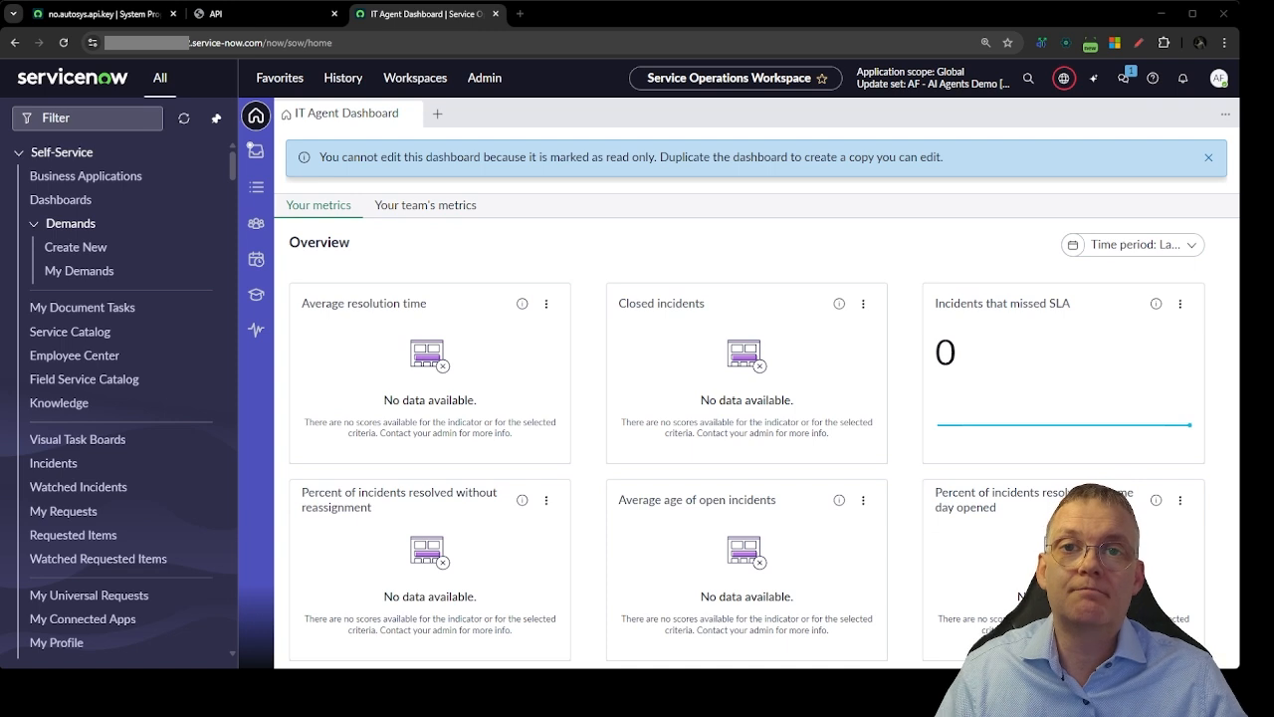
Review the vehicle lookup API documentation, focusing on the kjennemerke value in the example GET request.
{"action": "left_click", "coordinate": [572, 14]}
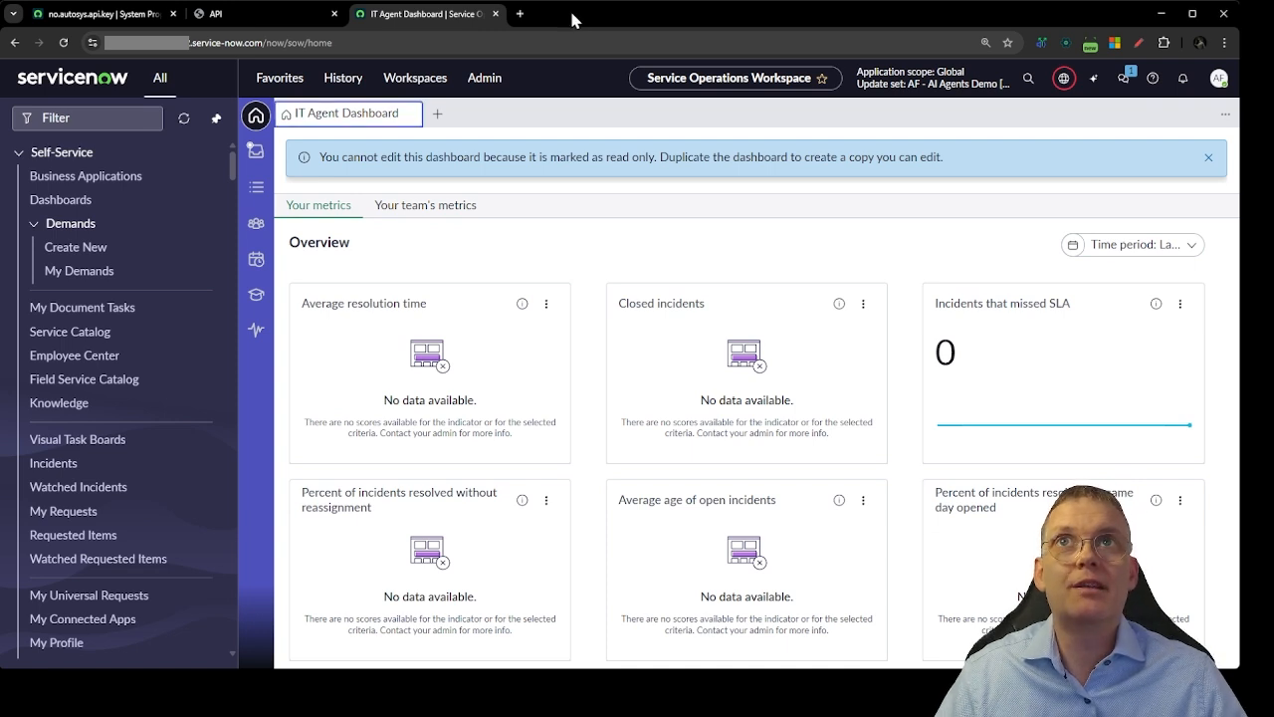
{"action": "left_click", "coordinate": [278, 16]}
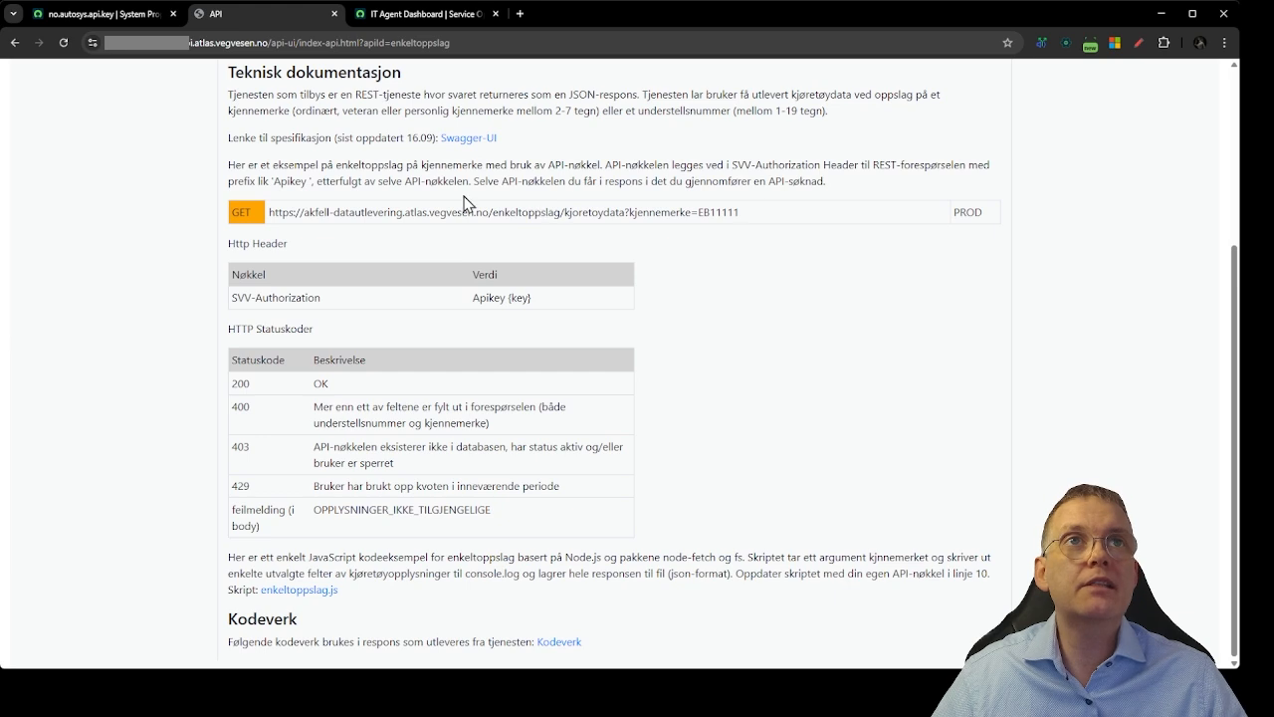
{"action": "scroll", "coordinate": [249, 107], "scroll_direction": "up", "scroll_amount": 1}
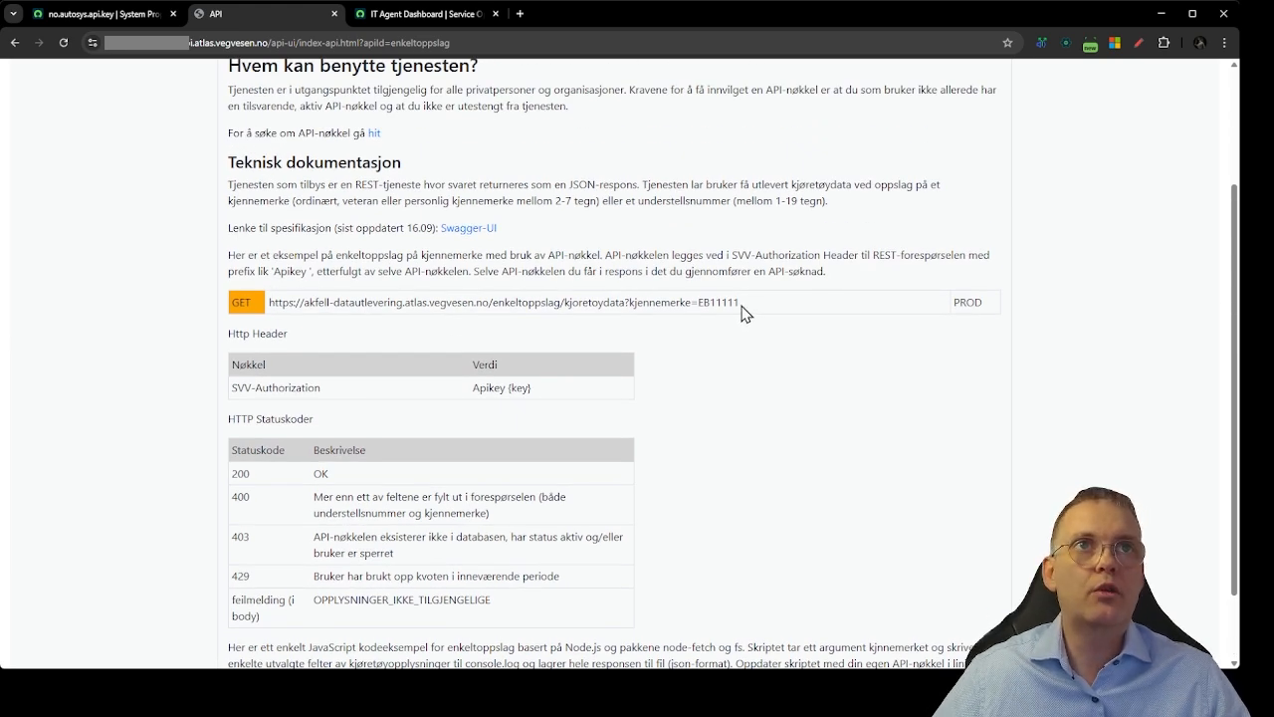
{"action": "left_click_drag", "start_coordinate": [698, 301], "coordinate": [748, 299]}
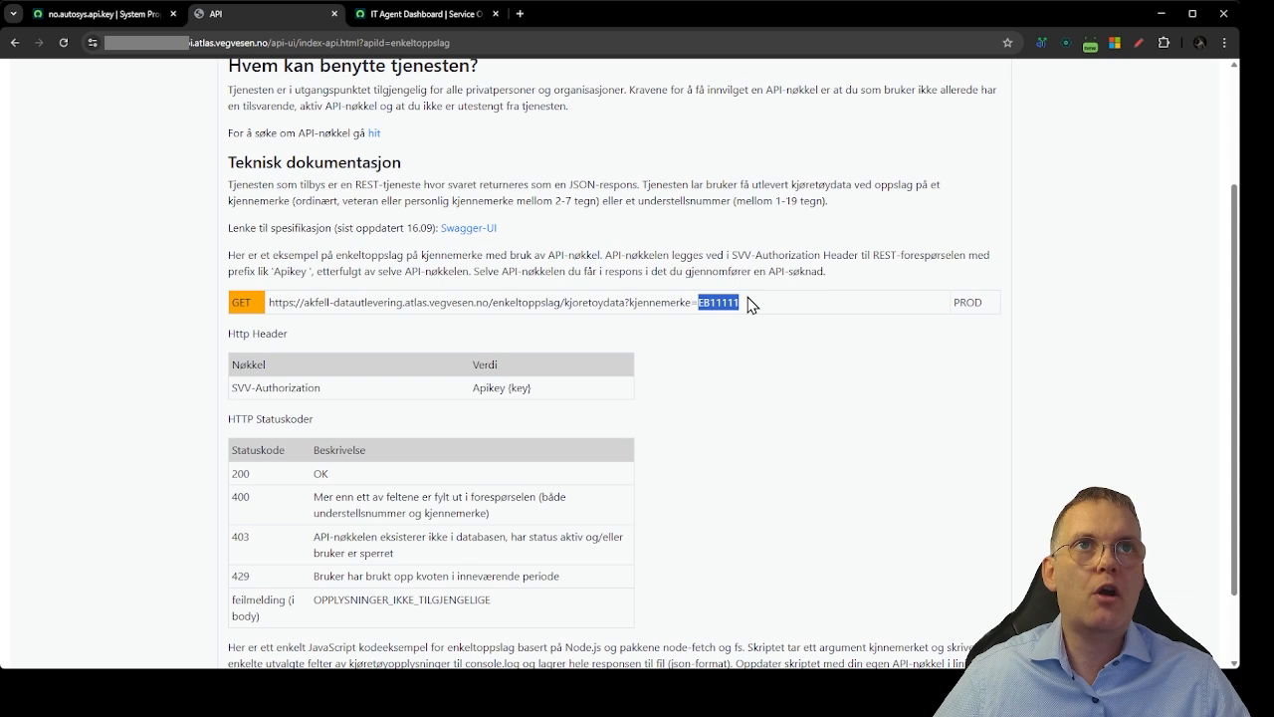
{"action": "left_click", "coordinate": [717, 415]}
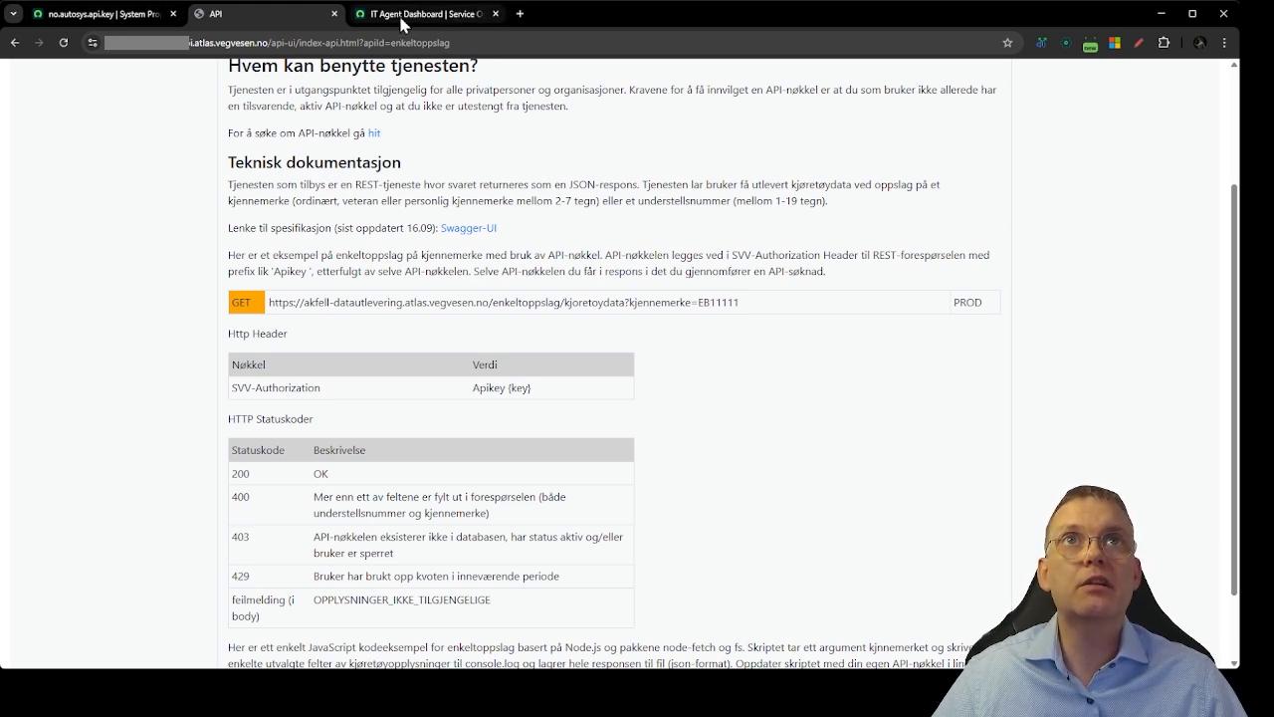
Return to the ServiceNow instance, find Flow Designer with the navigation filter "flow des", and open it.
{"action": "left_click", "coordinate": [461, 20]}
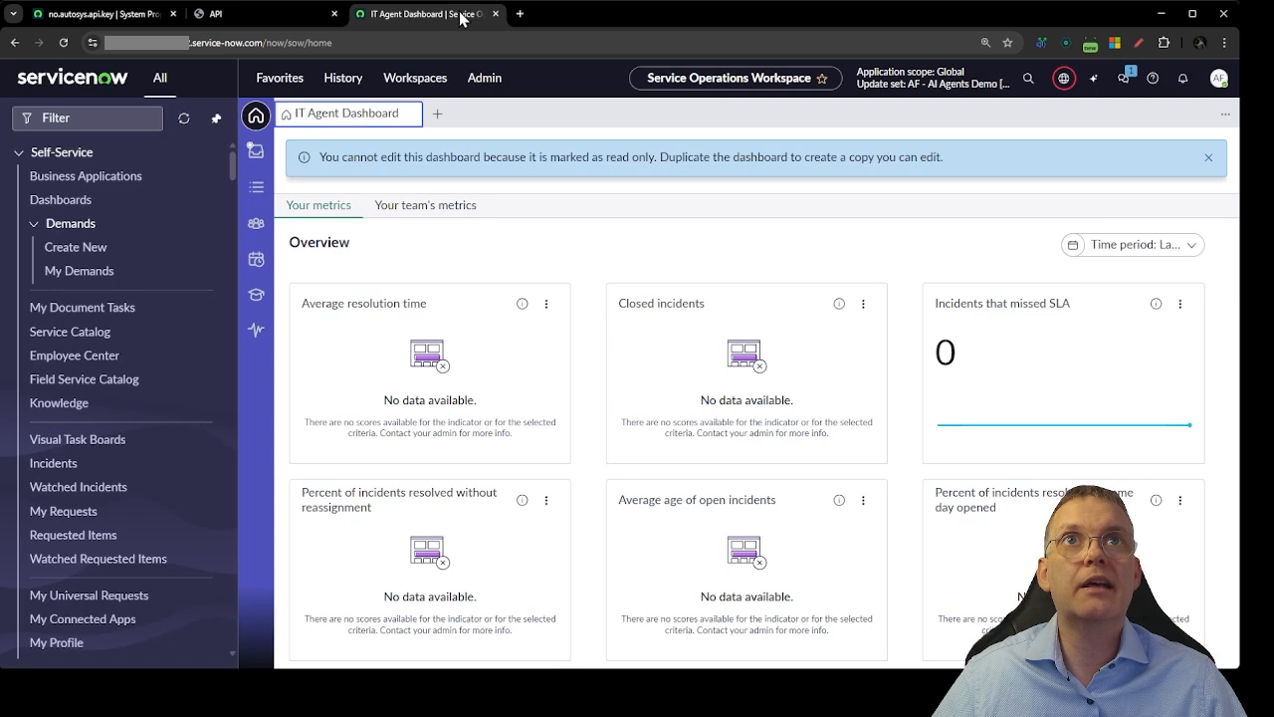
{"action": "left_click", "coordinate": [84, 118]}
{"action": "type", "text": "flow des"}
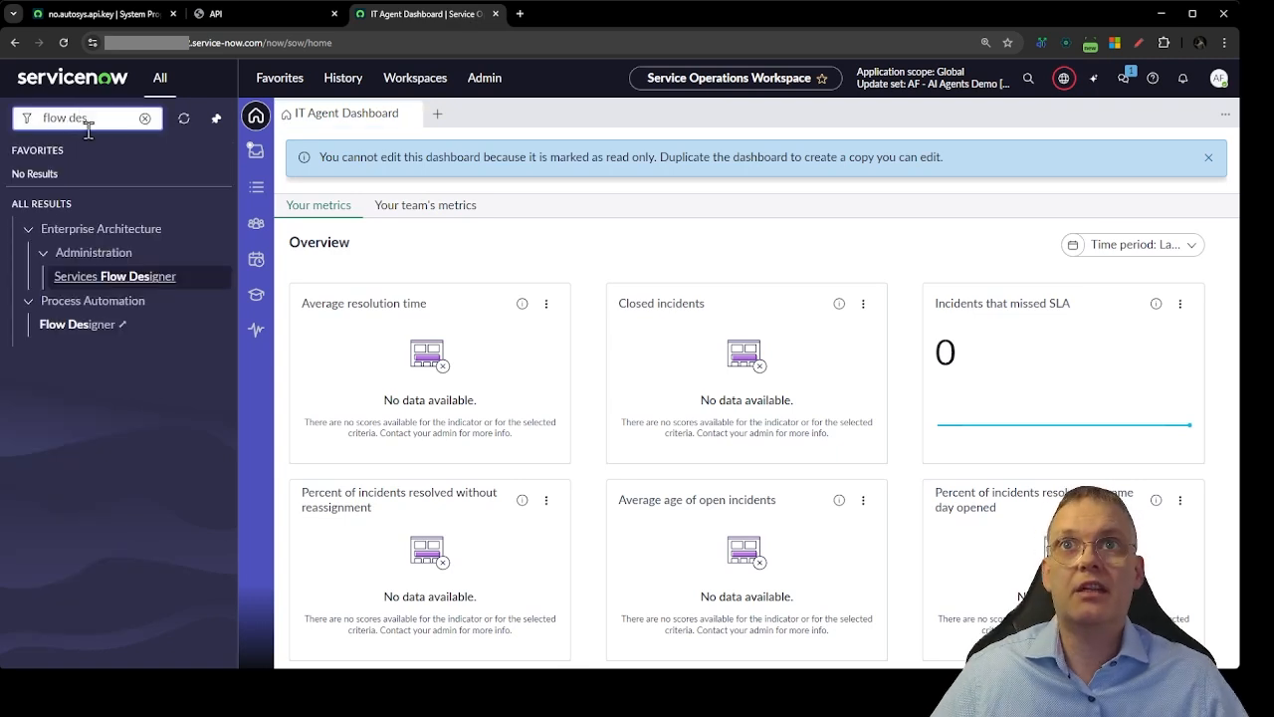
{"action": "left_click", "coordinate": [100, 328]}
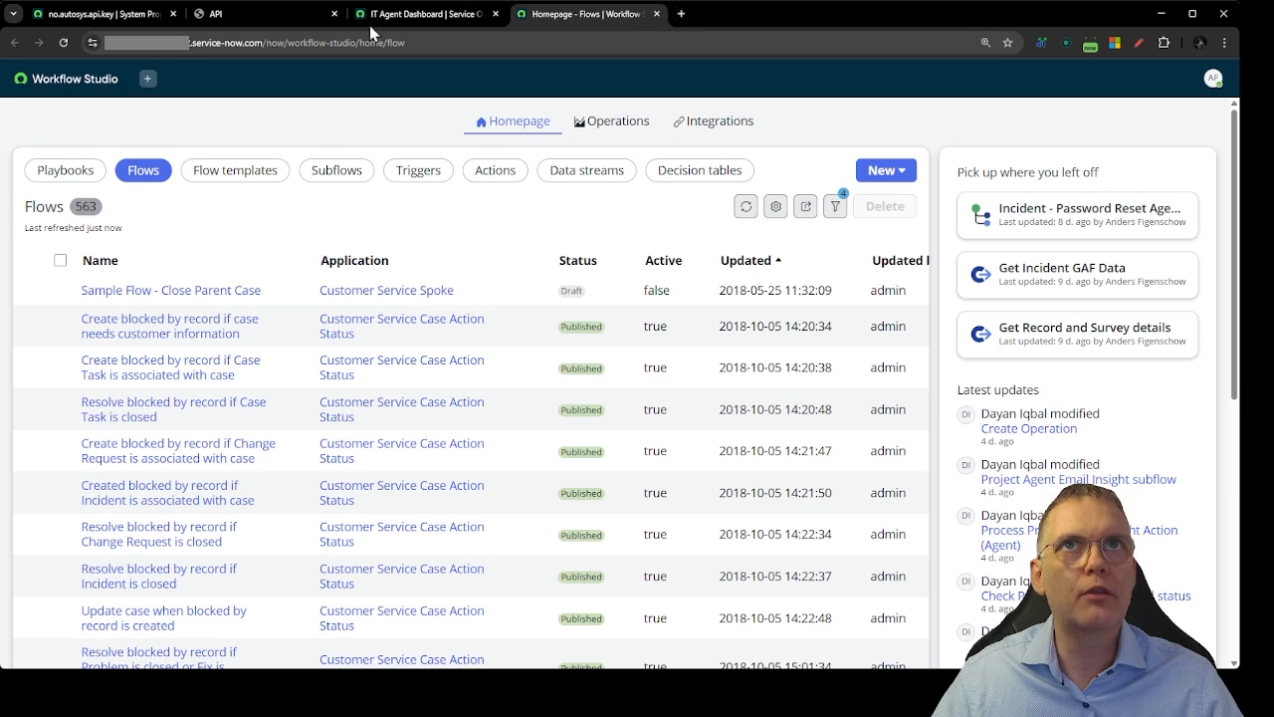
Filter the ServiceNow navigation for "ai agent" and open the Create and manage page of AI Agent Studio.
{"action": "left_click", "coordinate": [408, 14]}
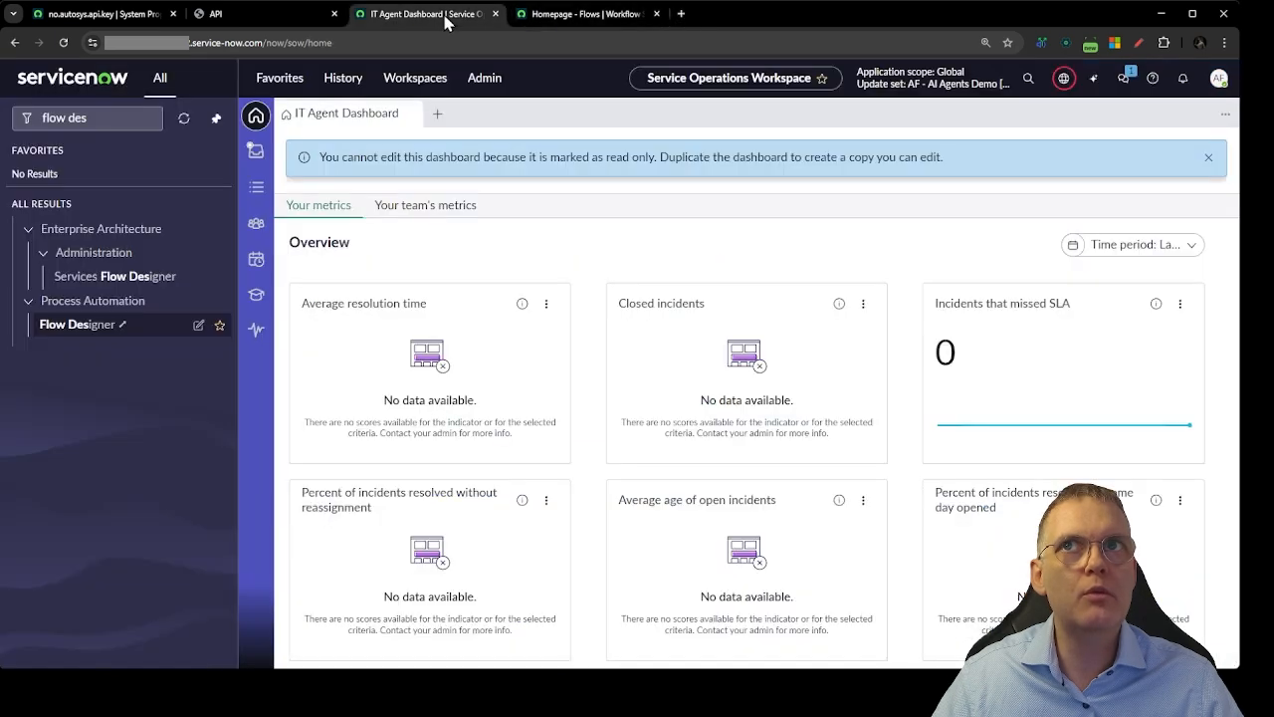
{"action": "left_click", "coordinate": [78, 117]}
{"action": "type", "text": "ai agent"}
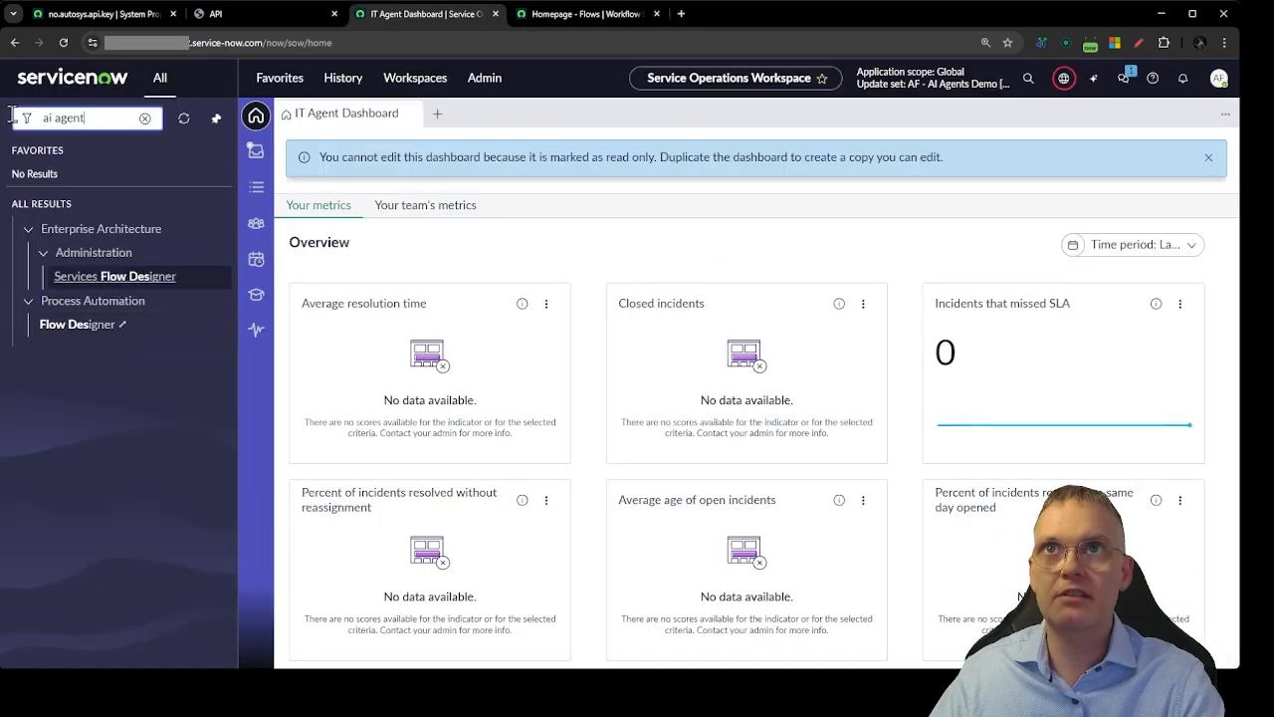
{"action": "left_click", "coordinate": [100, 282]}
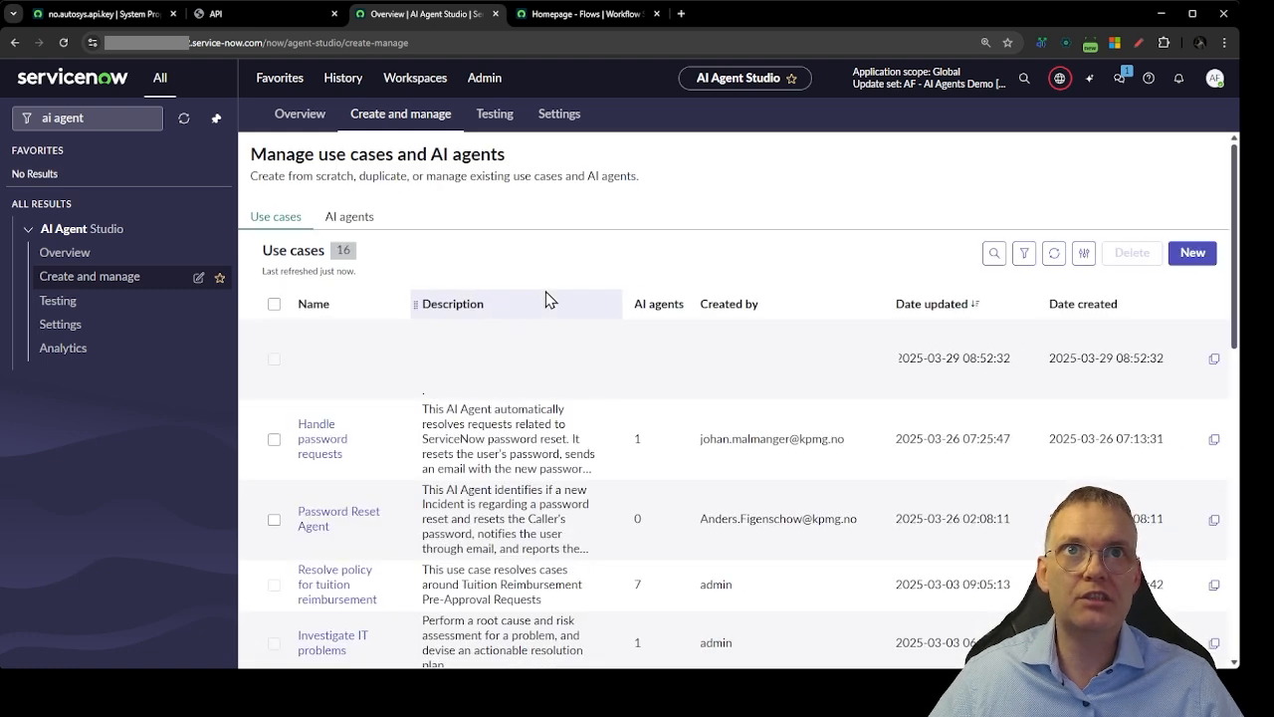
{"action": "left_click", "coordinate": [1185, 252]}
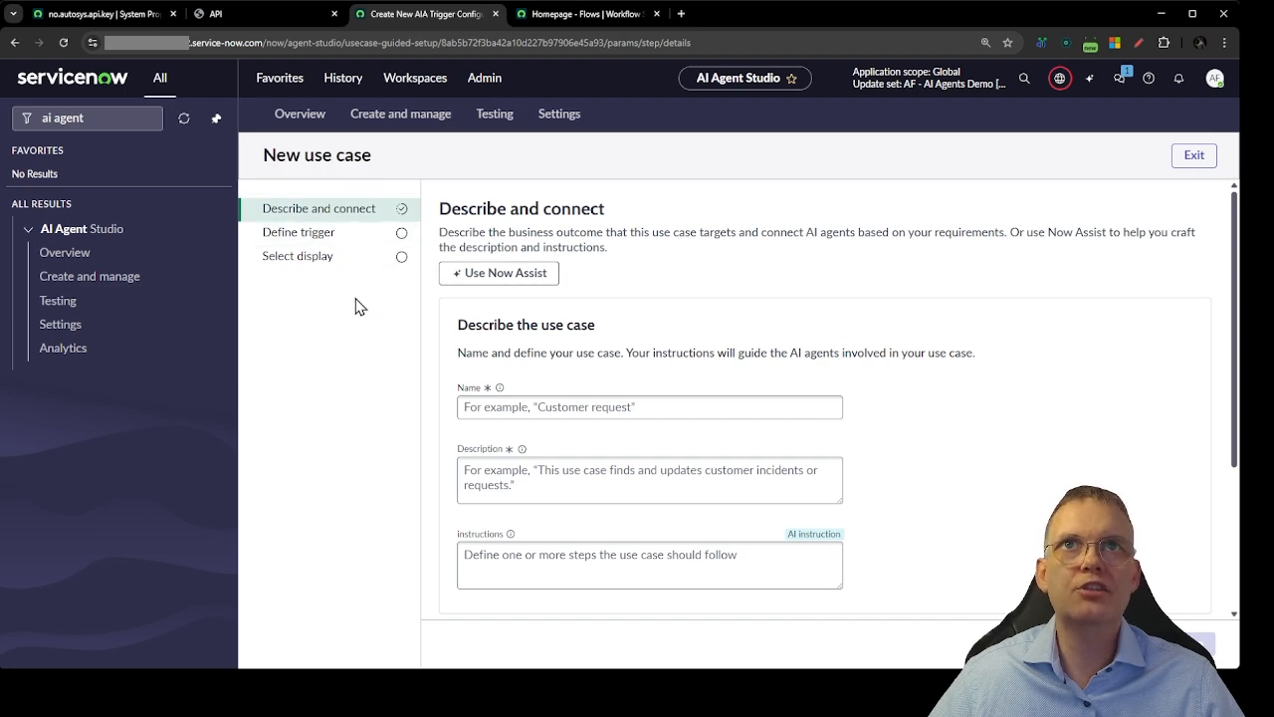
{"action": "scroll", "coordinate": [835, 411], "scroll_direction": "down", "scroll_amount": 3}
{"action": "scroll", "coordinate": [441, 288], "scroll_direction": "up", "scroll_amount": 3}
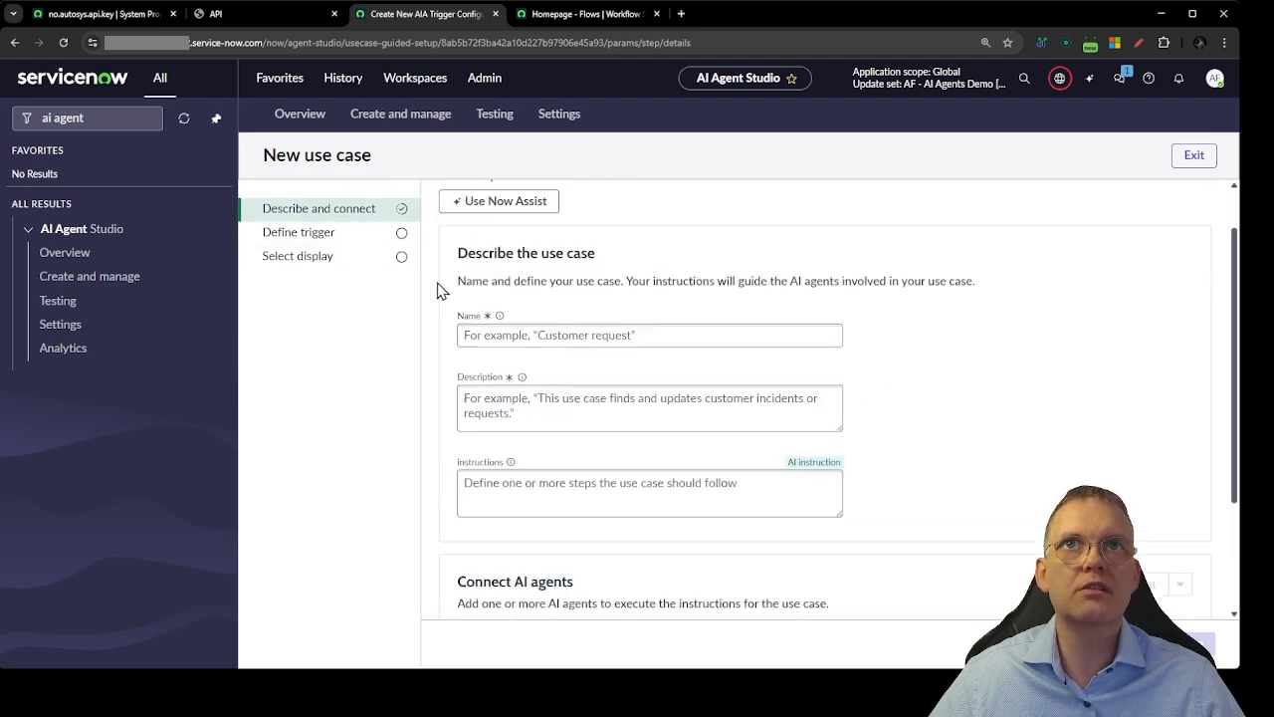
{"action": "left_click", "coordinate": [313, 231]}
{"action": "left_click", "coordinate": [727, 403]}
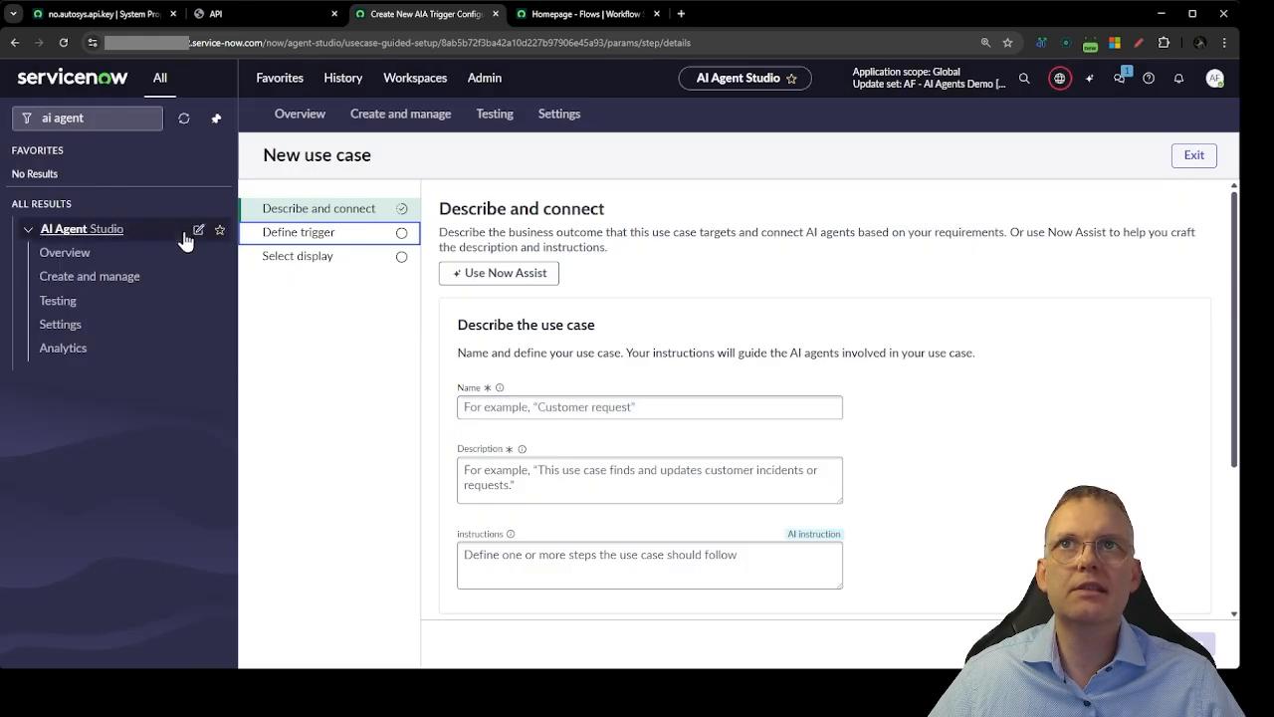
Leave the use case setup and start a new AI agent from the AI agents list.
{"action": "left_click", "coordinate": [88, 276]}
{"action": "left_click", "coordinate": [338, 219]}
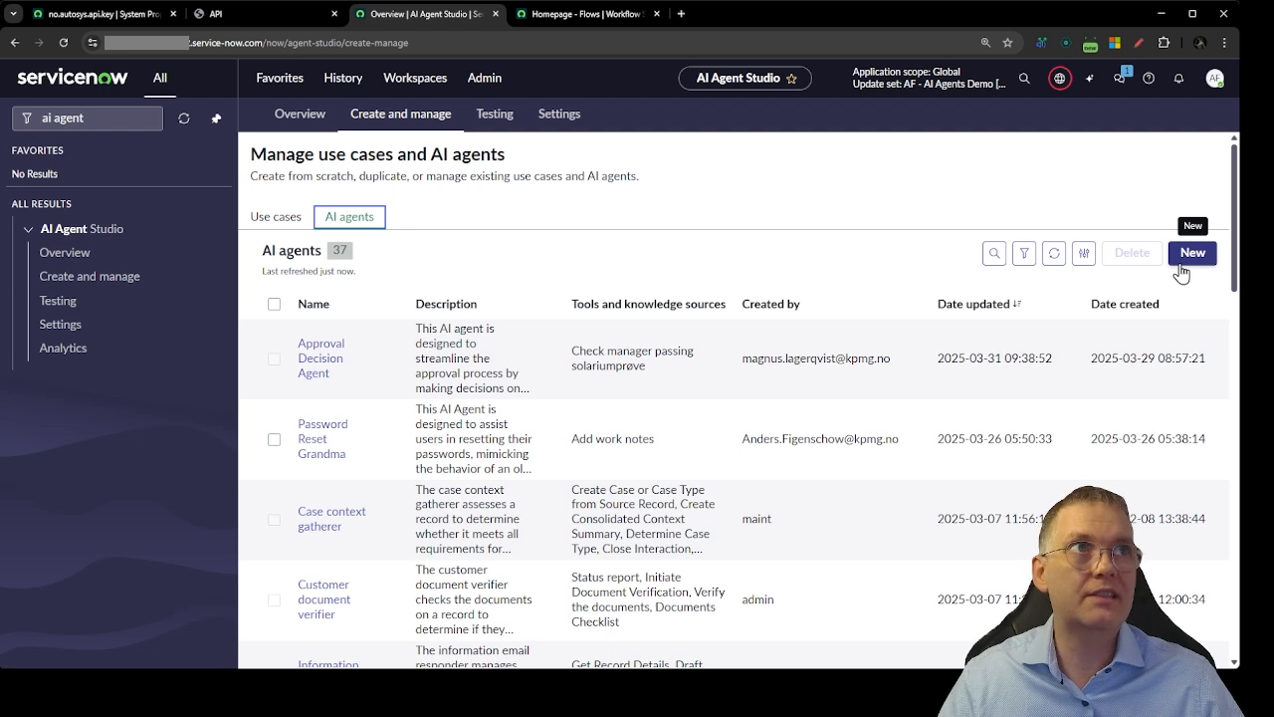
{"action": "left_click", "coordinate": [1185, 267]}
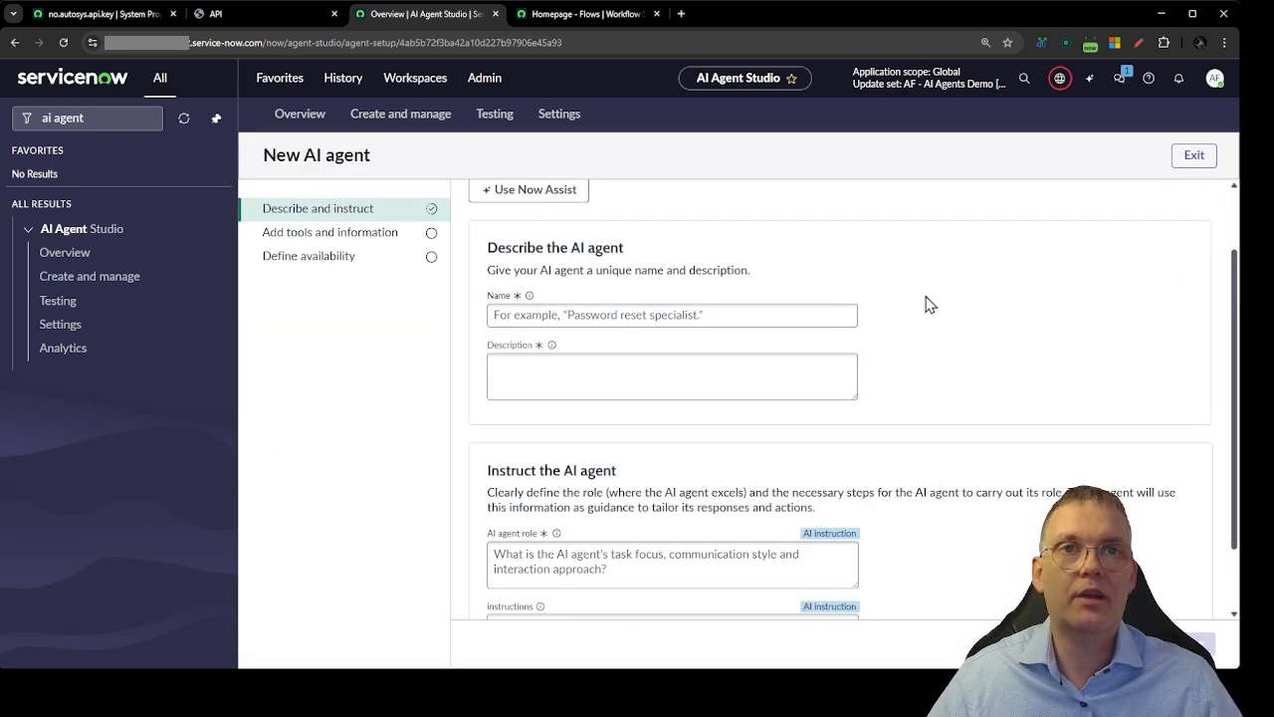
{"action": "left_click", "coordinate": [307, 236]}
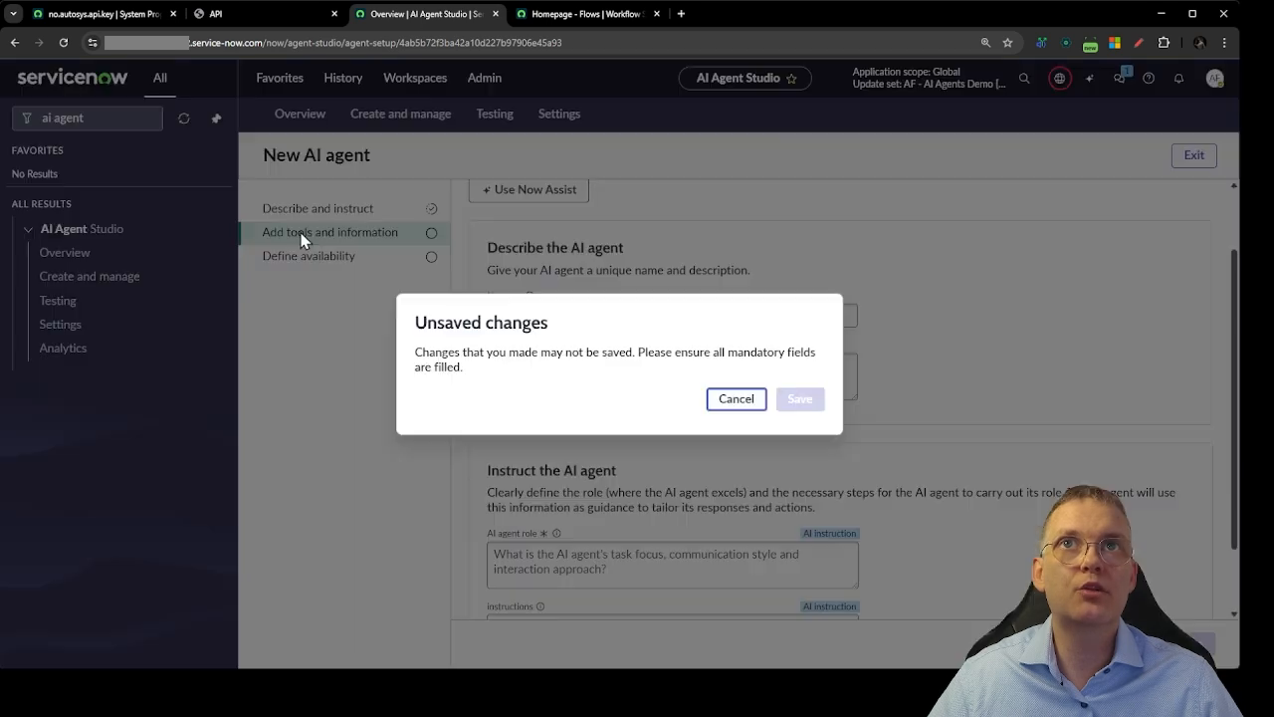
{"action": "left_click", "coordinate": [801, 408]}
{"action": "left_click", "coordinate": [737, 398]}
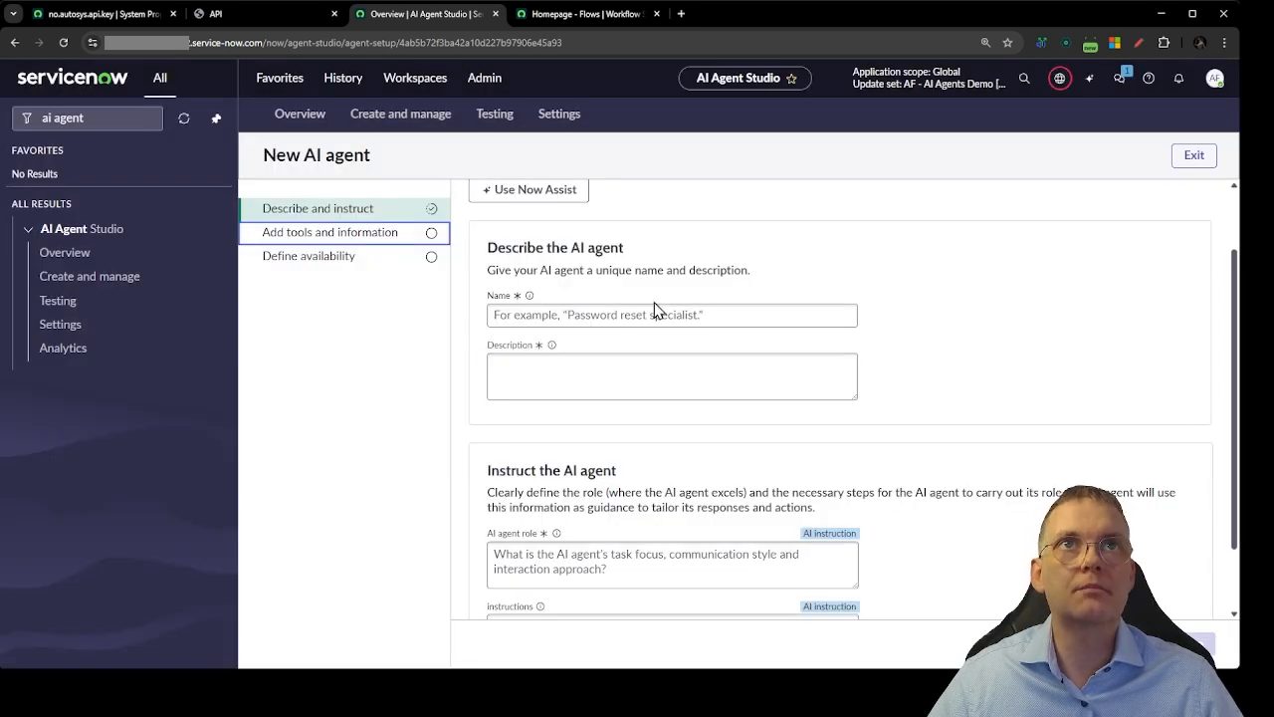
Name the new AI agent "Car data retrieval agent".
{"action": "scroll", "coordinate": [671, 353], "scroll_direction": "up", "scroll_amount": 1}
{"action": "left_click", "coordinate": [607, 396]}
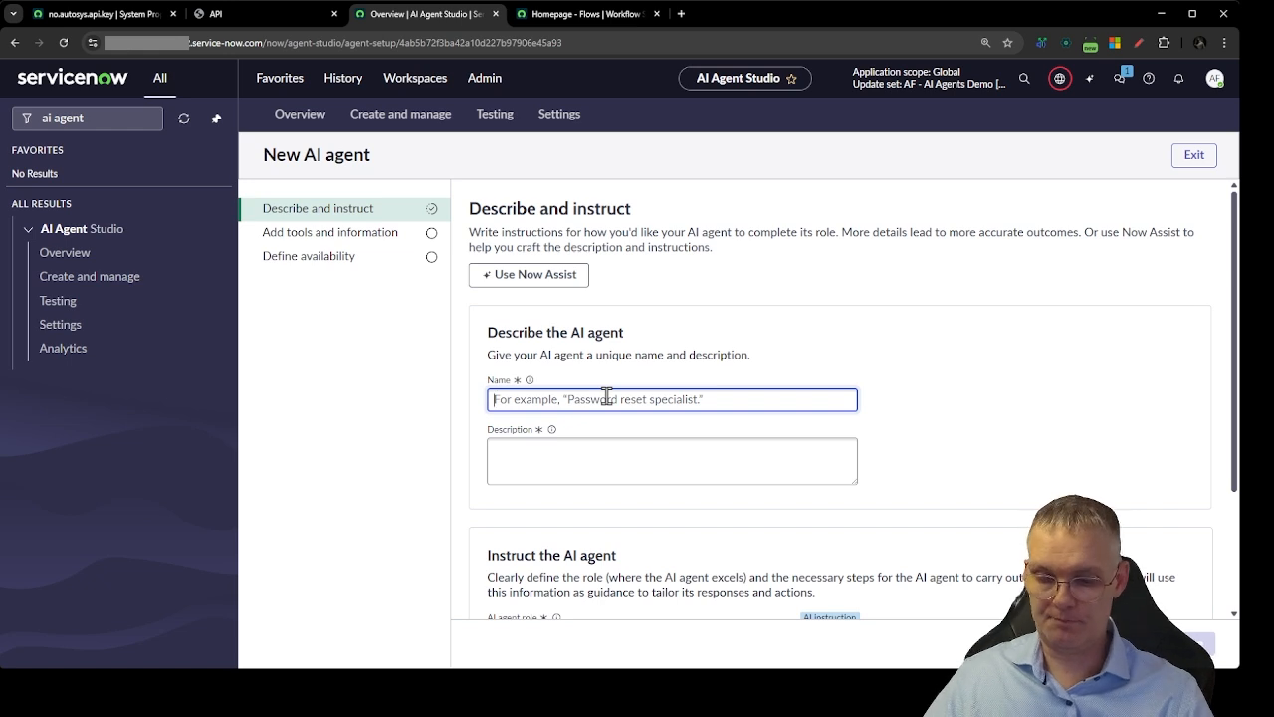
{"action": "type", "text": "Car "}
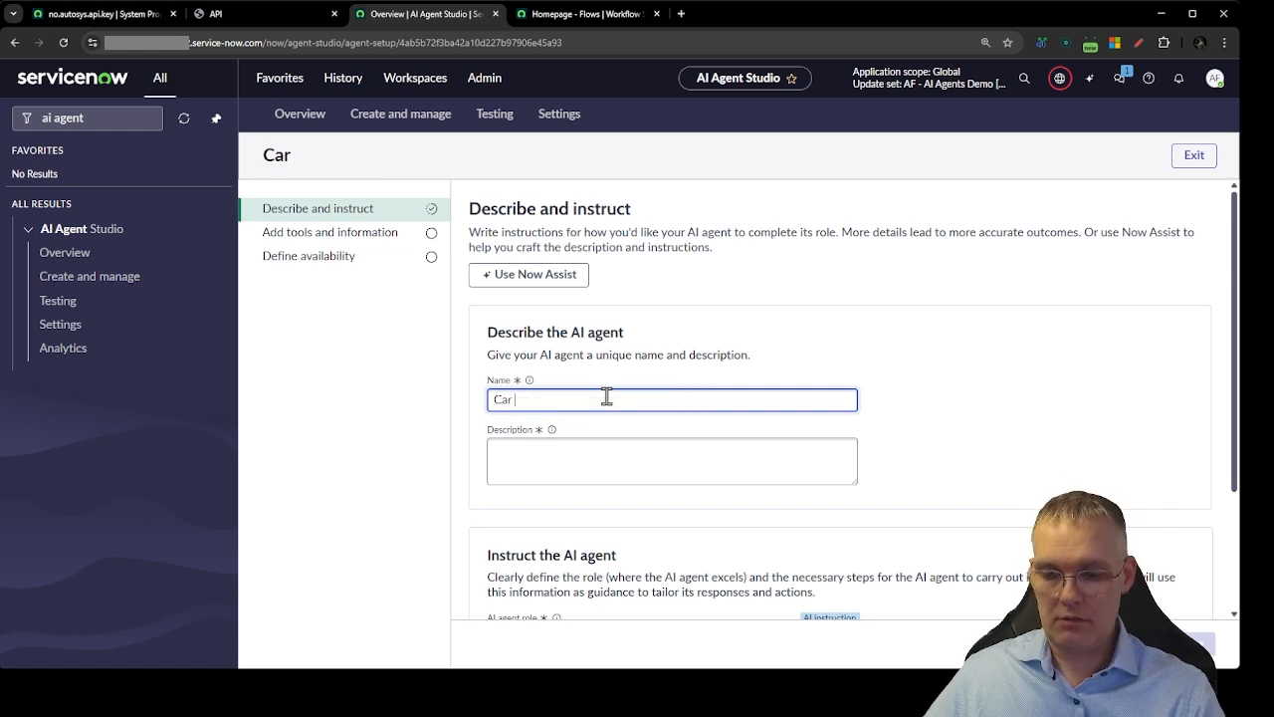
{"action": "type", "text": "data "}
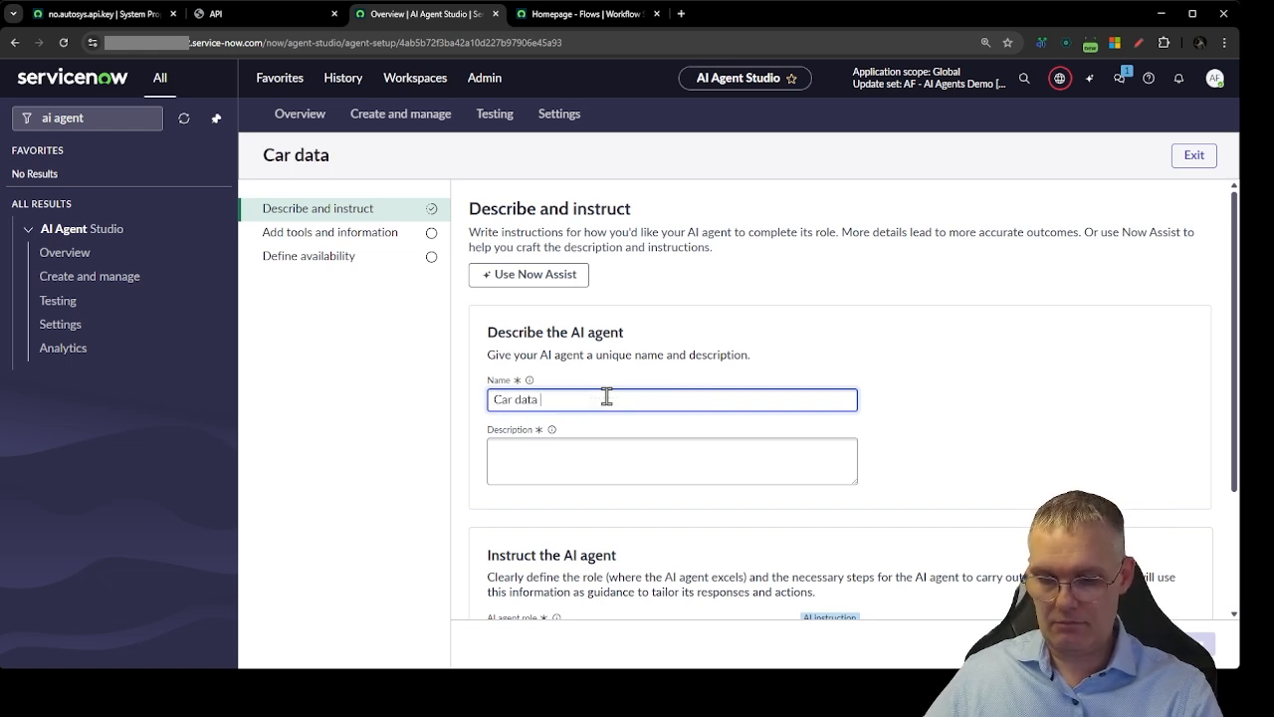
{"action": "type", "text": "retrieva"}
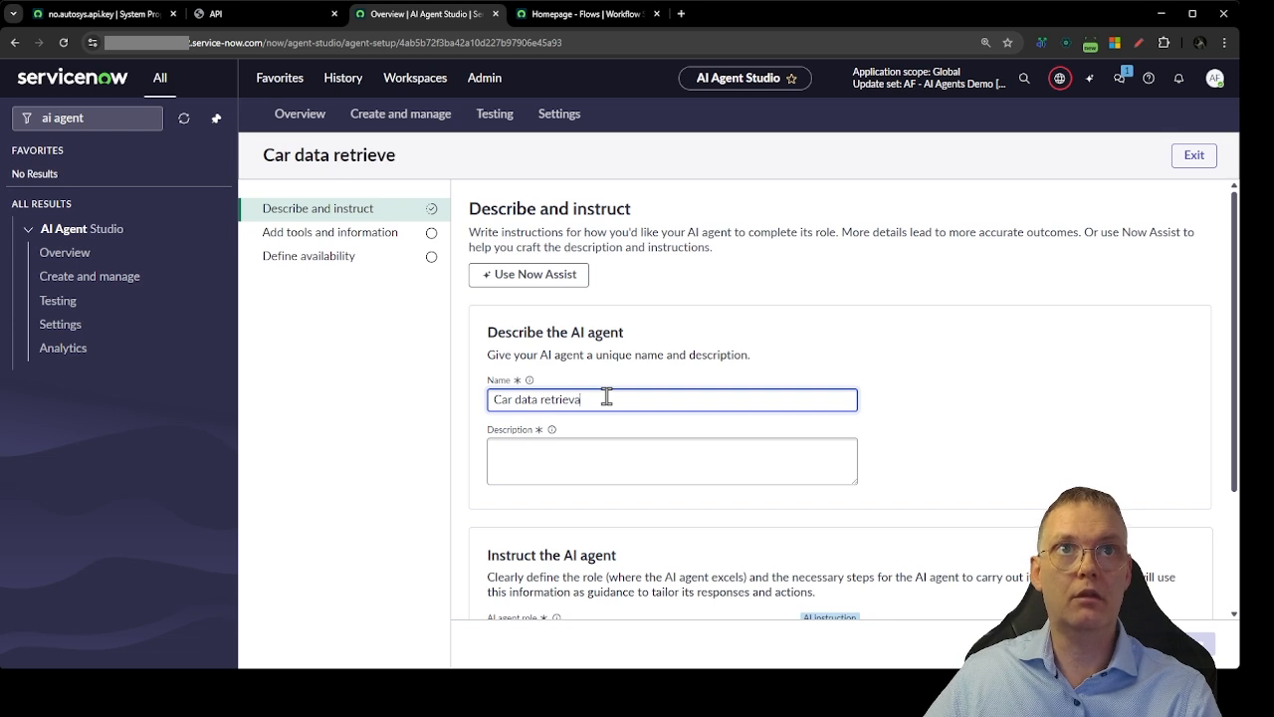
{"action": "type", "text": "l agent"}
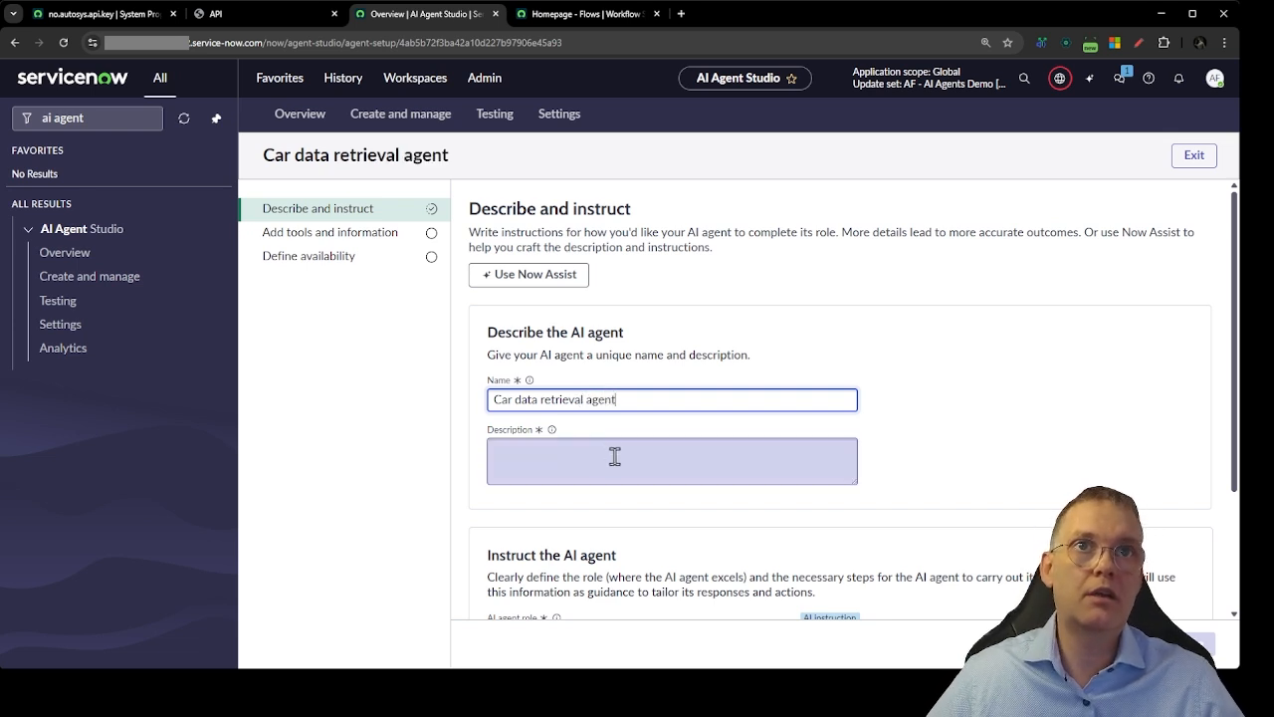
Start the Now Assist prompt with "Create an AI Agent that gets a car registration number as input and looks up the car details from an external API.".
{"action": "left_click", "coordinate": [611, 455]}
{"action": "left_click", "coordinate": [553, 432]}
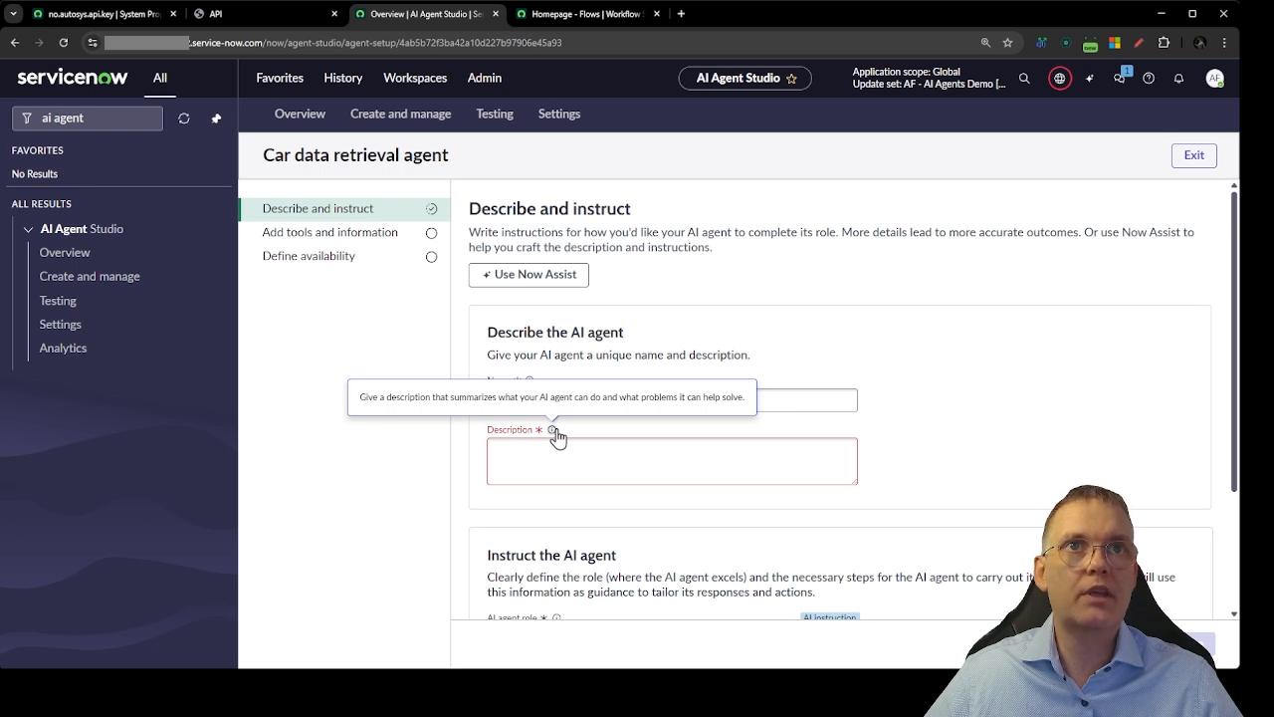
{"action": "left_click", "coordinate": [528, 279]}
{"action": "left_click", "coordinate": [528, 346]}
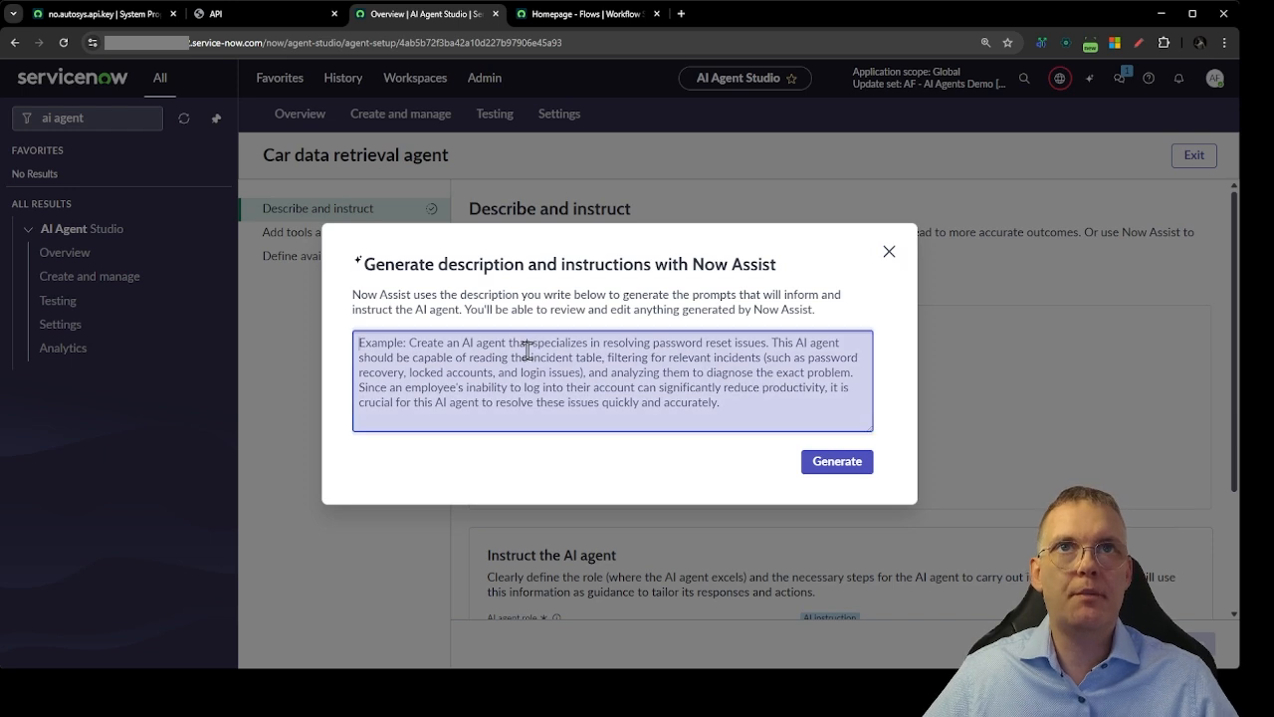
{"action": "type", "text": "Create an AI "}
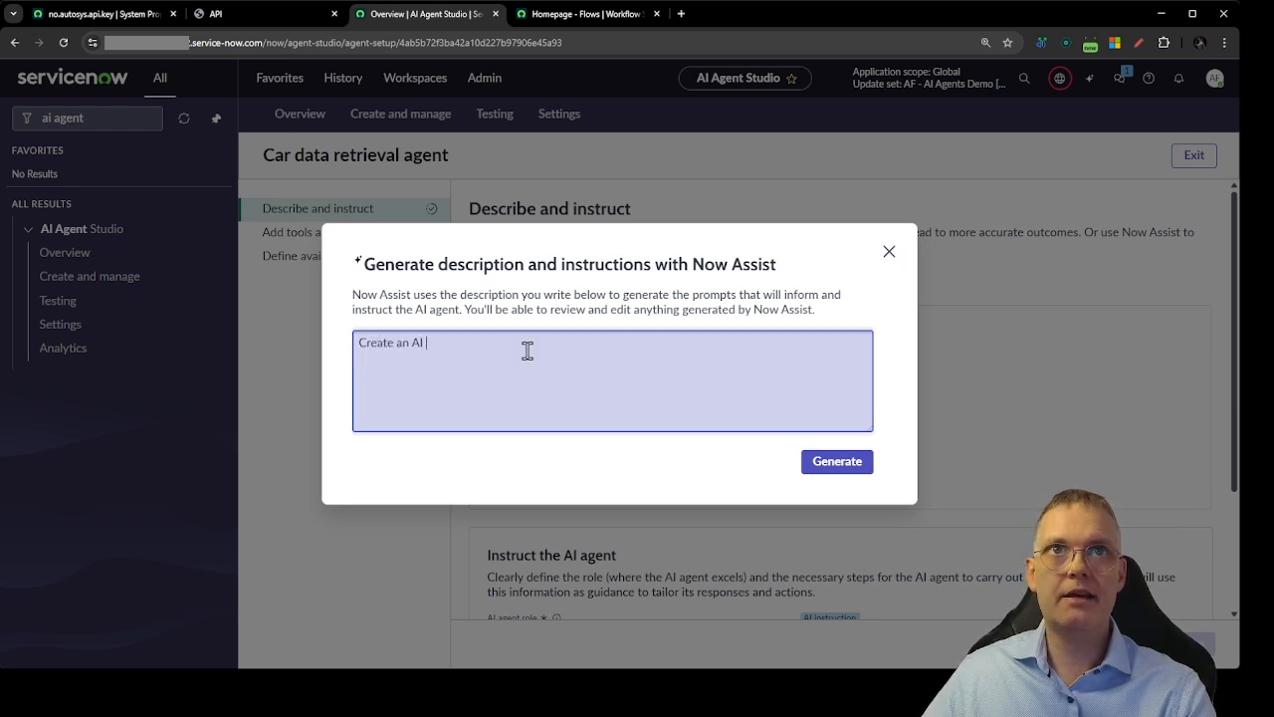
{"action": "type", "text": "Agent that"}
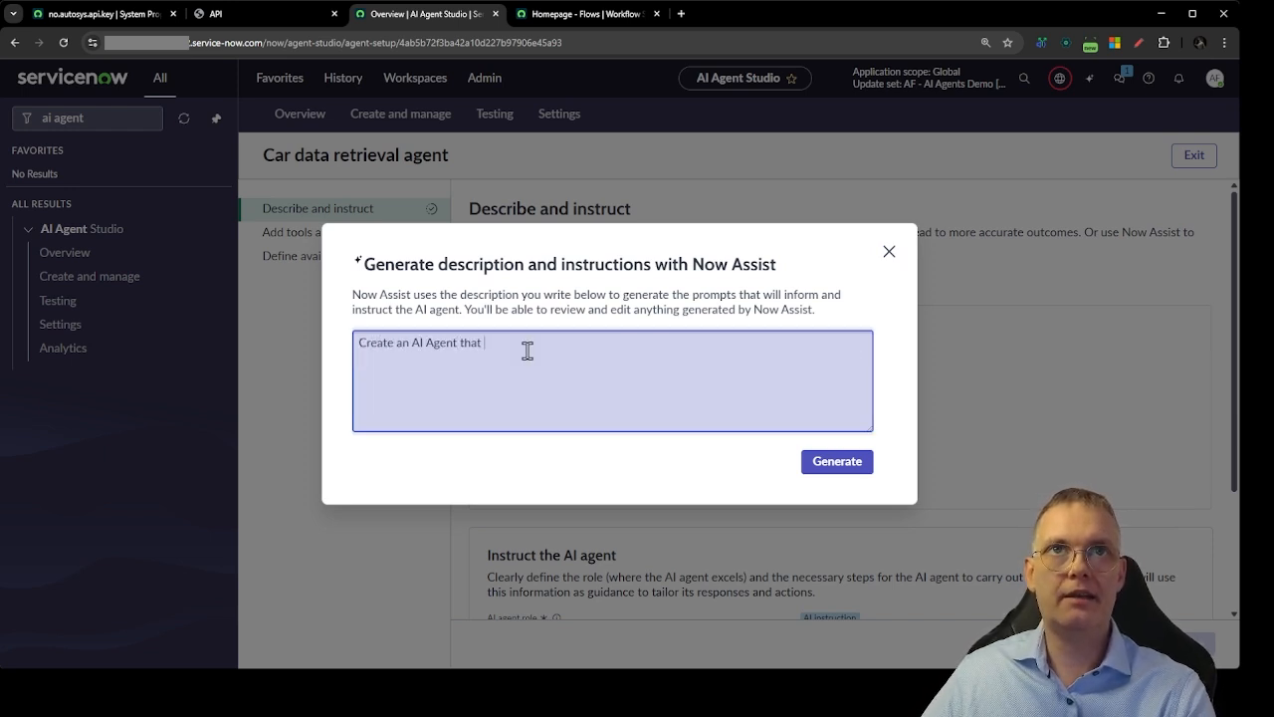
{"action": "type", "text": " gets "}
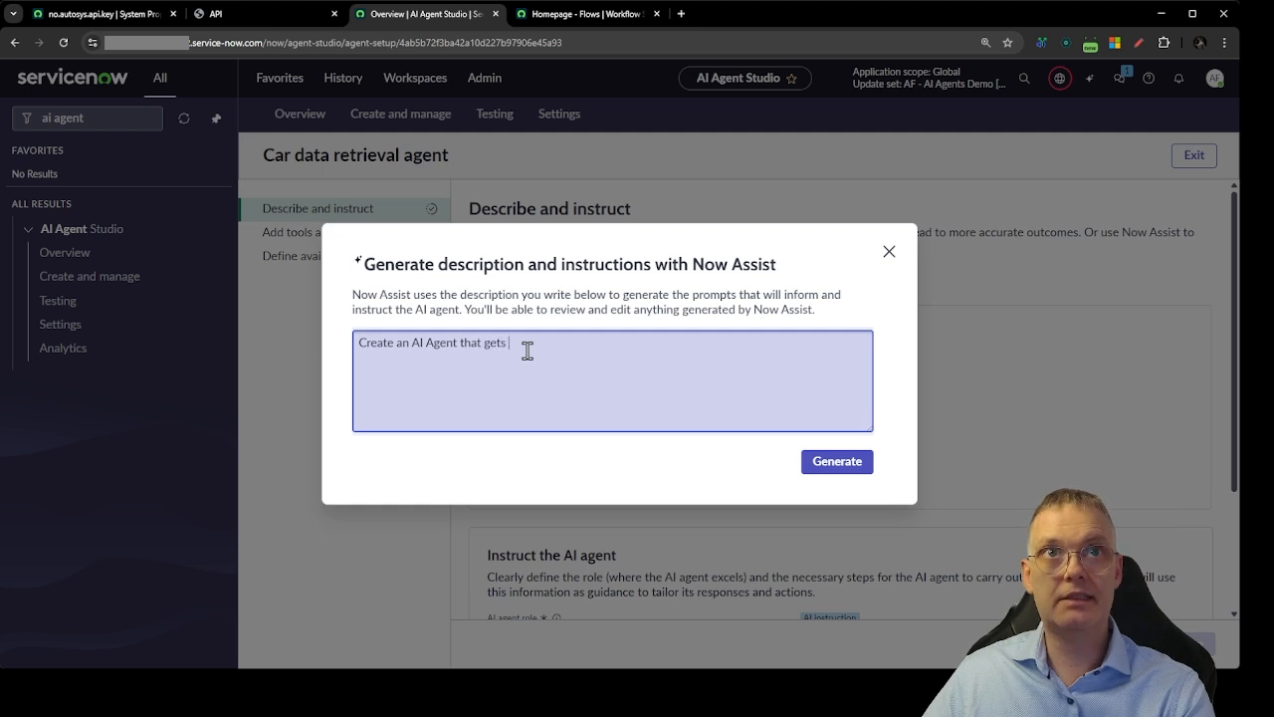
{"action": "type", "text": "a car regist"}
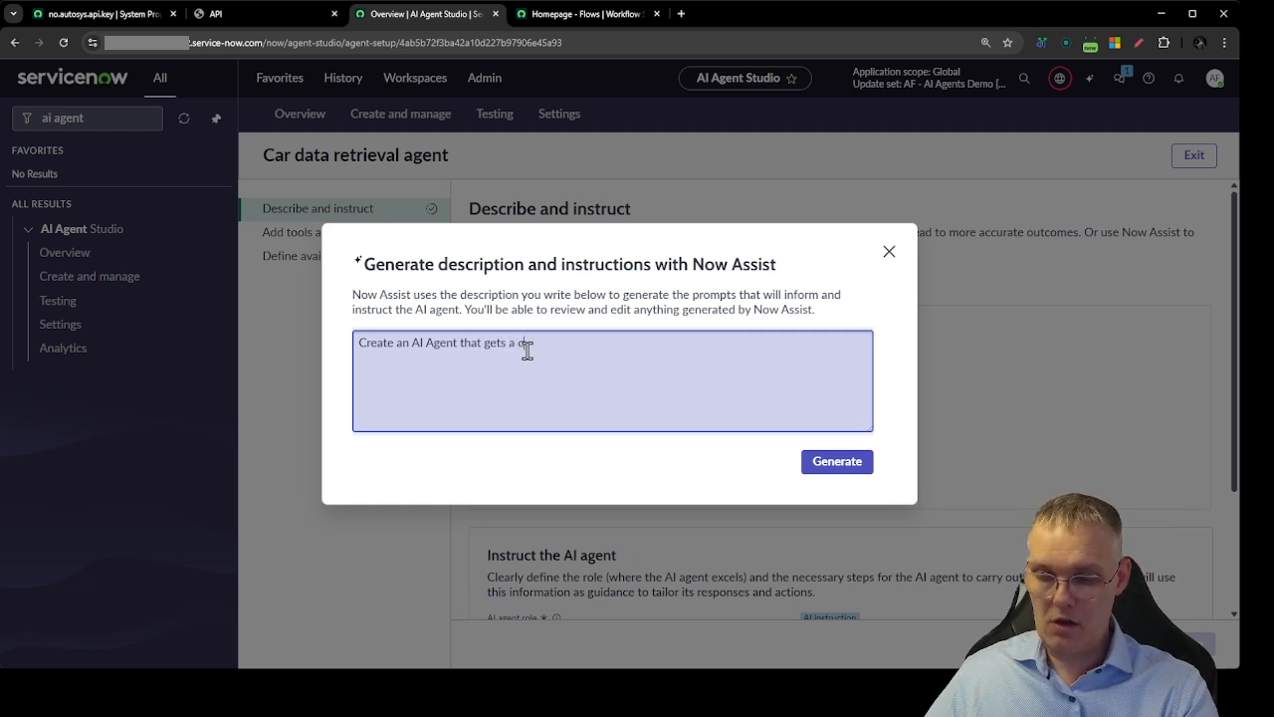
{"action": "type", "text": "ration "}
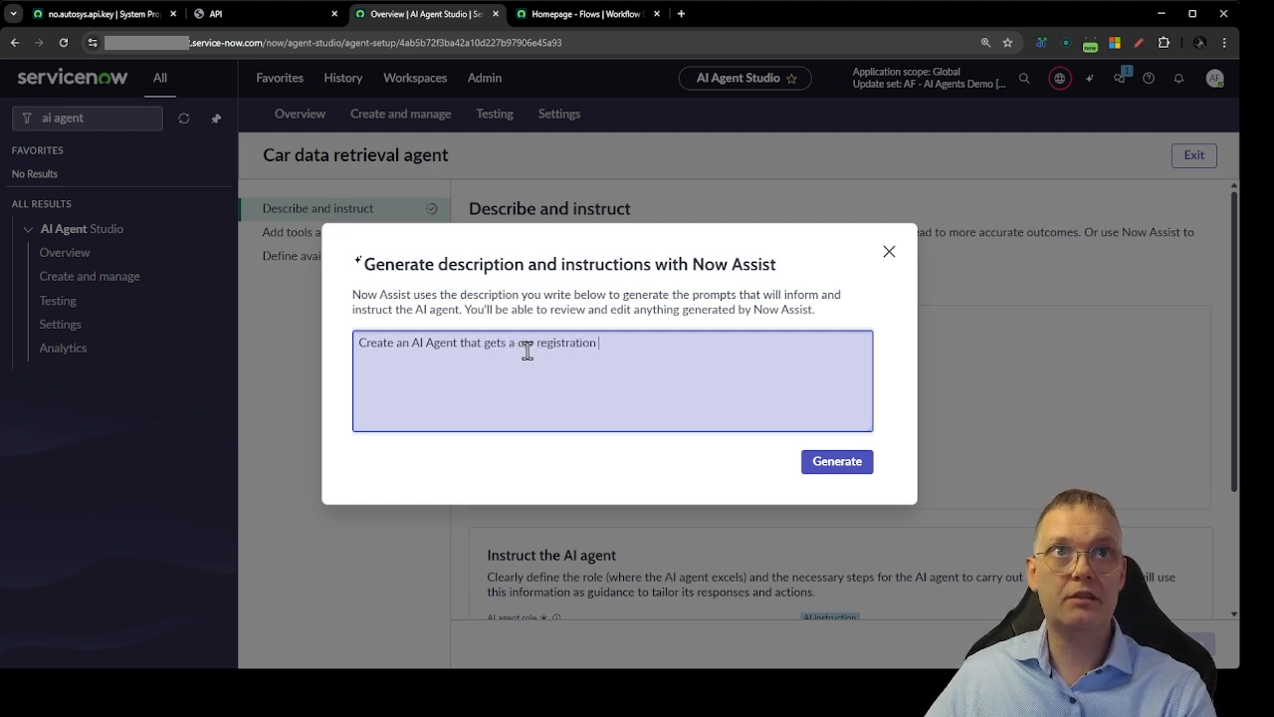
{"action": "type", "text": "number "}
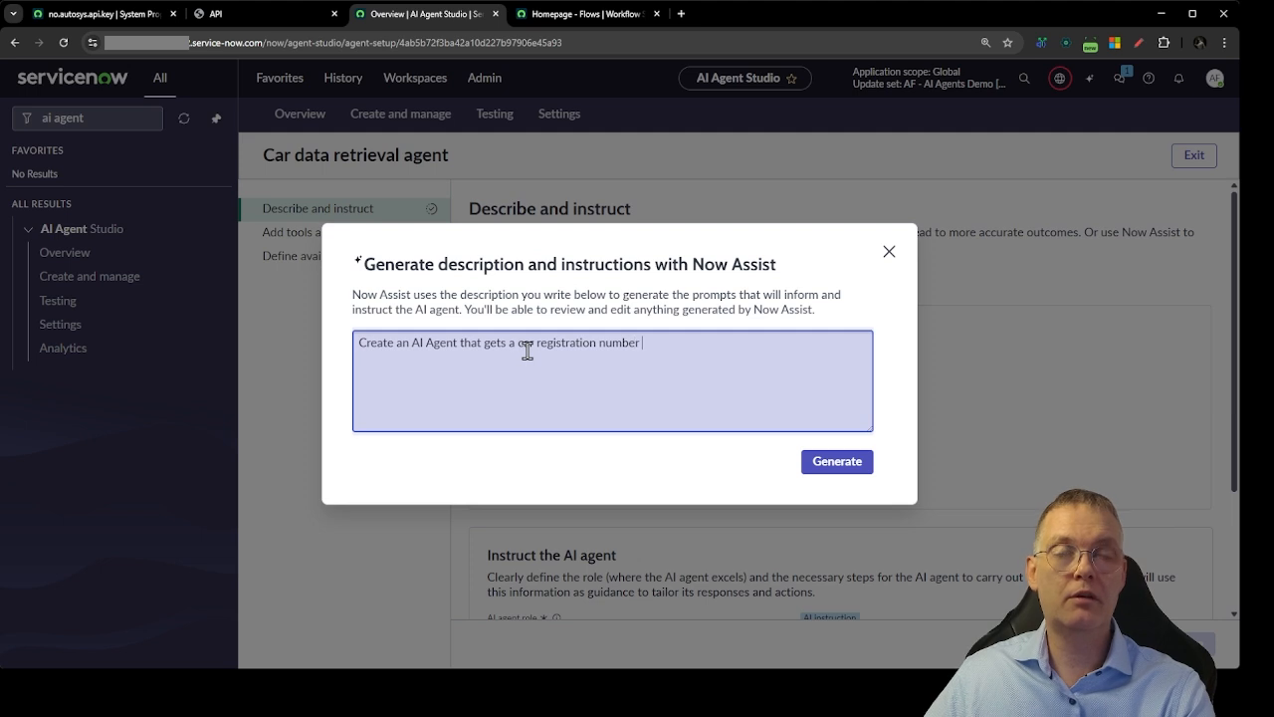
{"action": "type", "text": "as inpuit "}
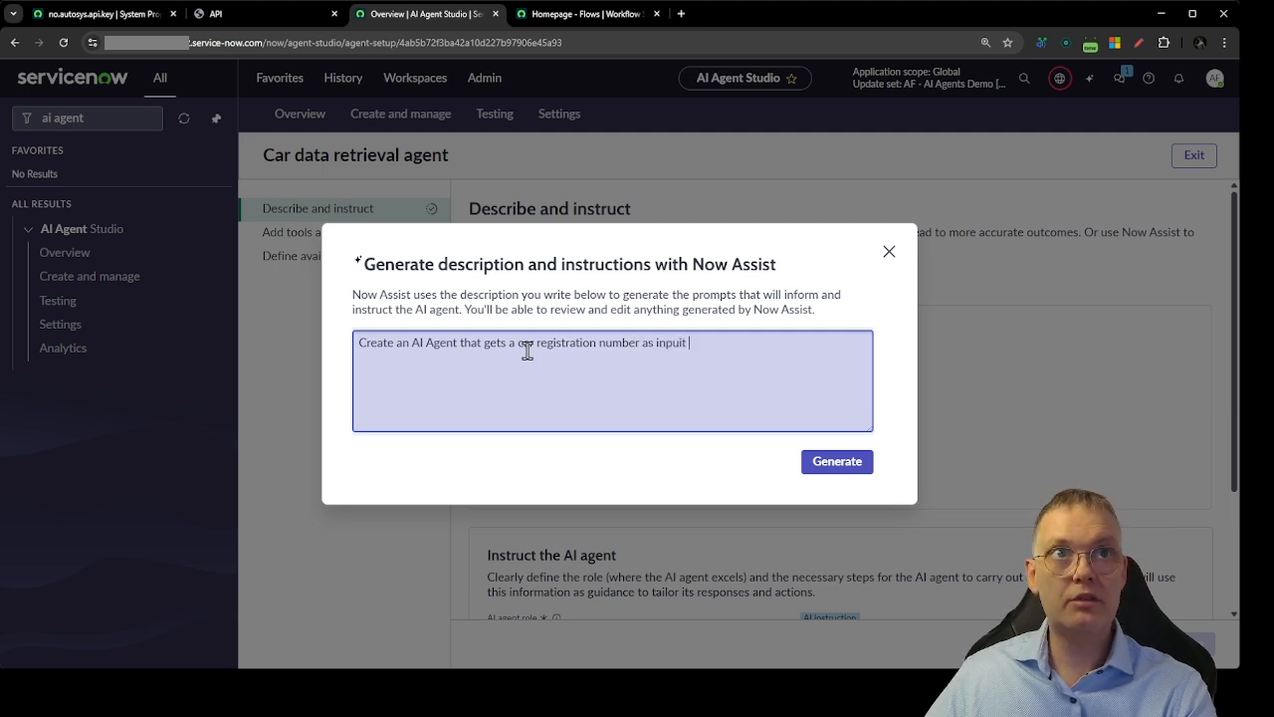
{"action": "type", "text": "t and loosk"}
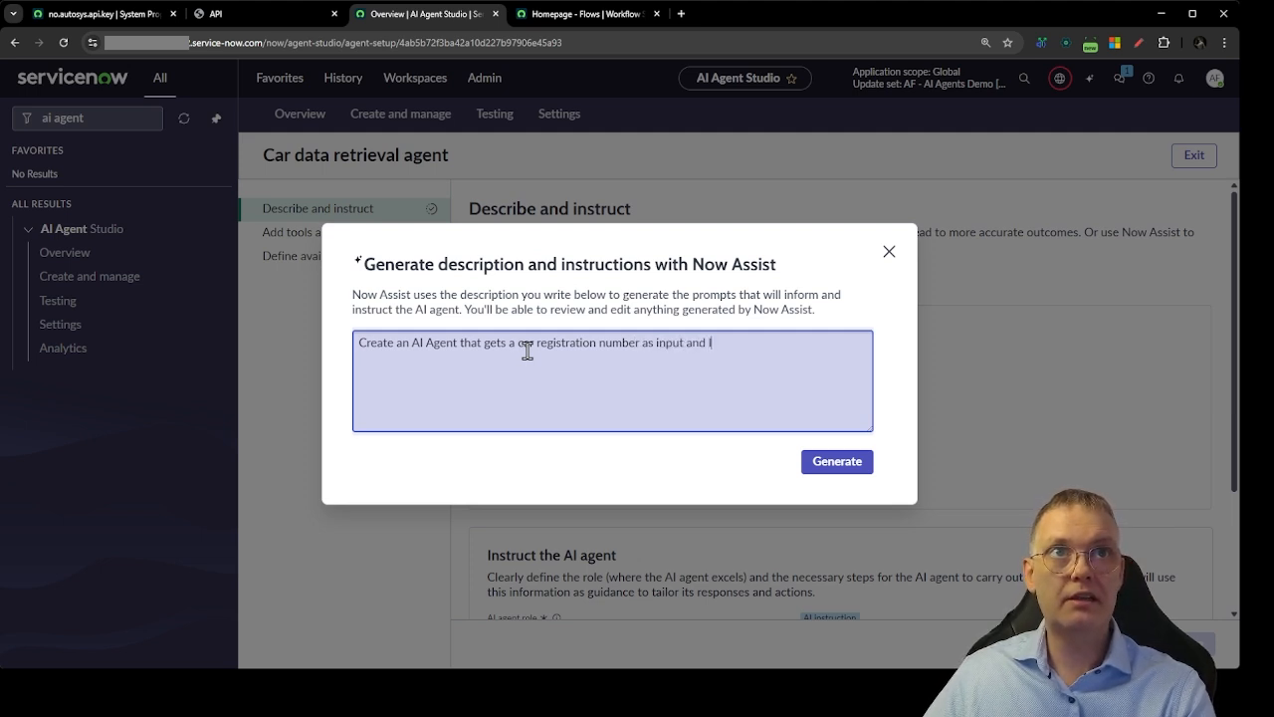
{"action": "key", "text": "BackSpace"}
{"action": "key", "text": "BackSpace"}
{"action": "key", "text": "BackSpace"}
{"action": "type", "text": "ks up "}
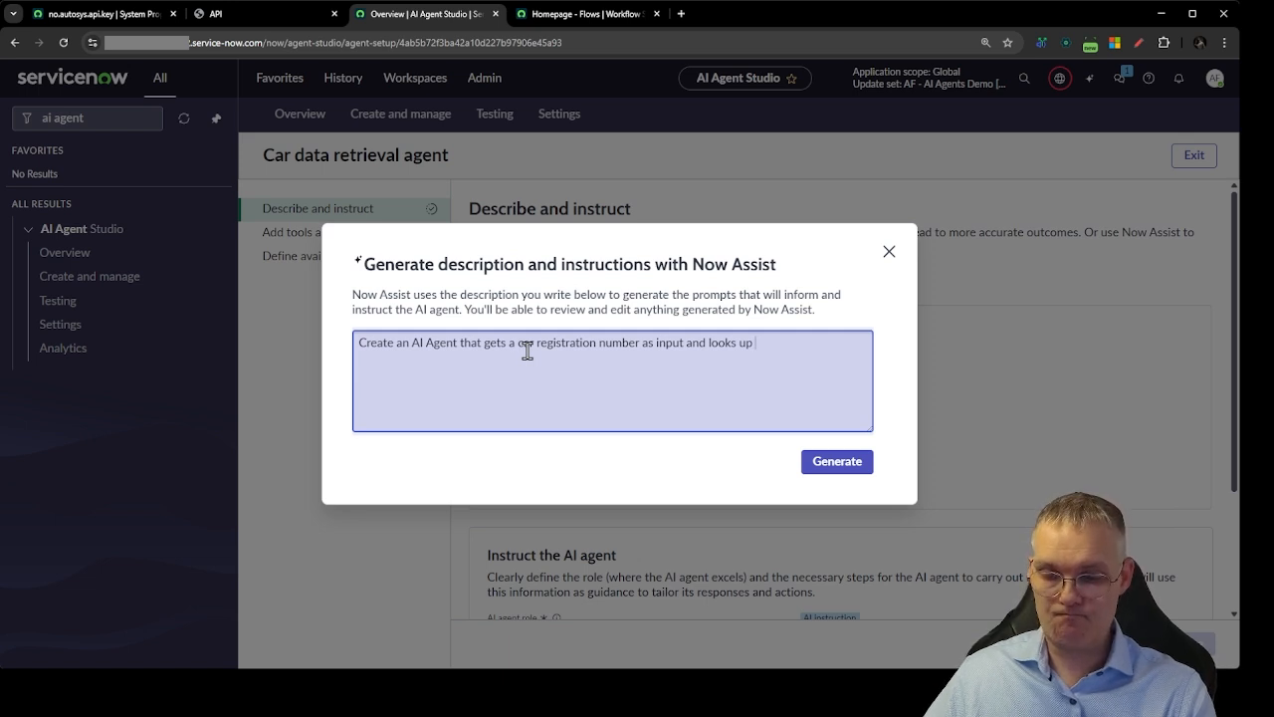
{"action": "type", "text": "the car detail"}
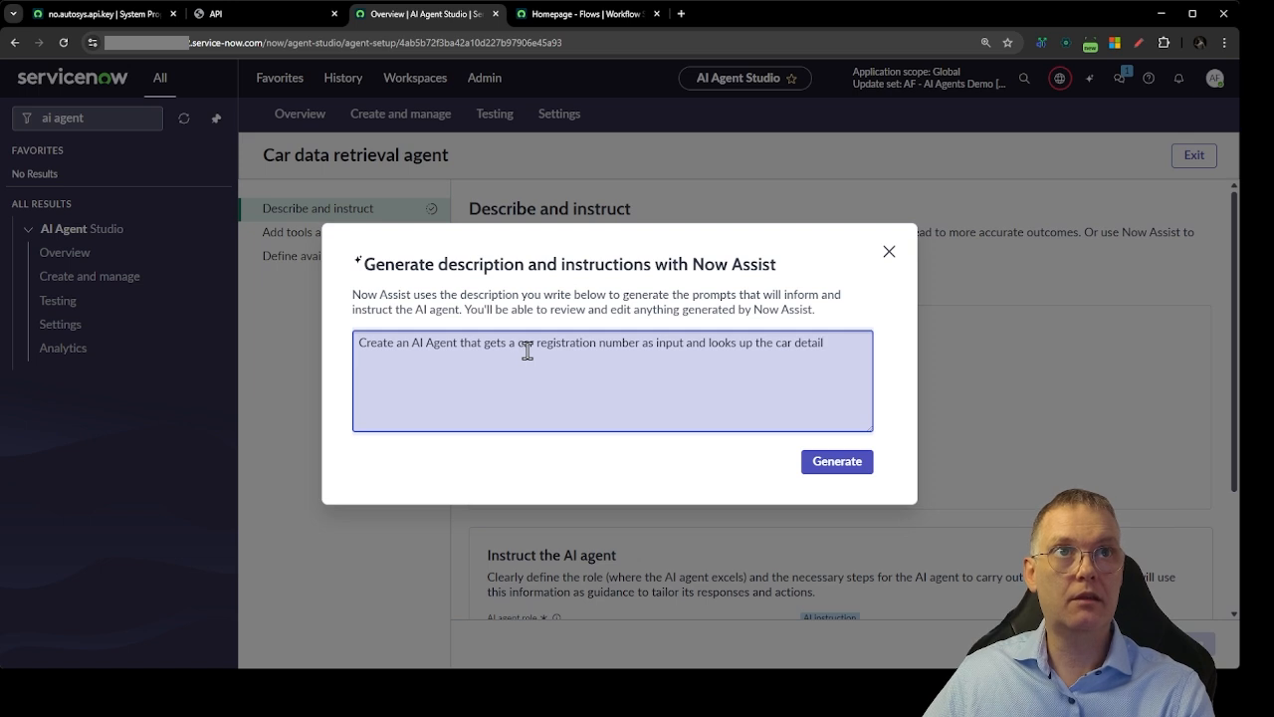
{"action": "type", "text": "s from an"}
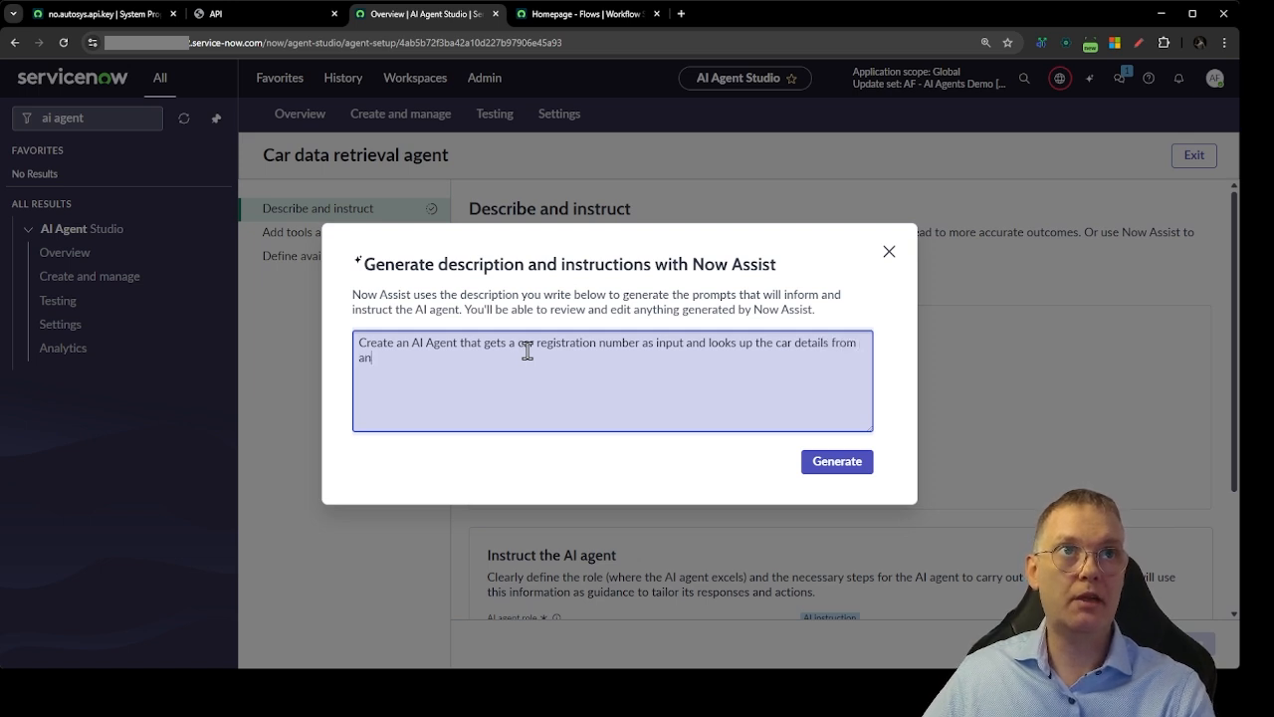
{"action": "type", "text": " external API."}
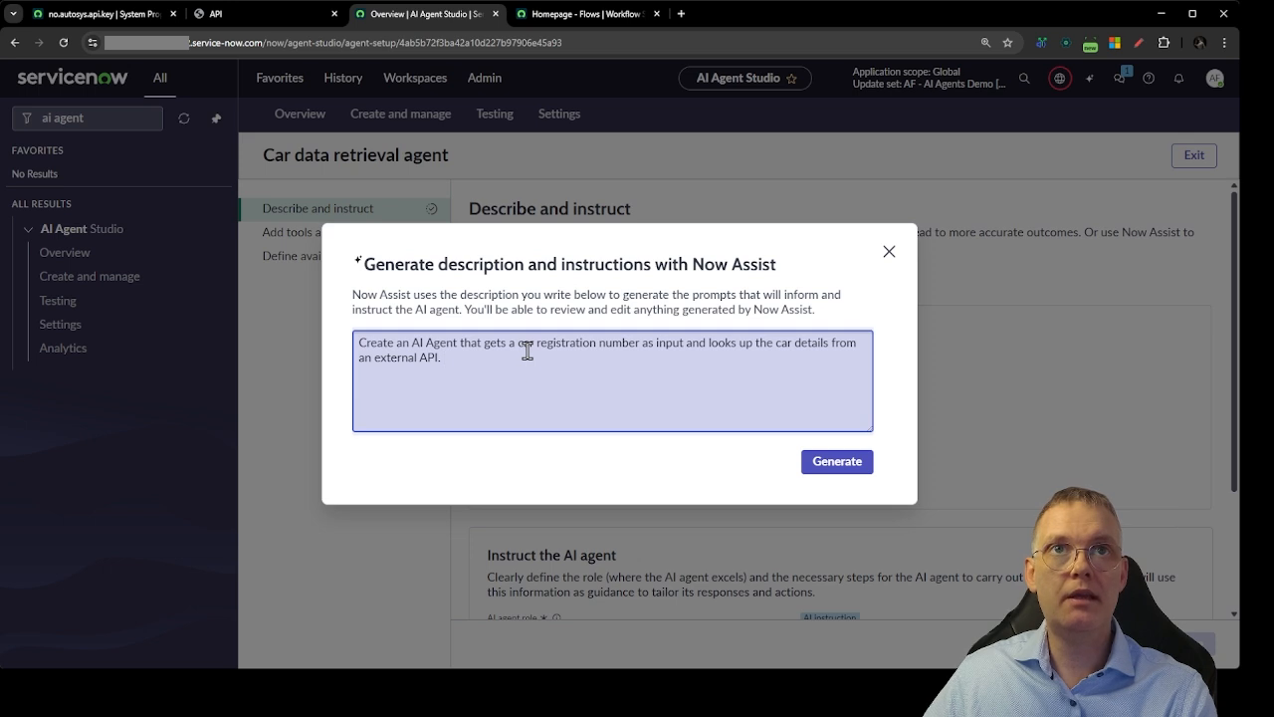
Add "The agent should report back with the data returned from the API." to the prompt and generate the description and instructions.
{"action": "type", "text": " T"}
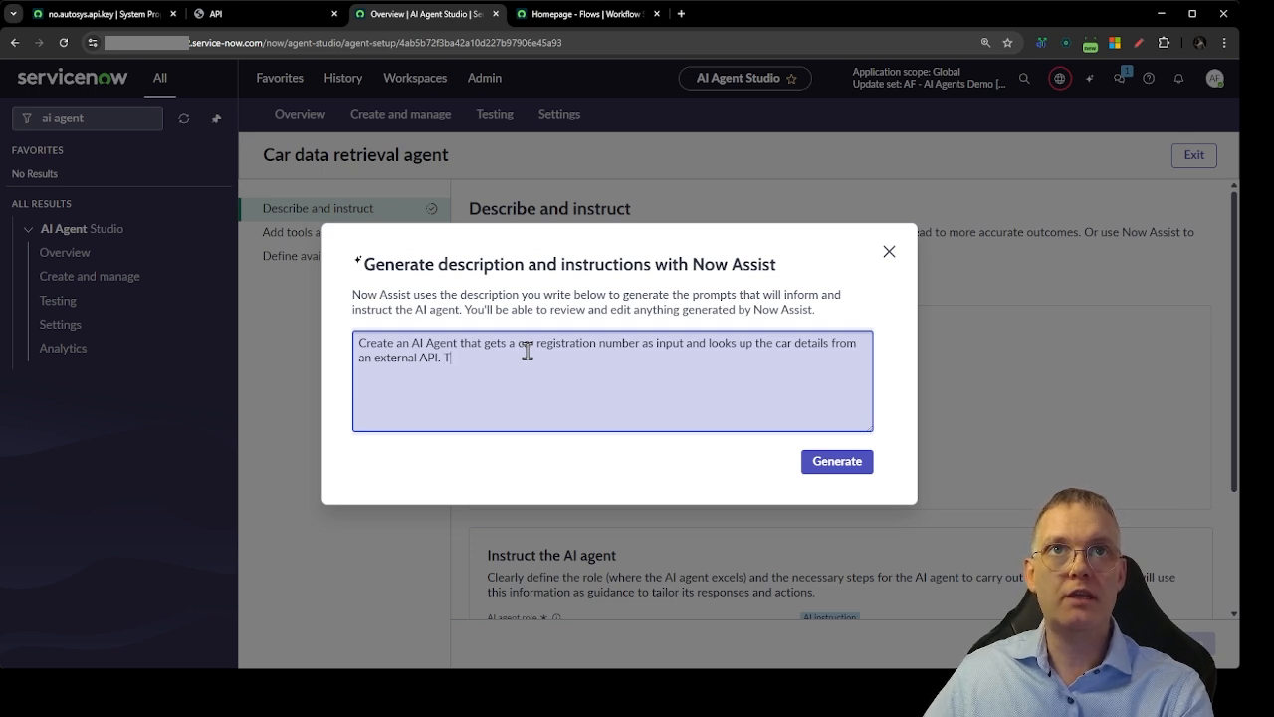
{"action": "type", "text": "he agent should rep"}
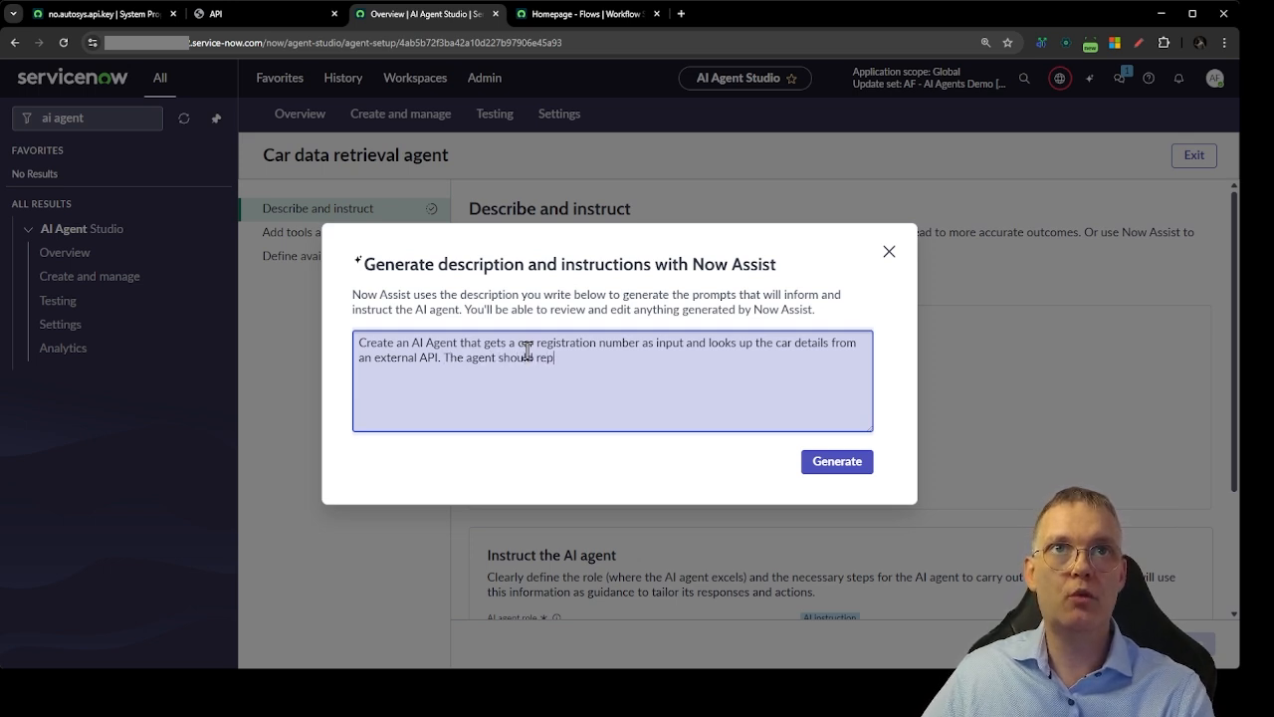
{"action": "type", "text": "ort back with the"}
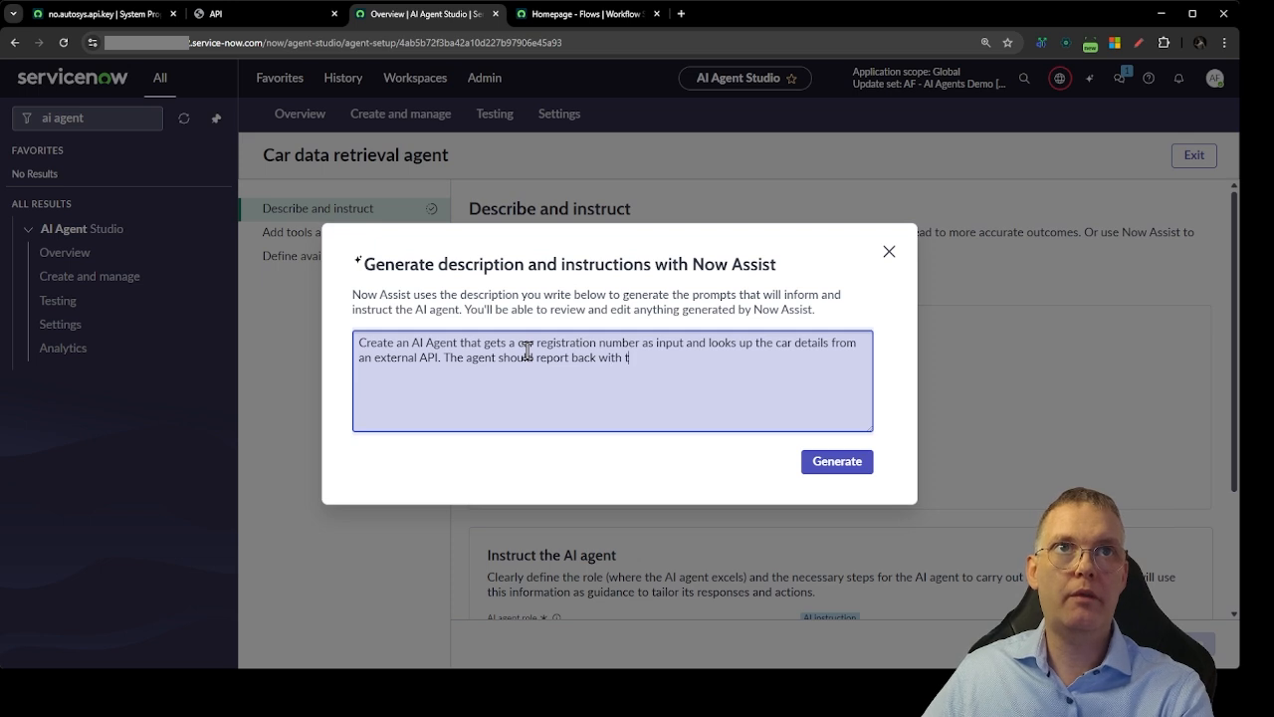
{"action": "type", "text": "a returned"}
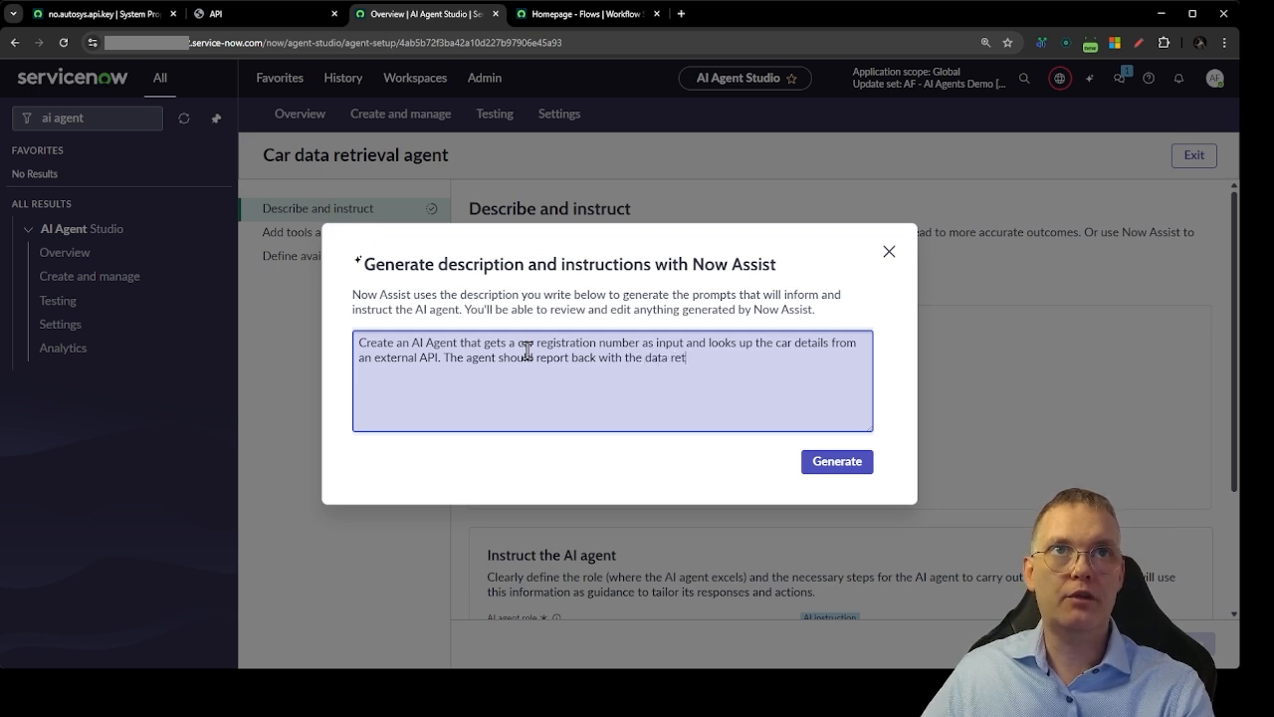
{"action": "key", "text": "BackSpace"}
{"action": "key", "text": "BackSpace"}
{"action": "key", "text": "BackSpace"}
{"action": "type", "text": "from the API."}
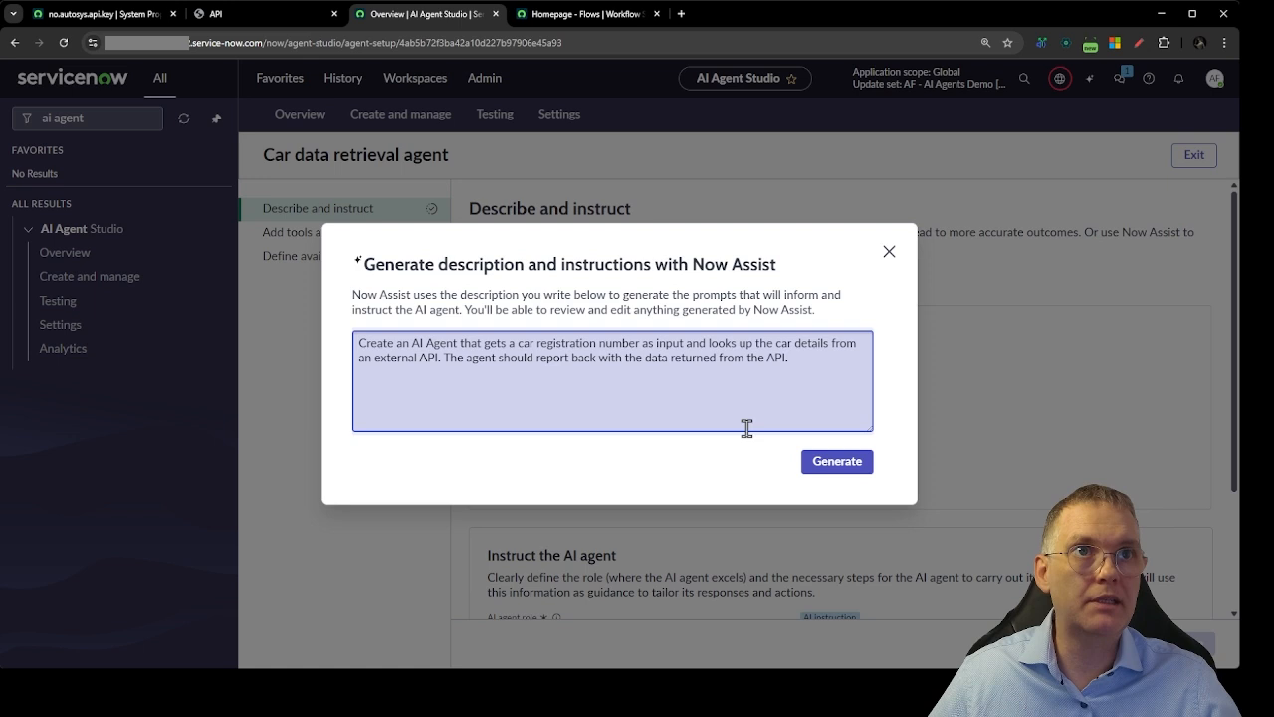
{"action": "left_click", "coordinate": [836, 461]}
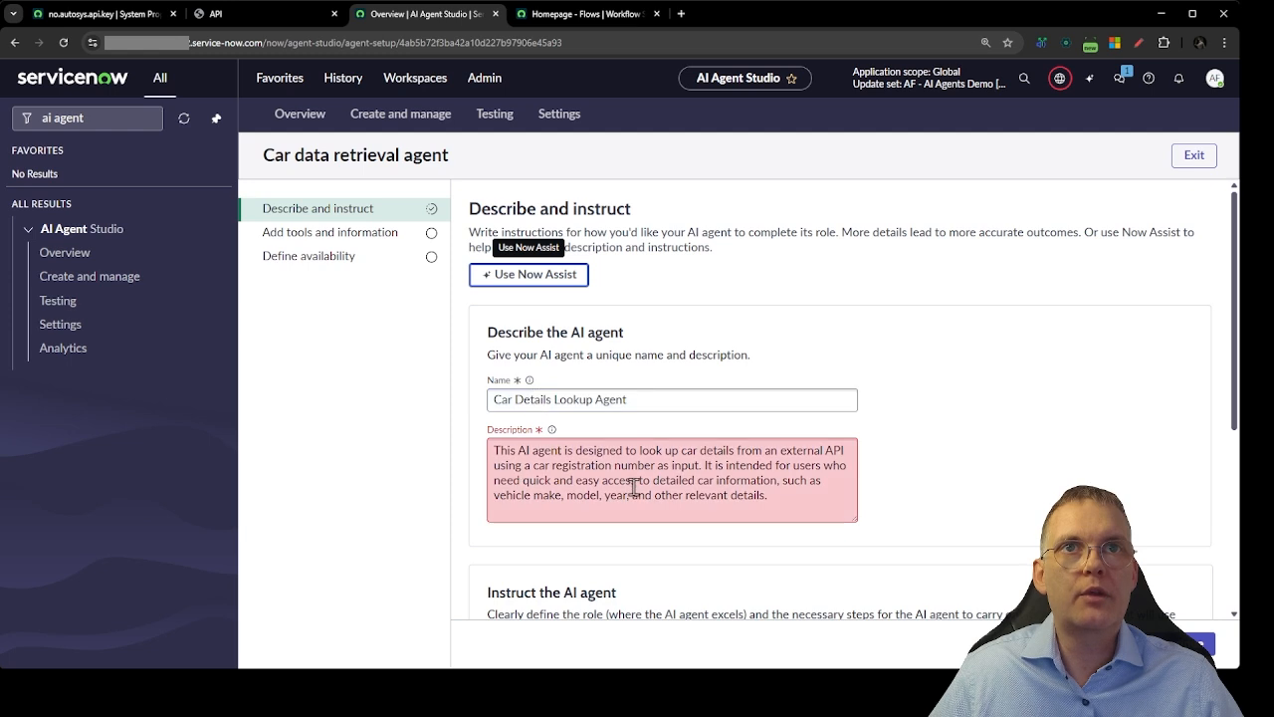
Review the generated description, AI agent role and instructions, including the instruction about fetching car details from an external API.
{"action": "left_click", "coordinate": [788, 503]}
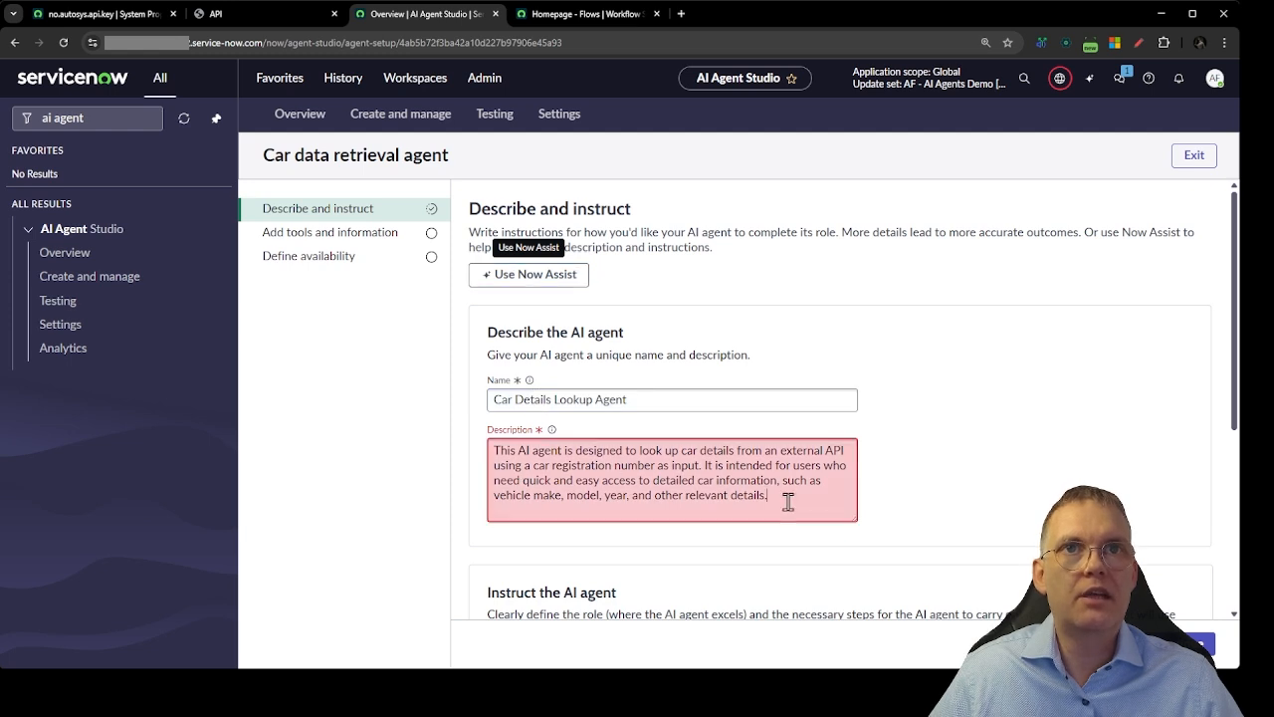
{"action": "left_click_drag", "start_coordinate": [788, 503], "coordinate": [489, 445]}
{"action": "left_click", "coordinate": [912, 464]}
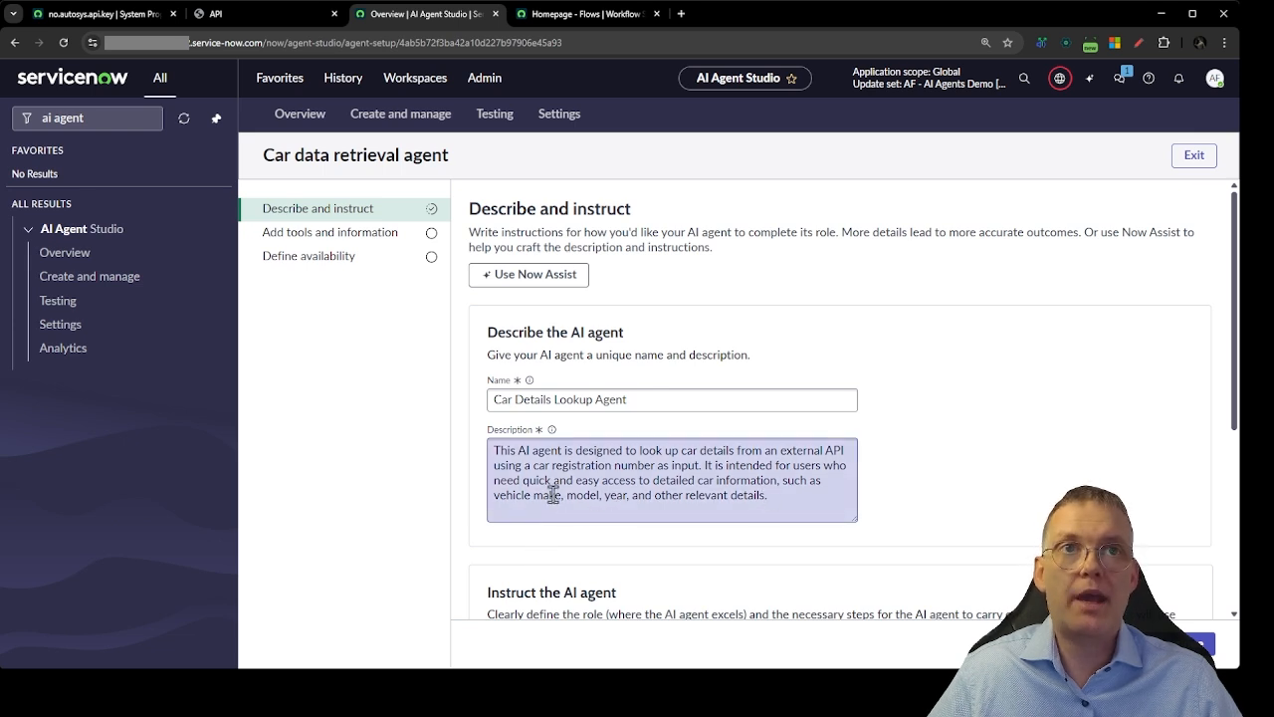
{"action": "scroll", "coordinate": [951, 463], "scroll_direction": "down", "scroll_amount": 3}
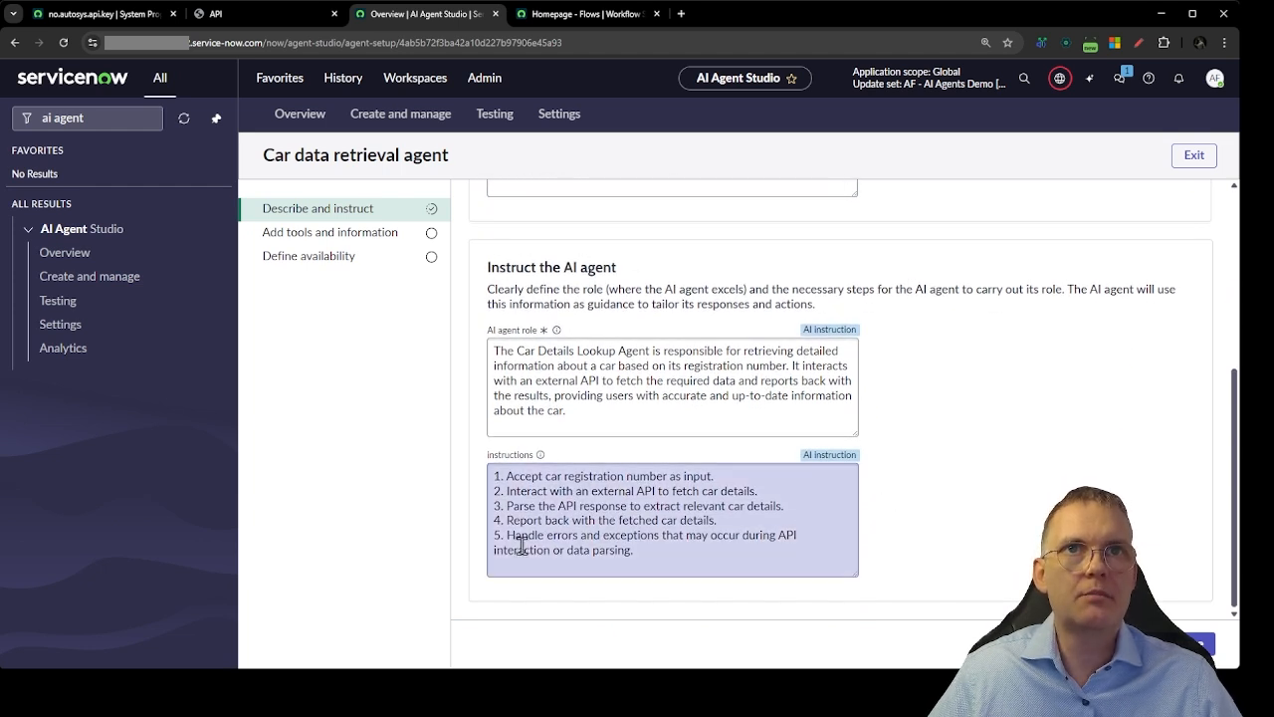
{"action": "left_click", "coordinate": [650, 550]}
{"action": "key", "text": "ctrl+a"}
{"action": "left_click", "coordinate": [984, 455]}
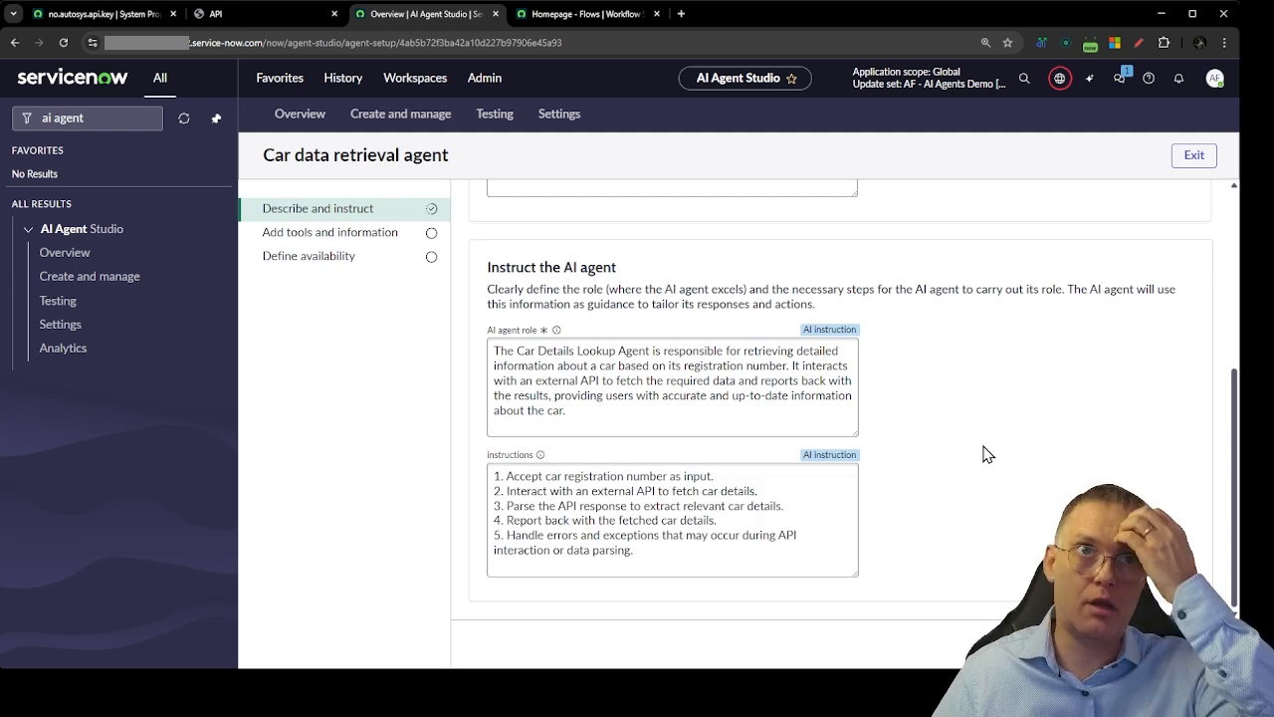
{"action": "left_click", "coordinate": [517, 349]}
{"action": "key", "text": "ctrl+a"}
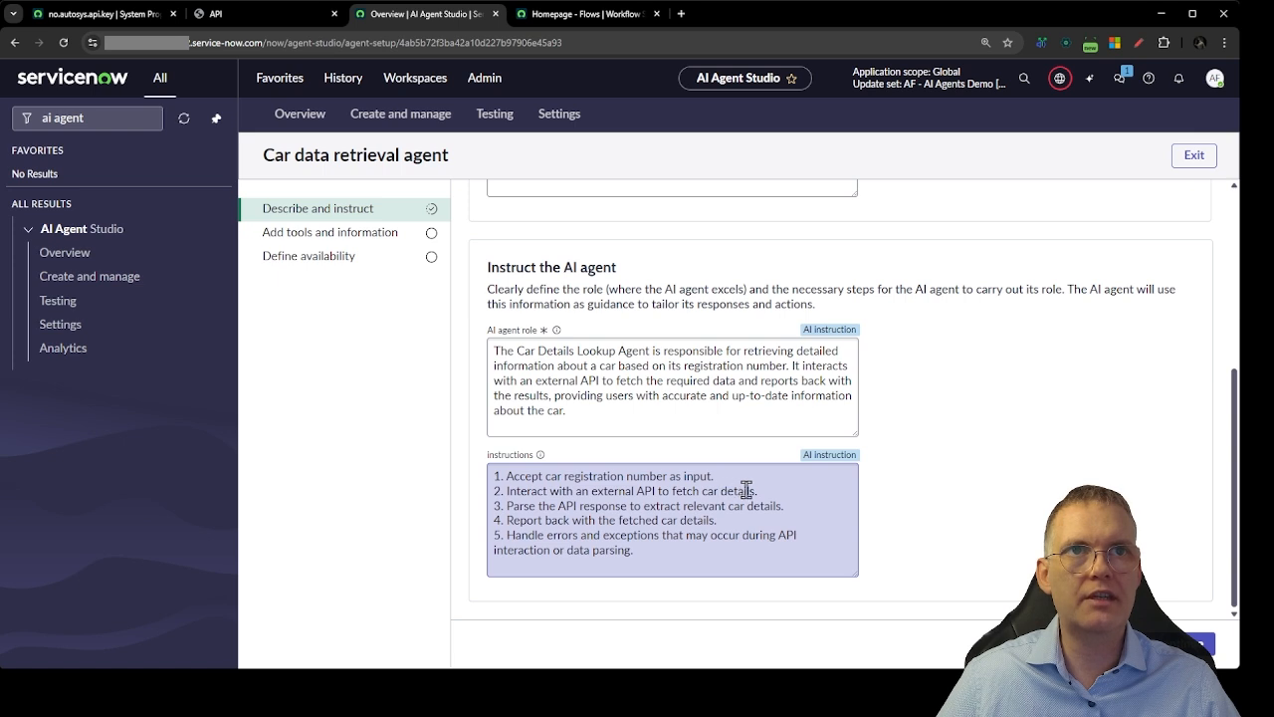
{"action": "left_click_drag", "start_coordinate": [771, 491], "coordinate": [509, 492]}
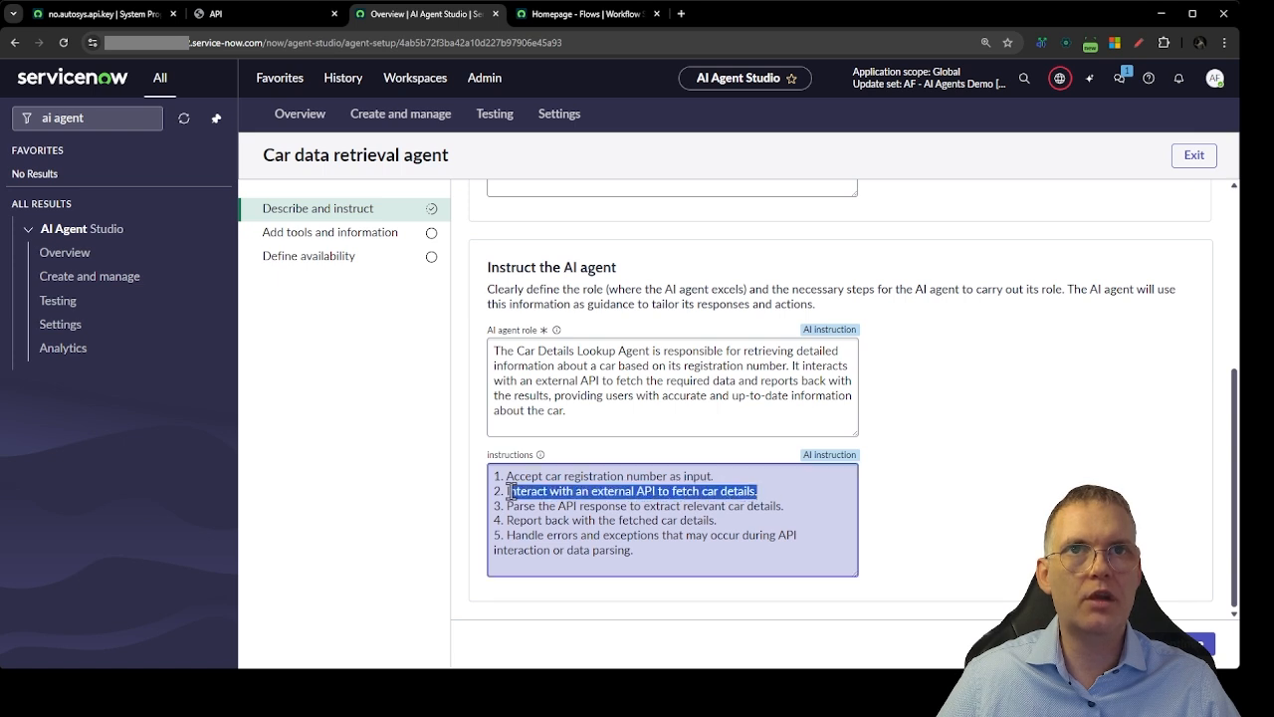
{"action": "left_click", "coordinate": [782, 495]}
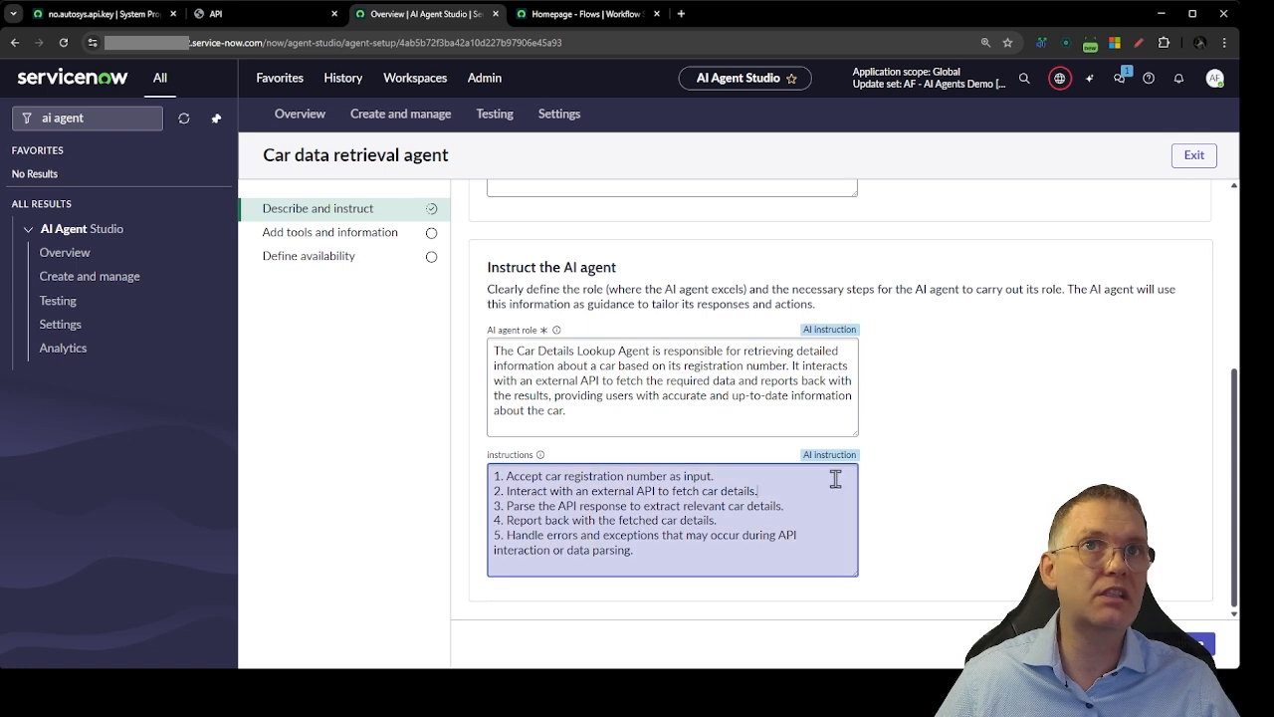
Continue to the Add tools and information stage and have Now Assist recommend tools for the agent.
{"action": "left_click", "coordinate": [880, 455]}
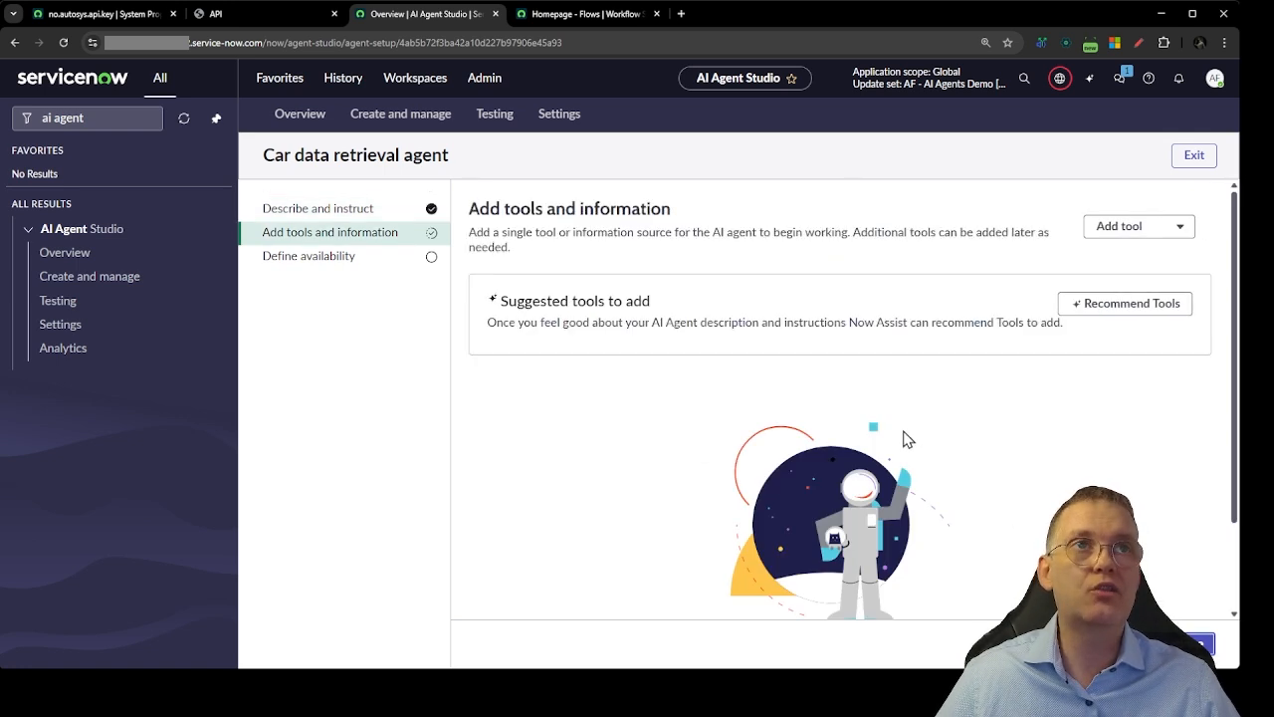
{"action": "scroll", "coordinate": [797, 428], "scroll_direction": "down", "scroll_amount": 1}
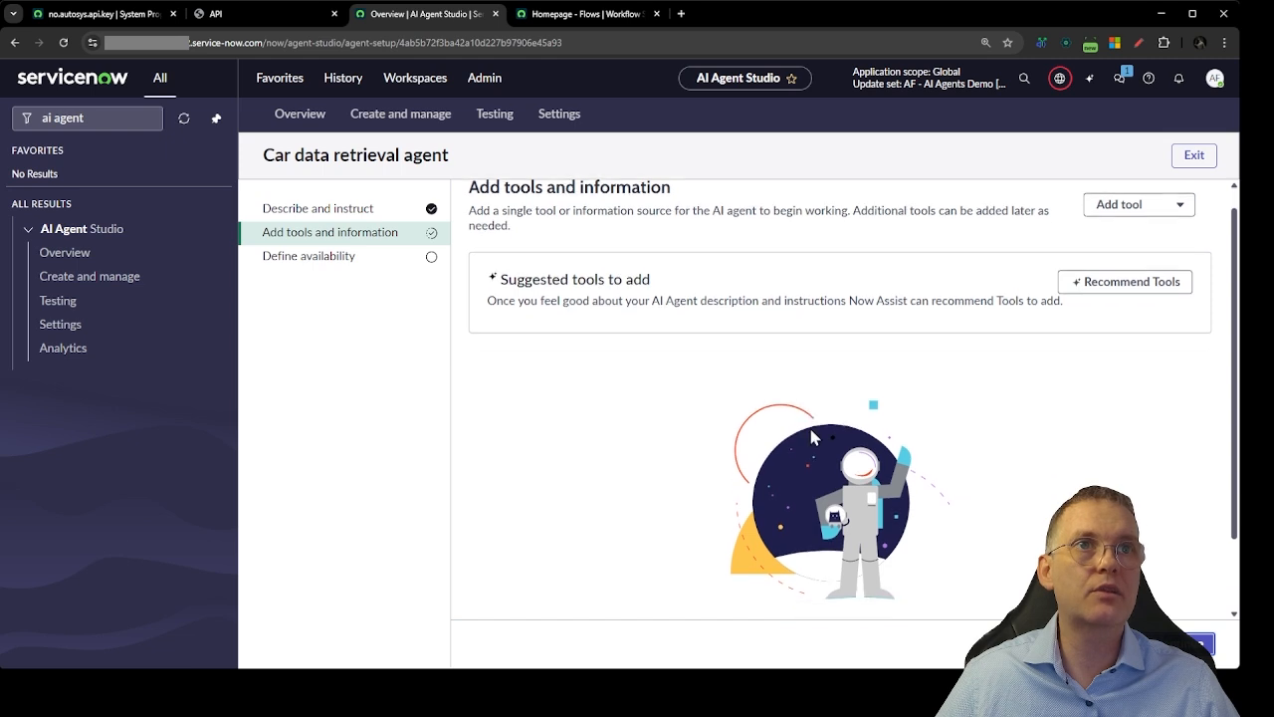
{"action": "scroll", "coordinate": [1095, 328], "scroll_direction": "up", "scroll_amount": 1}
{"action": "left_click", "coordinate": [1111, 314]}
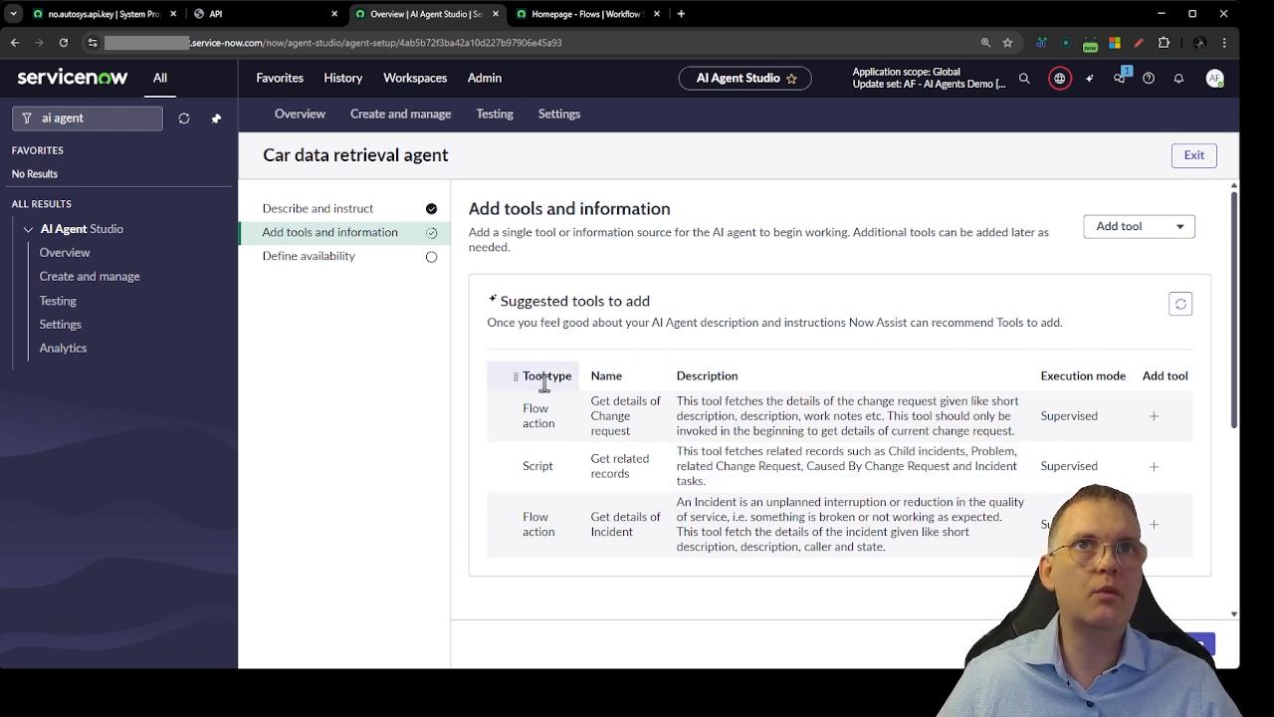
Review the suggested tools and add the flow action "Get details of Incident" to the agent.
{"action": "left_click", "coordinate": [556, 426]}
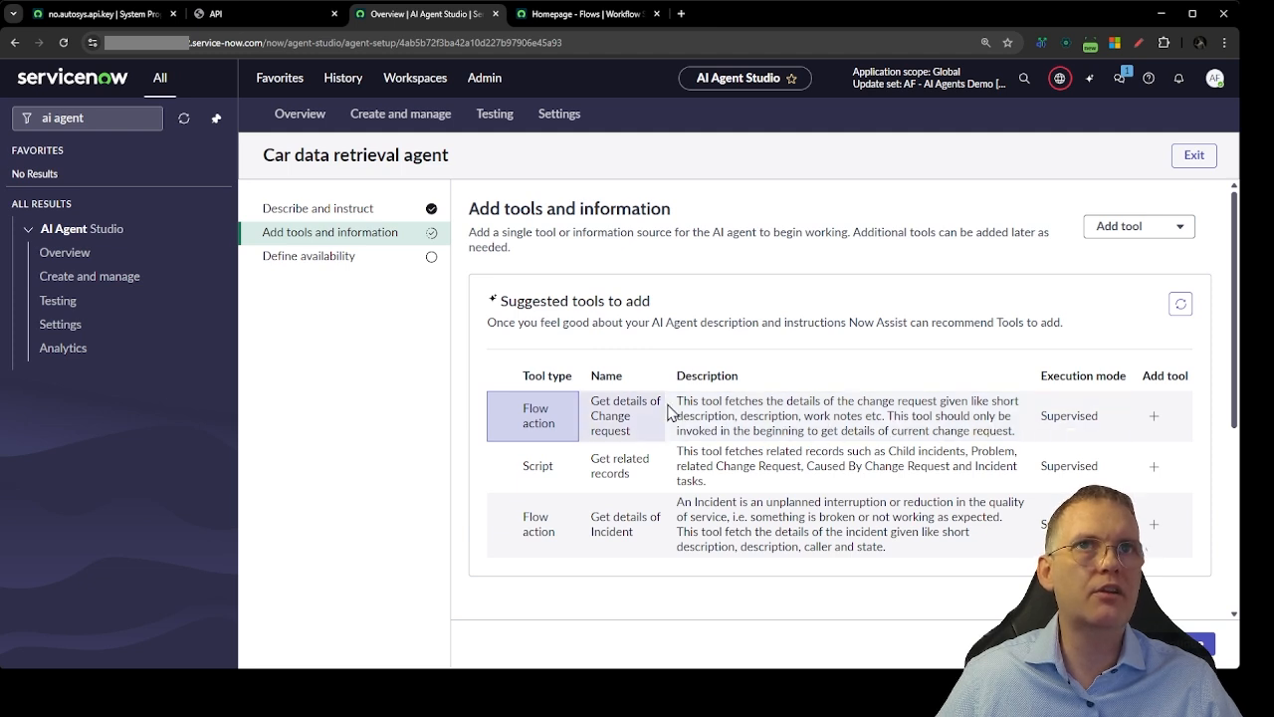
{"action": "scroll", "coordinate": [478, 451], "scroll_direction": "down", "scroll_amount": 1}
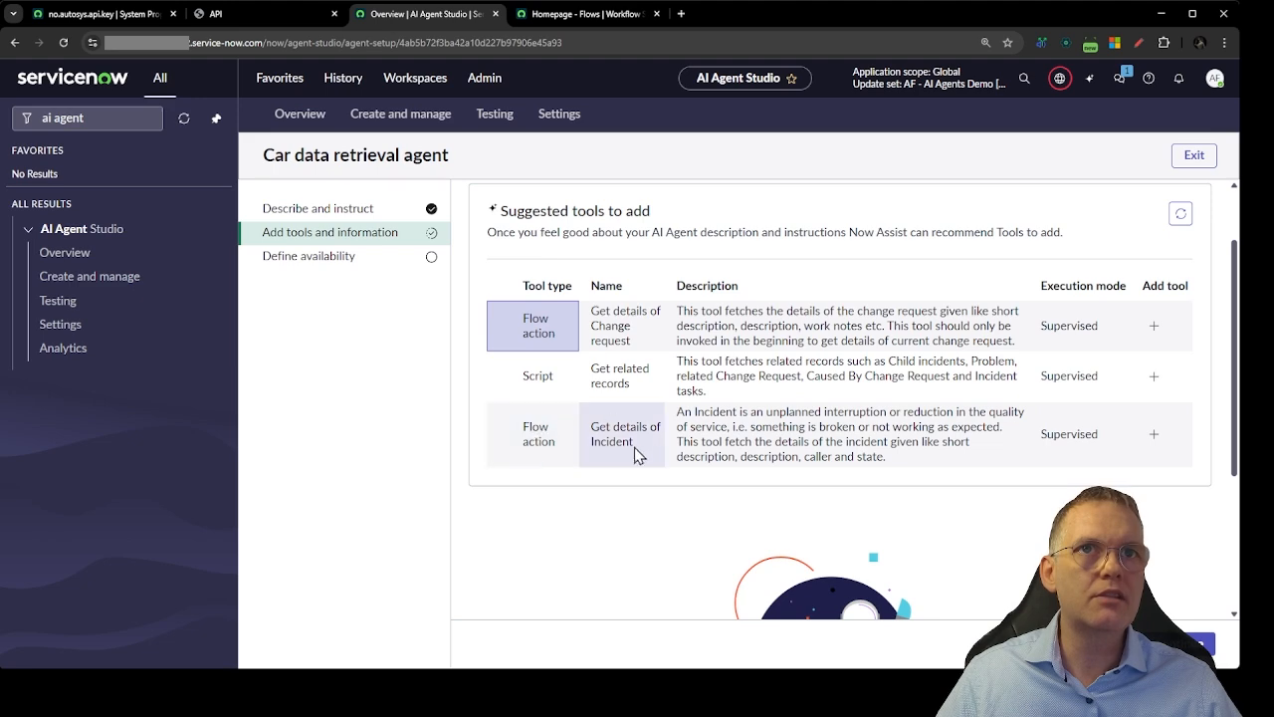
{"action": "left_click", "coordinate": [1155, 435]}
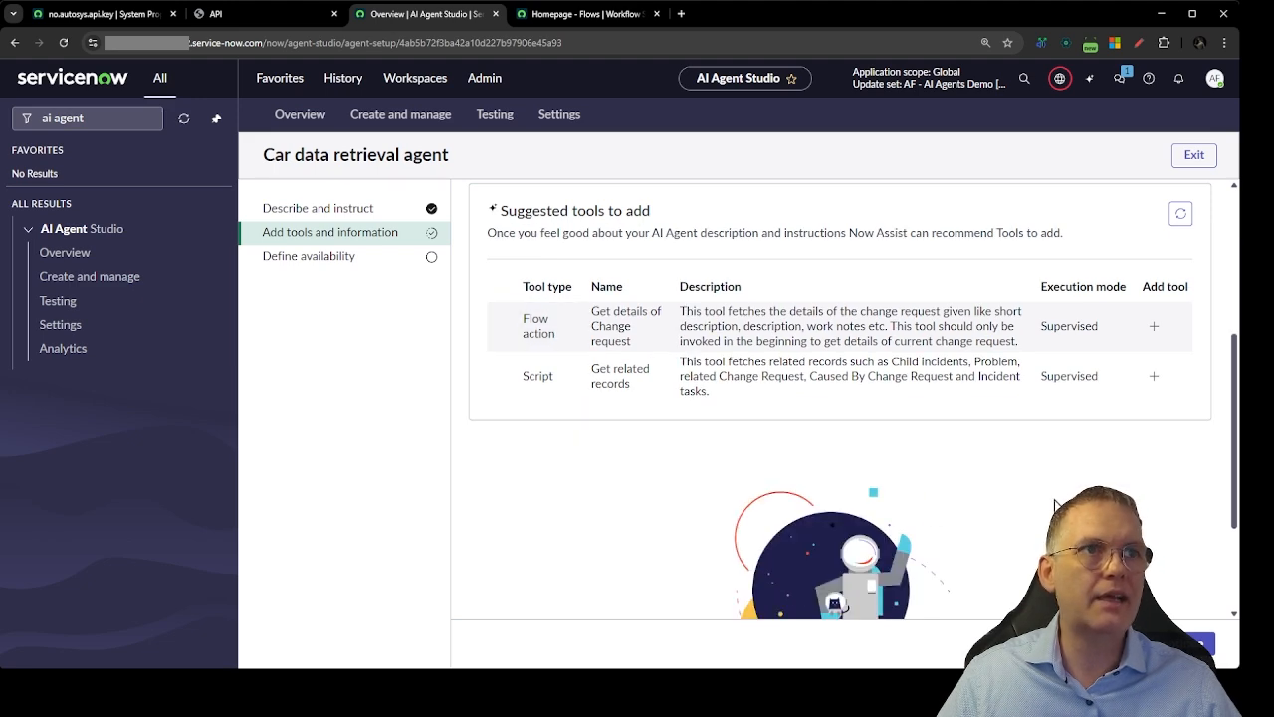
{"action": "scroll", "coordinate": [711, 461], "scroll_direction": "up", "scroll_amount": 2}
{"action": "scroll", "coordinate": [638, 432], "scroll_direction": "down", "scroll_amount": 1}
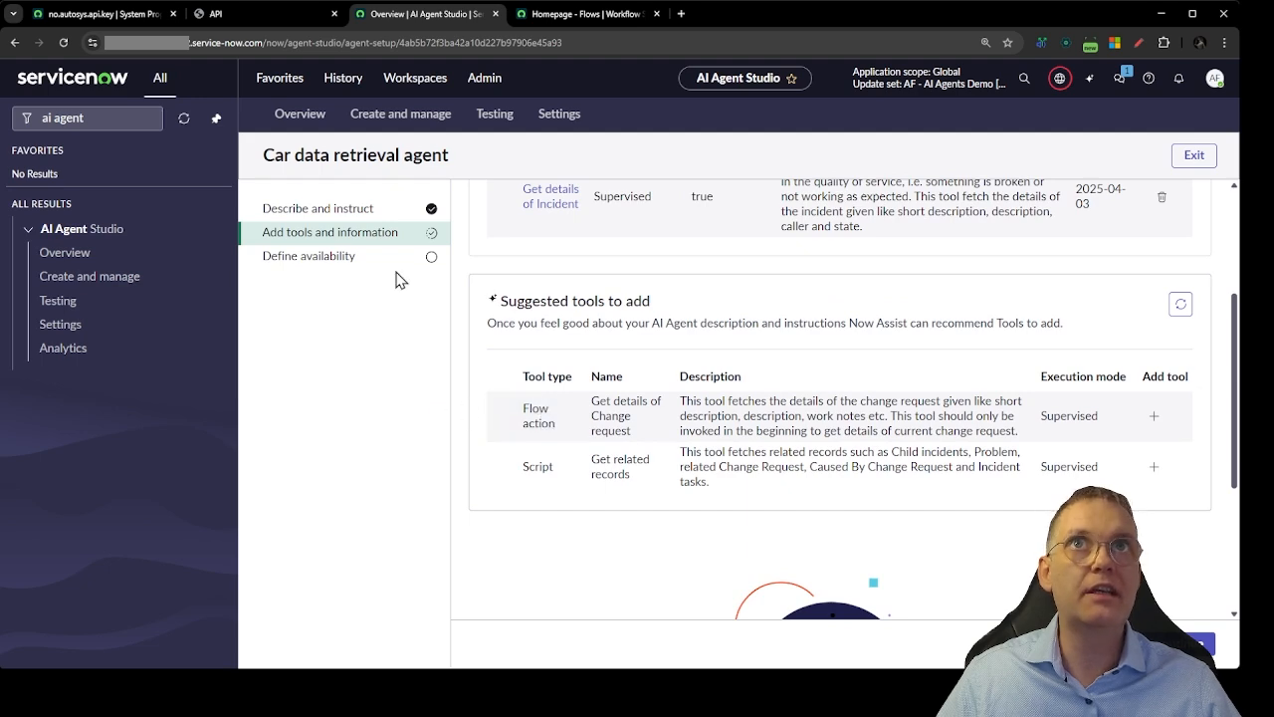
Switch to Workflow Studio and start a new action from its list of actions.
{"action": "left_click", "coordinate": [592, 22]}
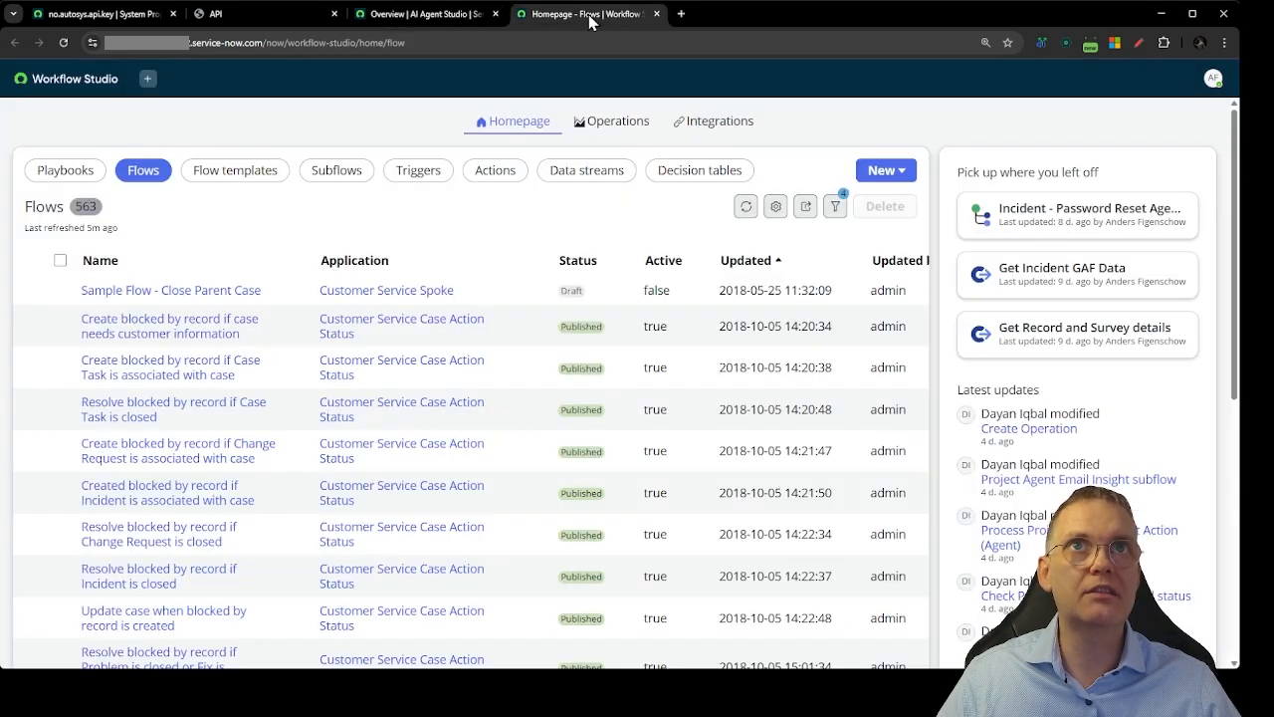
{"action": "left_click", "coordinate": [495, 170]}
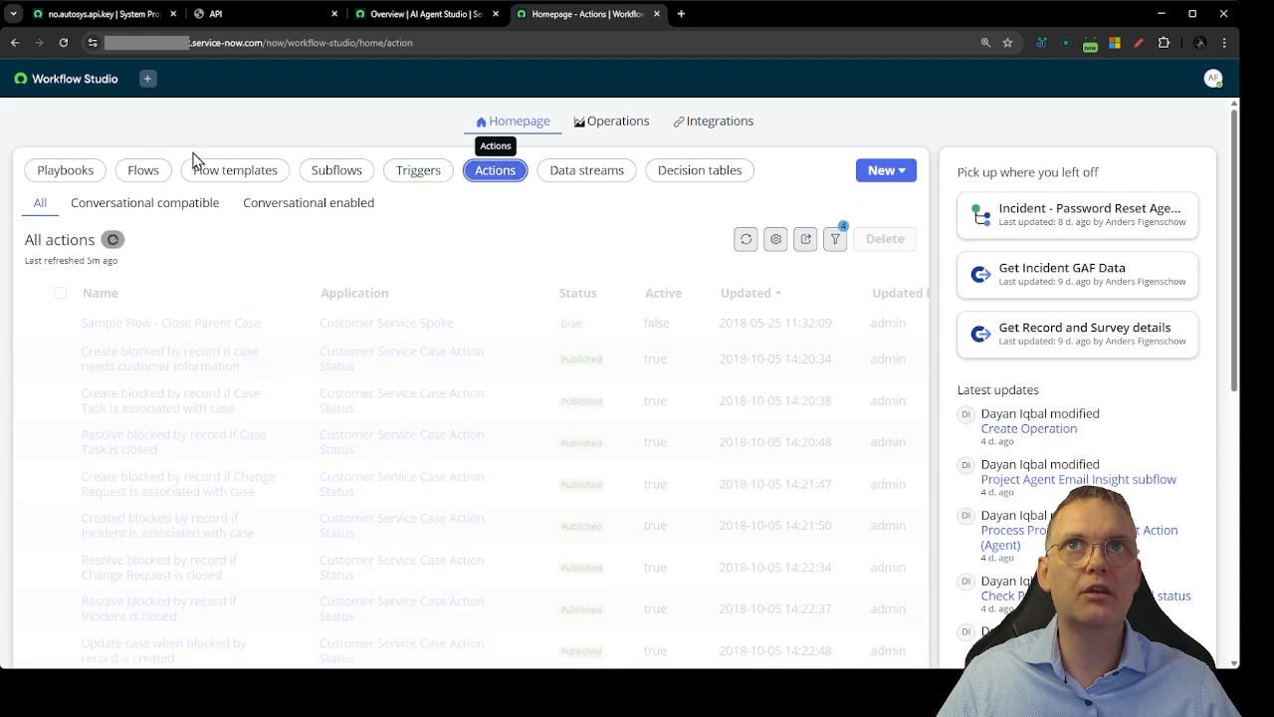
{"action": "left_click", "coordinate": [879, 172]}
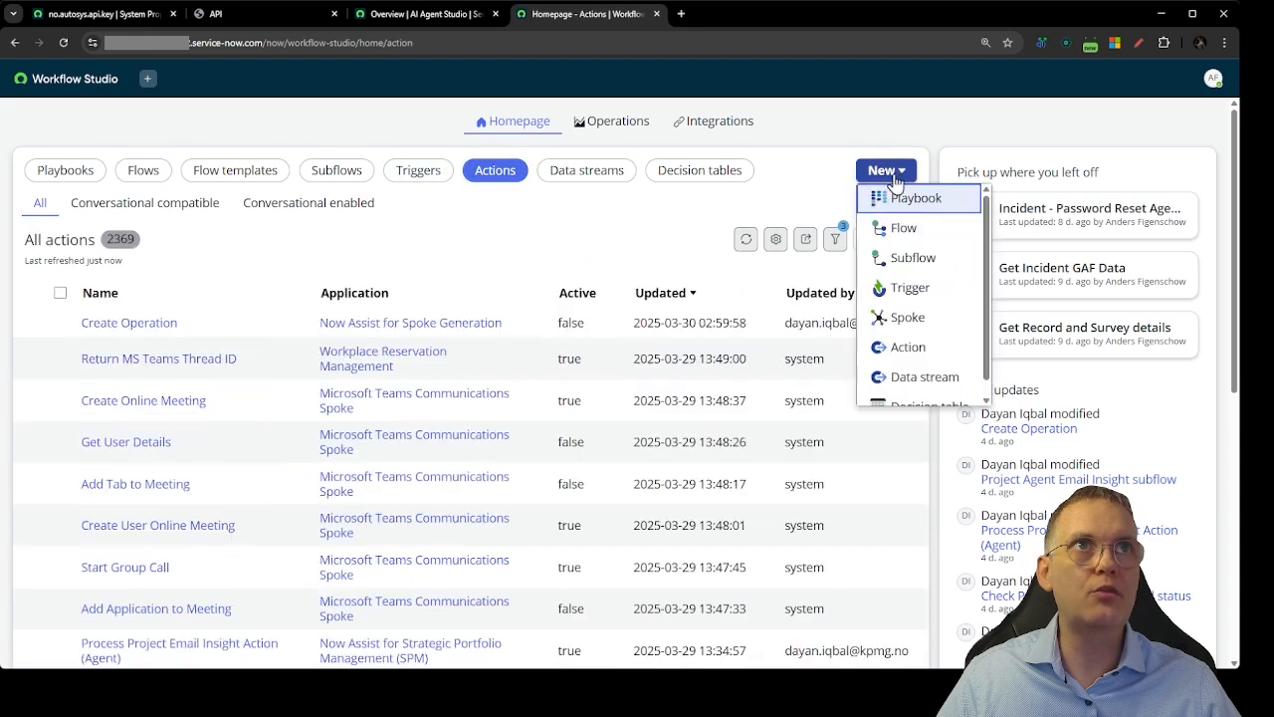
{"action": "left_click", "coordinate": [918, 343]}
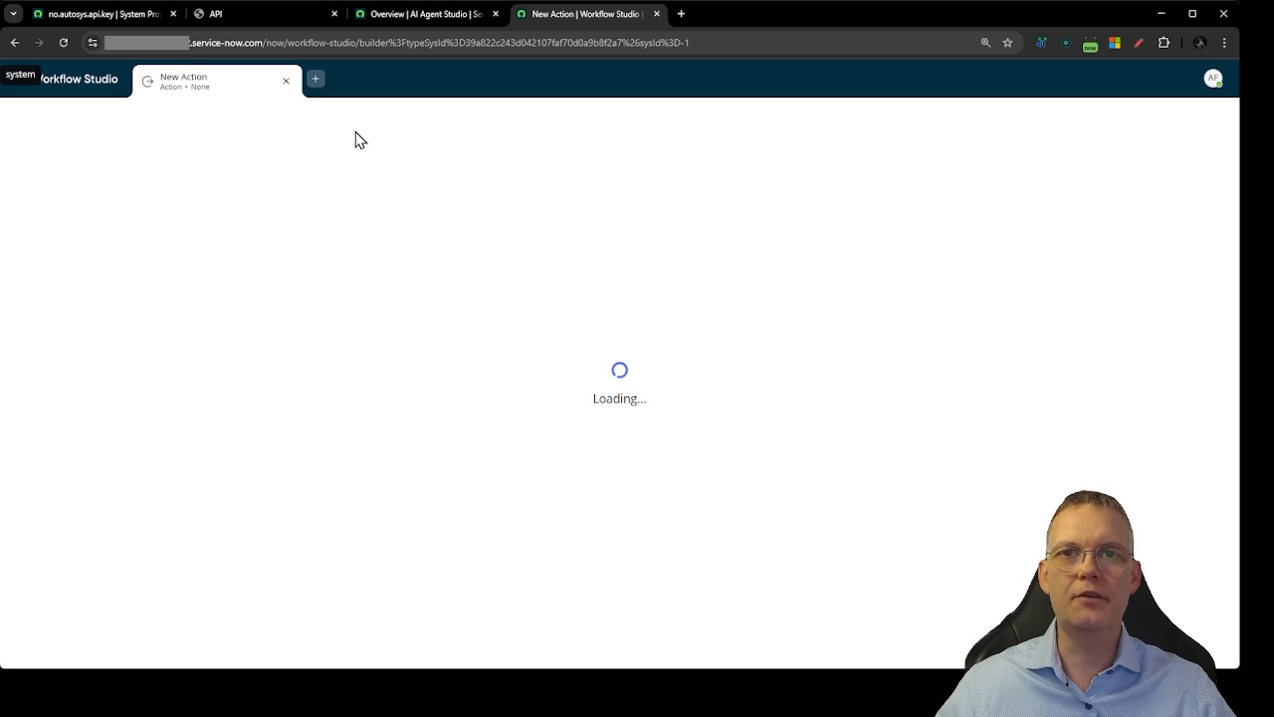
Create the action "Get car data" with the description "Call the AutoSys API and get the details based on the car registration number".
{"action": "left_click", "coordinate": [741, 302]}
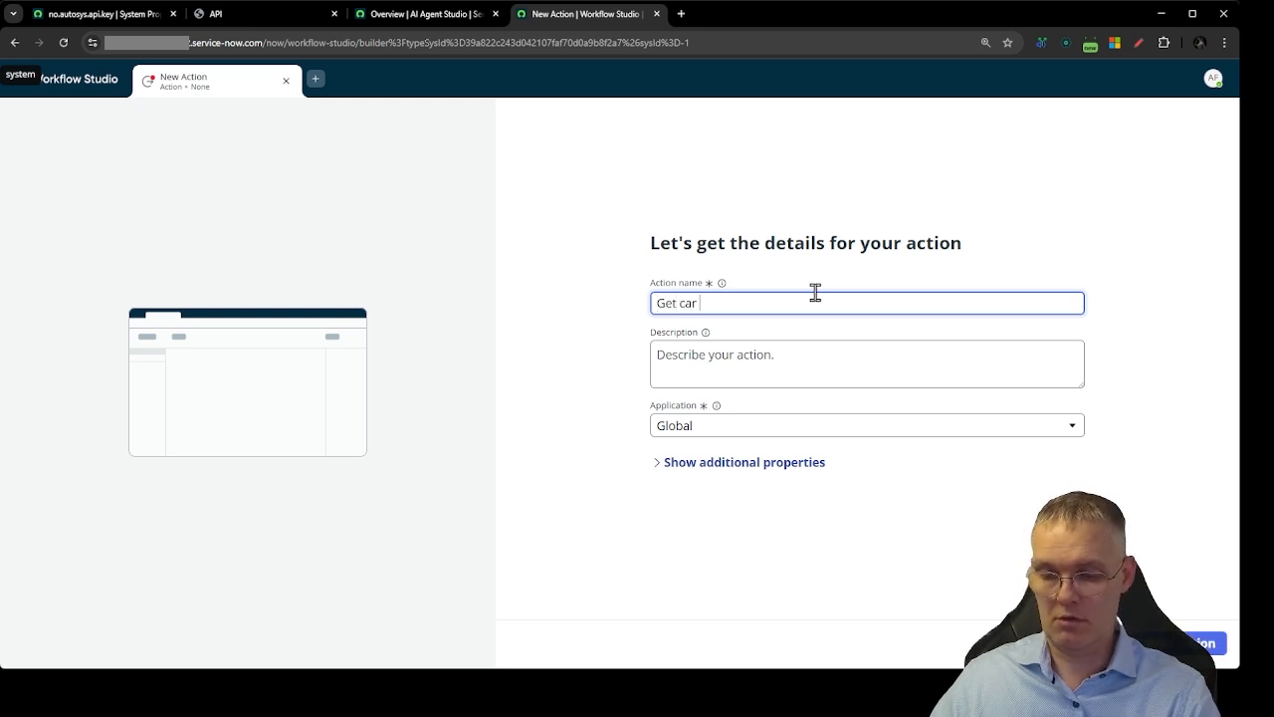
{"action": "left_click", "coordinate": [768, 365]}
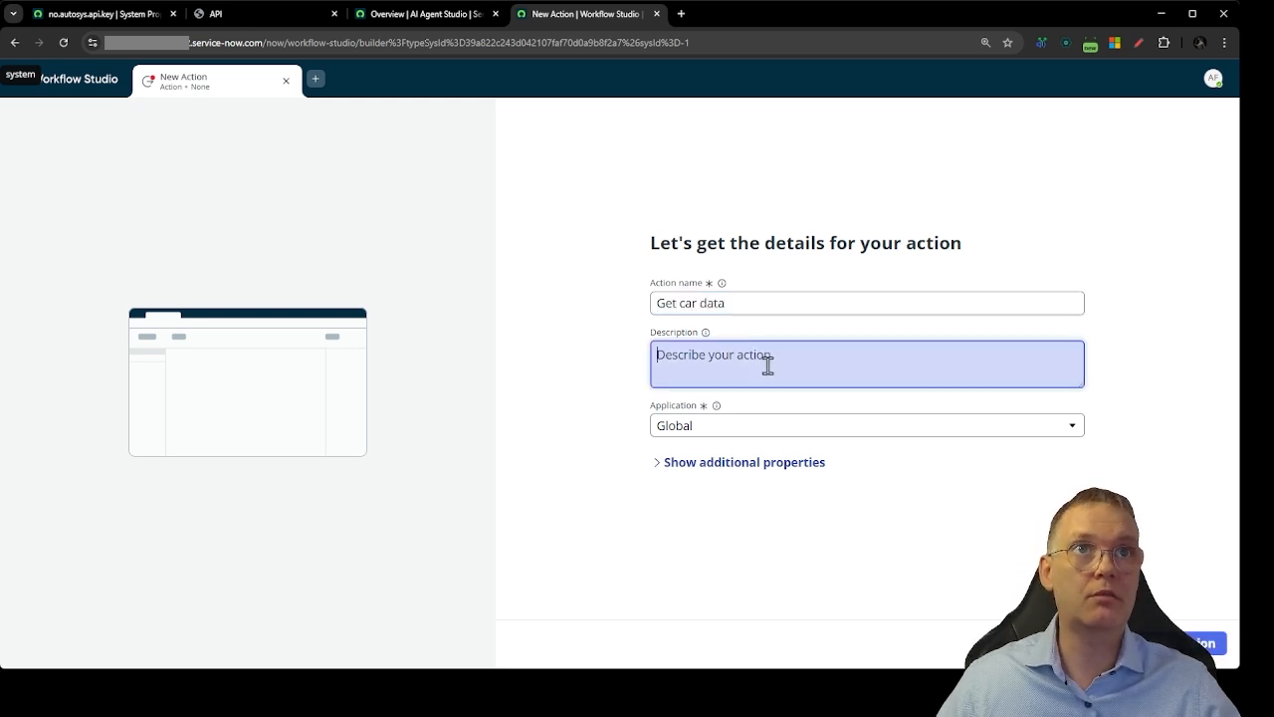
{"action": "type", "text": "Call the"}
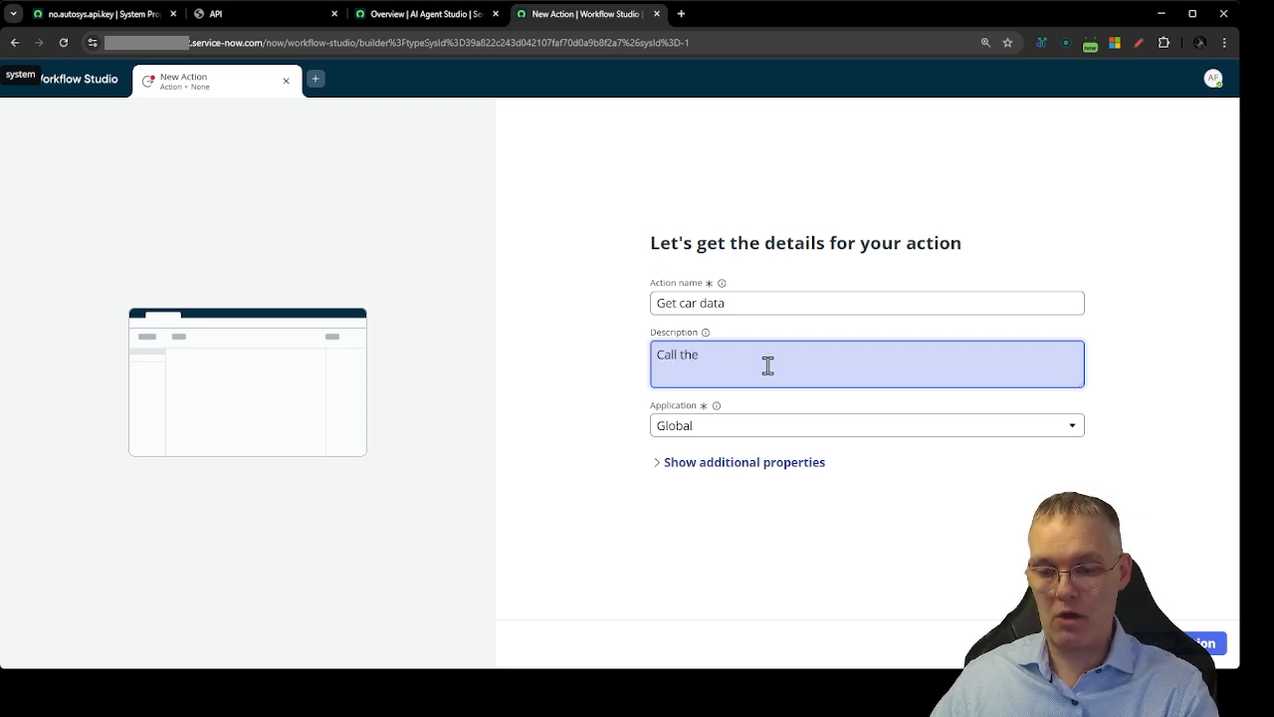
{"action": "type", "text": " AutoSys API"}
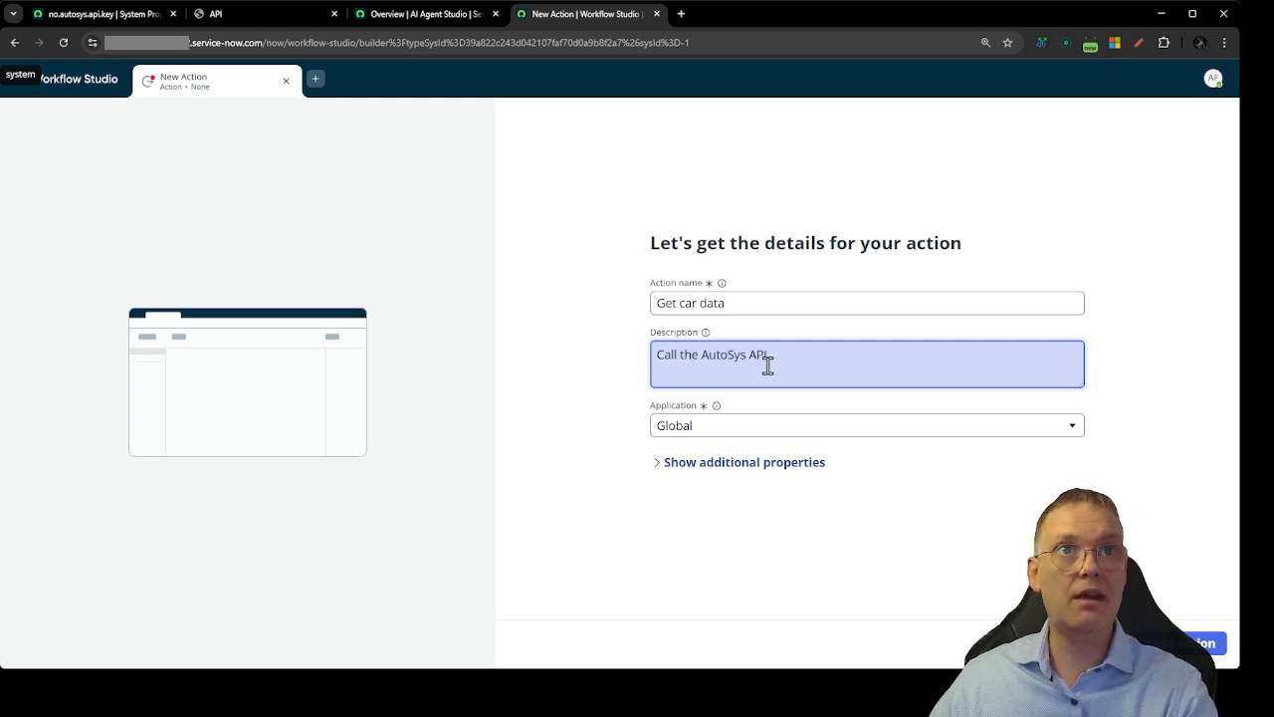
{"action": "type", "text": " and get the details based on the"}
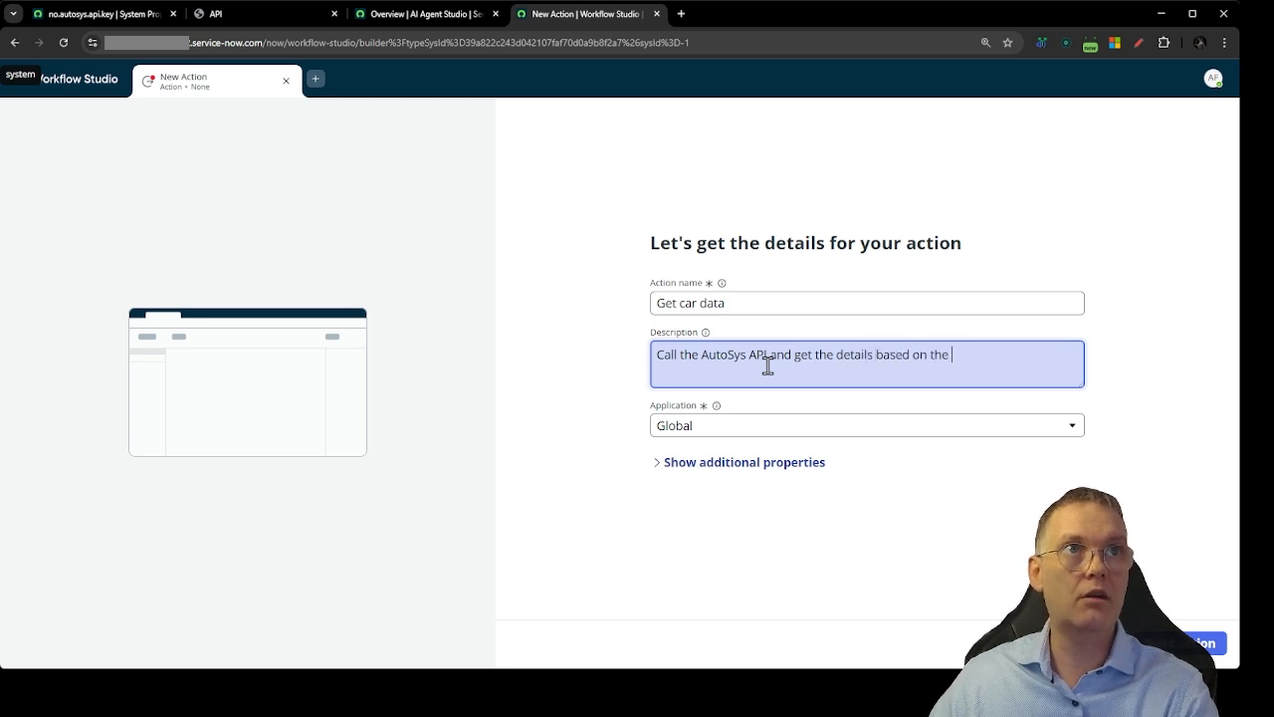
{"action": "type", "text": " car registratio"}
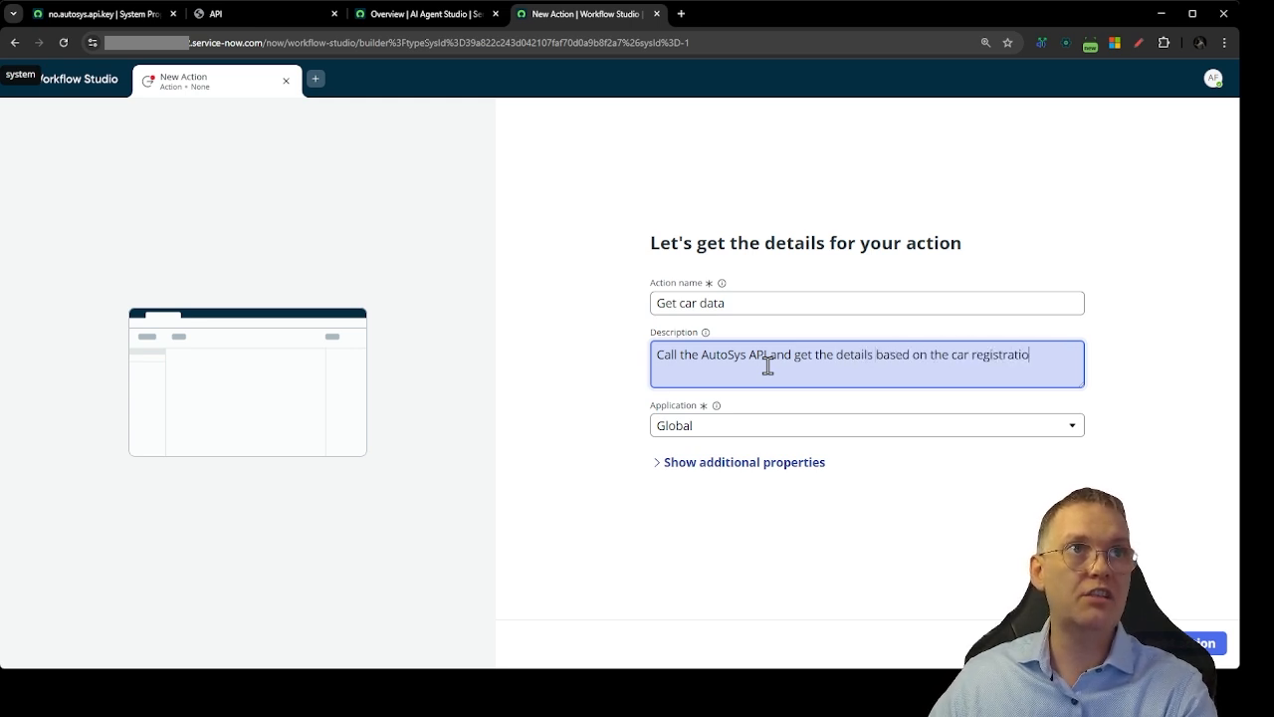
{"action": "type", "text": "n number"}
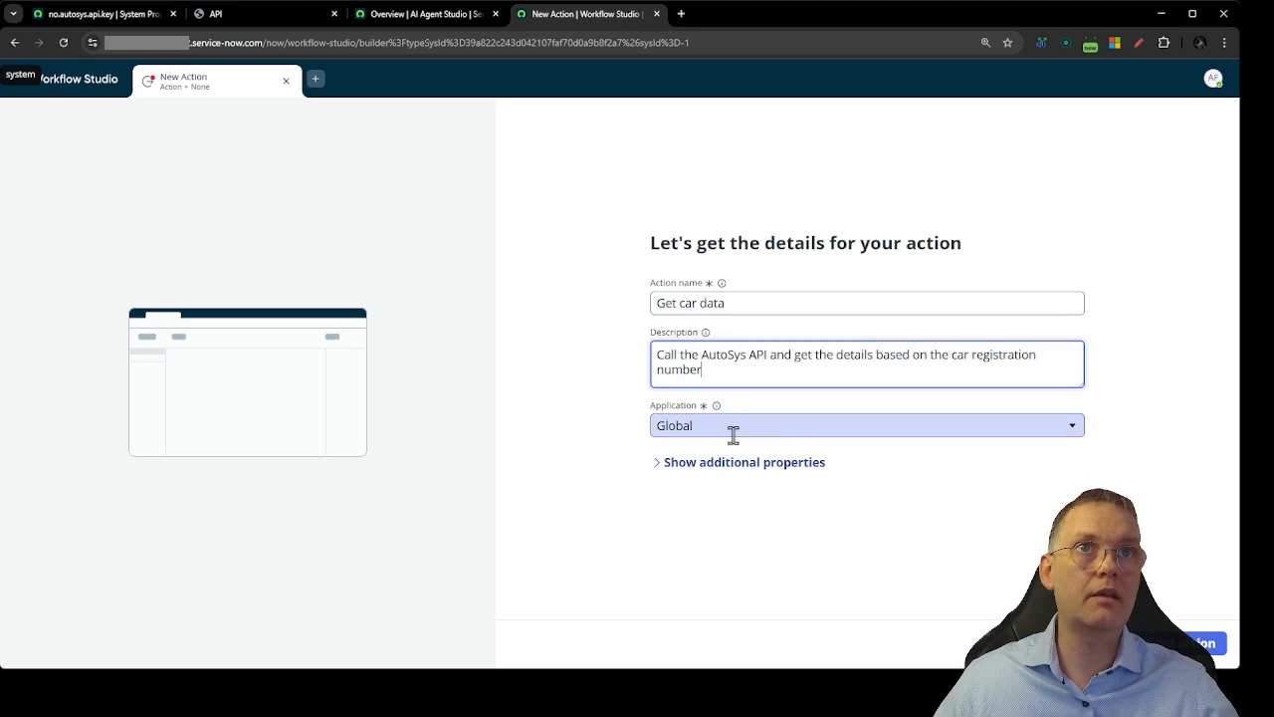
{"action": "left_click", "coordinate": [1204, 643]}
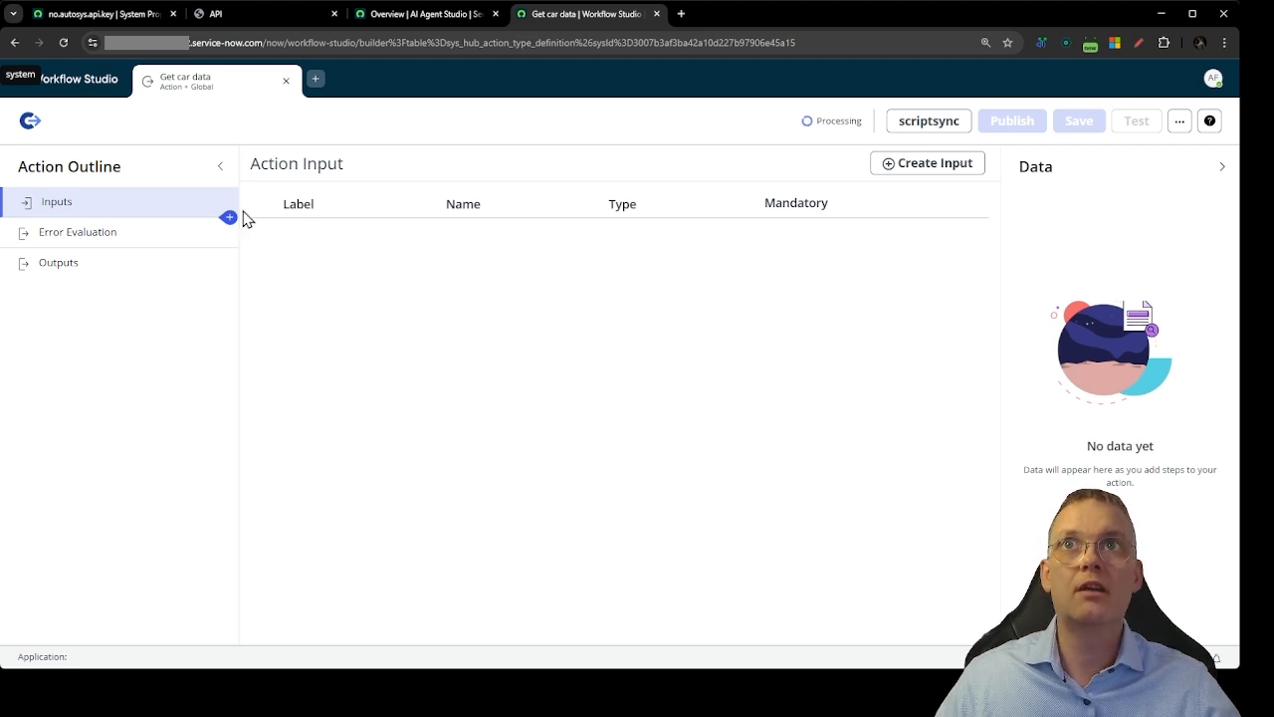
Add an action input labelled "Registration Number" and make it mandatory.
{"action": "left_click", "coordinate": [931, 167]}
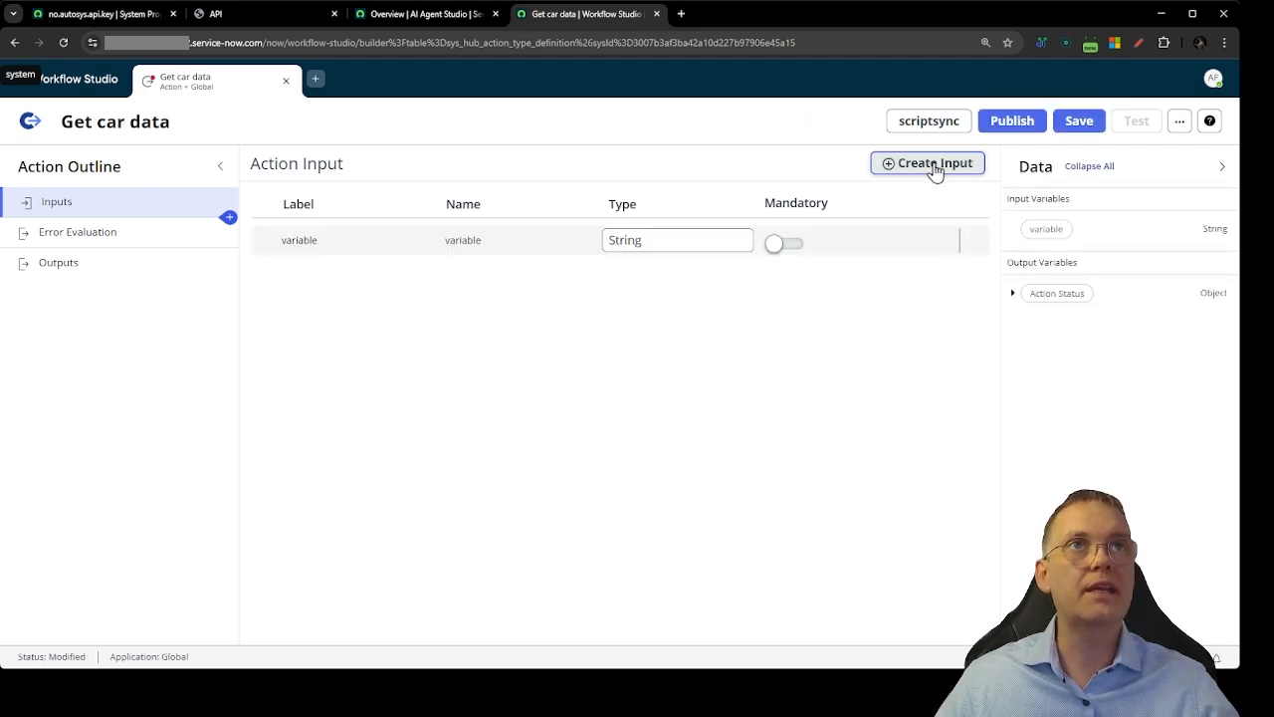
{"action": "left_click_drag", "start_coordinate": [352, 250], "coordinate": [241, 242]}
{"action": "type", "text": "Regi"}
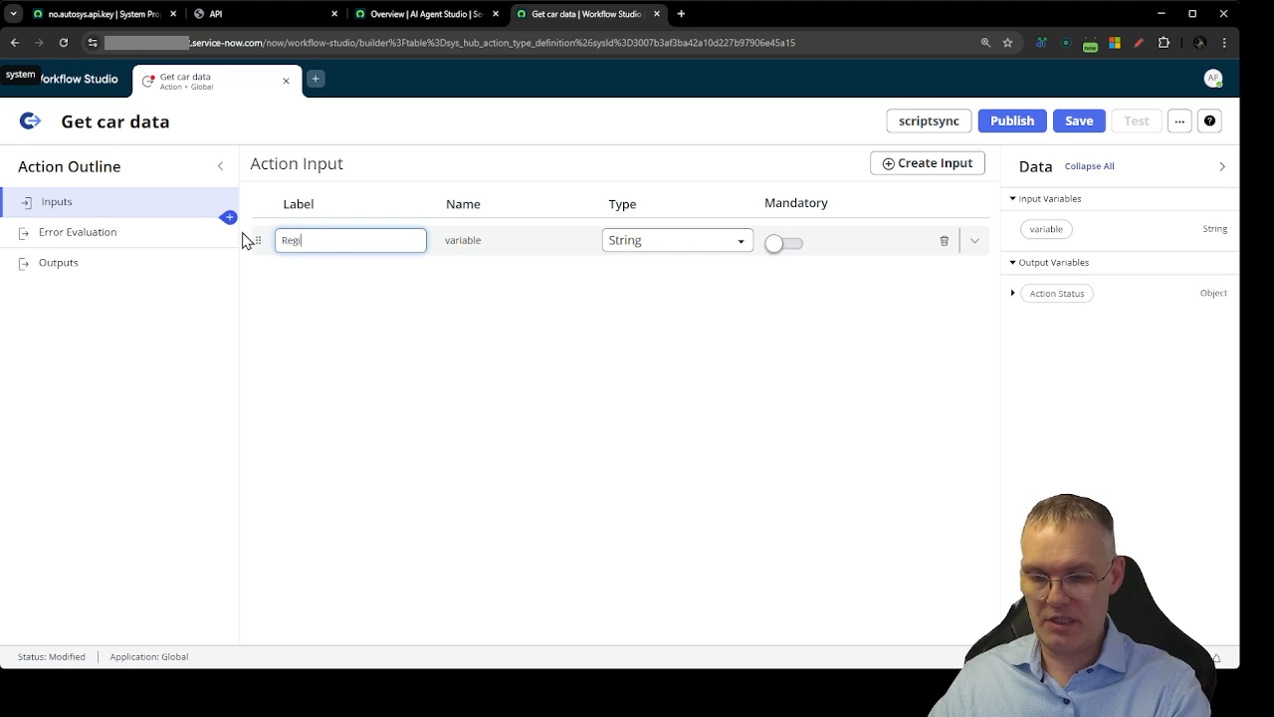
{"action": "type", "text": "stration Number"}
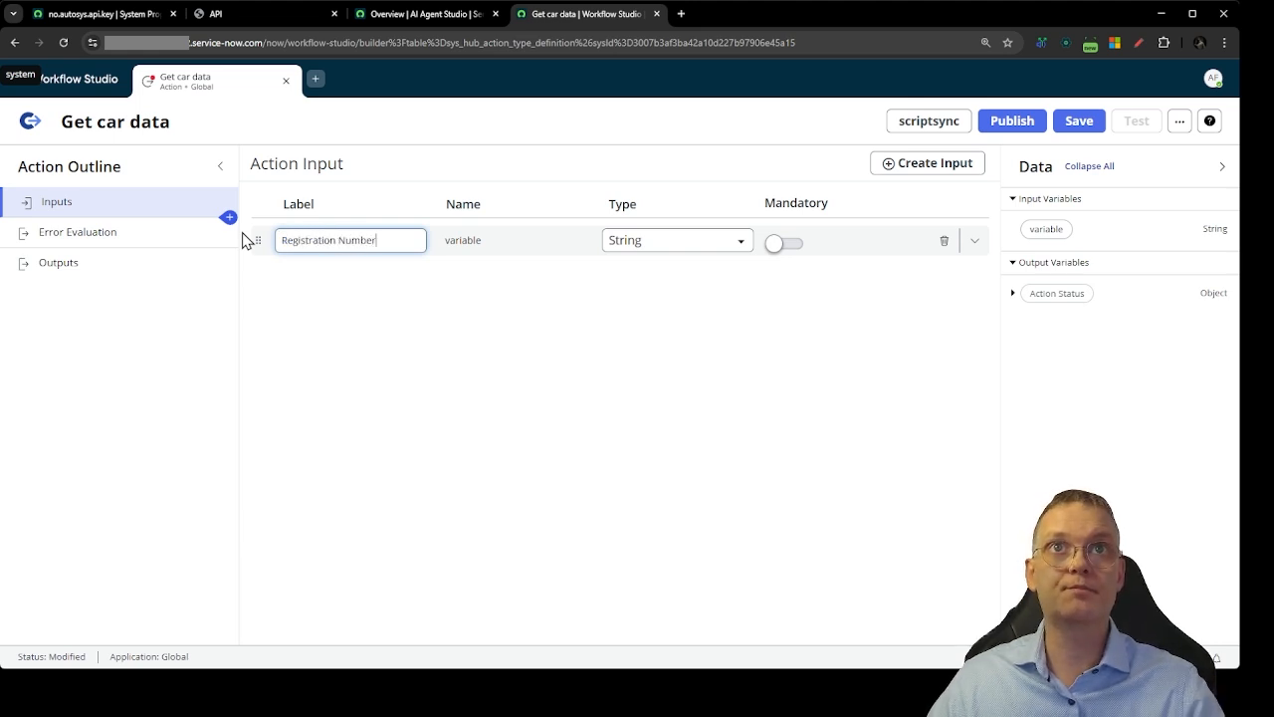
{"action": "key", "text": "Tab"}
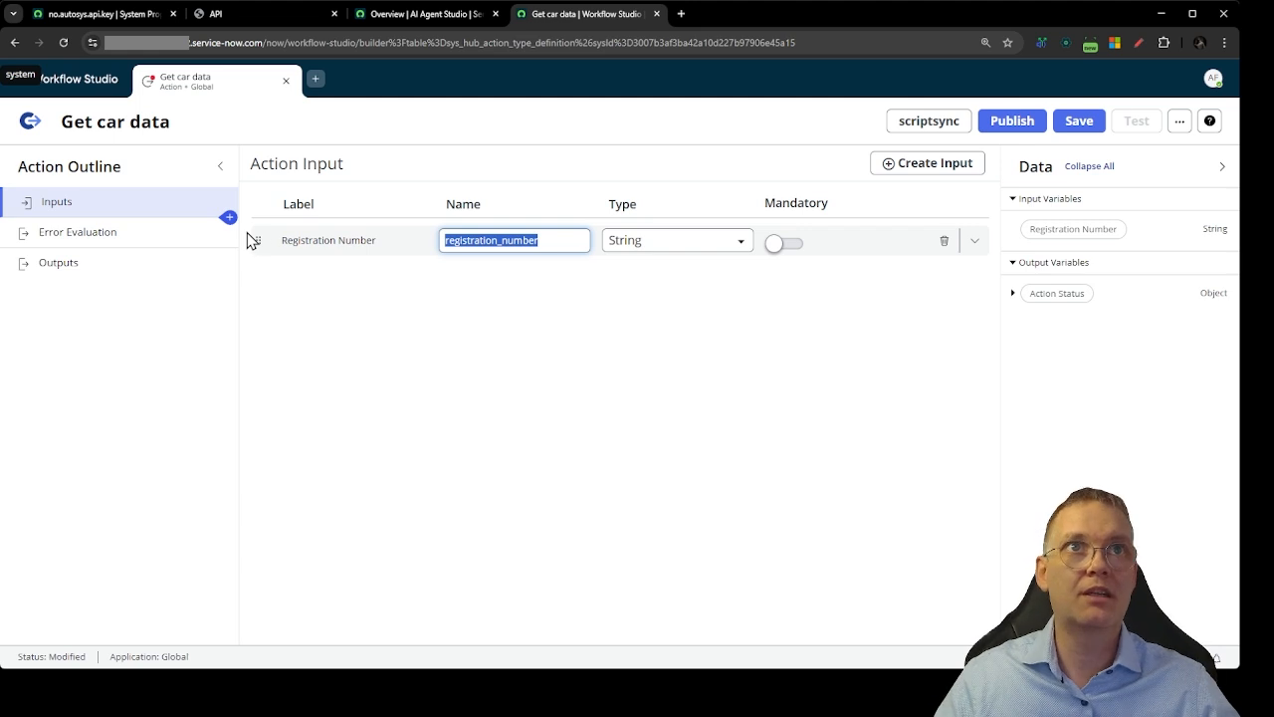
{"action": "left_click", "coordinate": [776, 244]}
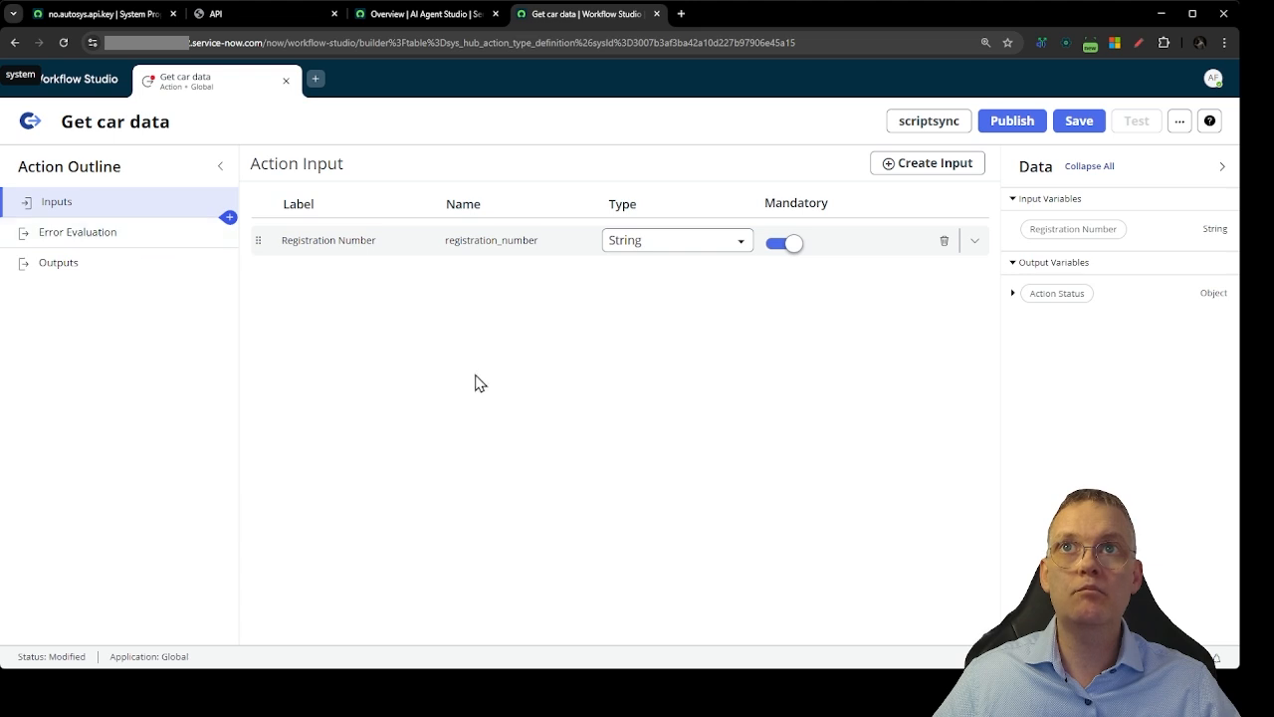
Search the available steps for "REST" and add a REST step after the action's inputs.
{"action": "left_click", "coordinate": [228, 218]}
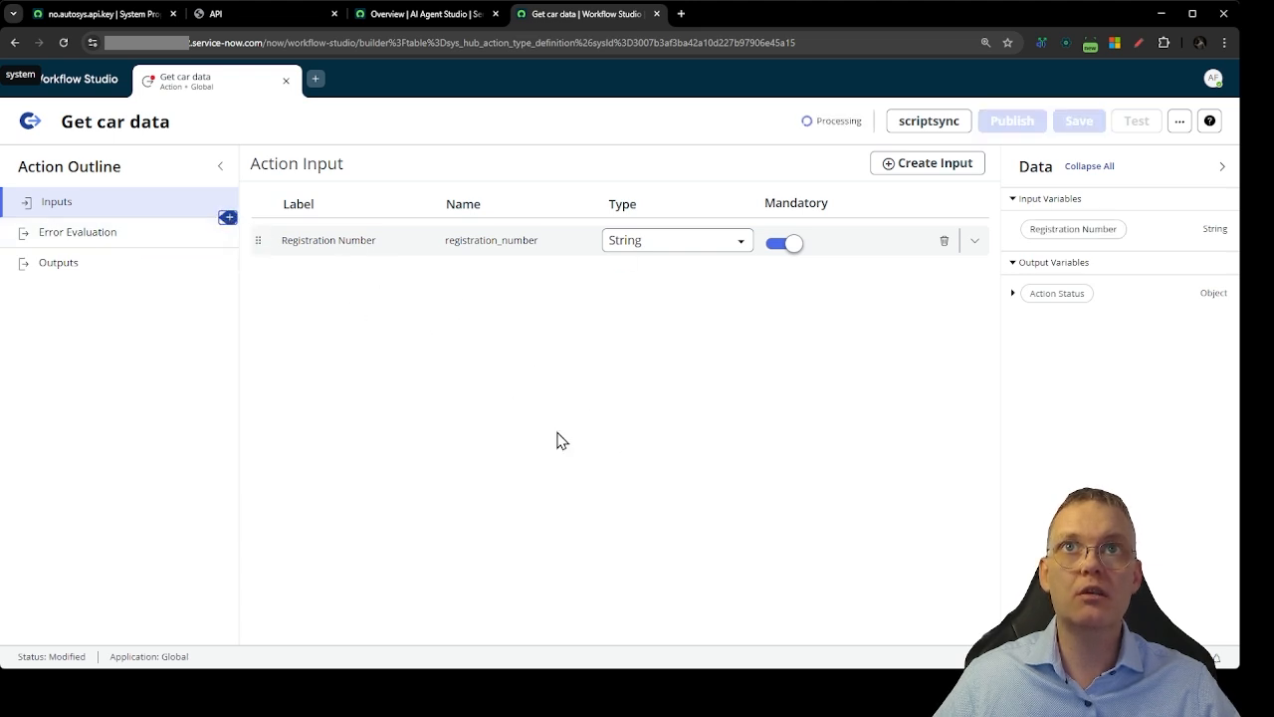
{"action": "left_click", "coordinate": [228, 217]}
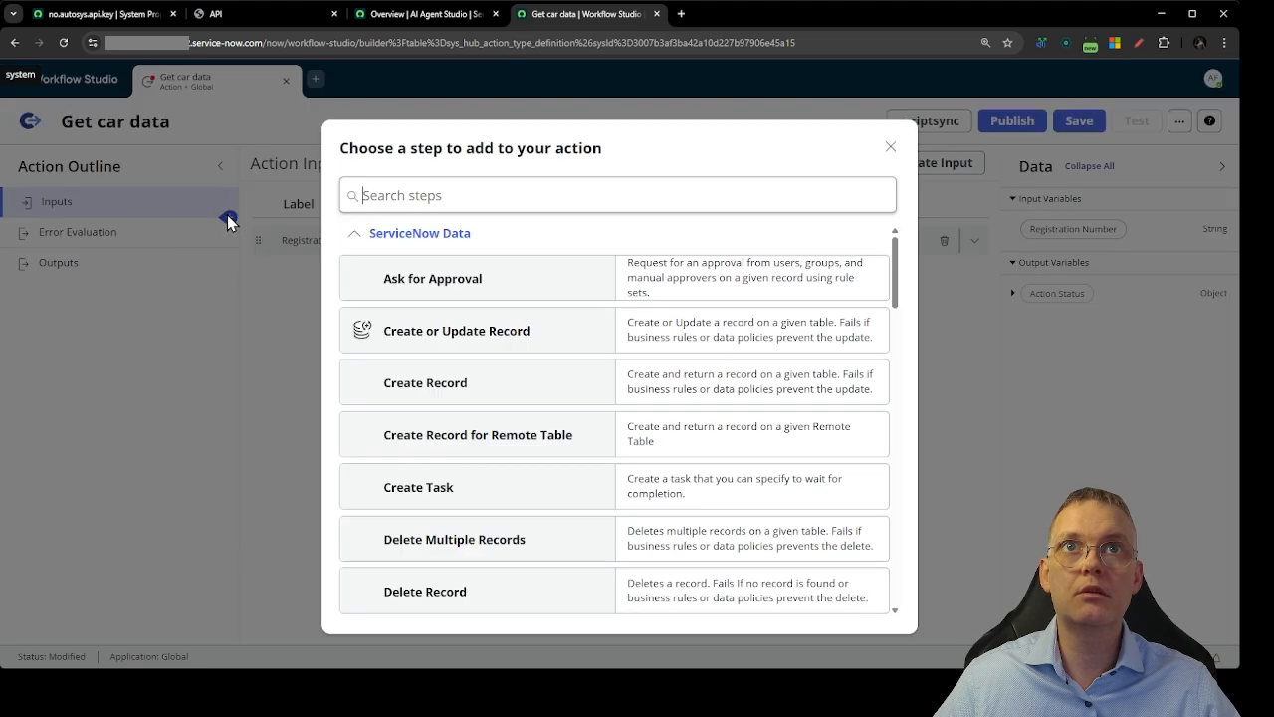
{"action": "type", "text": "REST"}
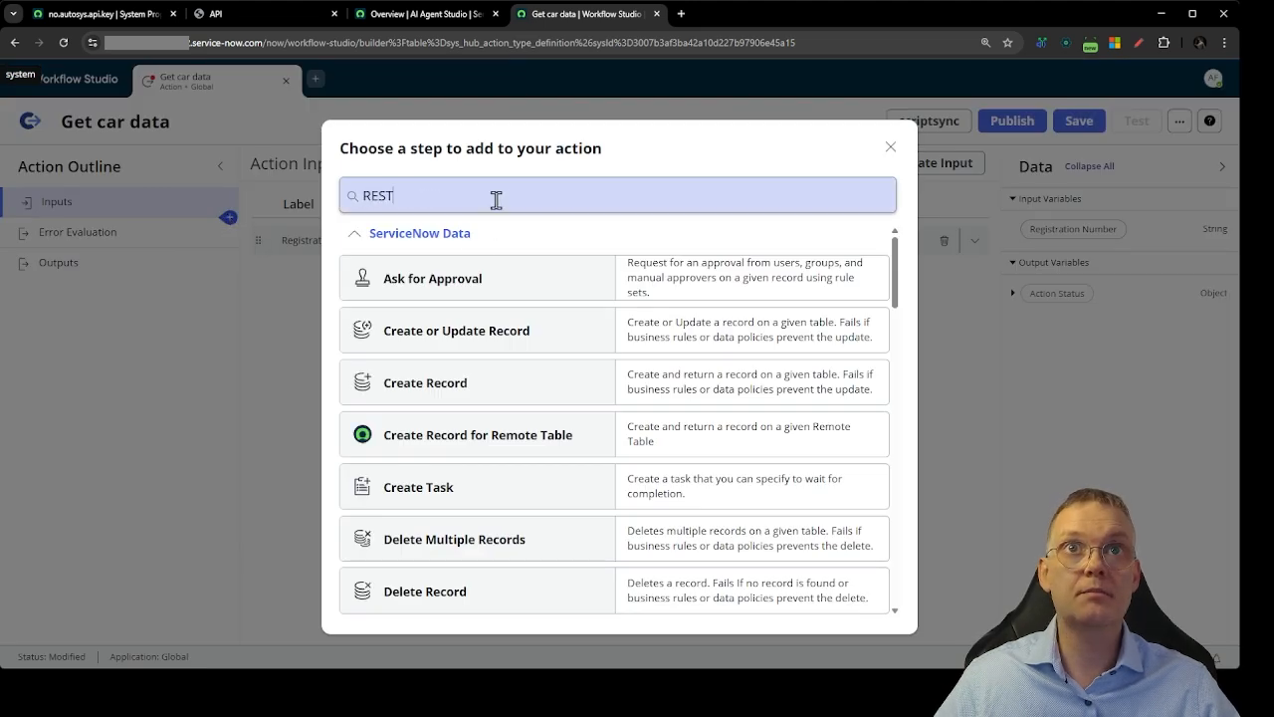
{"action": "left_click", "coordinate": [399, 333]}
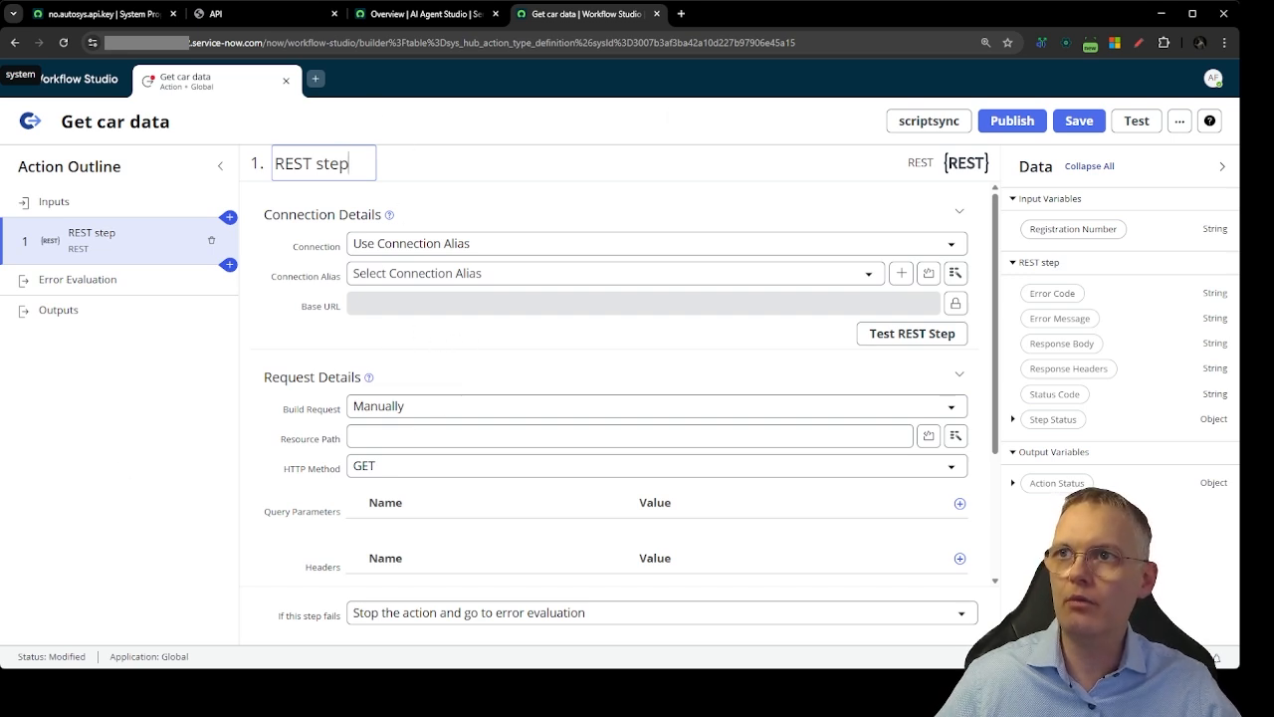
Set the REST step's connection to Define Connection Inline.
{"action": "key", "text": "alt+Tab"}
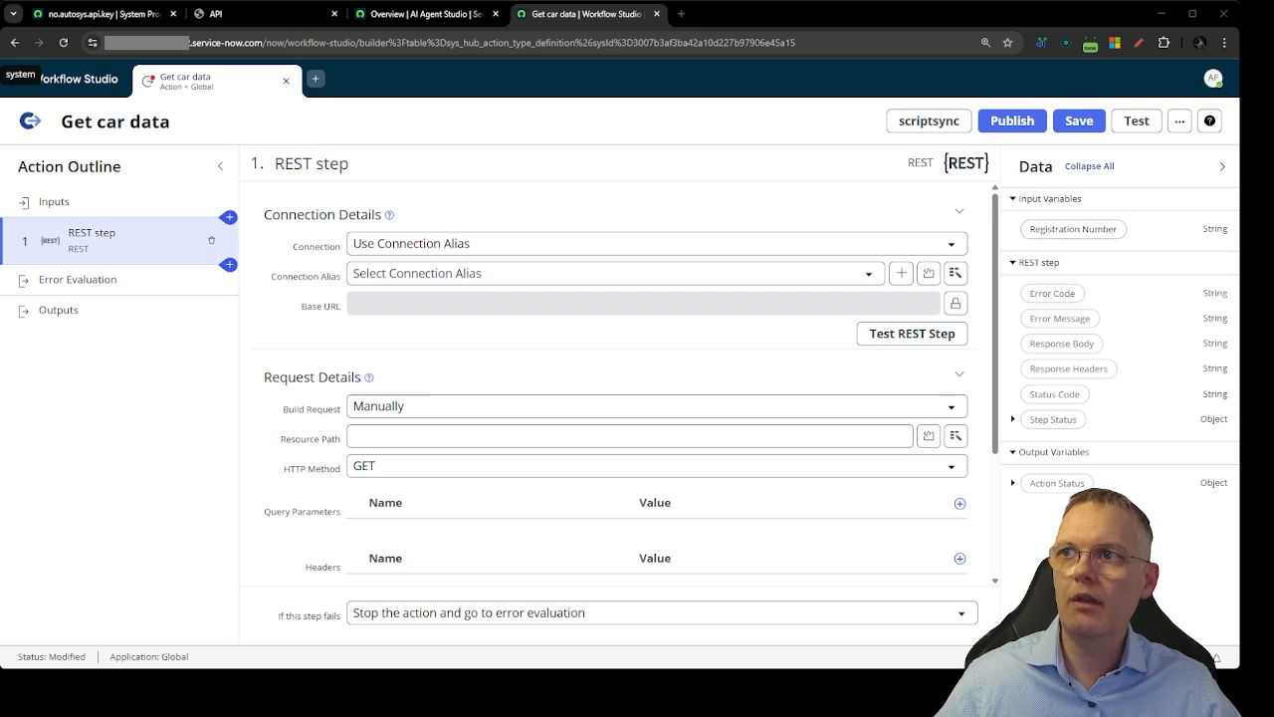
{"action": "key", "text": "alt+Tab"}
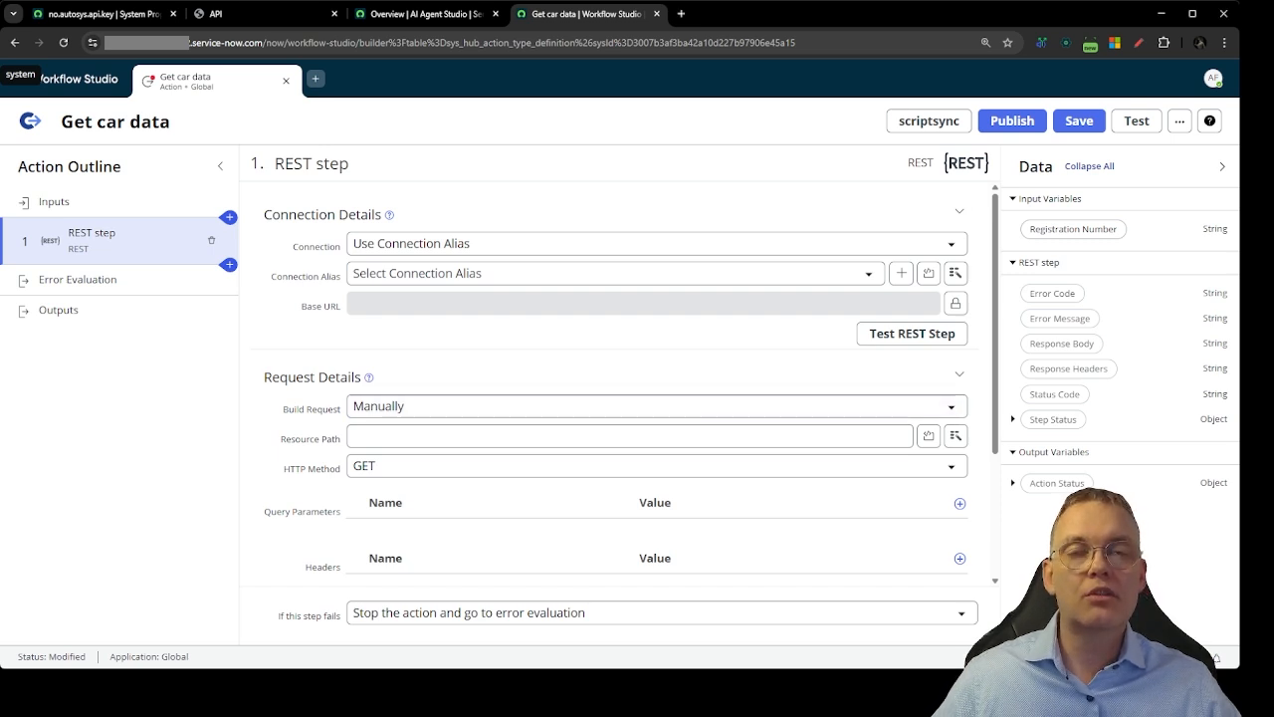
{"action": "left_click", "coordinate": [384, 435]}
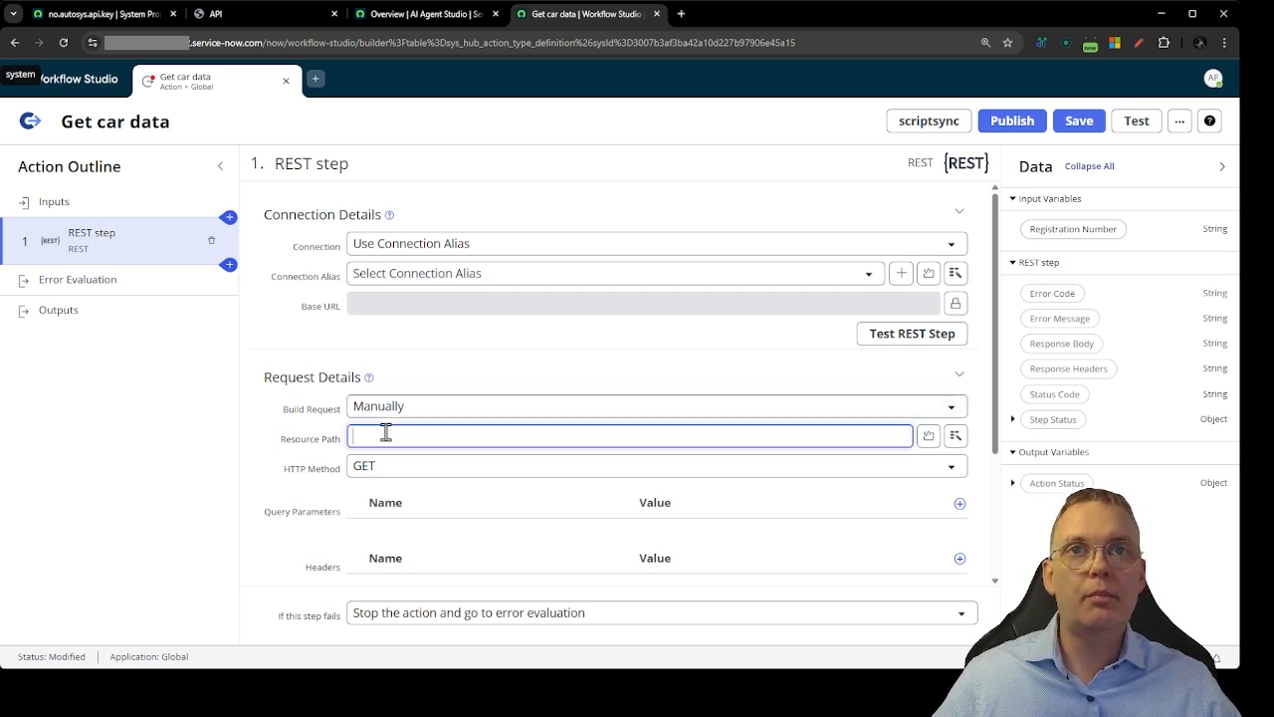
{"action": "left_click", "coordinate": [441, 273]}
{"action": "left_click", "coordinate": [455, 271]}
{"action": "left_click", "coordinate": [458, 254]}
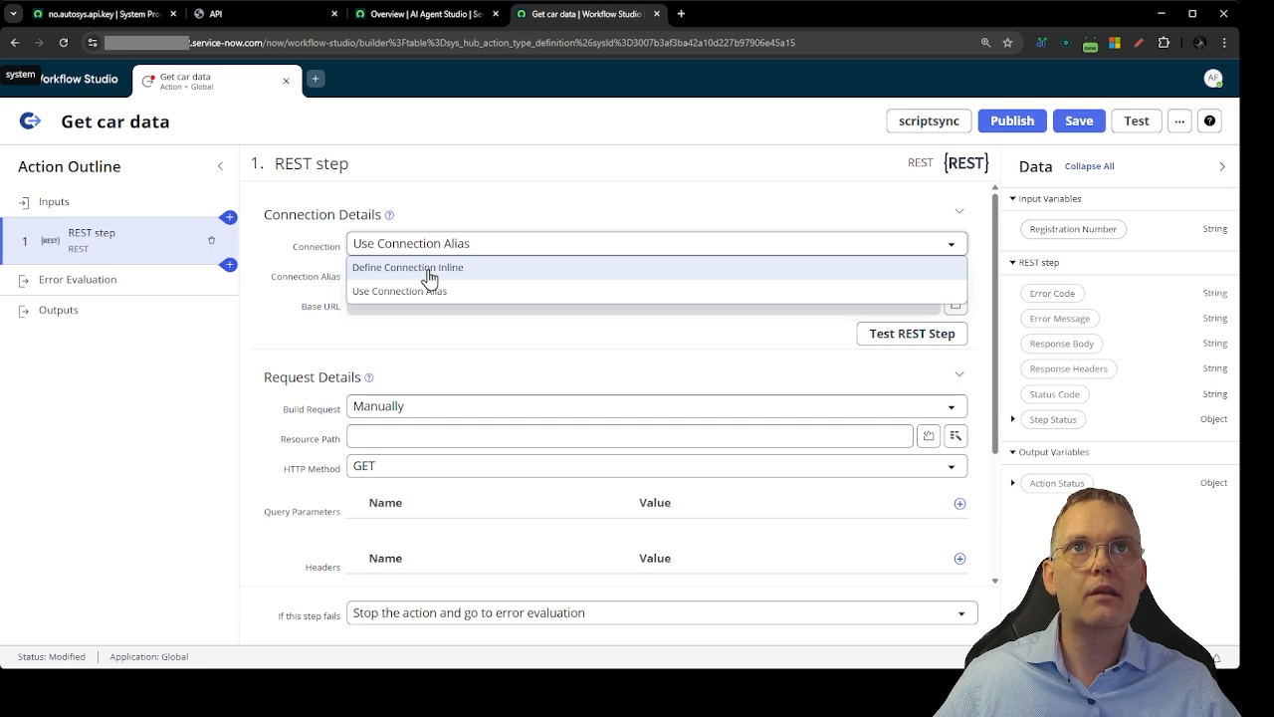
{"action": "left_click", "coordinate": [430, 264]}
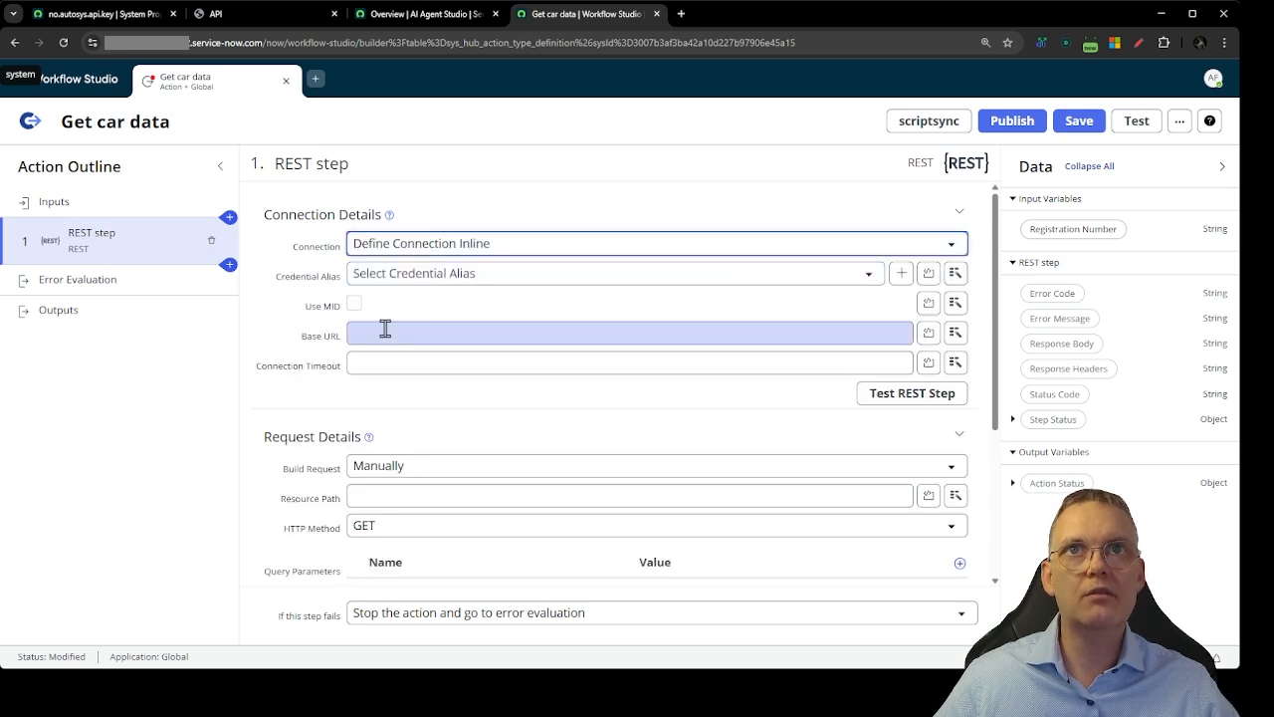
{"action": "left_click", "coordinate": [458, 331]}
{"action": "type", "text": "https://akfell-datautlevering.atlas.vegvesen.no/enkeltoppslag/kjoretoydata?kjennemerke=EB11111"}
{"action": "key", "text": "ctrl+shift+Left"}
{"action": "key", "text": "ctrl+shift+Left"}
{"action": "key", "text": "ctrl+shift+Left"}
{"action": "key", "text": "ctrl+shift+Left"}
{"action": "key", "text": "ctrl+shift+Left"}
{"action": "key", "text": "ctrl+c"}
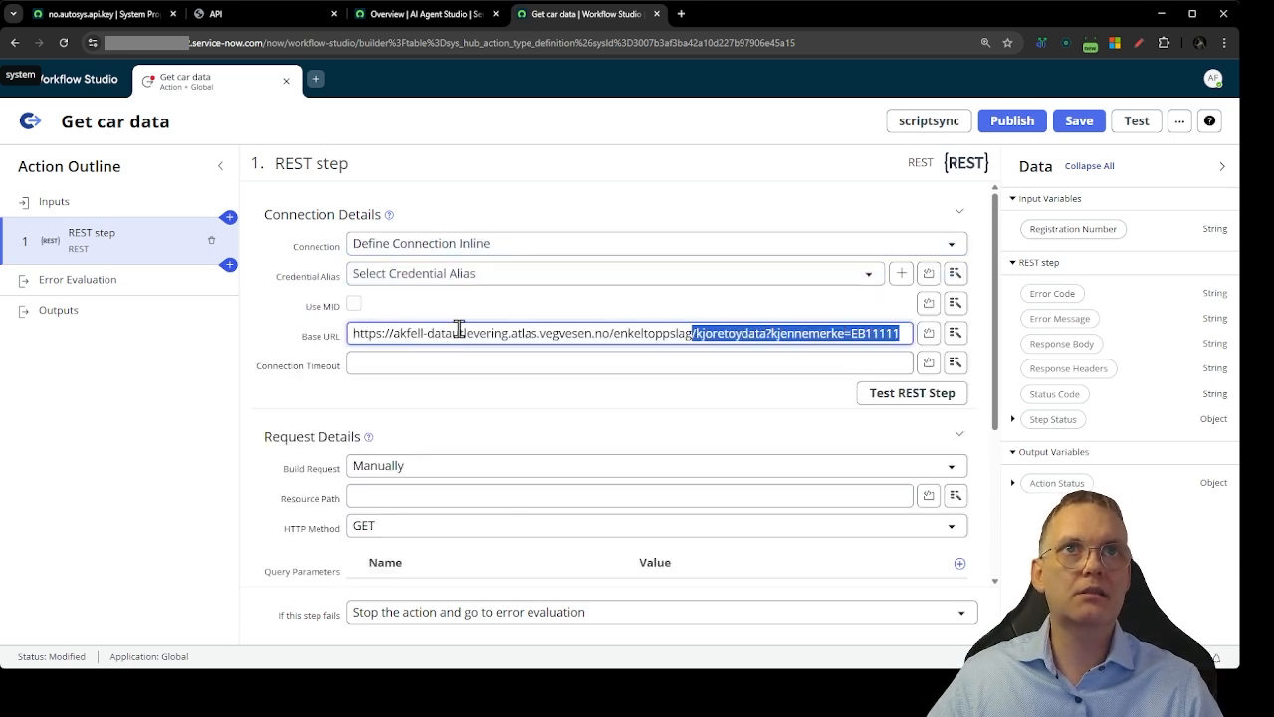
{"action": "key", "text": "BackSpace"}
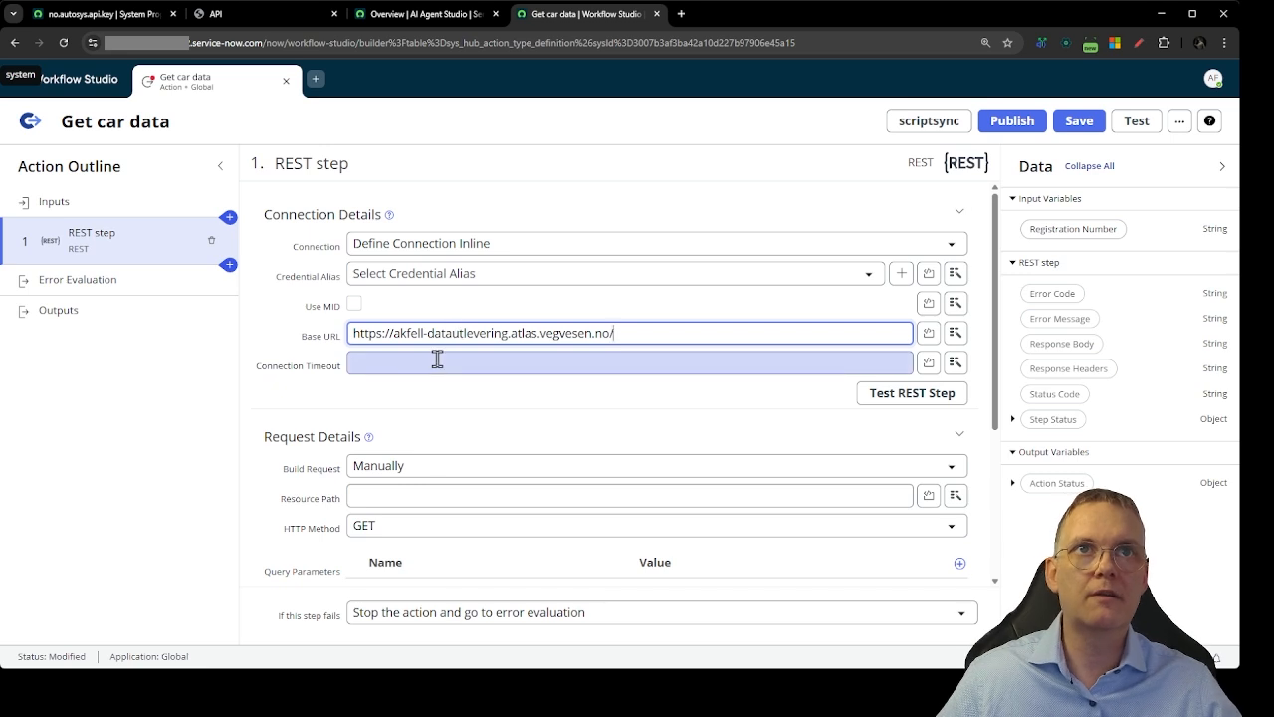
Set the resource path to enkeltoppslag/kjoretoydata?kjennemerke= followed by the Registration Number input variable in place of the sample number.
{"action": "left_click", "coordinate": [395, 495]}
{"action": "key", "text": "ctrl+v"}
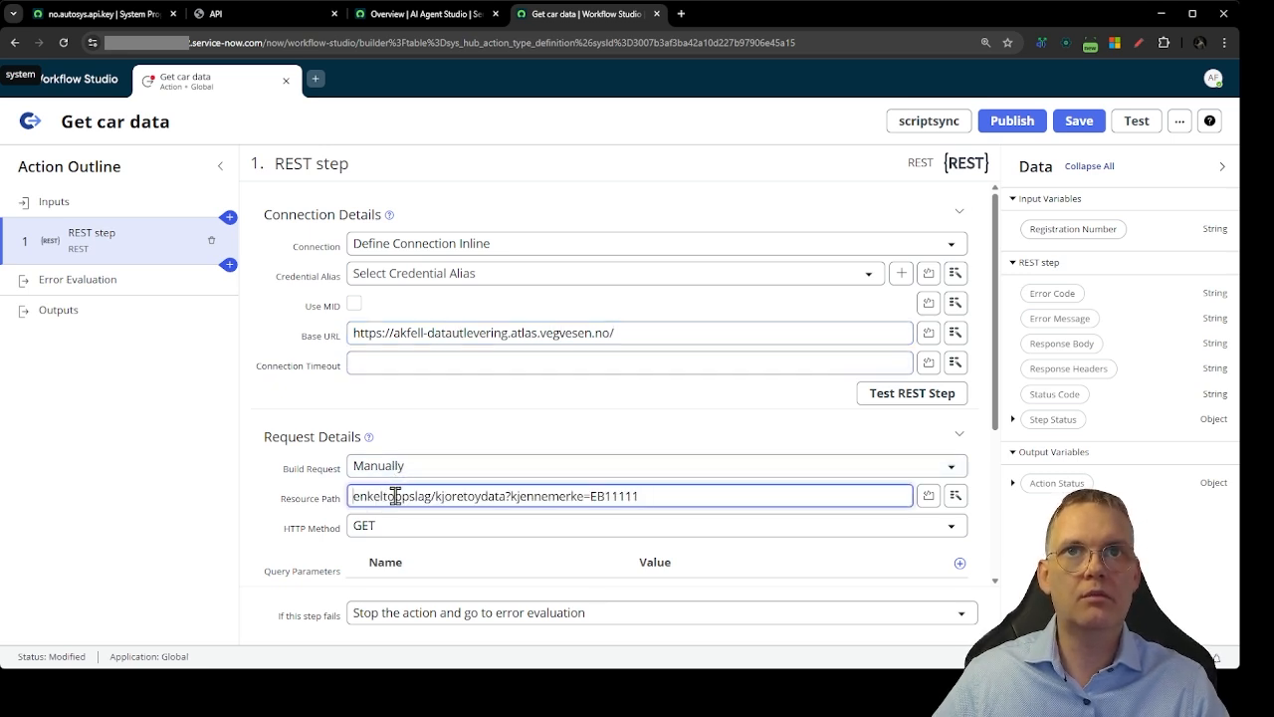
{"action": "key", "text": "ctrl+shift+Left"}
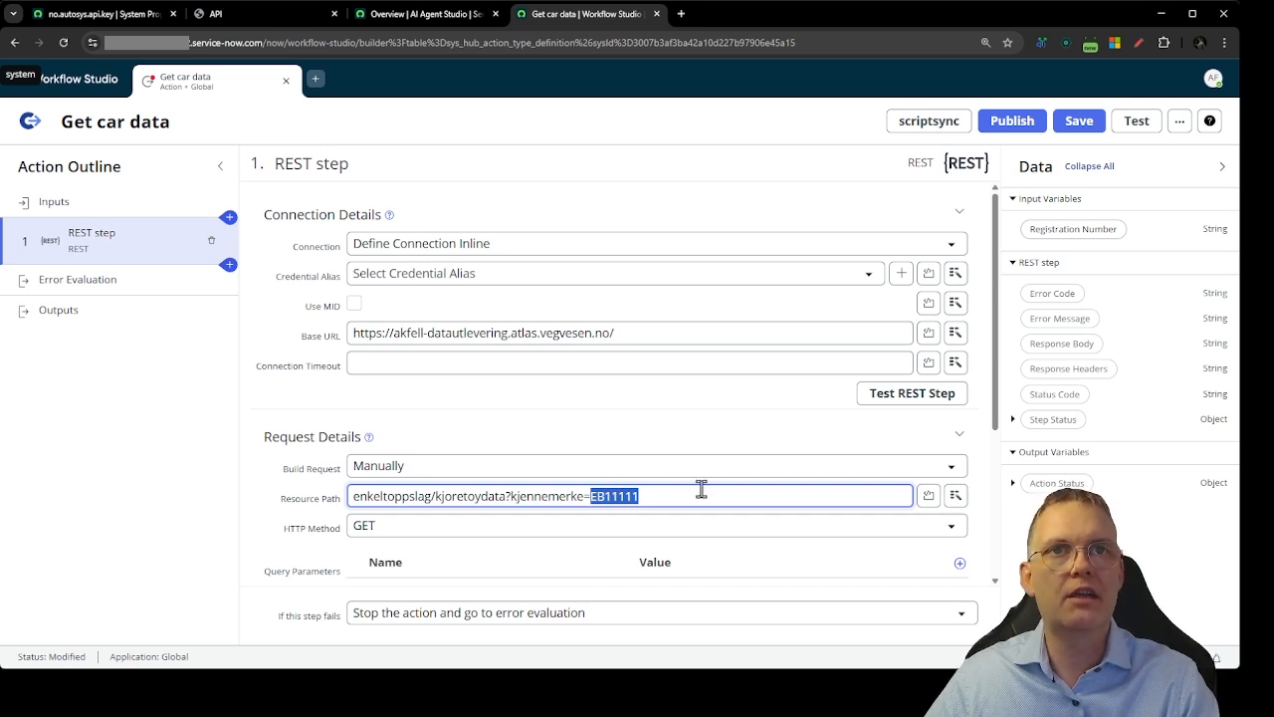
{"action": "key", "text": "BackSpace"}
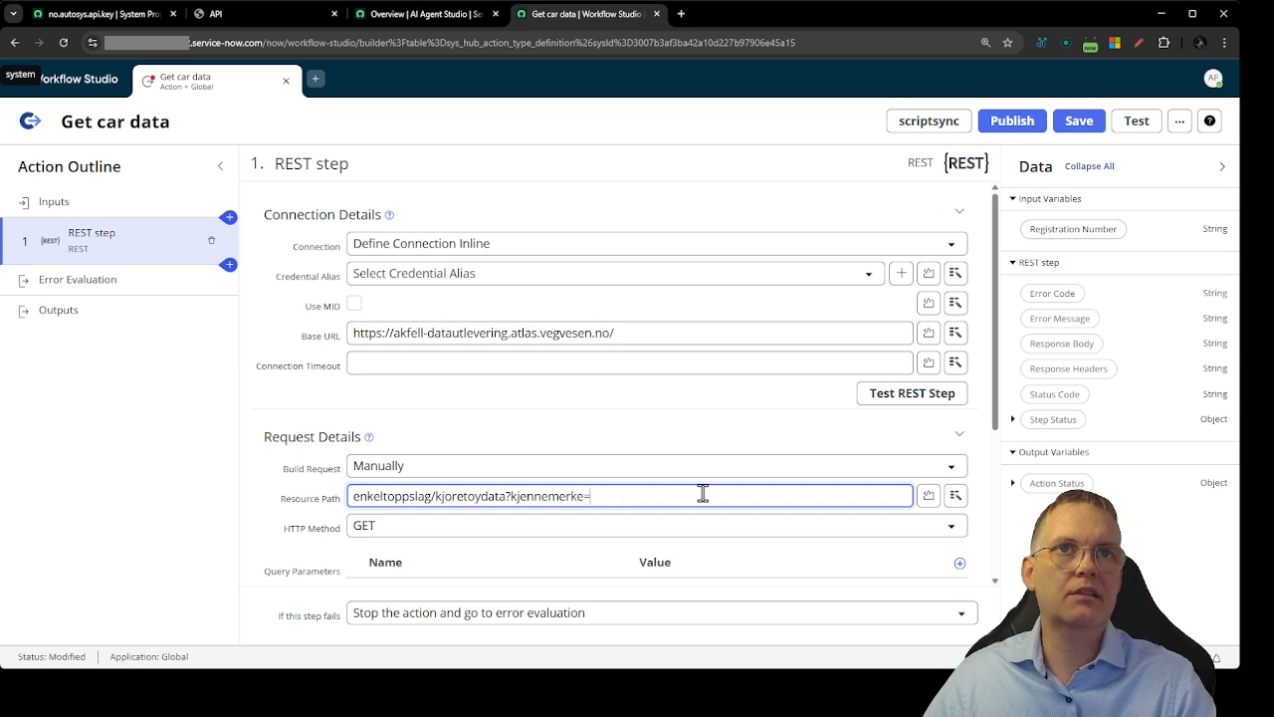
{"action": "left_click", "coordinate": [956, 498]}
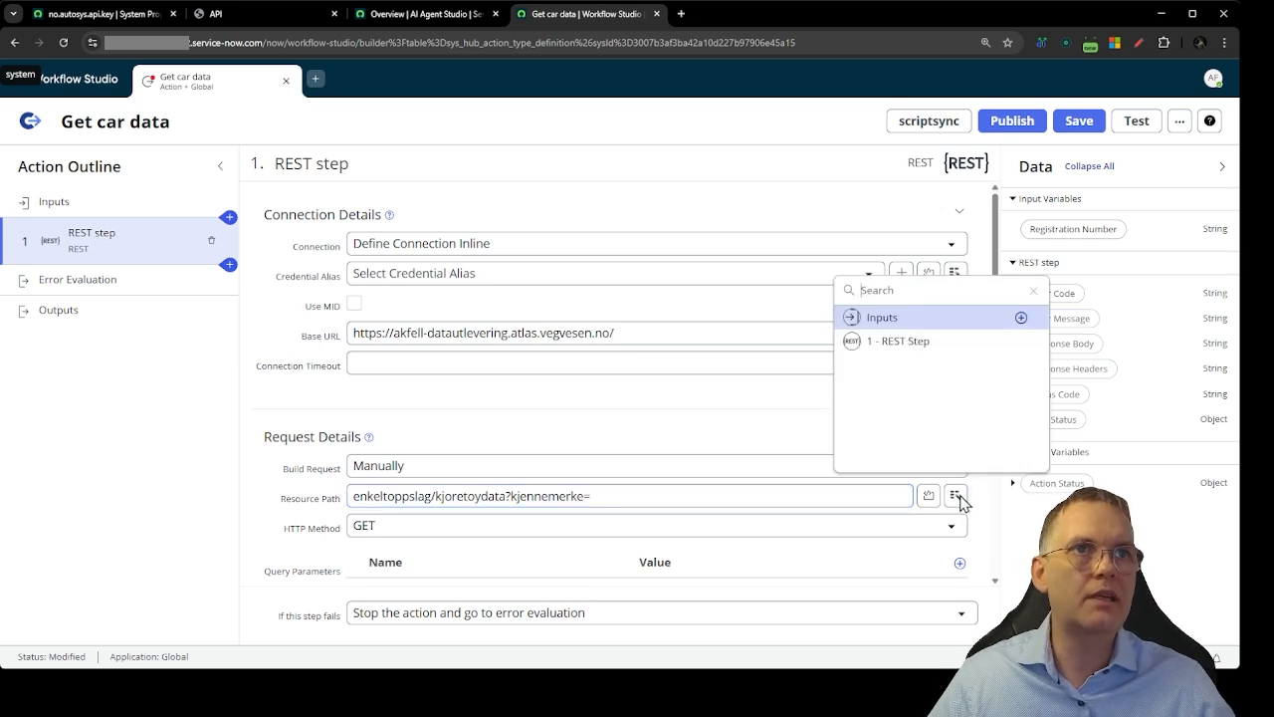
{"action": "left_click", "coordinate": [901, 322]}
{"action": "left_click", "coordinate": [1004, 318]}
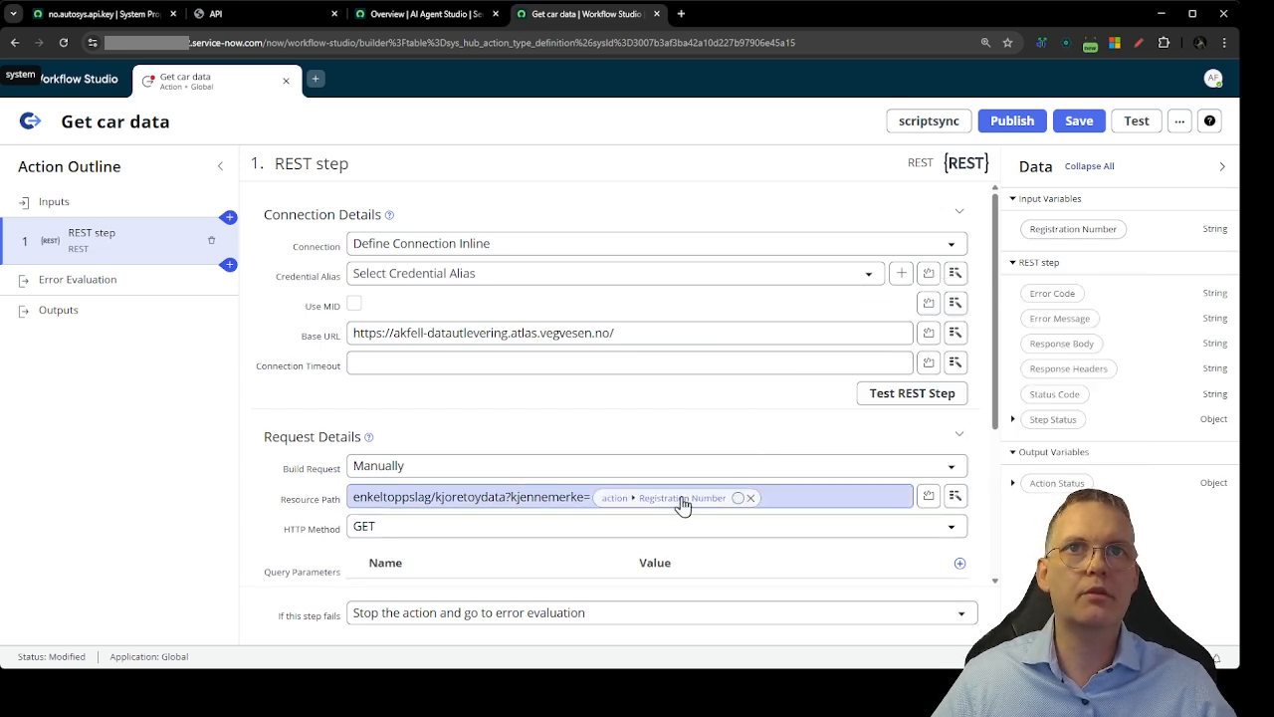
{"action": "scroll", "coordinate": [250, 475], "scroll_direction": "down", "scroll_amount": 3}
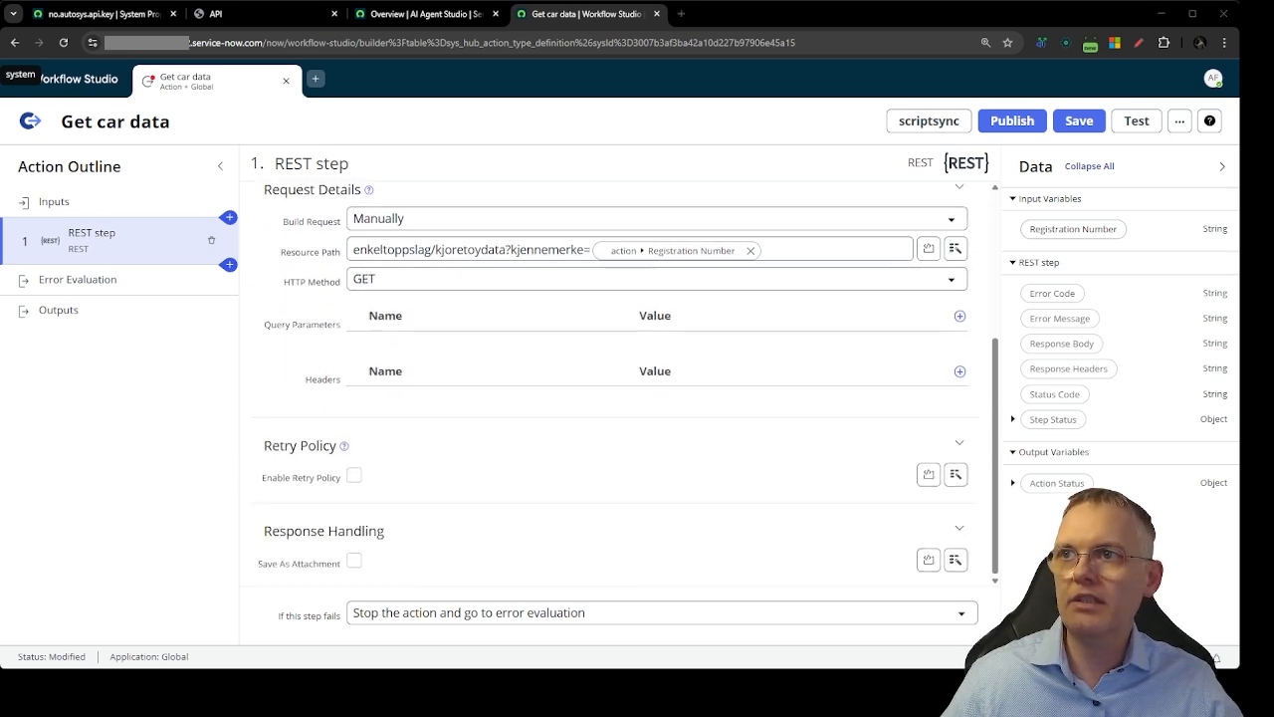
{"action": "scroll", "coordinate": [622, 398], "scroll_direction": "up", "scroll_amount": 1}
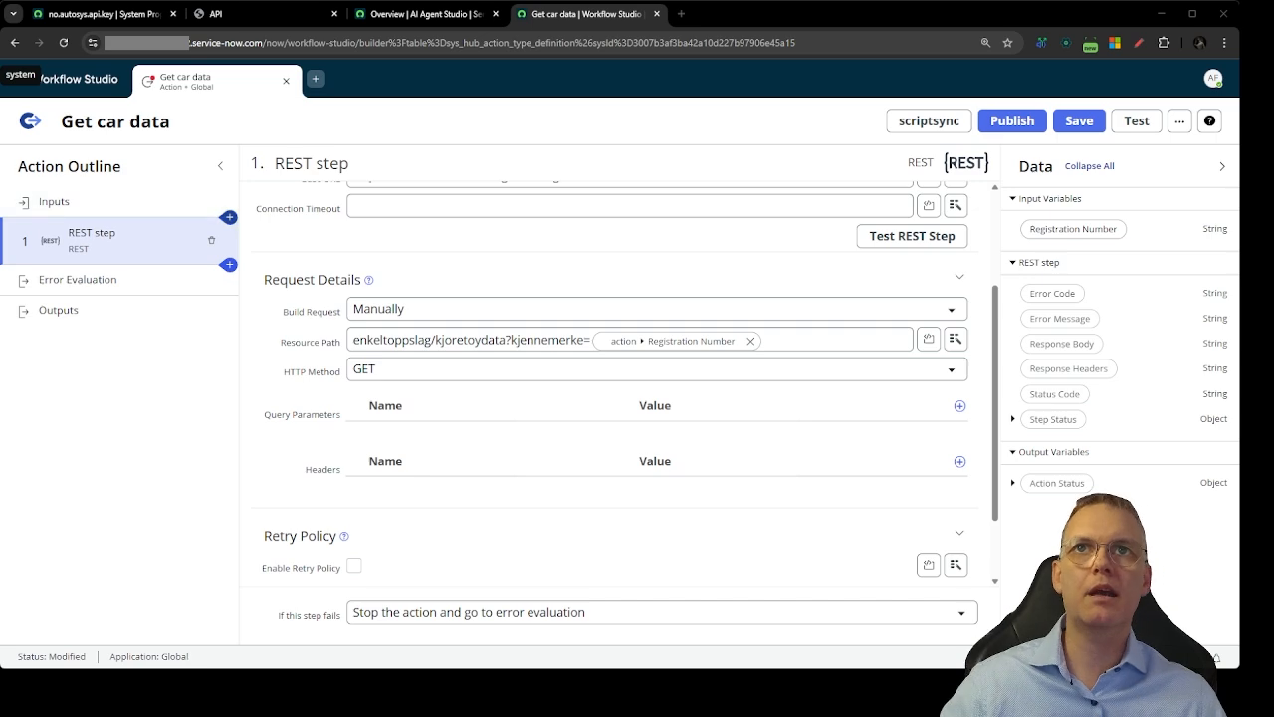
Search the available steps for "script" and add a Script step between the action's inputs and the REST step.
{"action": "left_click", "coordinate": [229, 217]}
{"action": "left_click", "coordinate": [487, 197]}
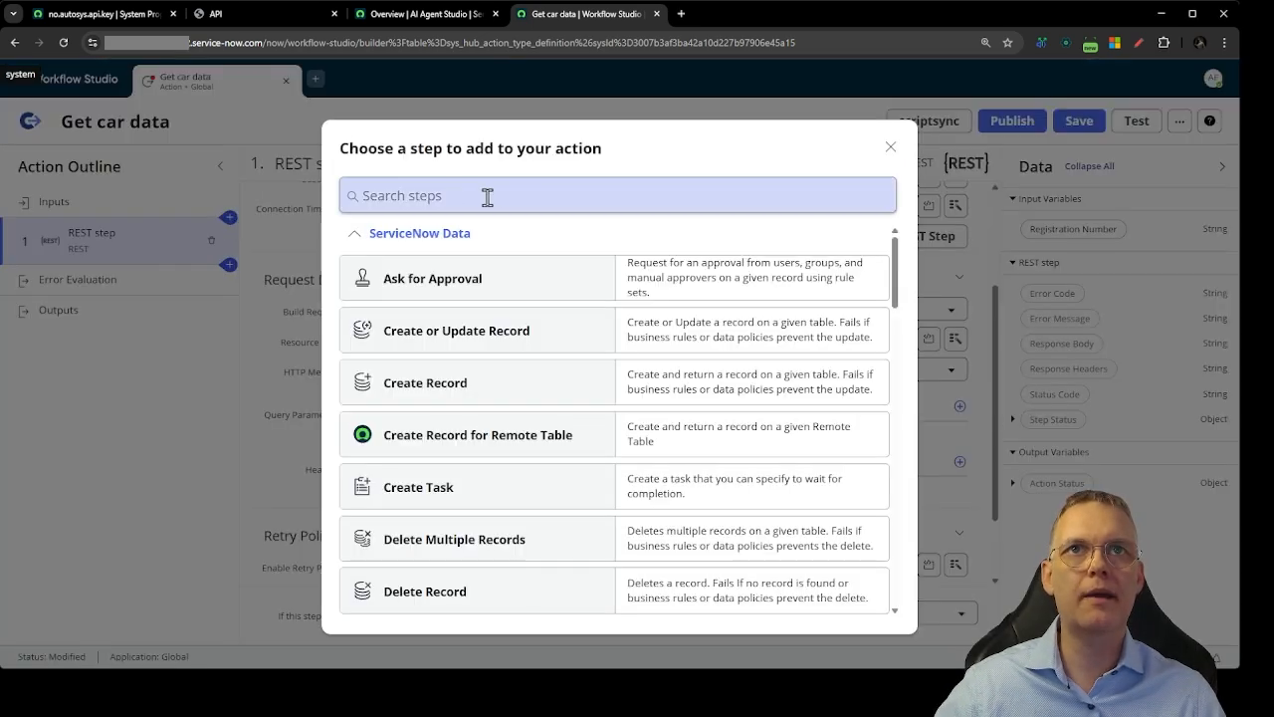
{"action": "type", "text": "script"}
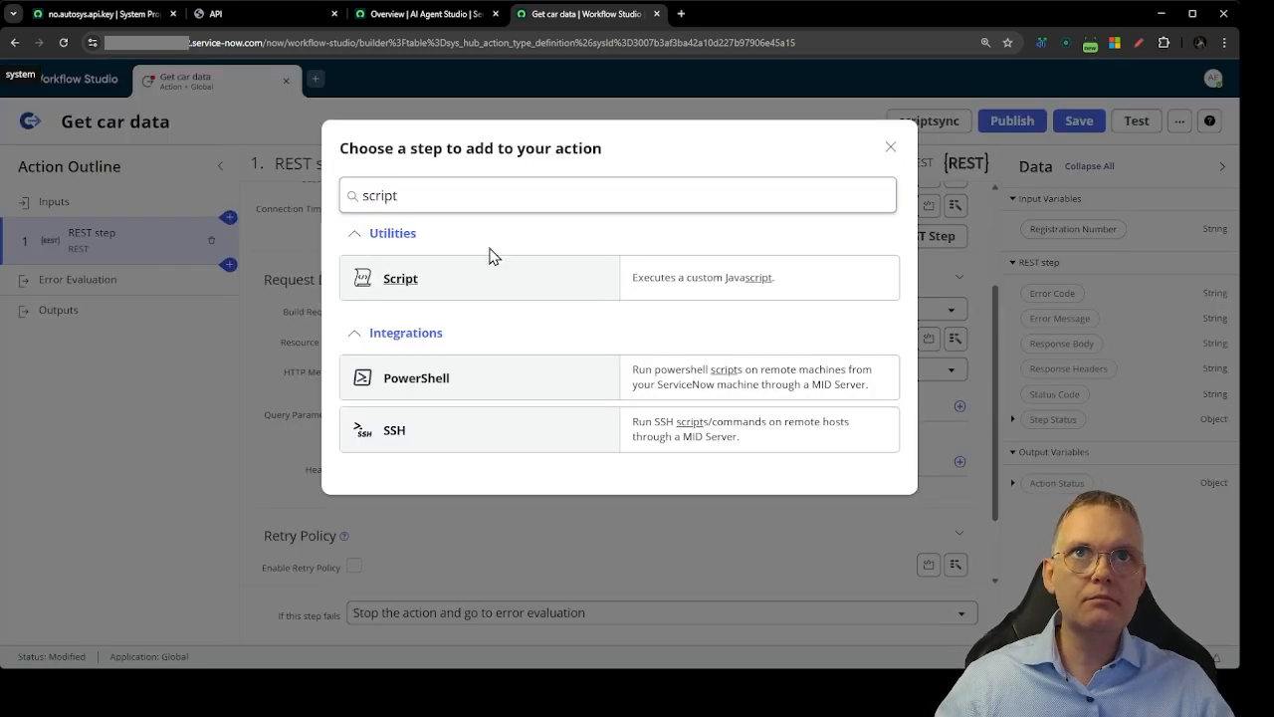
{"action": "left_click", "coordinate": [403, 285]}
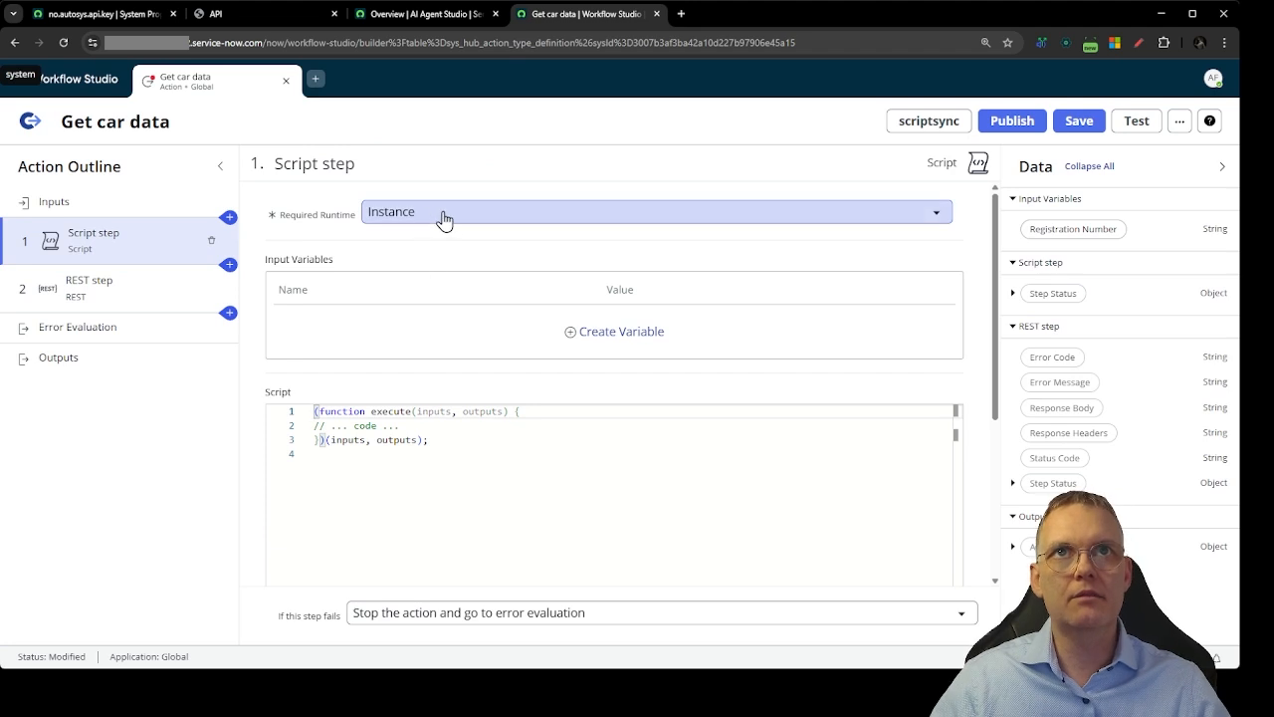
Rename the Script step as "Get API key from System Properties".
{"action": "left_click", "coordinate": [355, 163]}
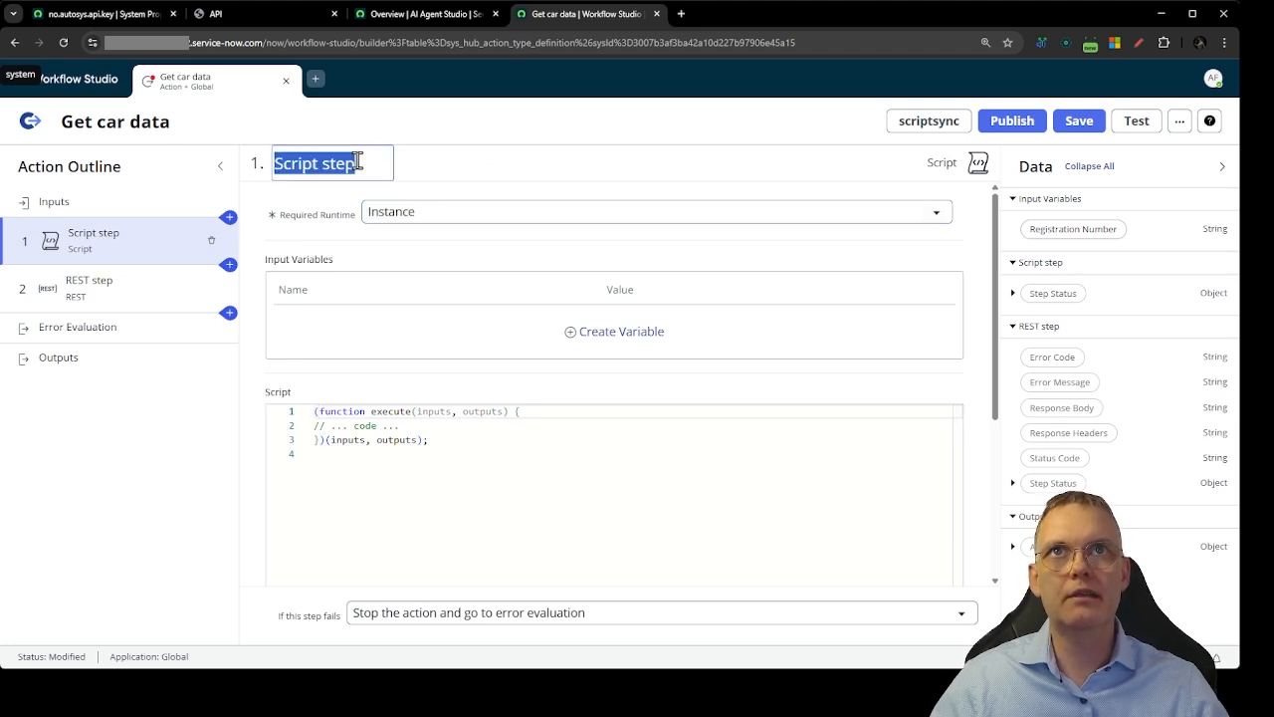
{"action": "type", "text": "Get API "}
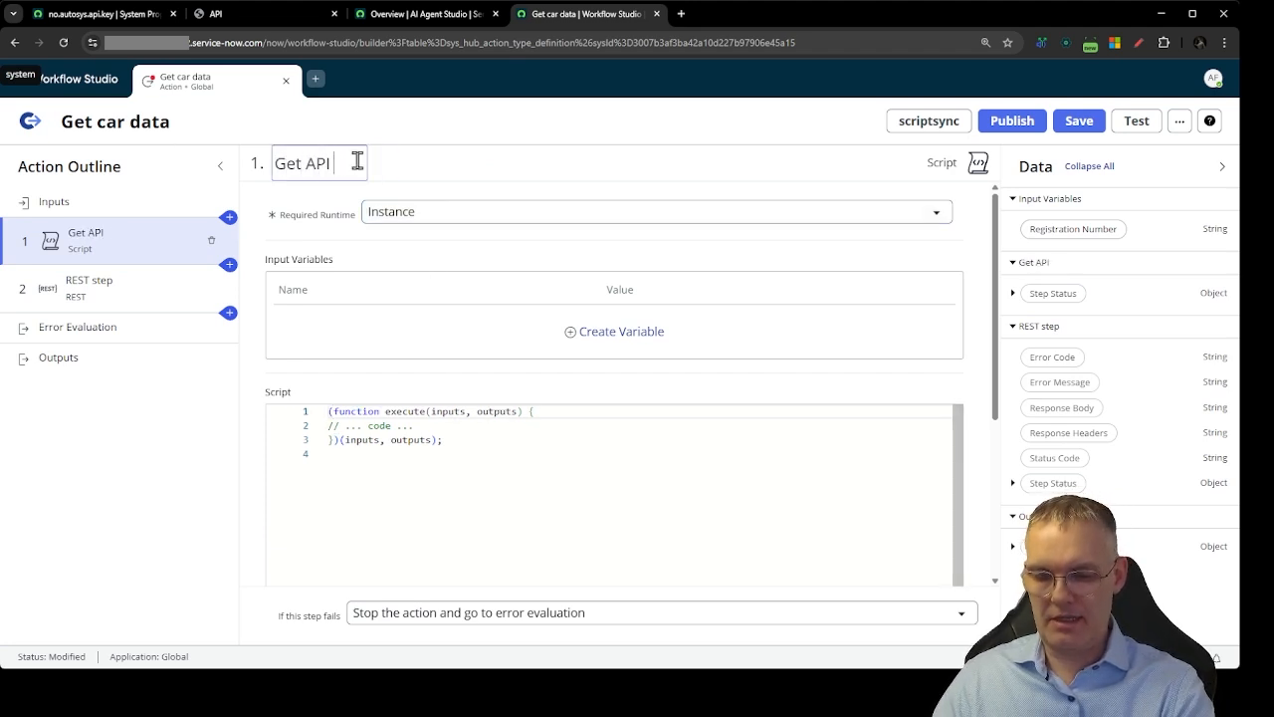
{"action": "type", "text": "key from System Prope"}
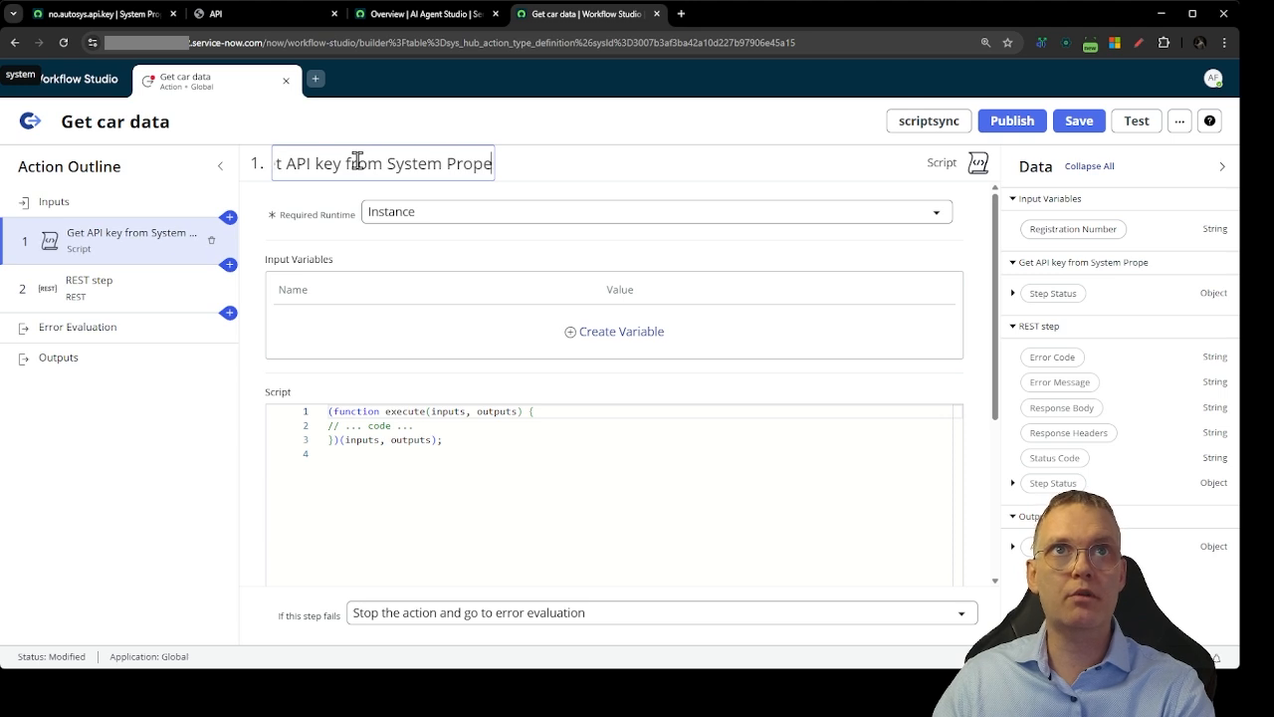
{"action": "type", "text": "rties"}
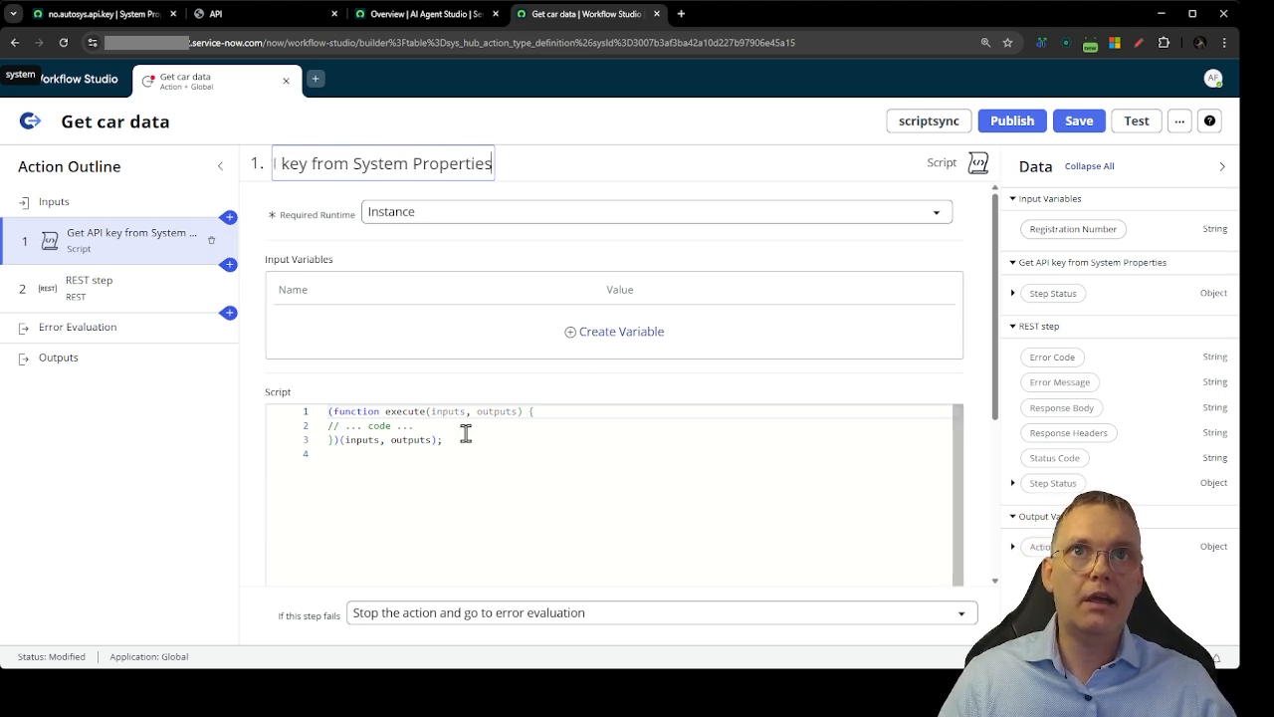
Remove the placeholder comment from the script's execute function and leave blank, indented lines for code in its body.
{"action": "left_click_drag", "start_coordinate": [464, 431], "coordinate": [318, 428]}
{"action": "key", "text": "BackSpace"}
{"action": "key", "text": "Delete"}
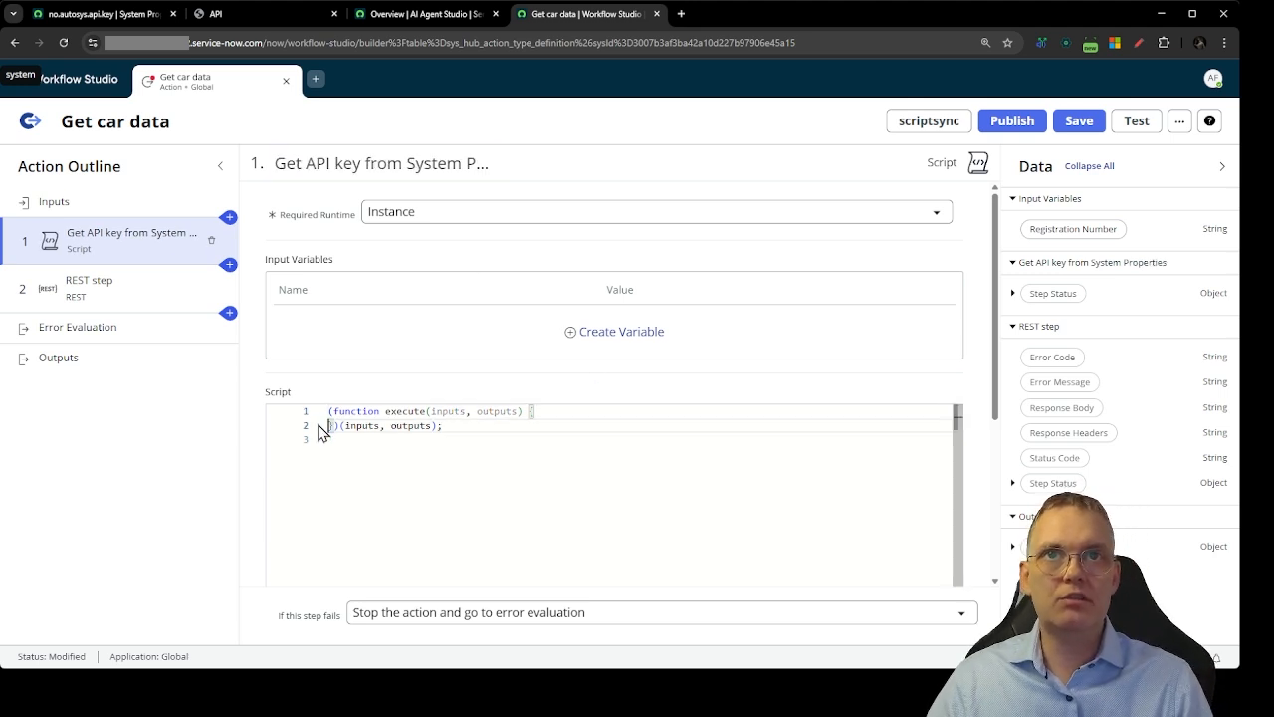
{"action": "key", "text": "Return"}
{"action": "key", "text": "Return"}
{"action": "key", "text": "Up"}
{"action": "key", "text": "Return"}
{"action": "key", "text": "Up"}
{"action": "key", "text": "Tab"}
Create a mandatory String output variable labelled API Key, with the name api_key, for the script step.
{"action": "scroll", "coordinate": [498, 470], "scroll_direction": "down", "scroll_amount": 2}
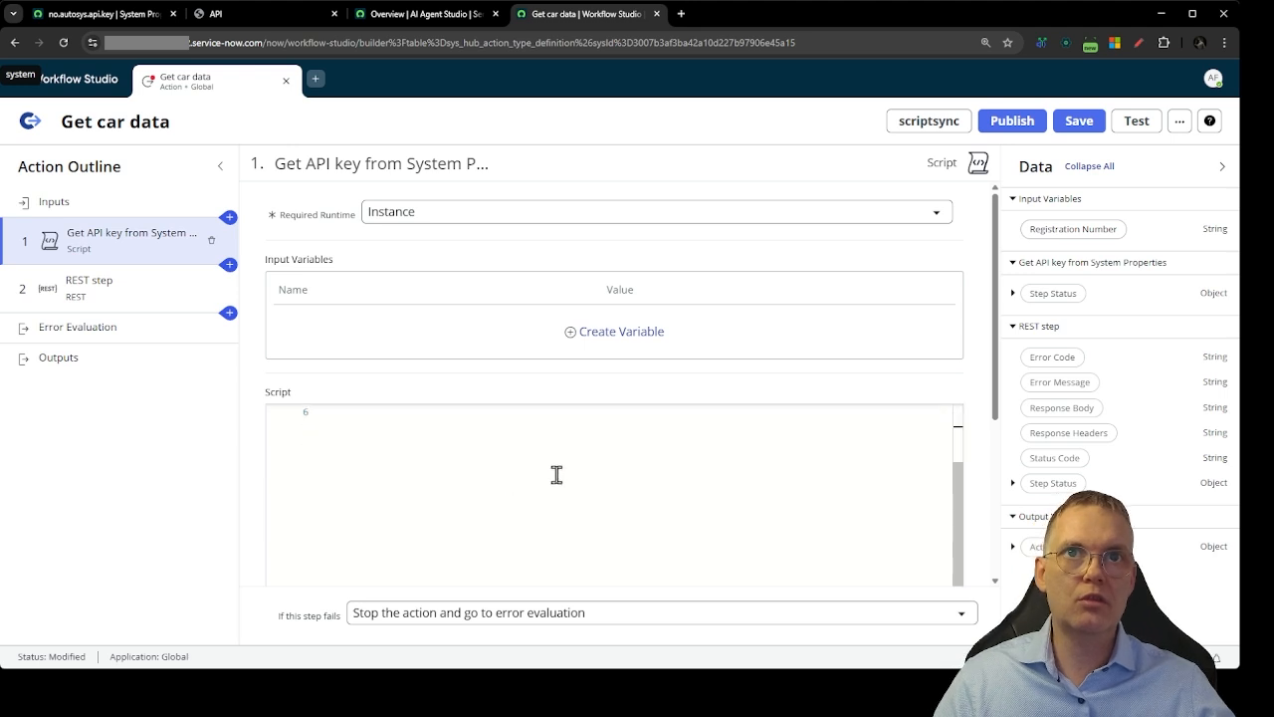
{"action": "scroll", "coordinate": [982, 461], "scroll_direction": "down", "scroll_amount": 5}
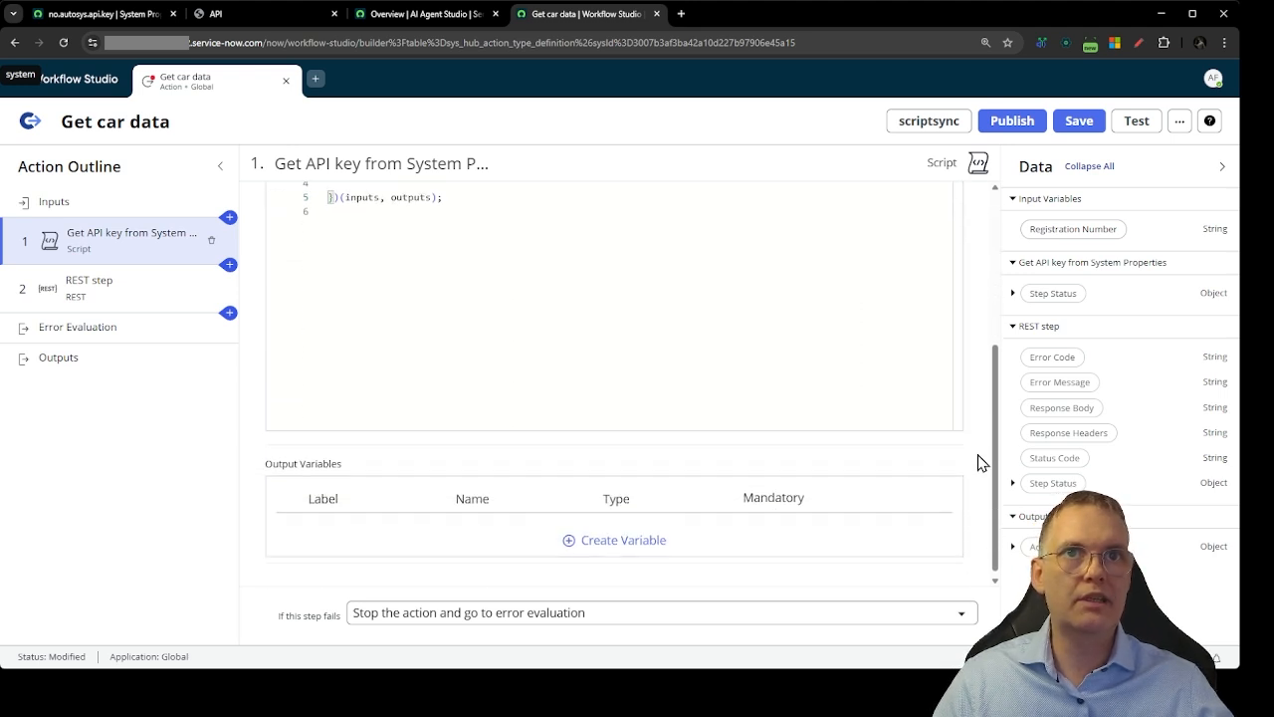
{"action": "left_click", "coordinate": [638, 543]}
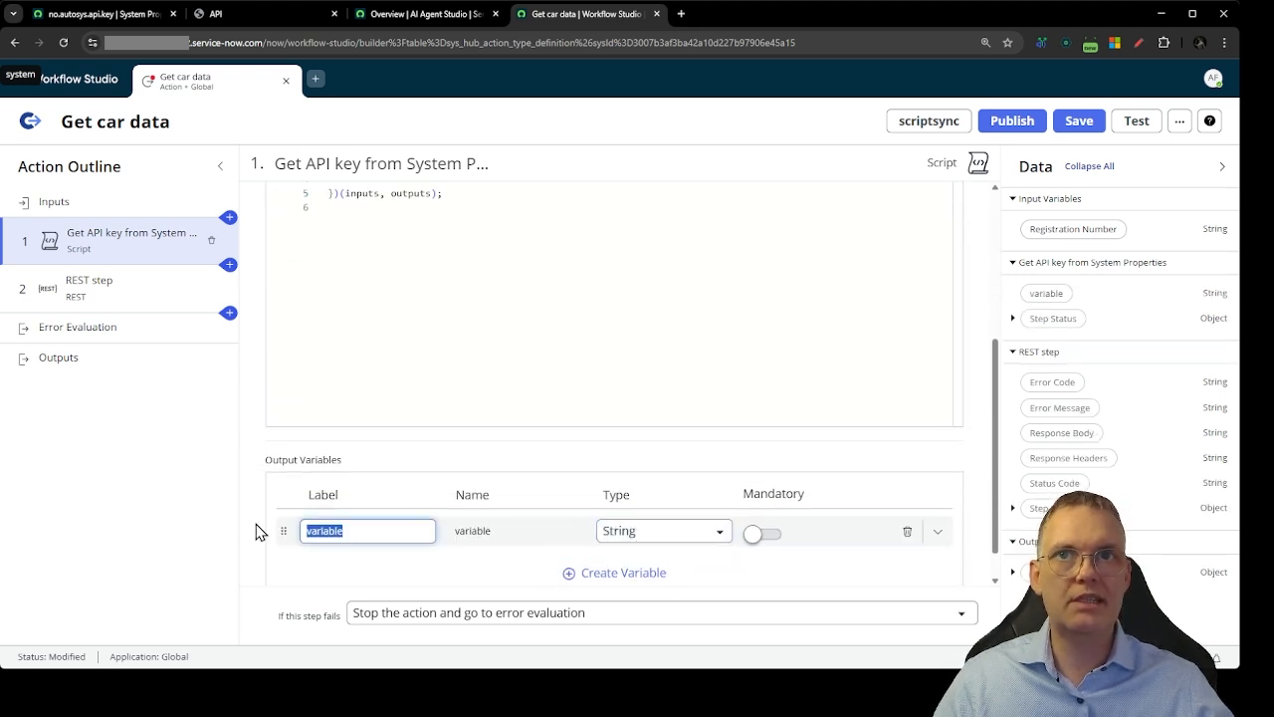
{"action": "type", "text": "API Key"}
{"action": "key", "text": "Tab"}
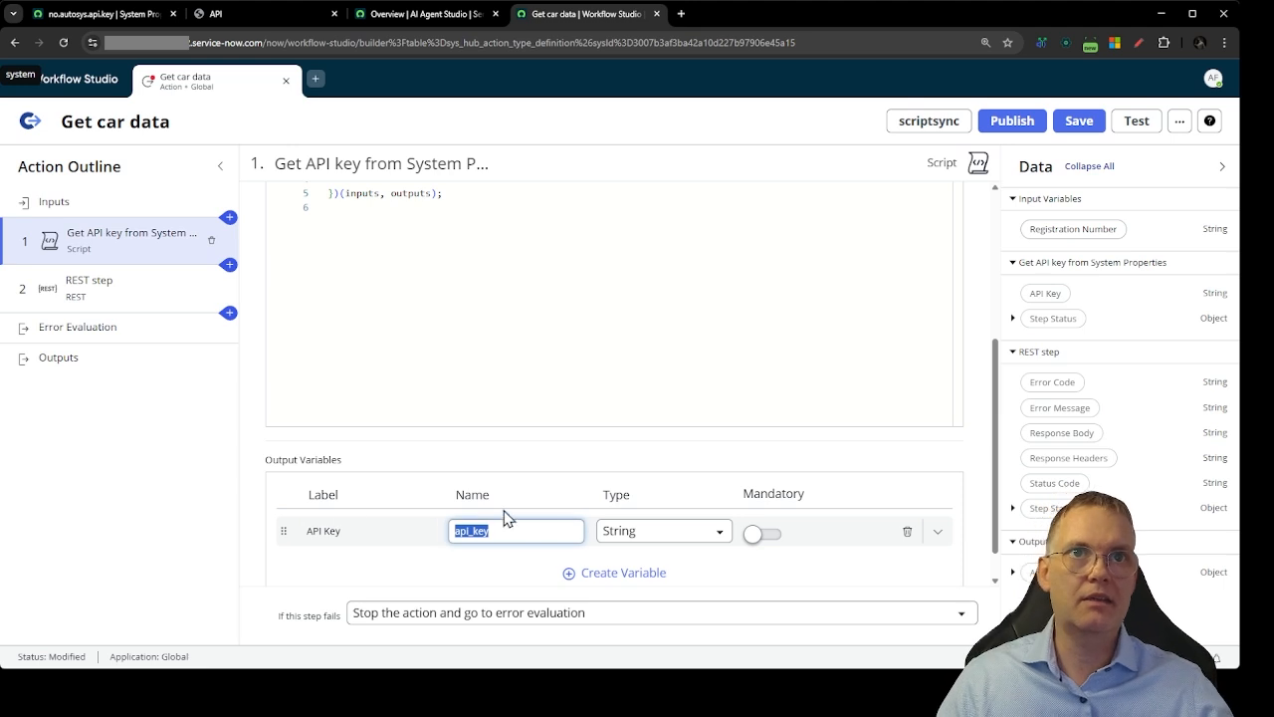
{"action": "left_click", "coordinate": [763, 533]}
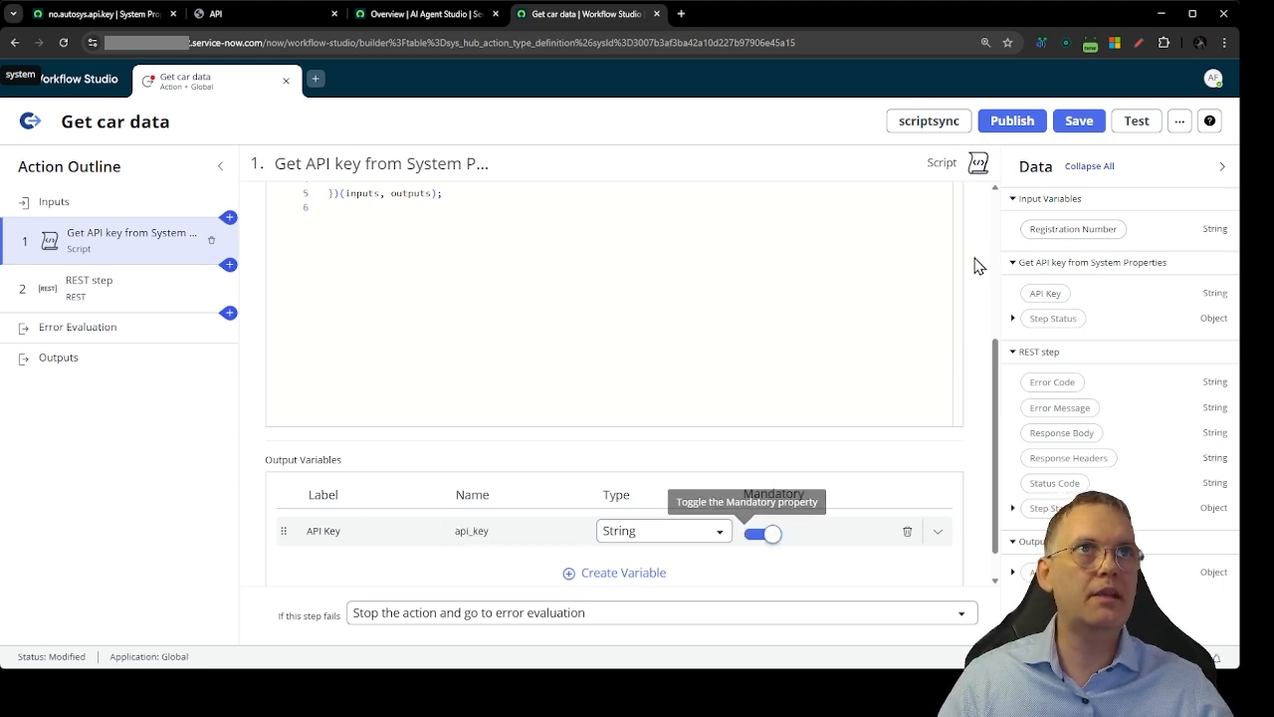
Write outputs.api_key = gs.getProperty('no.autosys.api.key'); inside the script's execute function.
{"action": "scroll", "coordinate": [927, 306], "scroll_direction": "up", "scroll_amount": 3}
{"action": "left_click", "coordinate": [390, 435]}
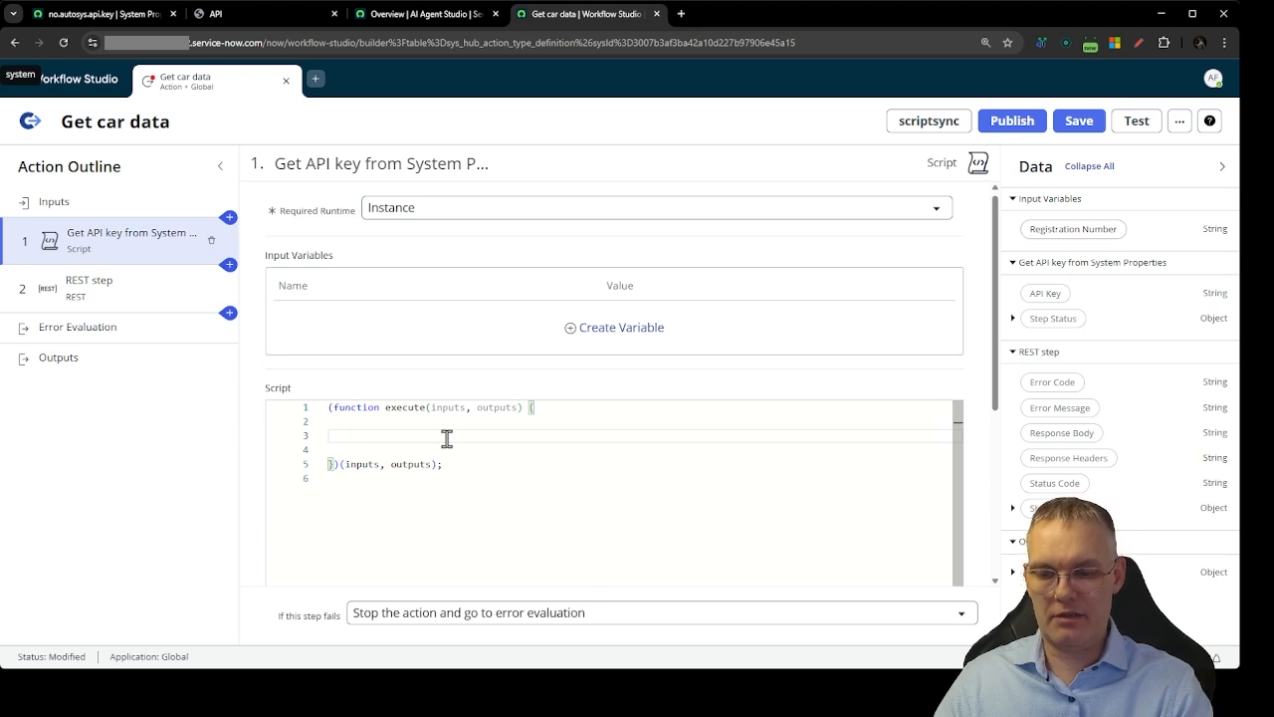
{"action": "type", "text": "outputs.api_"}
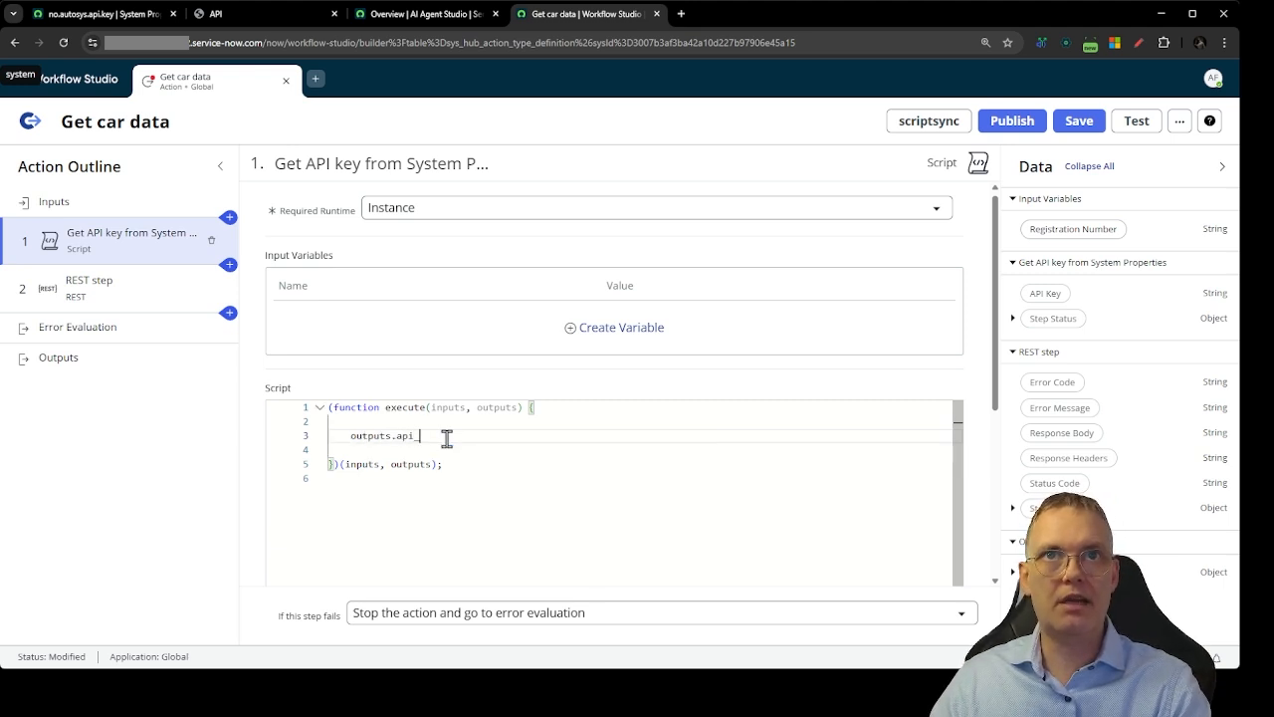
{"action": "type", "text": "key = "}
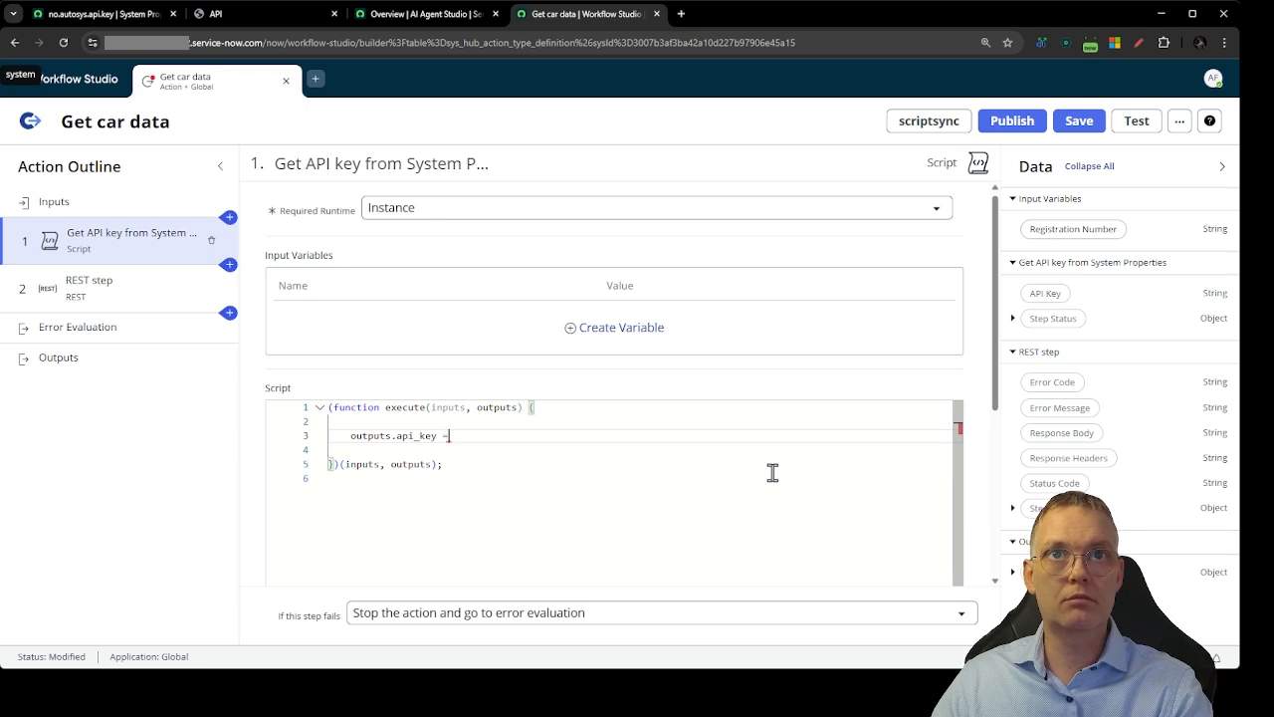
{"action": "type", "text": "gs.getP"}
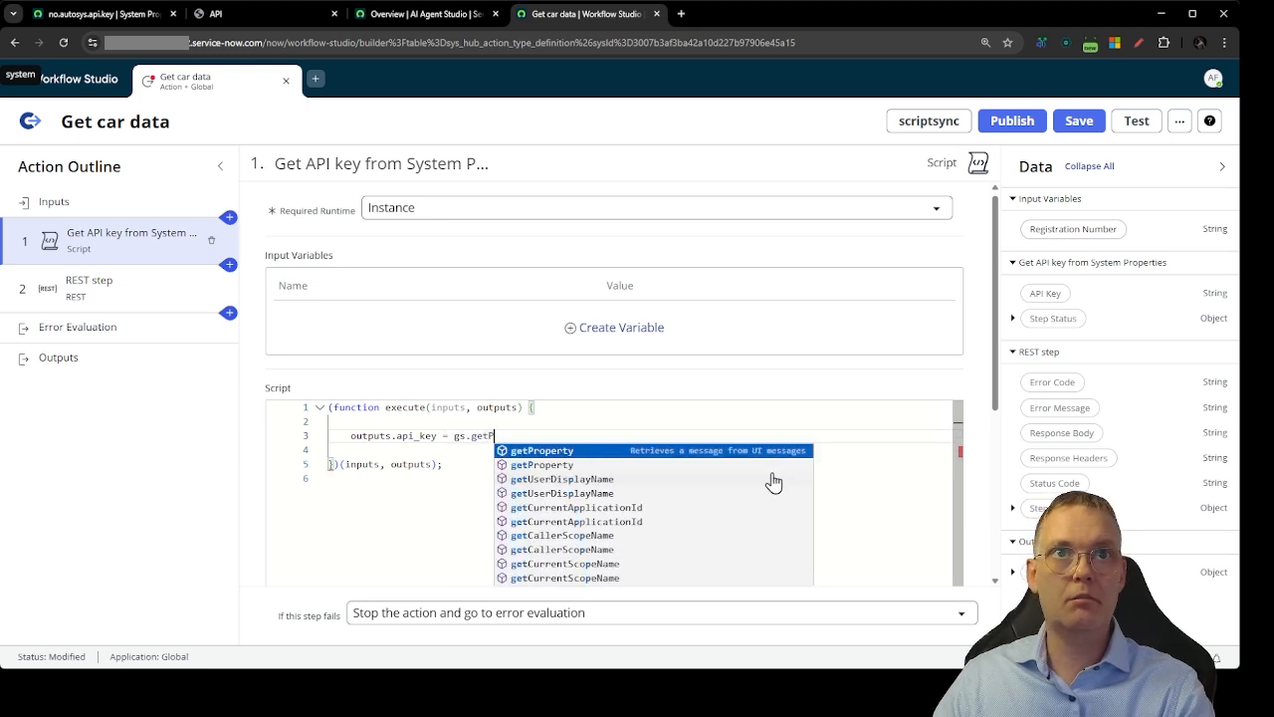
{"action": "type", "text": "roperty('"}
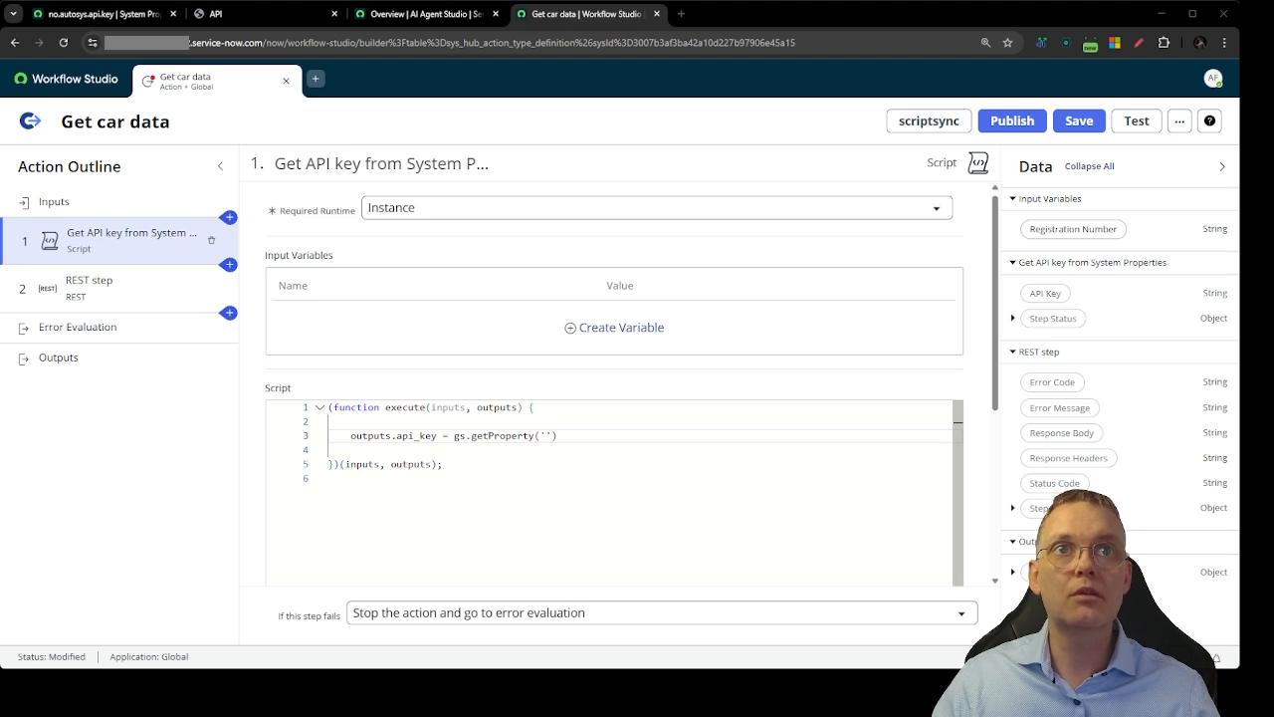
{"action": "type", "text": "no.a"}
{"action": "type", "text": "utosys."}
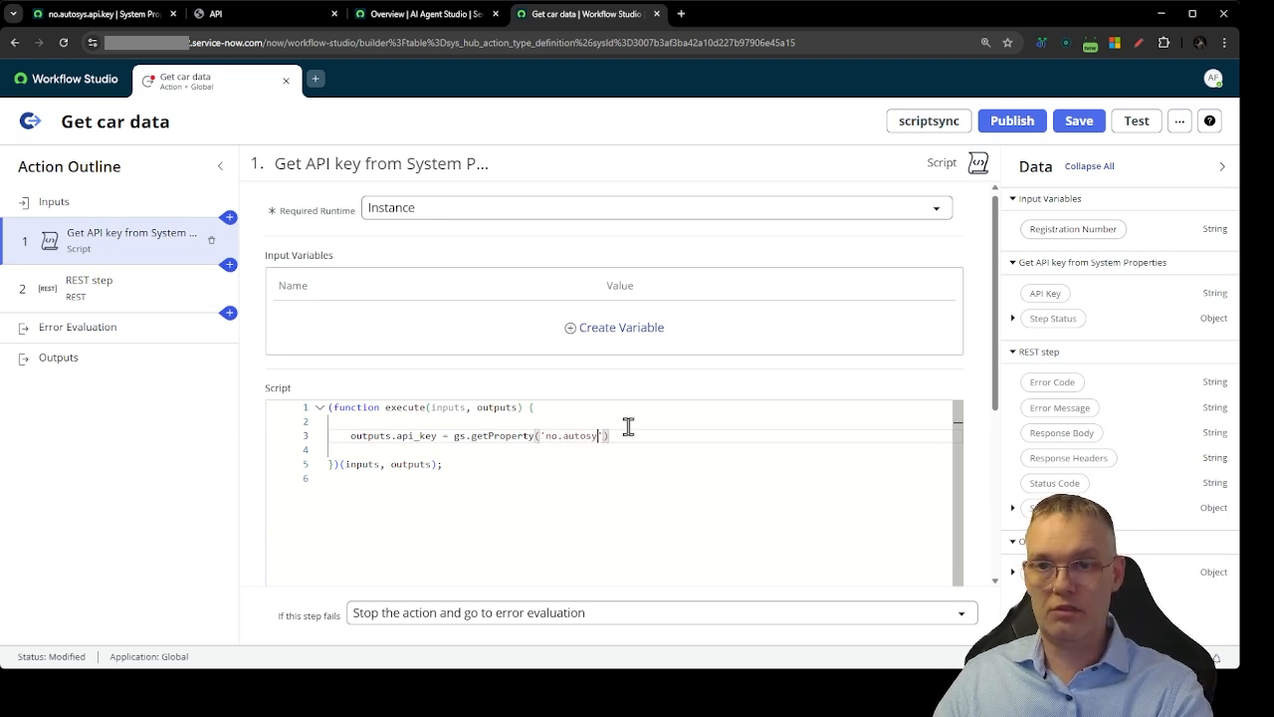
{"action": "type", "text": "api_key"}
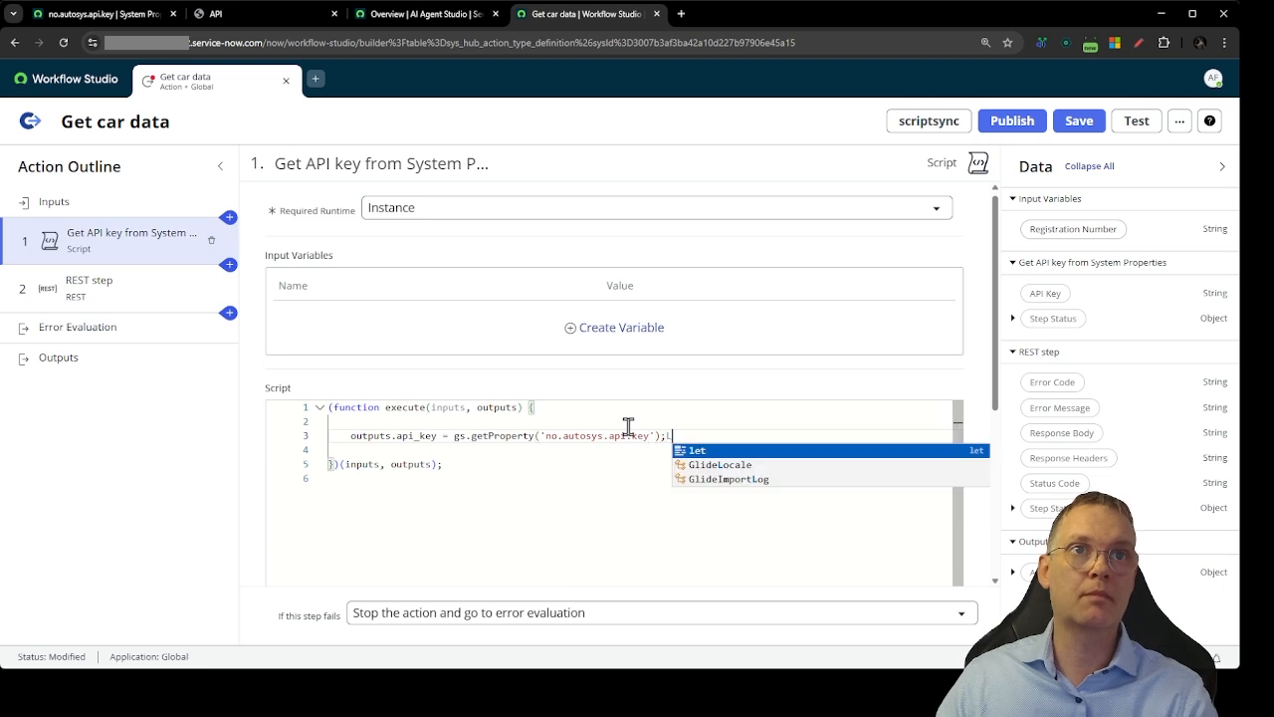
{"action": "type", "text": ";"}
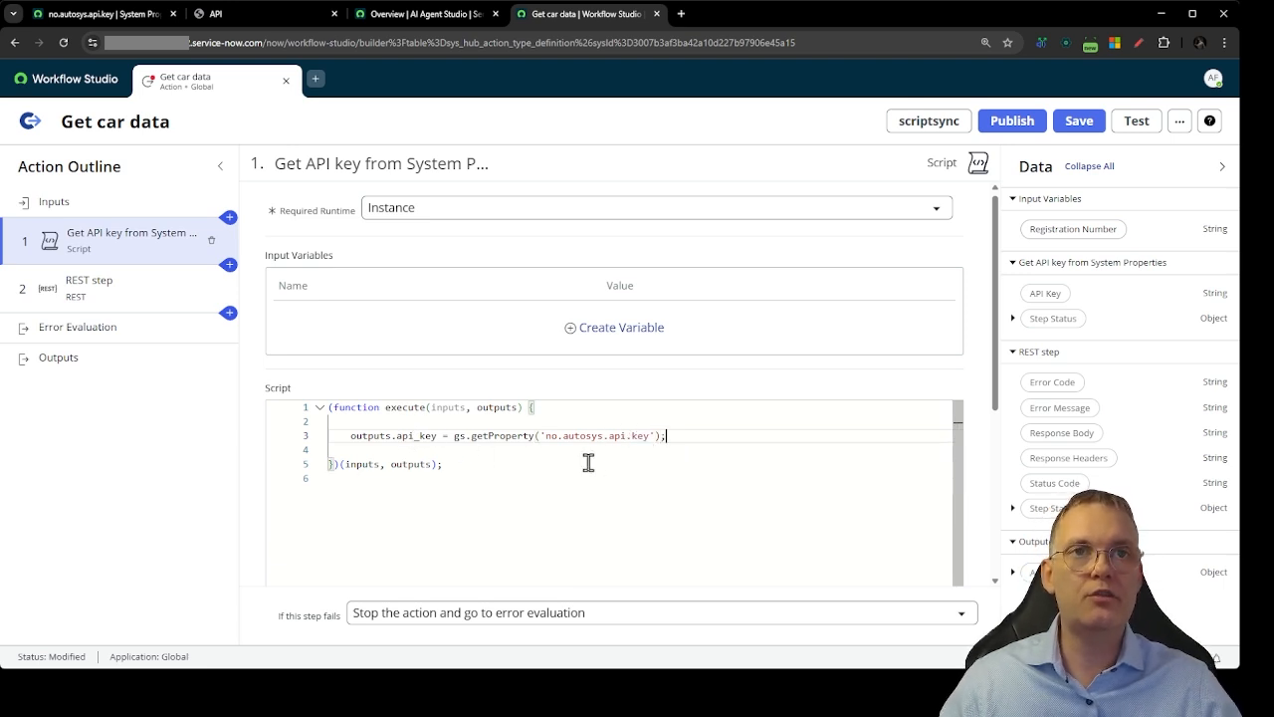
Add an SVV-Authorization header to the REST step, with the script step's API Key output as its value.
{"action": "scroll", "coordinate": [791, 498], "scroll_direction": "down", "scroll_amount": 1}
{"action": "scroll", "coordinate": [984, 508], "scroll_direction": "down", "scroll_amount": 5}
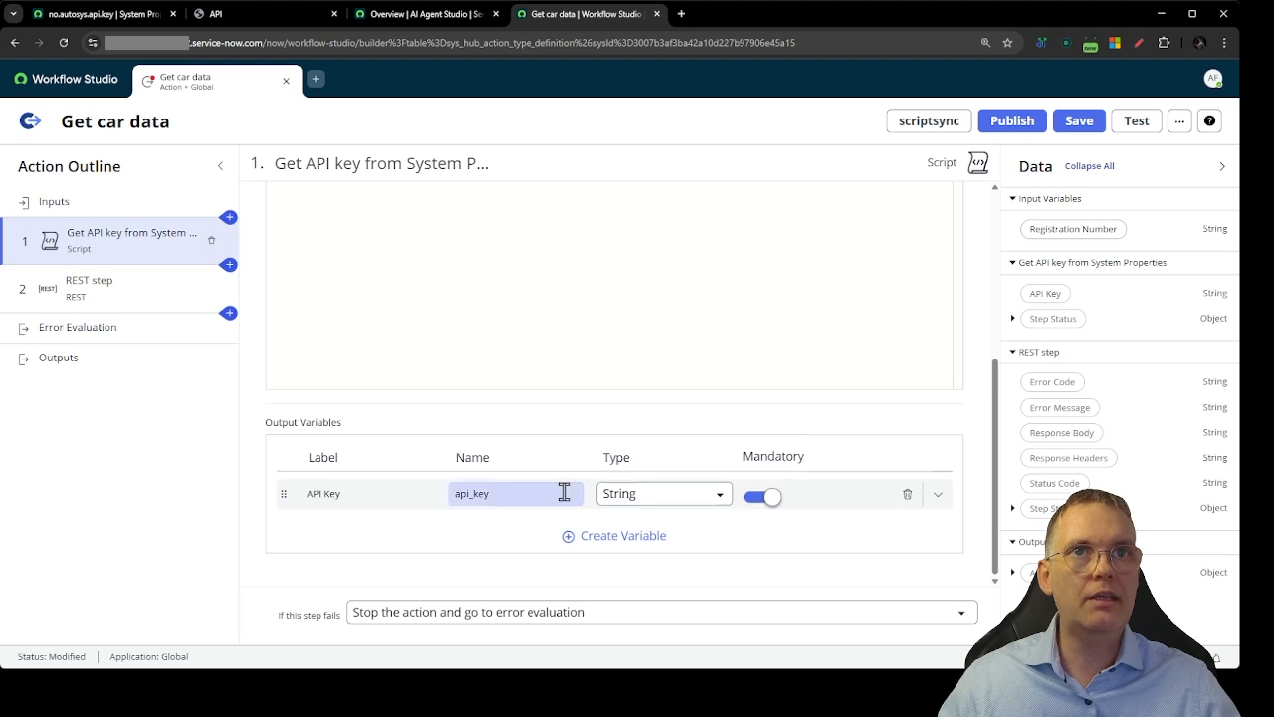
{"action": "left_click", "coordinate": [95, 299]}
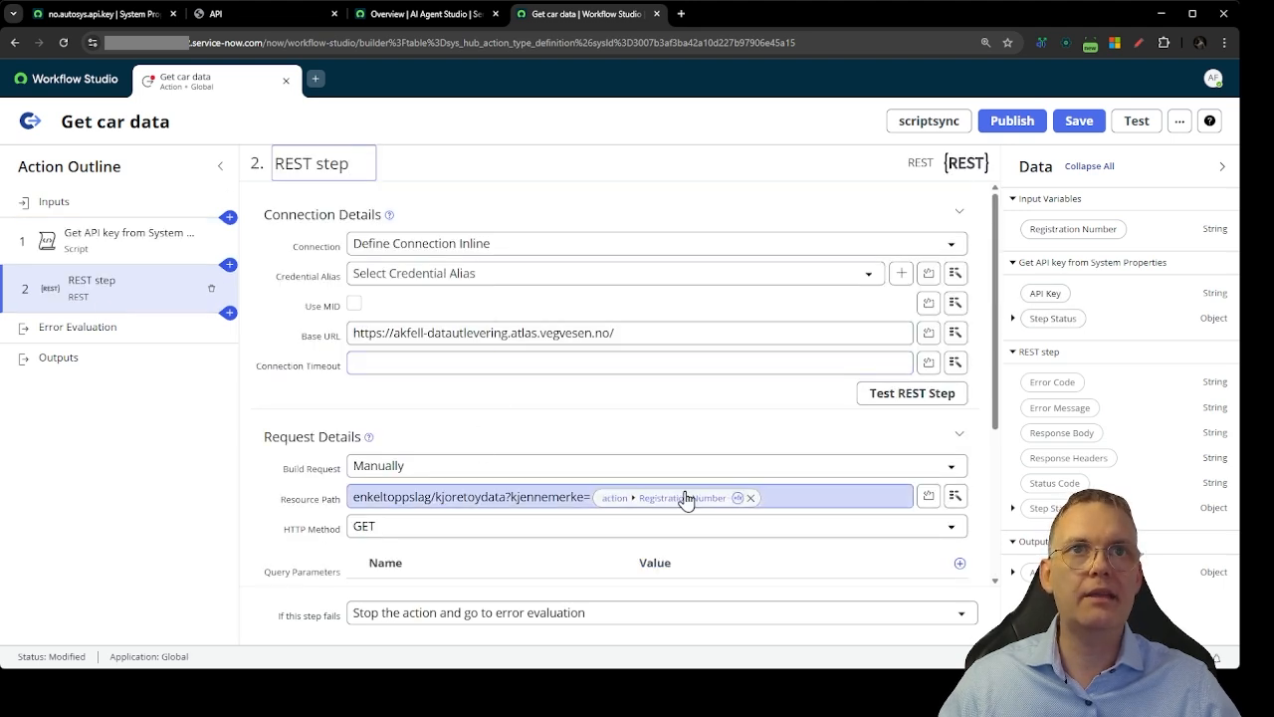
{"action": "scroll", "coordinate": [245, 449], "scroll_direction": "down", "scroll_amount": 1}
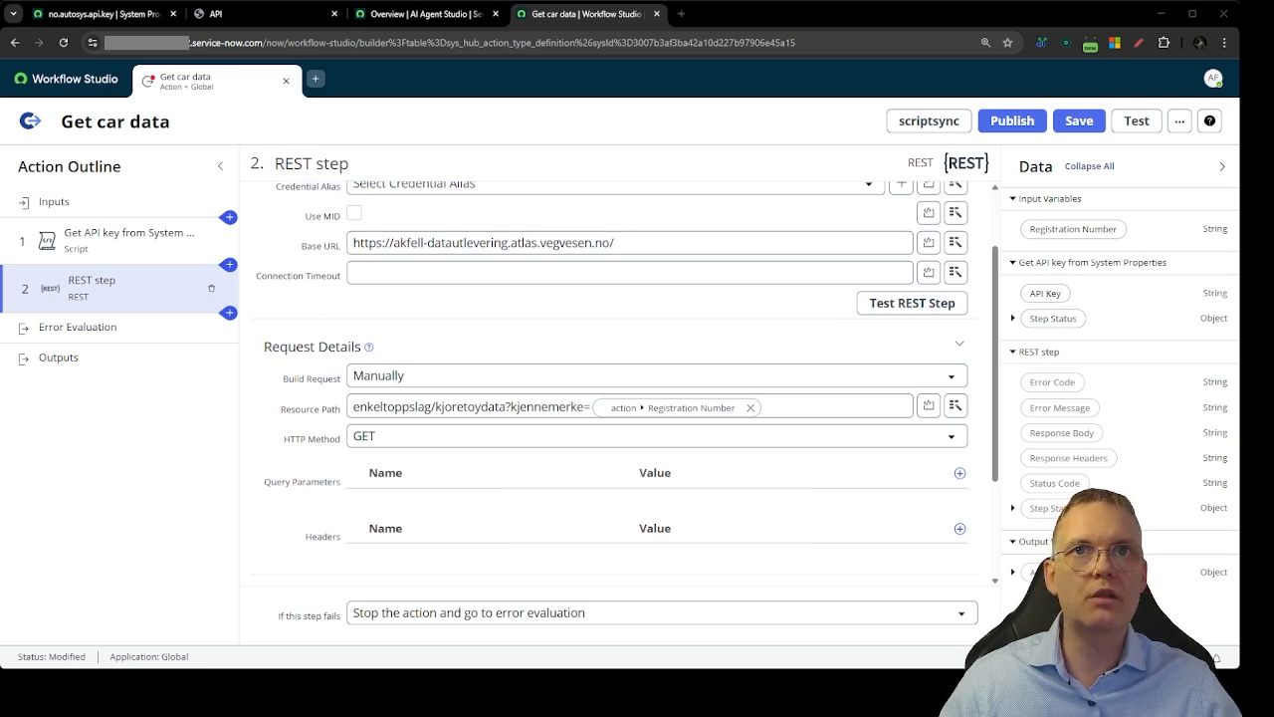
{"action": "left_click", "coordinate": [960, 529]}
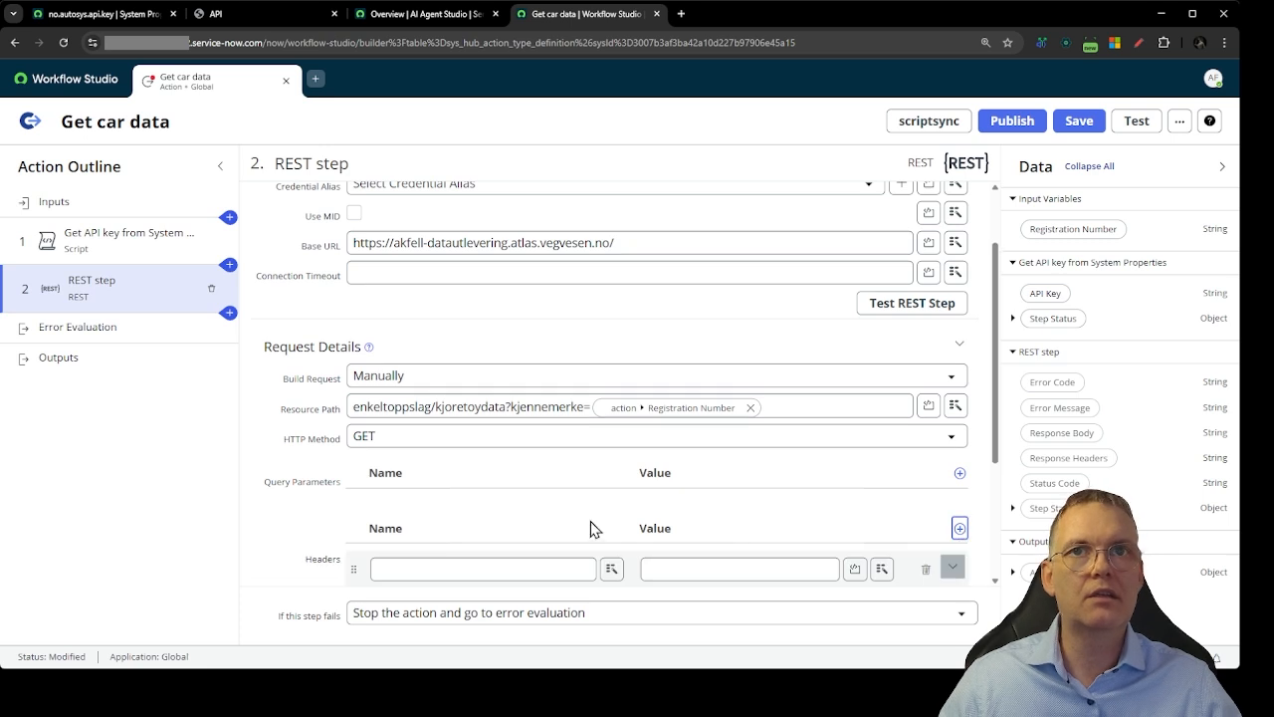
{"action": "left_click", "coordinate": [475, 569]}
{"action": "type", "text": "SVV-Authorization"}
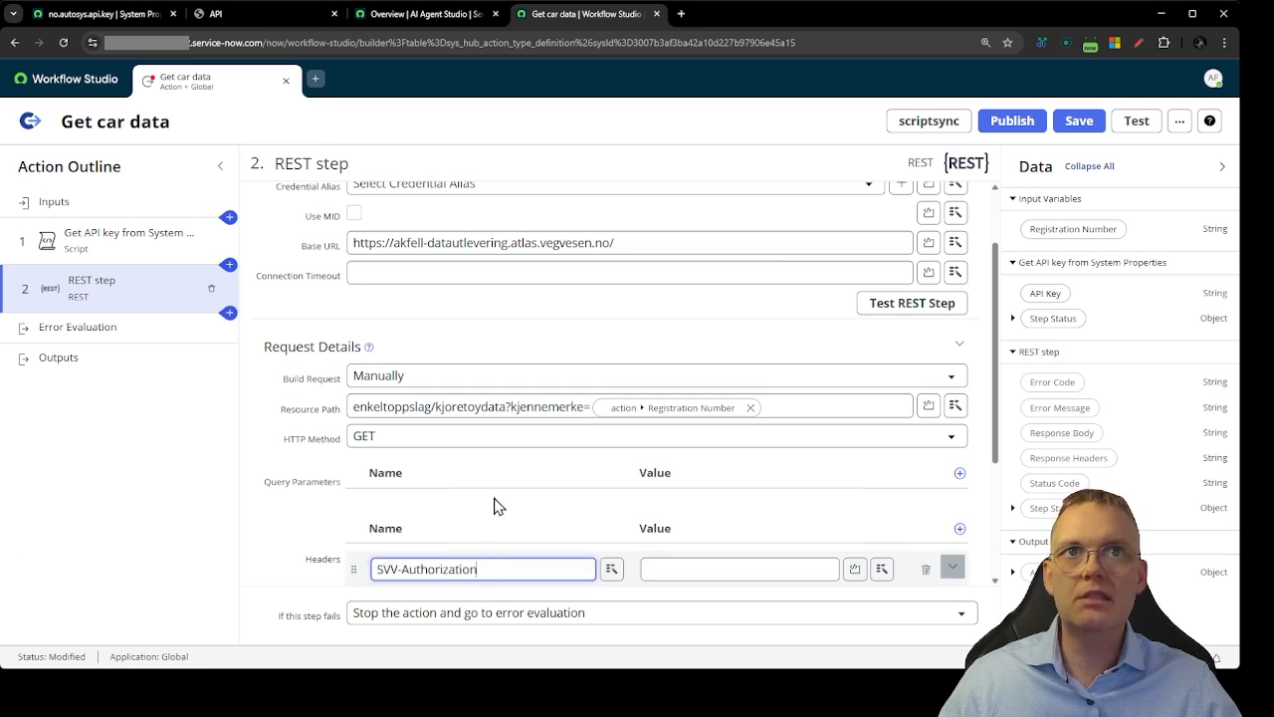
{"action": "left_click", "coordinate": [882, 568]}
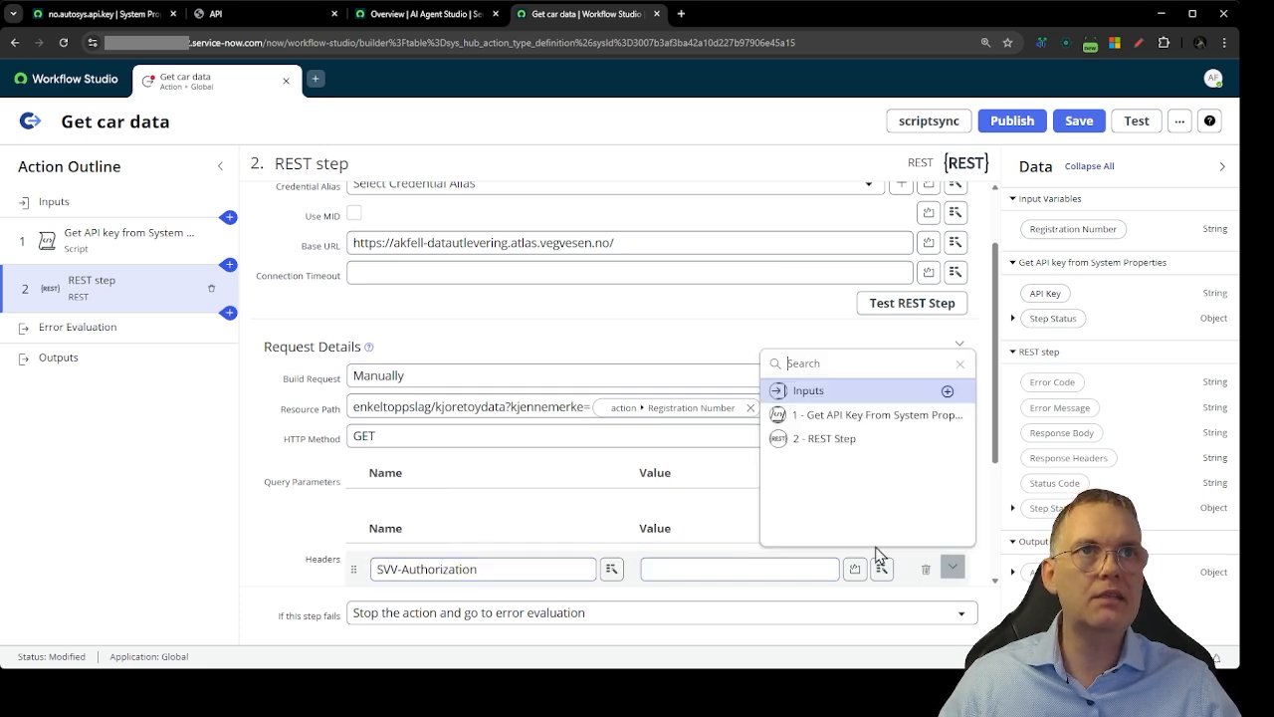
{"action": "left_click", "coordinate": [853, 417]}
{"action": "left_click", "coordinate": [908, 400]}
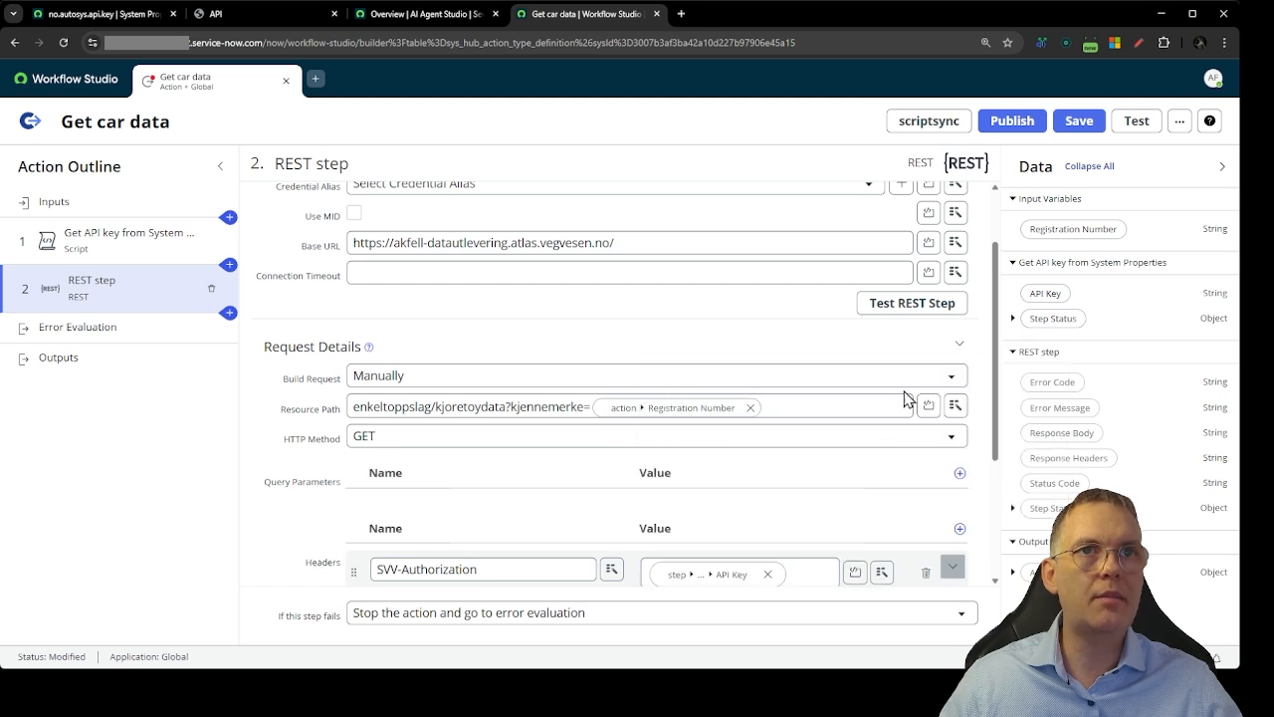
Add a second header named Accept with the value application/json to the REST step.
{"action": "scroll", "coordinate": [262, 543], "scroll_direction": "down", "scroll_amount": 2}
{"action": "scroll", "coordinate": [267, 527], "scroll_direction": "up", "scroll_amount": 1}
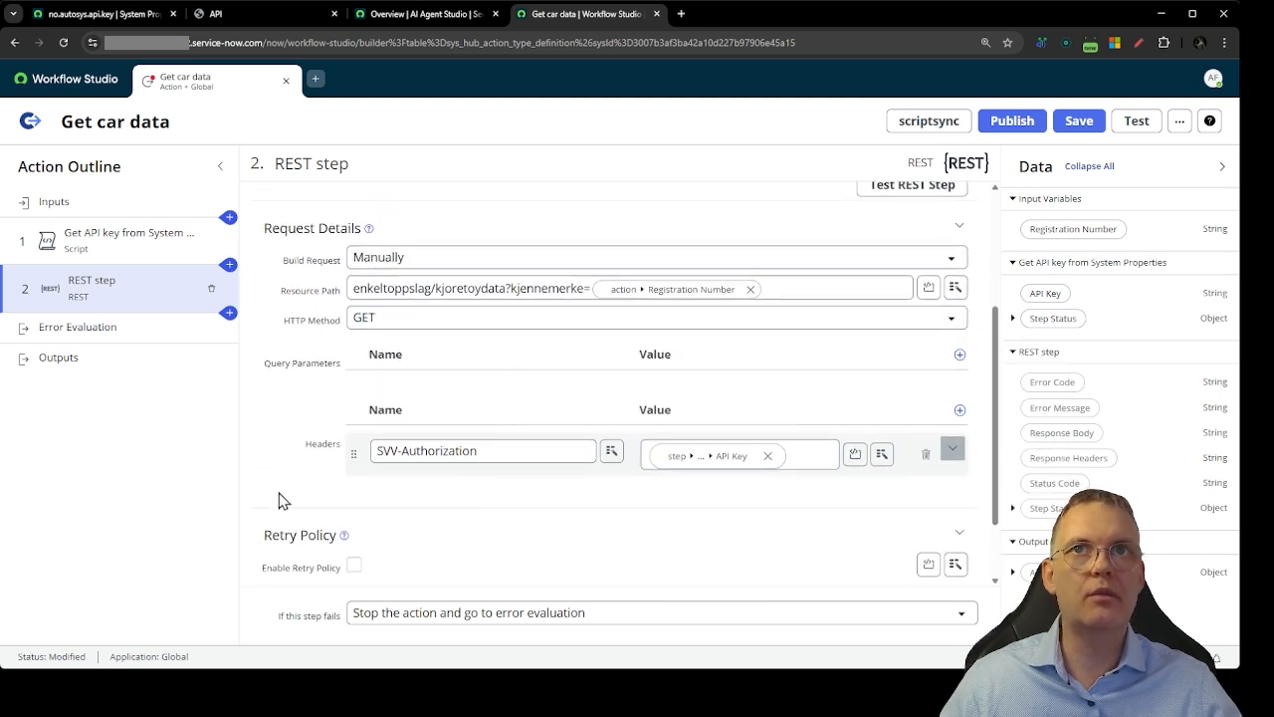
{"action": "left_click", "coordinate": [960, 410]}
{"action": "left_click", "coordinate": [449, 497]}
{"action": "type", "text": "Accept"}
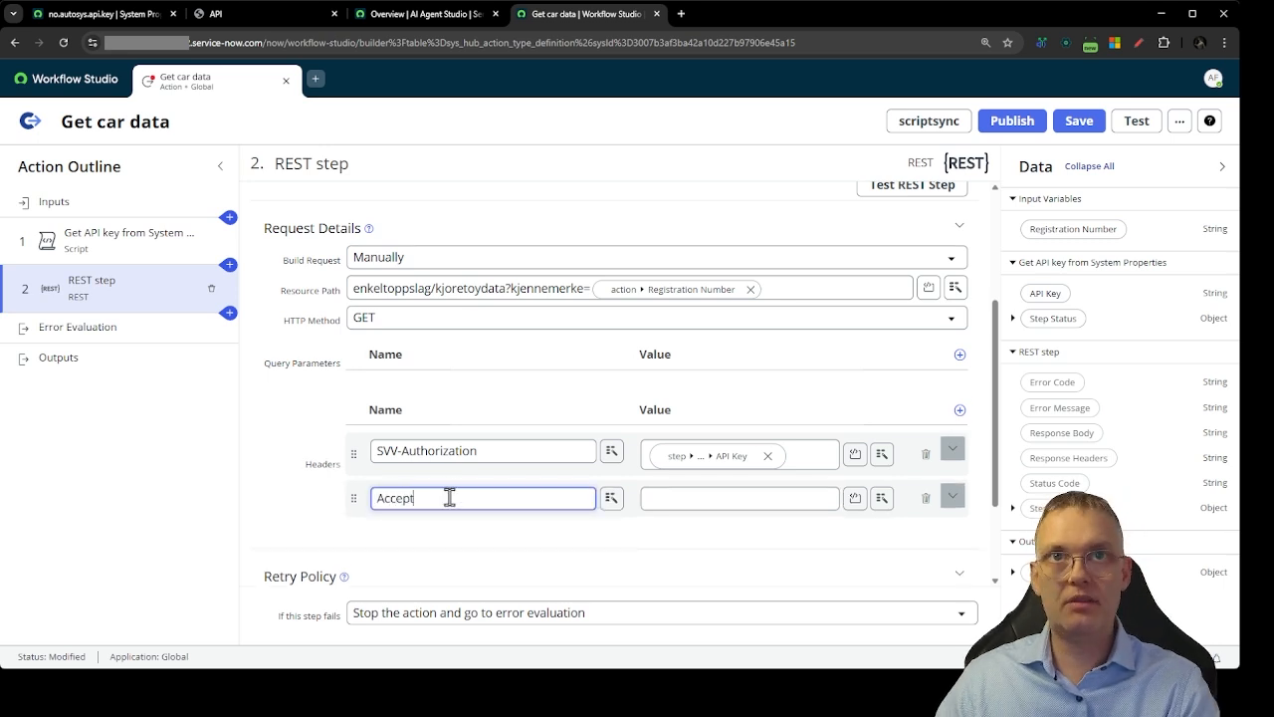
{"action": "left_click", "coordinate": [685, 497]}
{"action": "type", "text": "json"}
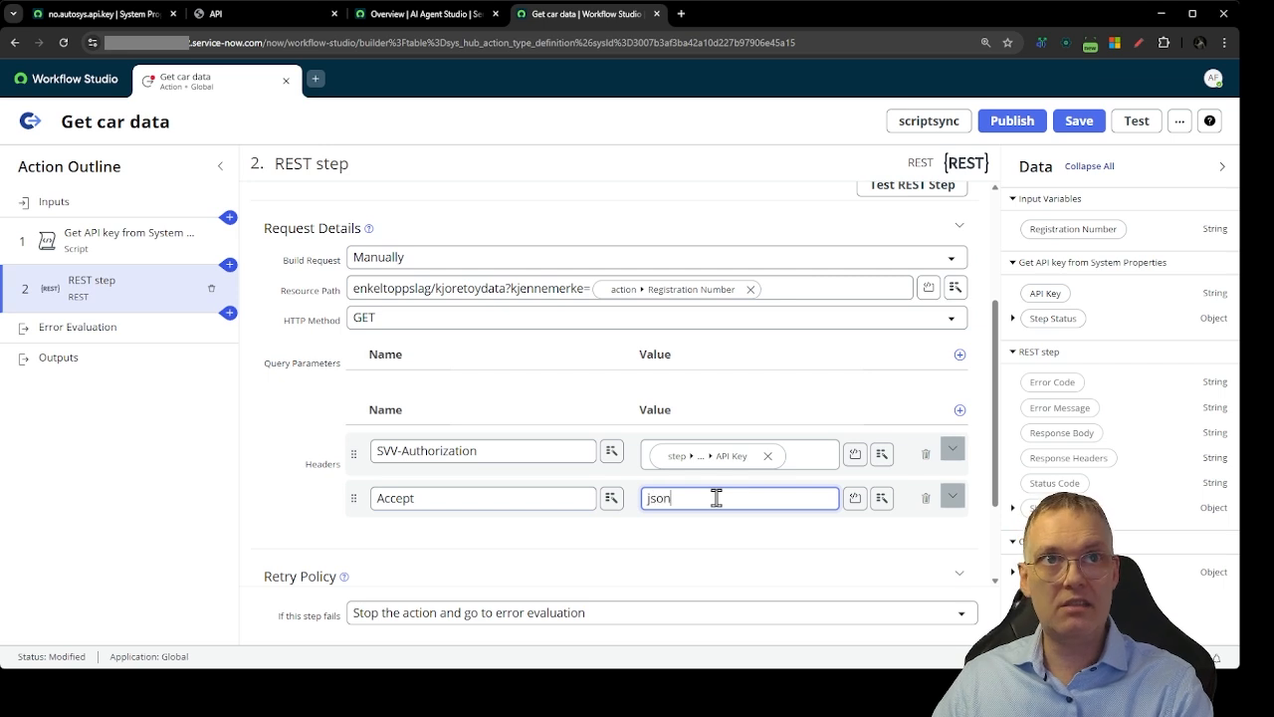
{"action": "key", "text": "BackSpace"}
{"action": "key", "text": "BackSpace"}
{"action": "key", "text": "BackSpace"}
{"action": "type", "text": "application/json"}
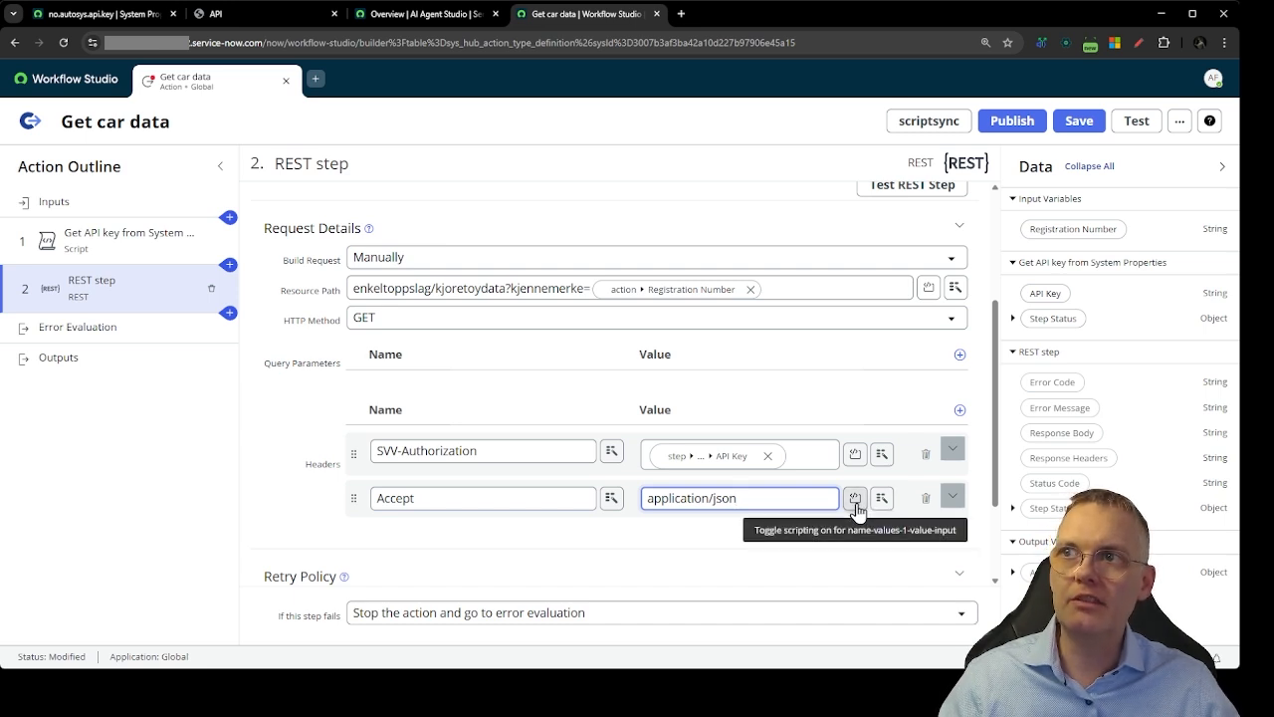
{"action": "left_click", "coordinate": [265, 429]}
{"action": "scroll", "coordinate": [277, 484], "scroll_direction": "down", "scroll_amount": 2}
{"action": "scroll", "coordinate": [279, 485], "scroll_direction": "up", "scroll_amount": 4}
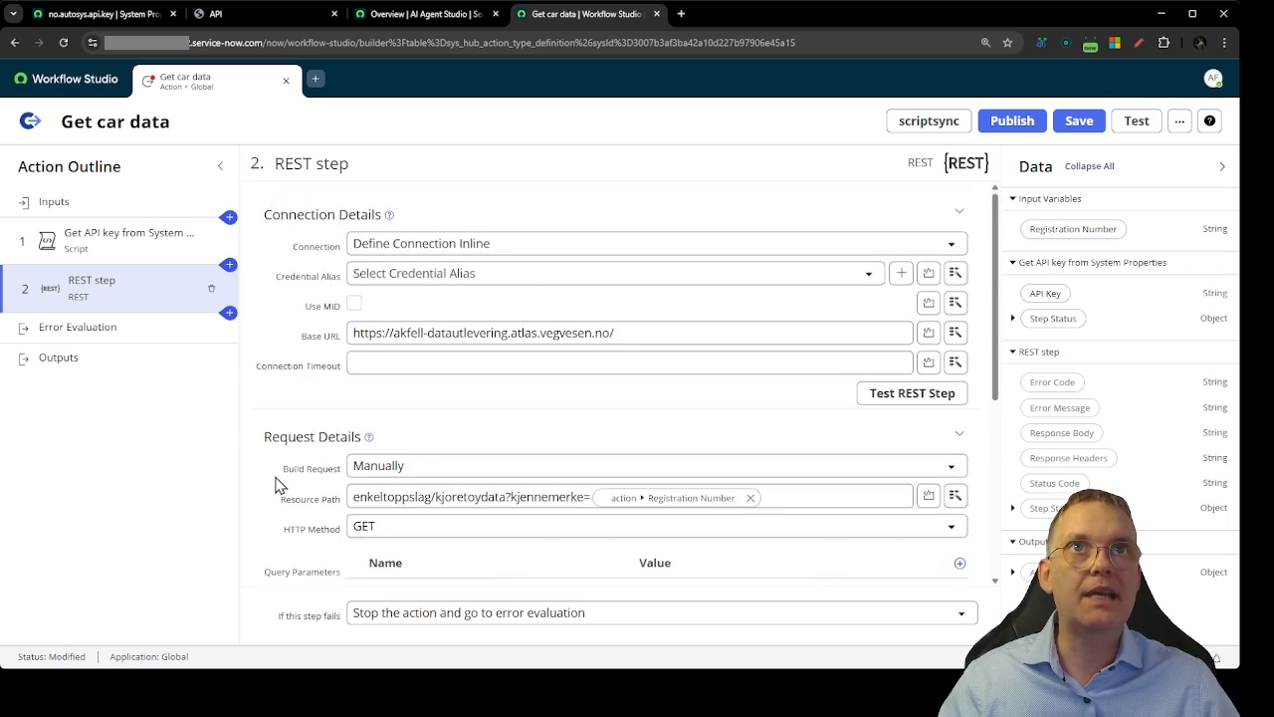
{"action": "scroll", "coordinate": [808, 430], "scroll_direction": "down", "scroll_amount": 4}
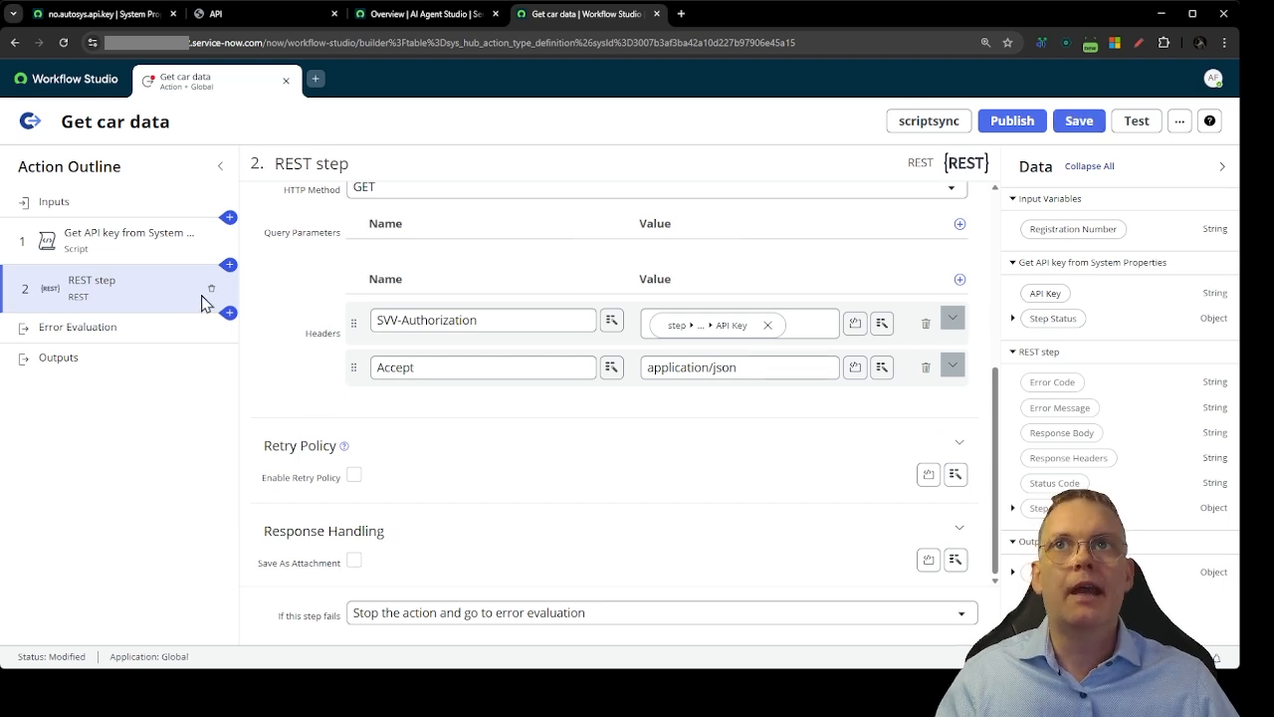
Create a mandatory String action output labelled Car Data, with the name car_data.
{"action": "left_click", "coordinate": [99, 360]}
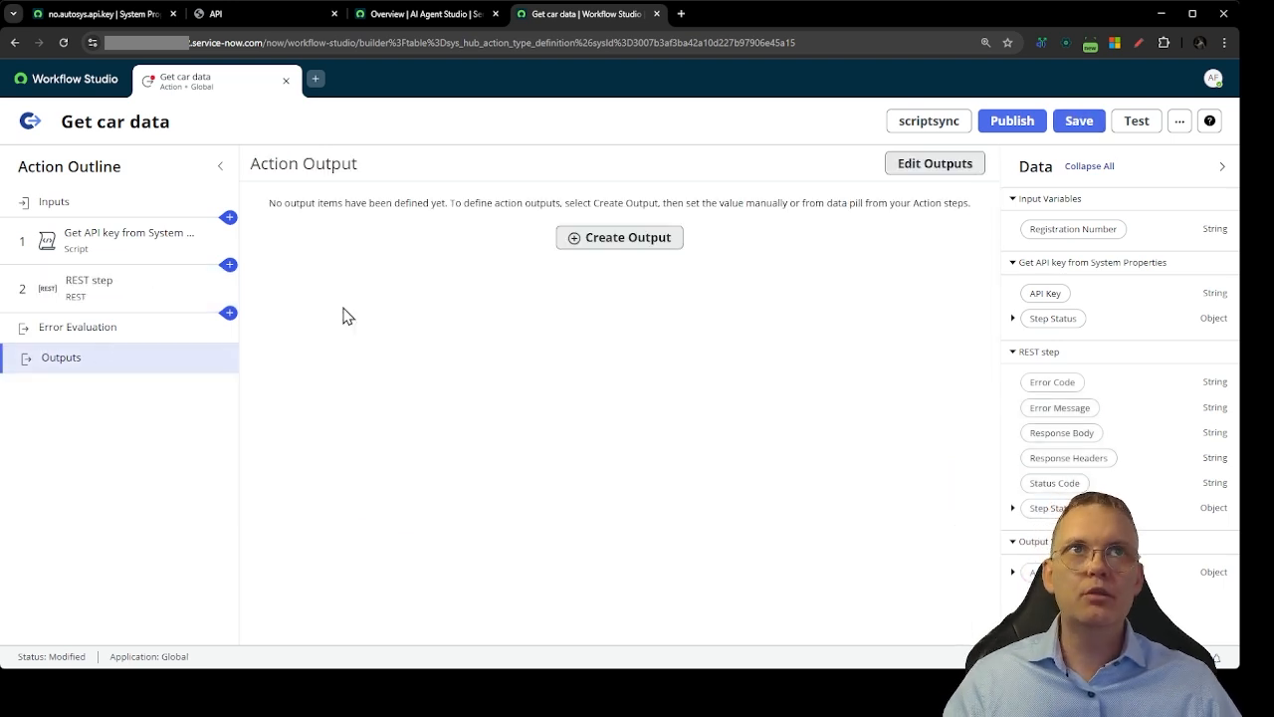
{"action": "left_click", "coordinate": [630, 238]}
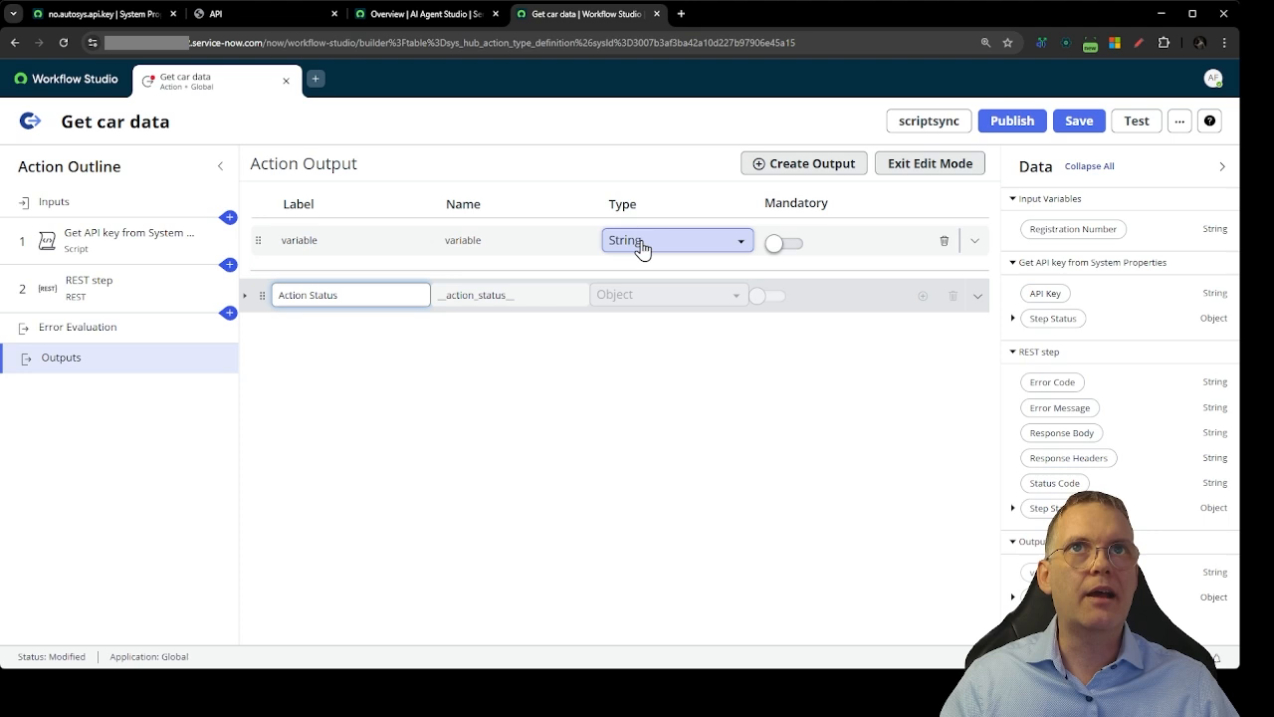
{"action": "left_click", "coordinate": [372, 242]}
{"action": "type", "text": "Car"}
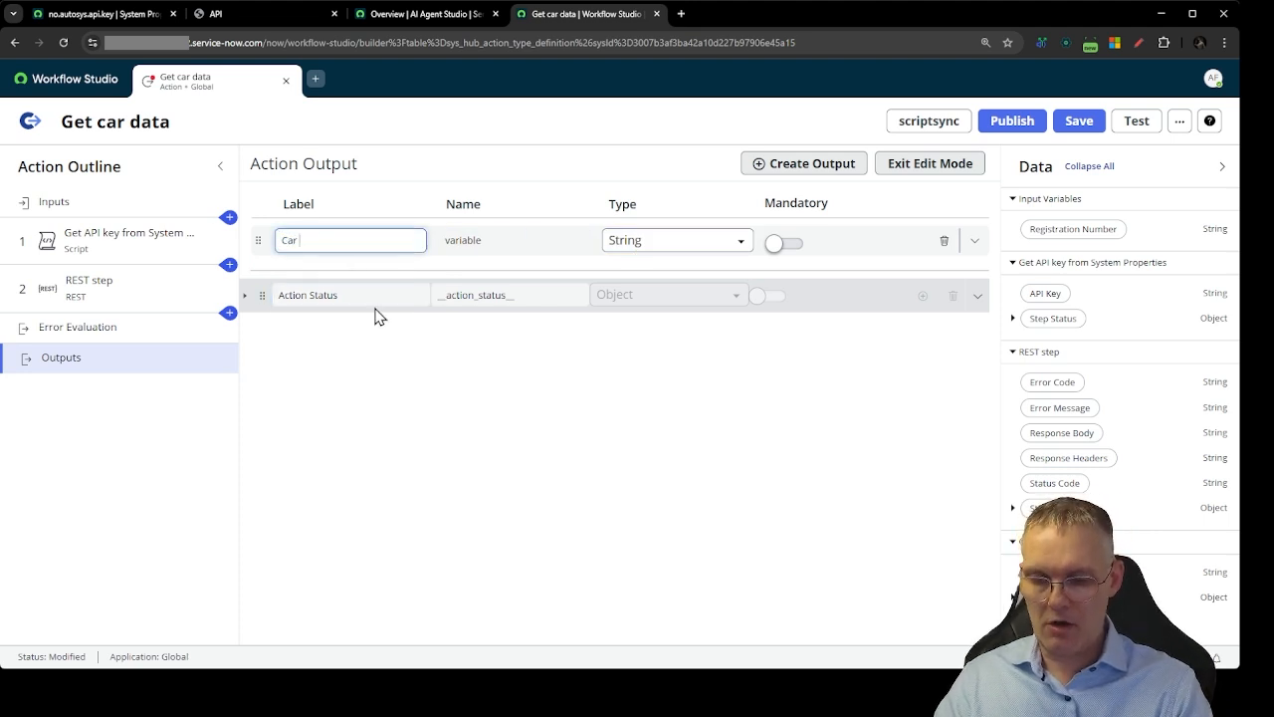
{"action": "type", "text": " Data"}
{"action": "key", "text": "Tab"}
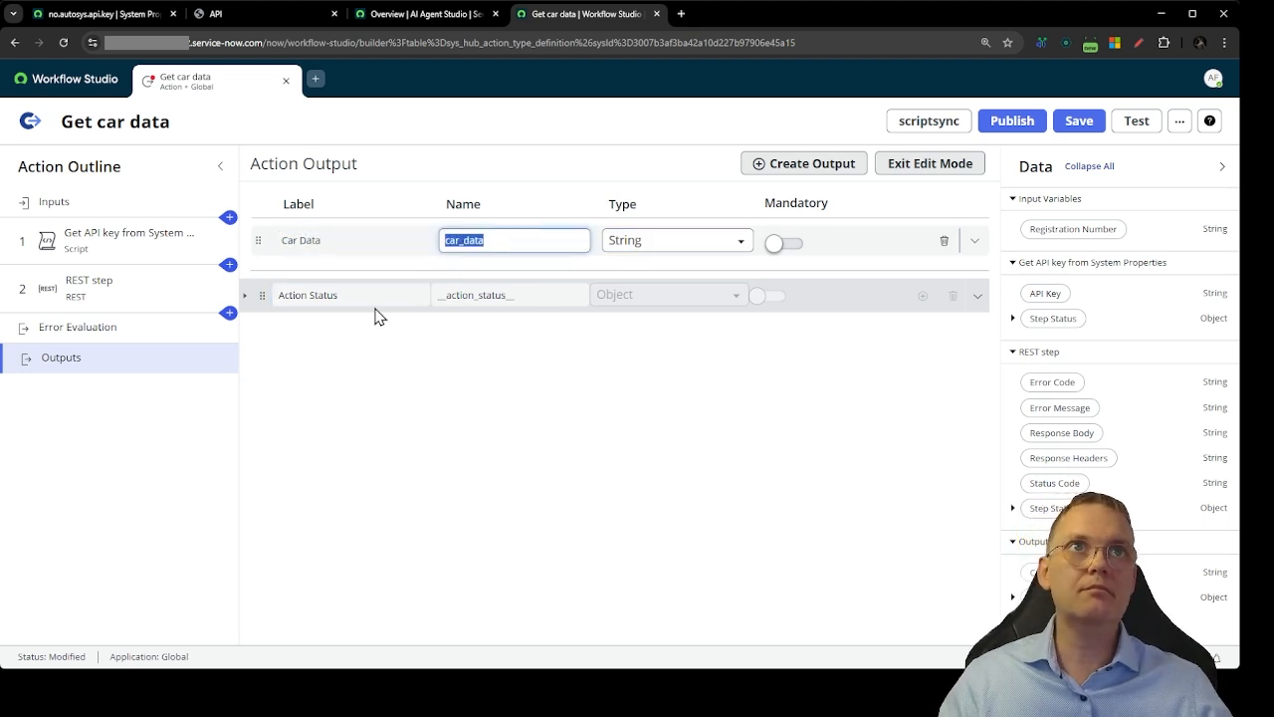
{"action": "left_click", "coordinate": [795, 246]}
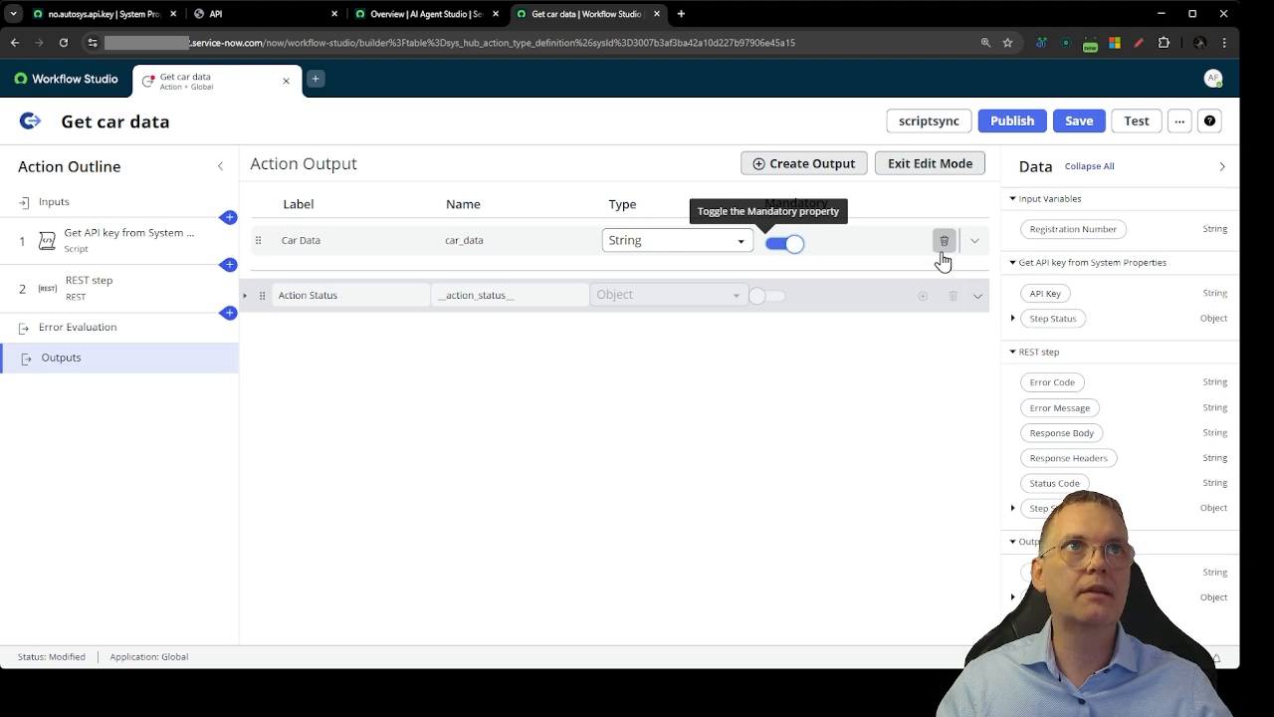
{"action": "left_click", "coordinate": [936, 167]}
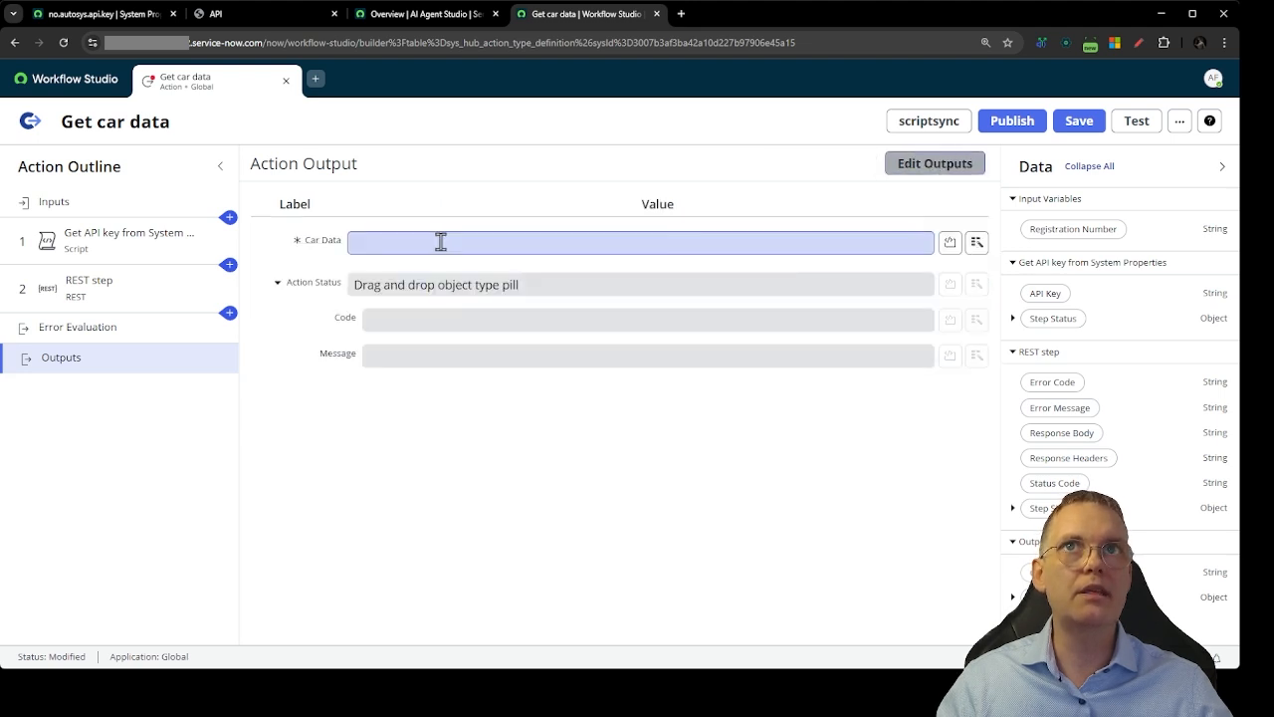
Map the Car Data output to the REST step's Response Body and save the action.
{"action": "left_click", "coordinate": [976, 245]}
{"action": "left_click", "coordinate": [944, 347]}
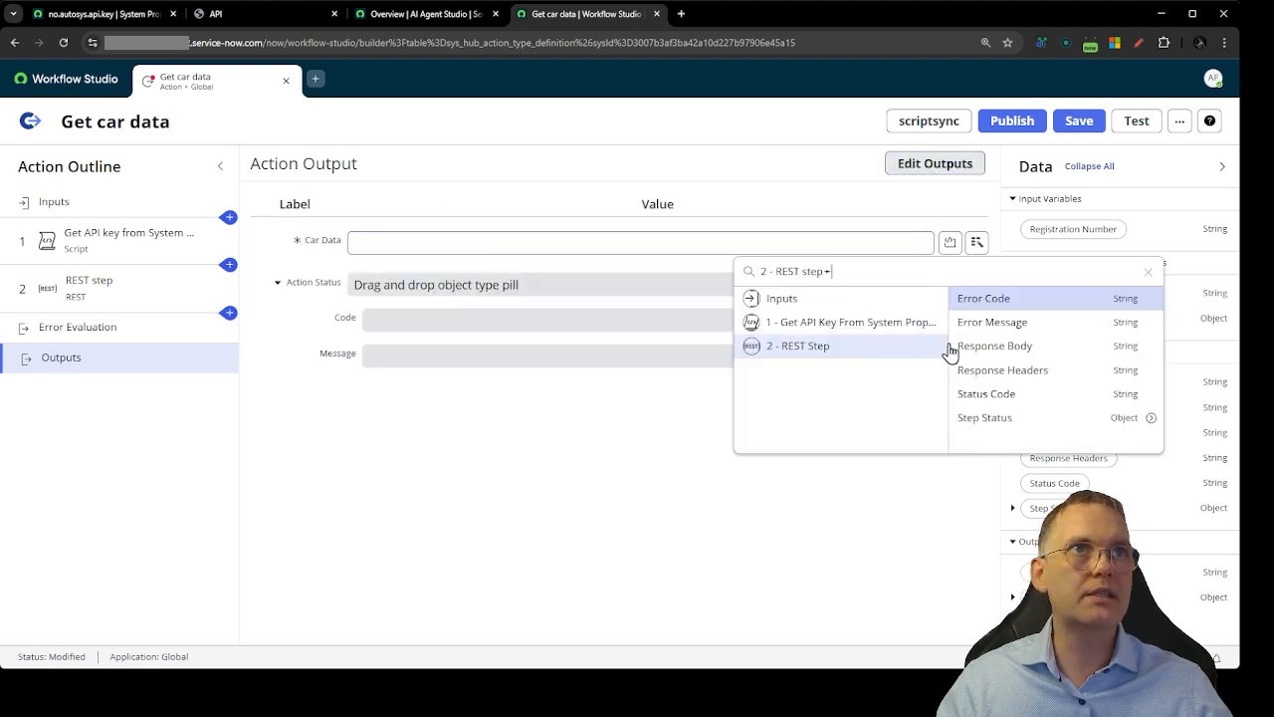
{"action": "left_click", "coordinate": [1015, 356]}
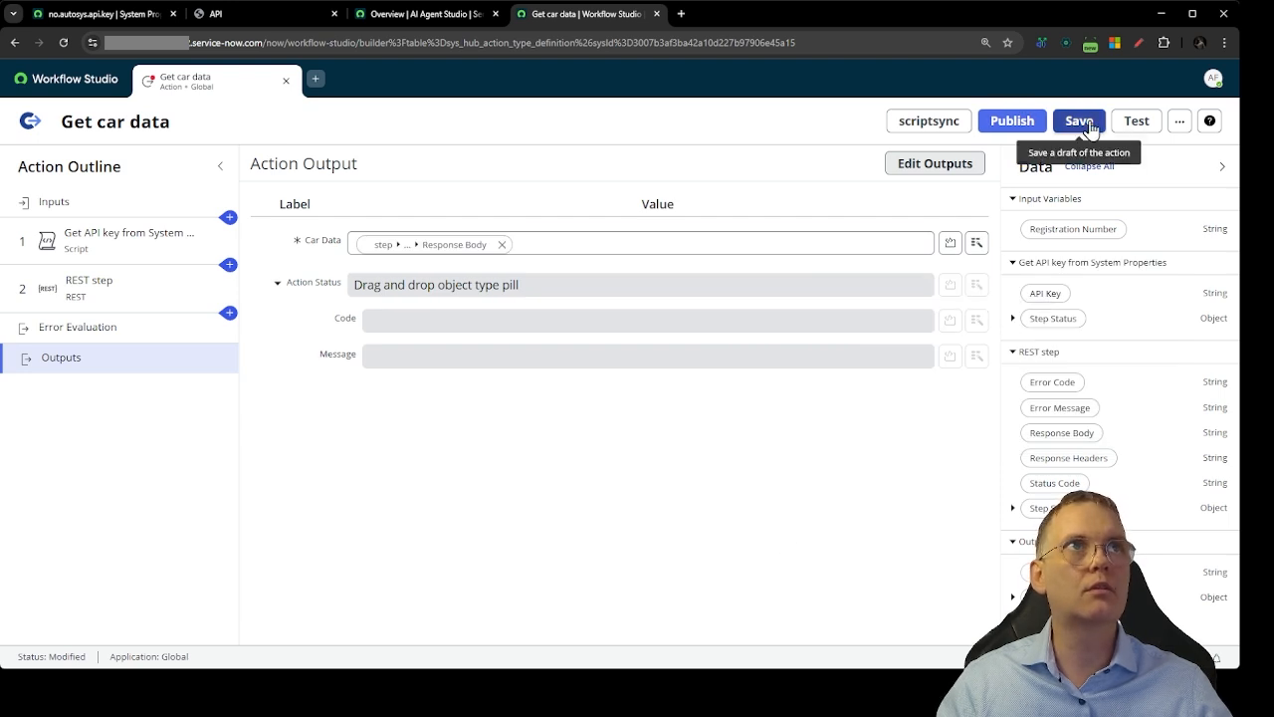
{"action": "left_click", "coordinate": [1088, 122]}
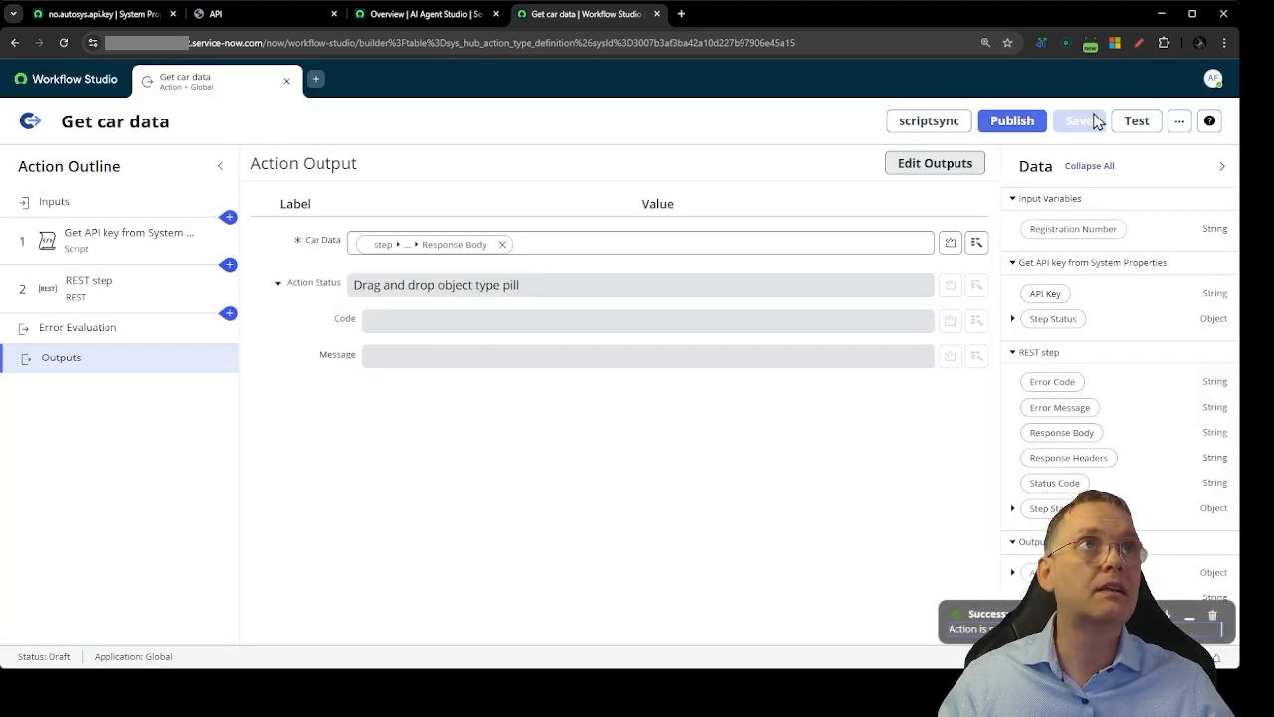
Test the action with registration number EB11111 and view the execution details down to its output data.
{"action": "left_click", "coordinate": [1138, 121]}
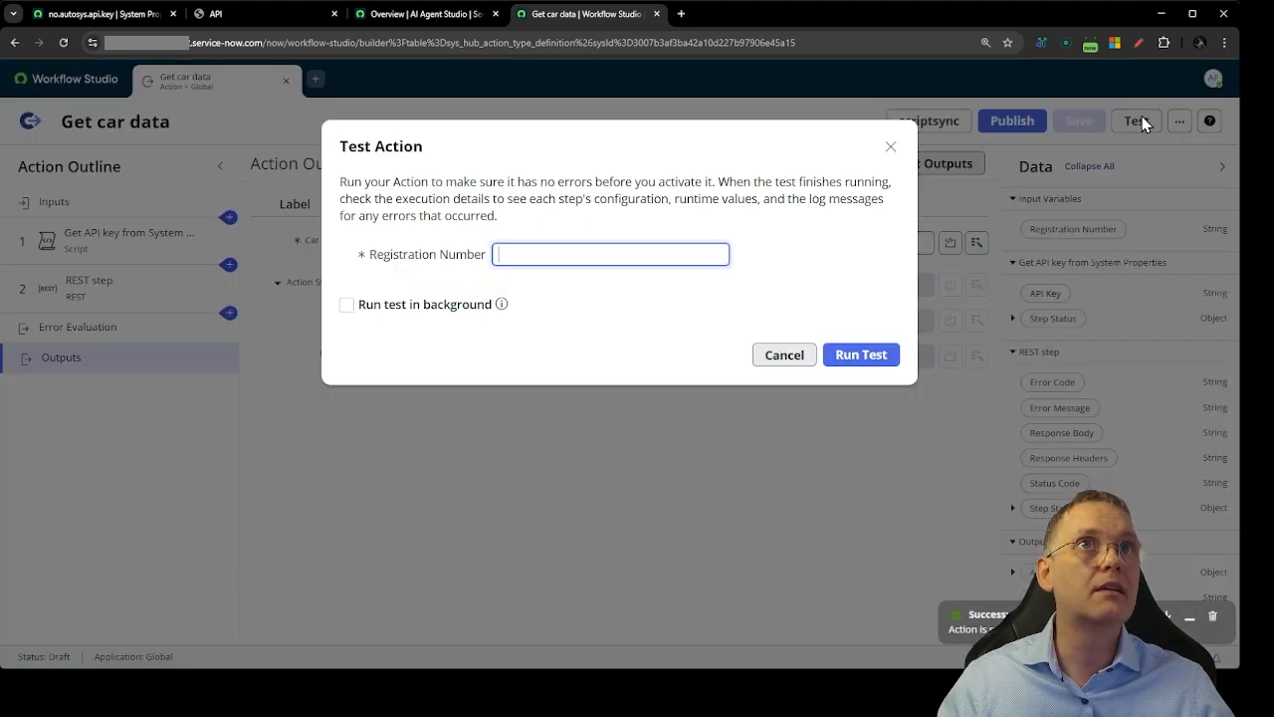
{"action": "left_click", "coordinate": [622, 254]}
{"action": "type", "text": "EB11111"}
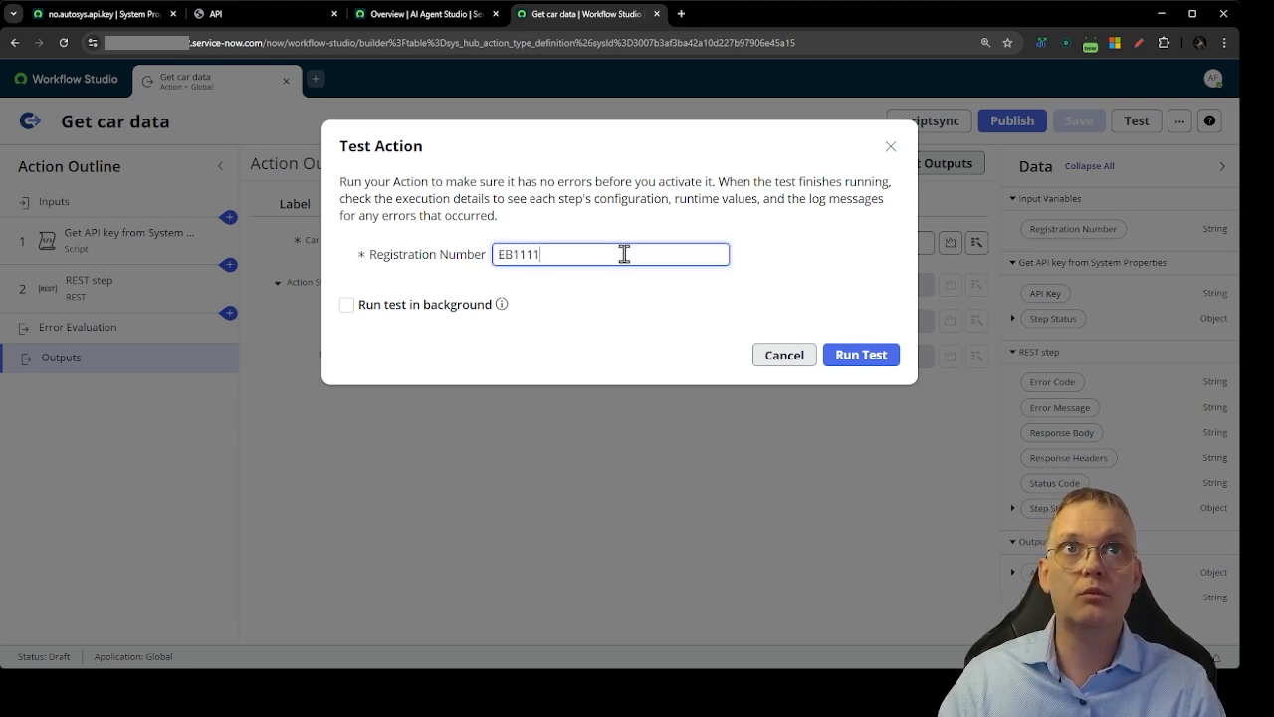
{"action": "left_click", "coordinate": [855, 360]}
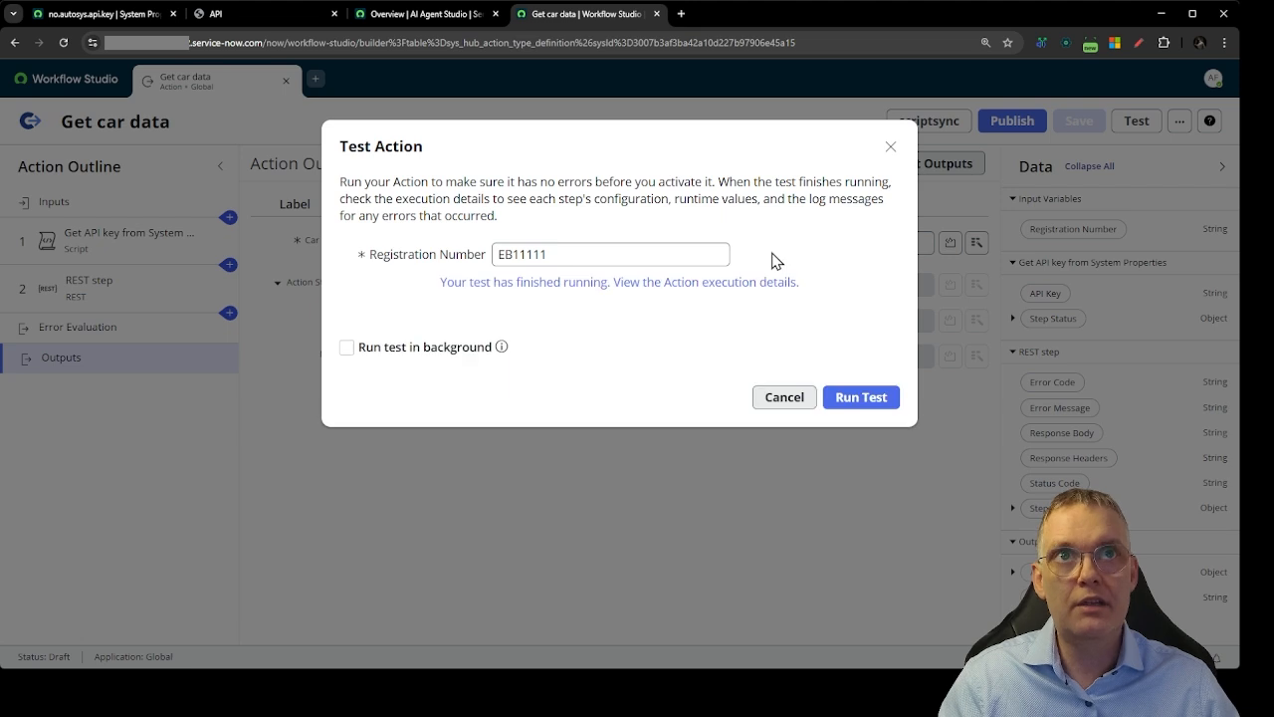
{"action": "left_click", "coordinate": [519, 284]}
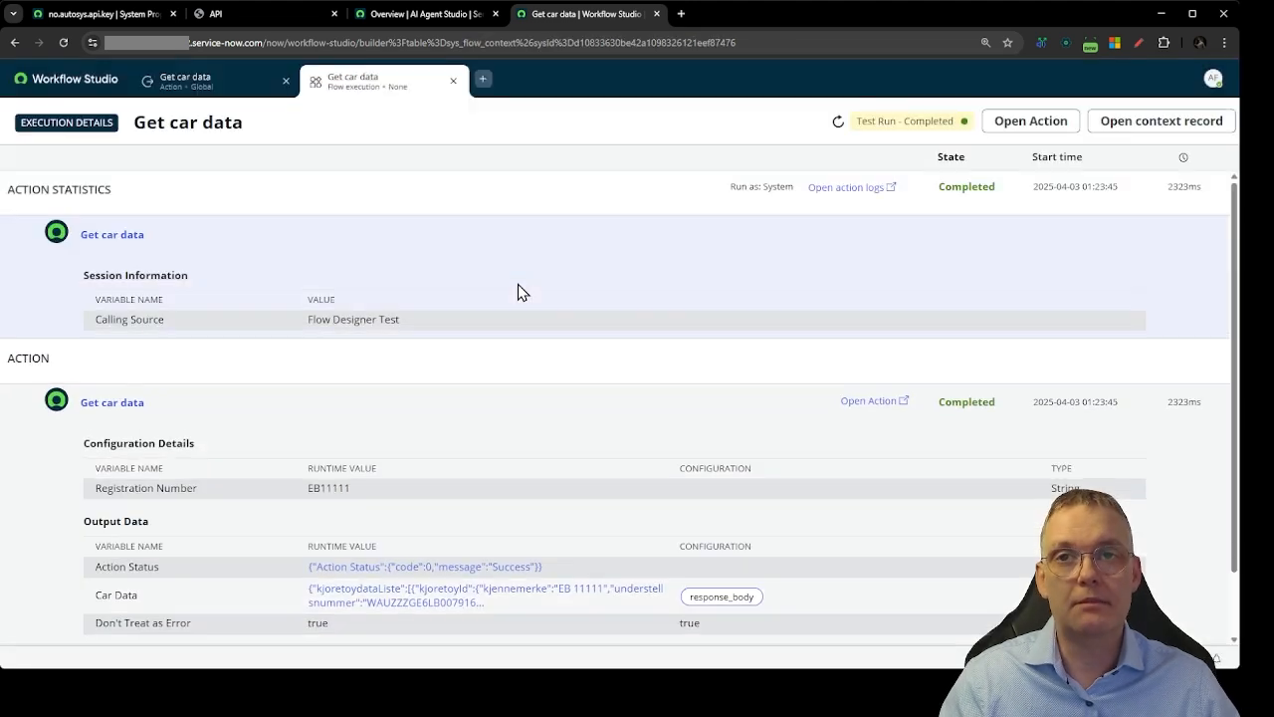
{"action": "scroll", "coordinate": [464, 354], "scroll_direction": "down", "scroll_amount": 1}
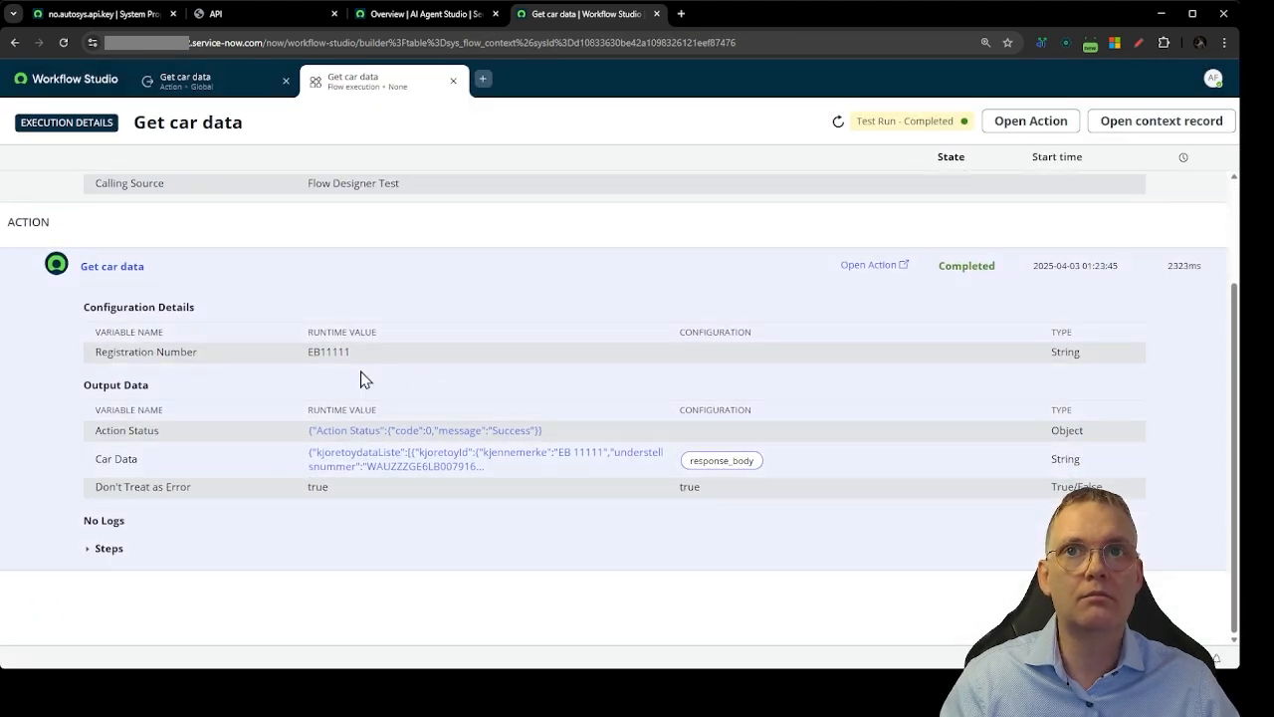
Open the full Car Data runtime value and examine the returned JSON for registration, technical and fuel details, closing it when finished.
{"action": "left_click", "coordinate": [363, 464]}
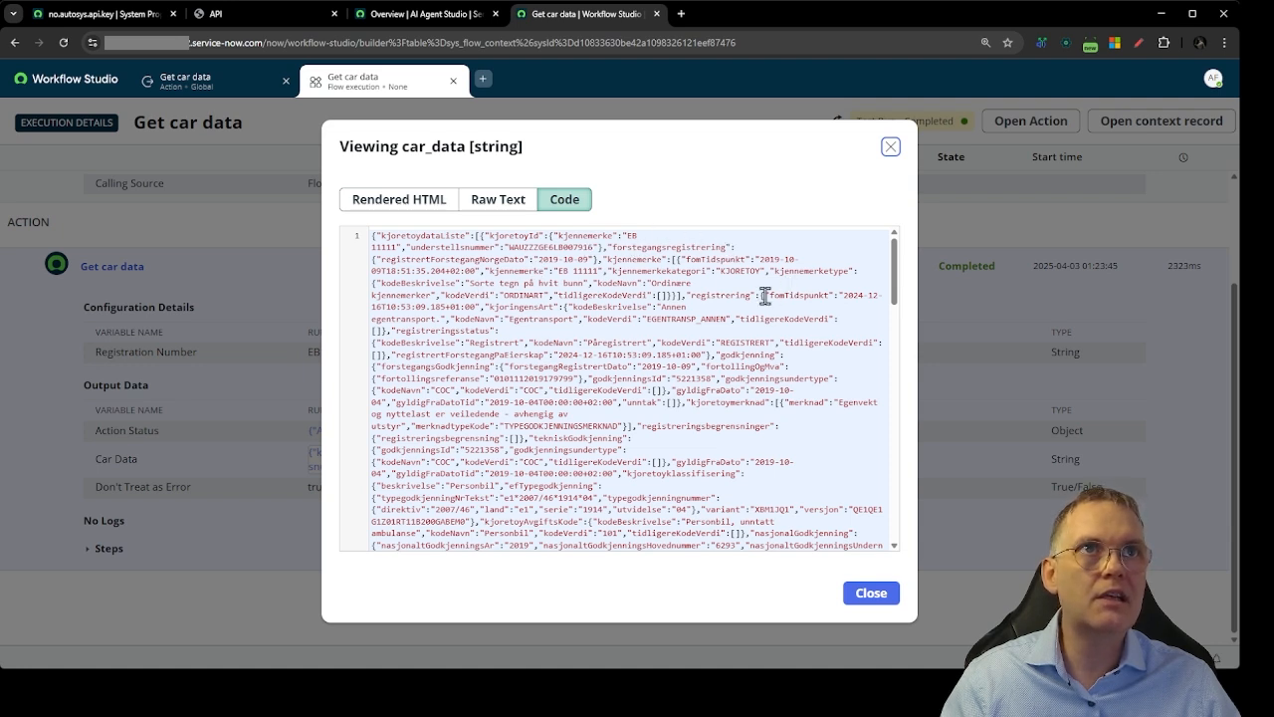
{"action": "left_click_drag", "start_coordinate": [689, 297], "coordinate": [763, 303]}
{"action": "left_click", "coordinate": [804, 296]}
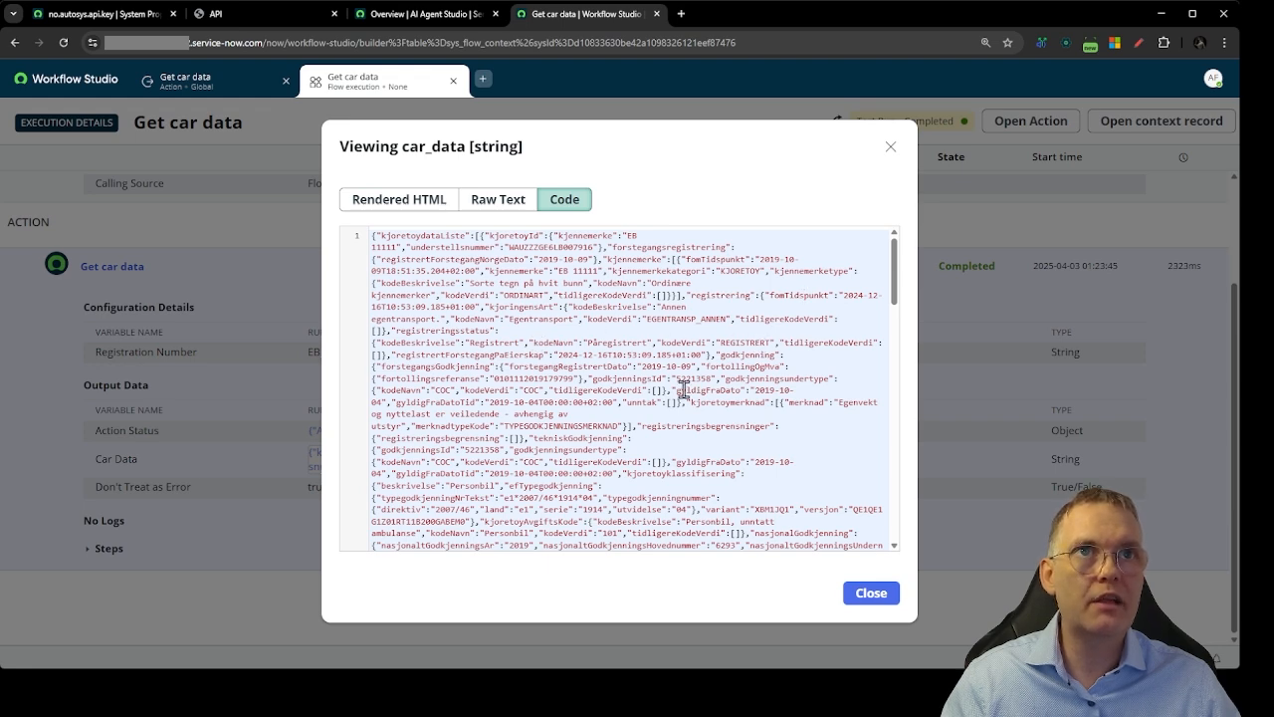
{"action": "scroll", "coordinate": [538, 378], "scroll_direction": "down", "scroll_amount": 1}
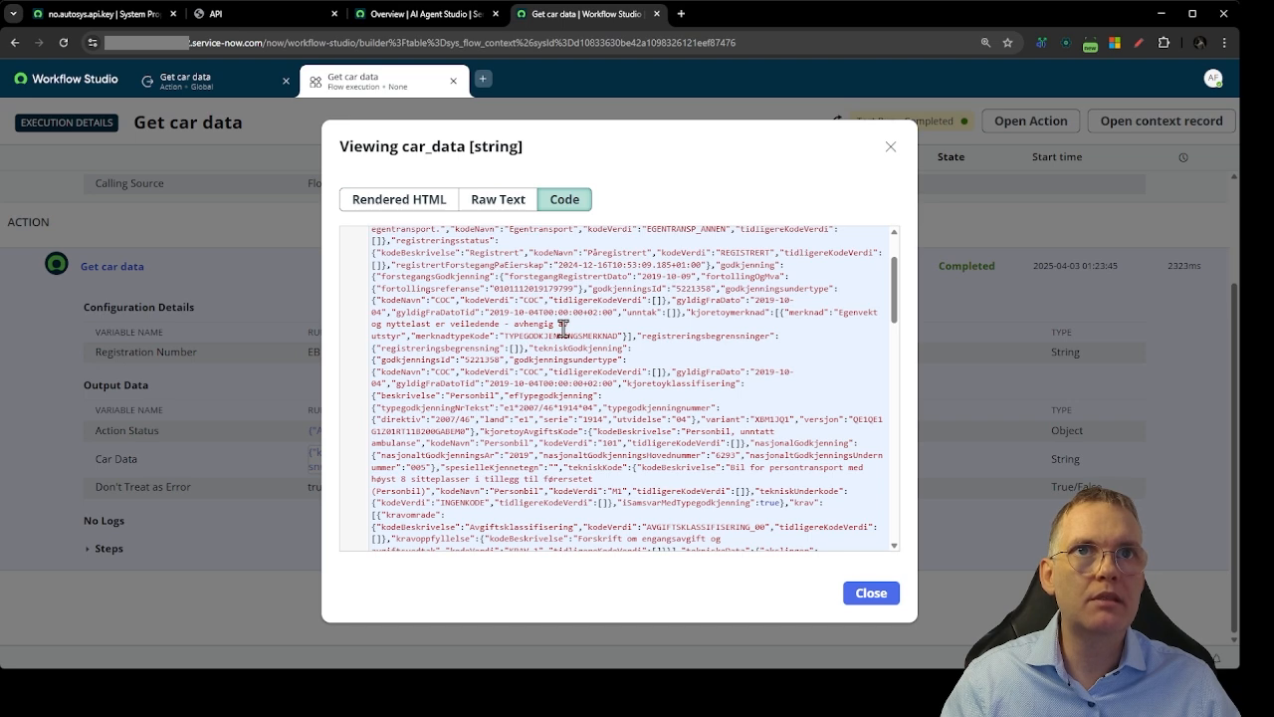
{"action": "scroll", "coordinate": [563, 328], "scroll_direction": "down", "scroll_amount": 1}
{"action": "scroll", "coordinate": [564, 329], "scroll_direction": "down", "scroll_amount": 2}
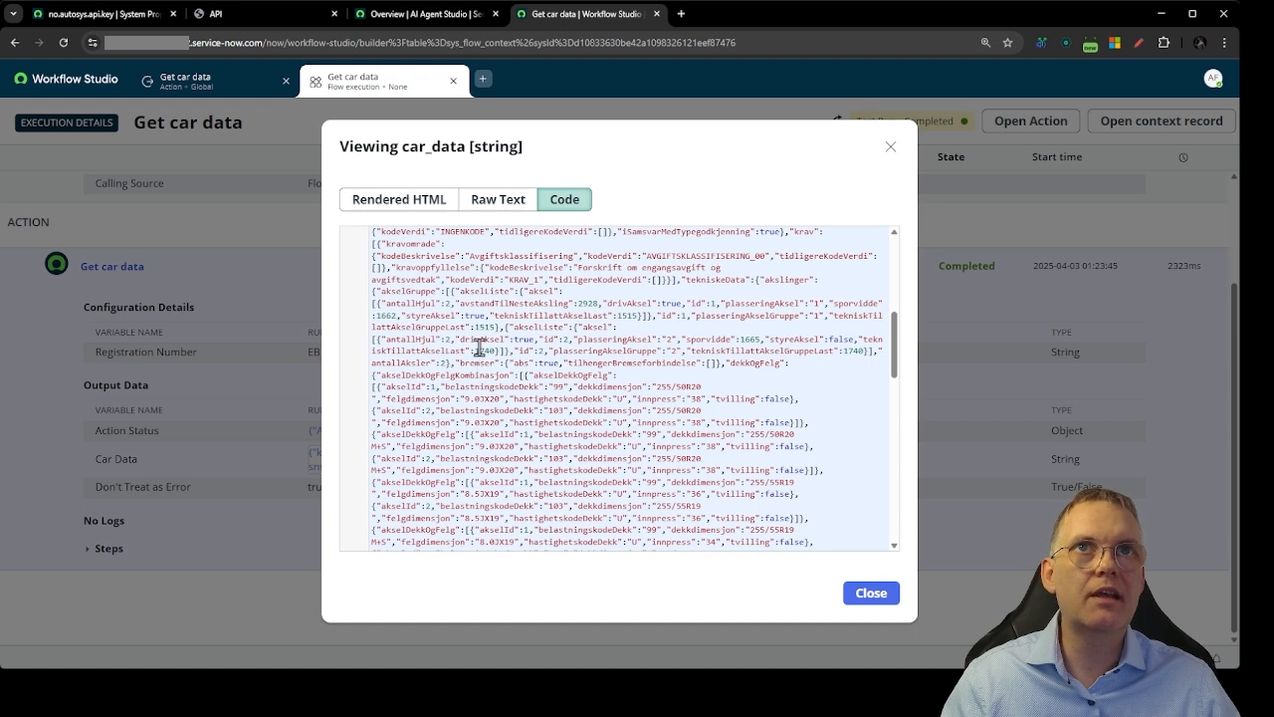
{"action": "double_click", "coordinate": [523, 364]}
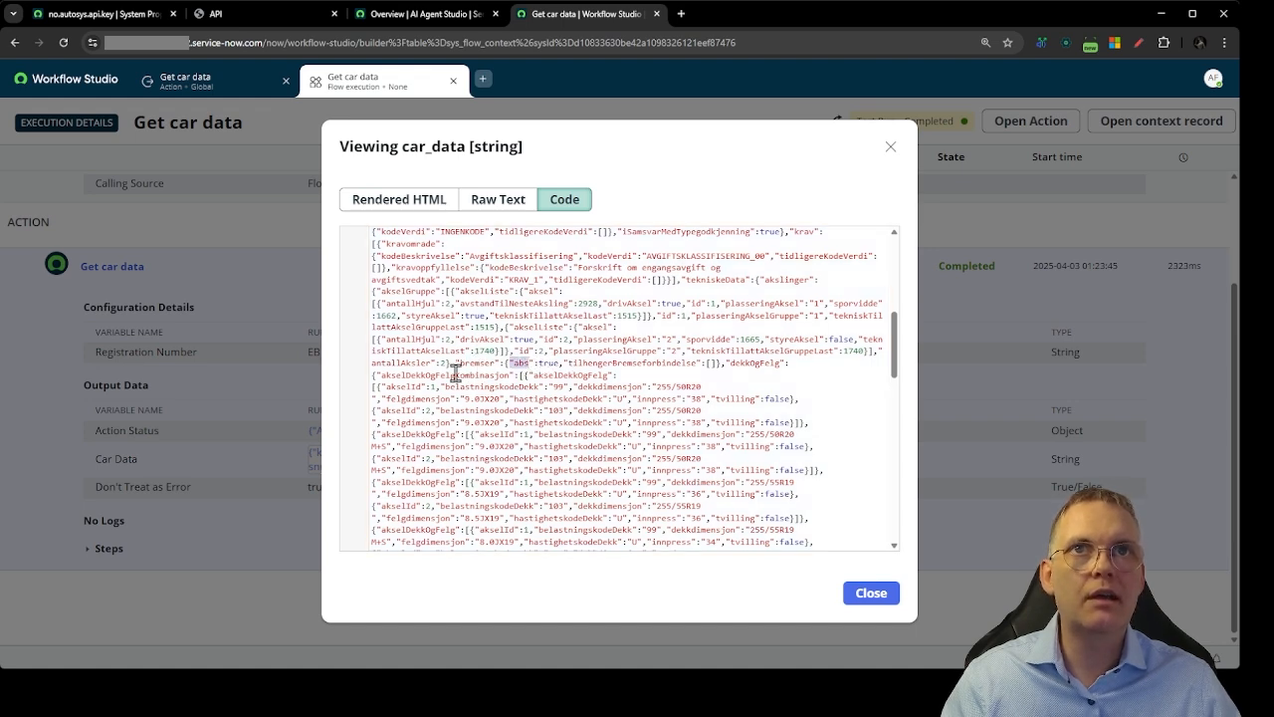
{"action": "key", "text": "ctrl+a"}
{"action": "scroll", "coordinate": [626, 364], "scroll_direction": "down", "scroll_amount": 2}
{"action": "scroll", "coordinate": [625, 365], "scroll_direction": "down", "scroll_amount": 3}
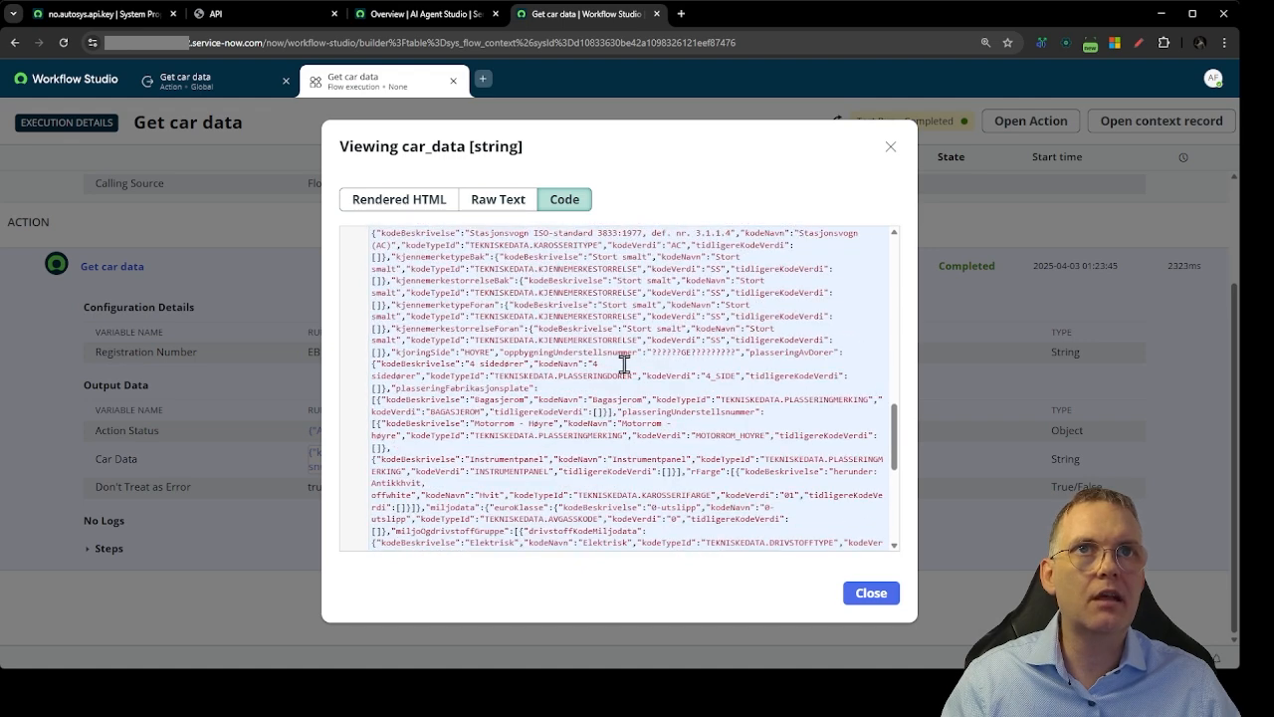
{"action": "scroll", "coordinate": [587, 332], "scroll_direction": "down", "scroll_amount": 2}
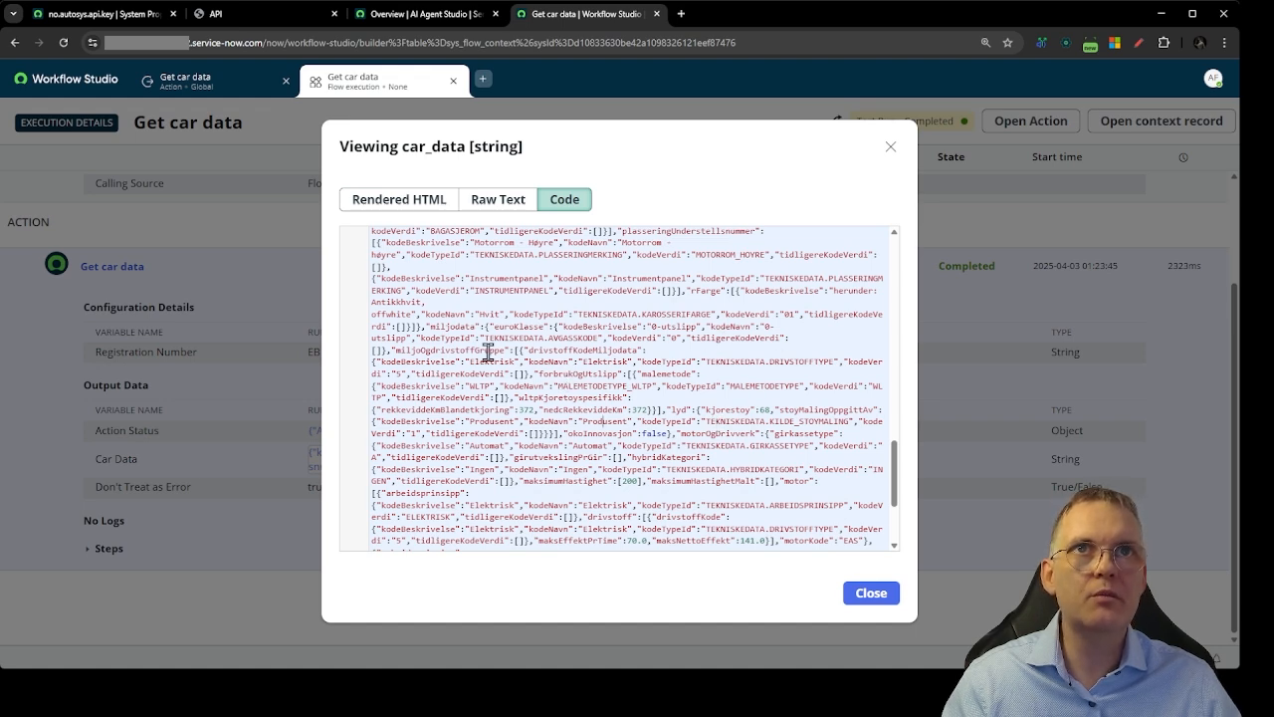
{"action": "scroll", "coordinate": [487, 351], "scroll_direction": "down", "scroll_amount": 1}
{"action": "scroll", "coordinate": [518, 341], "scroll_direction": "down", "scroll_amount": 1}
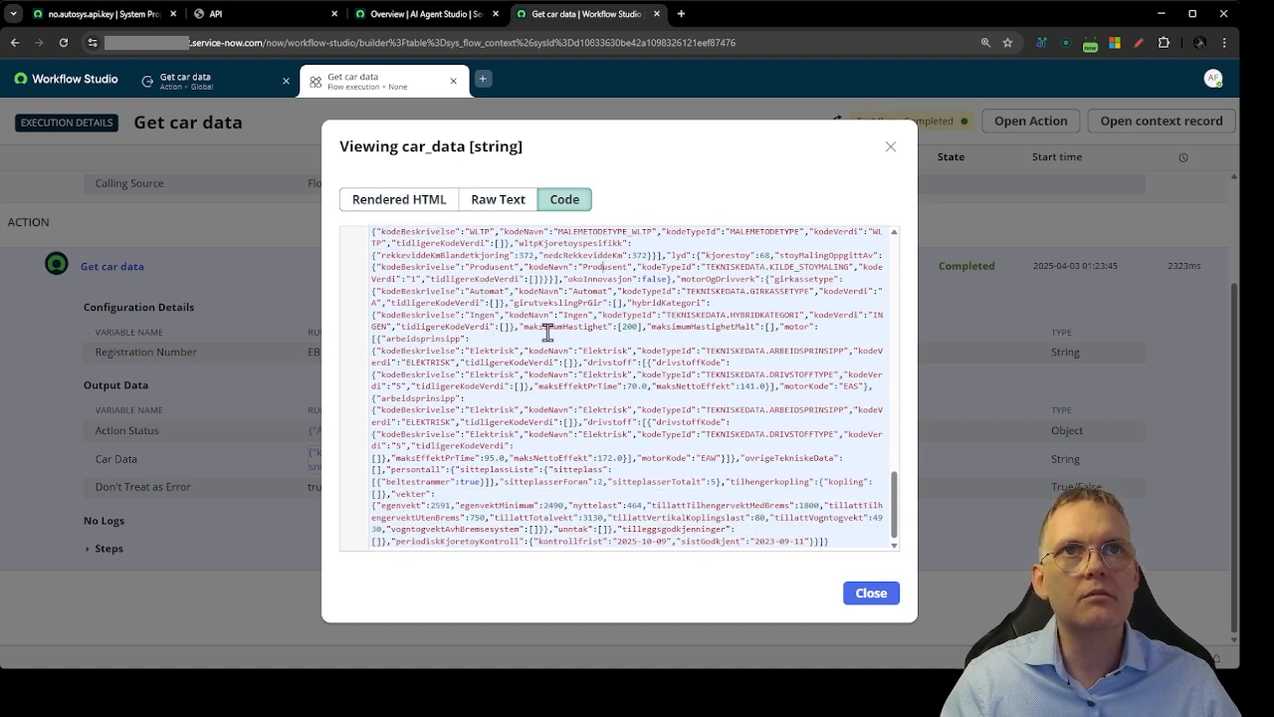
{"action": "double_click", "coordinate": [604, 375]}
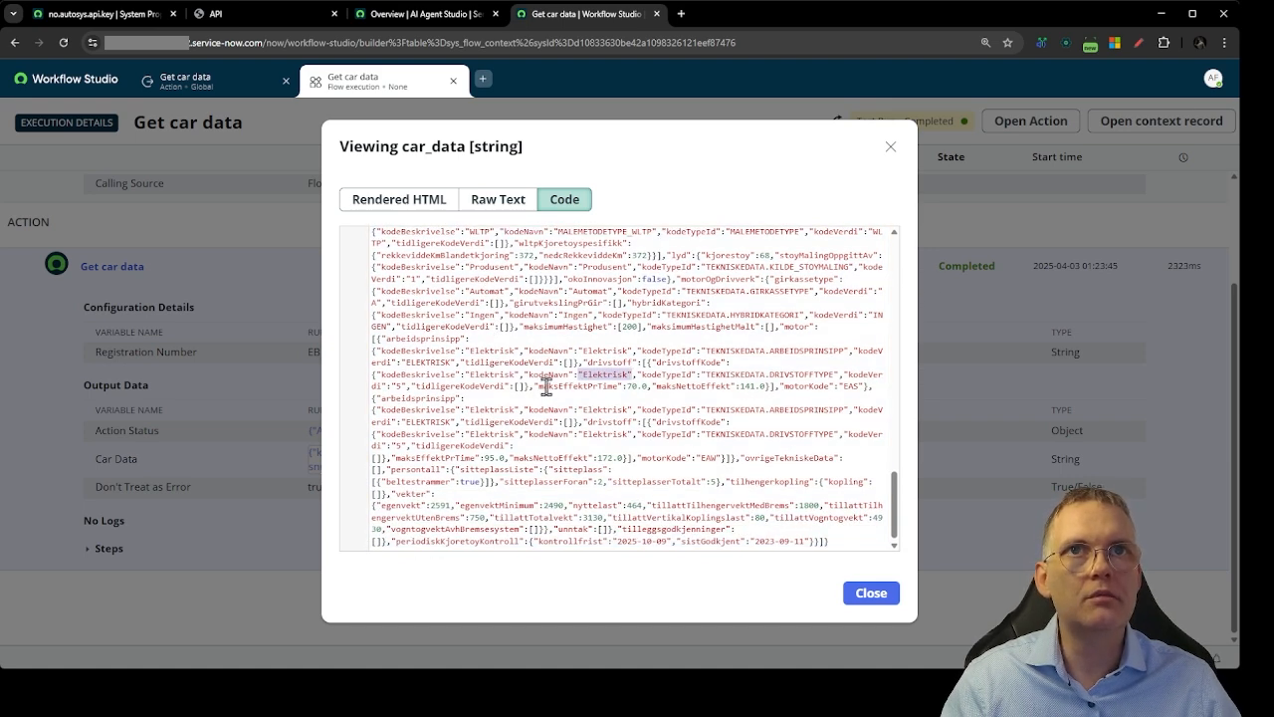
{"action": "key", "text": "ctrl+a"}
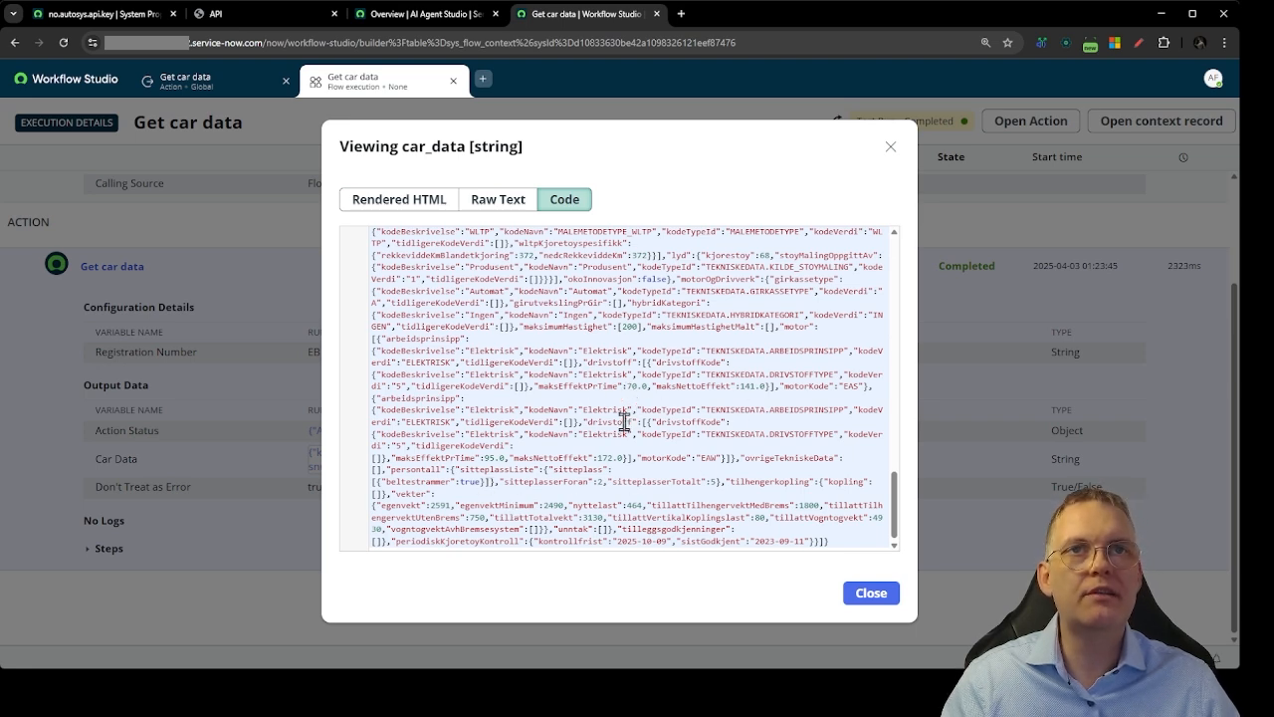
{"action": "scroll", "coordinate": [625, 420], "scroll_direction": "up", "scroll_amount": 2}
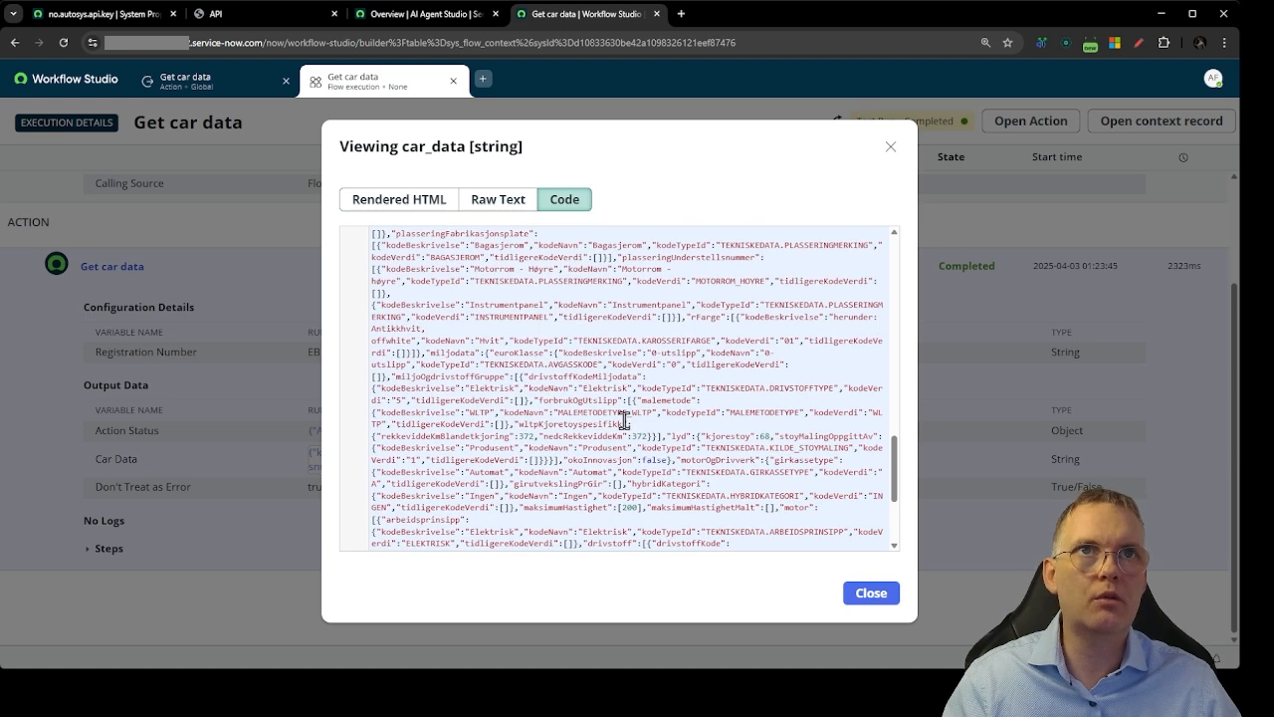
{"action": "scroll", "coordinate": [594, 413], "scroll_direction": "up", "scroll_amount": 2}
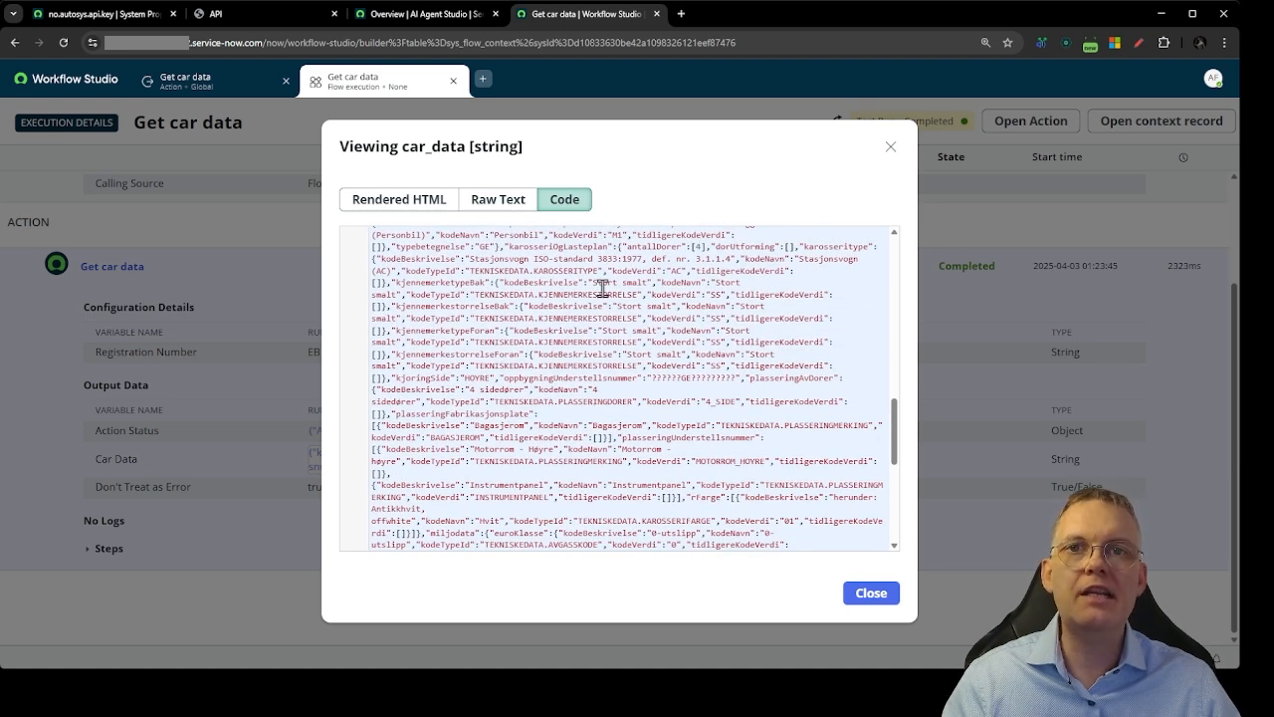
{"action": "left_click", "coordinate": [867, 594]}
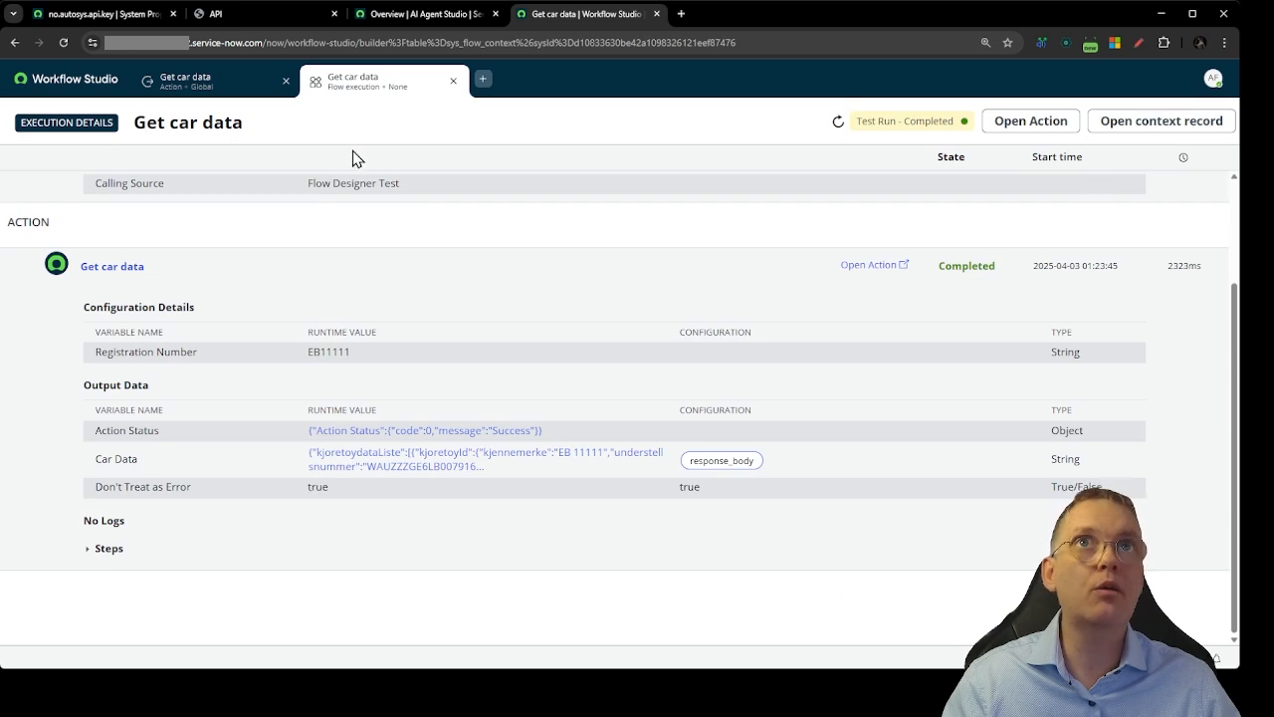
Close the execution details and the test dialog, and publish the Get car data action.
{"action": "left_click", "coordinate": [453, 81]}
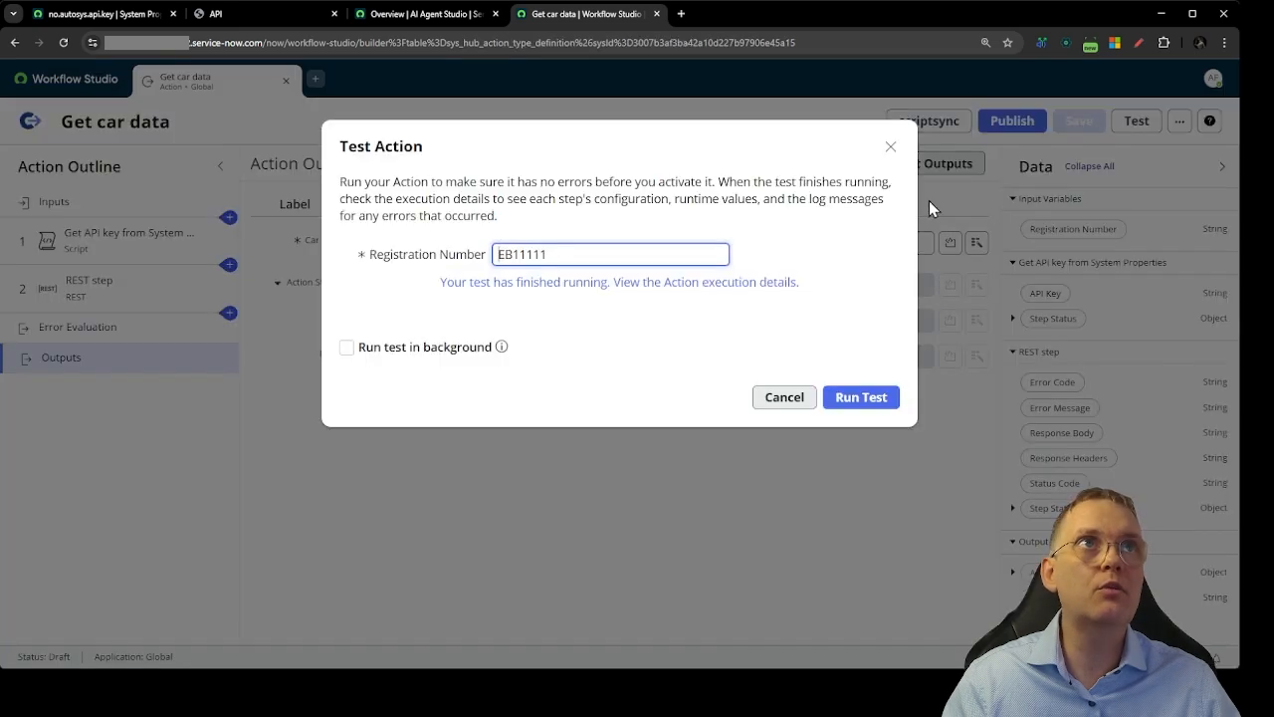
{"action": "left_click", "coordinate": [784, 398]}
{"action": "left_click", "coordinate": [1012, 122]}
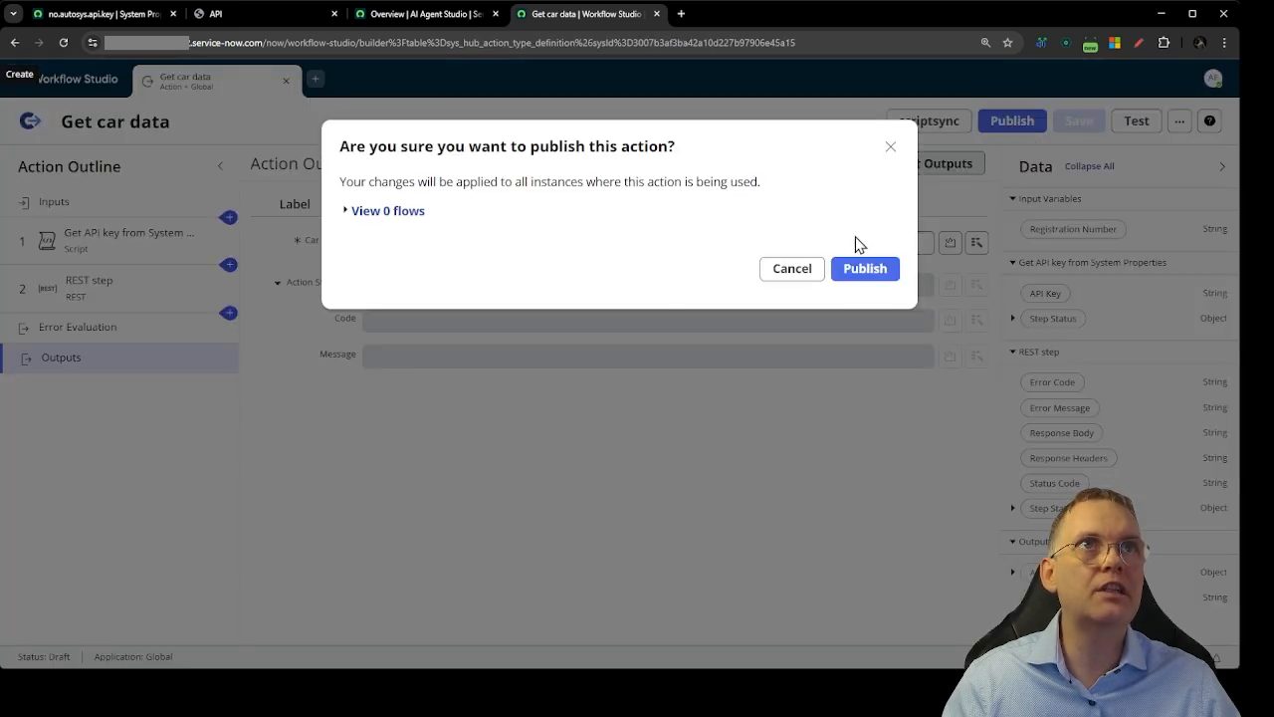
{"action": "left_click", "coordinate": [864, 271]}
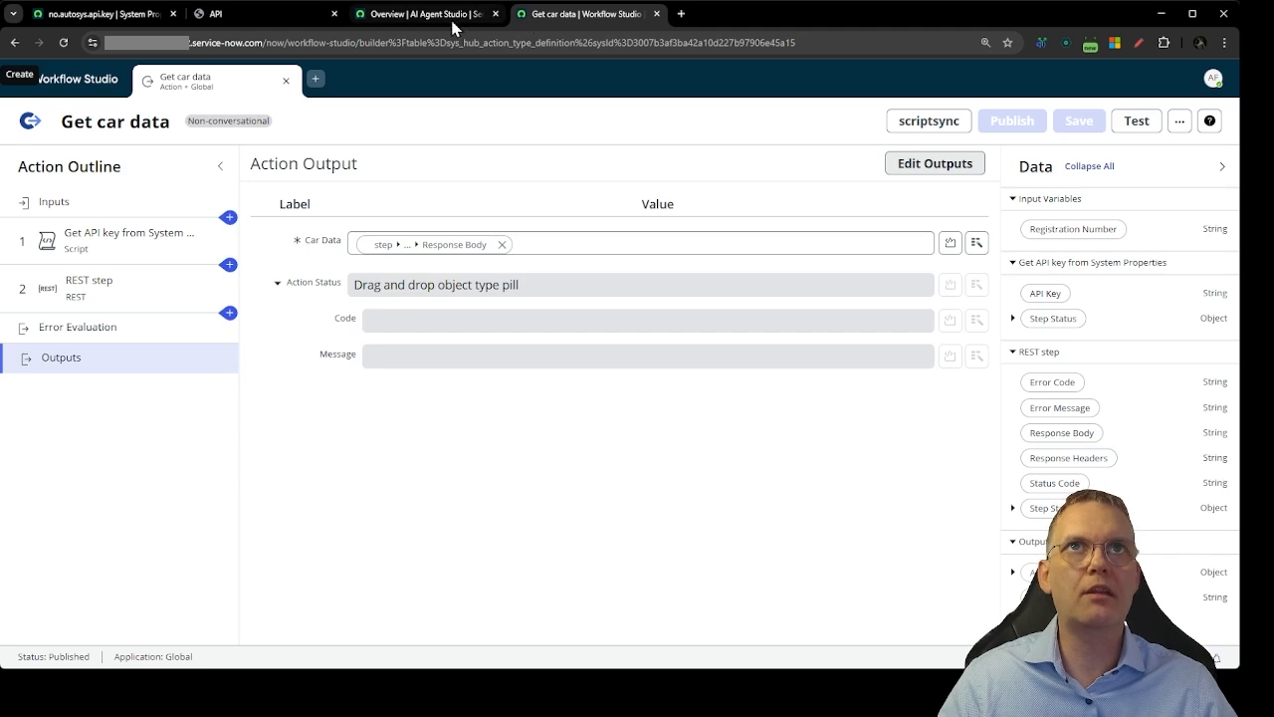
Return to the Car data retrieval agent's setup and start adding a flow action tool named Get Car Data.
{"action": "left_click", "coordinate": [418, 15]}
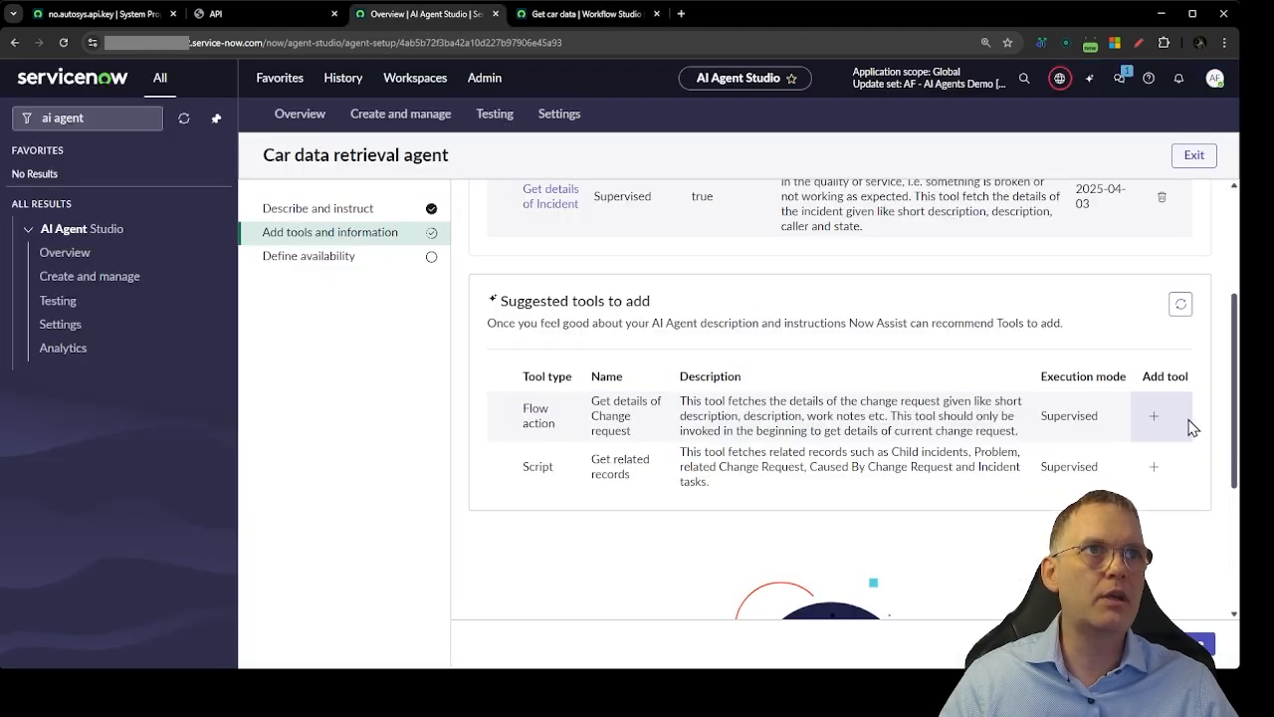
{"action": "scroll", "coordinate": [1053, 401], "scroll_direction": "down", "scroll_amount": 3}
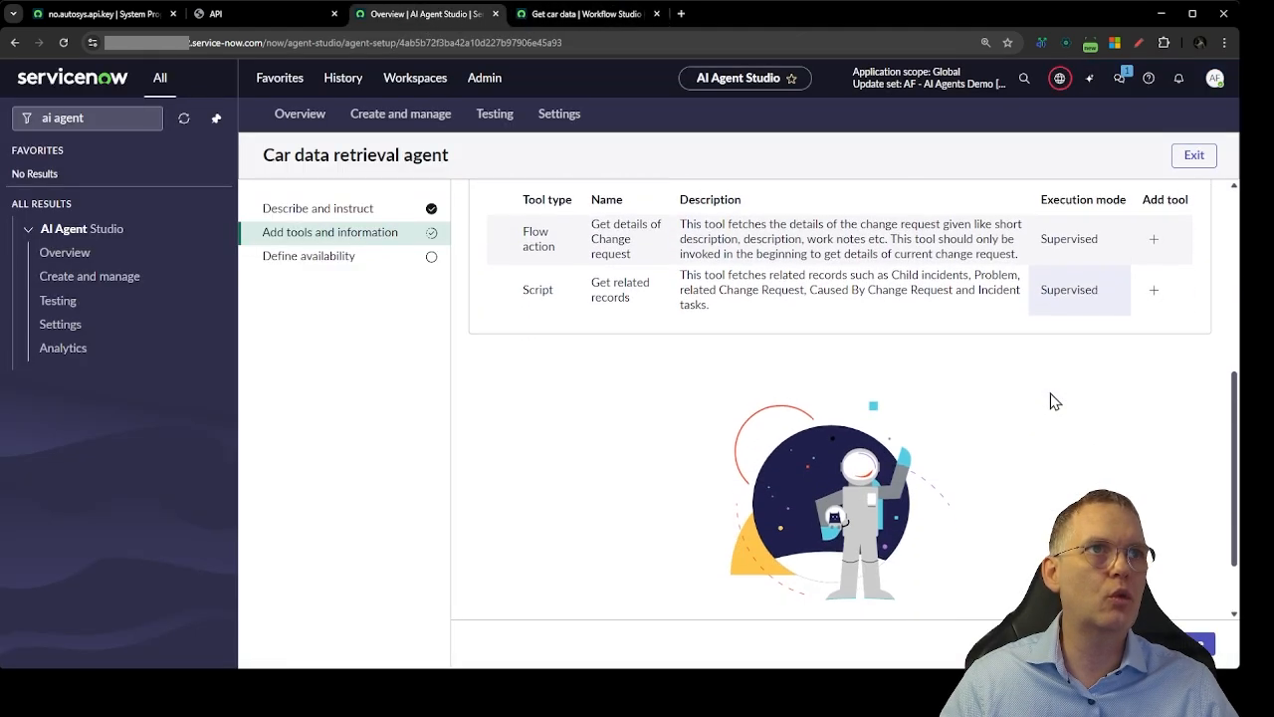
{"action": "scroll", "coordinate": [1053, 402], "scroll_direction": "up", "scroll_amount": 5}
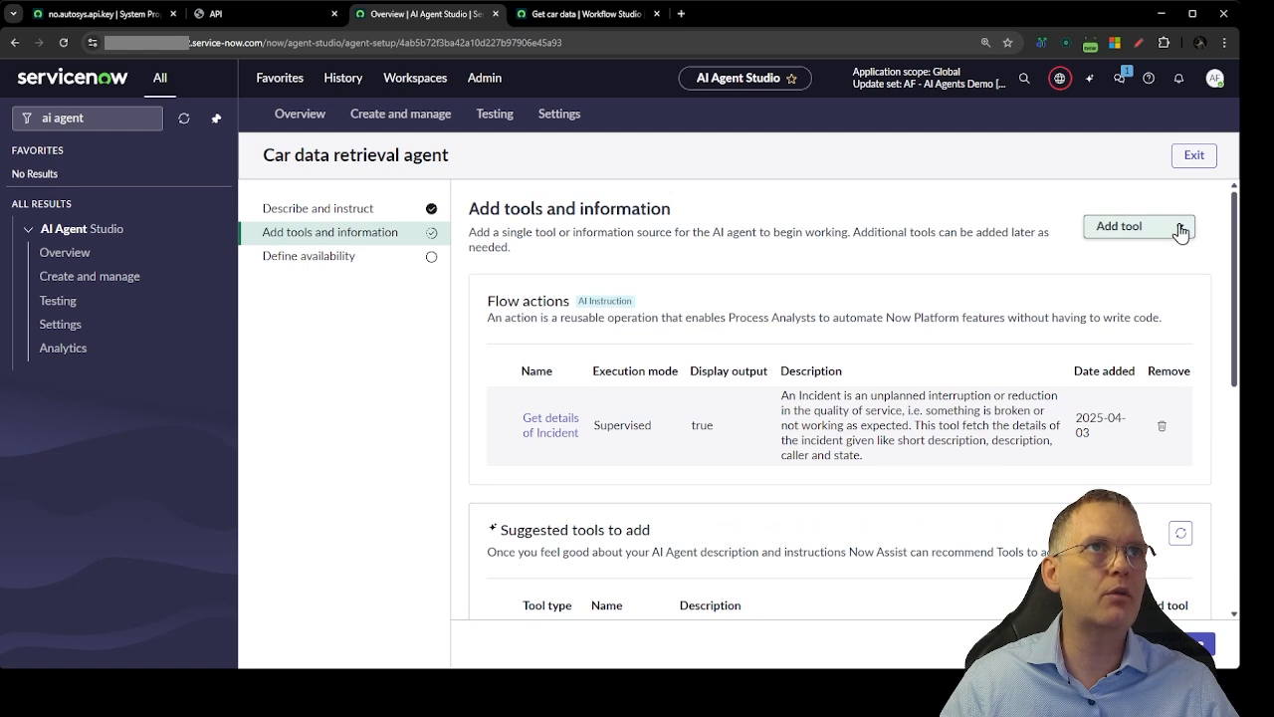
{"action": "left_click", "coordinate": [1182, 231]}
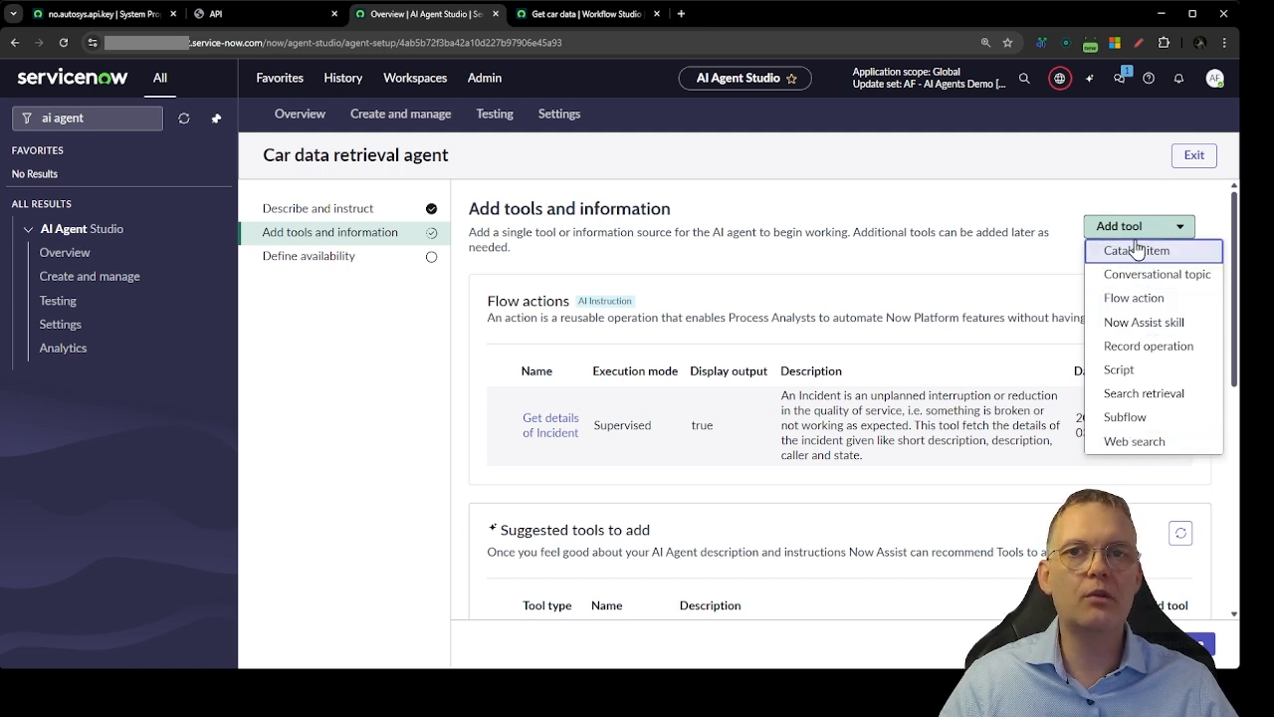
{"action": "left_click", "coordinate": [1153, 297]}
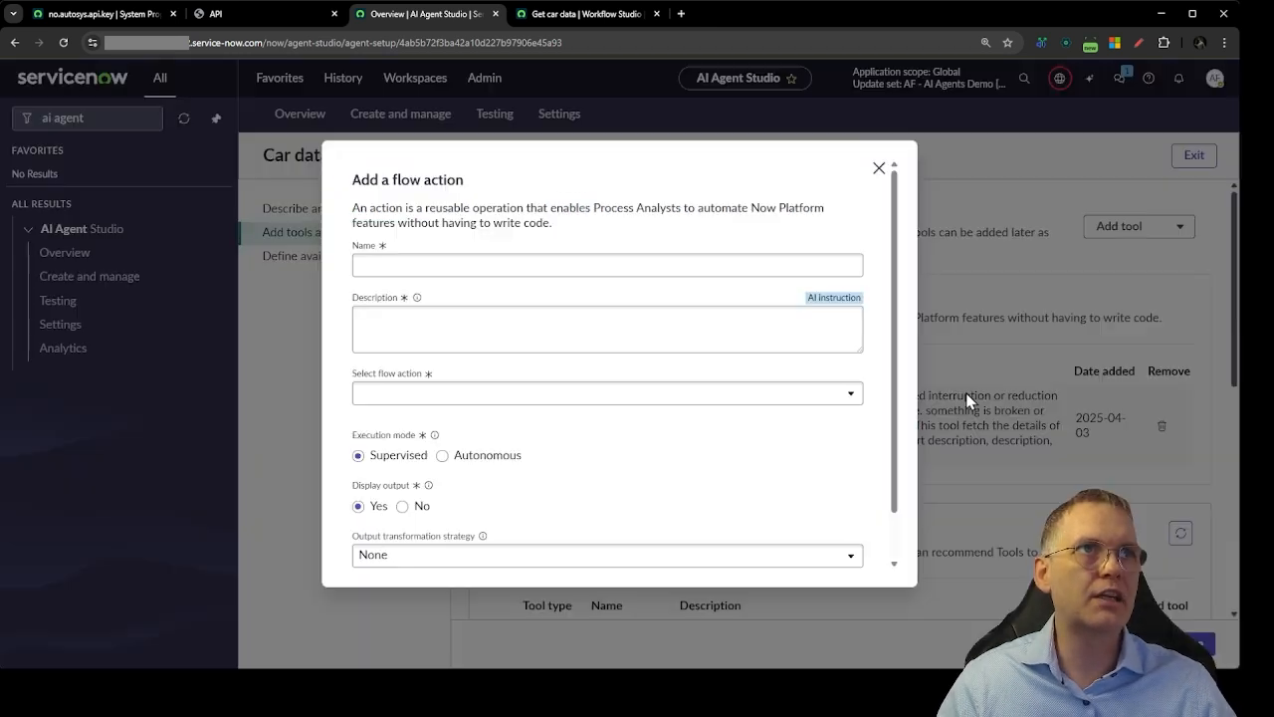
{"action": "left_click", "coordinate": [443, 264]}
{"action": "type", "text": "Get Car "}
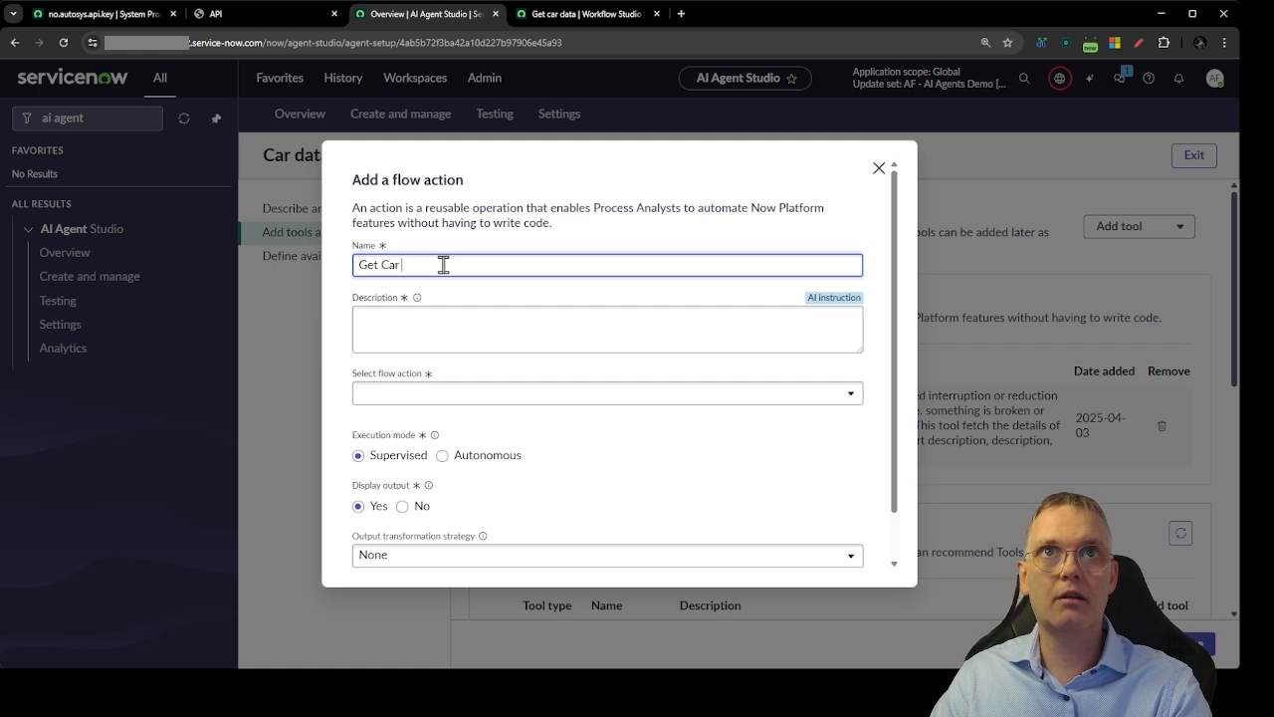
{"action": "type", "text": "Day"}
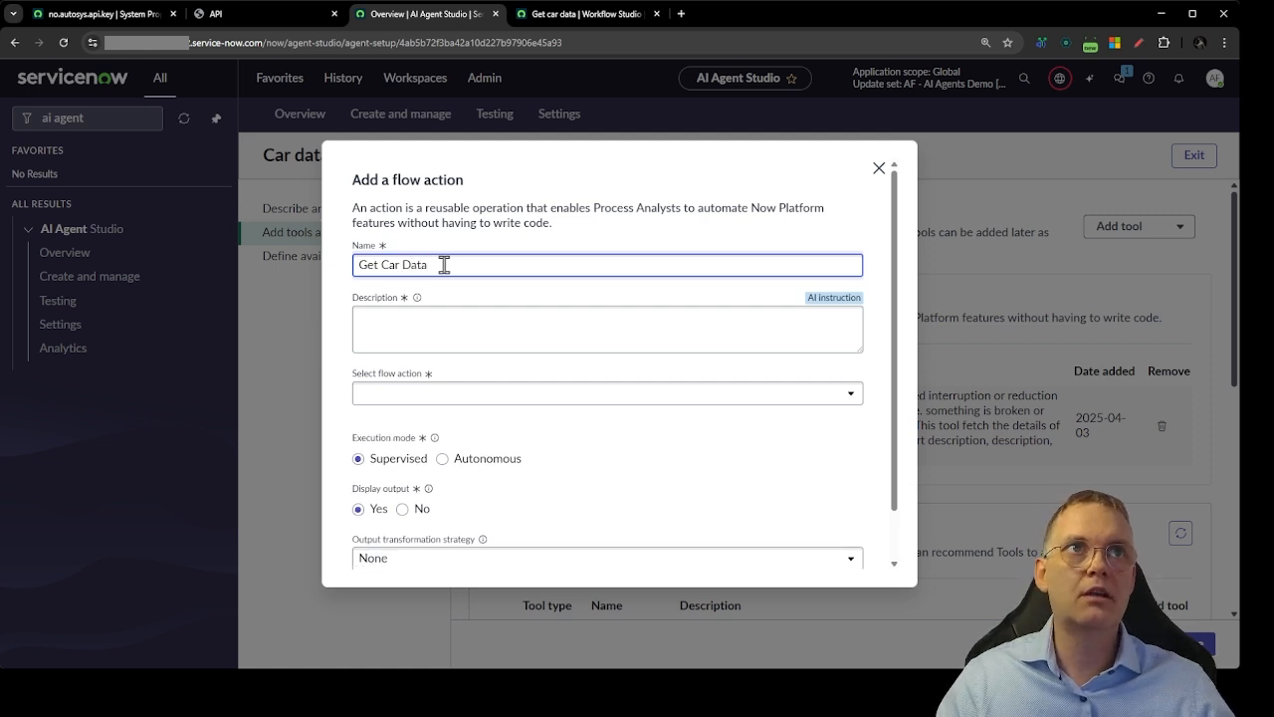
Describe the tool as "Send the car registration number as input for the Flow, and retrieve all data as JSON".
{"action": "left_click", "coordinate": [478, 333]}
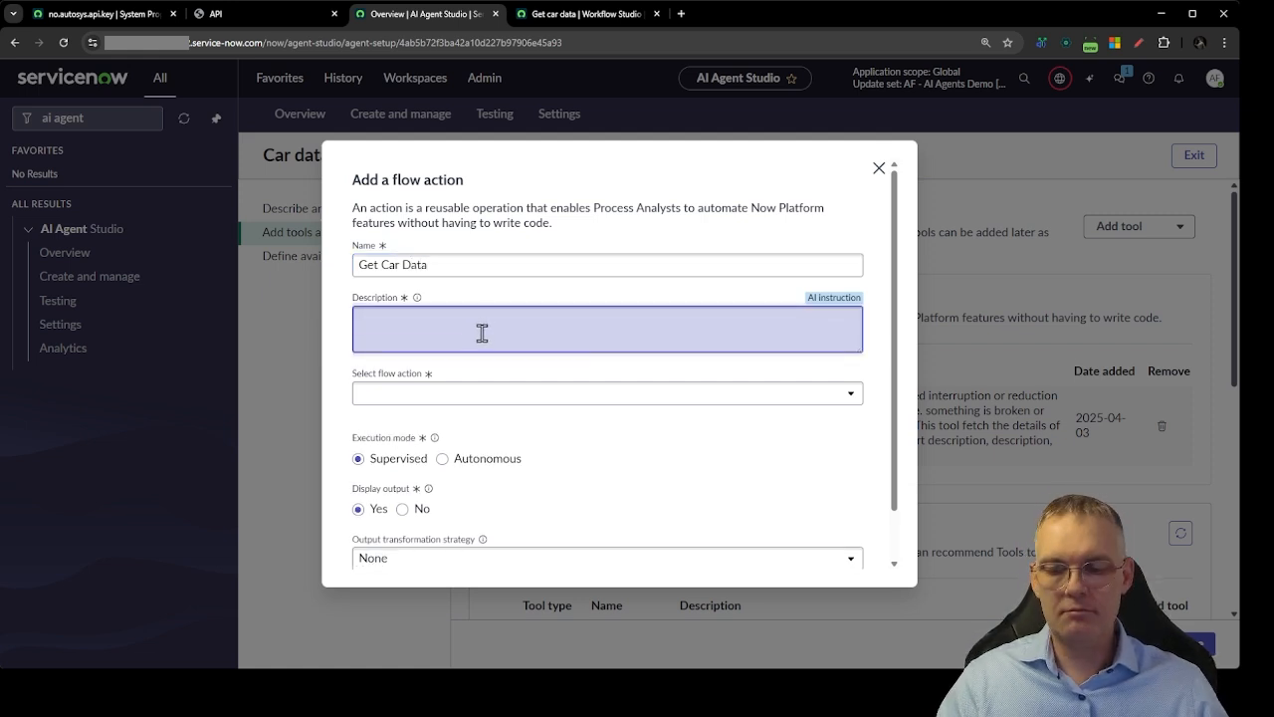
{"action": "type", "text": "Send th"}
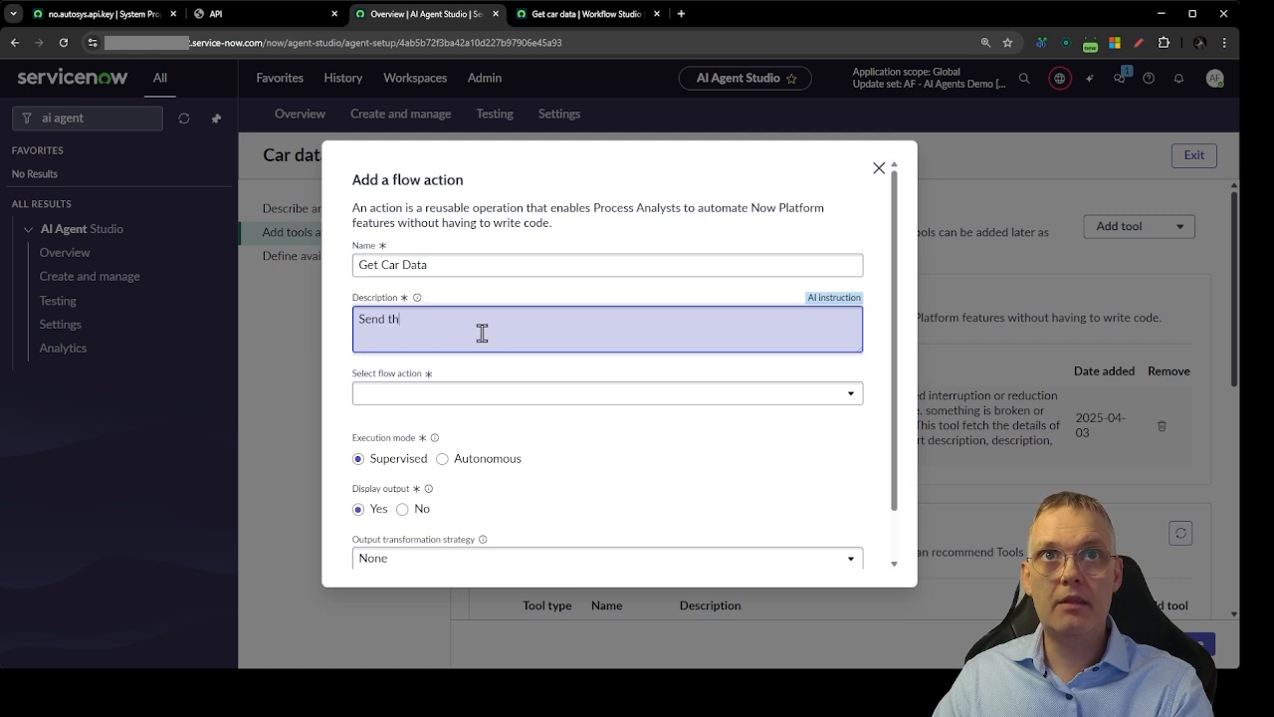
{"action": "type", "text": "e car re"}
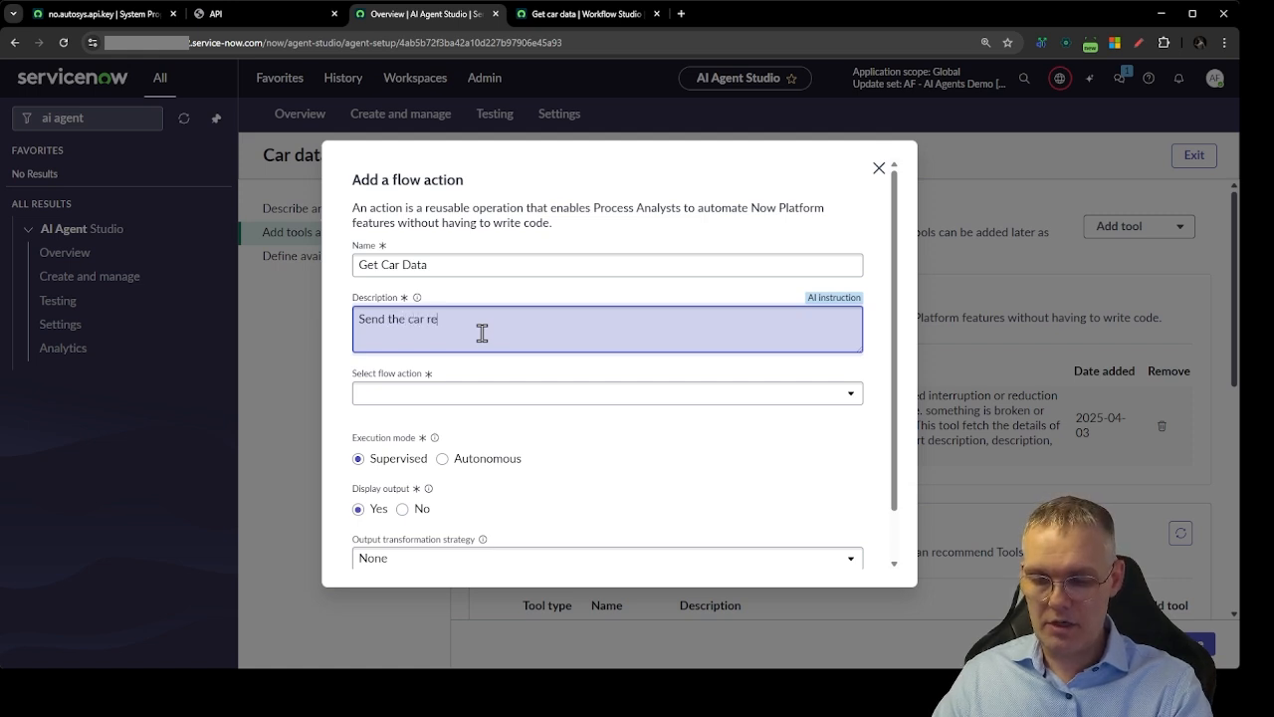
{"action": "type", "text": "gistration number"}
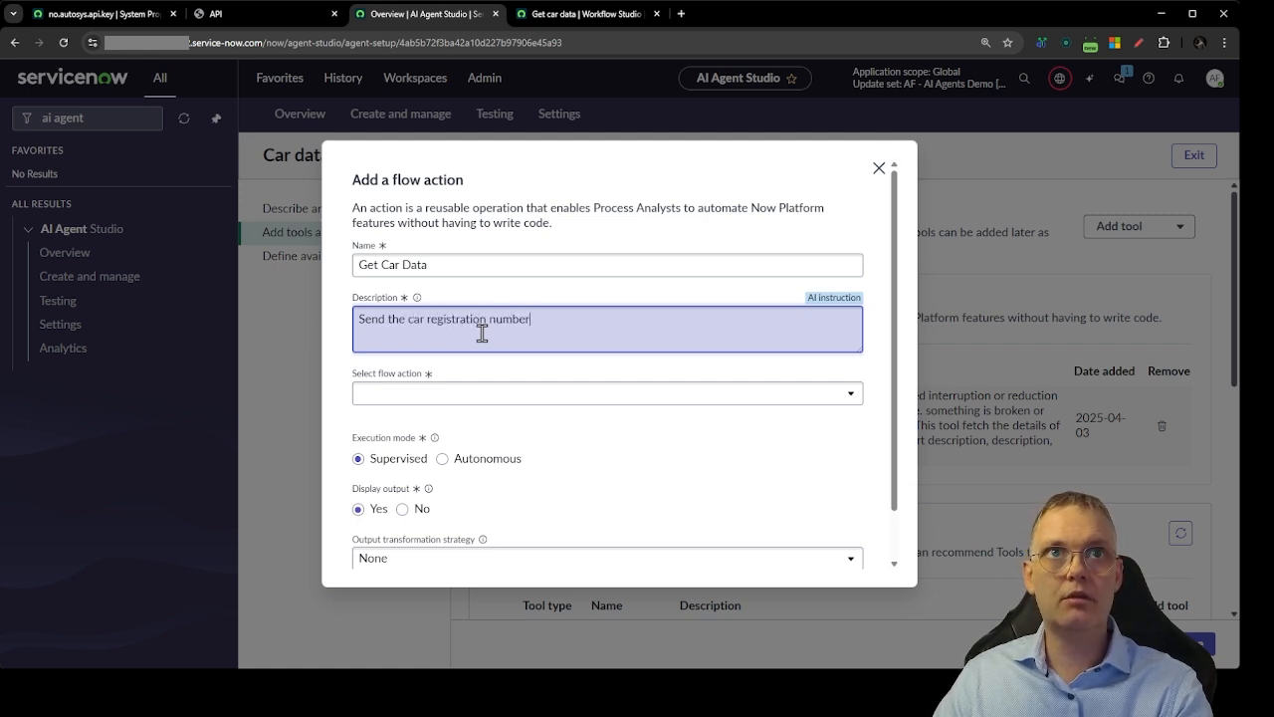
{"action": "type", "text": " as input fo"}
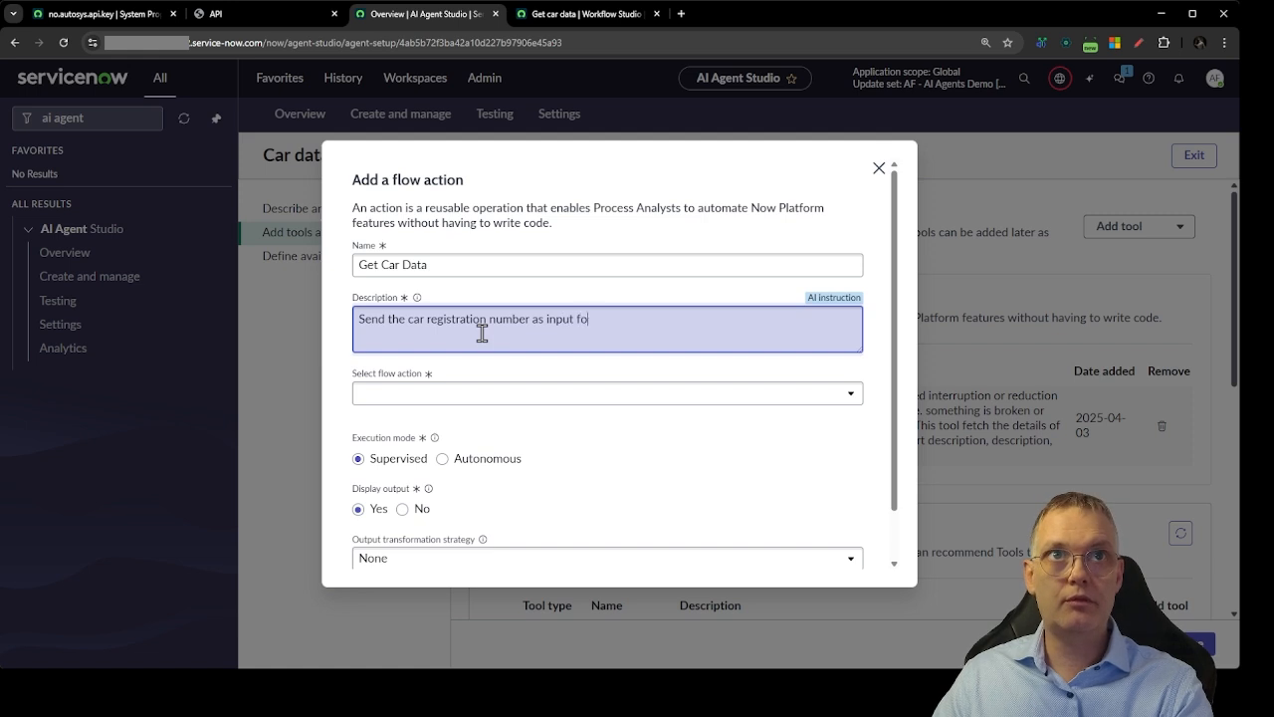
{"action": "type", "text": "r the Flow, and "}
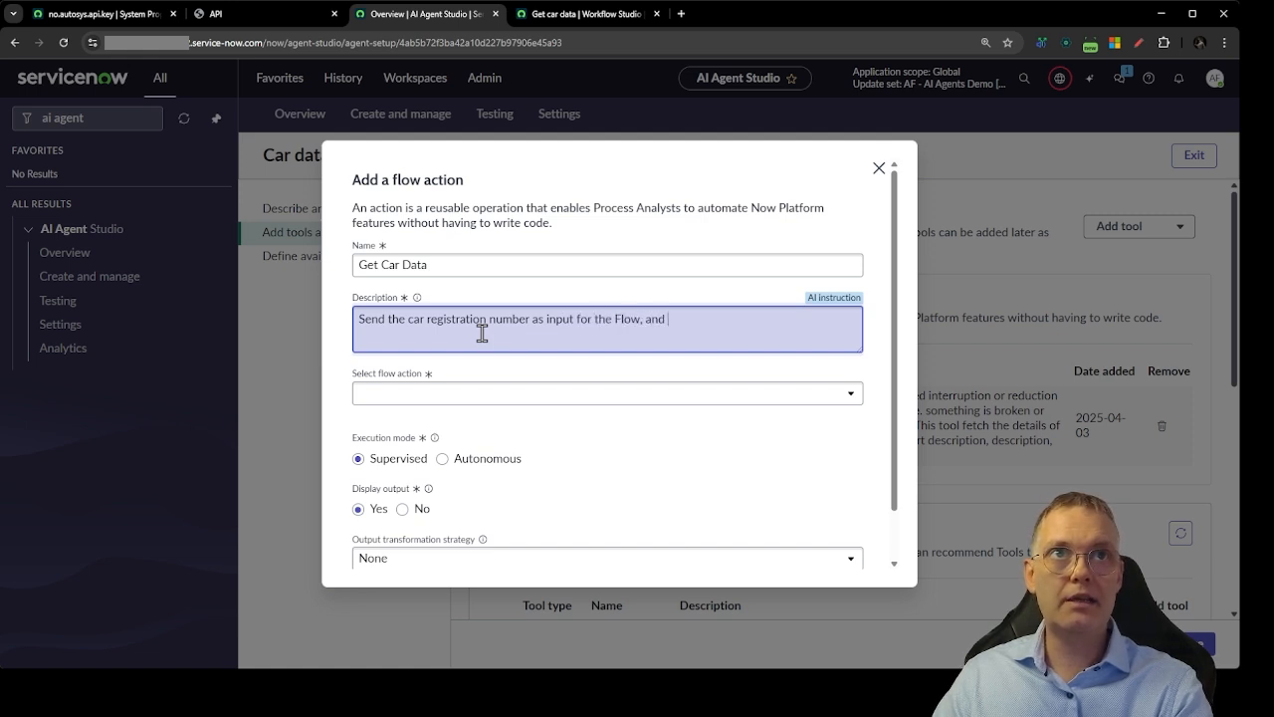
{"action": "type", "text": "retrieve all data"}
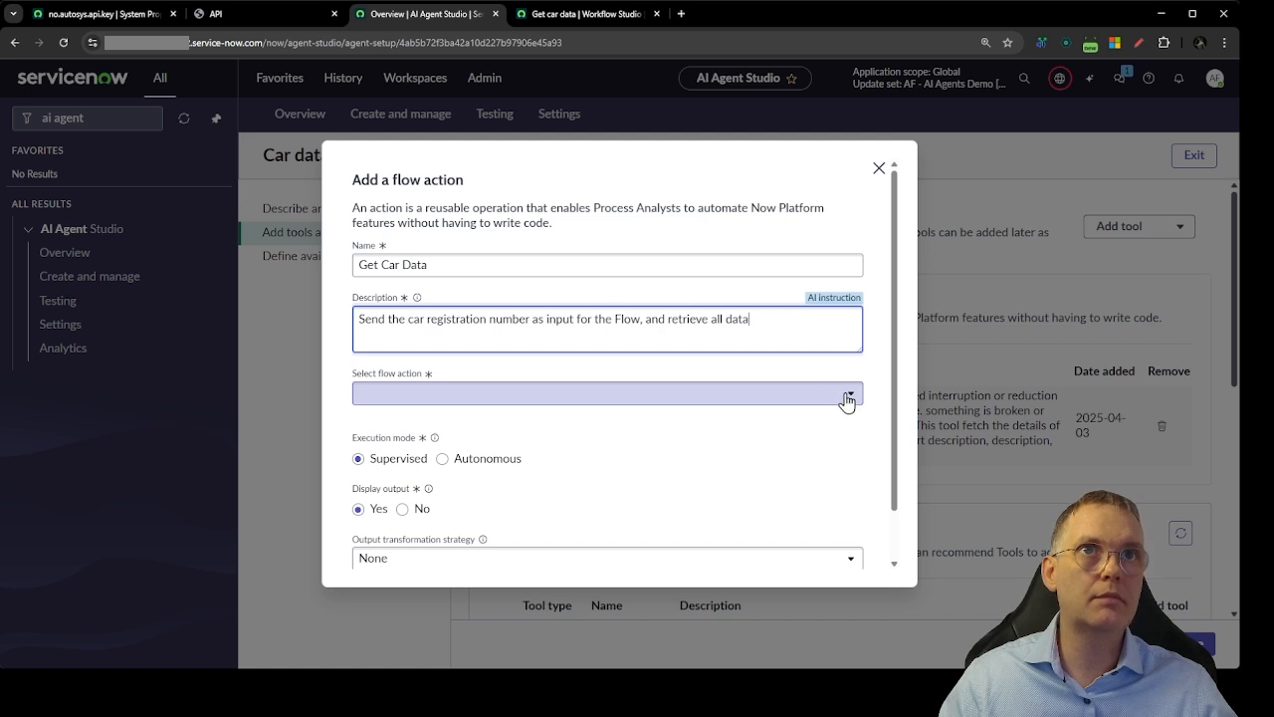
{"action": "mouse_move", "coordinate": [418, 302]}
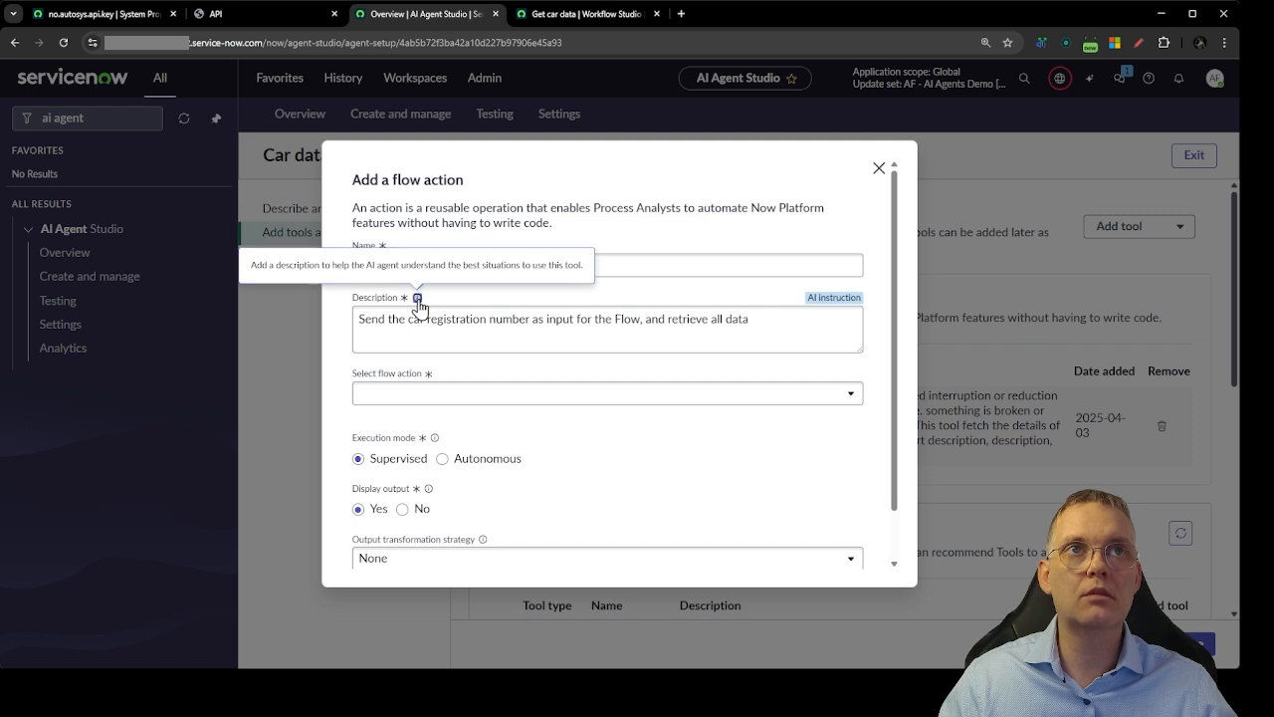
{"action": "left_click", "coordinate": [788, 319]}
{"action": "type", "text": "as JSON"}
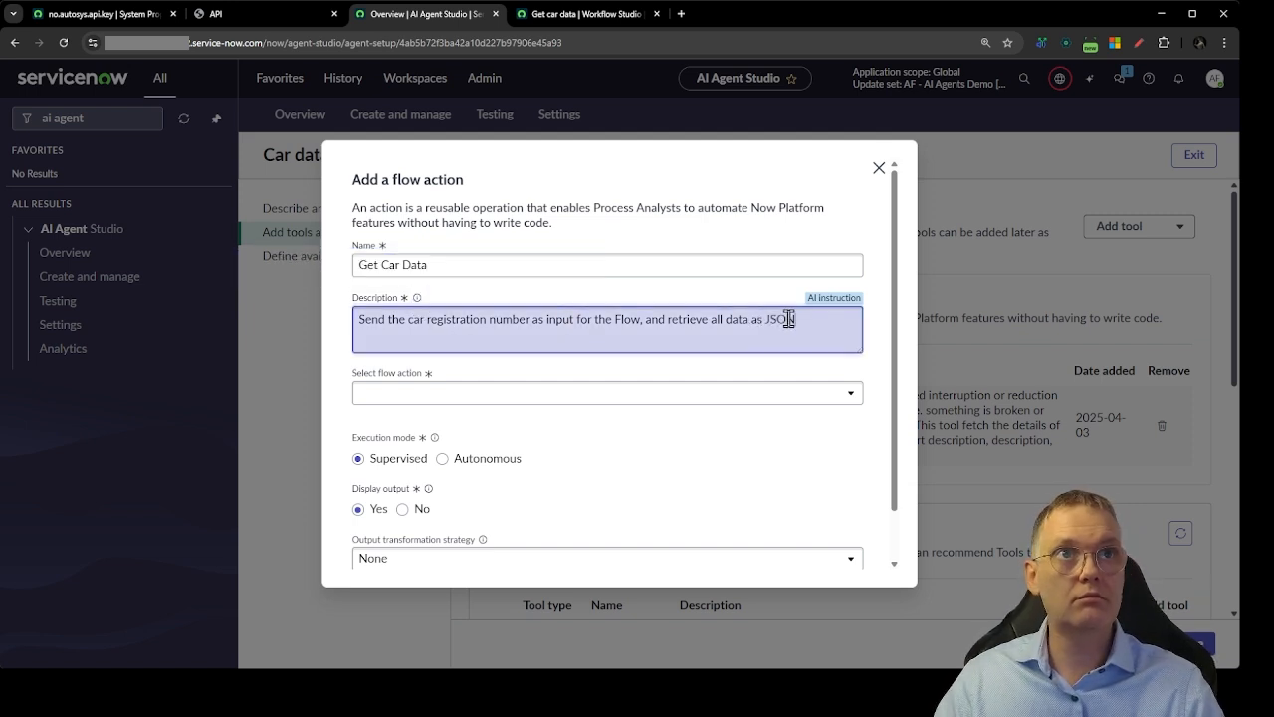
Search the flow actions for "get car" and select Get car data for the tool.
{"action": "left_click", "coordinate": [828, 401]}
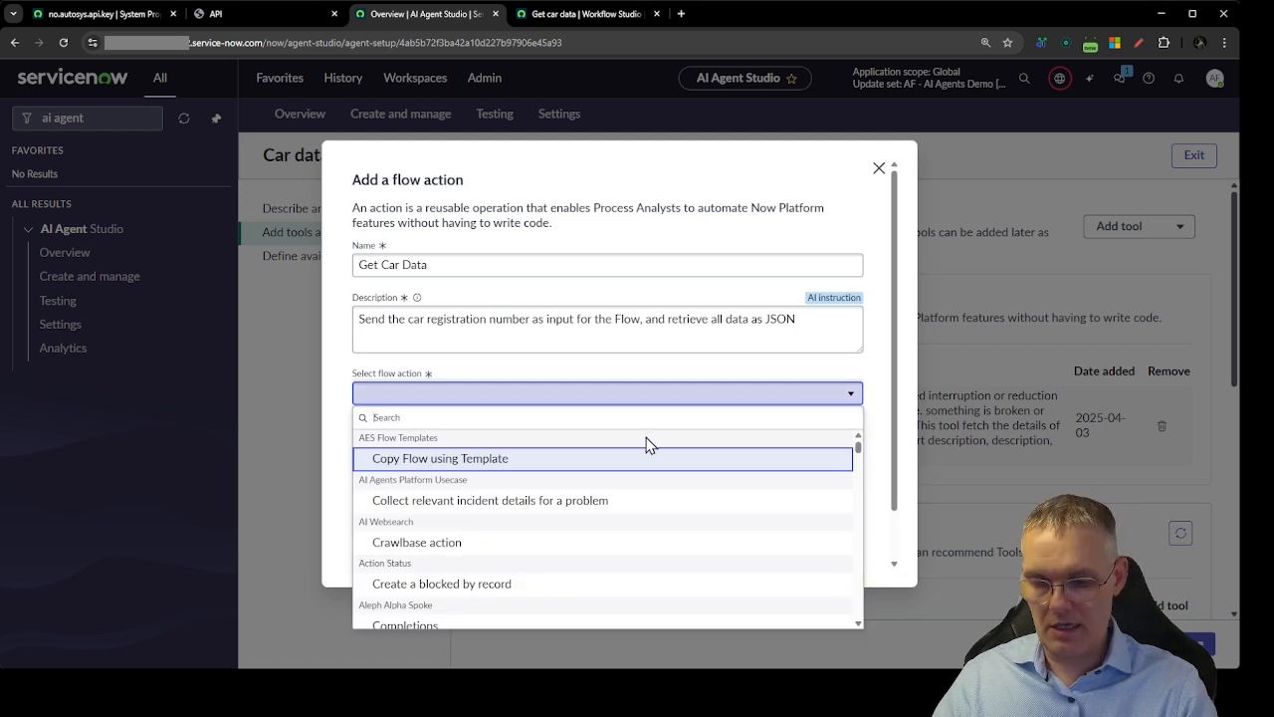
{"action": "type", "text": "get car"}
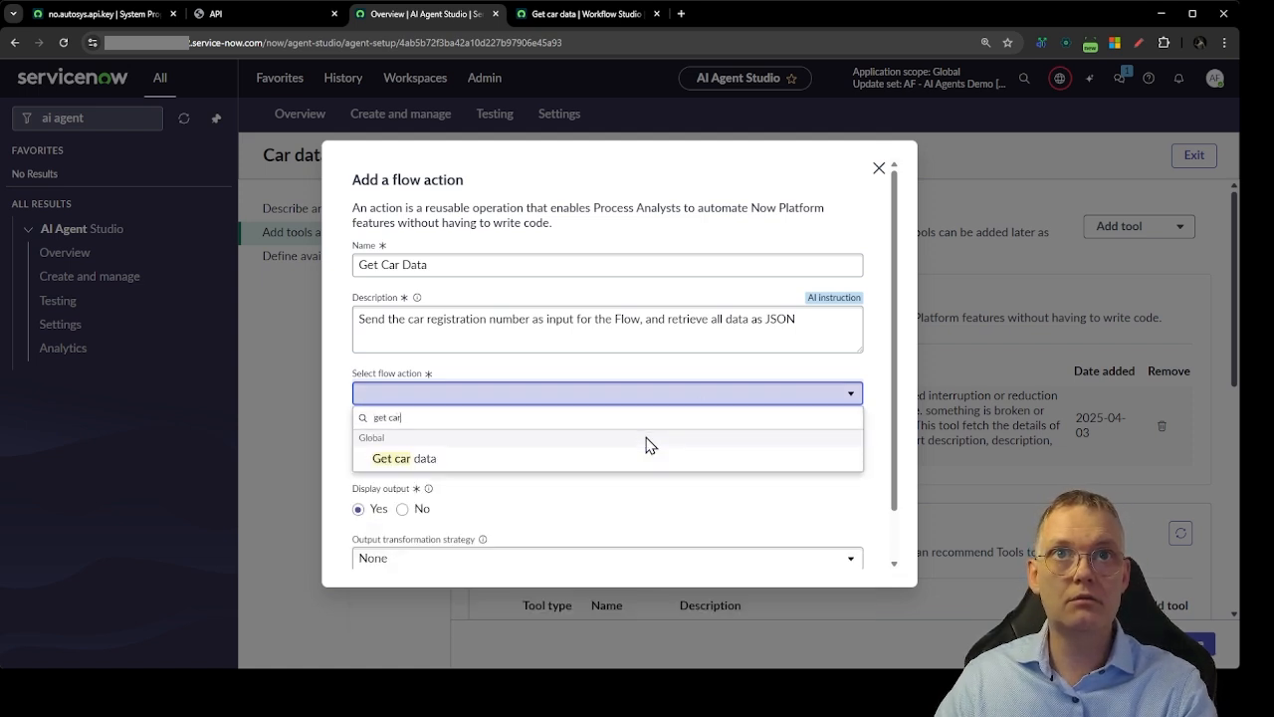
{"action": "left_click", "coordinate": [390, 460]}
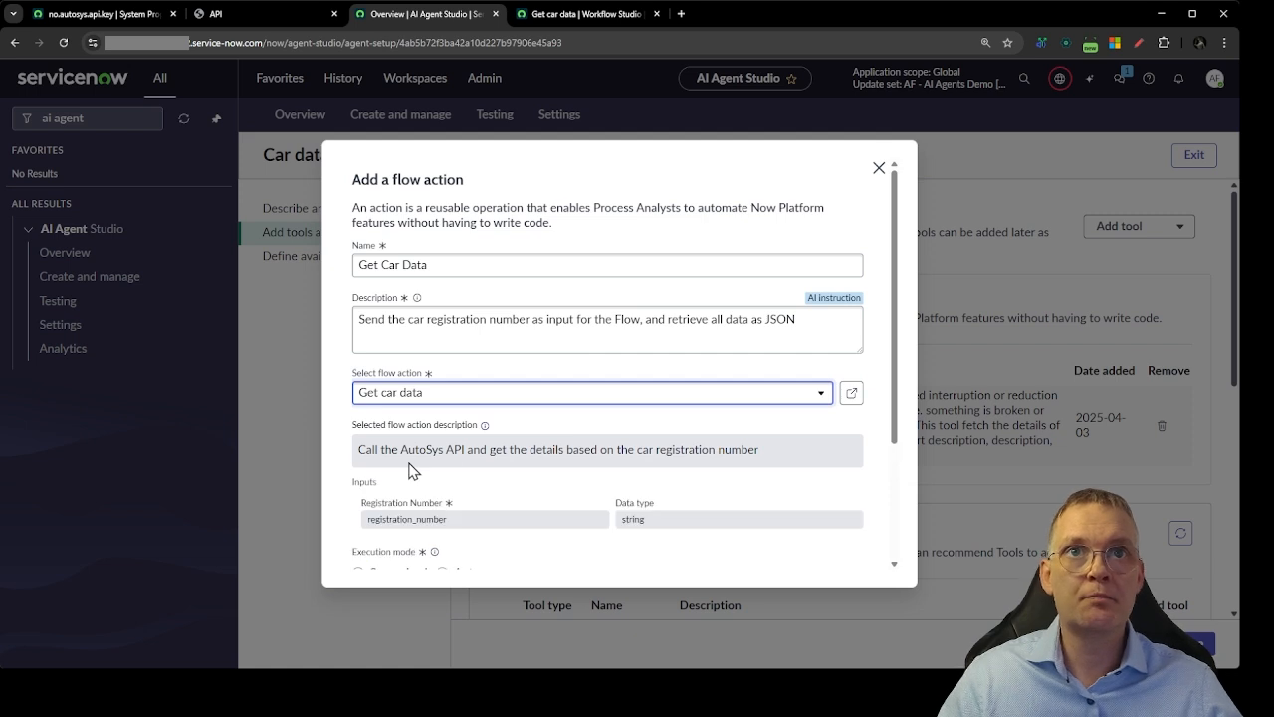
Set the tool's execution mode to Autonomous and its display output to No.
{"action": "scroll", "coordinate": [618, 433], "scroll_direction": "down", "scroll_amount": 3}
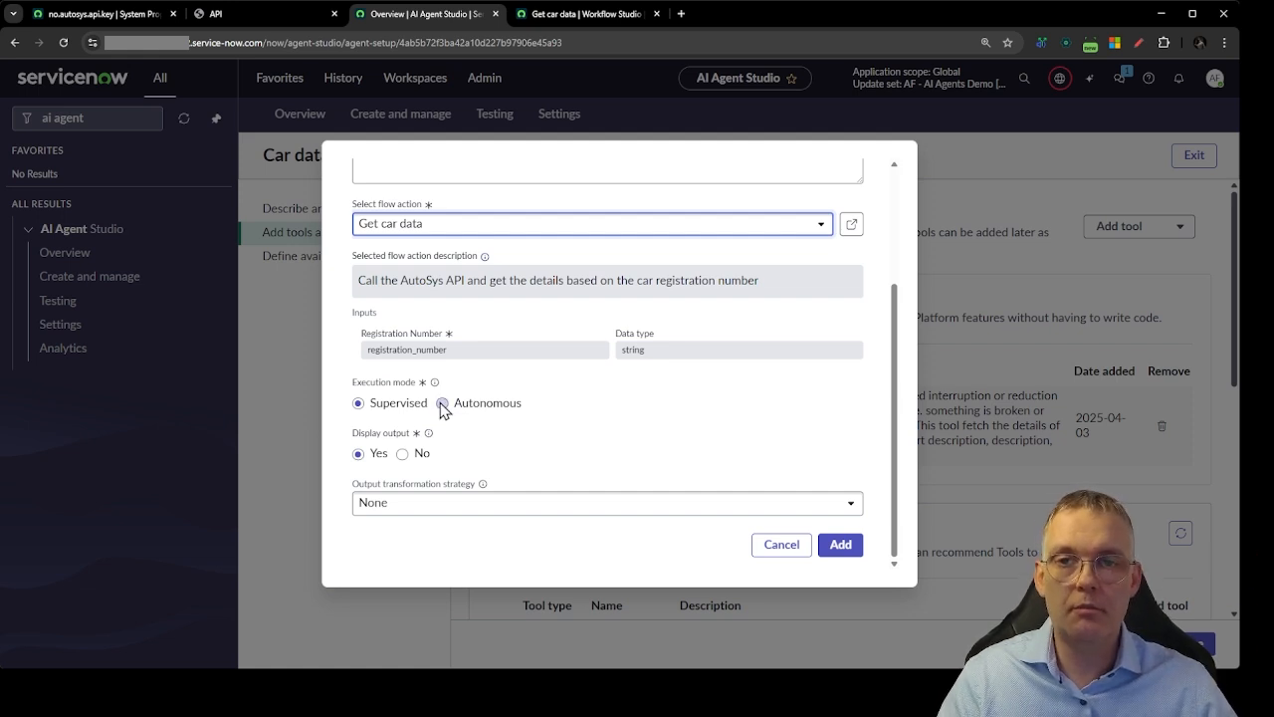
{"action": "left_click", "coordinate": [442, 405]}
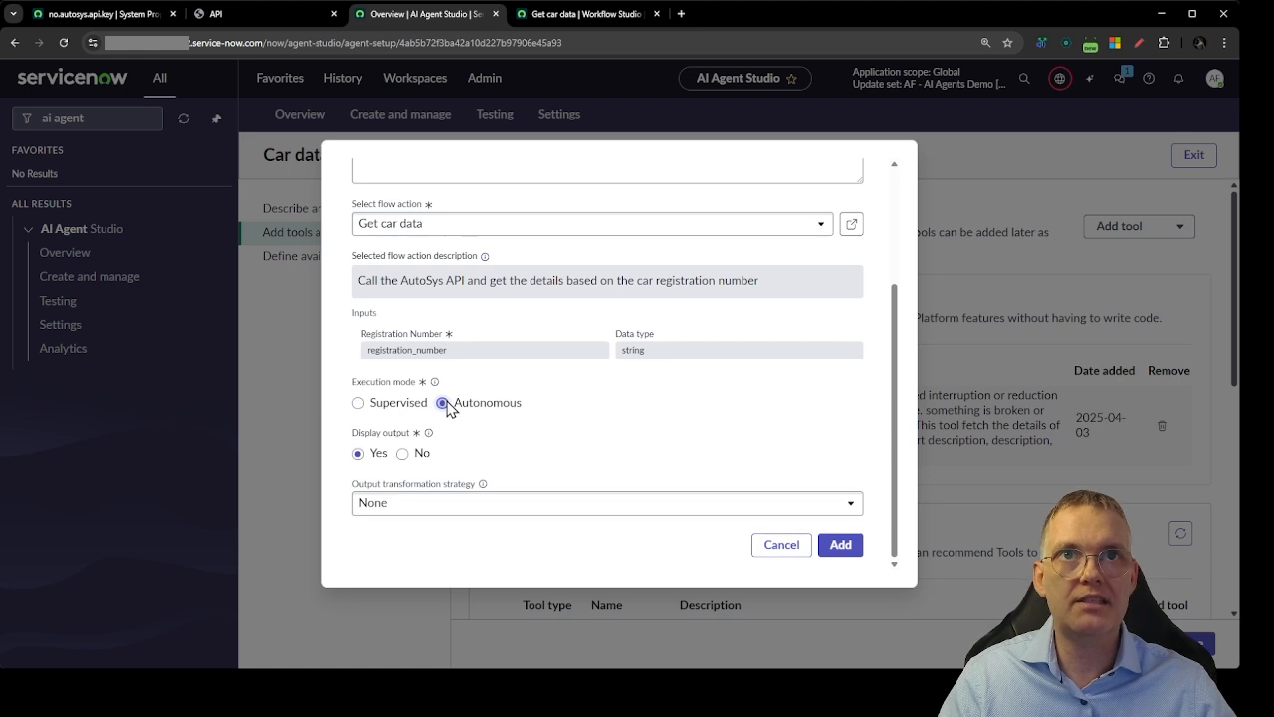
{"action": "mouse_move", "coordinate": [429, 435]}
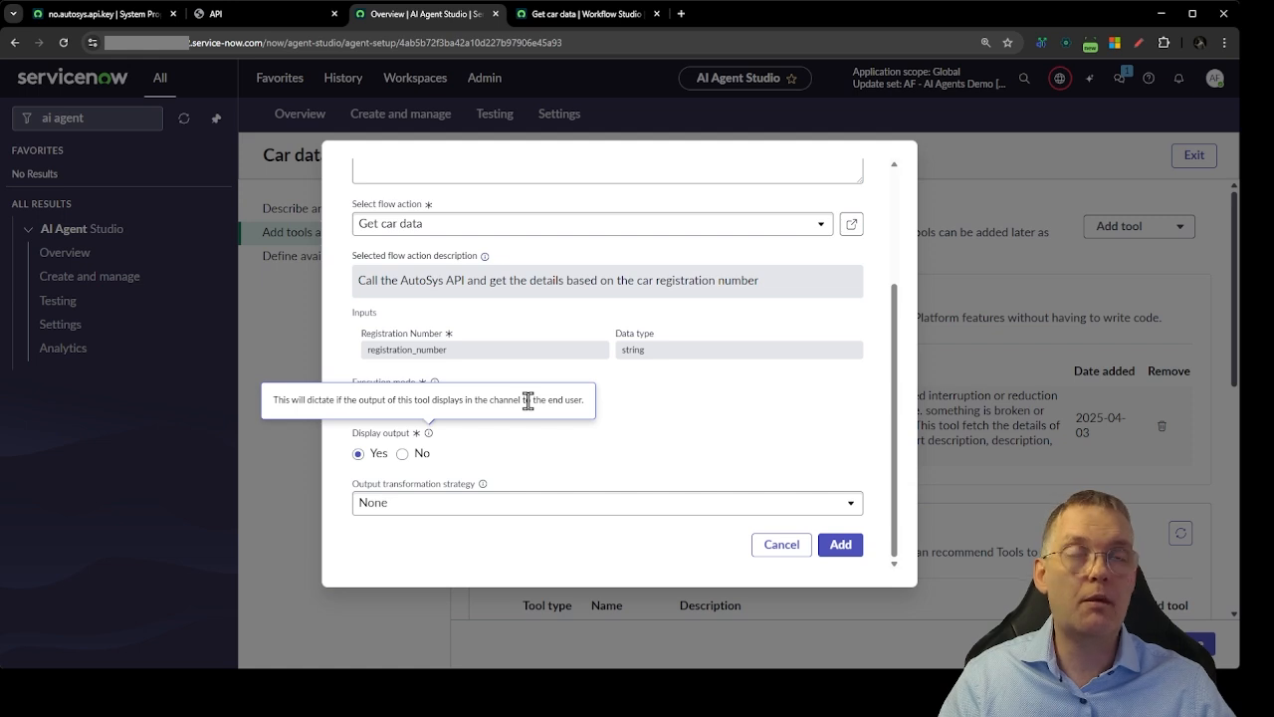
{"action": "left_click", "coordinate": [414, 456]}
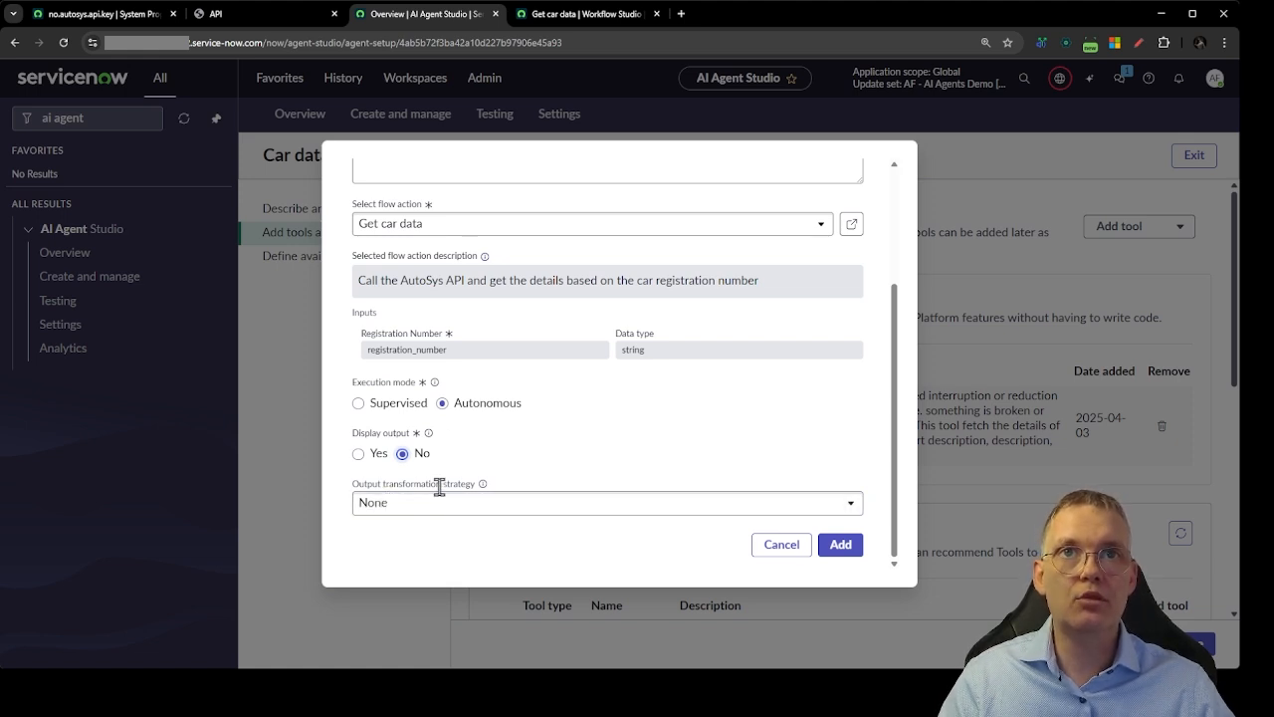
Set the output transformation strategy to Paraphrase and add the flow action to the agent.
{"action": "mouse_move", "coordinate": [481, 488]}
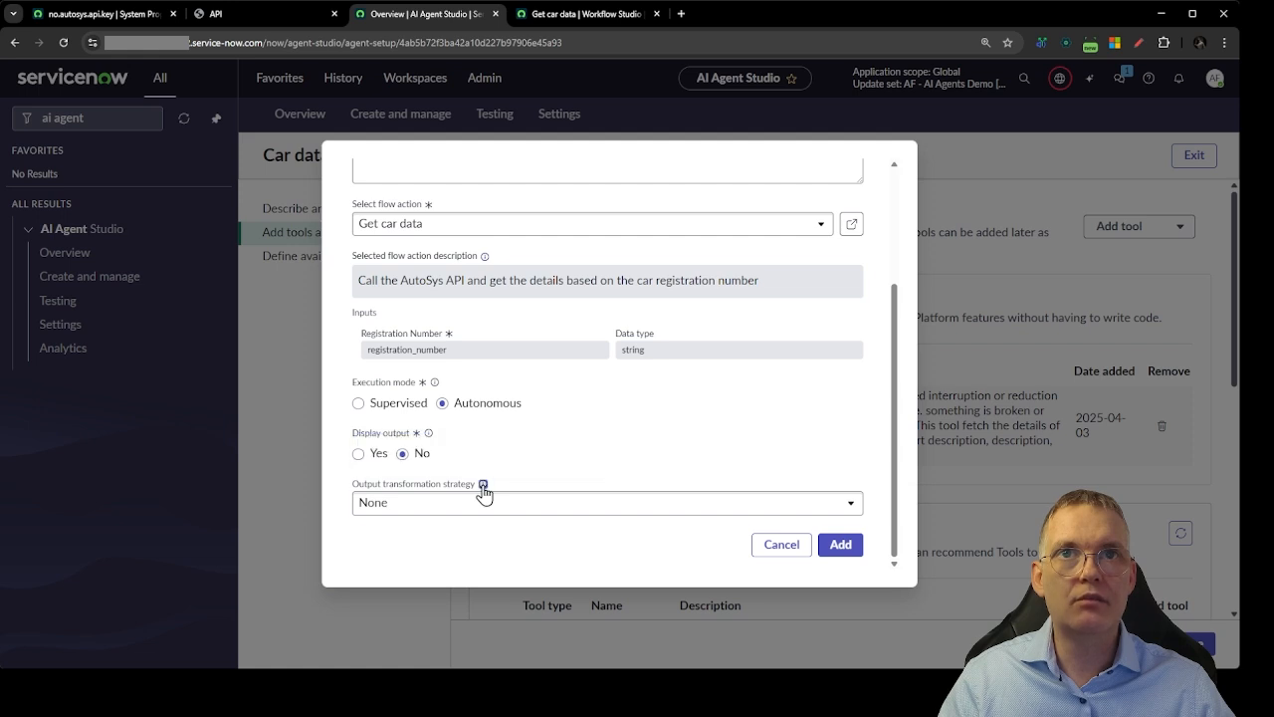
{"action": "left_click", "coordinate": [486, 503]}
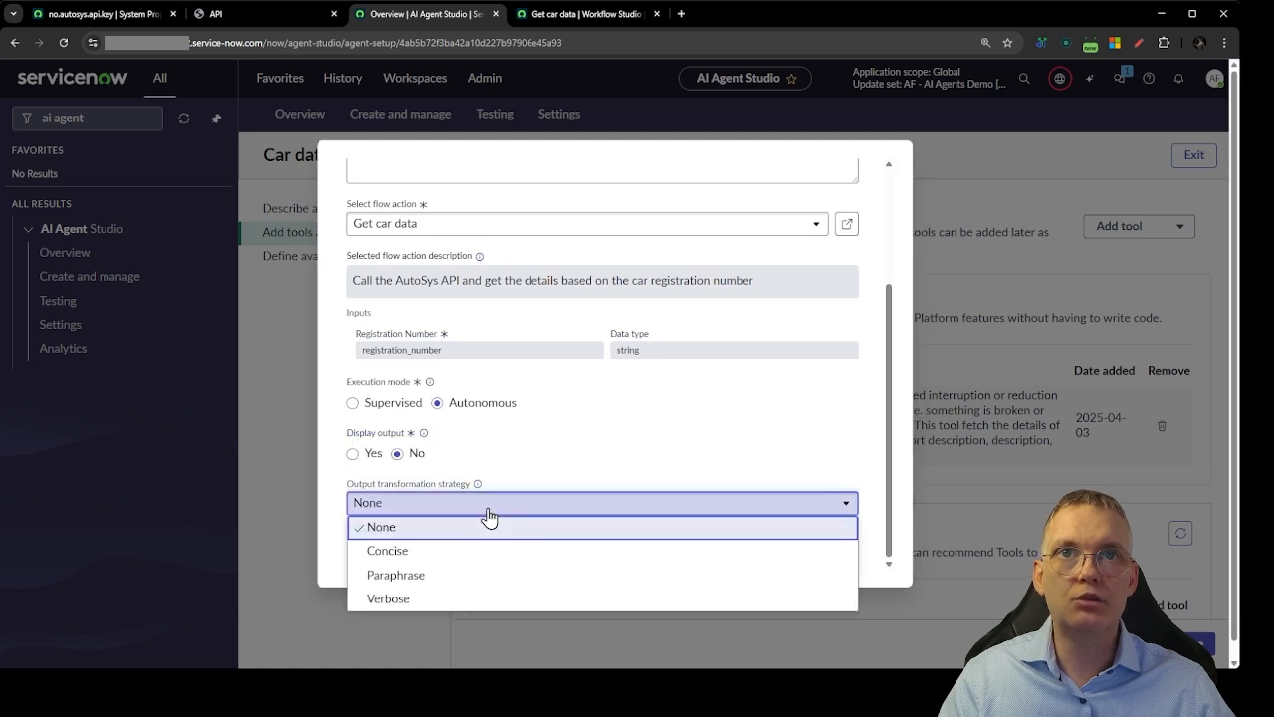
{"action": "left_click", "coordinate": [435, 582]}
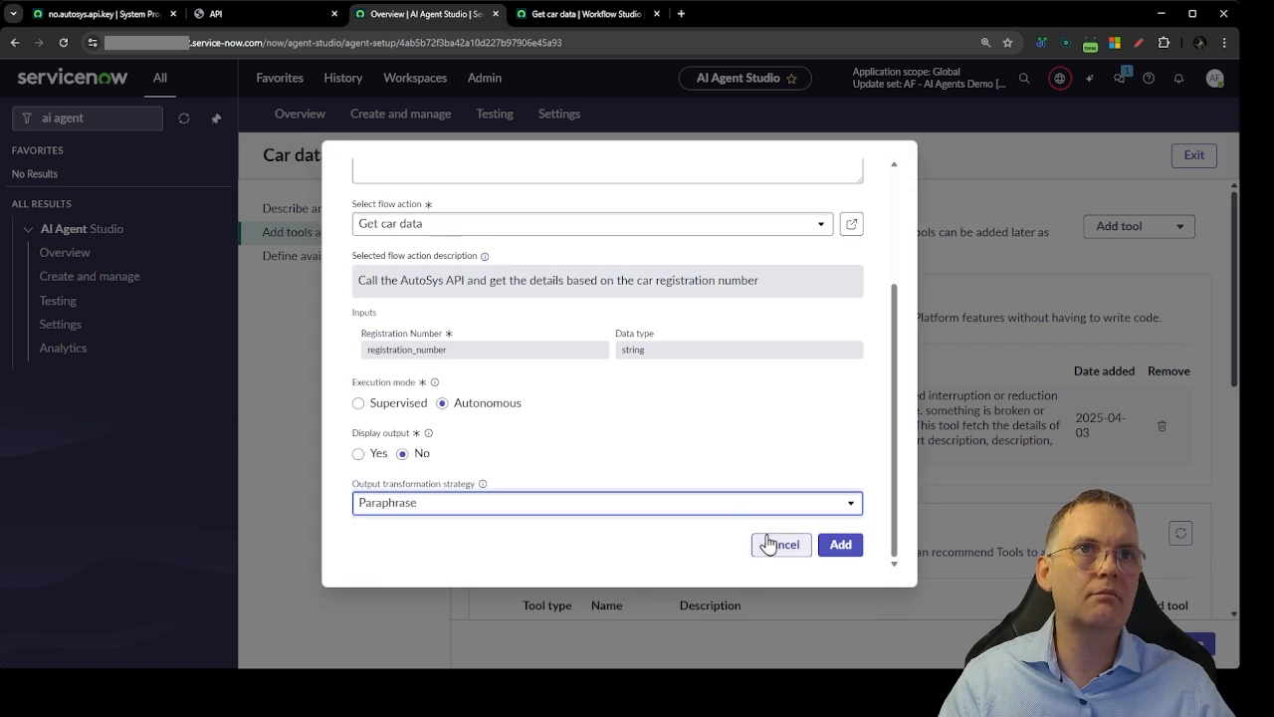
{"action": "left_click", "coordinate": [840, 545]}
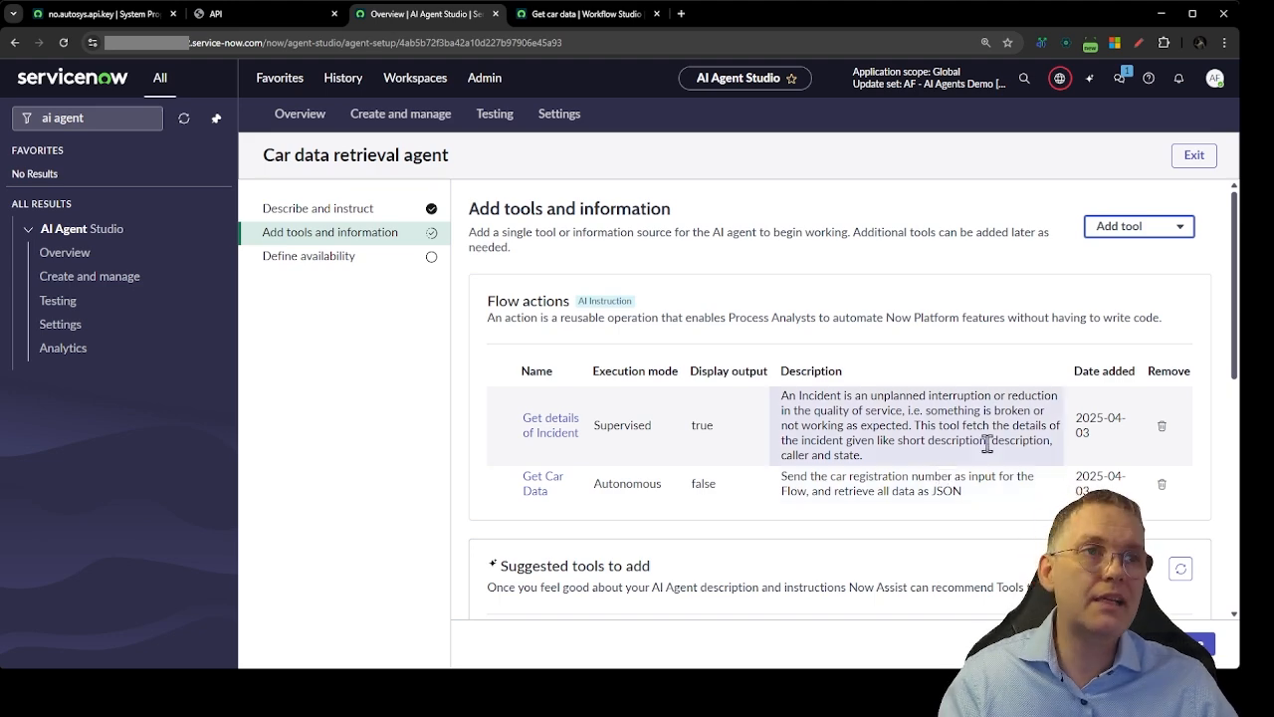
Review the agent's tools, continue through the availability stage and proceed to the agent's testing page.
{"action": "scroll", "coordinate": [986, 443], "scroll_direction": "down", "scroll_amount": 4}
{"action": "scroll", "coordinate": [996, 439], "scroll_direction": "down", "scroll_amount": 1}
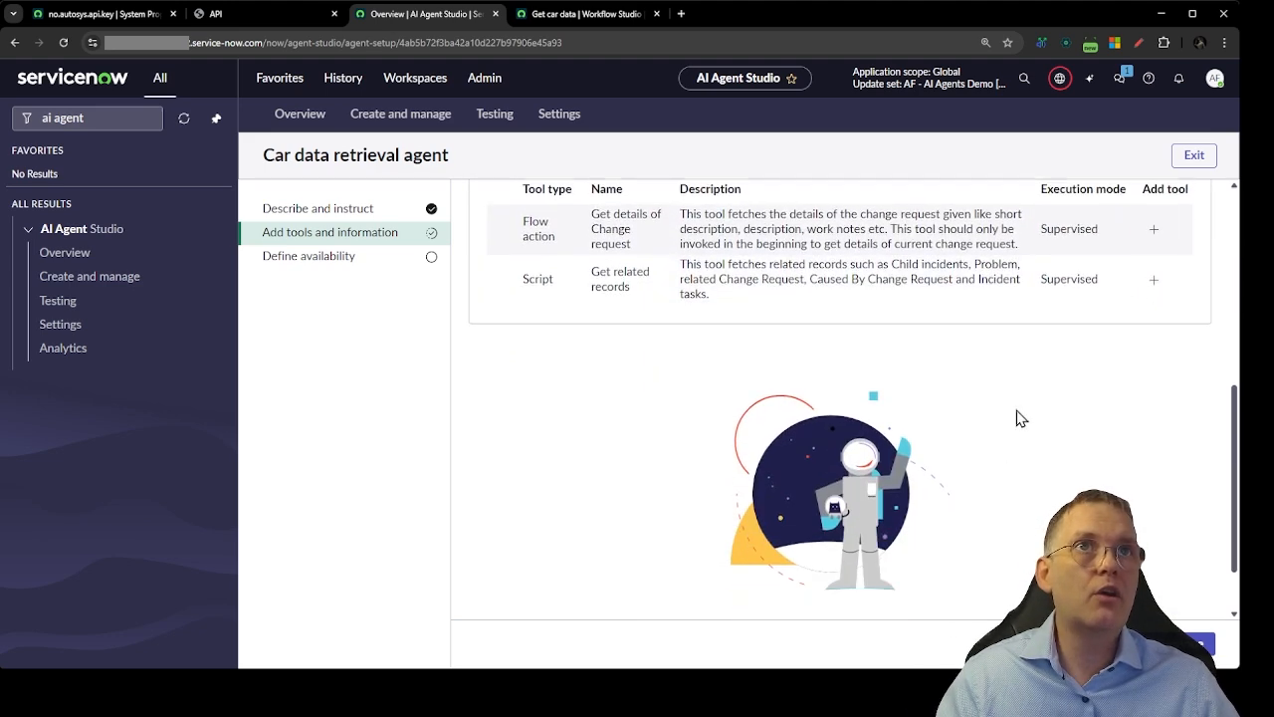
{"action": "scroll", "coordinate": [1085, 428], "scroll_direction": "down", "scroll_amount": 1}
{"action": "scroll", "coordinate": [1085, 434], "scroll_direction": "up", "scroll_amount": 5}
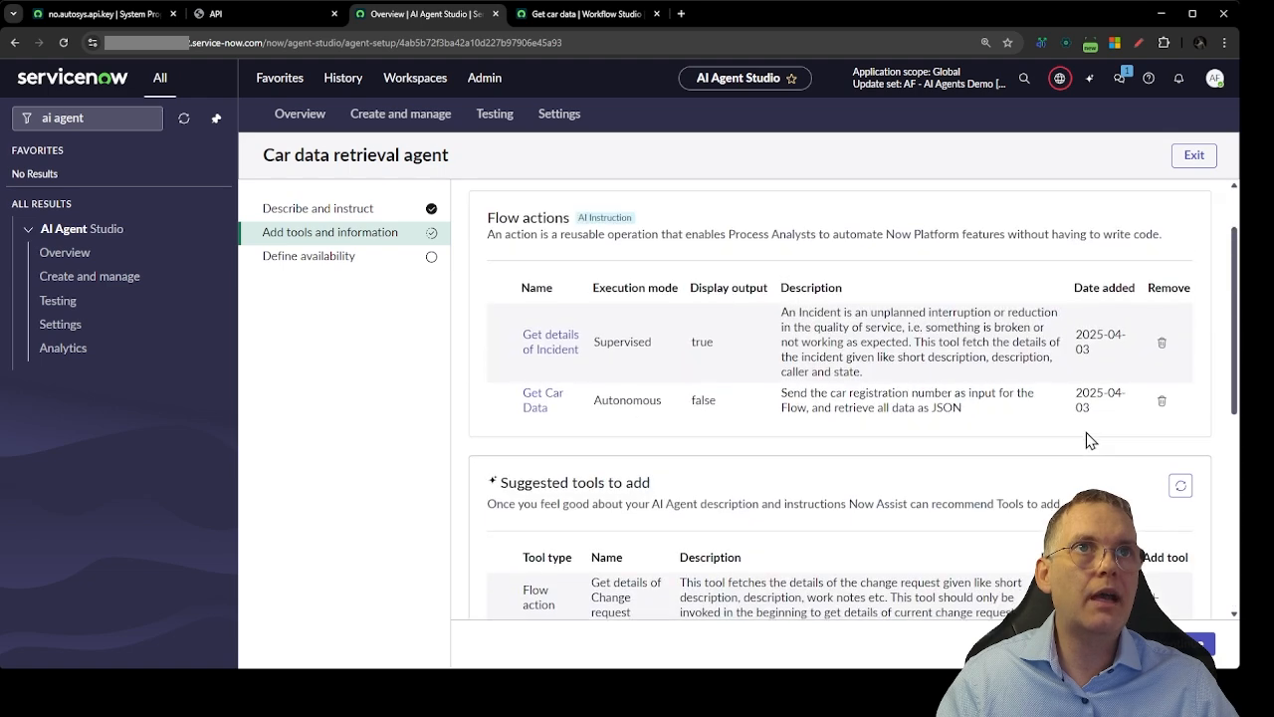
{"action": "scroll", "coordinate": [1005, 439], "scroll_direction": "down", "scroll_amount": 3}
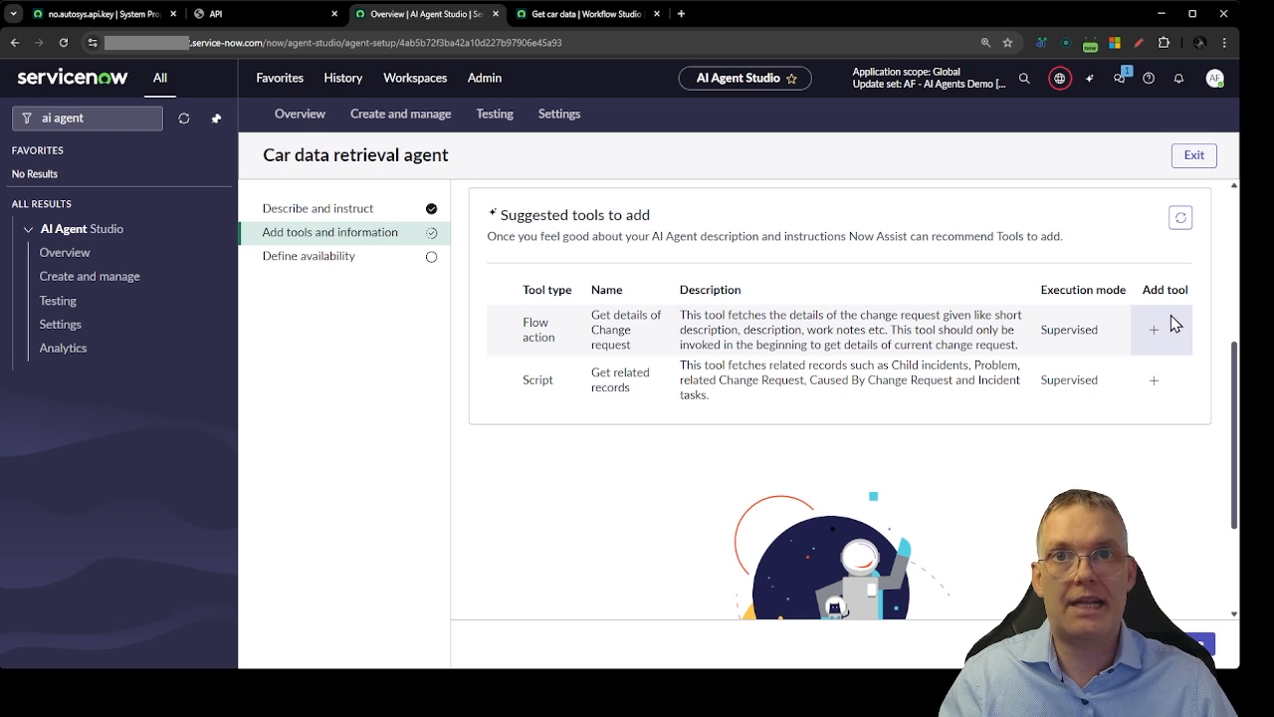
{"action": "left_click", "coordinate": [1200, 645]}
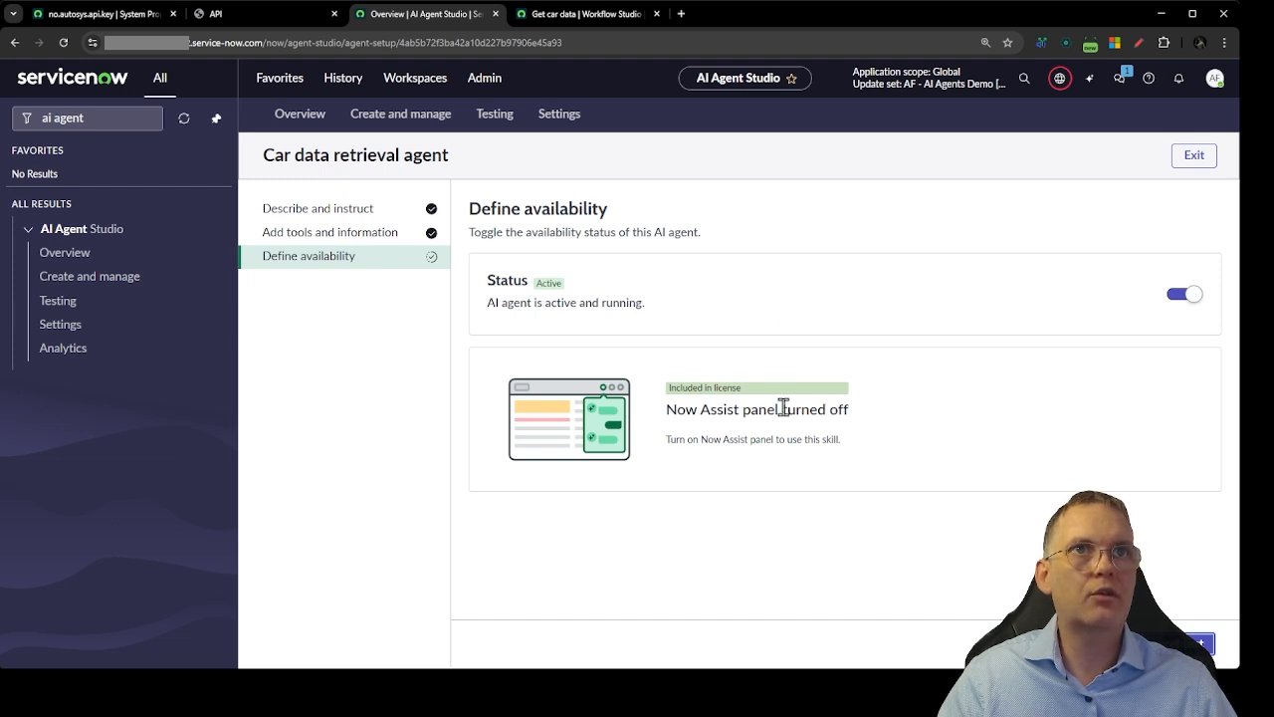
{"action": "left_click", "coordinate": [1200, 643]}
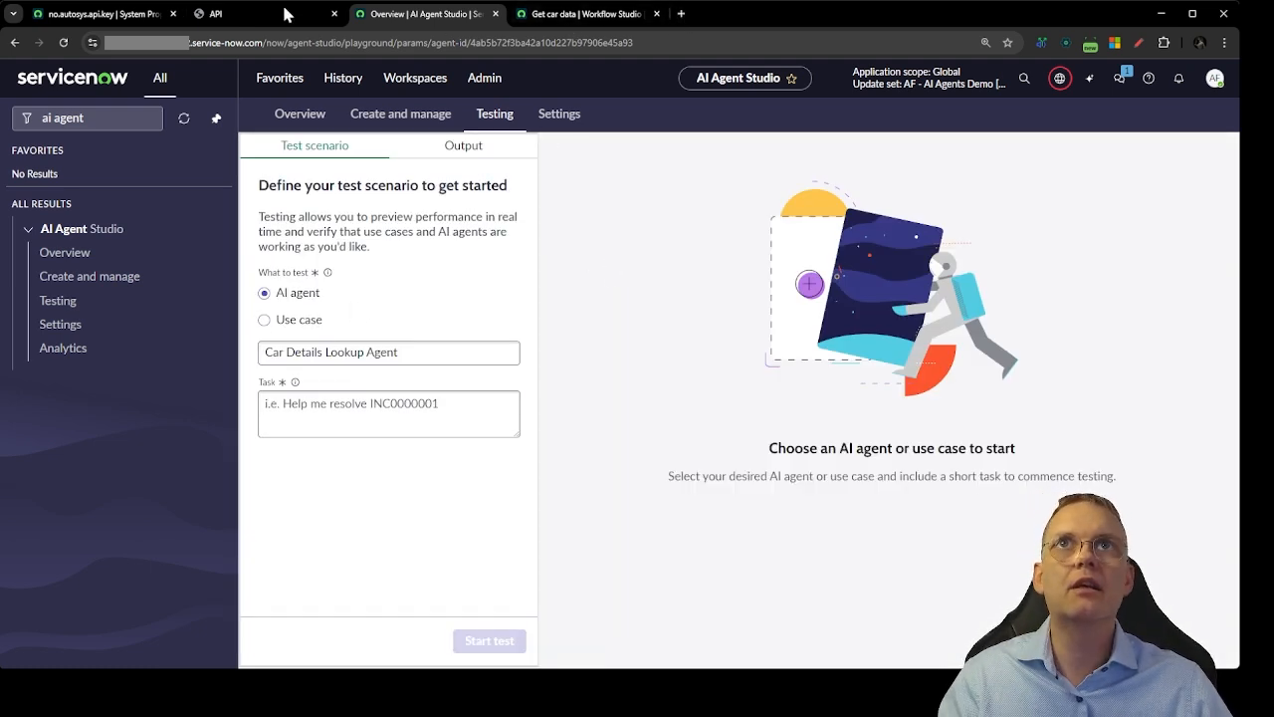
Open a new browser tab and bring up a blank incident form with incident.do.
{"action": "left_click", "coordinate": [681, 13]}
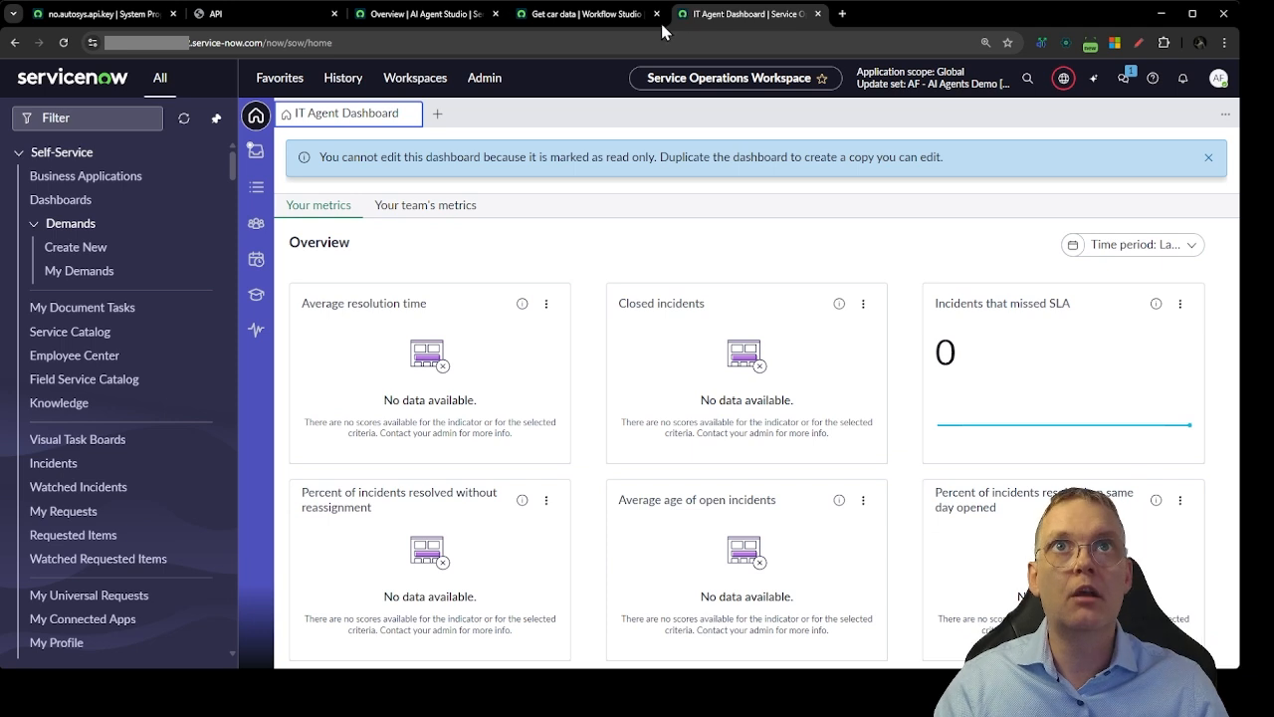
{"action": "left_click", "coordinate": [103, 116]}
{"action": "type", "text": "incident.do"}
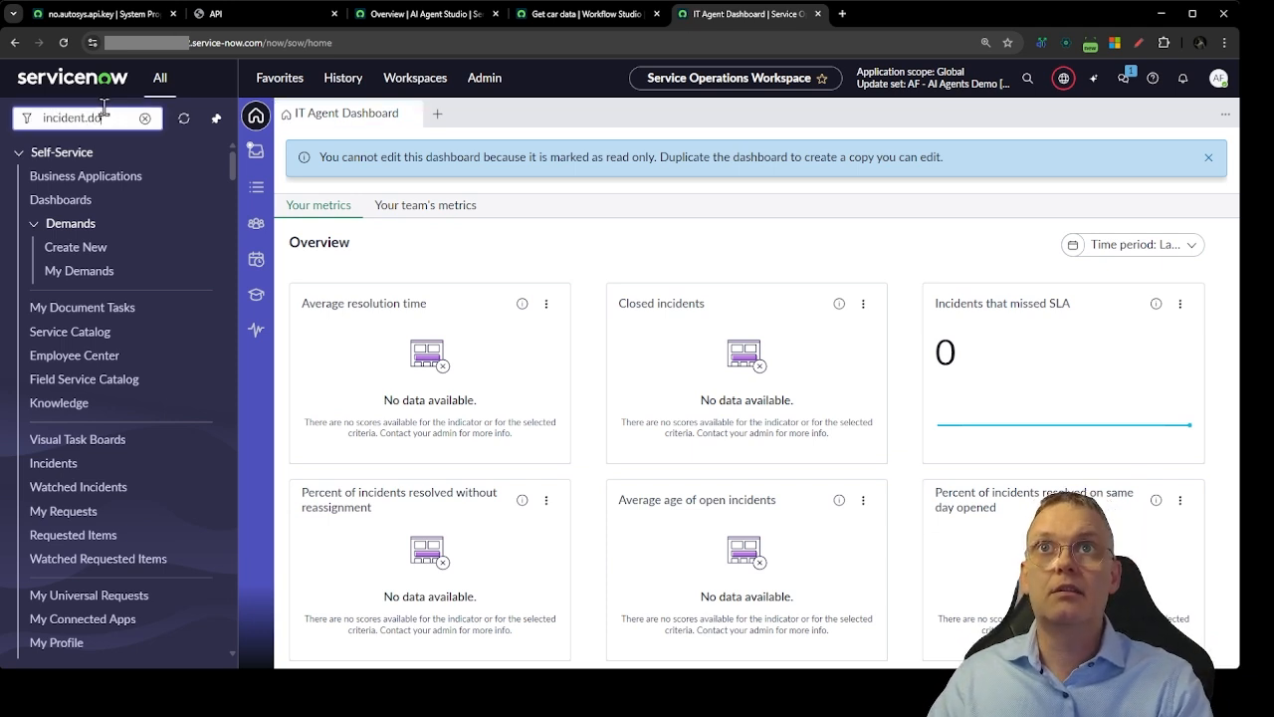
{"action": "key", "text": "Return"}
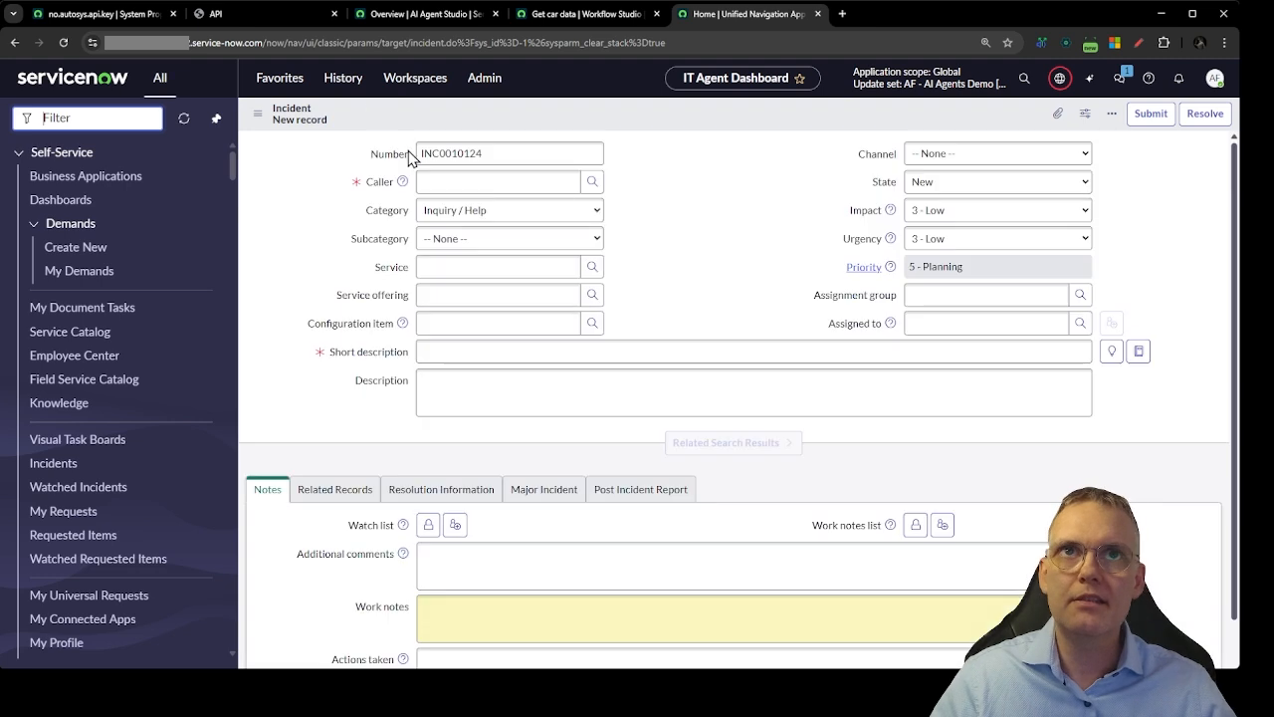
Fill in the incident's caller, set its channel to Email and its short description to "Get my car details for EB11111".
{"action": "left_click", "coordinate": [476, 184]}
{"action": "type", "text": "abel"}
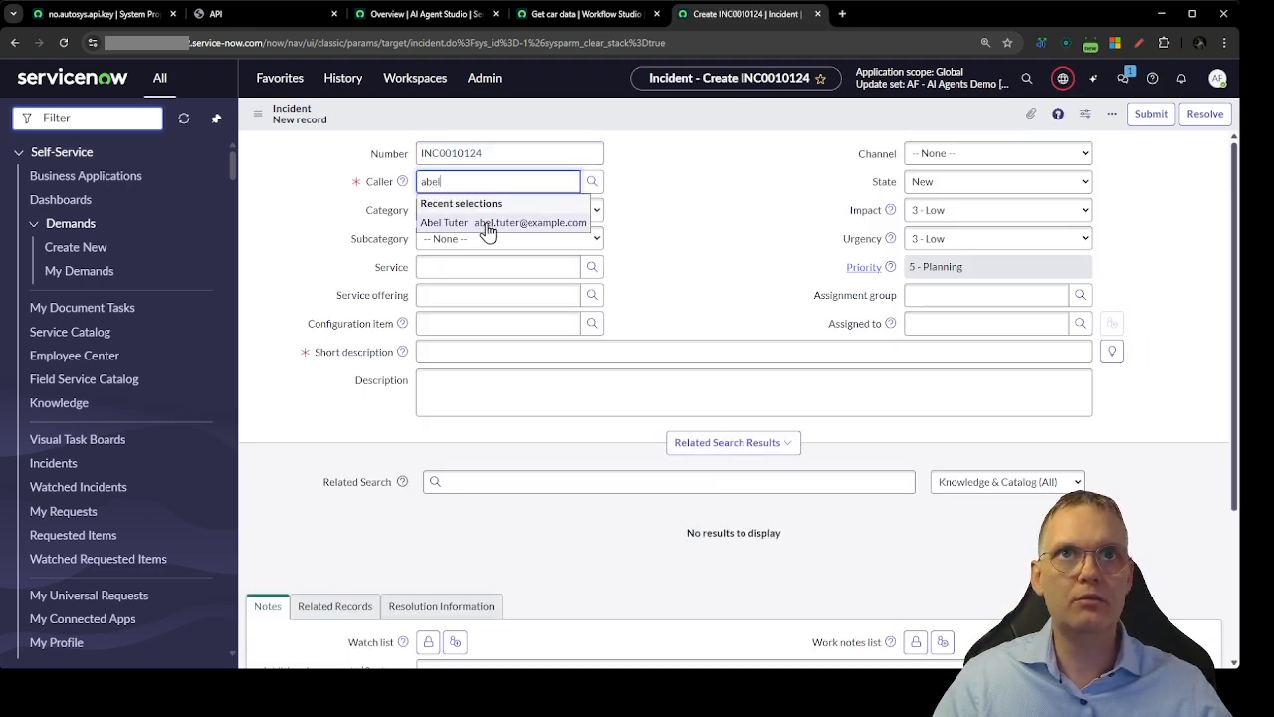
{"action": "left_click", "coordinate": [487, 227]}
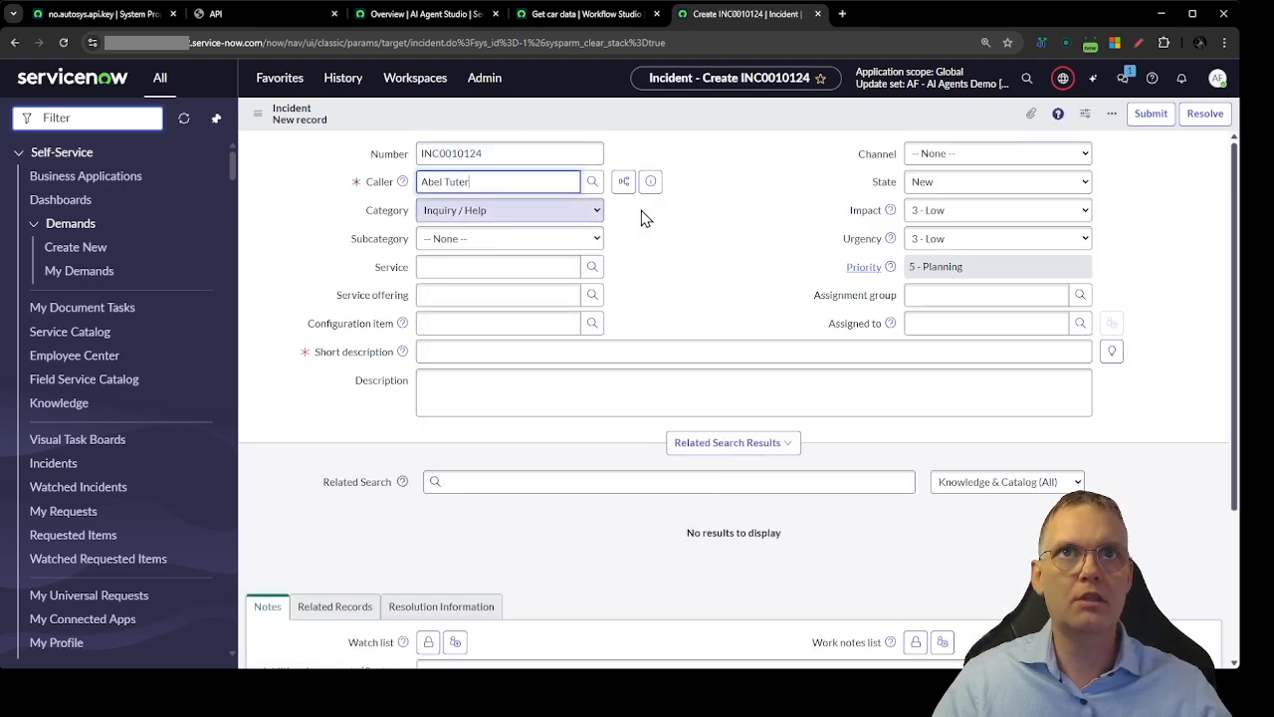
{"action": "left_click", "coordinate": [1007, 168]}
{"action": "left_click", "coordinate": [939, 213]}
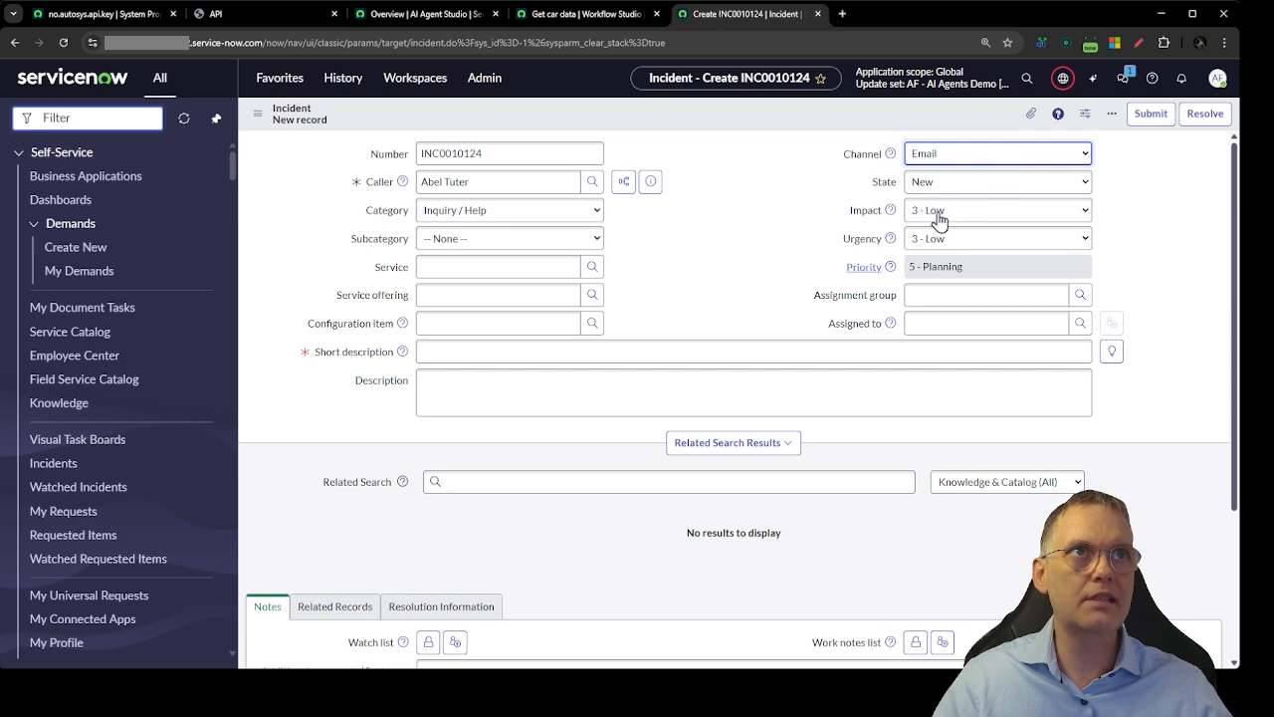
{"action": "left_click", "coordinate": [438, 352]}
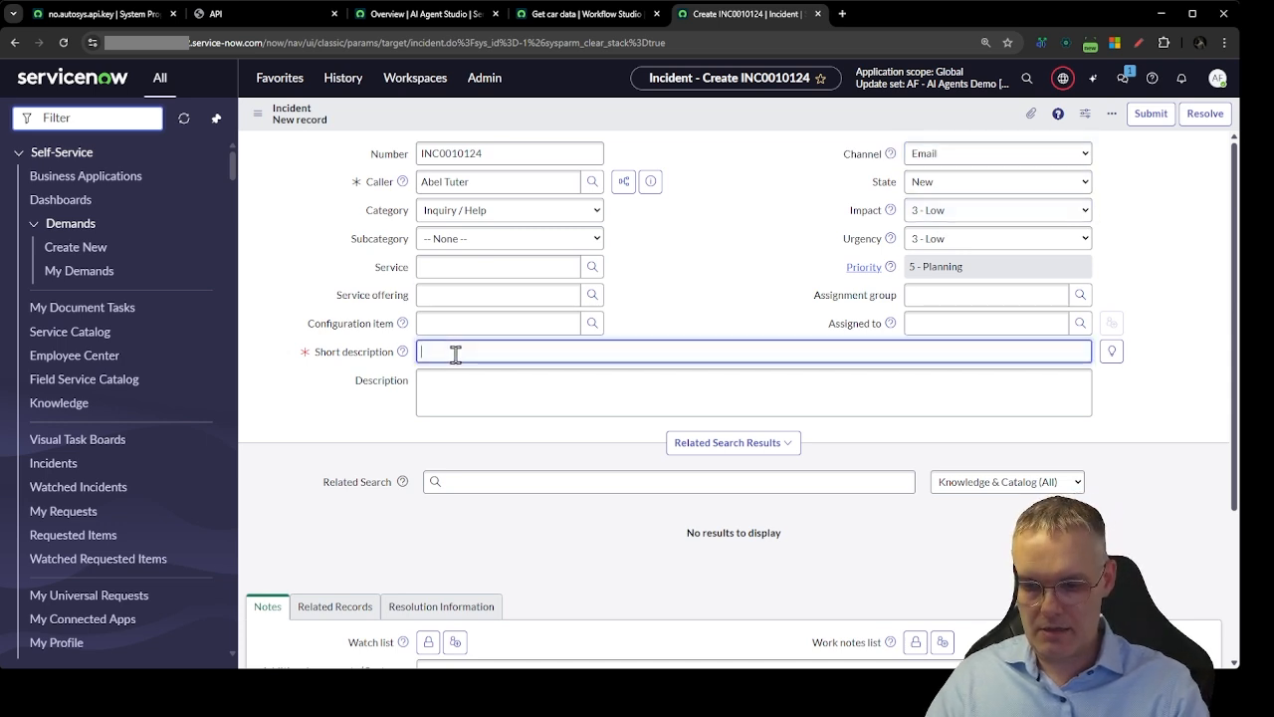
{"action": "type", "text": "Get my car details for EB11111"}
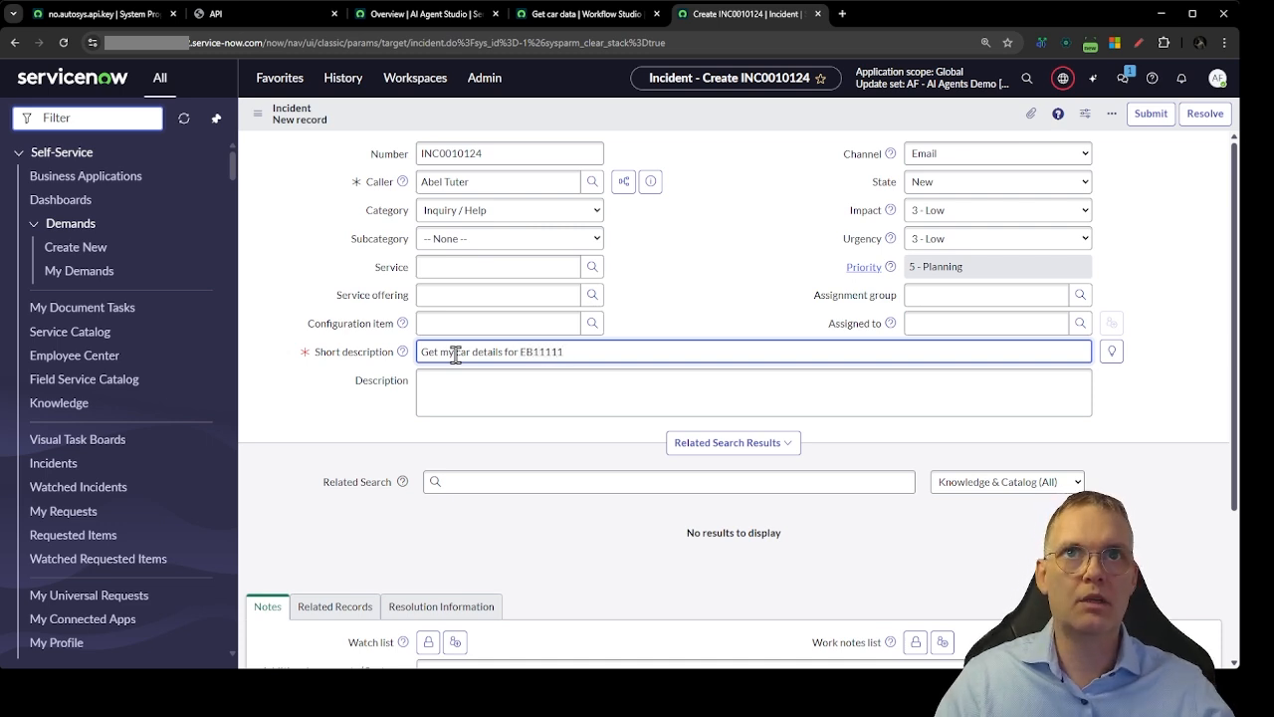
Enter the incident description "I need help to figure out my car brand, my breaks type, car type, and everything else.".
{"action": "left_click", "coordinate": [531, 386]}
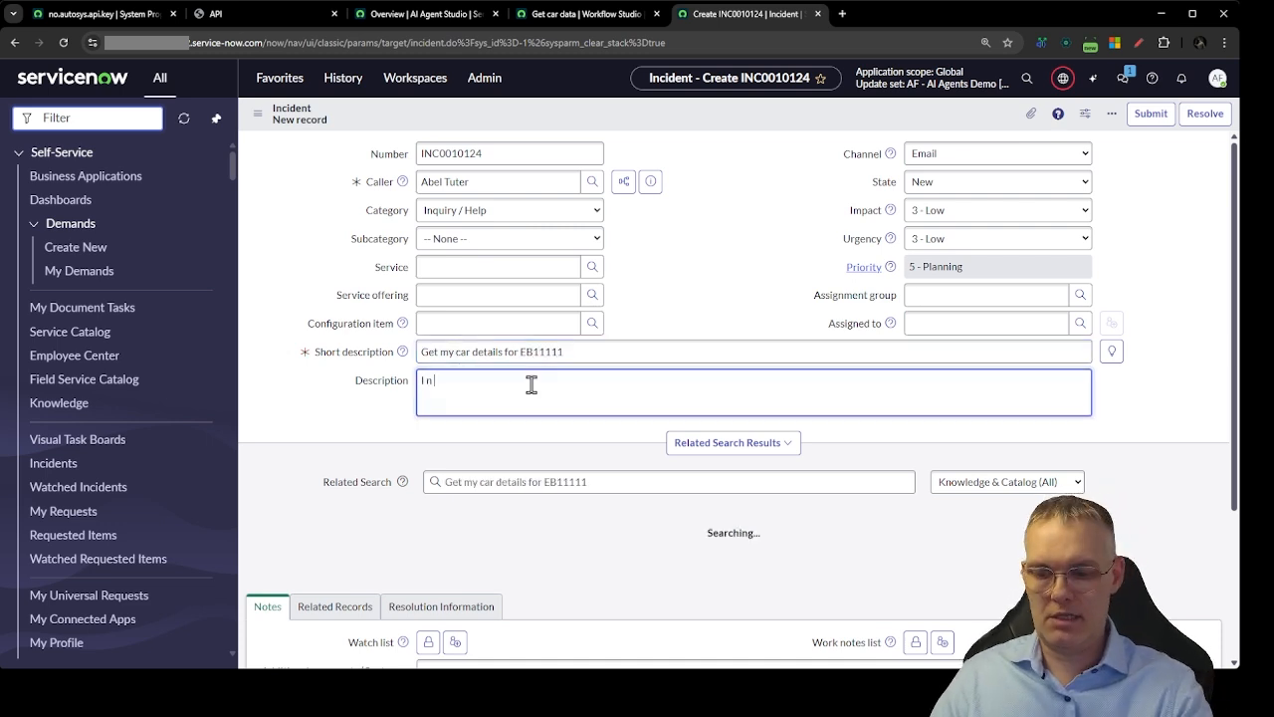
{"action": "key", "text": "BackSpace"}
{"action": "key", "text": "BackSpace"}
{"action": "key", "text": "BackSpace"}
{"action": "key", "text": "BackSpace"}
{"action": "key", "text": "BackSpace"}
{"action": "key", "text": "BackSpace"}
{"action": "key", "text": "BackSpace"}
{"action": "key", "text": "BackSpace"}
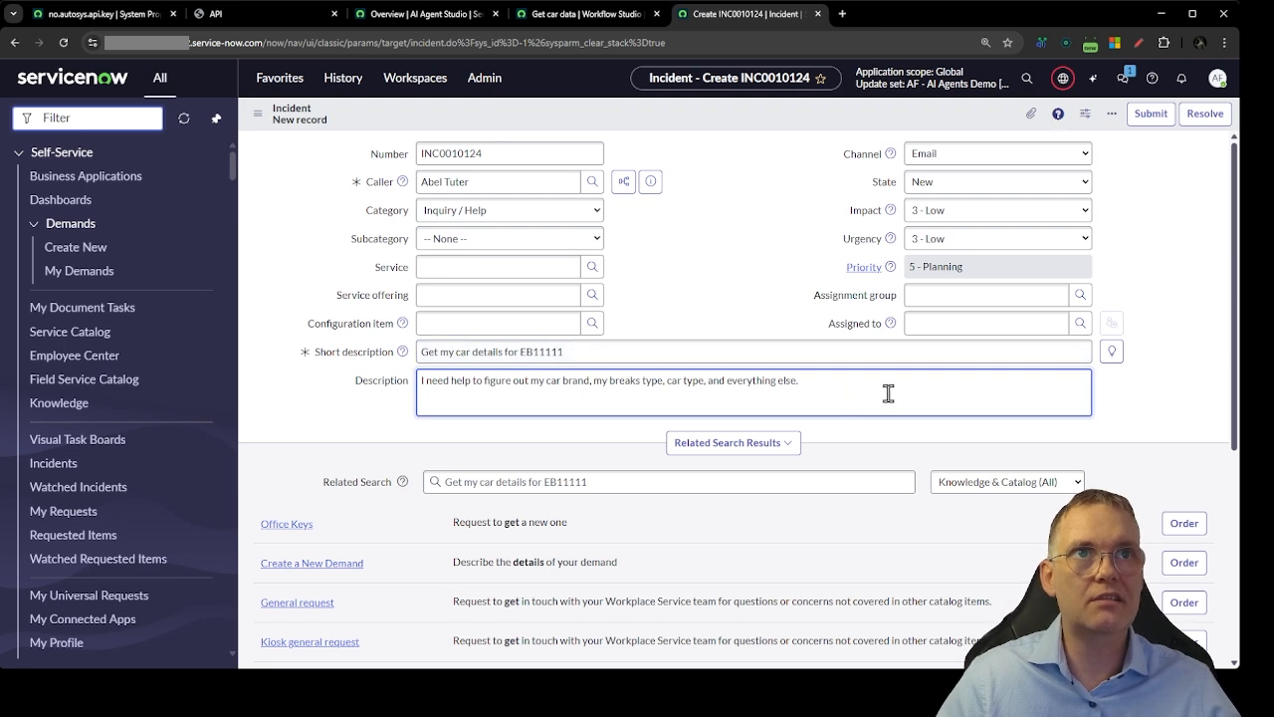
{"action": "left_click_drag", "start_coordinate": [888, 394], "coordinate": [381, 400]}
{"action": "left_click", "coordinate": [842, 383]}
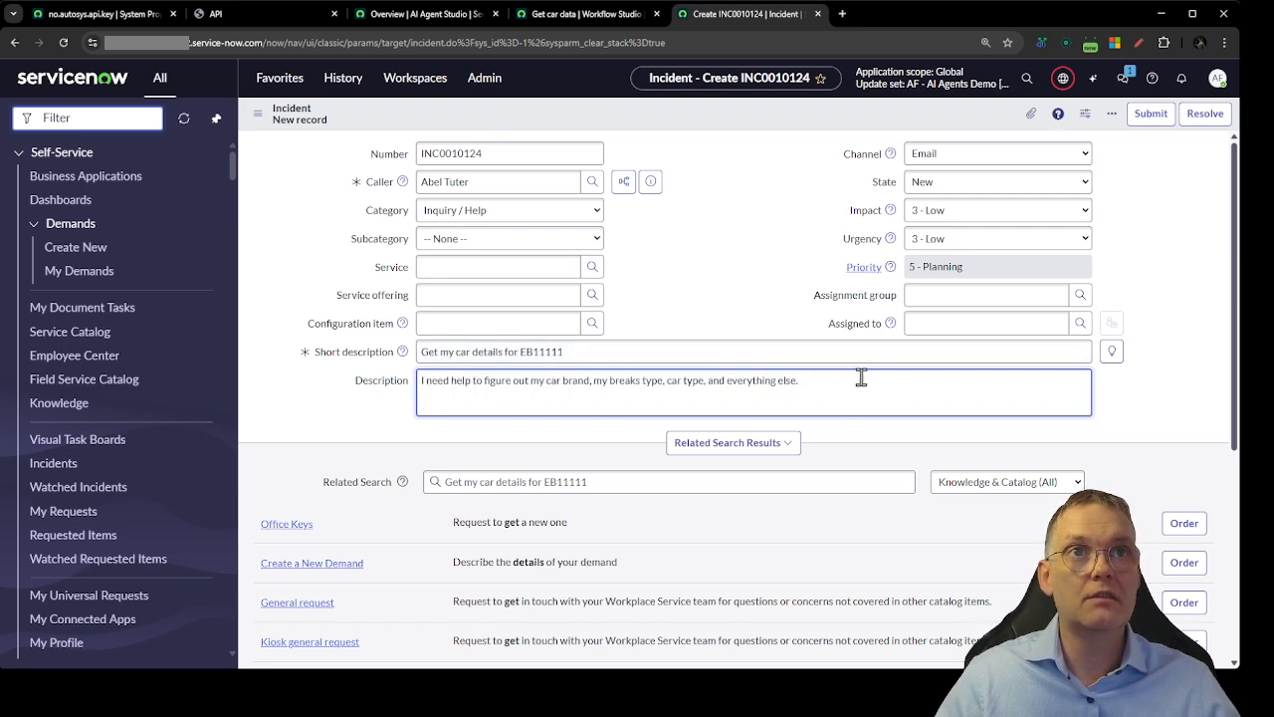
{"action": "left_click_drag", "start_coordinate": [861, 378], "coordinate": [361, 386]}
{"action": "left_click", "coordinate": [867, 379]}
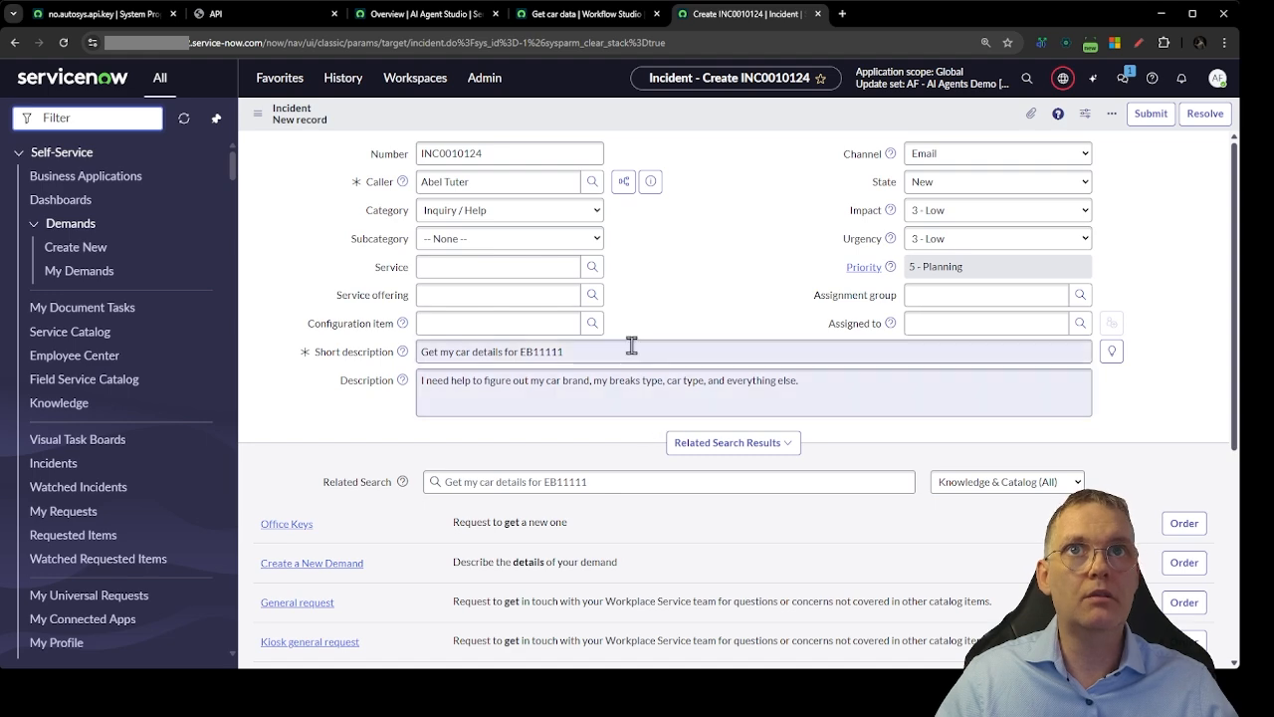
Save the new incident without leaving the record and review its activity entries.
{"action": "scroll", "coordinate": [1161, 373], "scroll_direction": "down", "scroll_amount": 4}
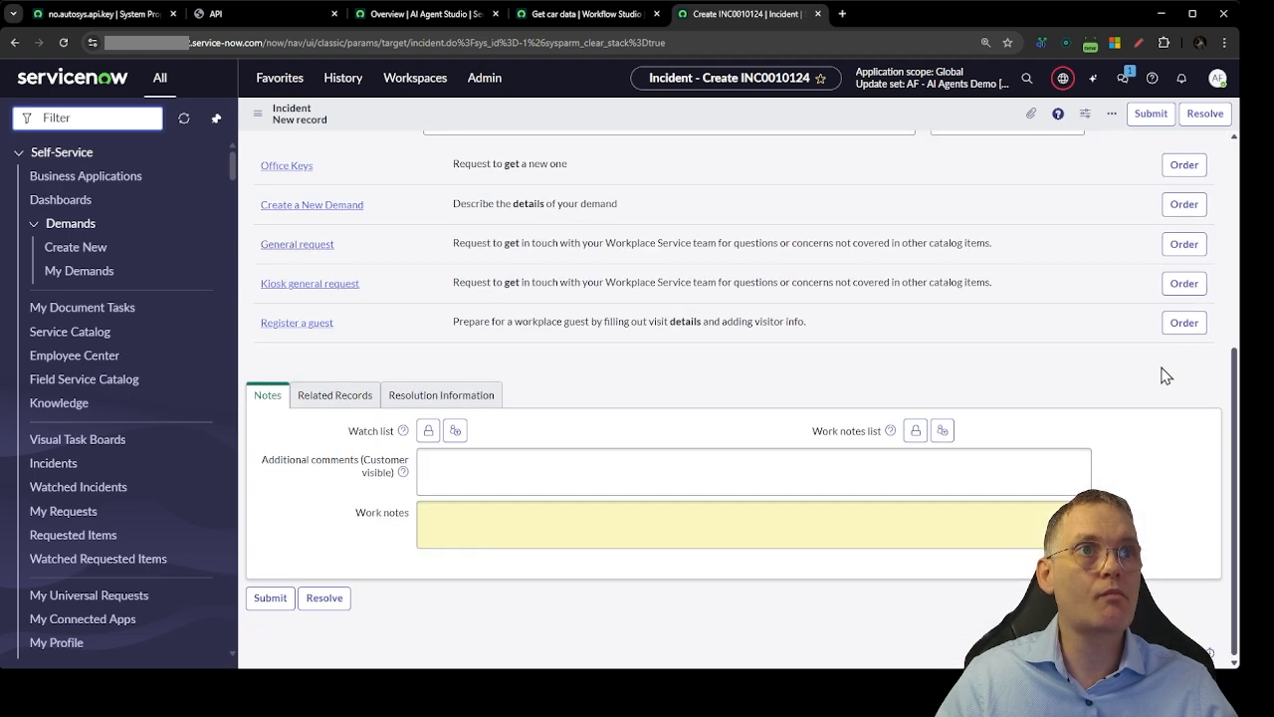
{"action": "scroll", "coordinate": [1161, 372], "scroll_direction": "up", "scroll_amount": 4}
{"action": "right_click", "coordinate": [788, 114]}
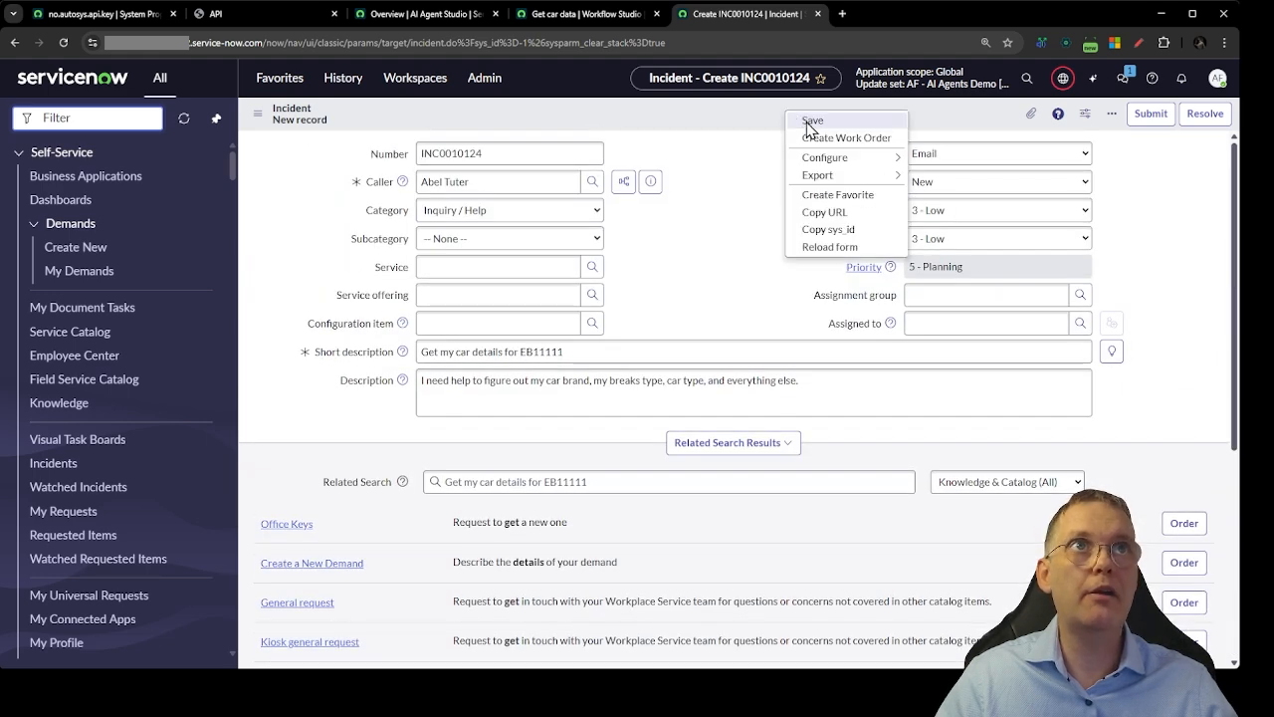
{"action": "left_click", "coordinate": [809, 122]}
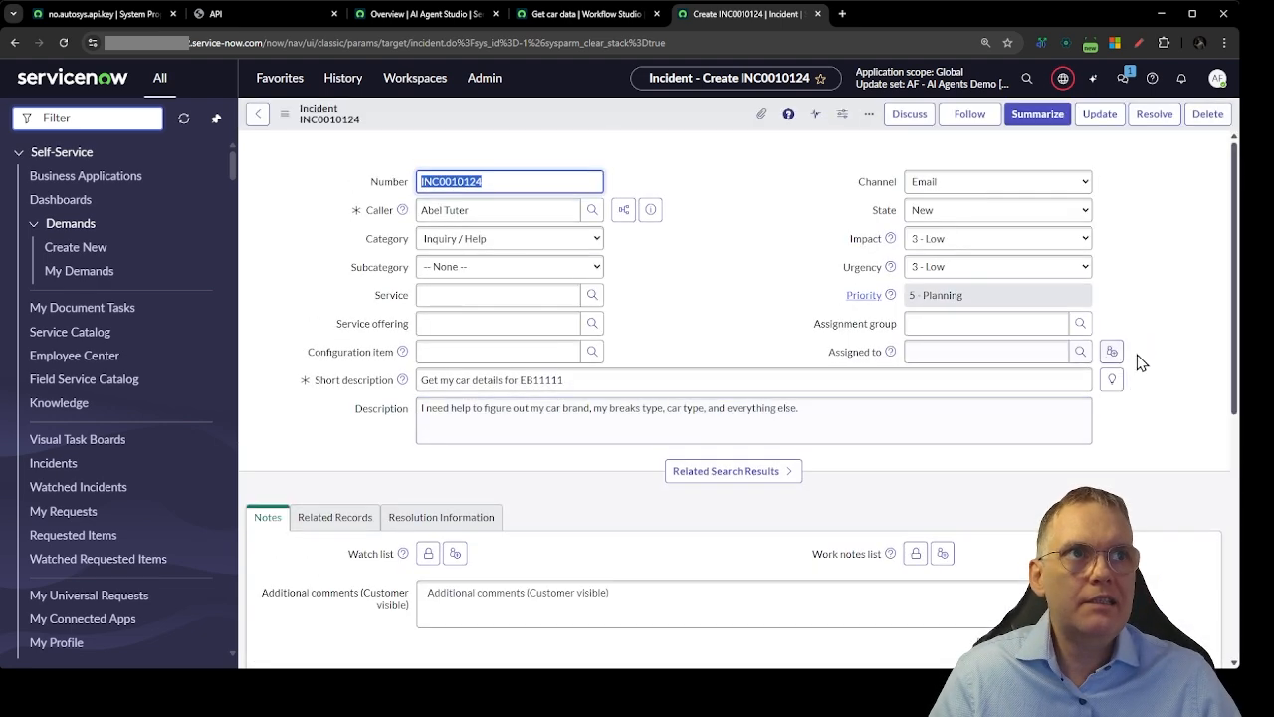
{"action": "scroll", "coordinate": [1192, 358], "scroll_direction": "down", "scroll_amount": 3}
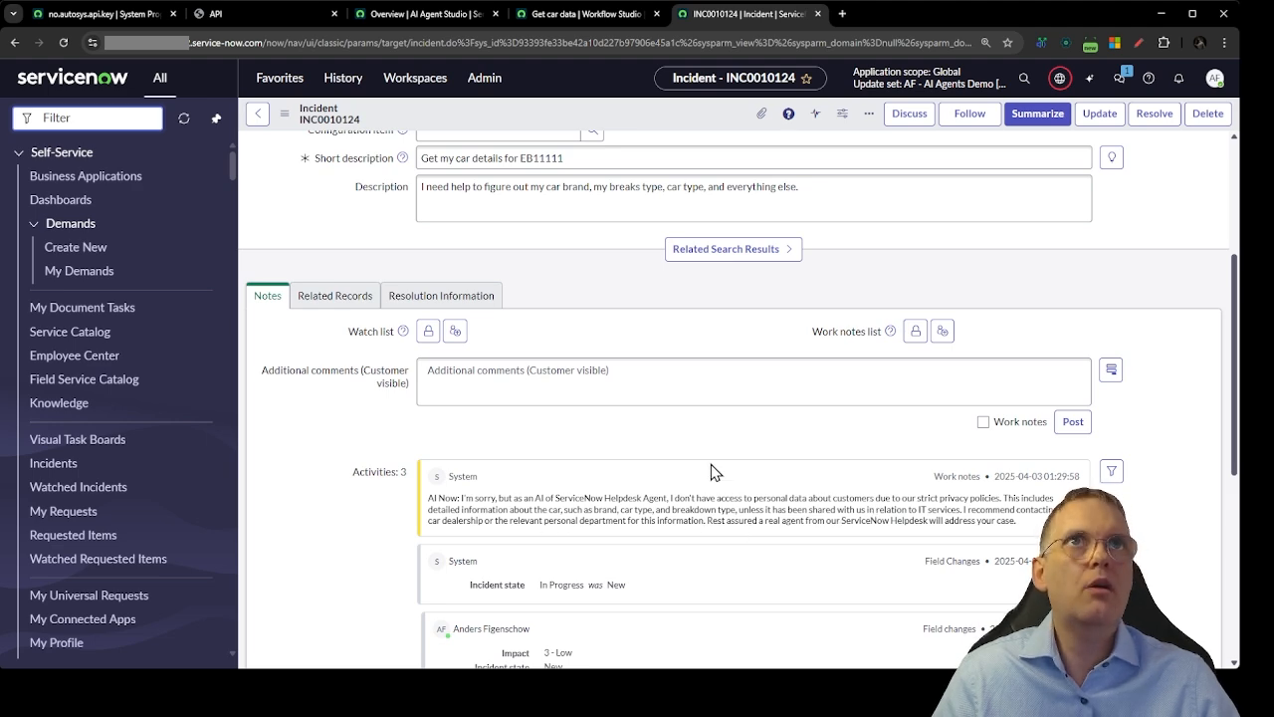
{"action": "scroll", "coordinate": [711, 464], "scroll_direction": "up", "scroll_amount": 3}
Return to AI Agent Studio and open the Car Details Lookup Agent from the list of AI agents.
{"action": "left_click", "coordinate": [443, 22]}
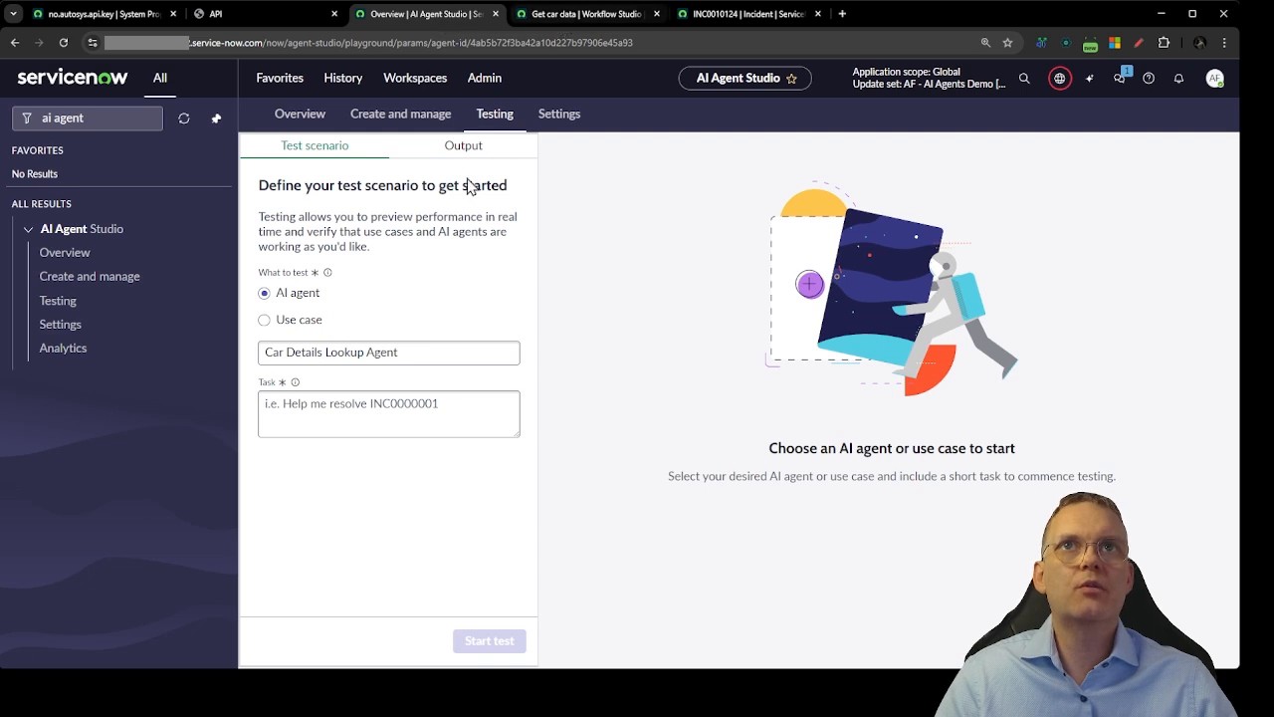
{"action": "left_click", "coordinate": [398, 116]}
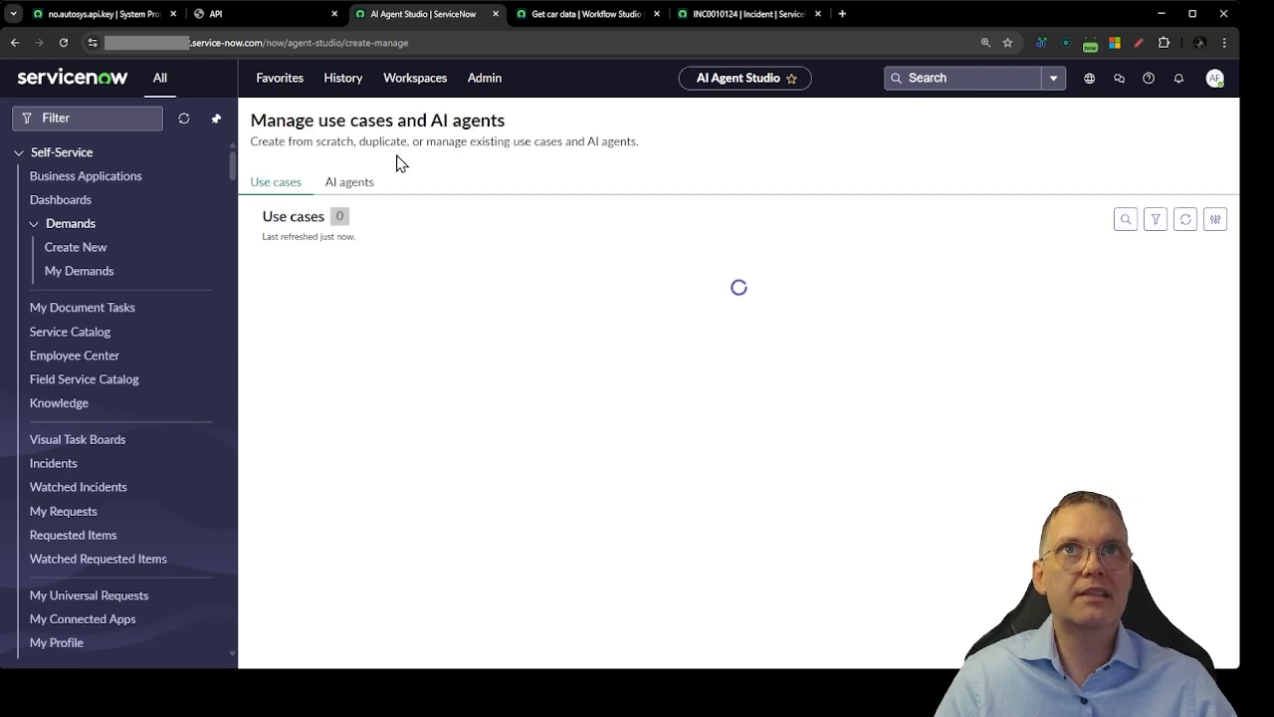
{"action": "left_click", "coordinate": [363, 228]}
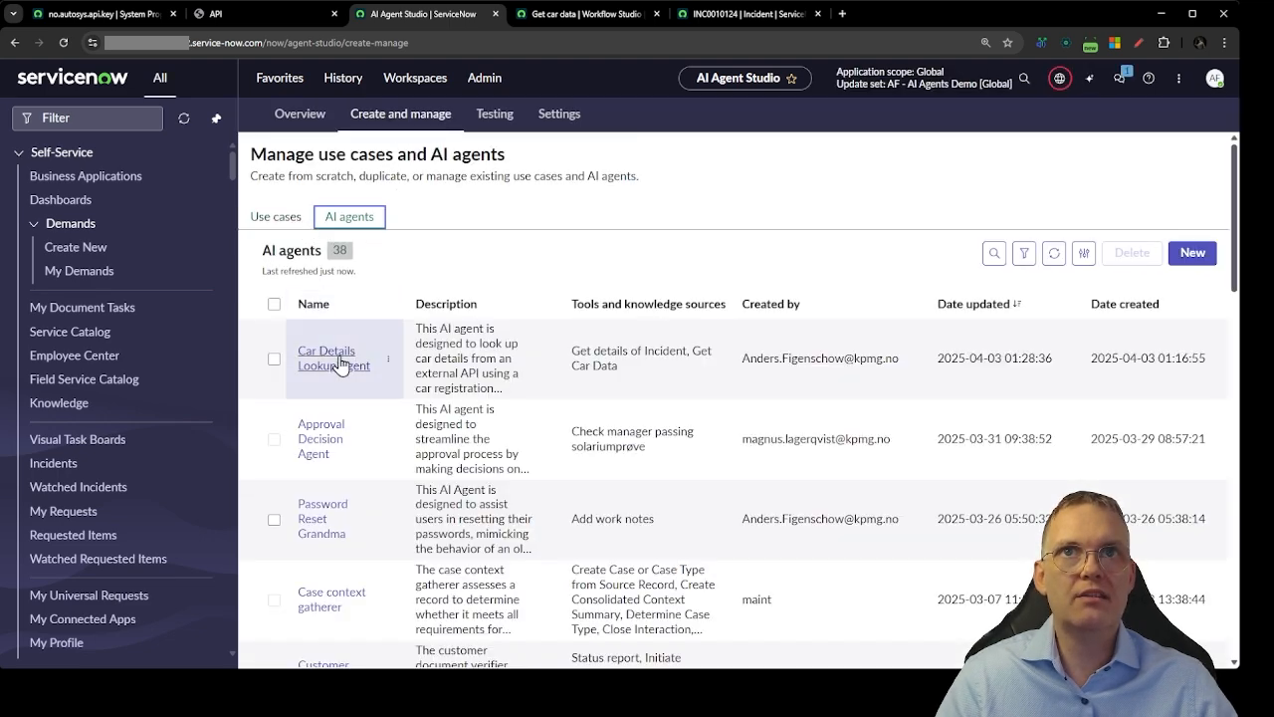
{"action": "left_click", "coordinate": [336, 358]}
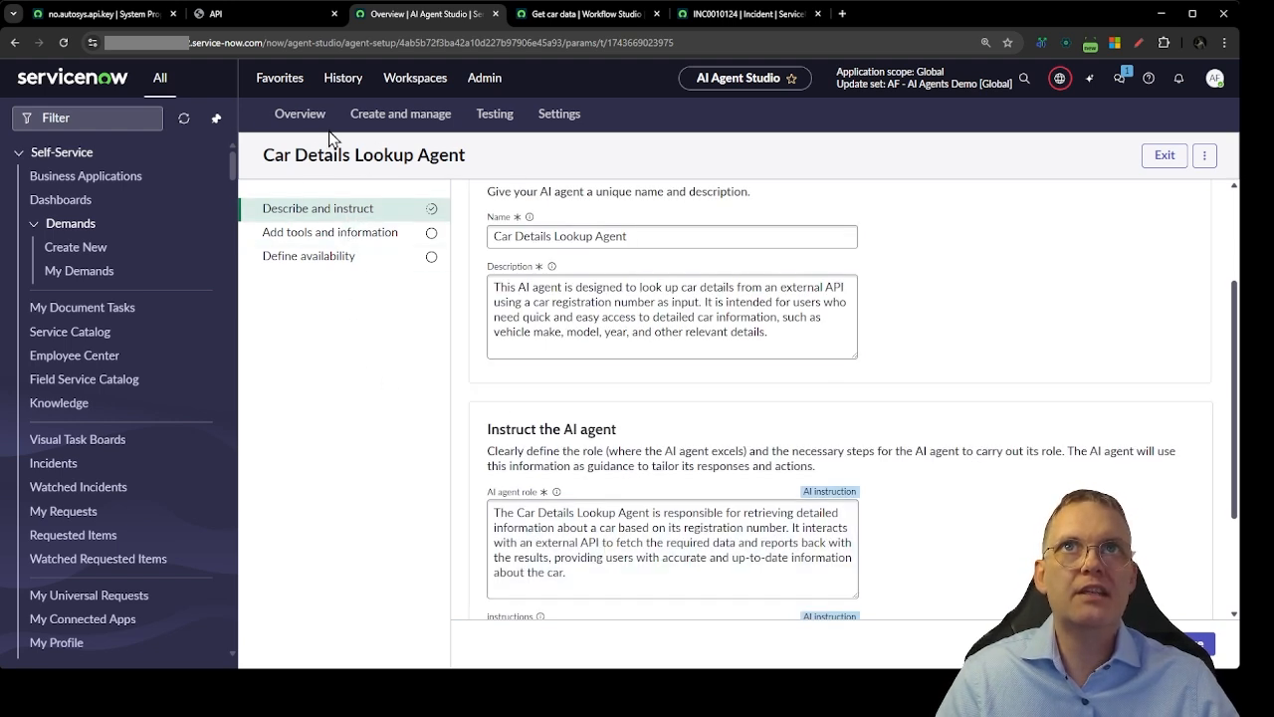
Go back to the list of use cases and start creating a new use case.
{"action": "left_click", "coordinate": [381, 115]}
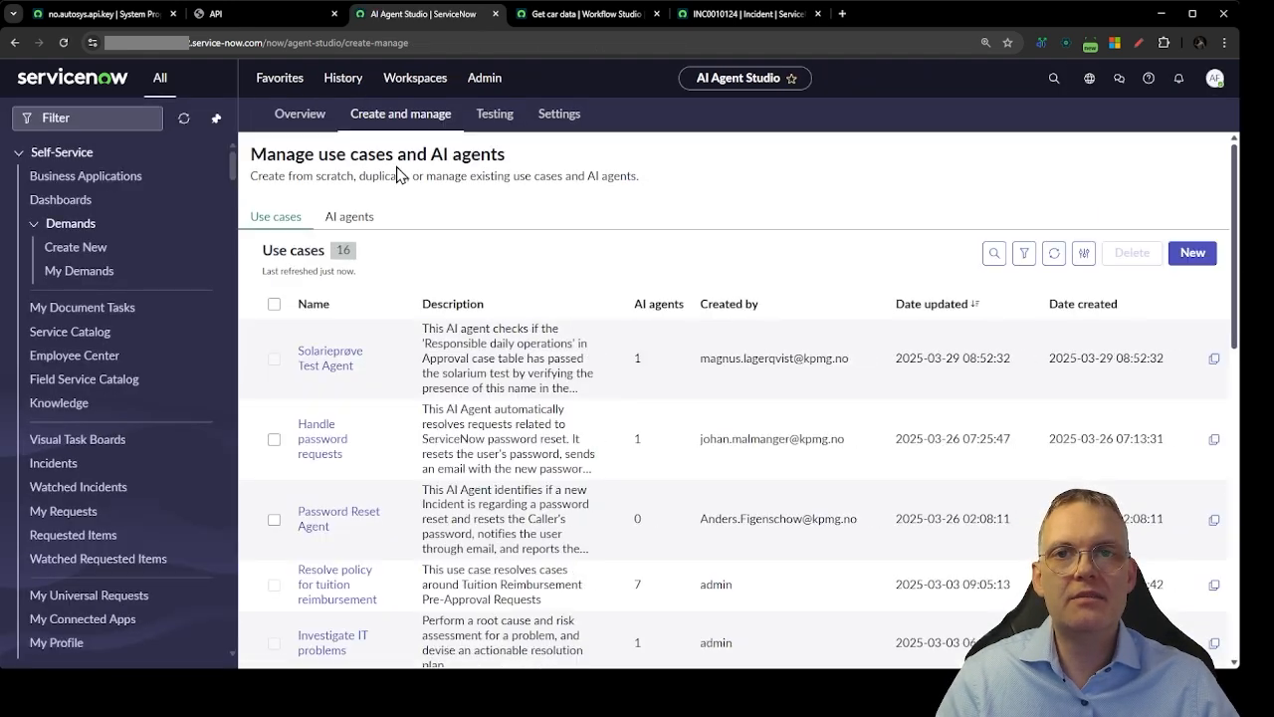
{"action": "left_click", "coordinate": [282, 220]}
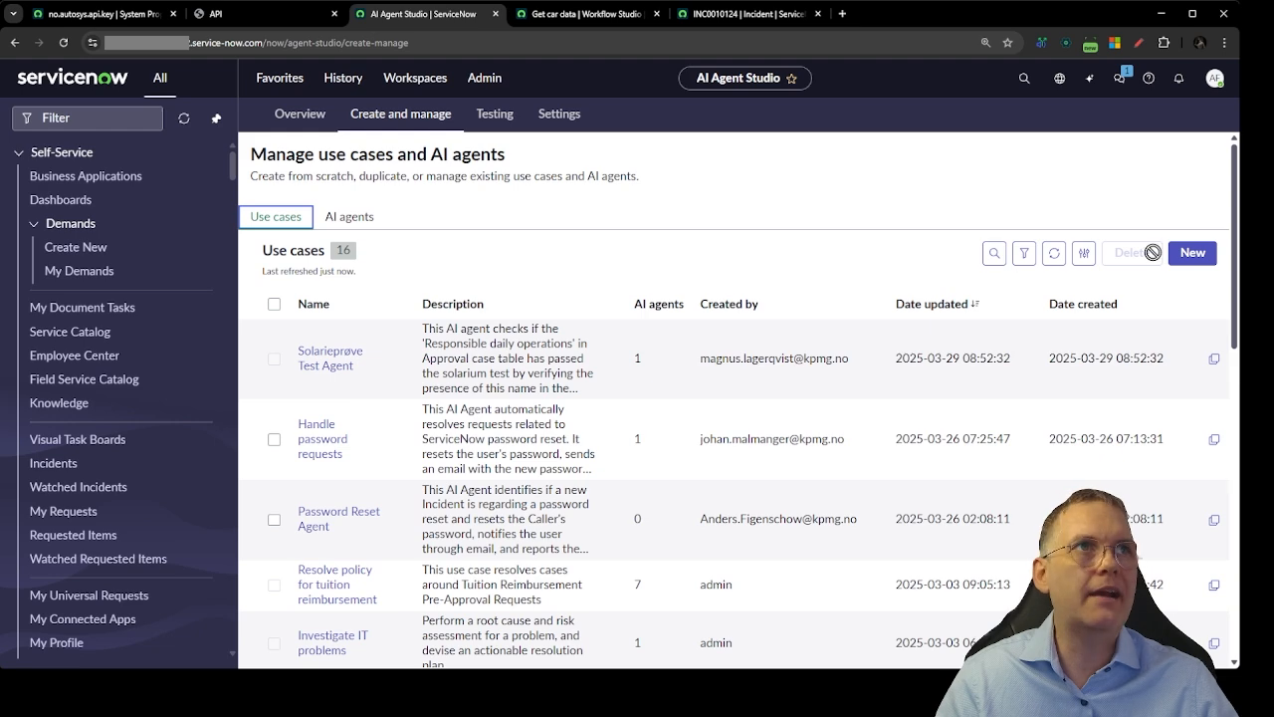
{"action": "left_click", "coordinate": [1193, 254]}
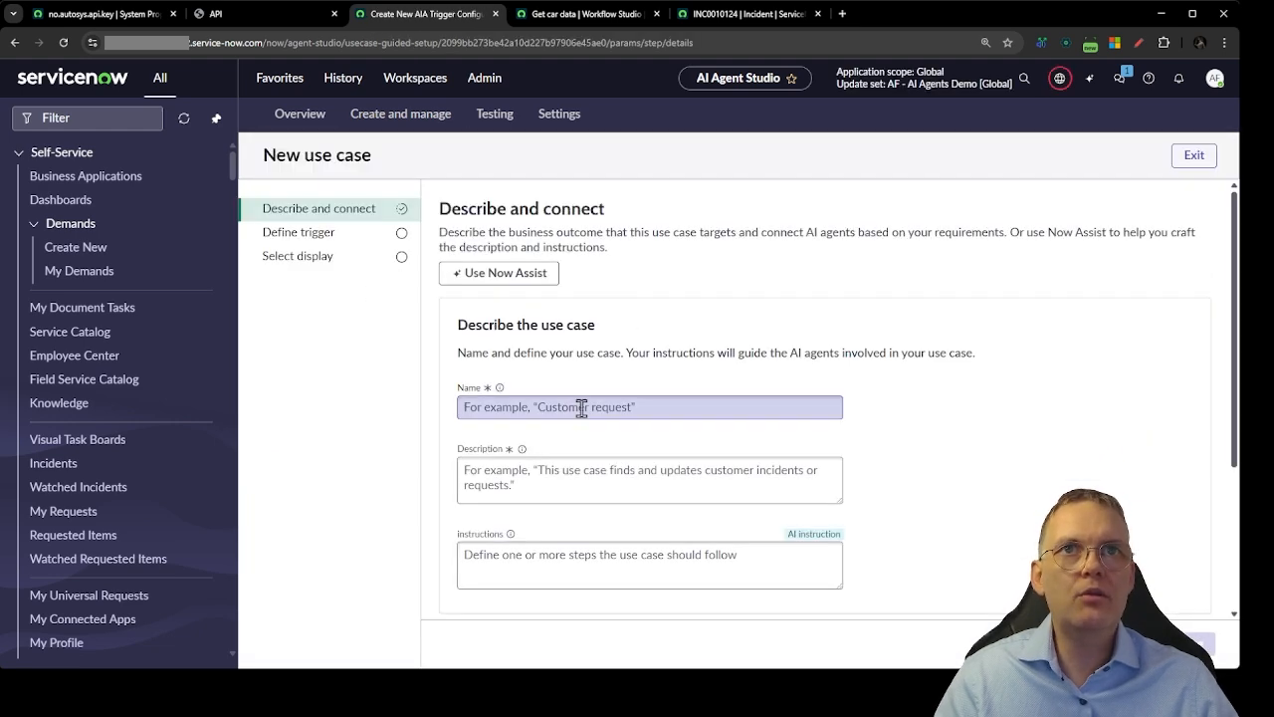
Start the Now Assist prompt with "Create an agentic AI use case where a user needs information about his car details, based on information in an incident.".
{"action": "left_click", "coordinate": [523, 278]}
{"action": "left_click", "coordinate": [489, 387]}
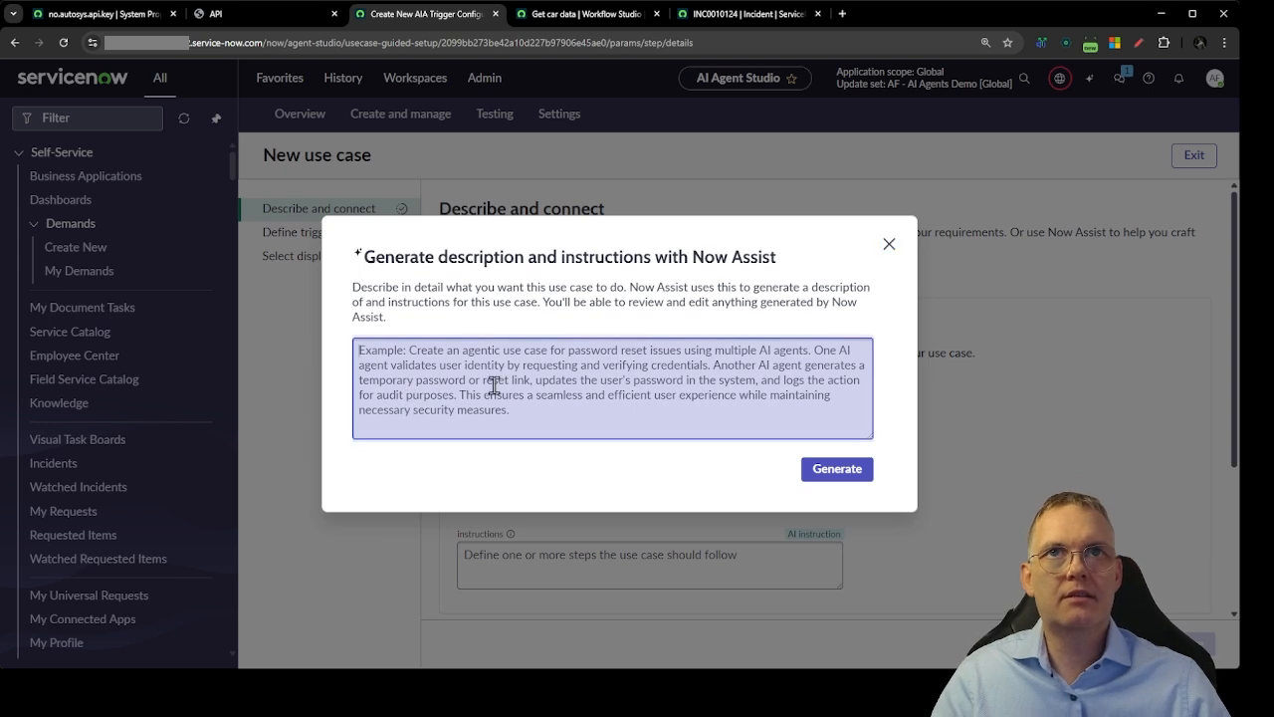
{"action": "type", "text": "Create an agentic AI use case where a user needs ifnor"}
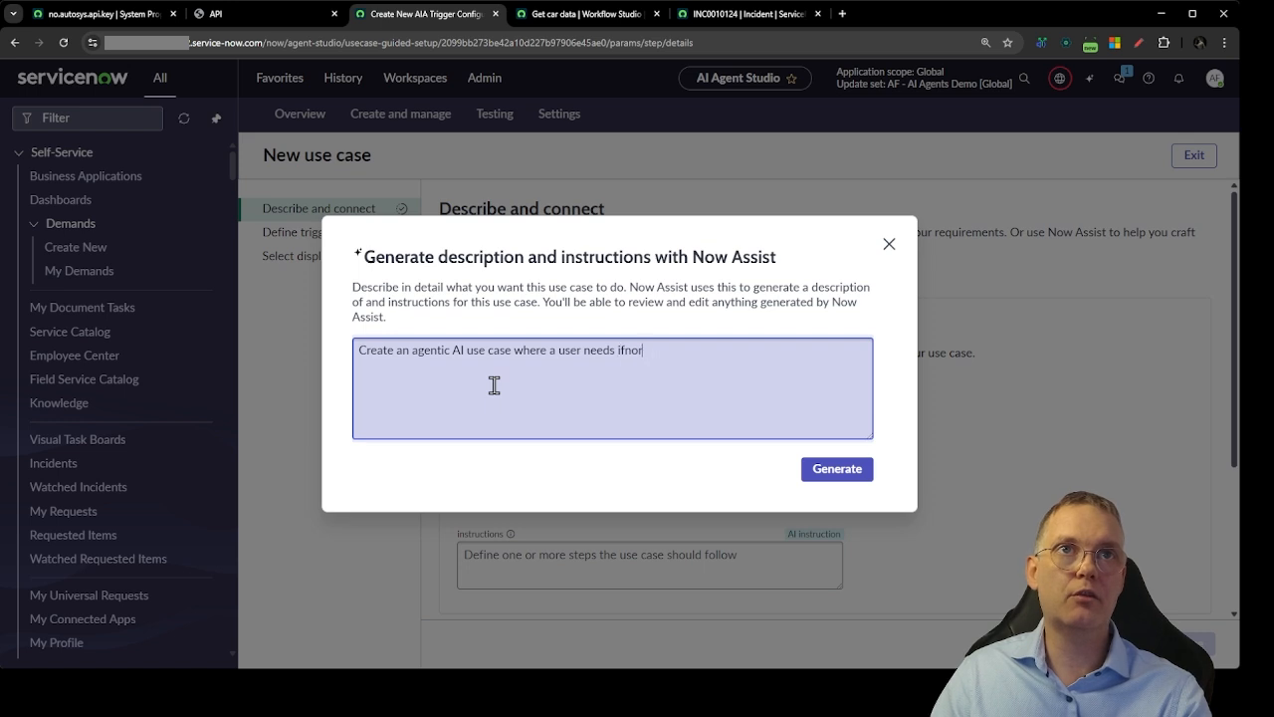
{"action": "key", "text": "BackSpace"}
{"action": "key", "text": "BackSpace"}
{"action": "key", "text": "BackSpace"}
{"action": "key", "text": "BackSpace"}
{"action": "type", "text": "nformation about his car details, ba"}
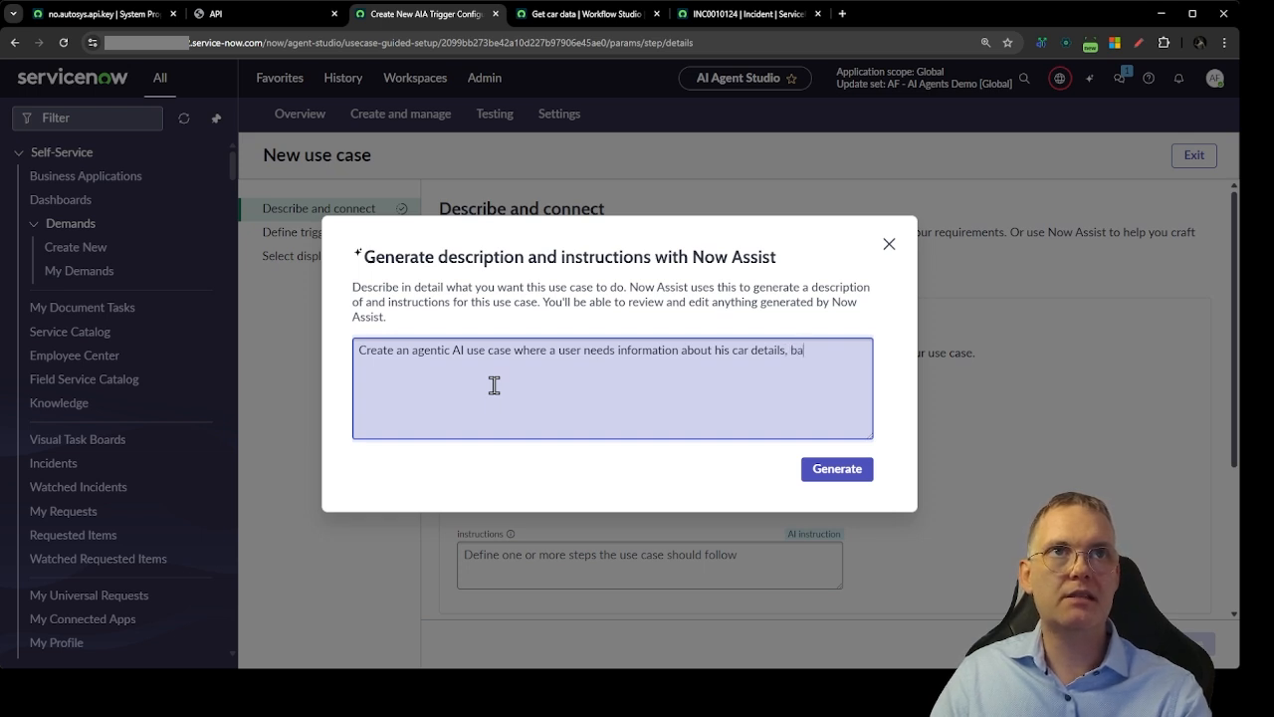
{"action": "type", "text": "information in an incident.  The agent"}
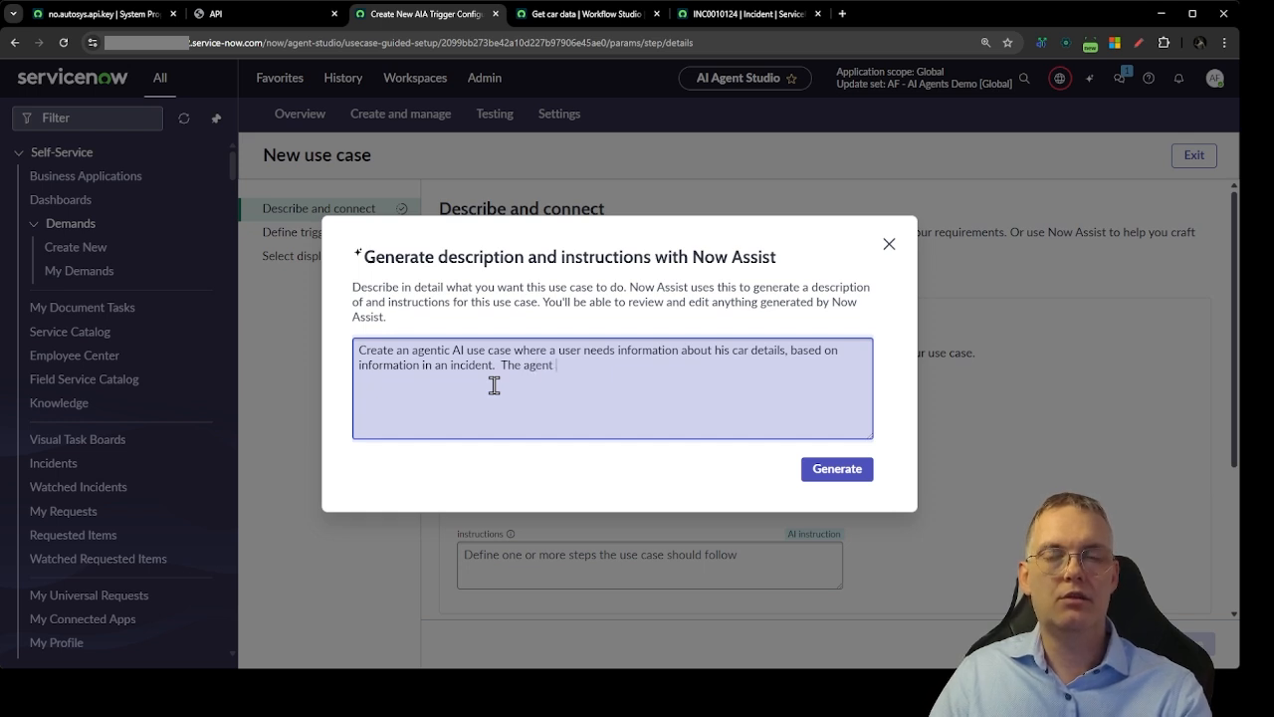
Complete the prompt with "The agent is using a tool which uses a Flow, the flow integrates against an API with all the data." and generate.
{"action": "type", "text": "is using "}
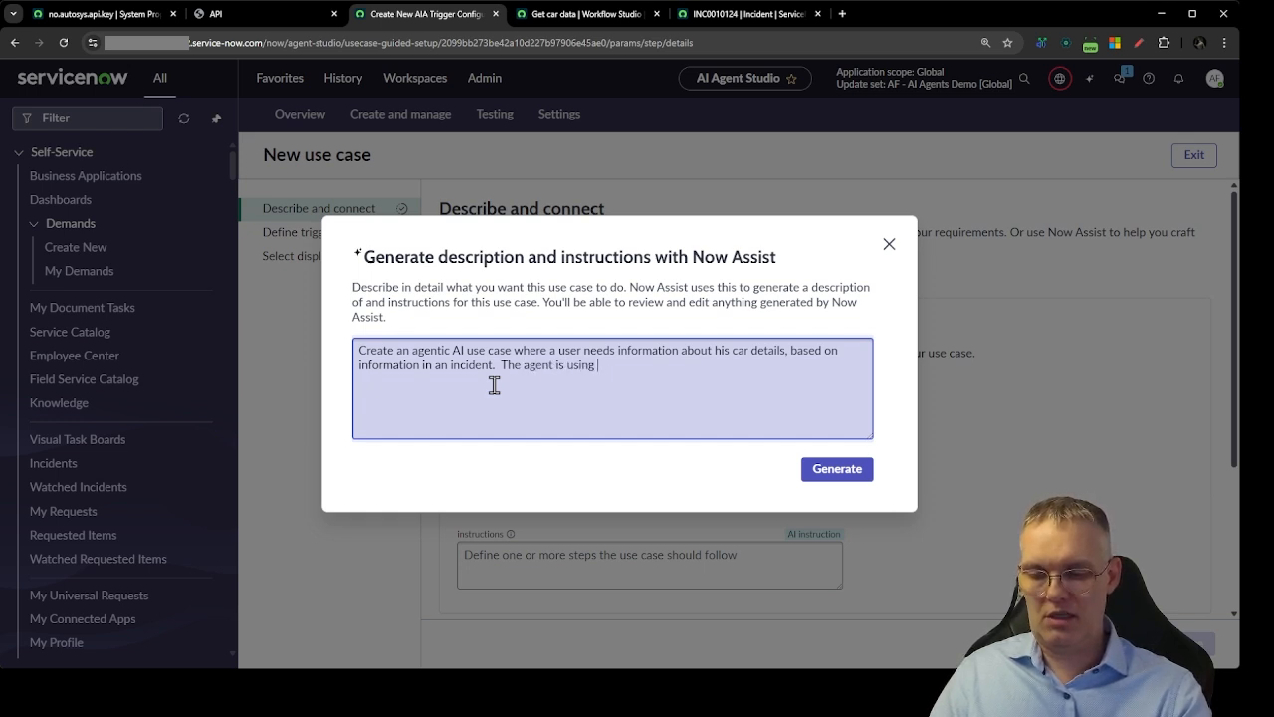
{"action": "type", "text": "a"}
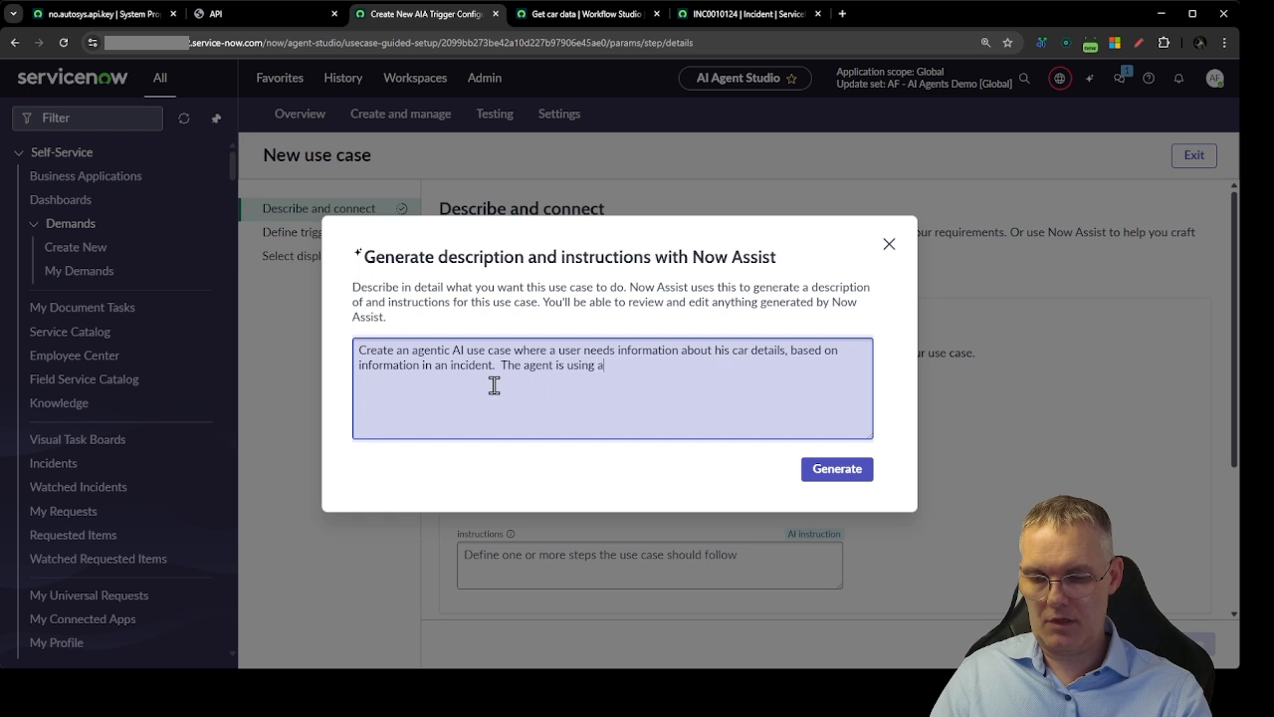
{"action": "type", "text": " tool which"}
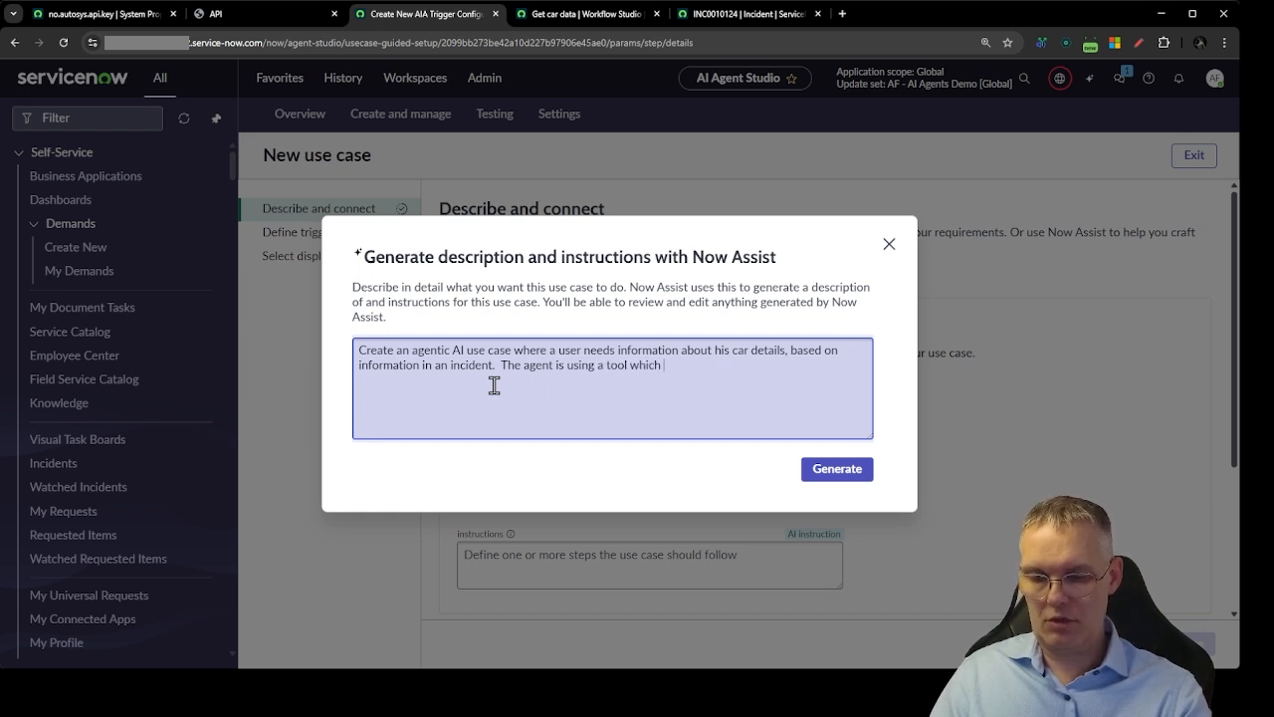
{"action": "type", "text": " uses a Flow"}
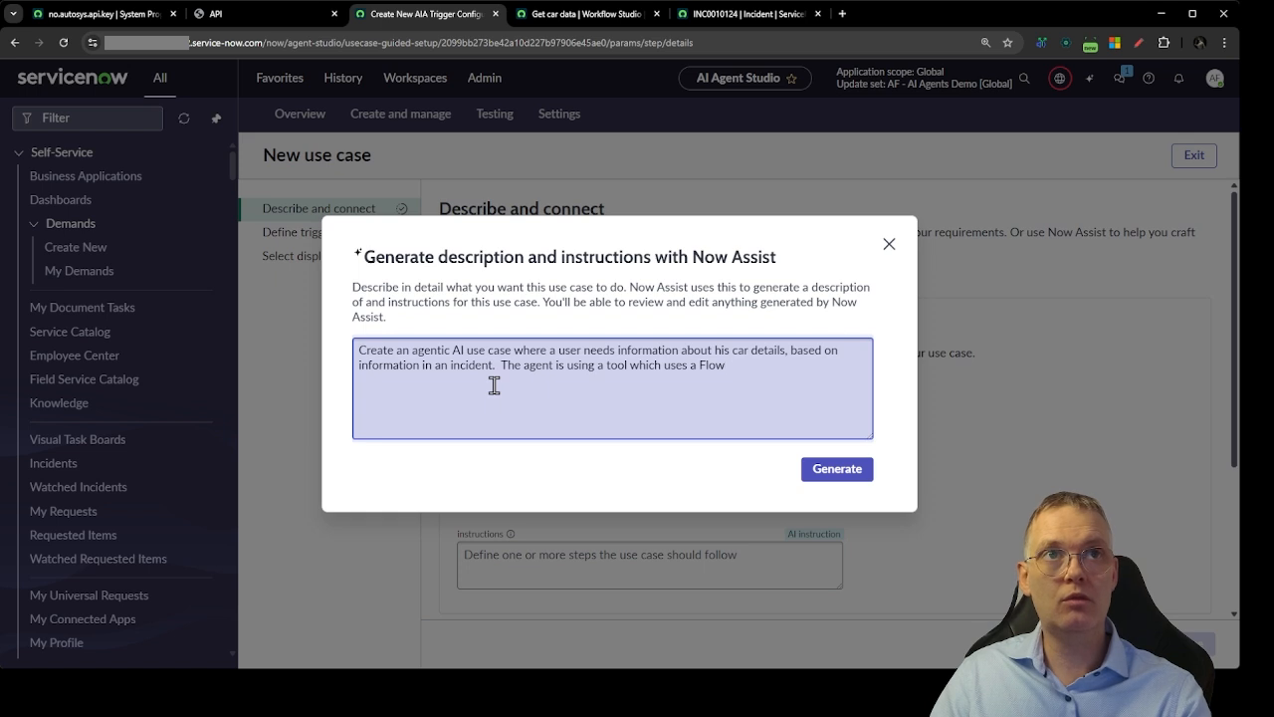
{"action": "key", "text": "BackSpace"}
{"action": "type", "text": ", the flow i"}
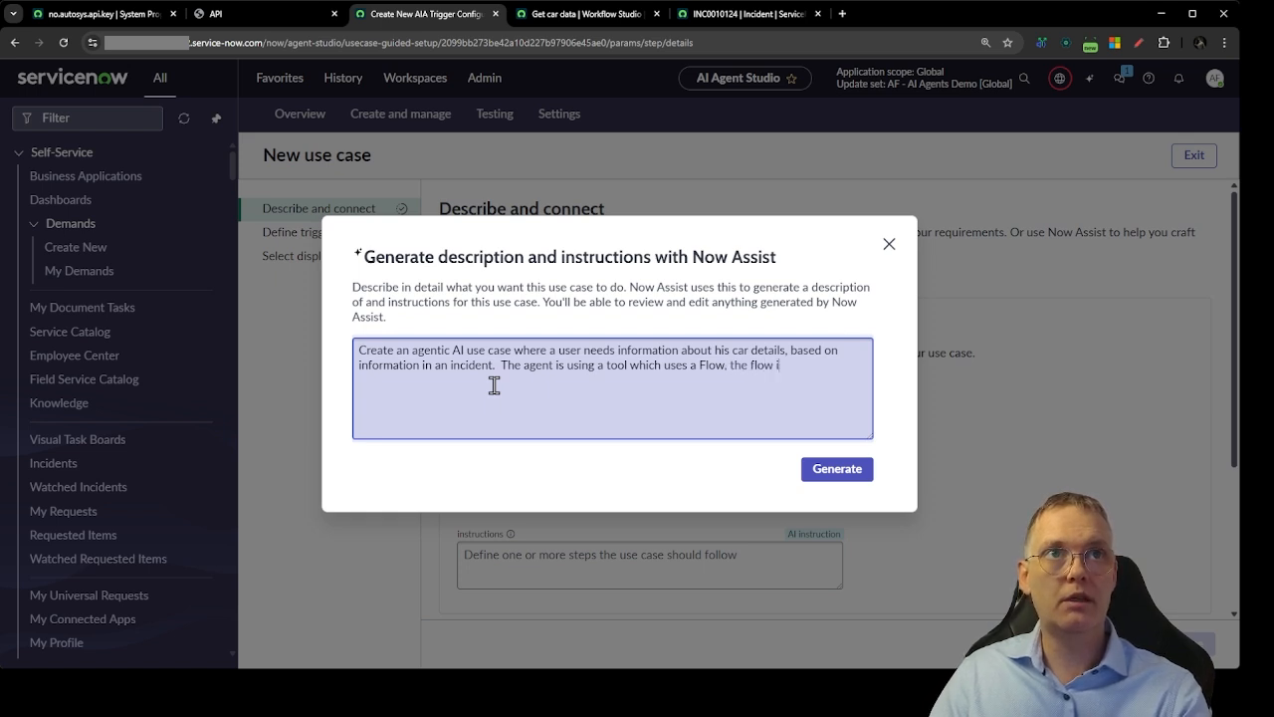
{"action": "type", "text": "ntegrates against a"}
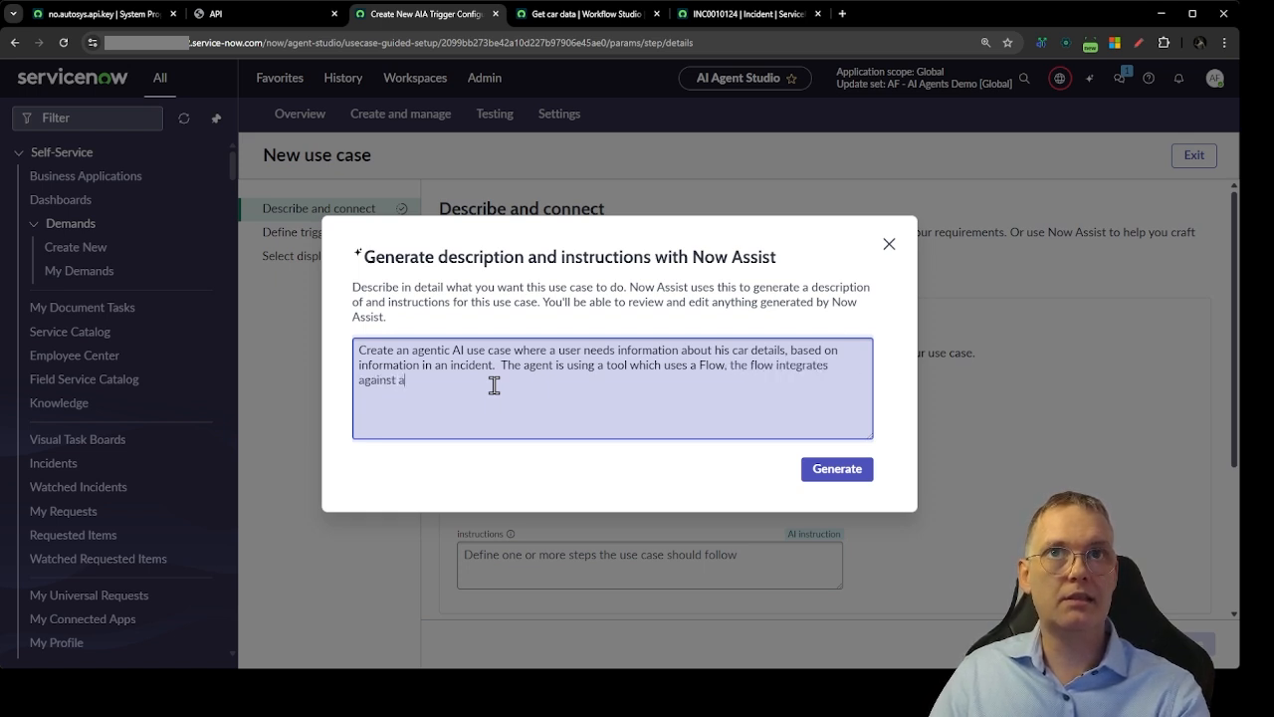
{"action": "type", "text": "n API with all"}
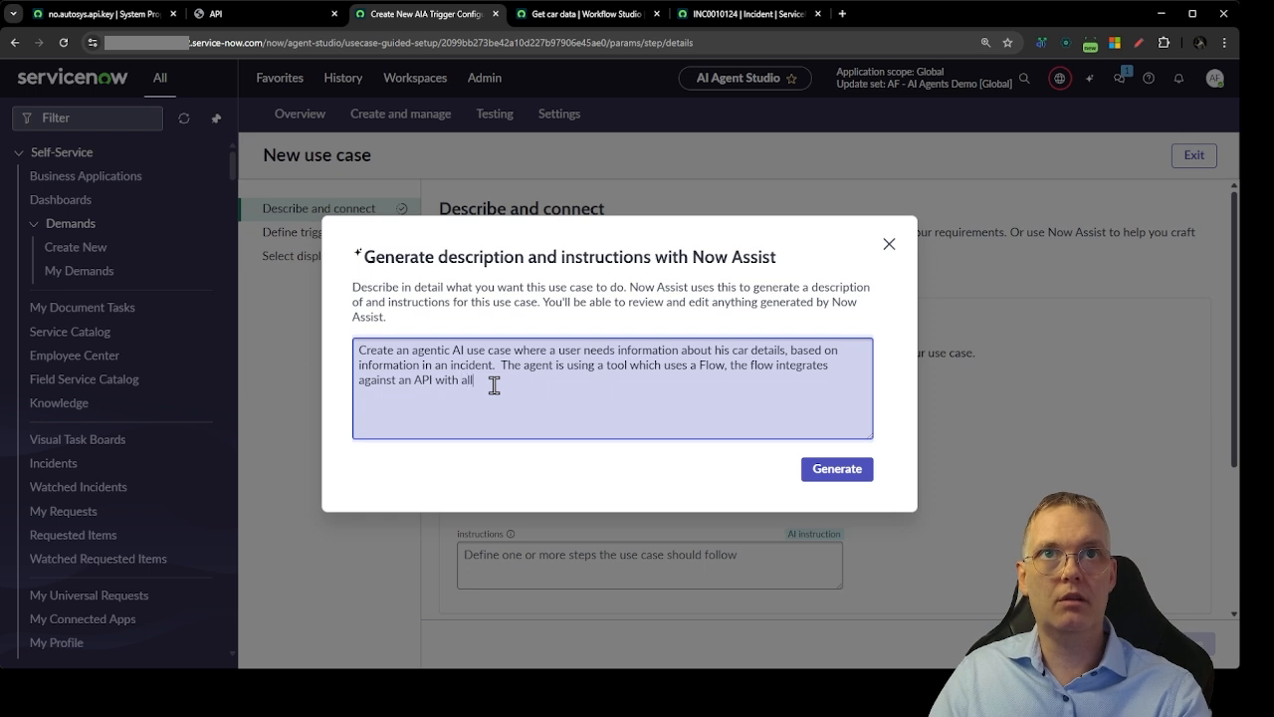
{"action": "type", "text": " the data."}
{"action": "left_click", "coordinate": [836, 470]}
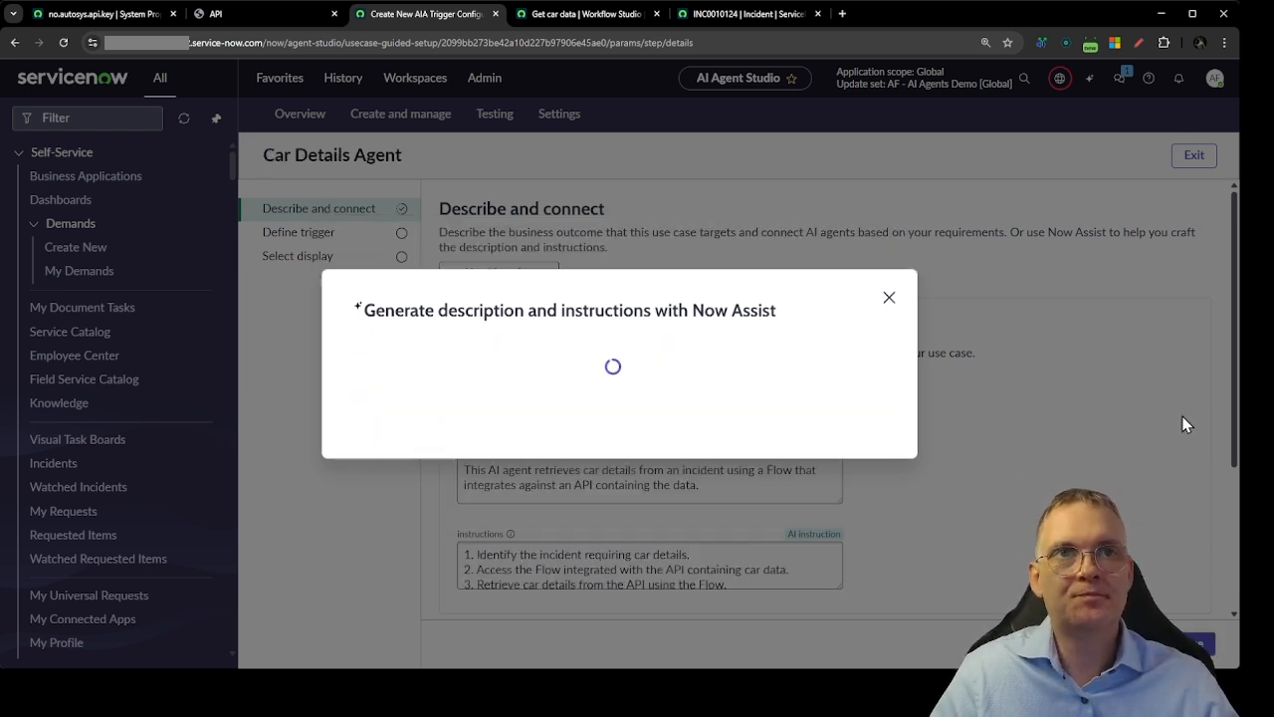
Review the generated use case name, description and instructions down to the section for connecting AI agents.
{"action": "scroll", "coordinate": [1000, 447], "scroll_direction": "down", "scroll_amount": 1}
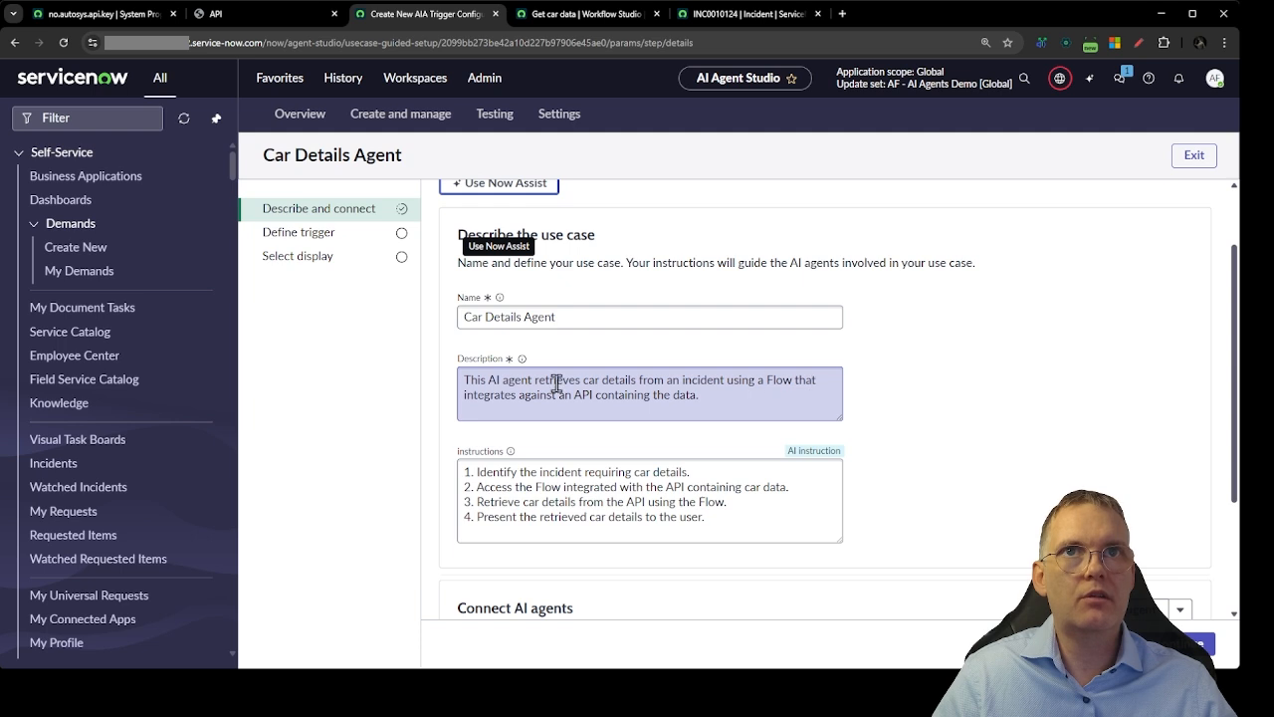
{"action": "scroll", "coordinate": [910, 441], "scroll_direction": "down", "scroll_amount": 1}
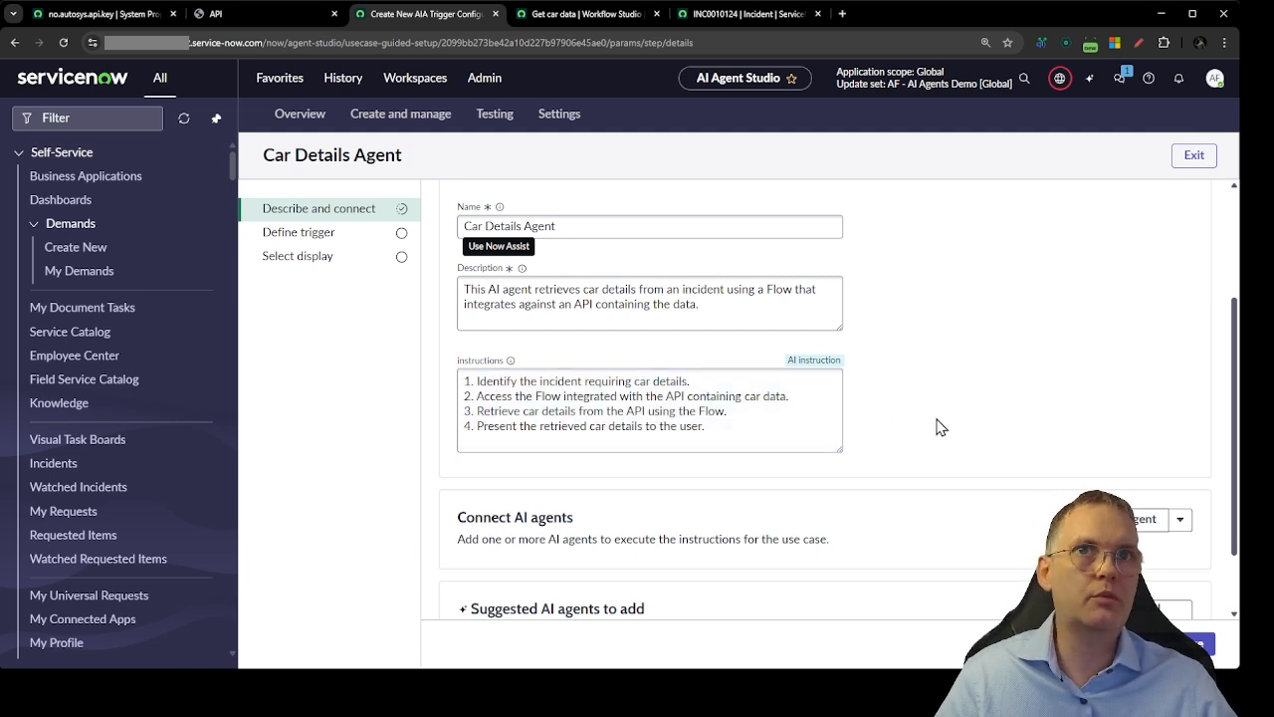
{"action": "scroll", "coordinate": [931, 426], "scroll_direction": "down", "scroll_amount": 1}
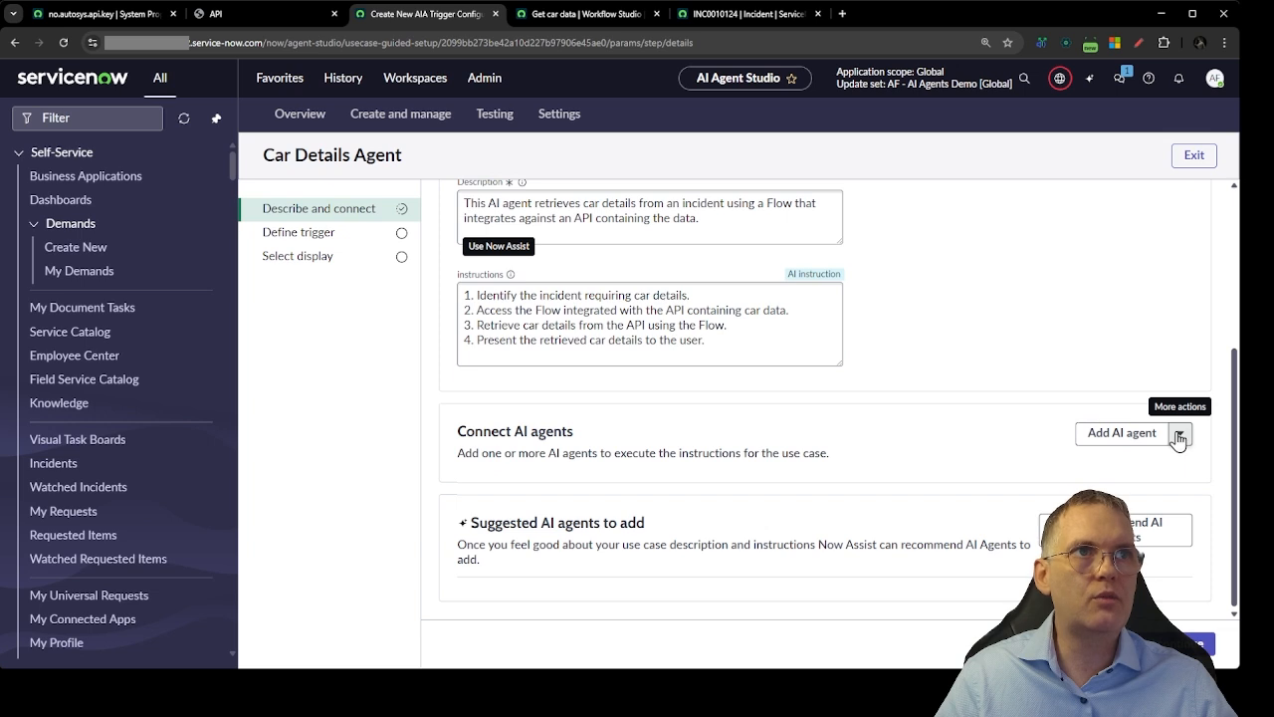
Connect the Car Details Lookup Agent to the use case.
{"action": "left_click", "coordinate": [1122, 432]}
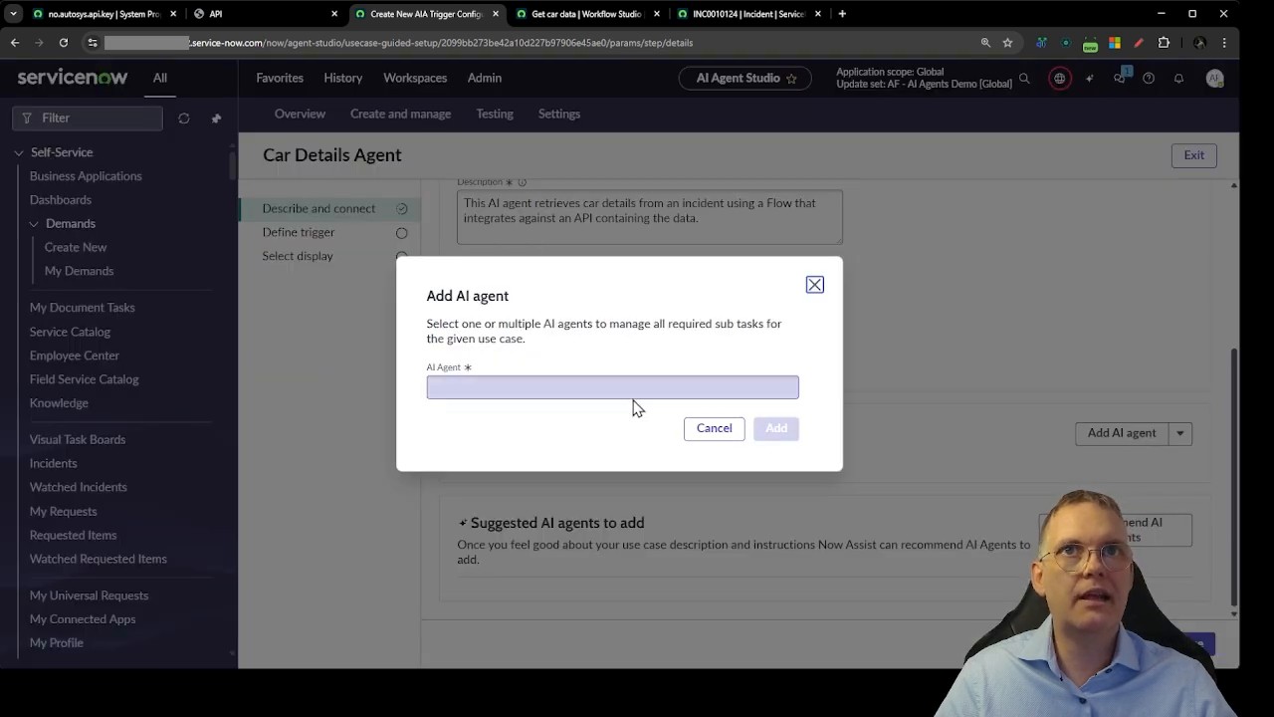
{"action": "left_click", "coordinate": [632, 394]}
{"action": "type", "text": "Car"}
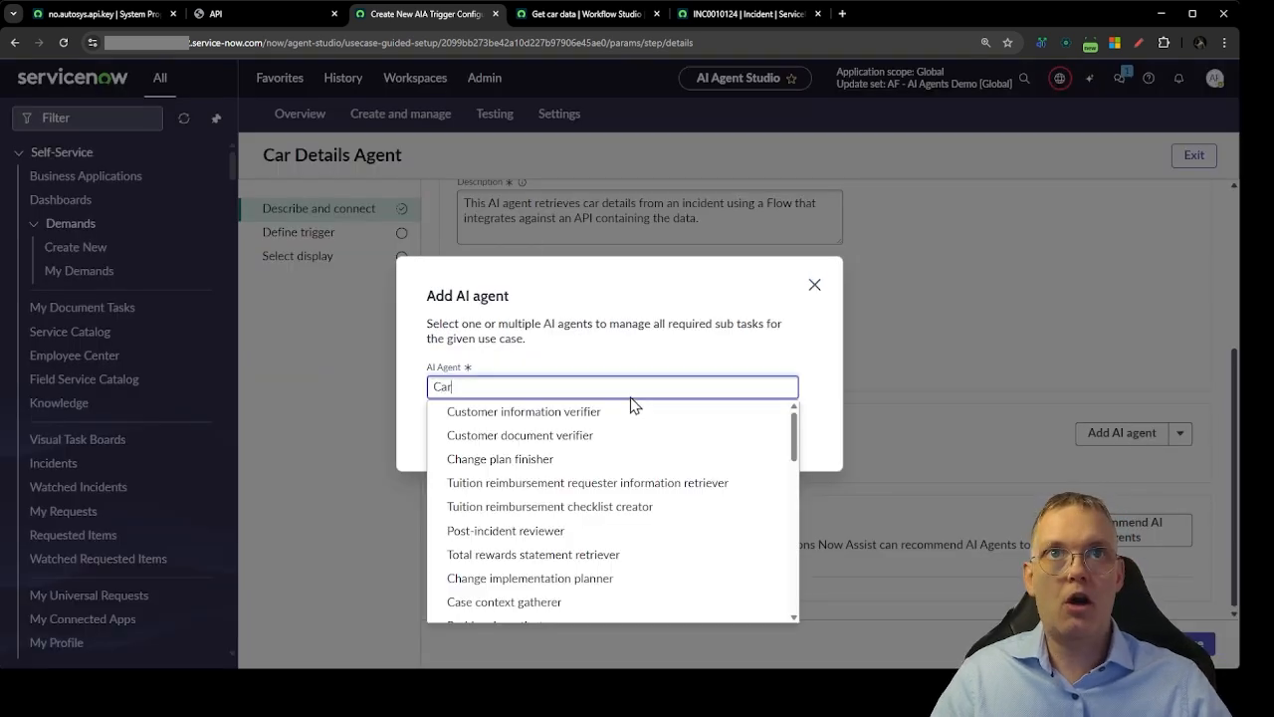
{"action": "left_click", "coordinate": [541, 412]}
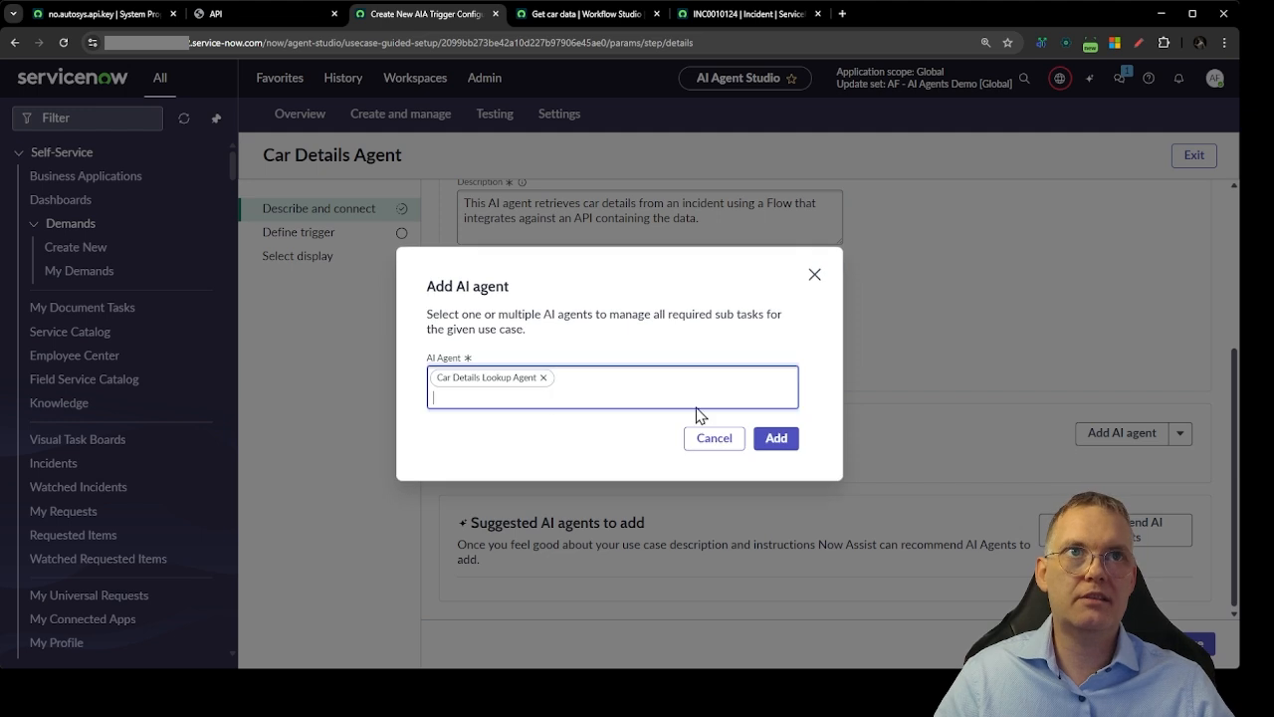
{"action": "left_click", "coordinate": [777, 438]}
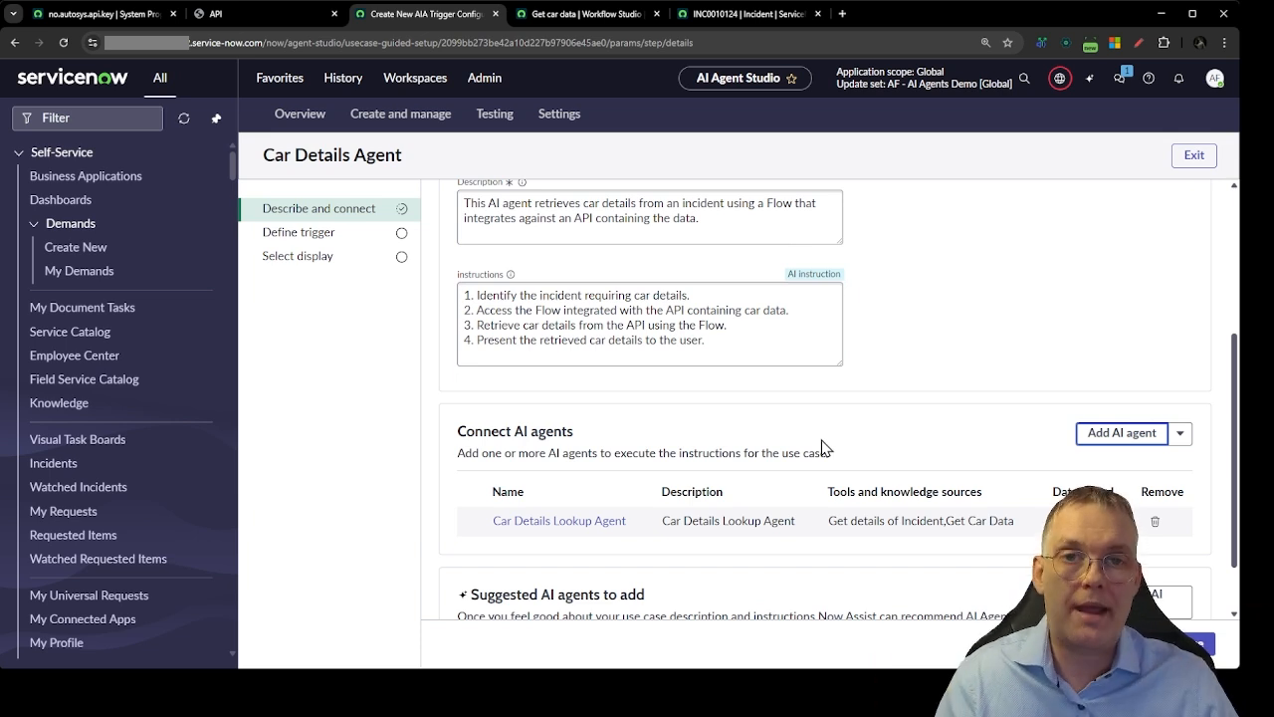
{"action": "scroll", "coordinate": [982, 370], "scroll_direction": "down", "scroll_amount": 1}
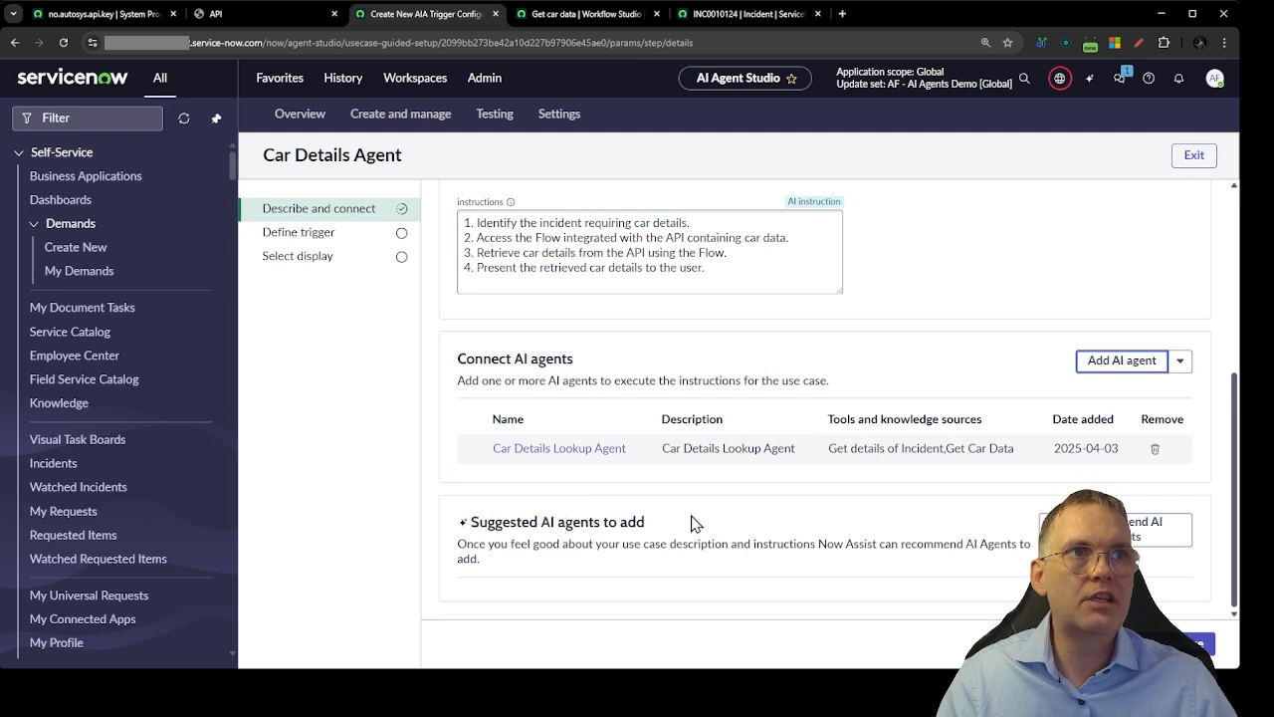
Proceed to the trigger definition and start a "Created or updated" trigger named "Incident with car details needed".
{"action": "left_click", "coordinate": [1160, 645]}
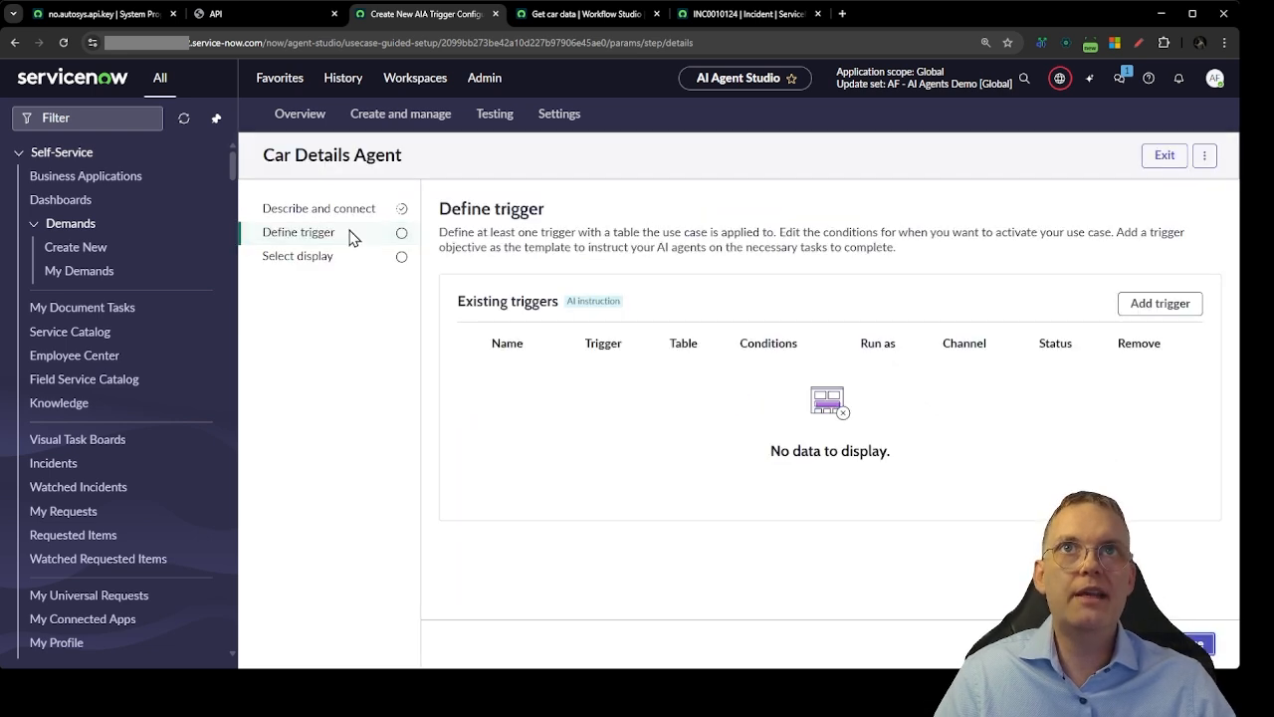
{"action": "left_click", "coordinate": [1155, 304]}
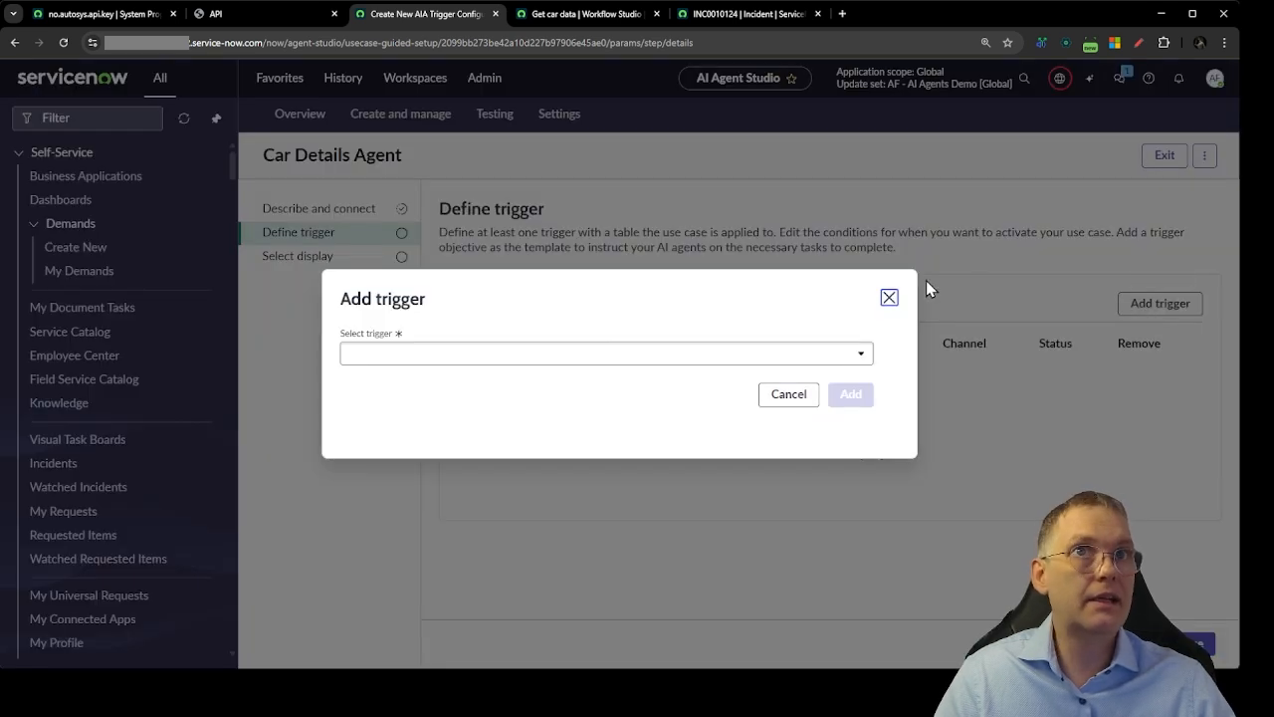
{"action": "left_click", "coordinate": [538, 359]}
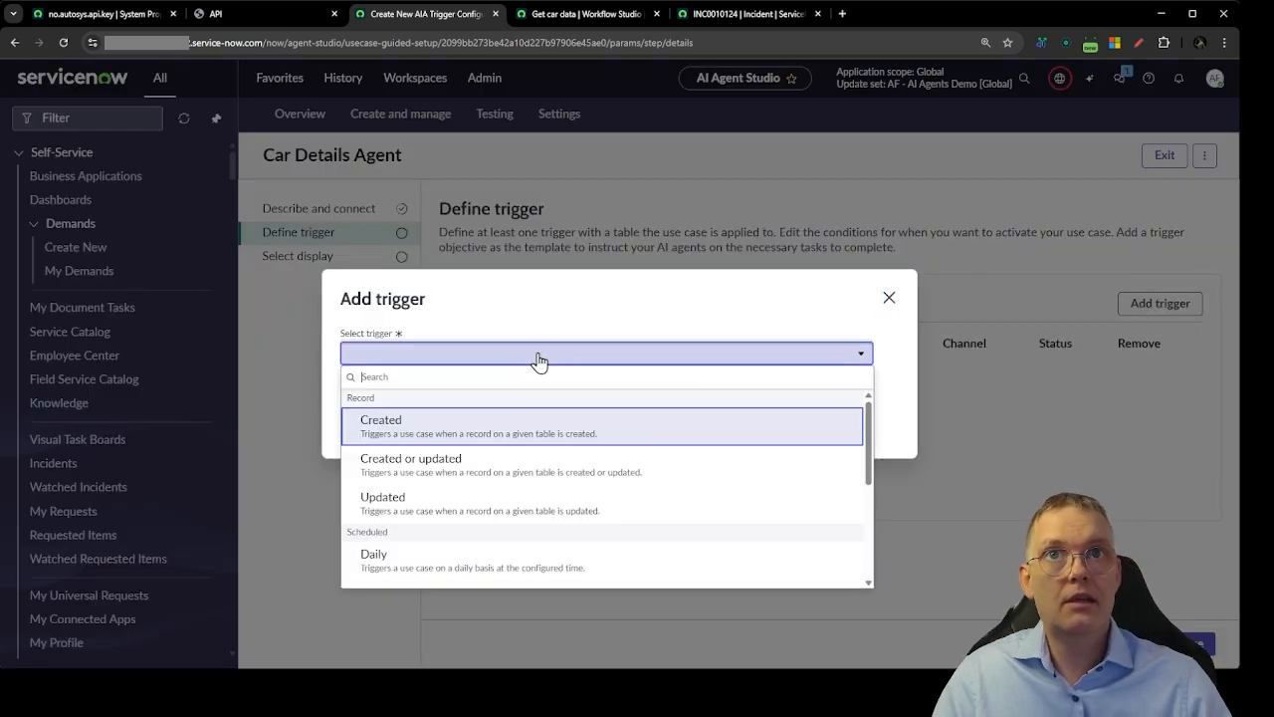
{"action": "left_click", "coordinate": [461, 468]}
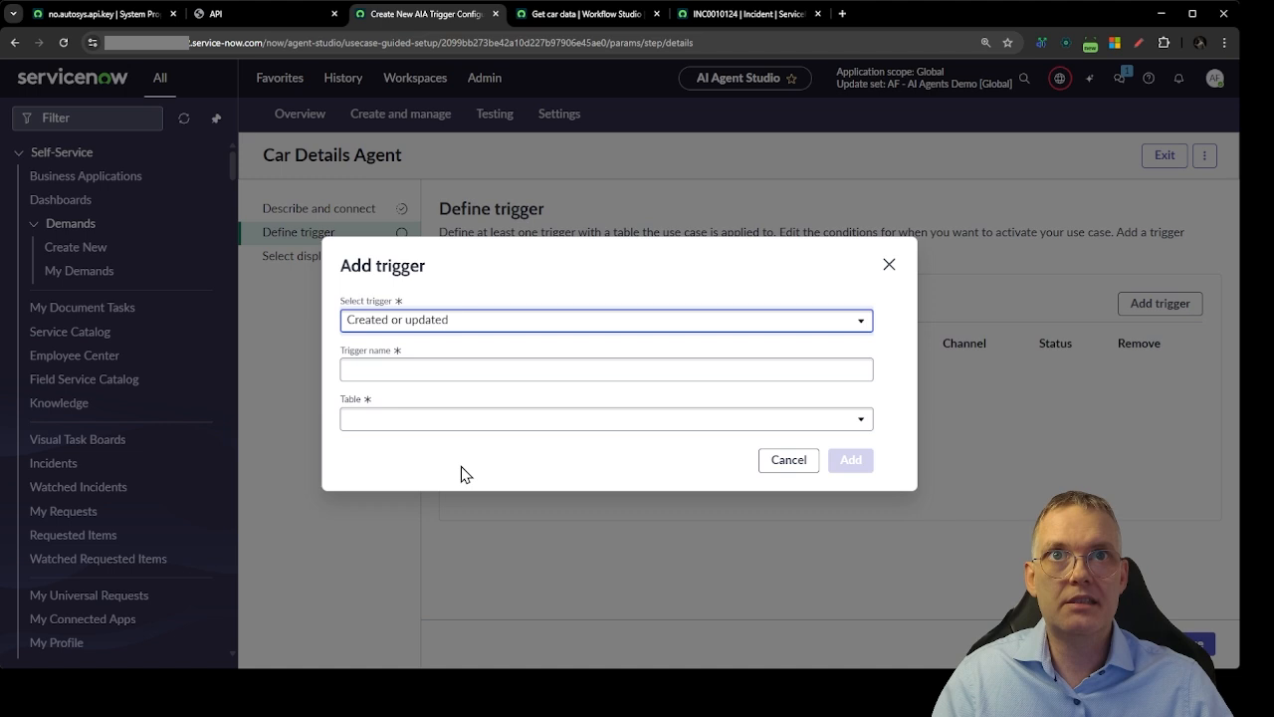
{"action": "left_click", "coordinate": [415, 370]}
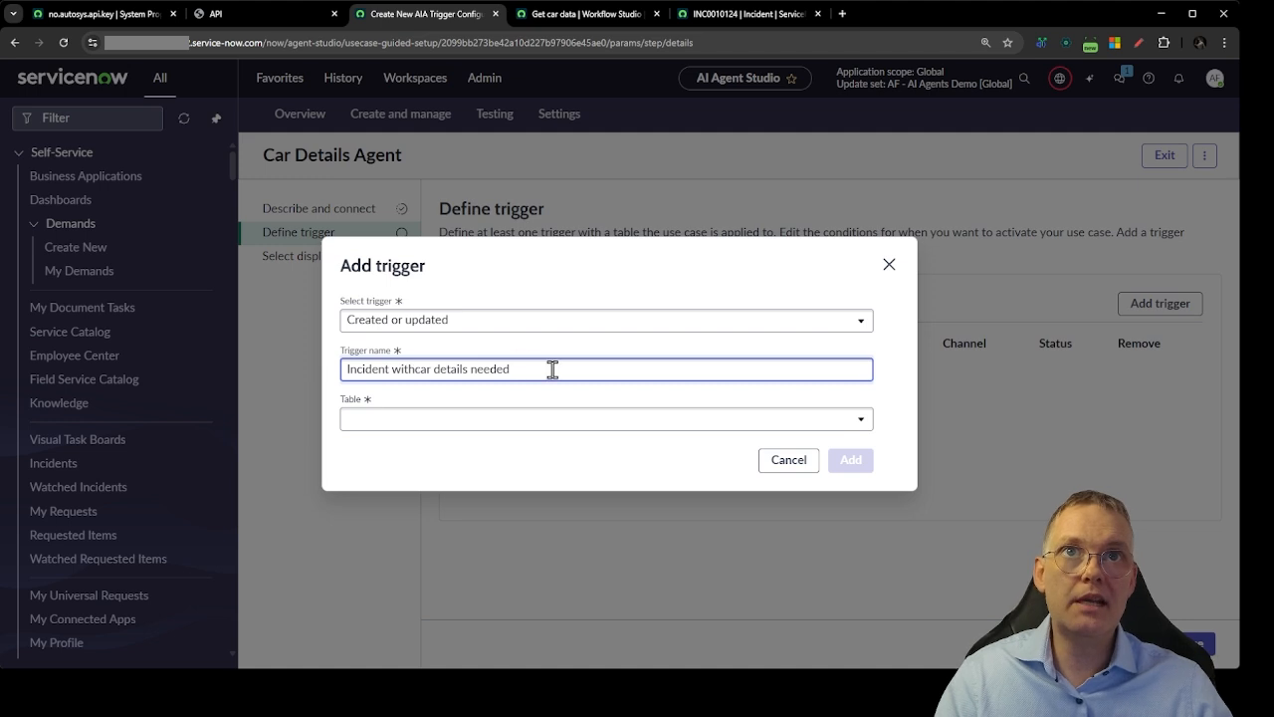
{"action": "left_click", "coordinate": [419, 374]}
{"action": "key", "text": "BackSpace"}
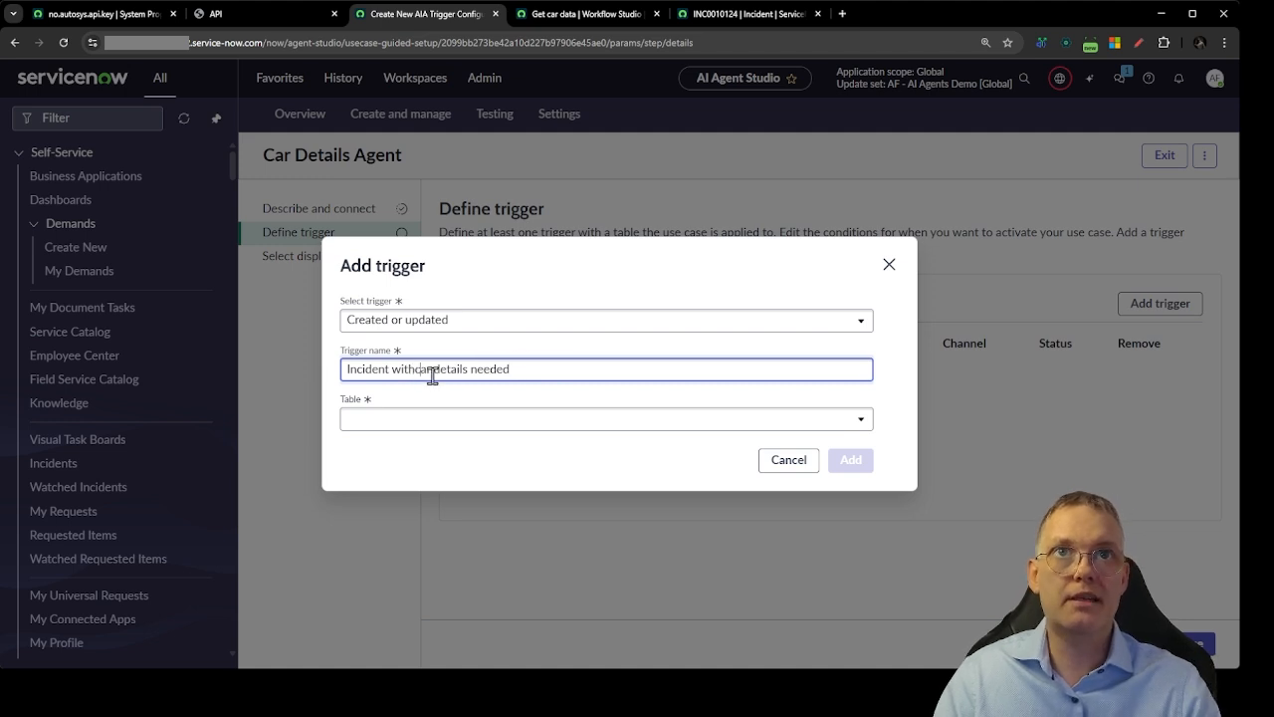
Set the trigger's table to Incident with the condition Active is true.
{"action": "left_click", "coordinate": [441, 421]}
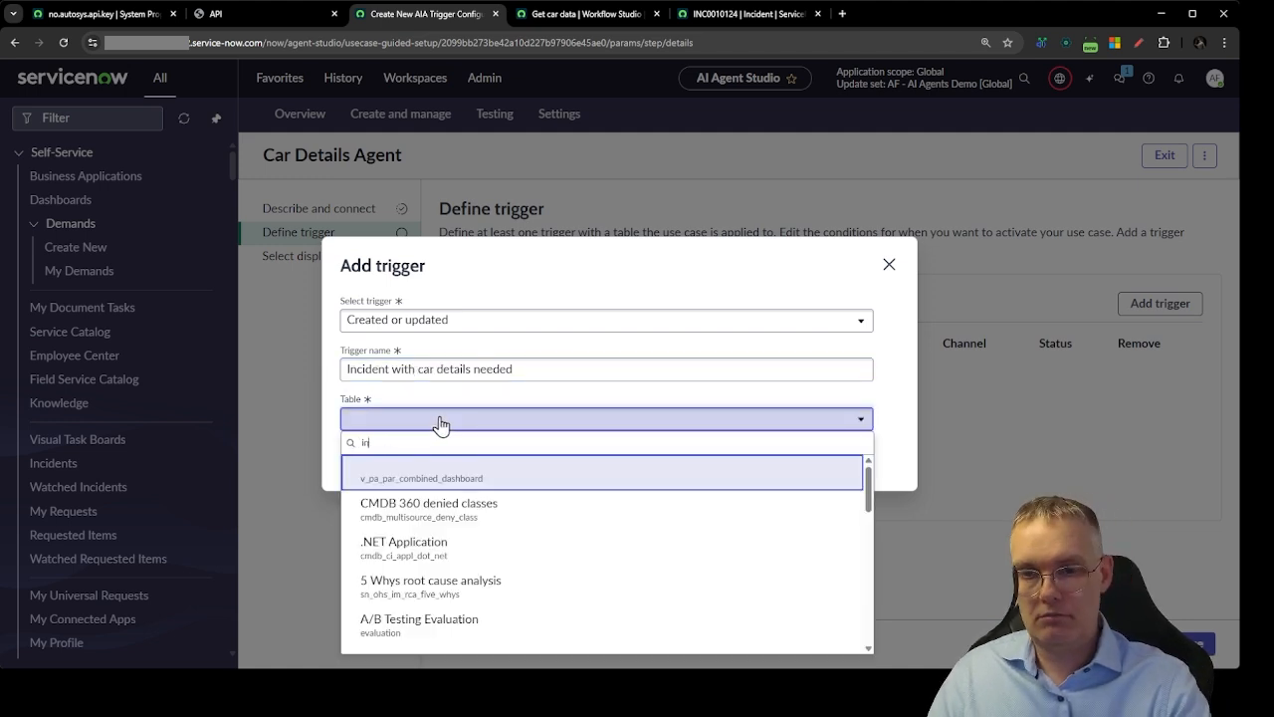
{"action": "left_click", "coordinate": [418, 469]}
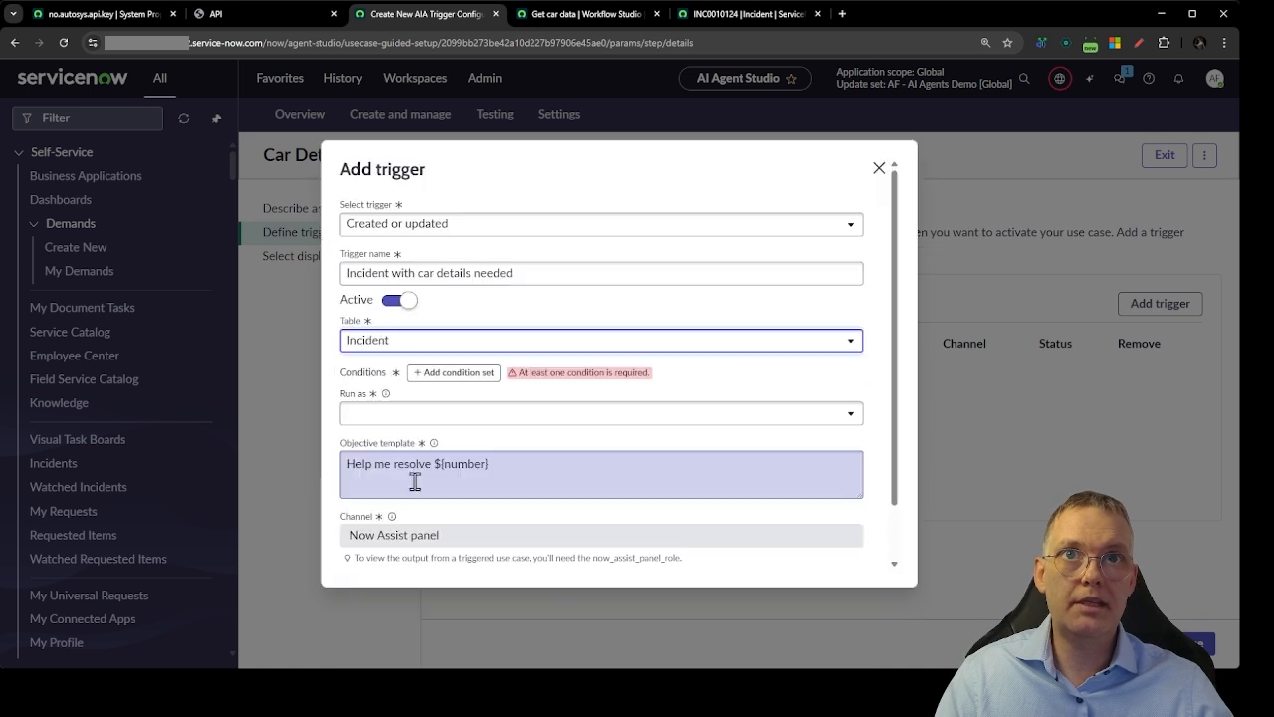
{"action": "left_click", "coordinate": [448, 386]}
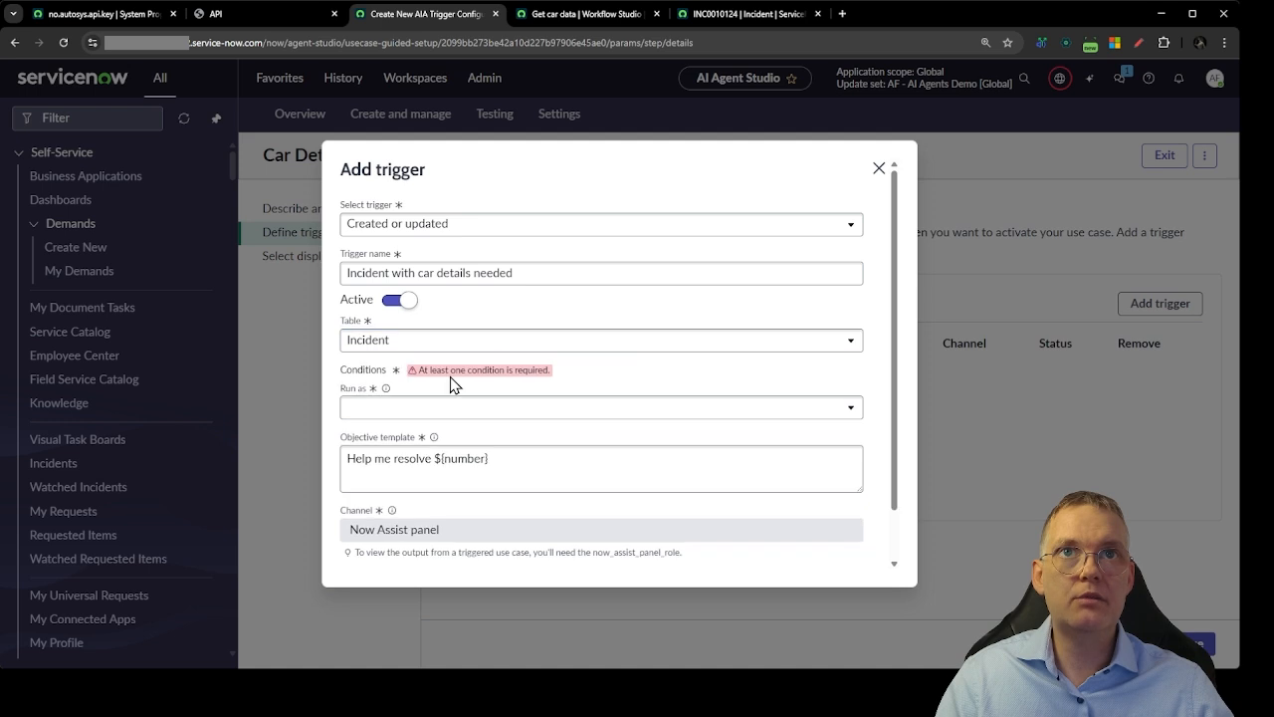
{"action": "left_click", "coordinate": [450, 418]}
{"action": "type", "text": "acti"}
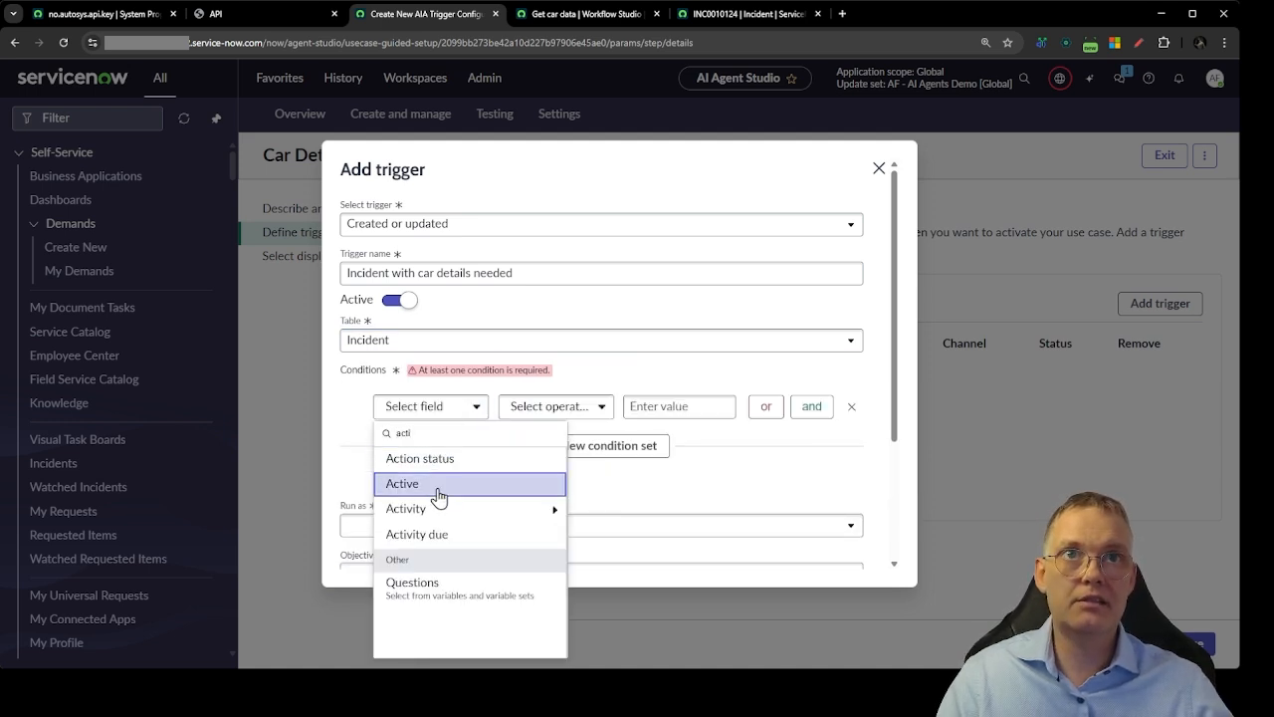
{"action": "left_click", "coordinate": [438, 484]}
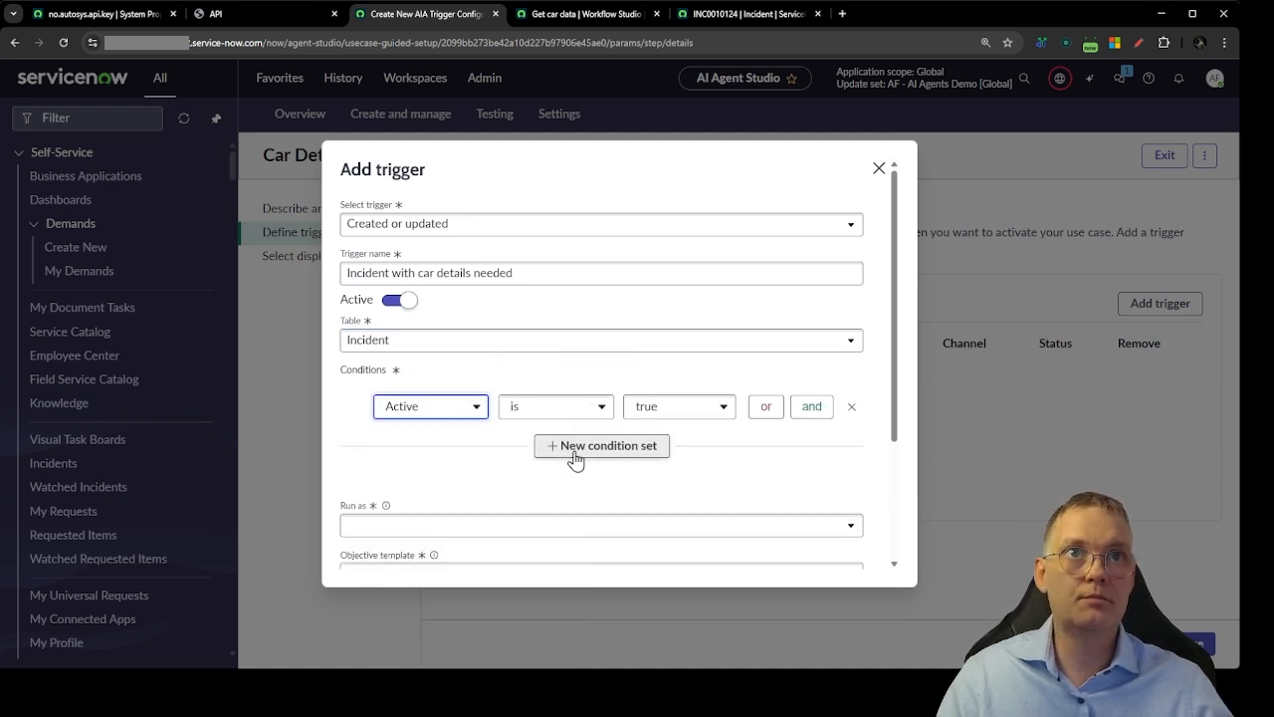
Set the trigger to run as Caller [incident], keep the default objective template and add the trigger.
{"action": "scroll", "coordinate": [731, 484], "scroll_direction": "down", "scroll_amount": 3}
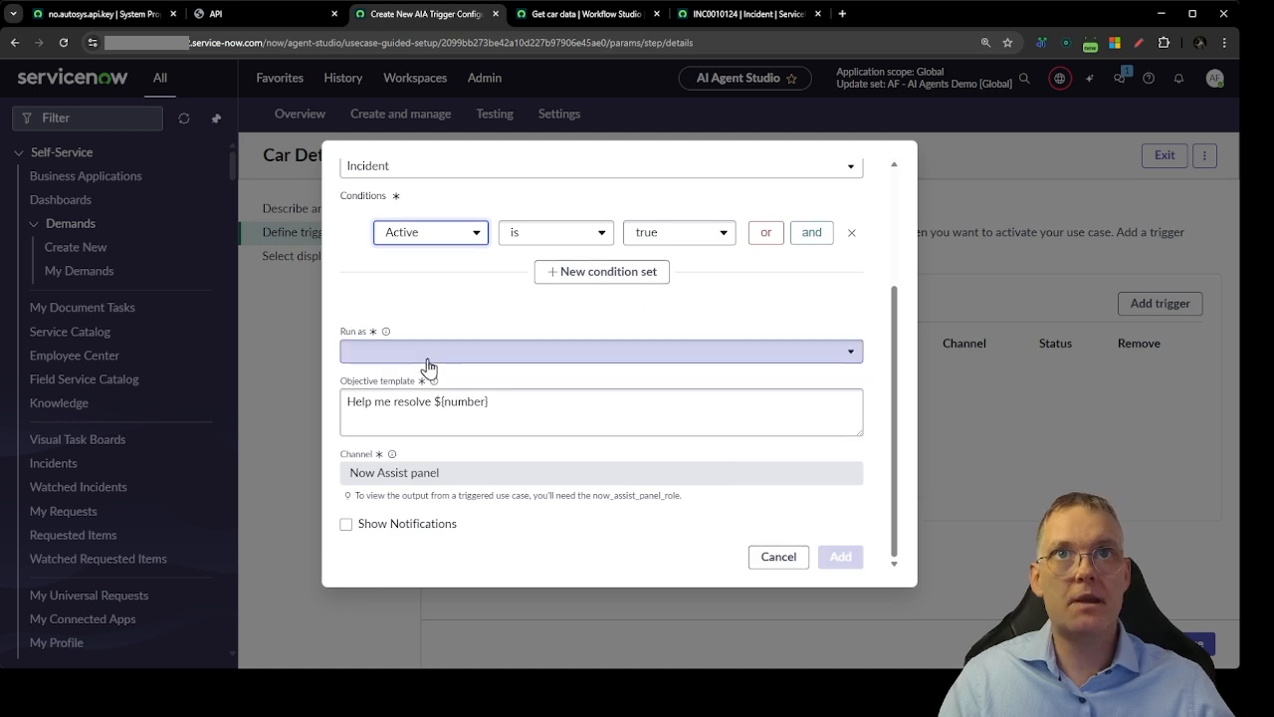
{"action": "left_click", "coordinate": [438, 356]}
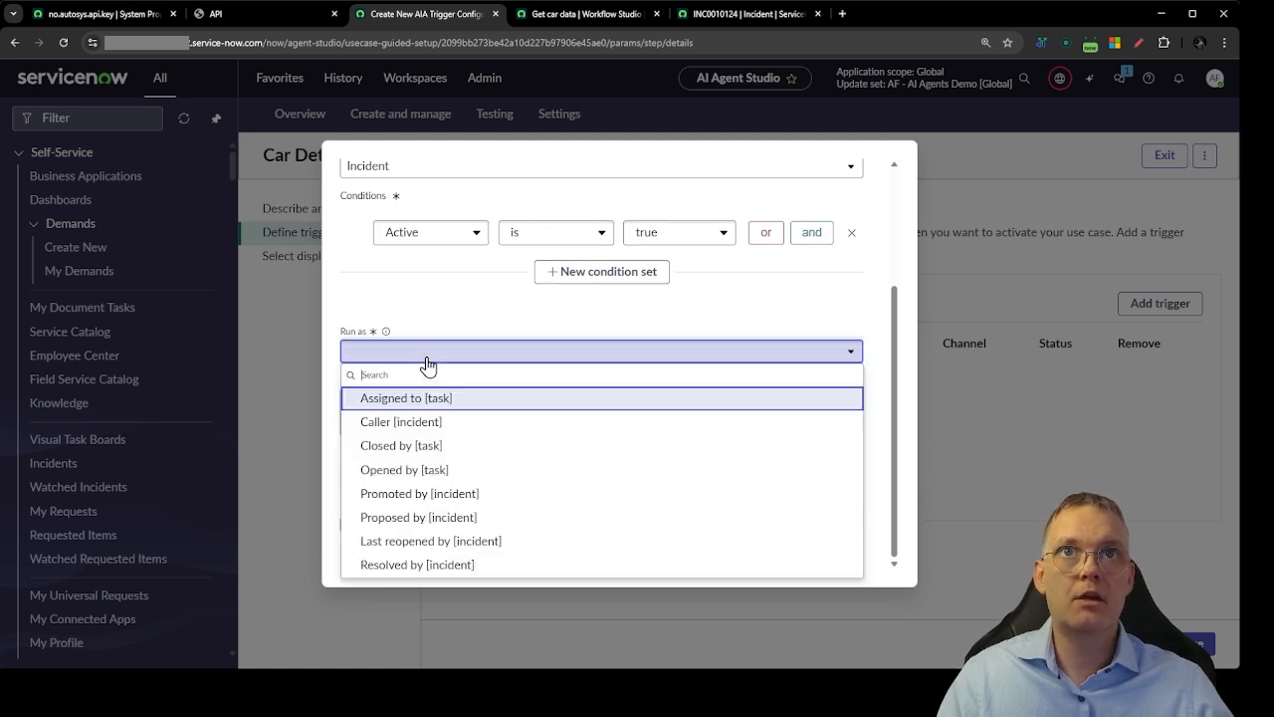
{"action": "left_click", "coordinate": [458, 424]}
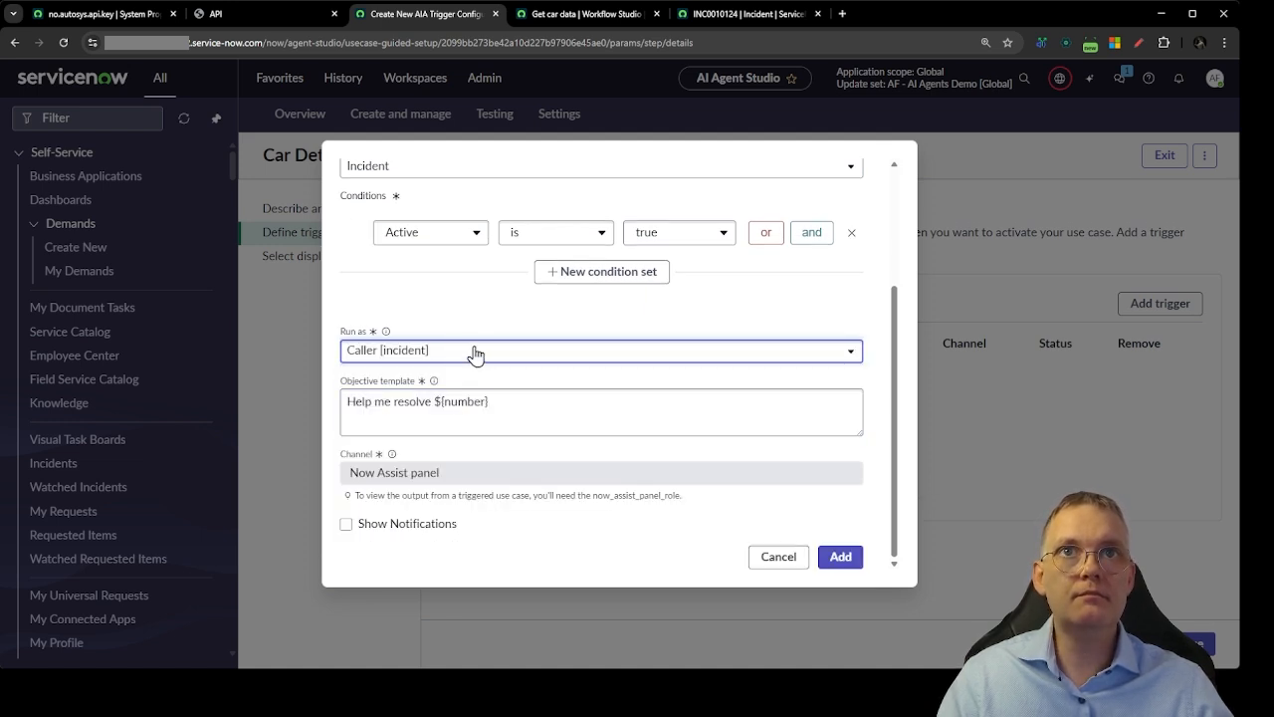
{"action": "left_click", "coordinate": [355, 401]}
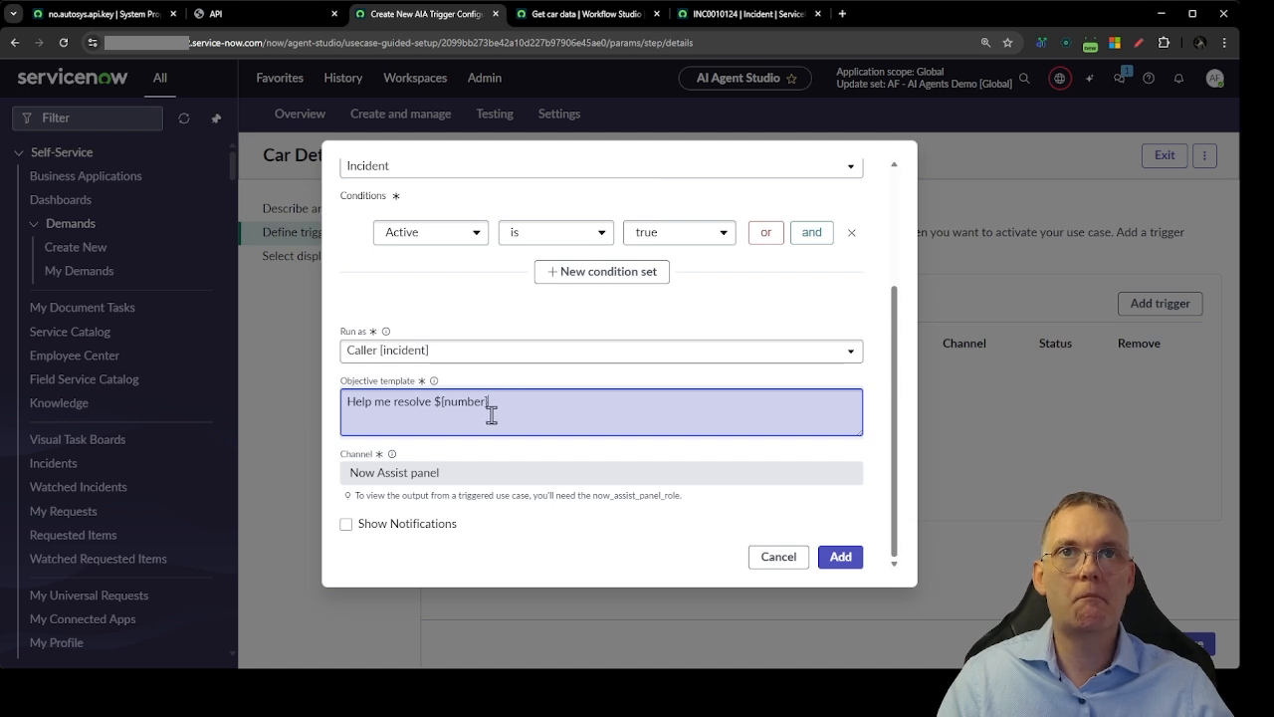
{"action": "left_click", "coordinate": [847, 560]}
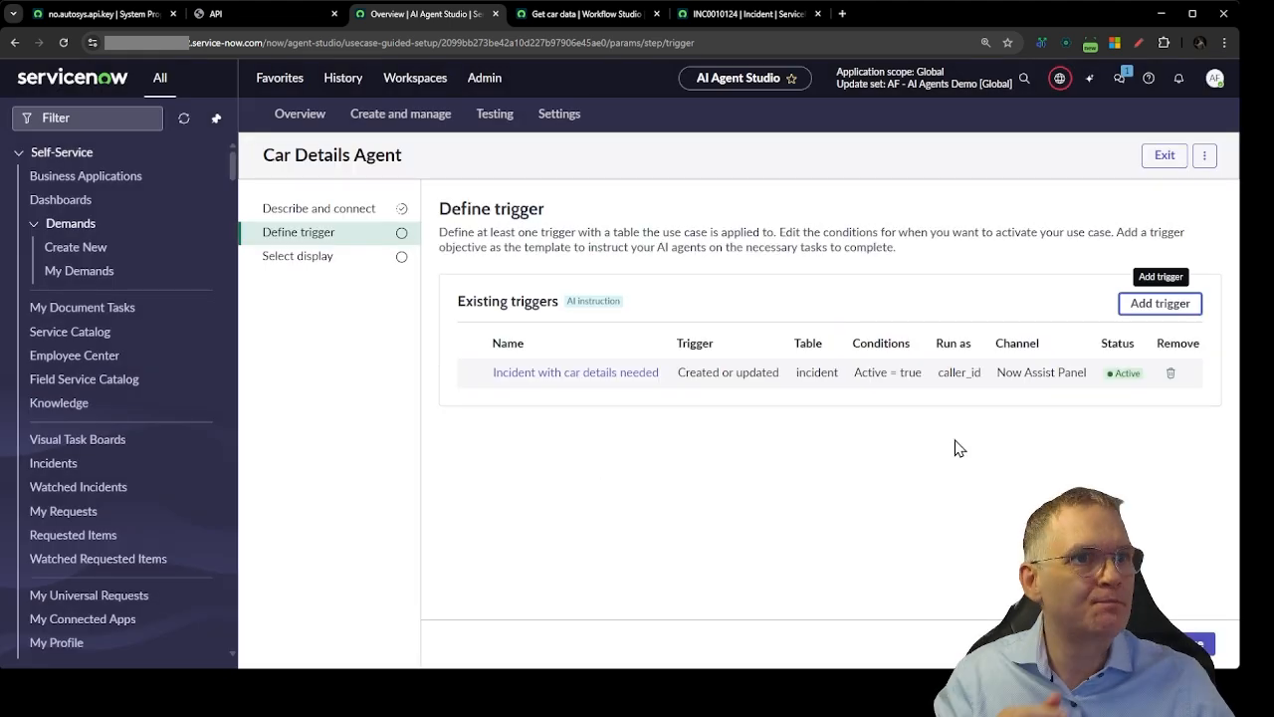
Save the use case for testing without changing the display setting, and copy the number of the car details incident.
{"action": "left_click", "coordinate": [1177, 644]}
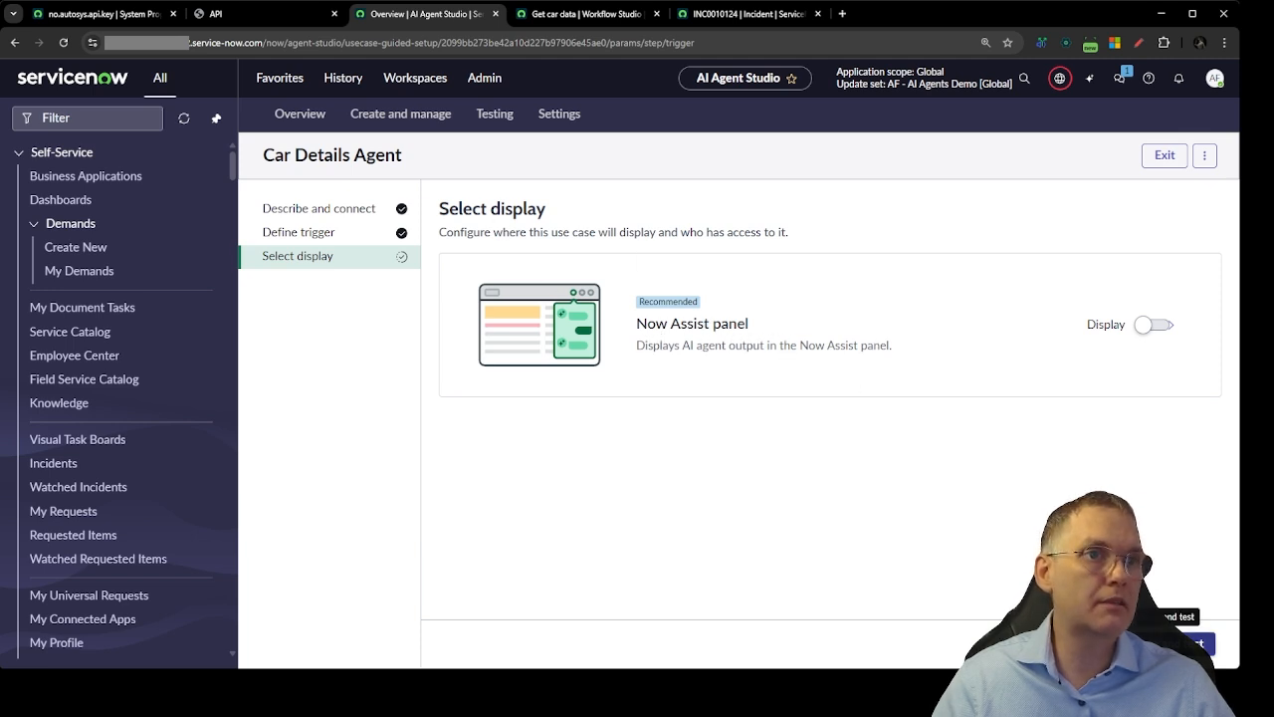
{"action": "left_click", "coordinate": [1200, 643]}
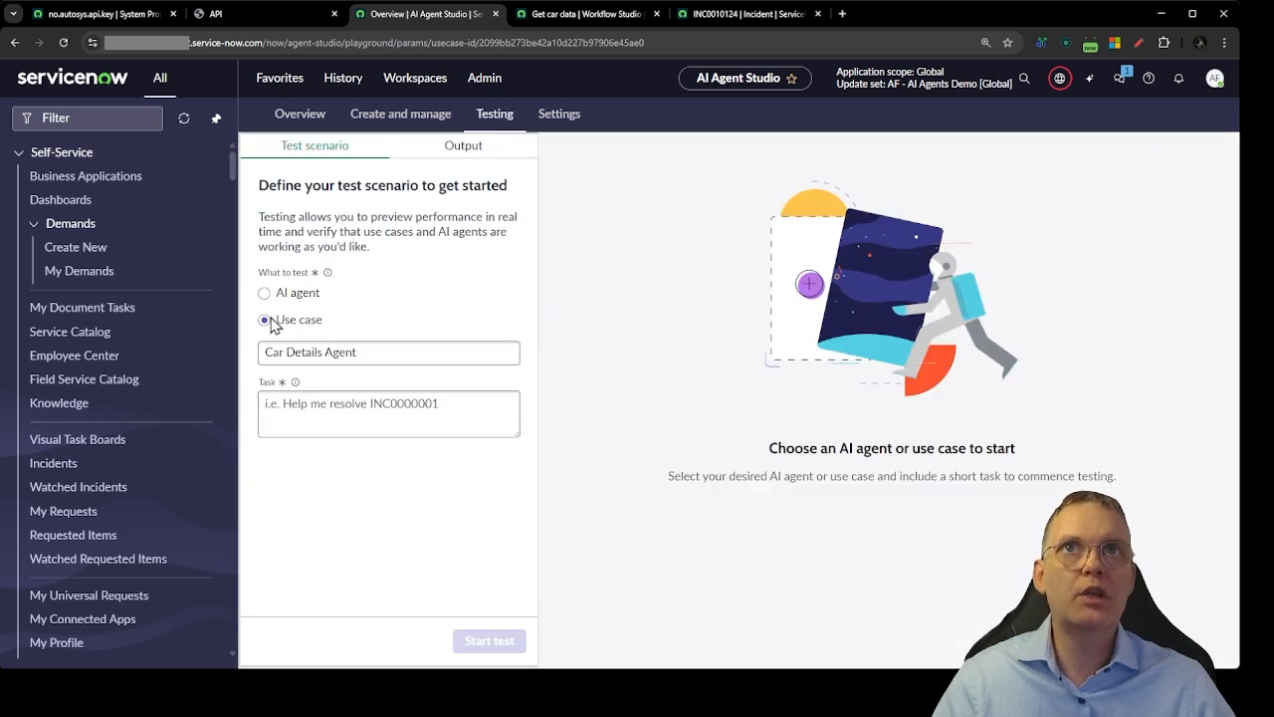
{"action": "left_click", "coordinate": [747, 14]}
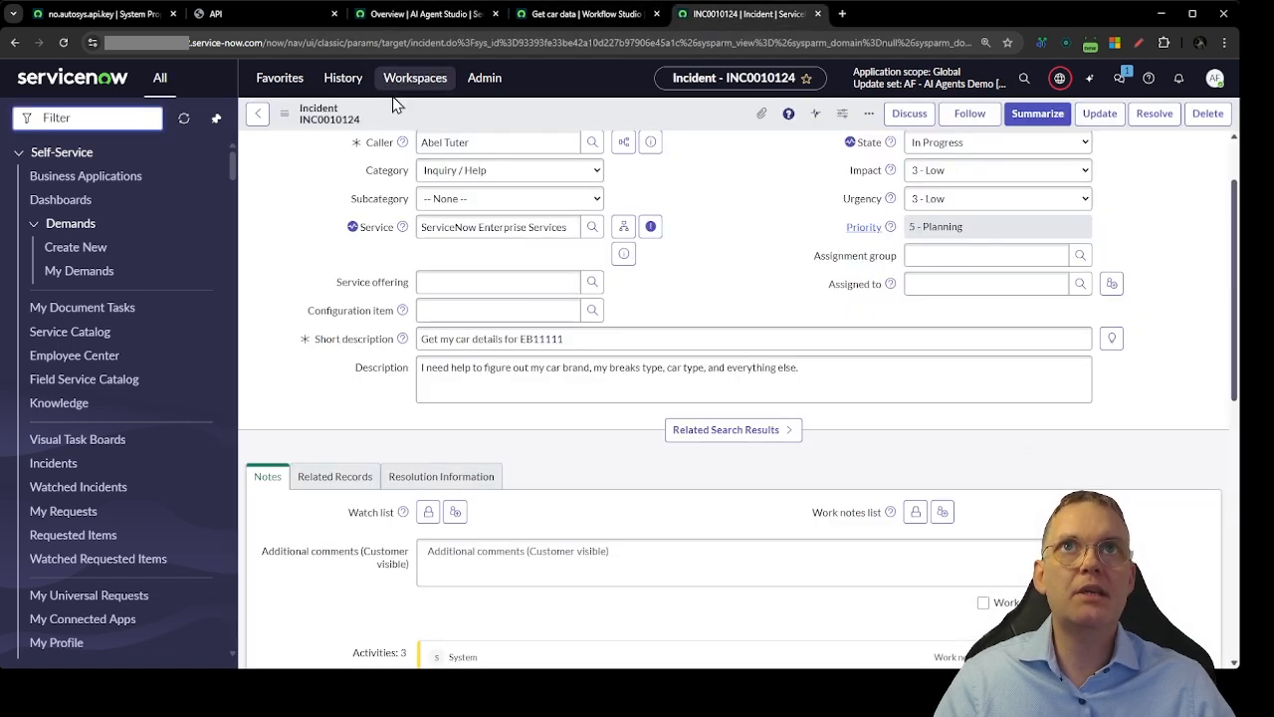
{"action": "left_click_drag", "start_coordinate": [362, 122], "coordinate": [289, 125]}
{"action": "left_click", "coordinate": [315, 220]}
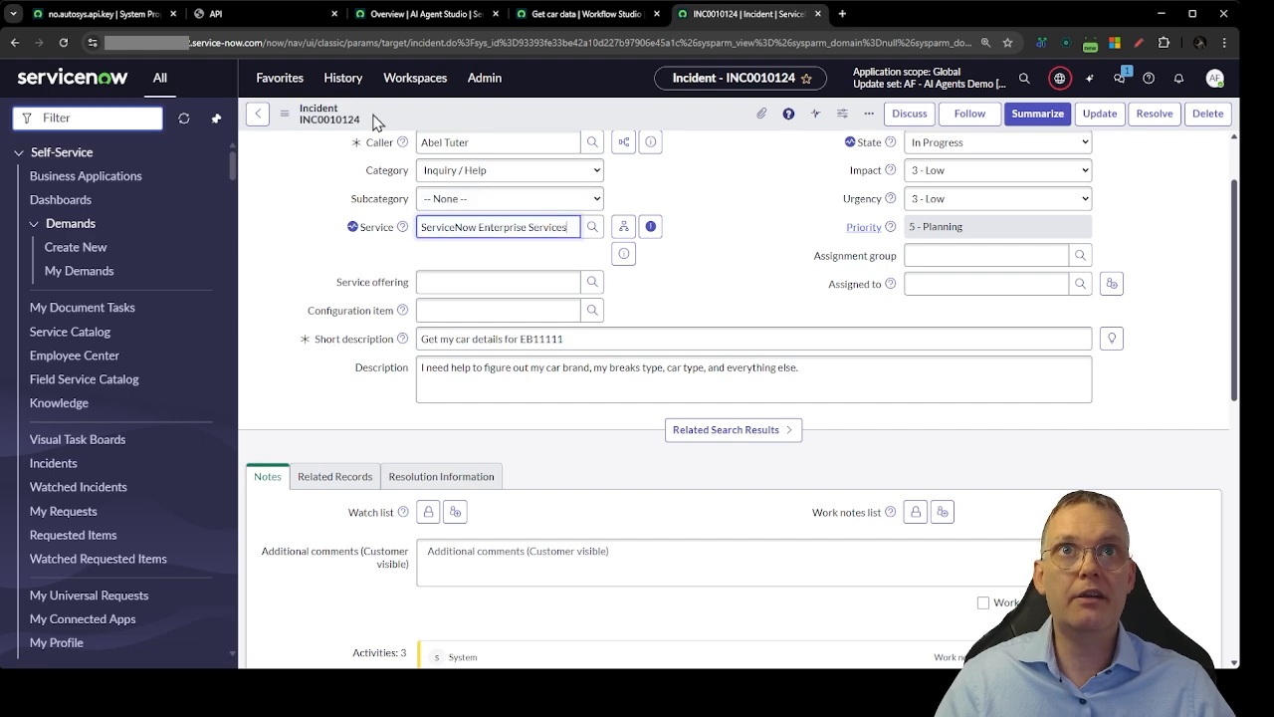
{"action": "left_click_drag", "start_coordinate": [368, 116], "coordinate": [349, 121]}
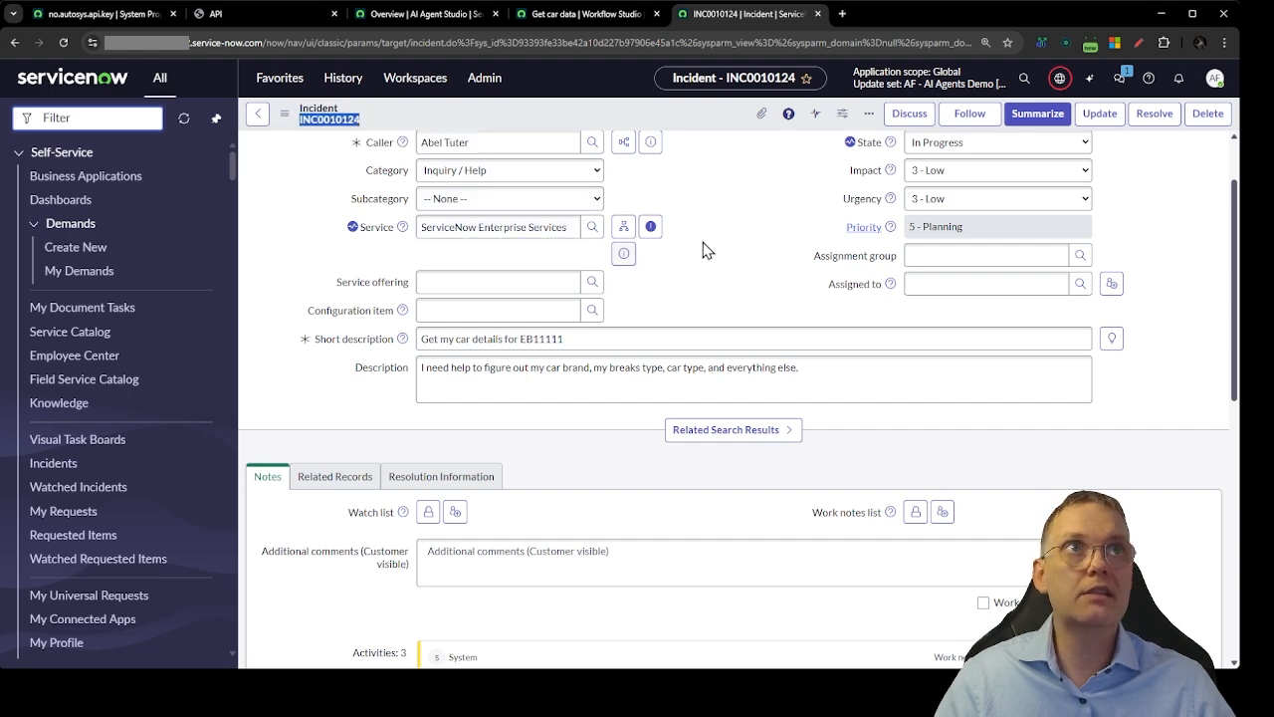
{"action": "left_click", "coordinate": [749, 239]}
{"action": "scroll", "coordinate": [789, 289], "scroll_direction": "down", "scroll_amount": 3}
{"action": "scroll", "coordinate": [789, 295], "scroll_direction": "up", "scroll_amount": 5}
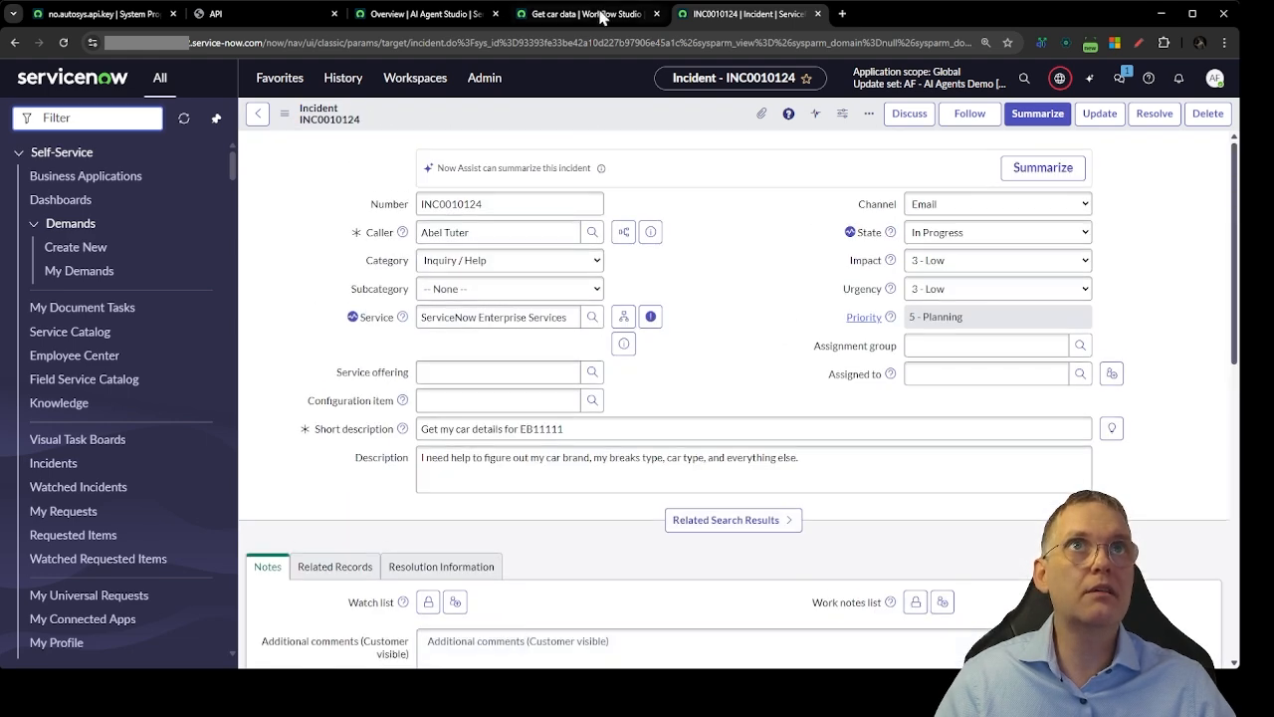
Return to the use case test, enter a task for incident INC0010124 and start the test.
{"action": "left_click", "coordinate": [555, 14]}
{"action": "left_click", "coordinate": [421, 14]}
{"action": "left_click", "coordinate": [432, 407]}
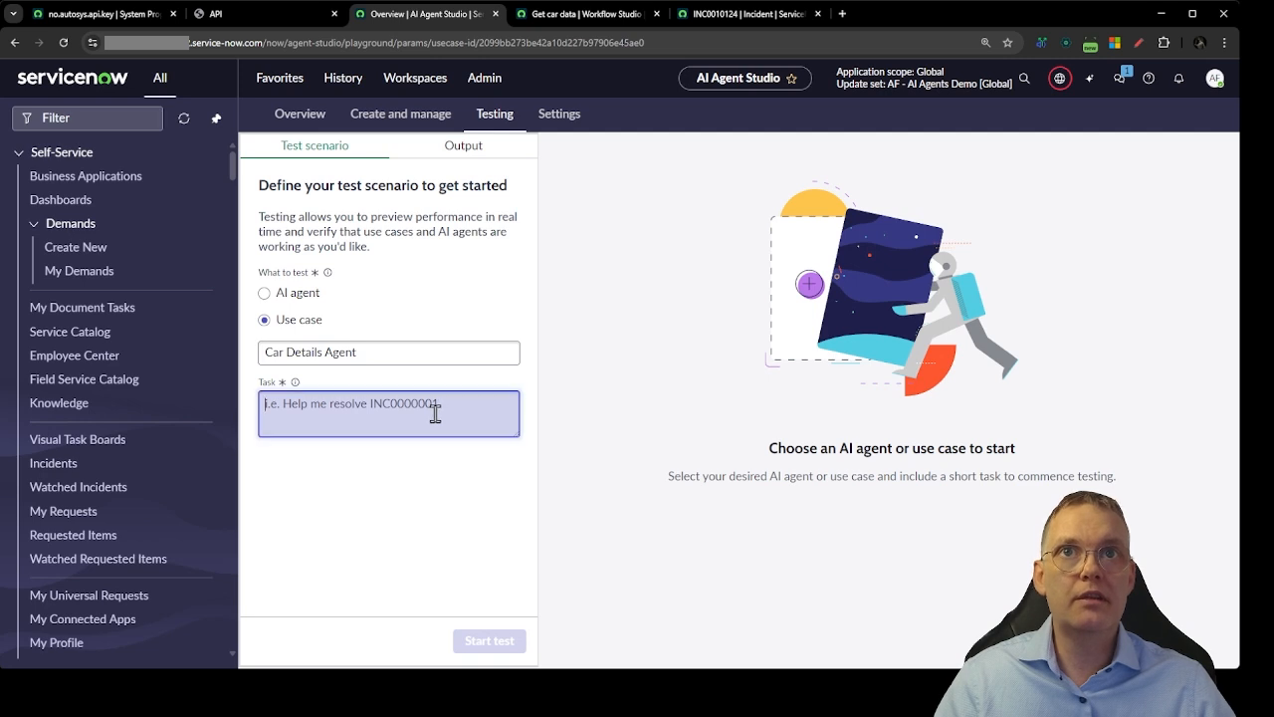
{"action": "type", "text": "INC0010124"}
{"action": "key", "text": "Home"}
{"action": "key", "text": "BackSpace"}
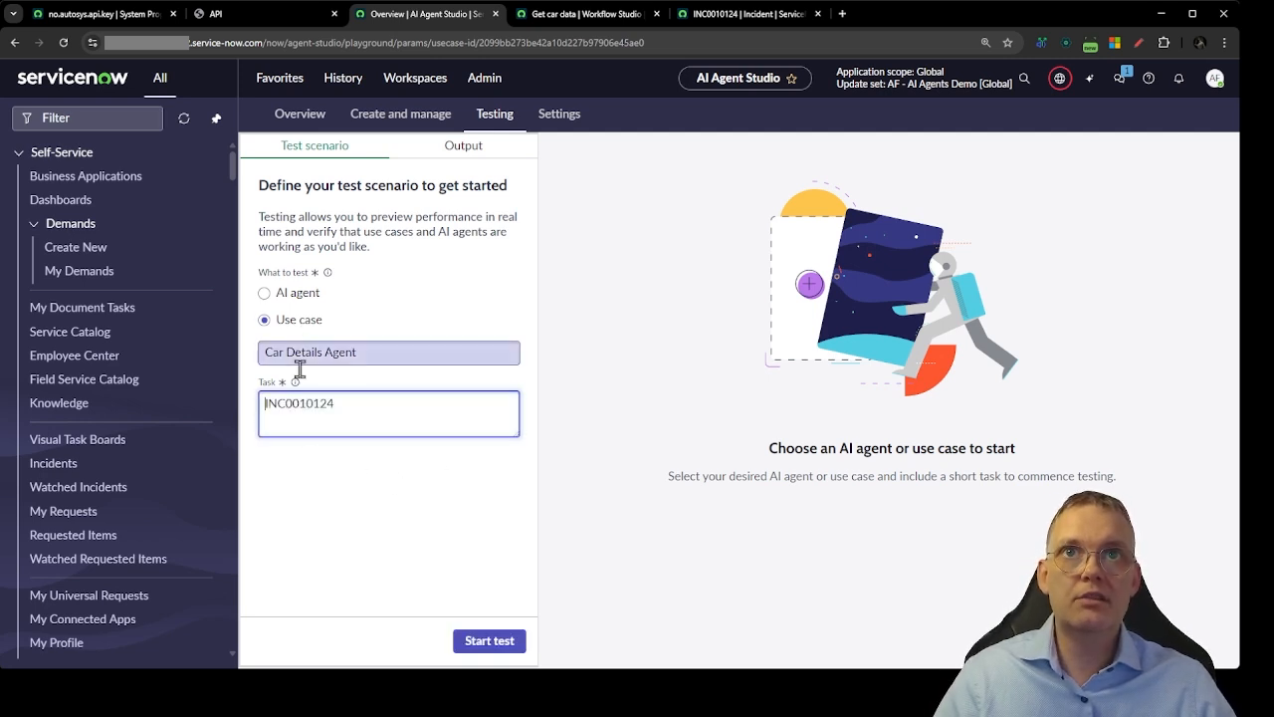
{"action": "left_click", "coordinate": [483, 641]}
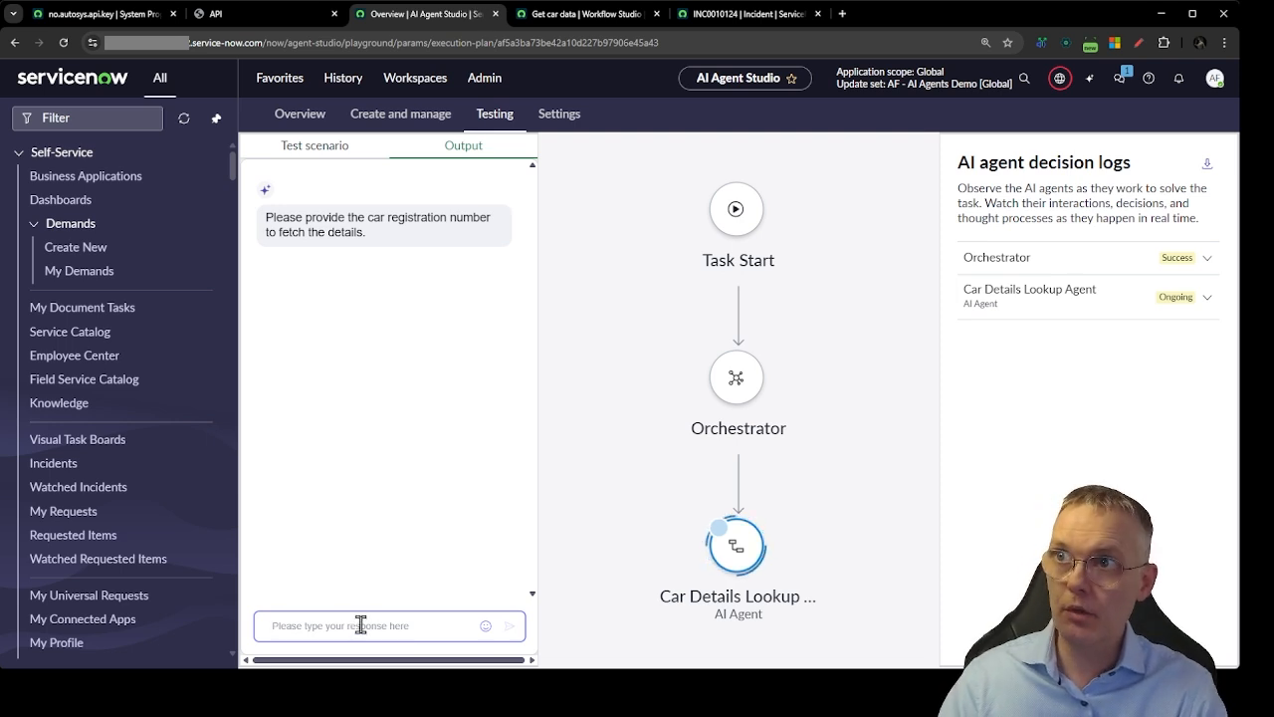
Reply to the agent with registration number EB11111 and expand the Car Details Lookup Agent's decision log.
{"action": "type", "text": "EB"}
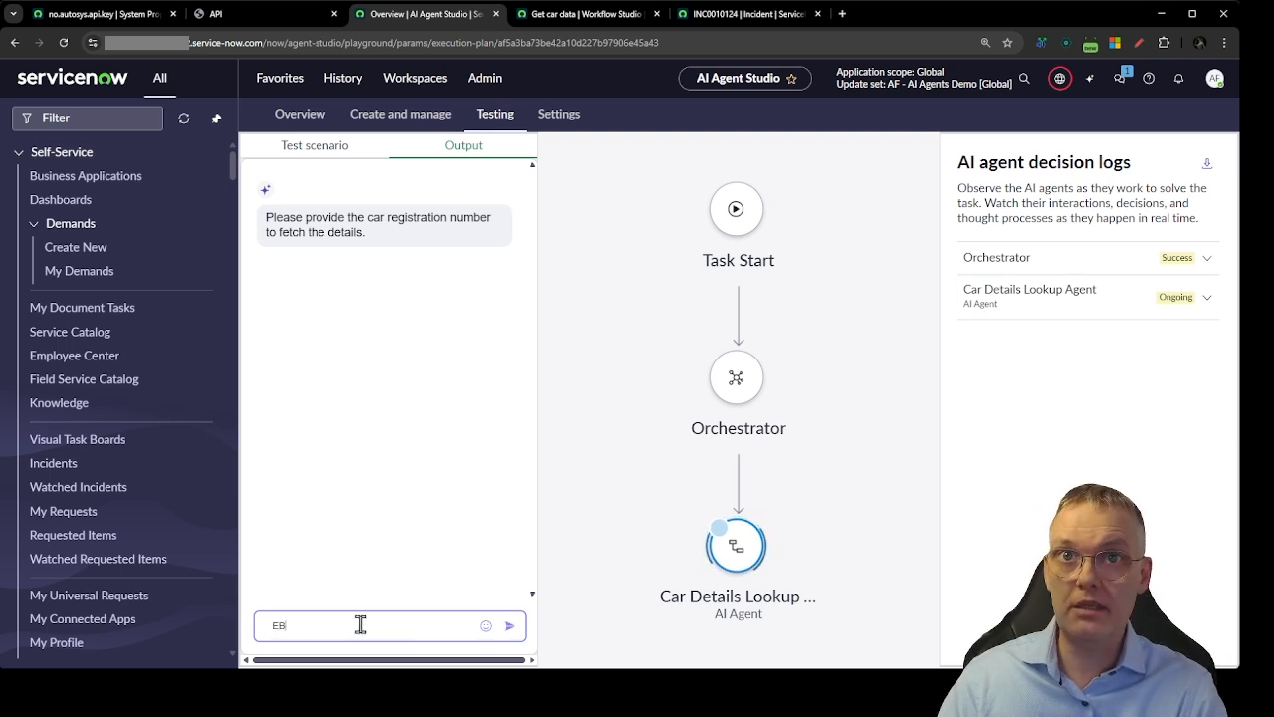
{"action": "type", "text": "11111"}
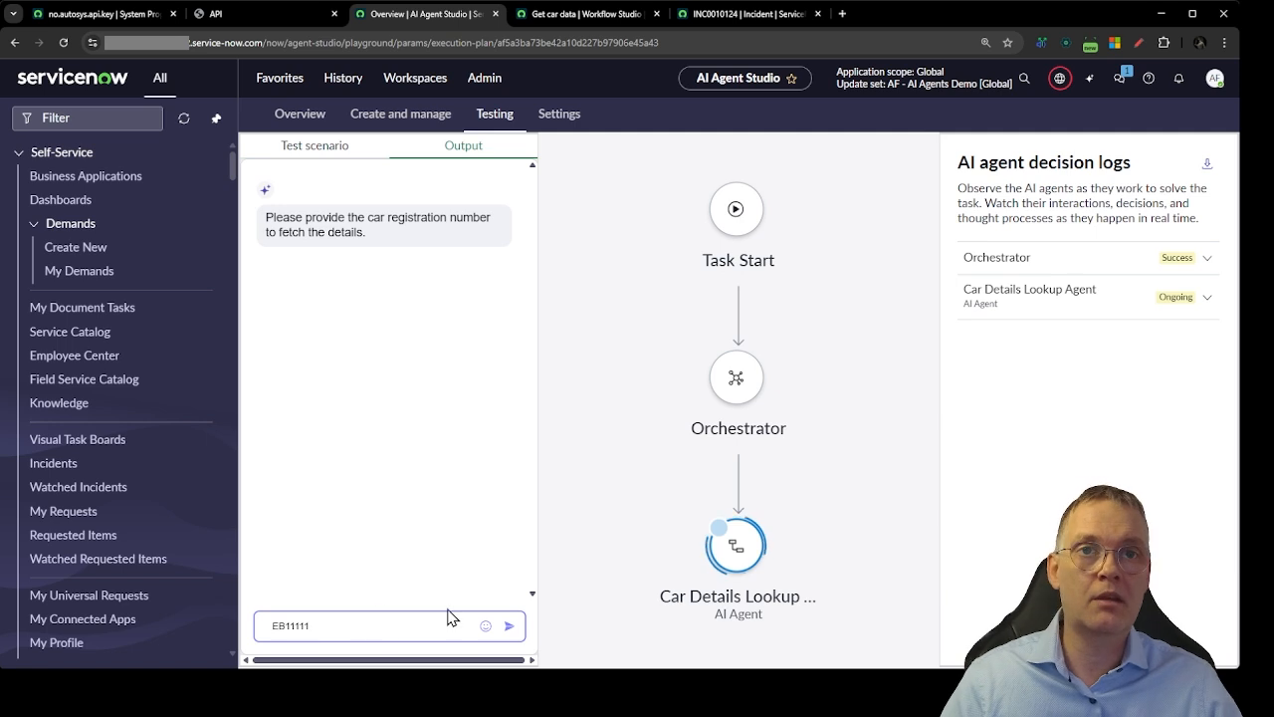
{"action": "left_click", "coordinate": [510, 626]}
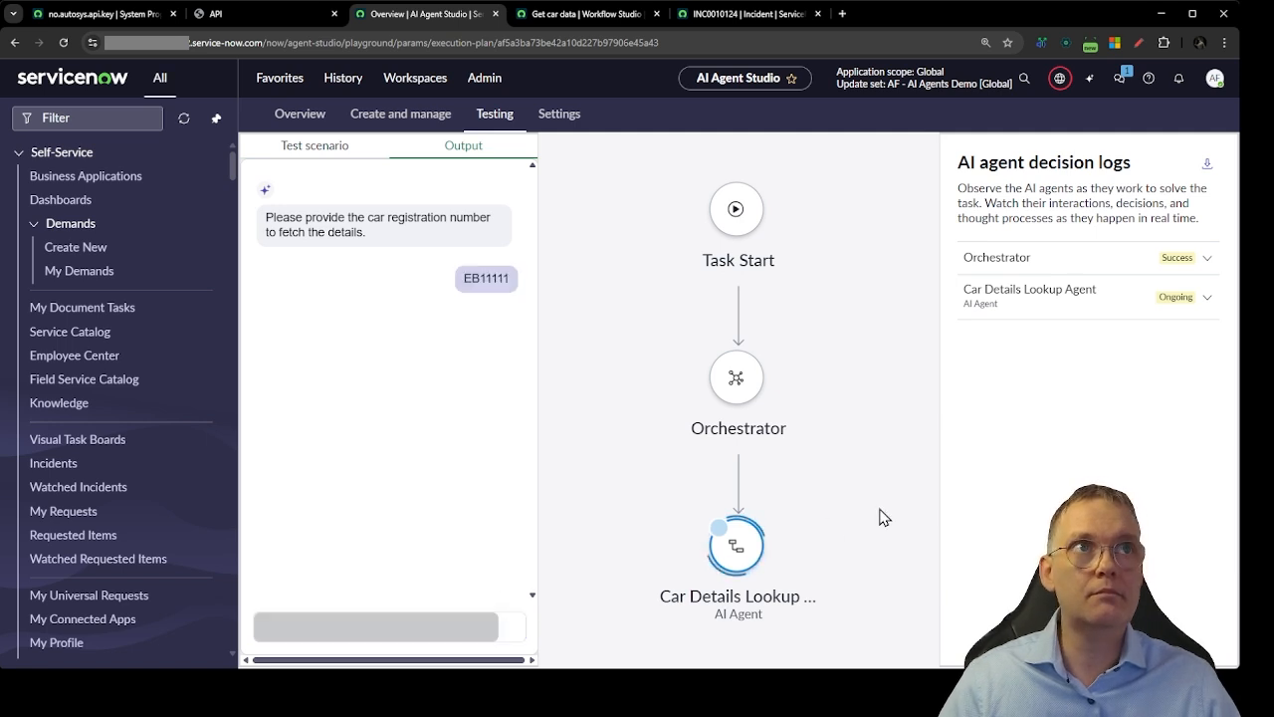
{"action": "left_click", "coordinate": [1200, 304]}
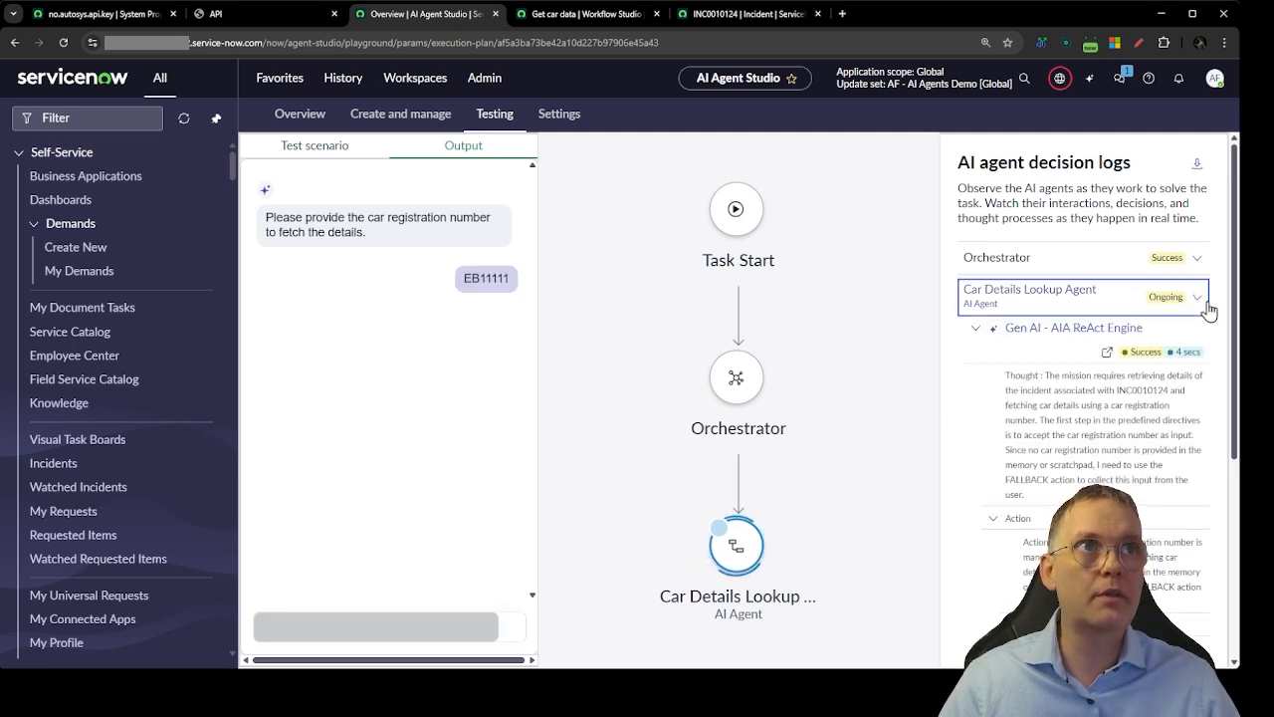
{"action": "scroll", "coordinate": [1139, 398], "scroll_direction": "down", "scroll_amount": 1}
{"action": "scroll", "coordinate": [1139, 398], "scroll_direction": "down", "scroll_amount": 1}
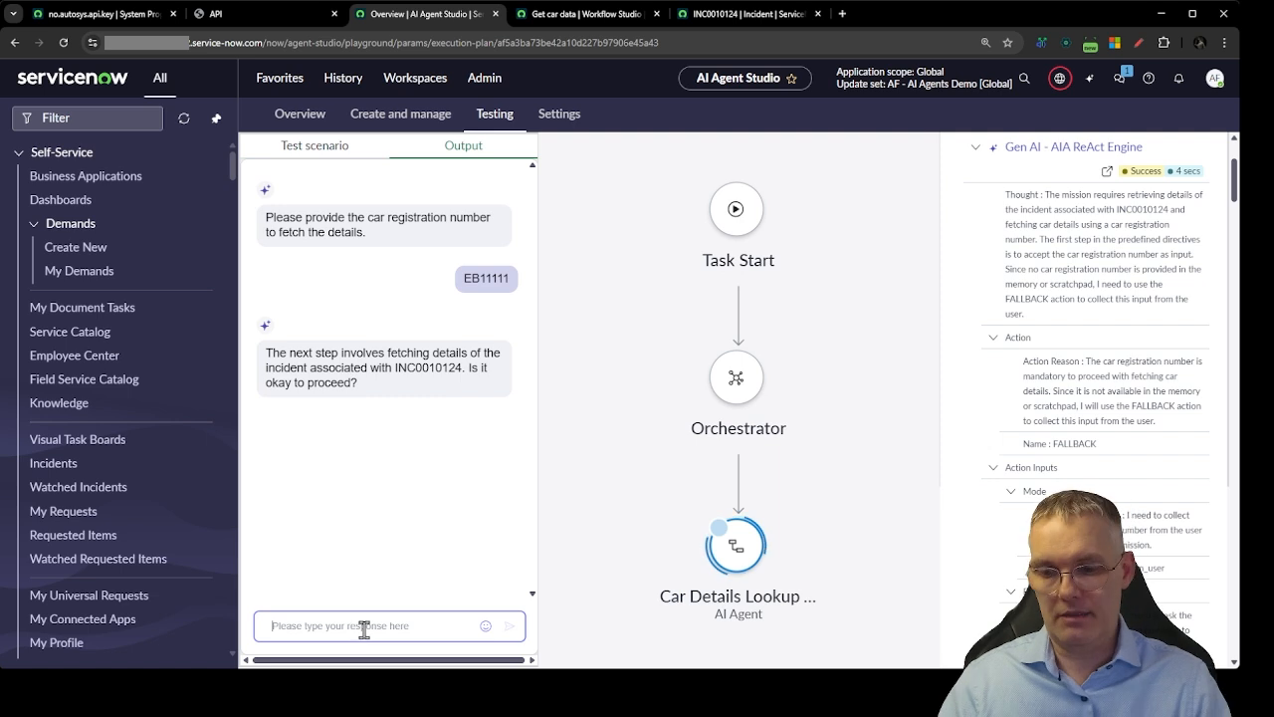
Answer "yes" to fetching the incident details and read through the Car Details Lookup Agent's action inputs in the decision log.
{"action": "type", "text": "yes"}
{"action": "key", "text": "Return"}
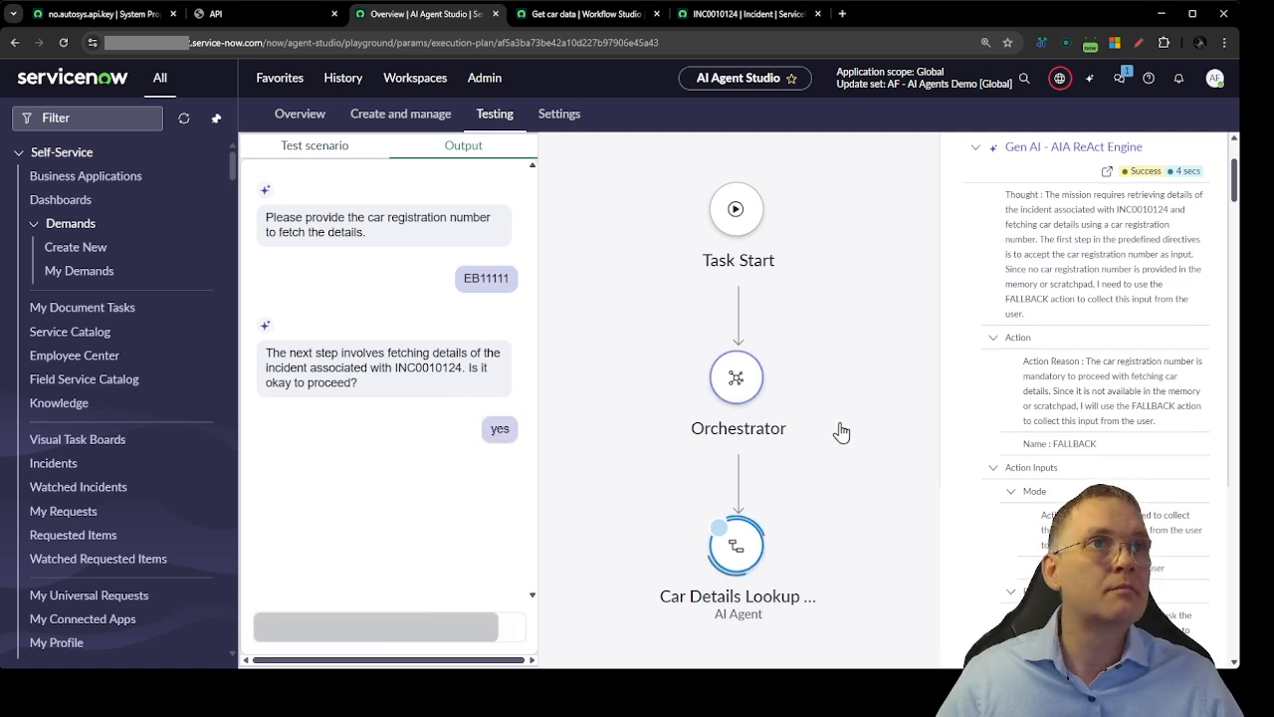
{"action": "scroll", "coordinate": [1163, 327], "scroll_direction": "down", "scroll_amount": 2}
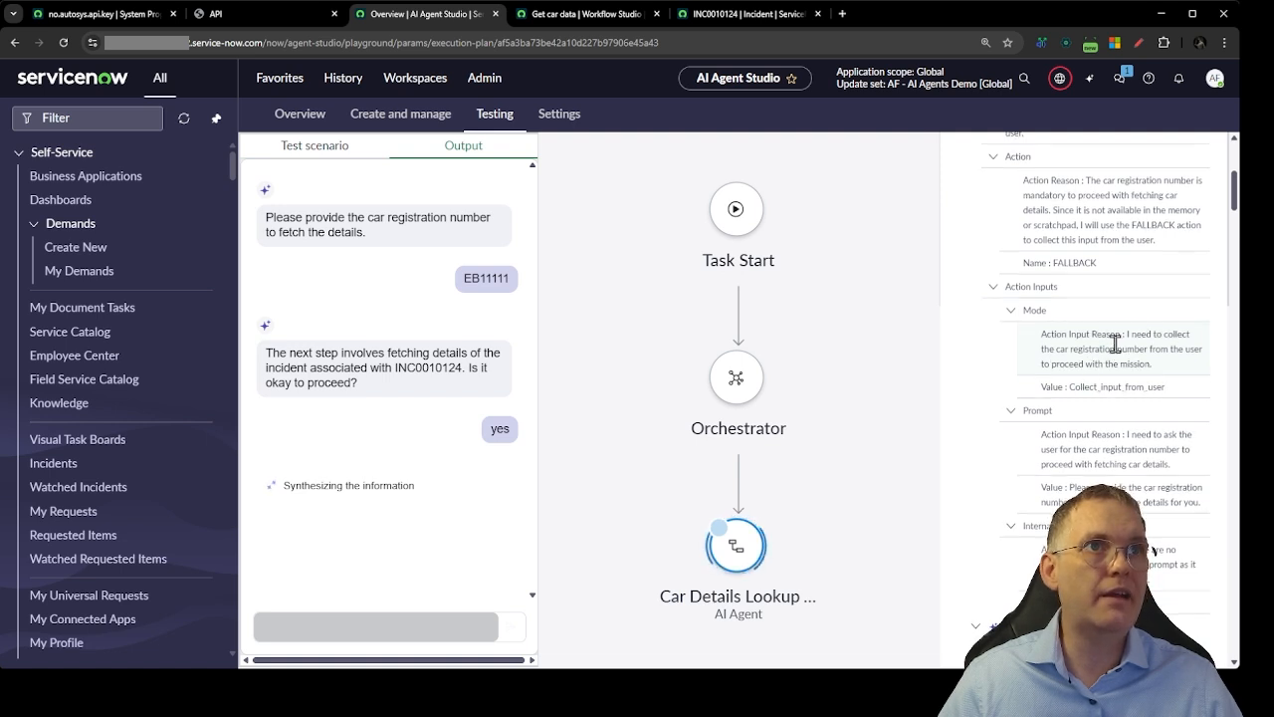
{"action": "scroll", "coordinate": [1110, 338], "scroll_direction": "down", "scroll_amount": 1}
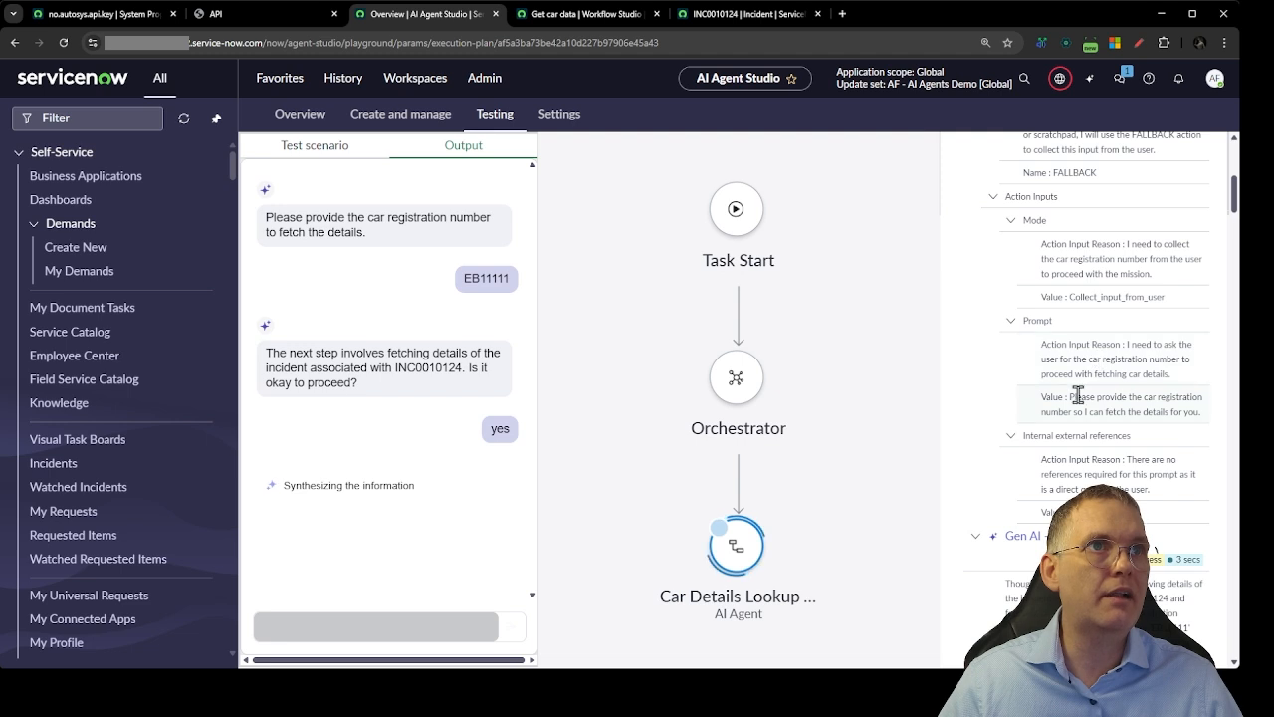
Review the execution log's Get Car Data call, including its registration number input and the summarized output text.
{"action": "scroll", "coordinate": [1113, 414], "scroll_direction": "down", "scroll_amount": 3}
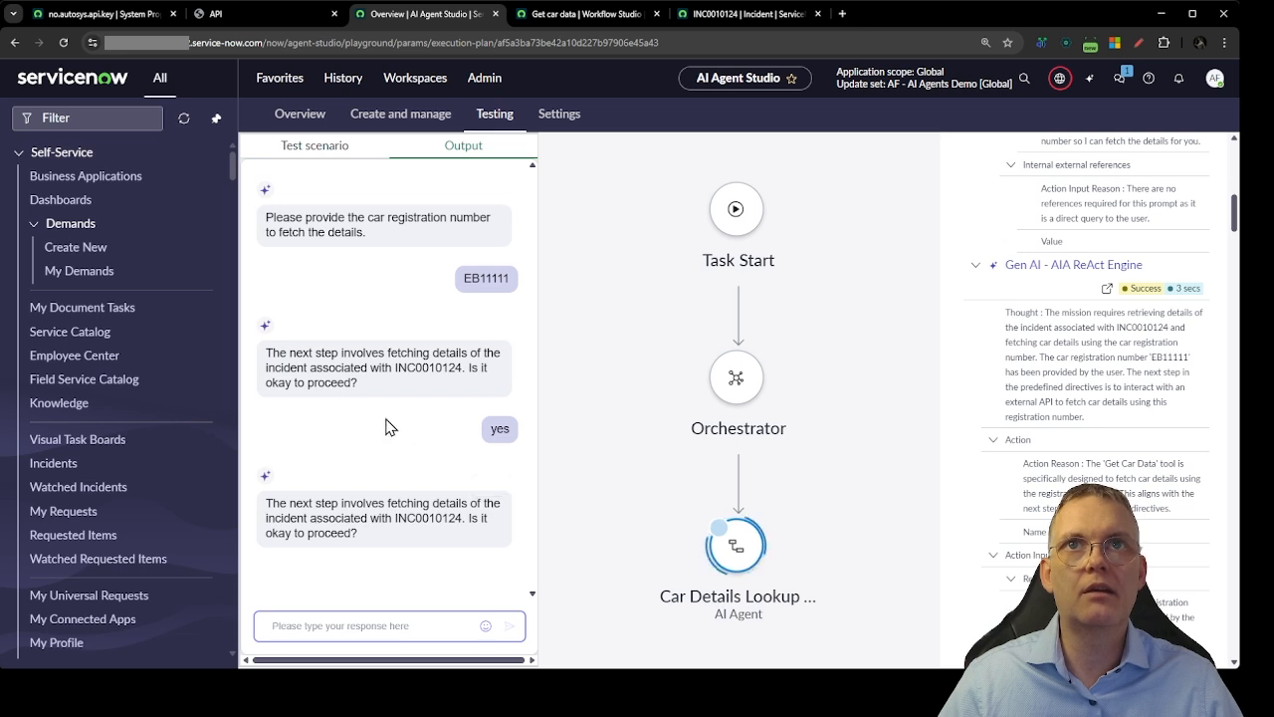
{"action": "scroll", "coordinate": [1150, 416], "scroll_direction": "down", "scroll_amount": 4}
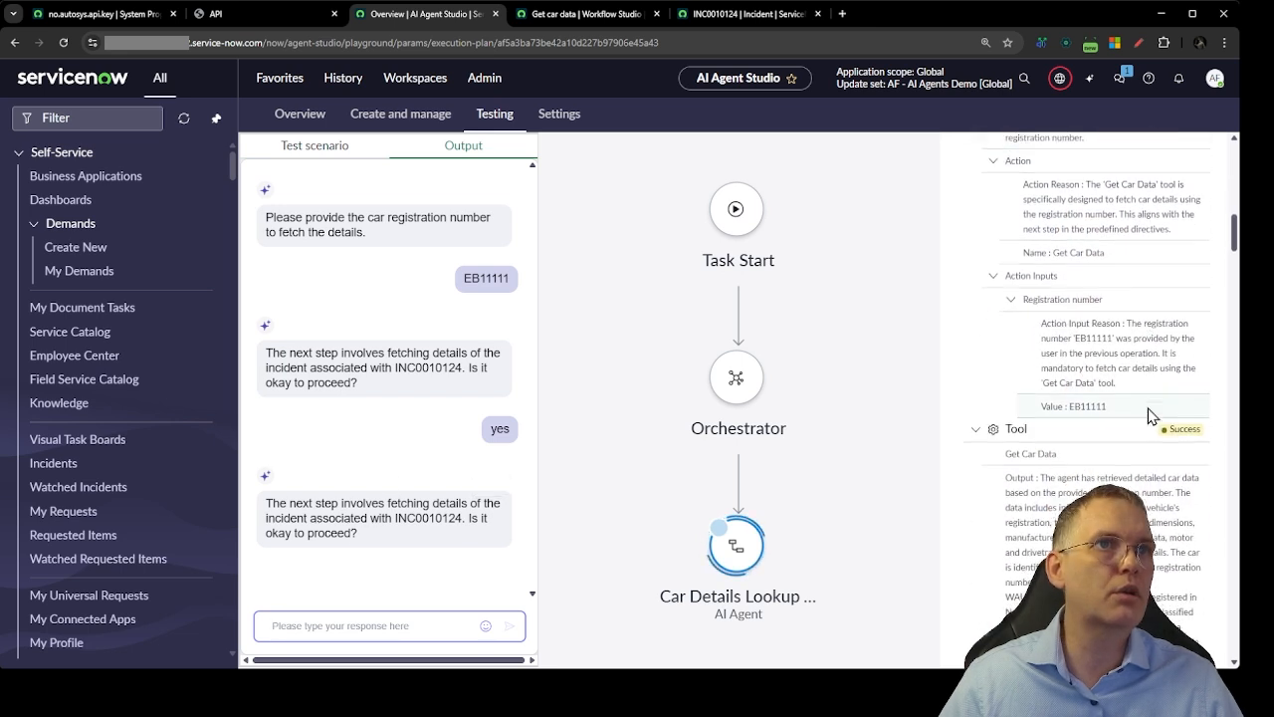
{"action": "scroll", "coordinate": [1150, 412], "scroll_direction": "down", "scroll_amount": 1}
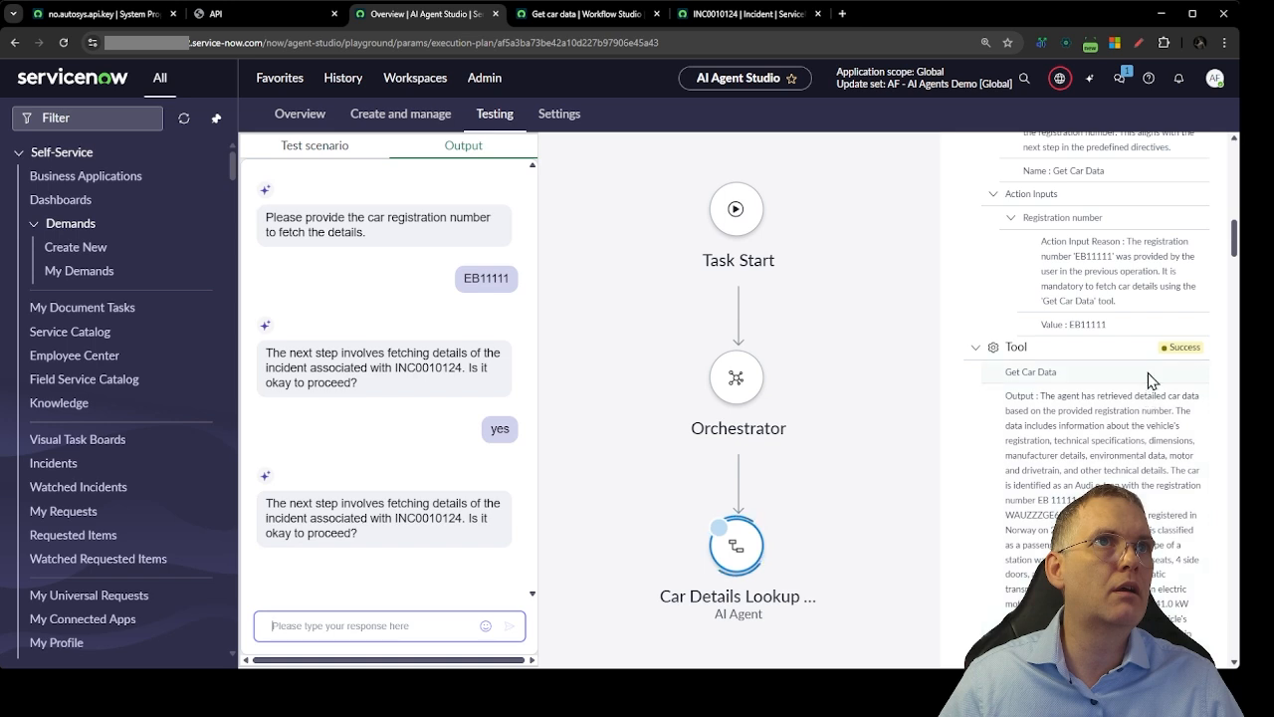
{"action": "scroll", "coordinate": [1150, 398], "scroll_direction": "down", "scroll_amount": 2}
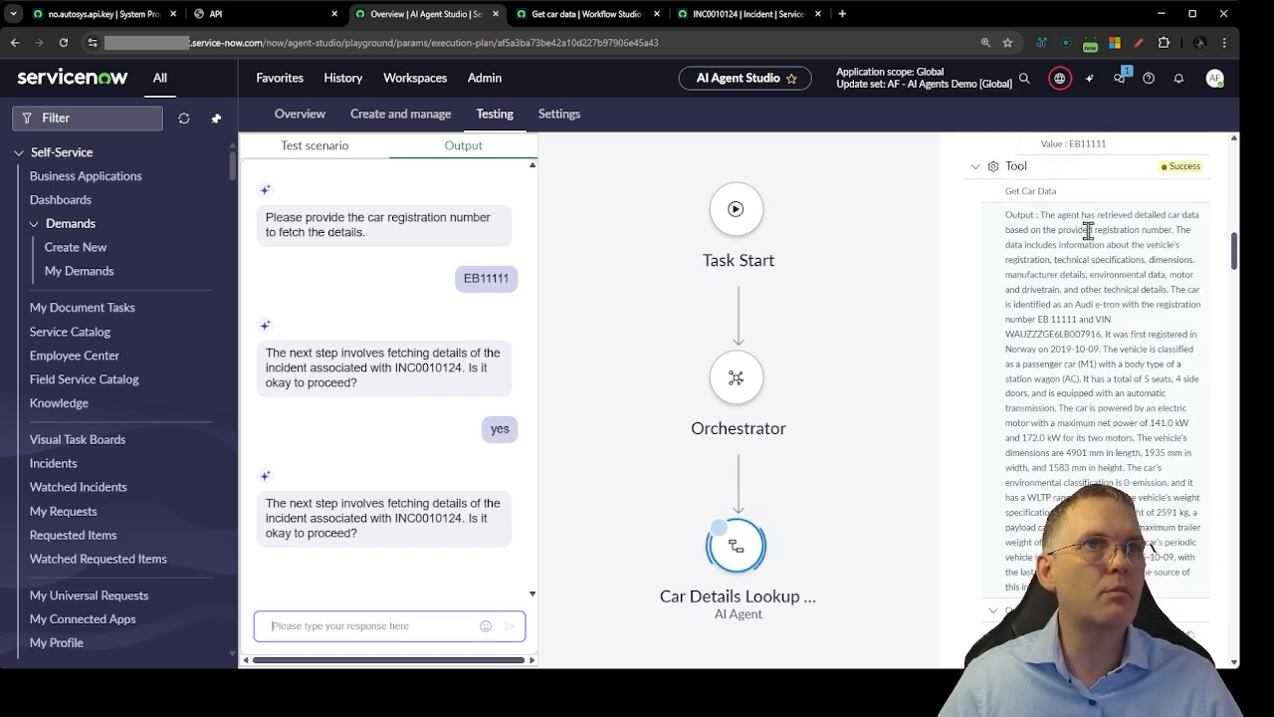
{"action": "left_click_drag", "start_coordinate": [1042, 304], "coordinate": [1056, 511]}
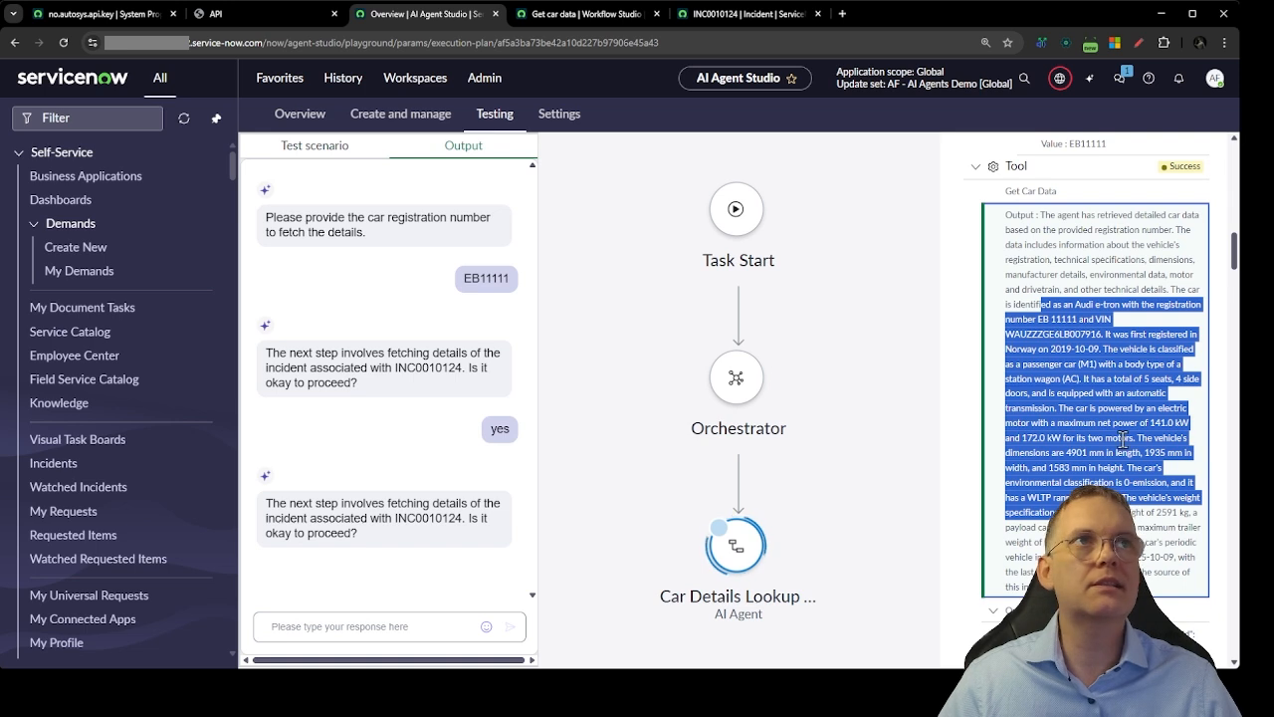
{"action": "left_click", "coordinate": [1123, 438]}
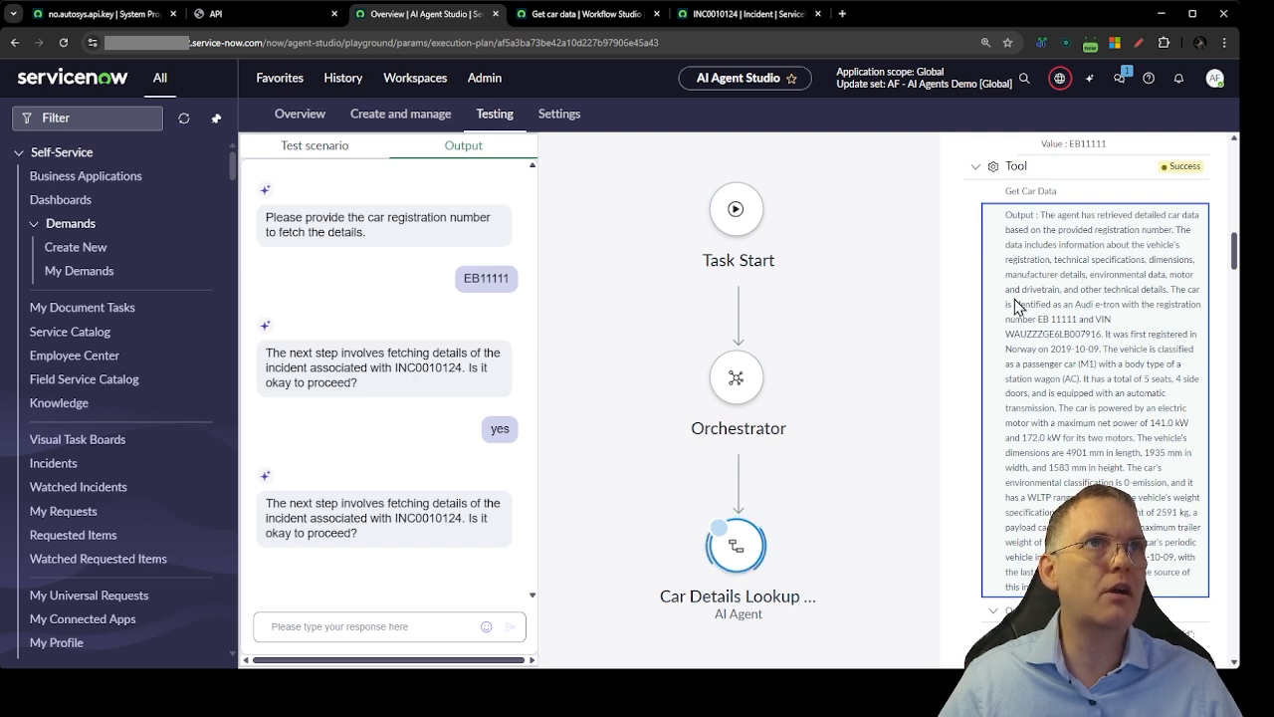
{"action": "left_click_drag", "start_coordinate": [1073, 304], "coordinate": [1122, 303]}
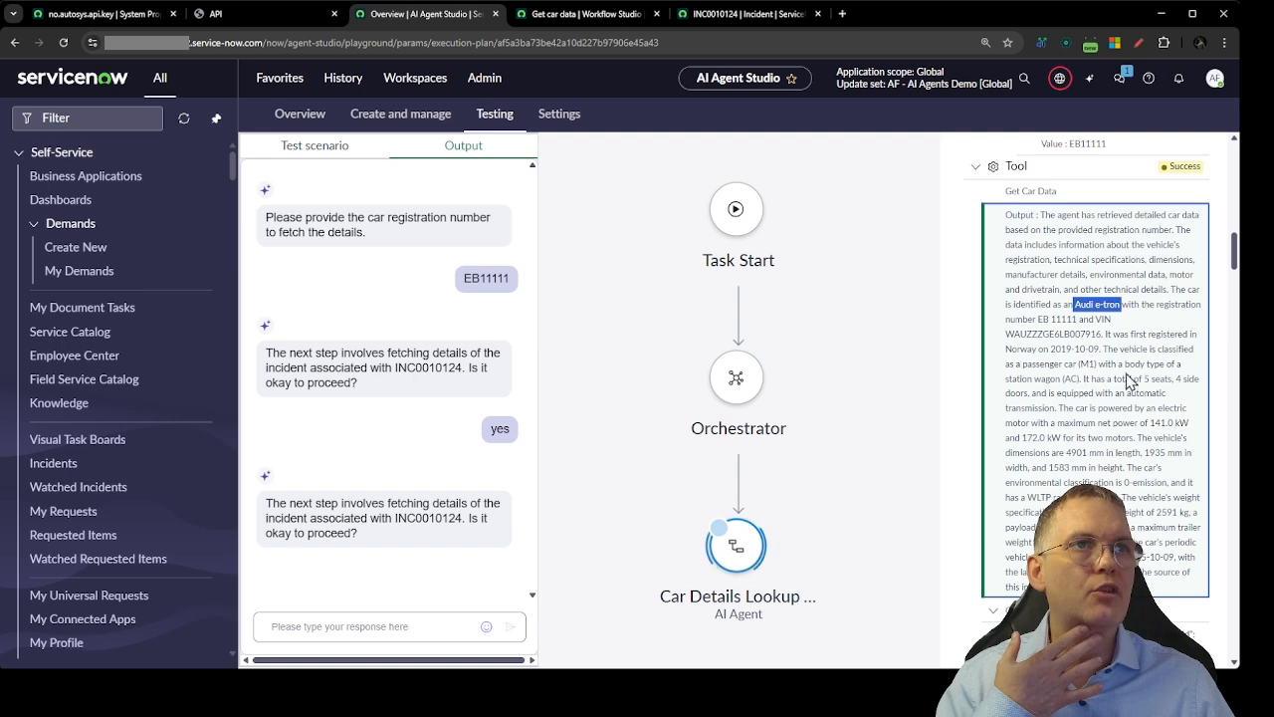
{"action": "scroll", "coordinate": [1131, 393], "scroll_direction": "down", "scroll_amount": 1}
{"action": "left_click_drag", "start_coordinate": [1010, 302], "coordinate": [1055, 301]}
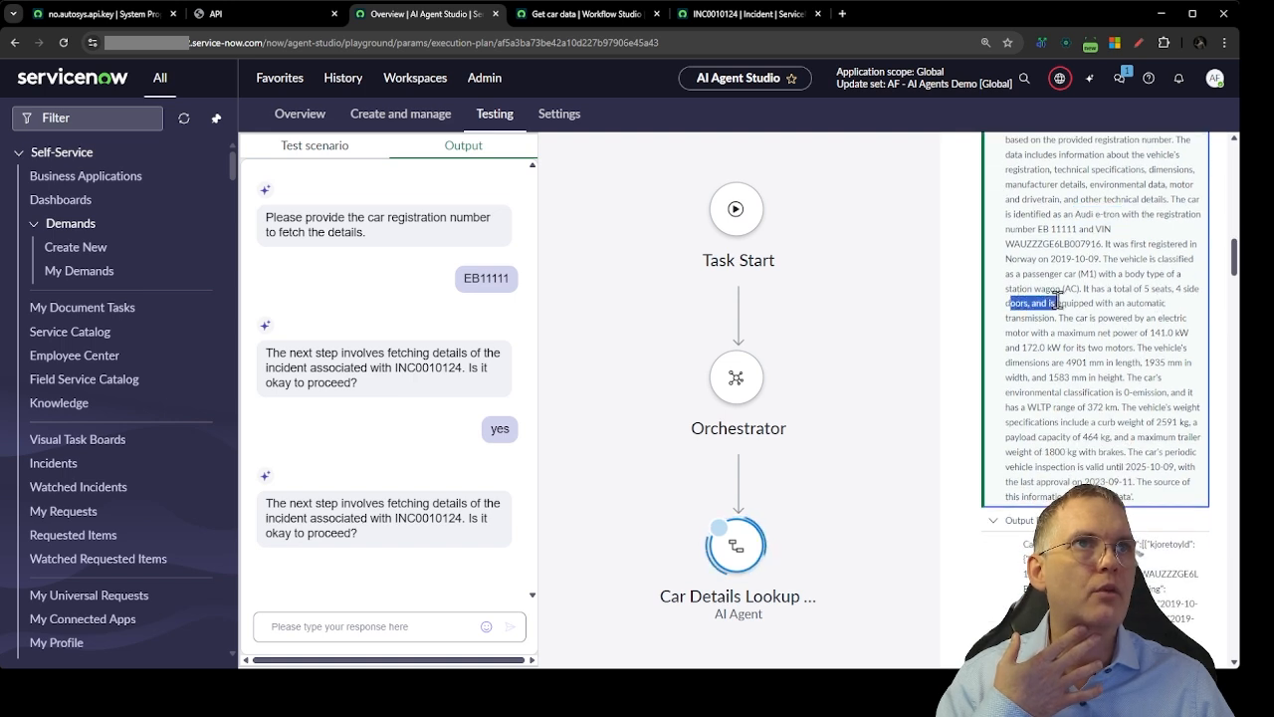
{"action": "left_click", "coordinate": [1119, 297]}
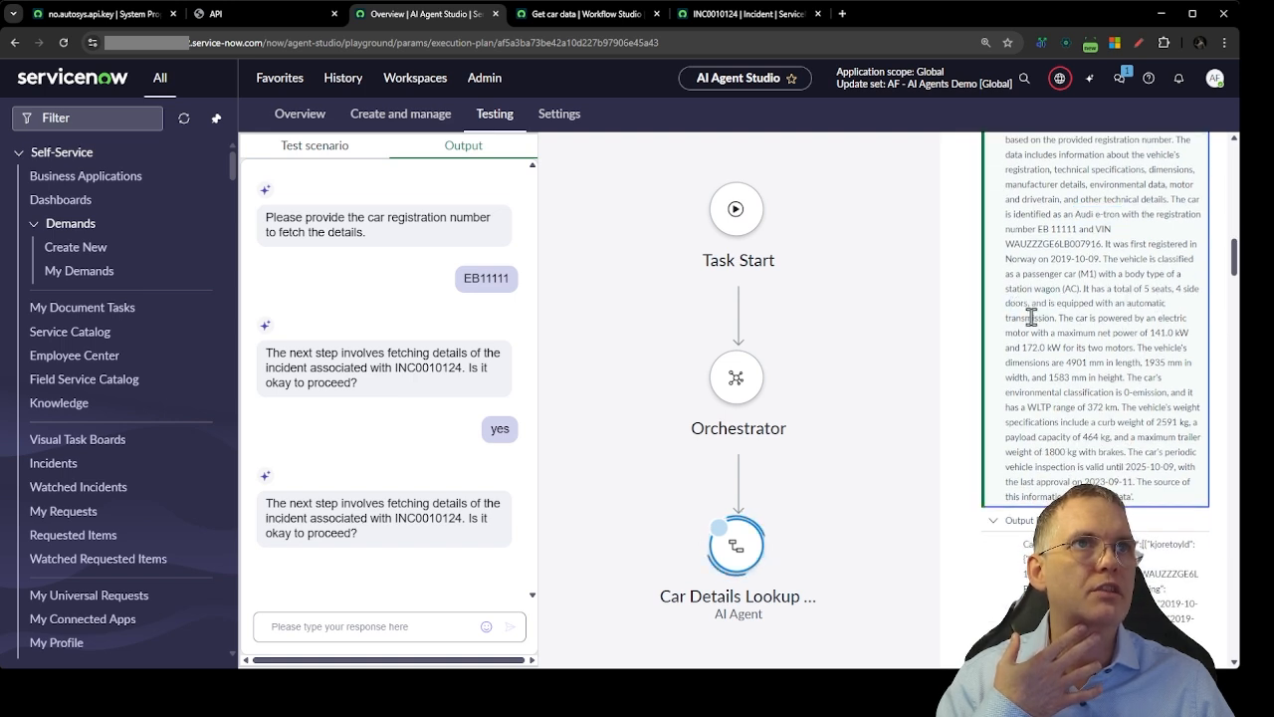
{"action": "scroll", "coordinate": [1093, 316], "scroll_direction": "down", "scroll_amount": 1}
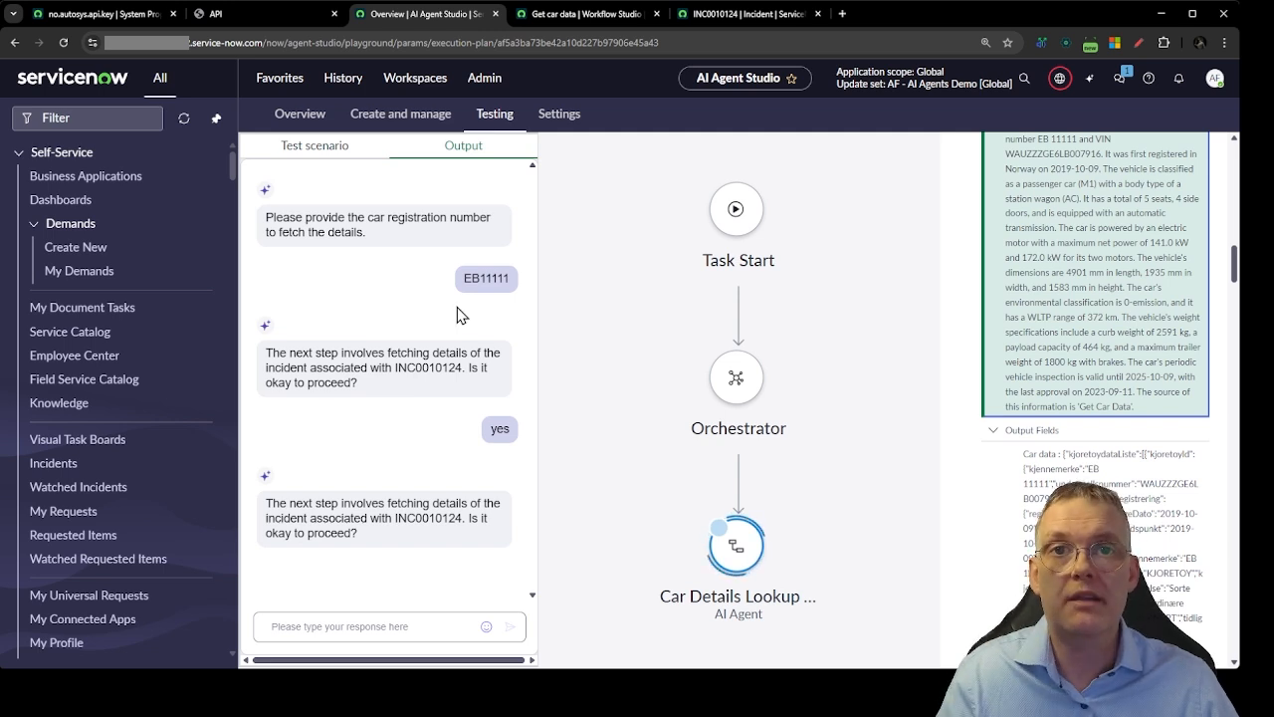
Compare the raw JSON in the Get Car Data output fields with the tool's summarized output.
{"action": "scroll", "coordinate": [1099, 366], "scroll_direction": "down", "scroll_amount": 4}
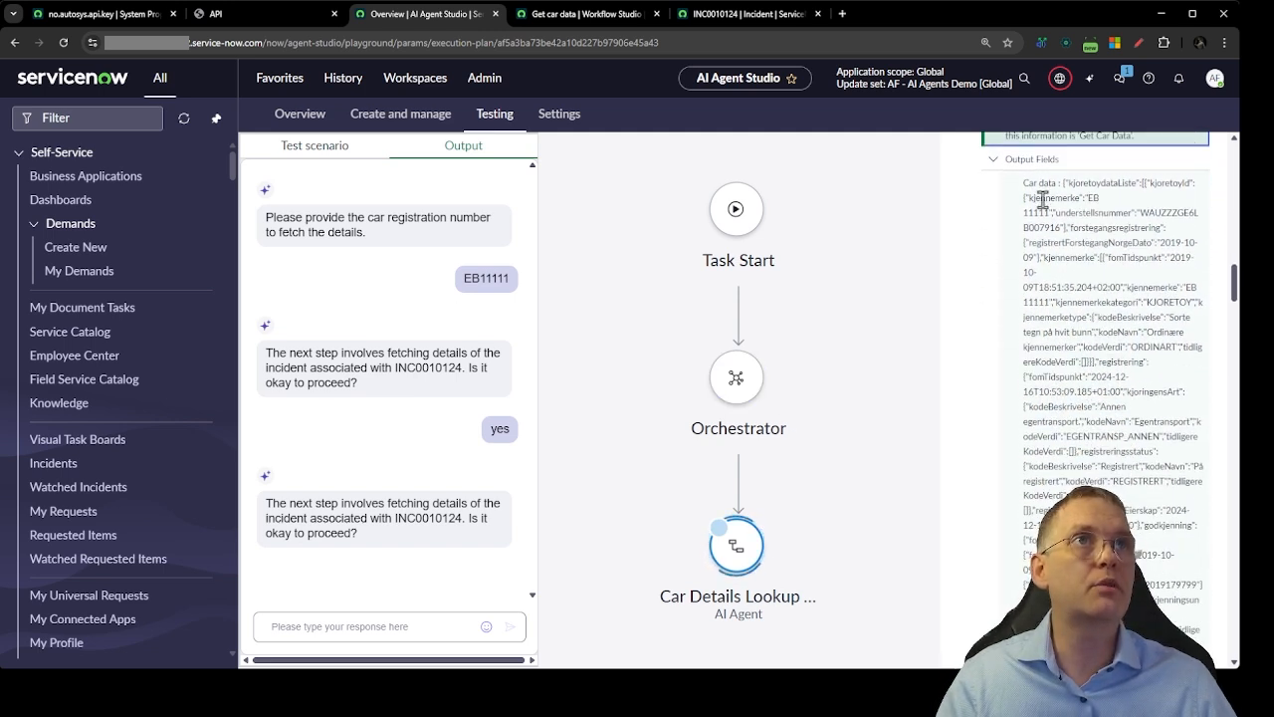
{"action": "left_click_drag", "start_coordinate": [1065, 183], "coordinate": [1093, 392]}
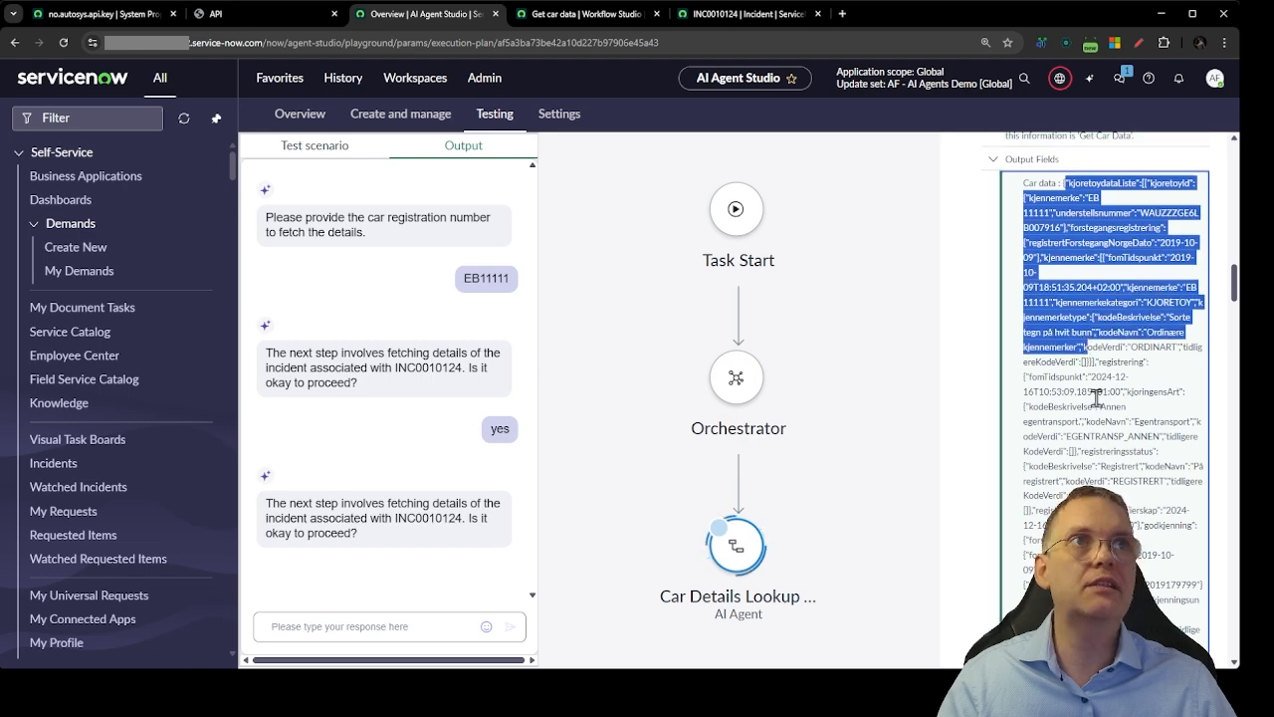
{"action": "left_click", "coordinate": [1101, 404]}
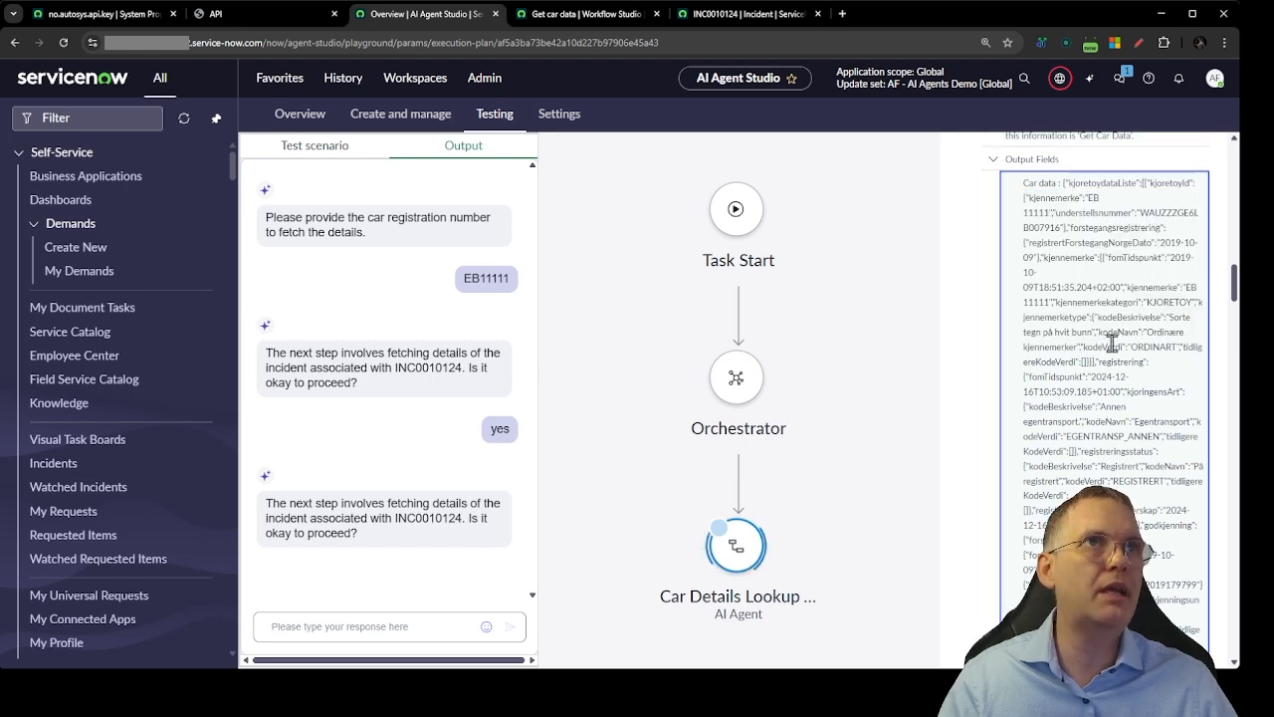
{"action": "scroll", "coordinate": [1115, 329], "scroll_direction": "up", "scroll_amount": 3}
{"action": "left_click_drag", "start_coordinate": [1067, 213], "coordinate": [1153, 410]}
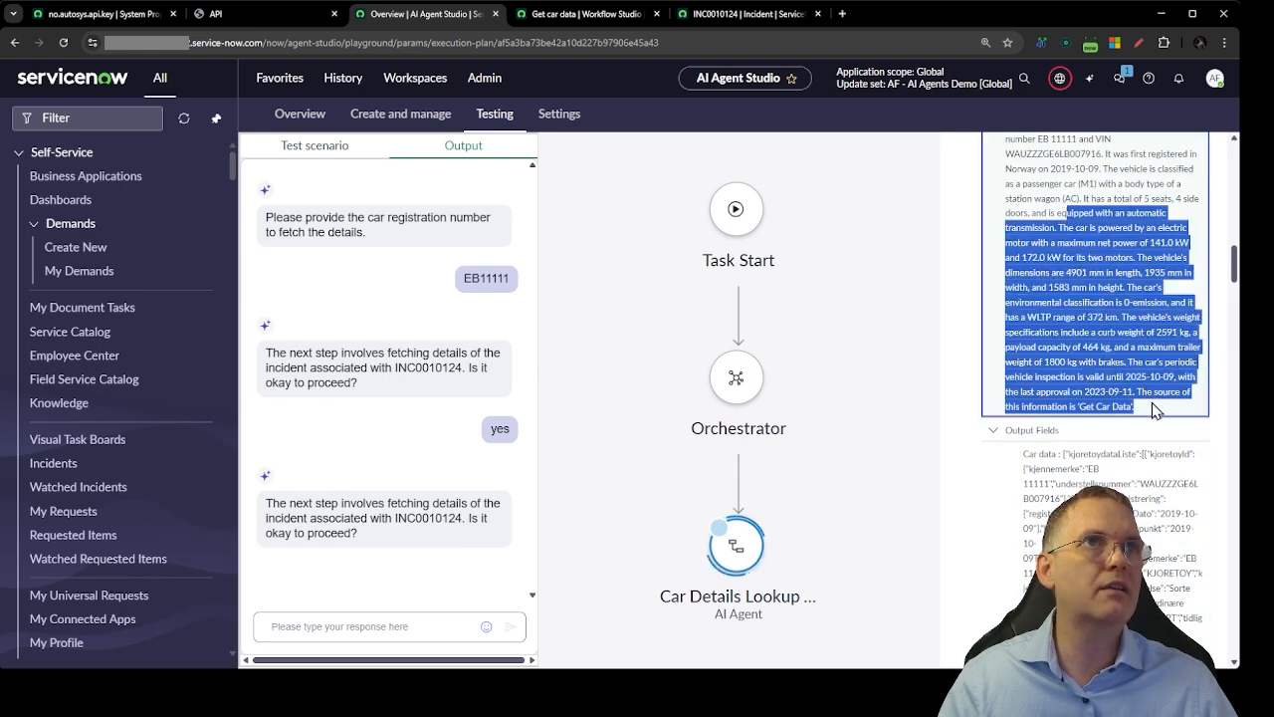
{"action": "left_click", "coordinate": [1133, 316]}
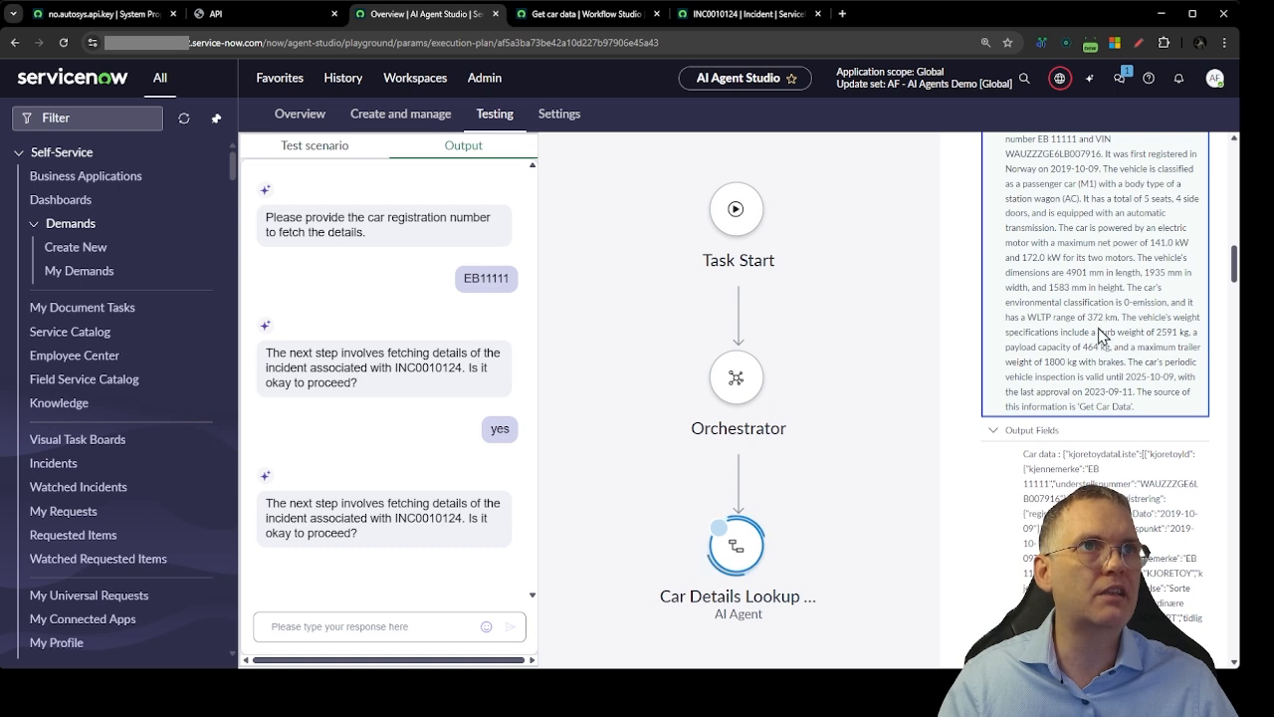
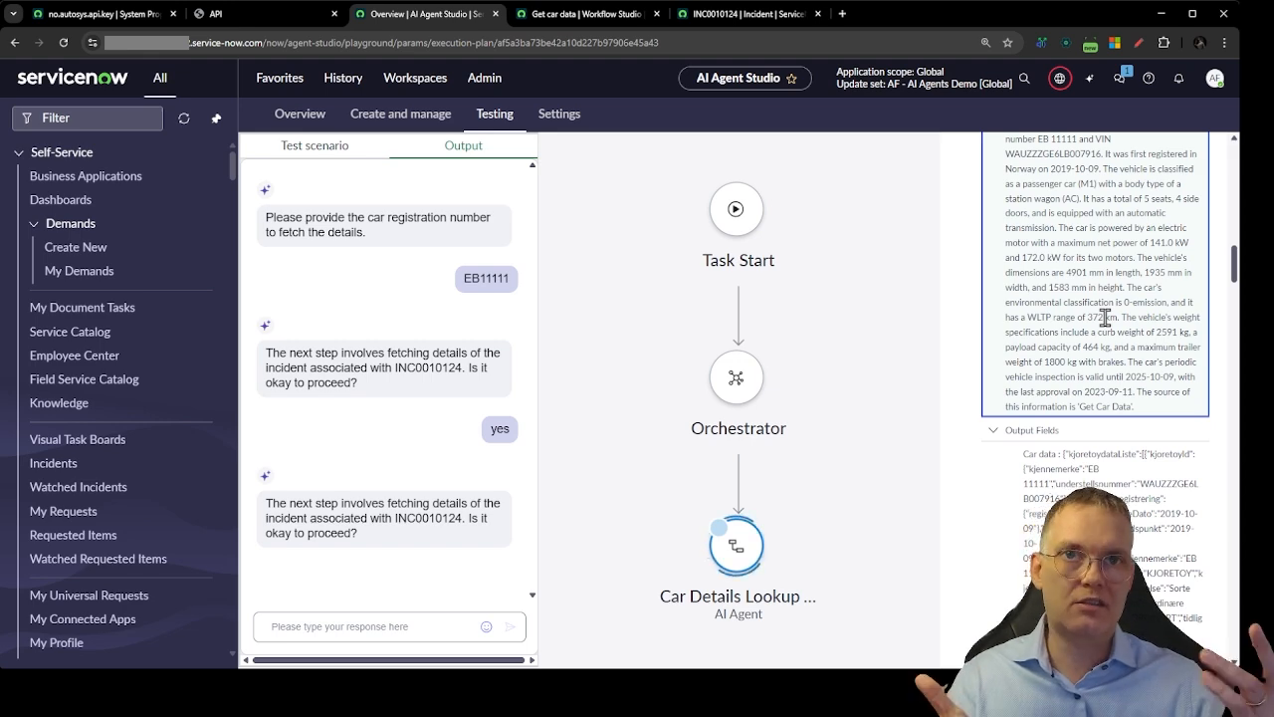
Examine the rest of the execution log, covering the Get details of Incident call, its output fields and the following reasoning entry.
{"action": "scroll", "coordinate": [1132, 378], "scroll_direction": "down", "scroll_amount": 10}
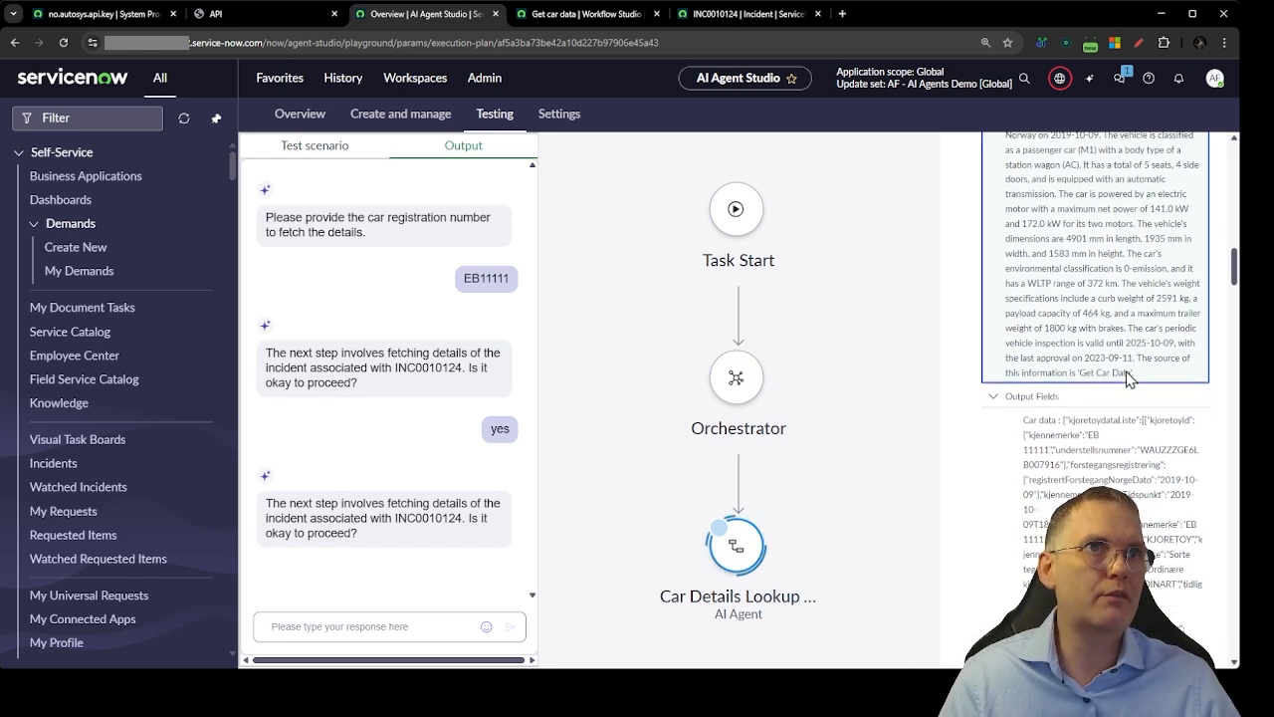
{"action": "scroll", "coordinate": [1132, 379], "scroll_direction": "down", "scroll_amount": 15}
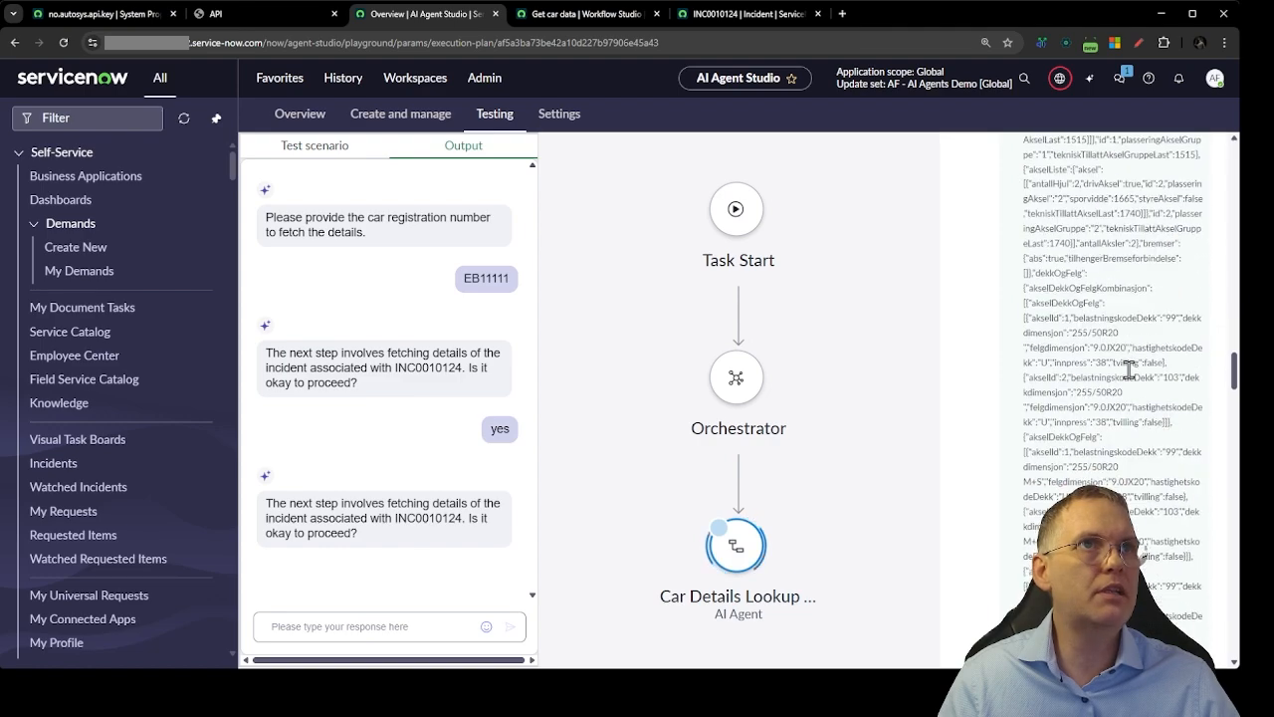
{"action": "scroll", "coordinate": [1132, 378], "scroll_direction": "down", "scroll_amount": 10}
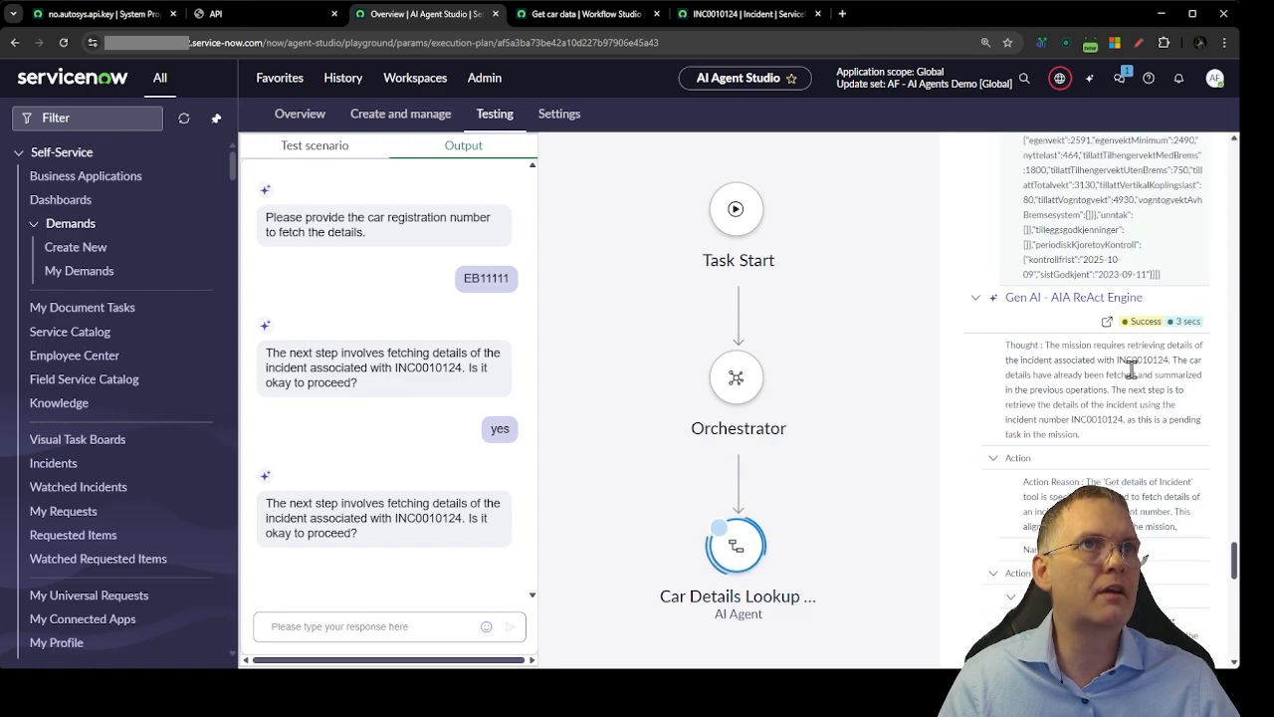
{"action": "scroll", "coordinate": [1135, 379], "scroll_direction": "down", "scroll_amount": 4}
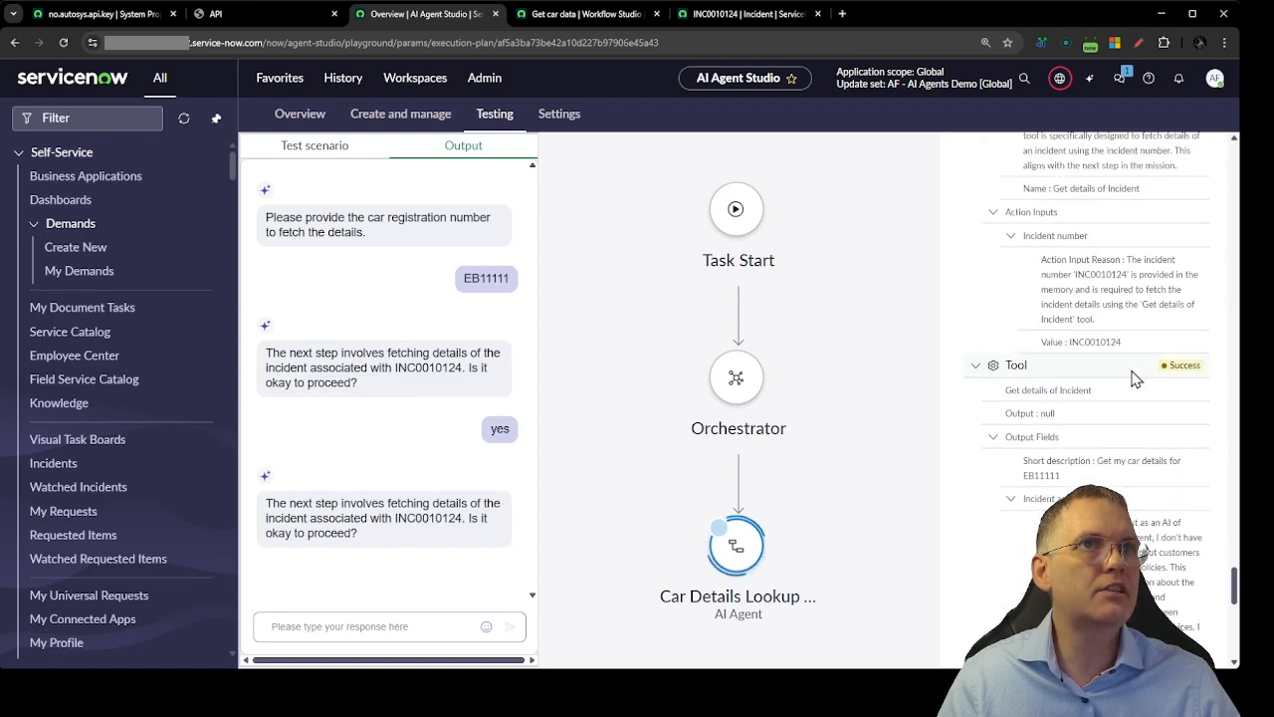
{"action": "scroll", "coordinate": [1135, 378], "scroll_direction": "down", "scroll_amount": 5}
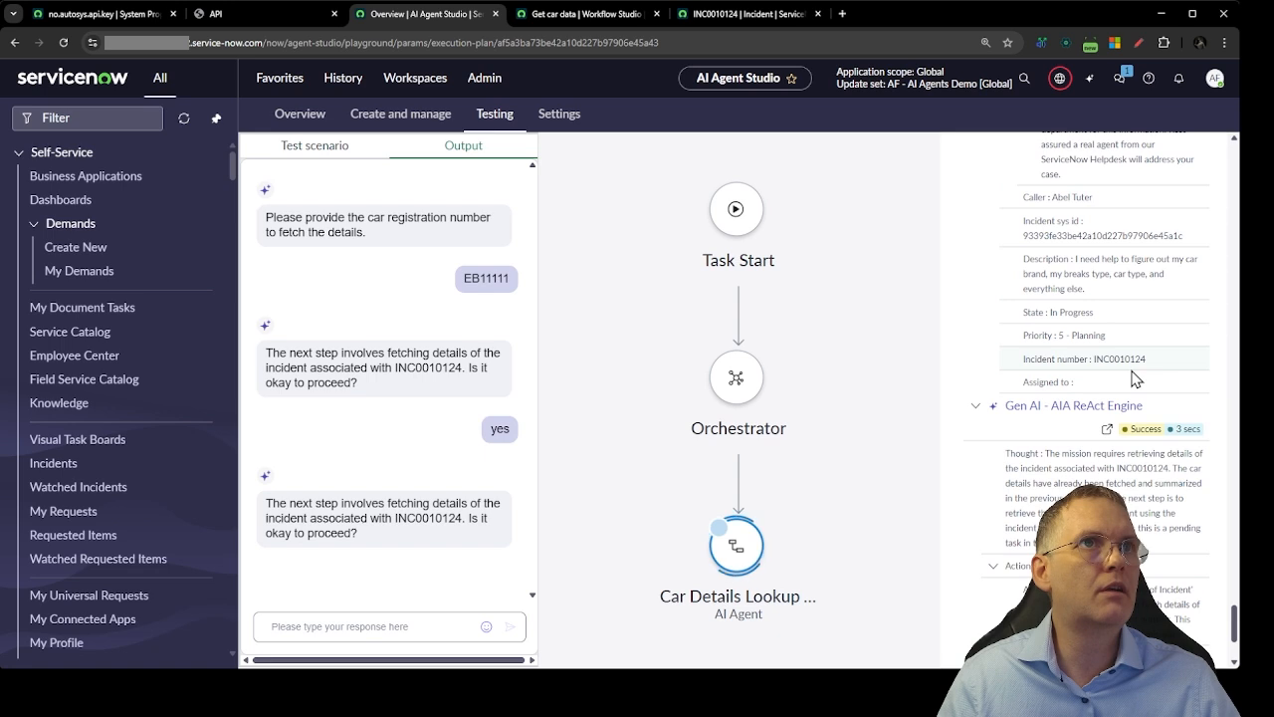
{"action": "scroll", "coordinate": [1135, 378], "scroll_direction": "down", "scroll_amount": 1}
{"action": "scroll", "coordinate": [1136, 378], "scroll_direction": "up", "scroll_amount": 1}
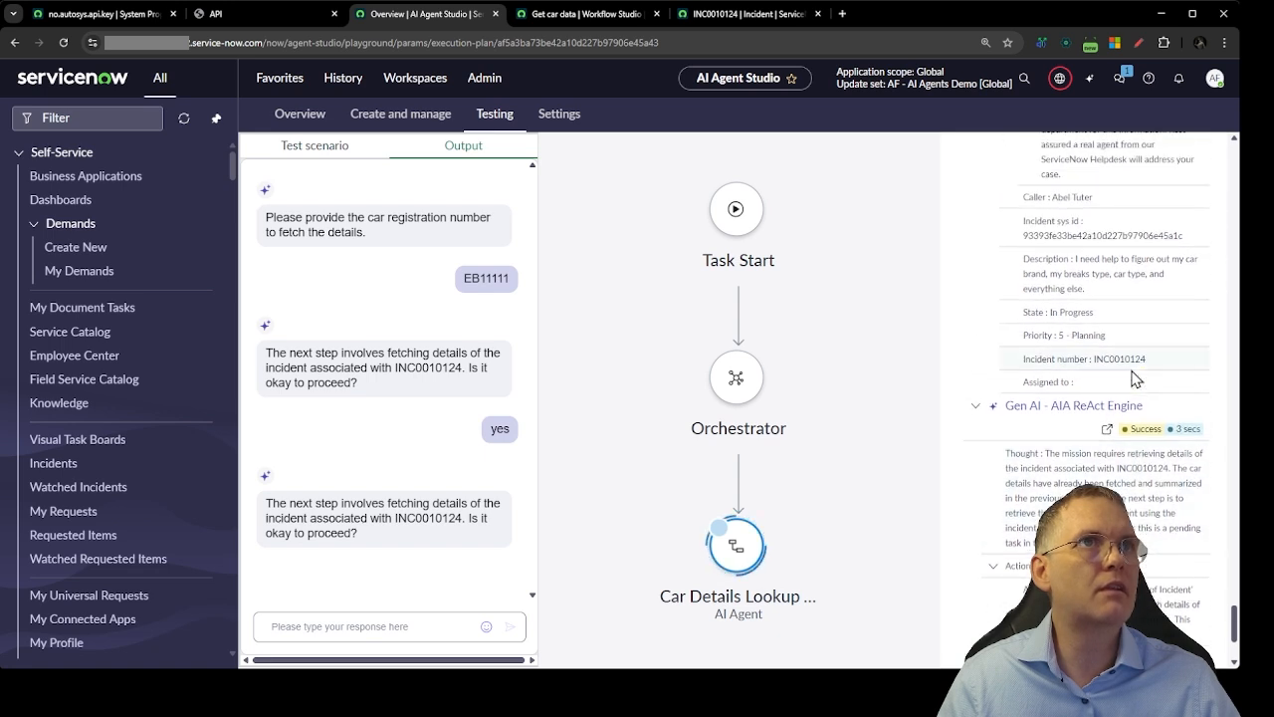
{"action": "scroll", "coordinate": [1135, 378], "scroll_direction": "down", "scroll_amount": 2}
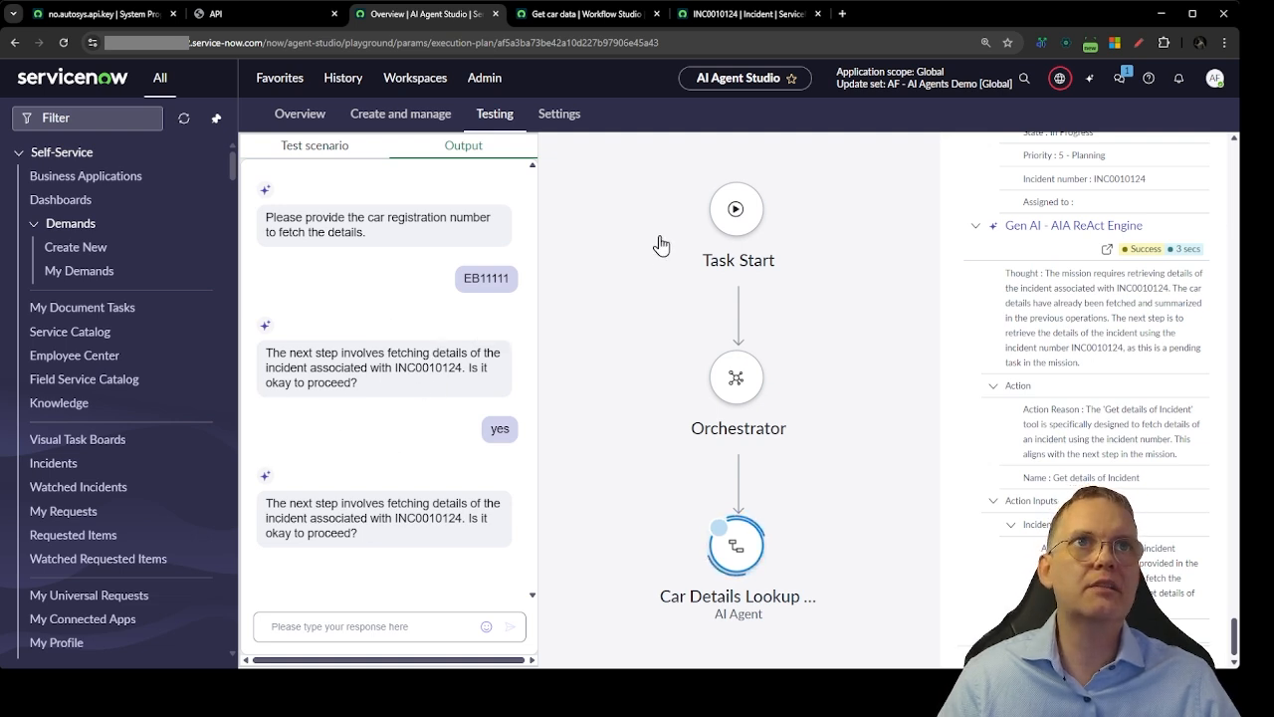
Open the Car Details Lookup Agent from the managed AI agents for editing.
{"action": "left_click", "coordinate": [385, 115]}
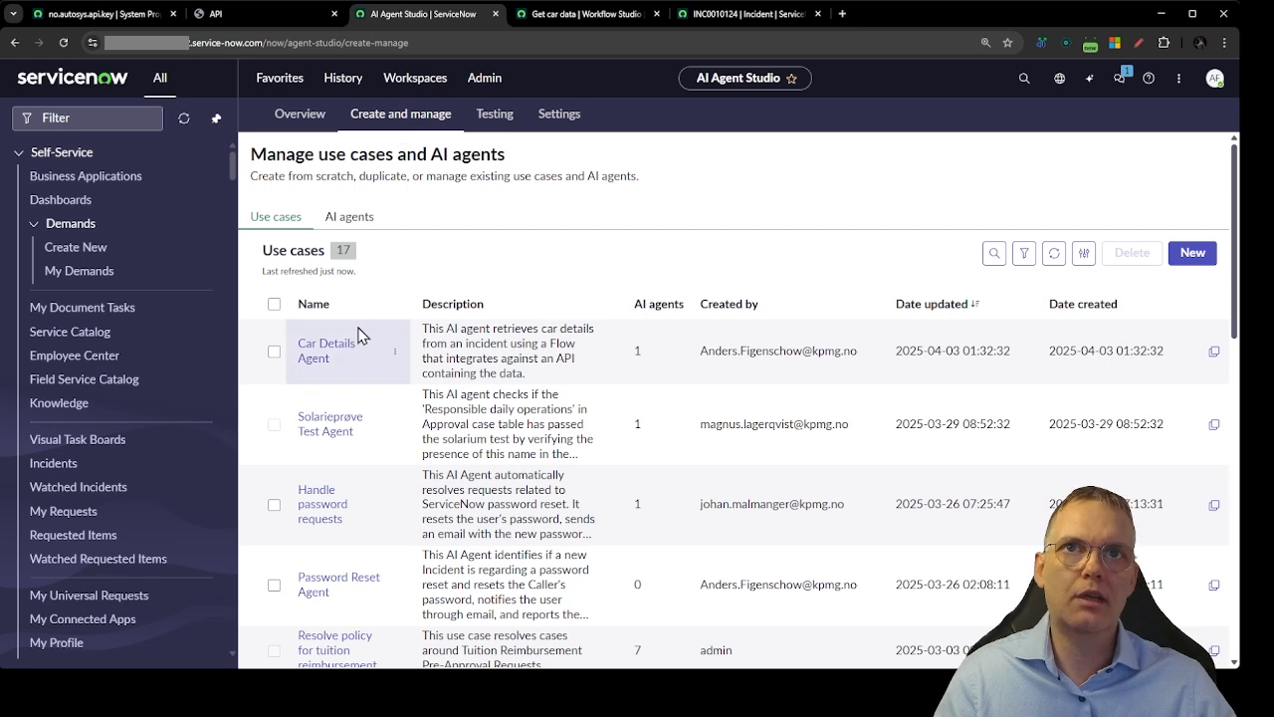
{"action": "left_click", "coordinate": [349, 219]}
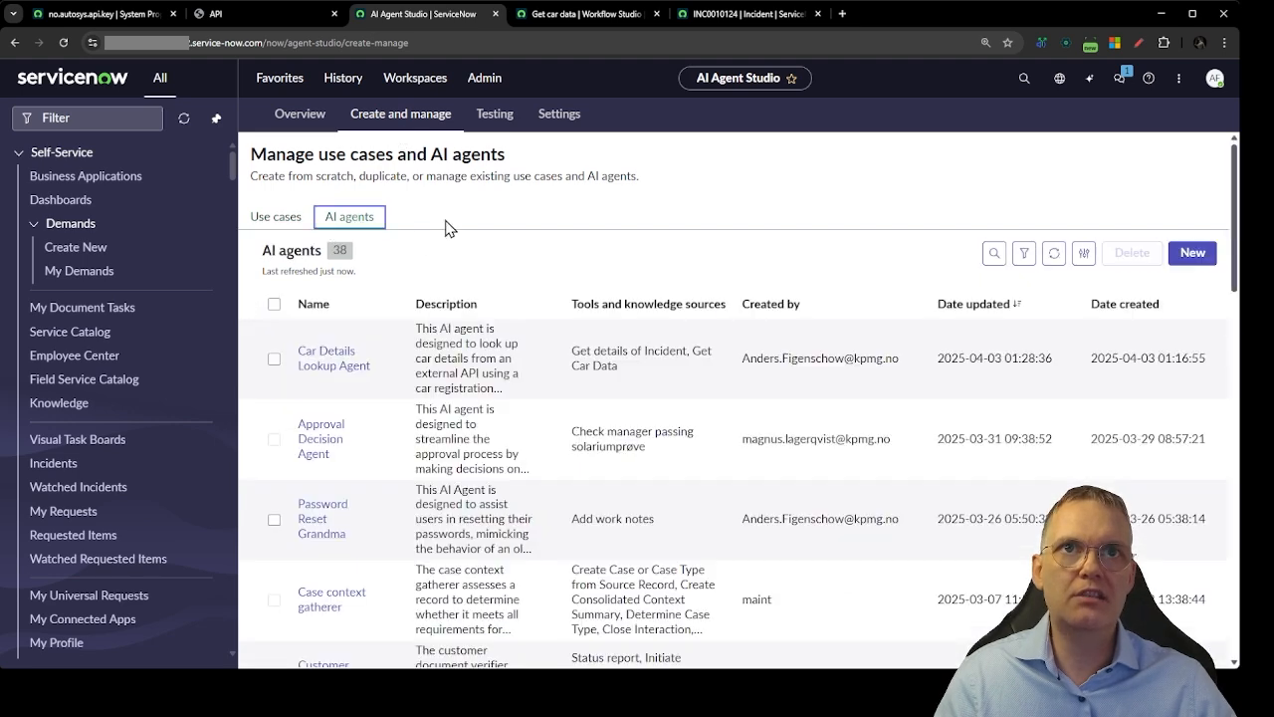
{"action": "left_click", "coordinate": [359, 363]}
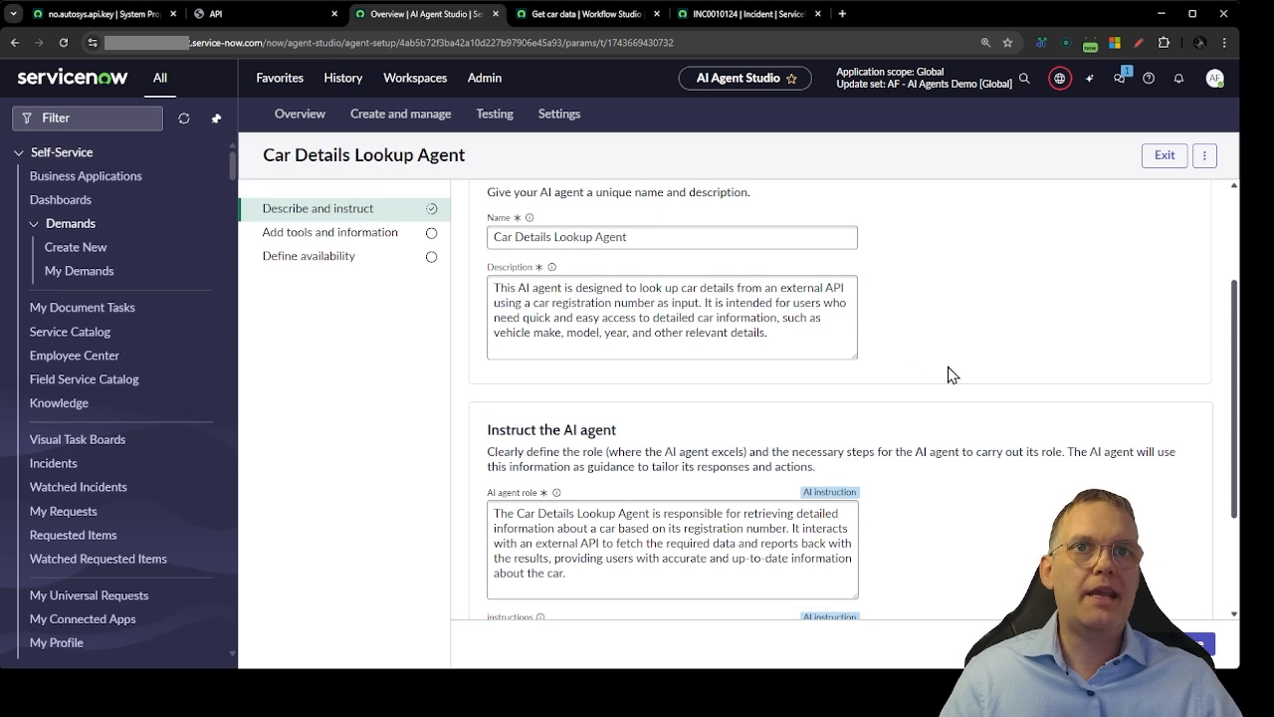
Add "6. Write a summary about the car data in work_notes" to the agent's instructions, then save and continue to its tools.
{"action": "scroll", "coordinate": [948, 368], "scroll_direction": "down", "scroll_amount": 2}
{"action": "left_click", "coordinate": [664, 560]}
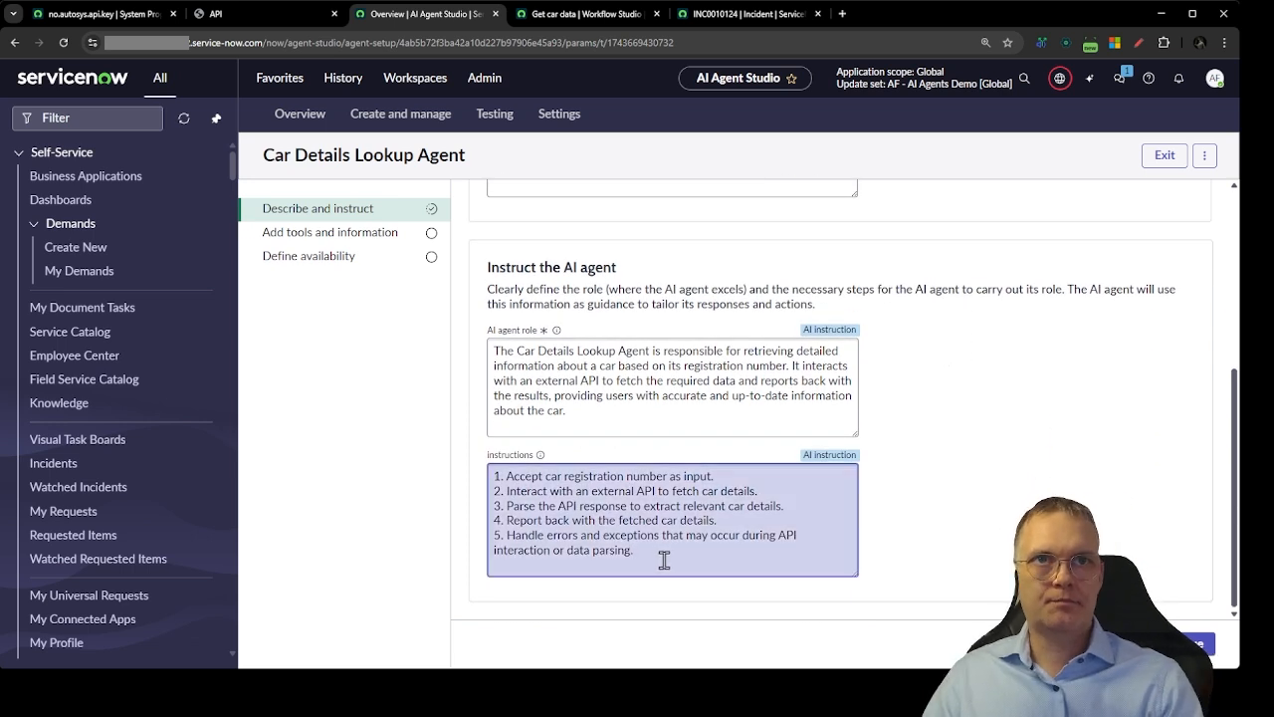
{"action": "key", "text": "Return"}
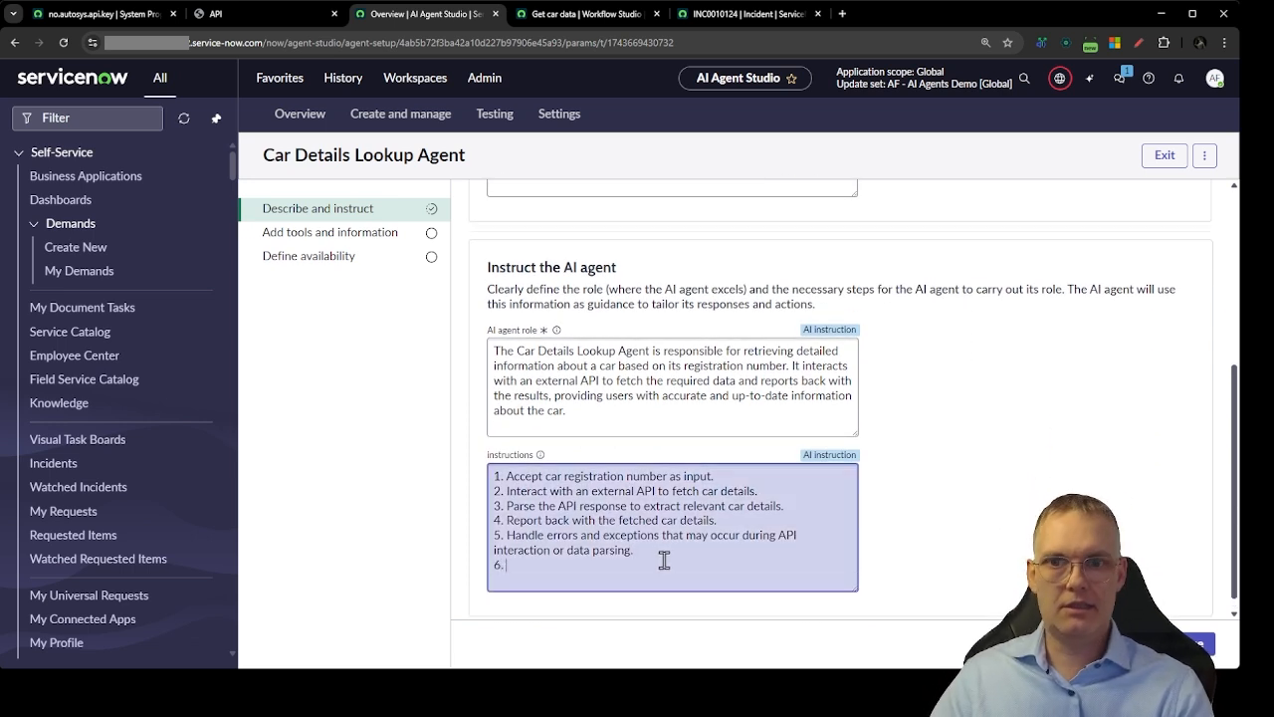
{"action": "type", "text": "6. Write a s"}
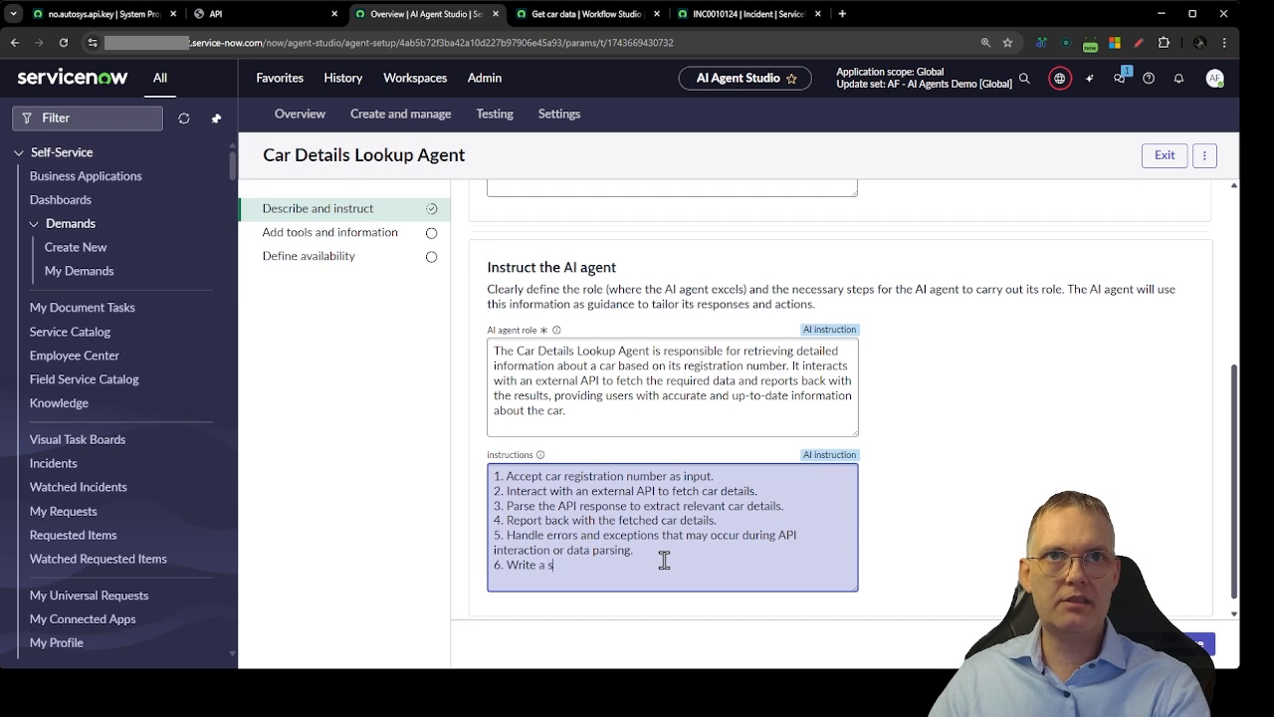
{"action": "type", "text": "ummary "}
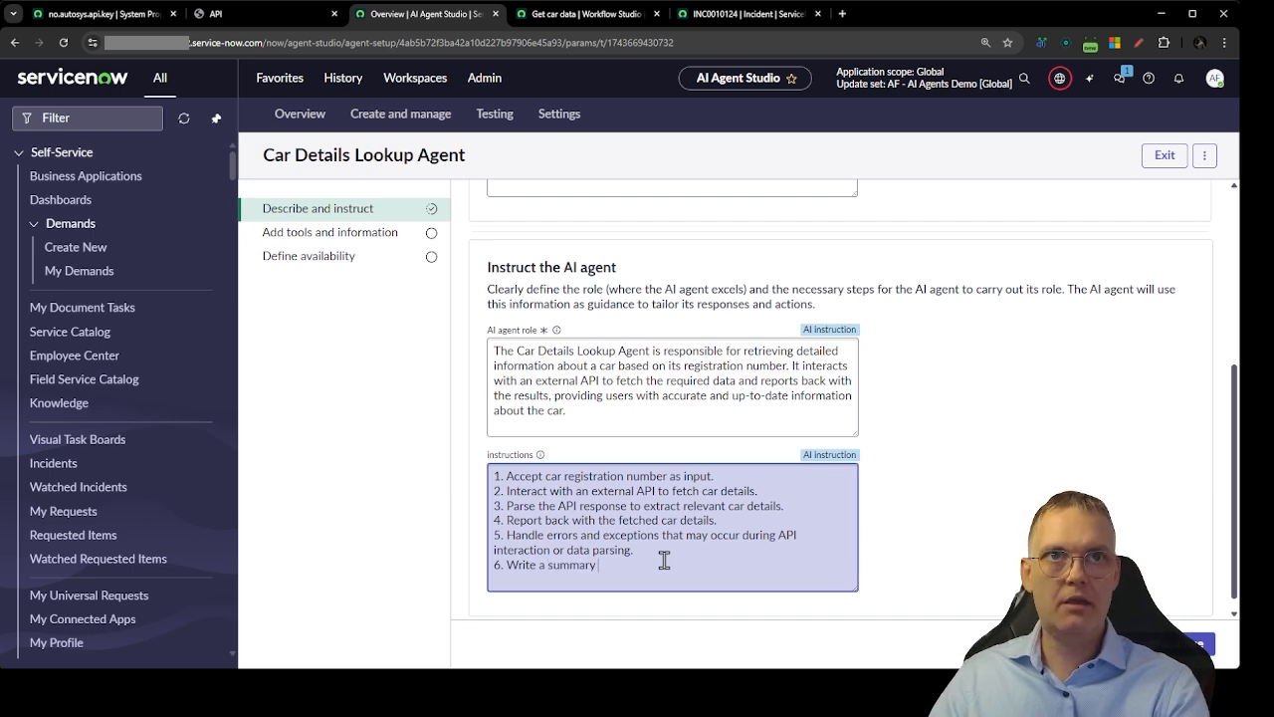
{"action": "type", "text": "about the c"}
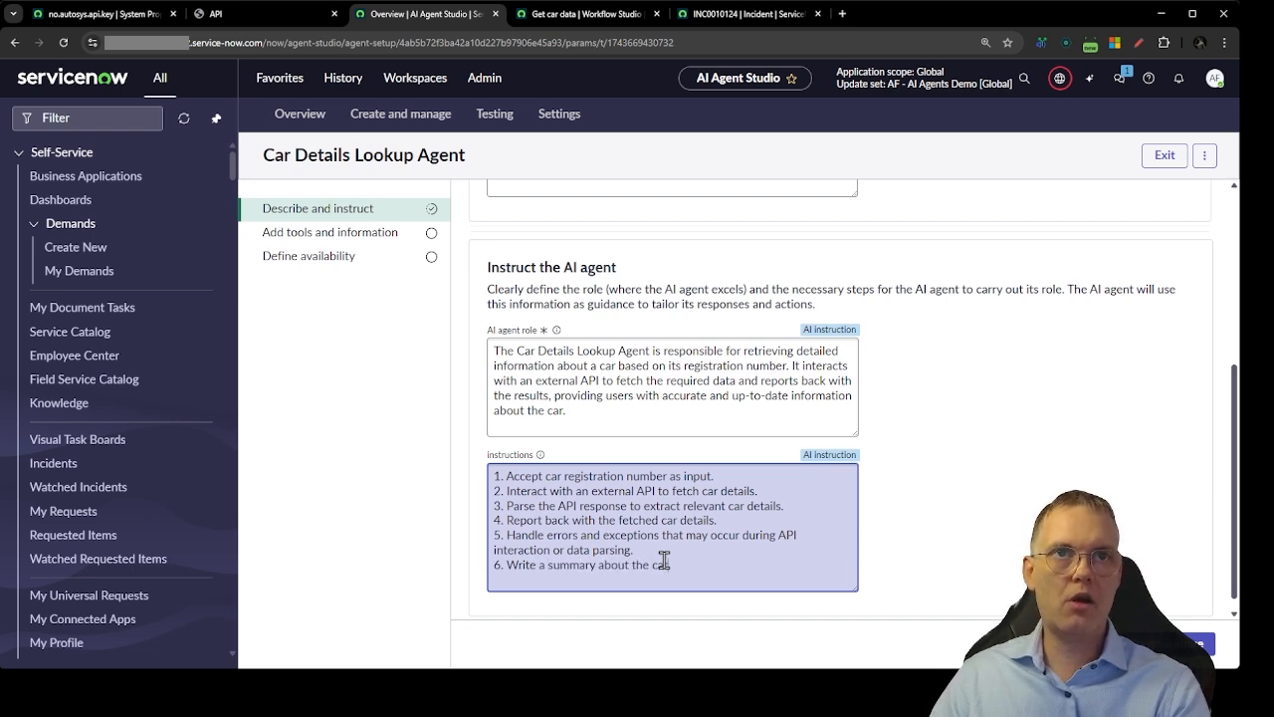
{"action": "type", "text": "ar data"}
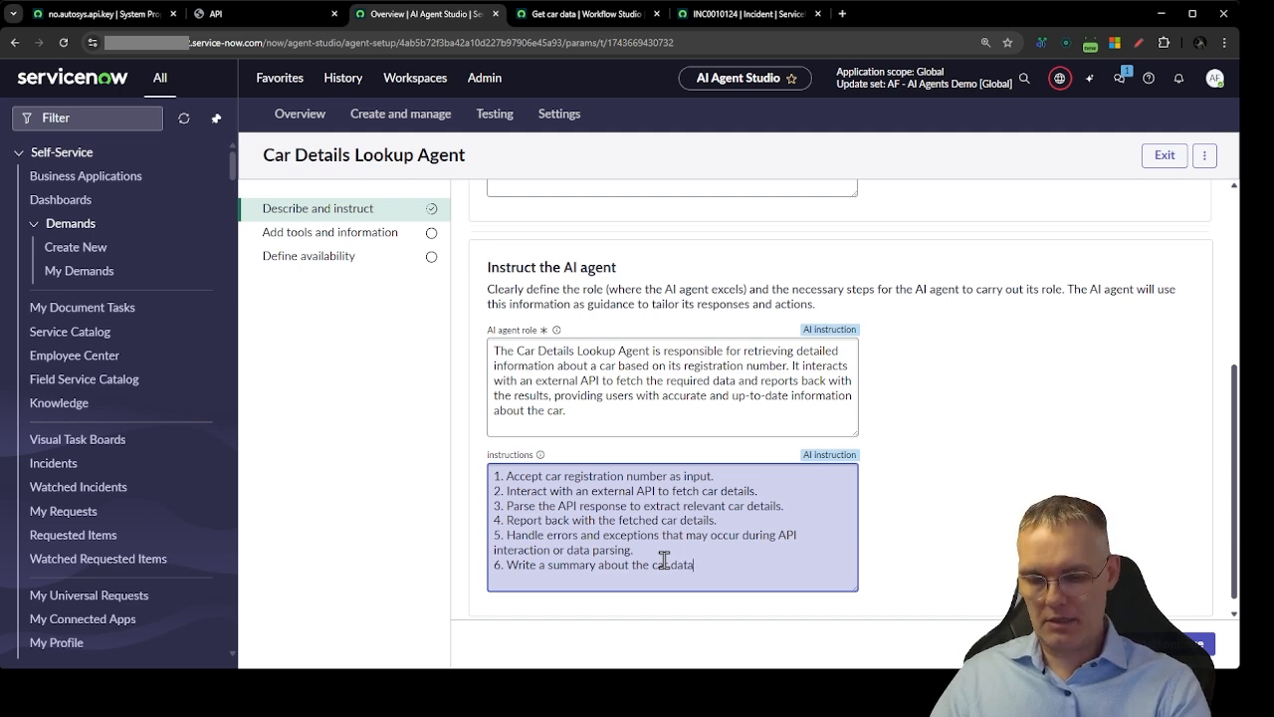
{"action": "type", "text": " in work_notes"}
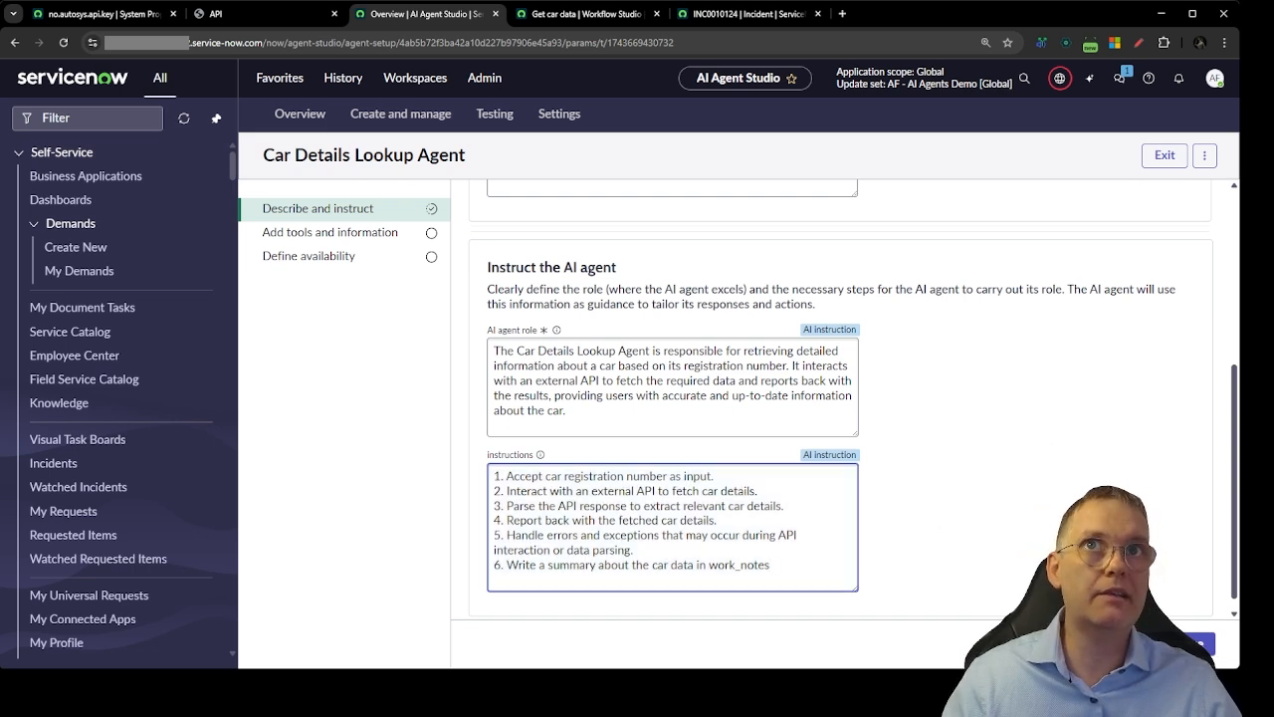
{"action": "left_click", "coordinate": [1200, 645]}
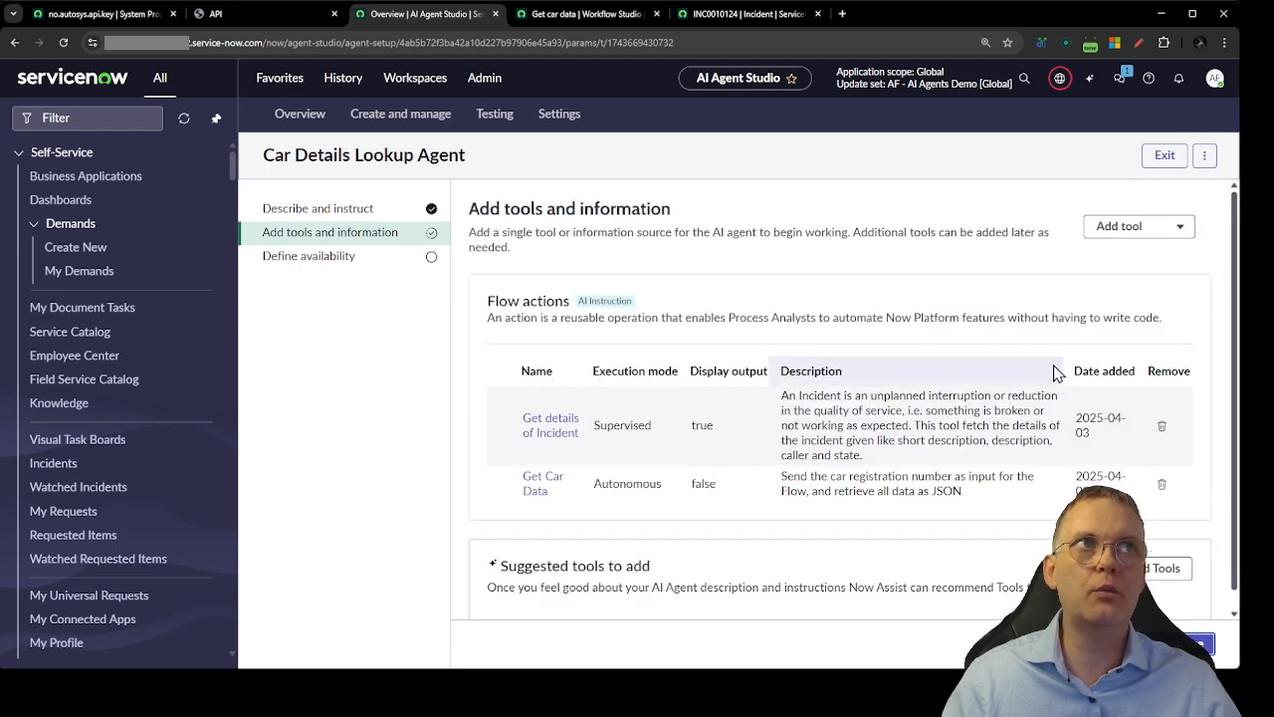
{"action": "left_click", "coordinate": [1176, 228]}
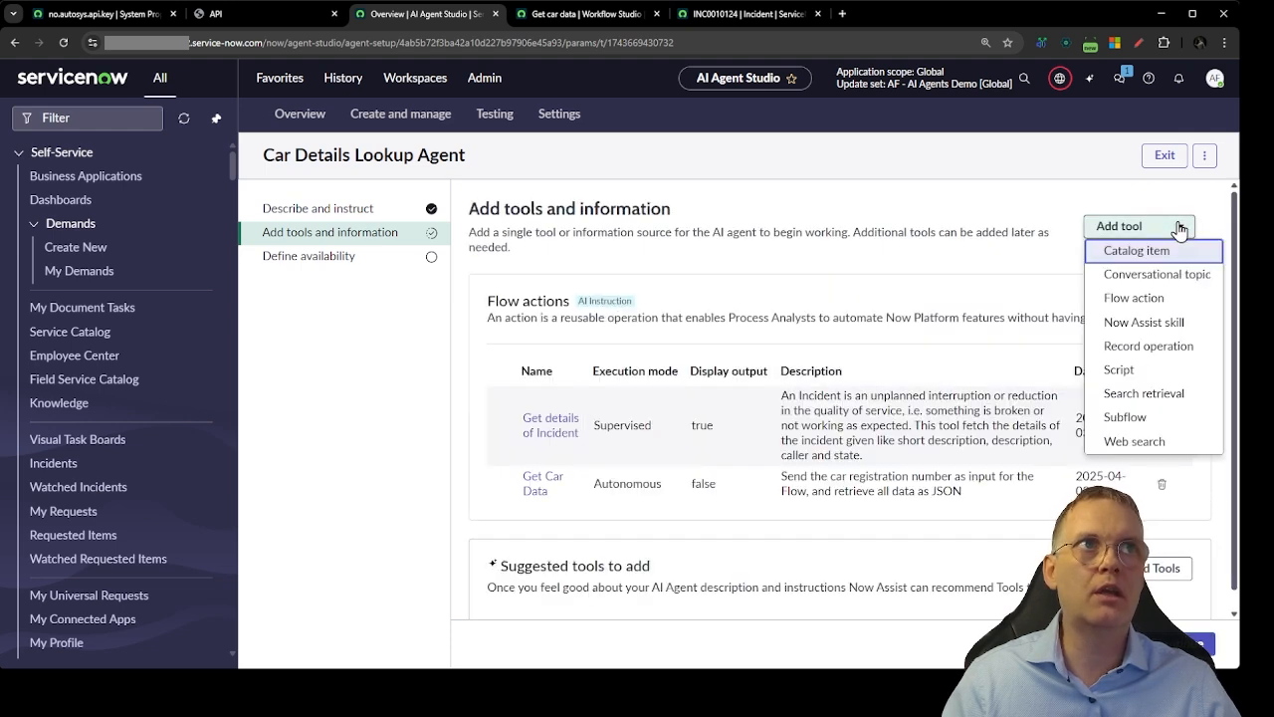
{"action": "left_click", "coordinate": [1125, 372]}
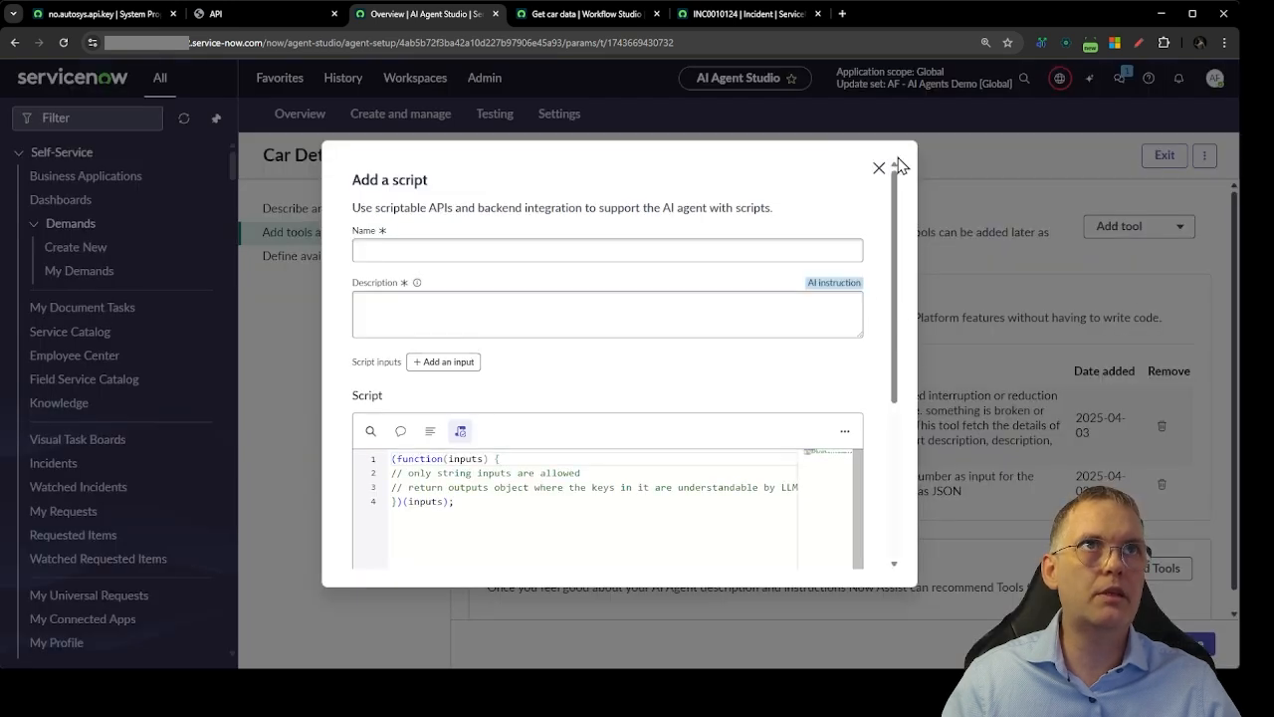
{"action": "left_click", "coordinate": [879, 168]}
Add a script tool named "Write work_notes to the incident" with the description "Write a summary of the API response in the Work Notes field".
{"action": "left_click", "coordinate": [1135, 227]}
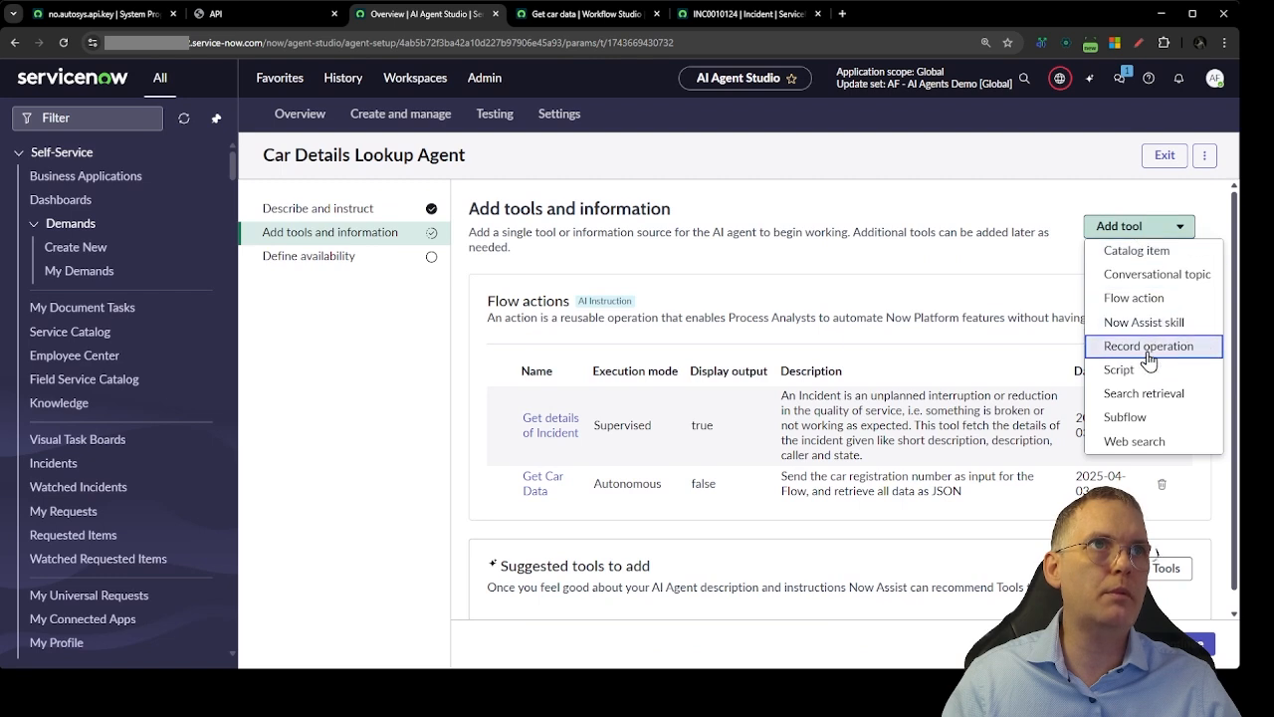
{"action": "left_click", "coordinate": [1125, 370]}
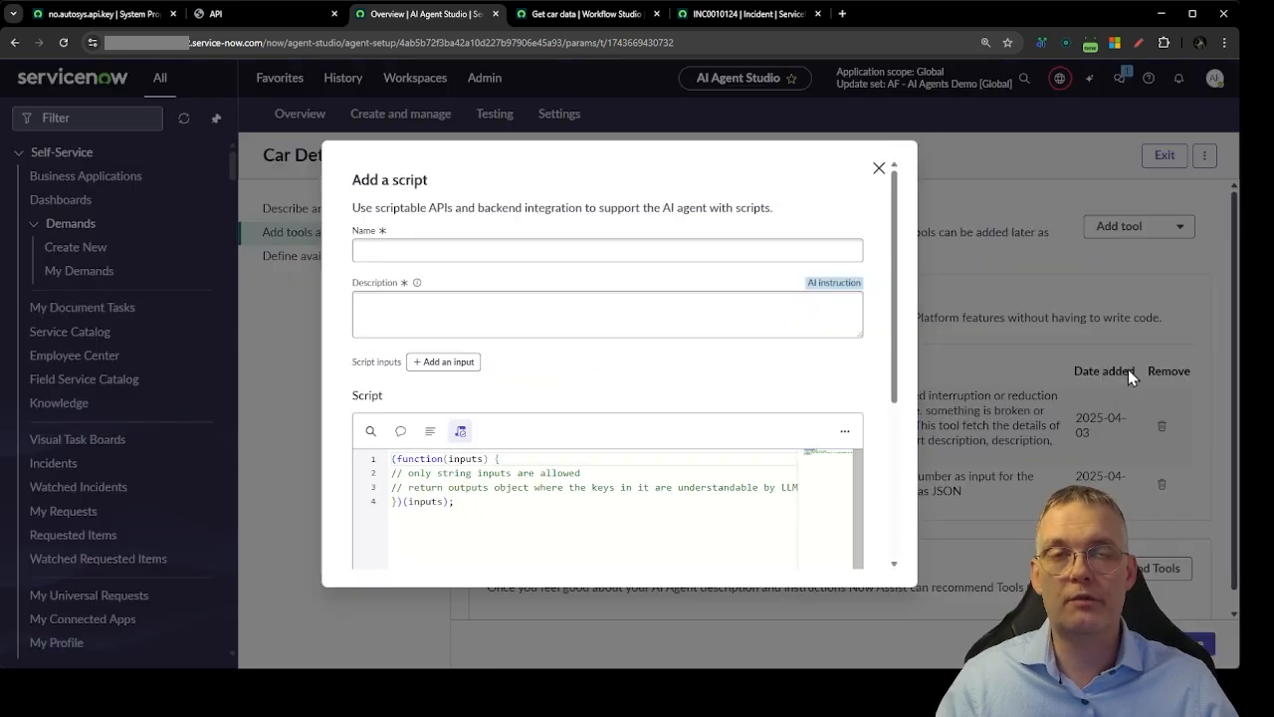
{"action": "left_click", "coordinate": [455, 242]}
{"action": "type", "text": "Write w"}
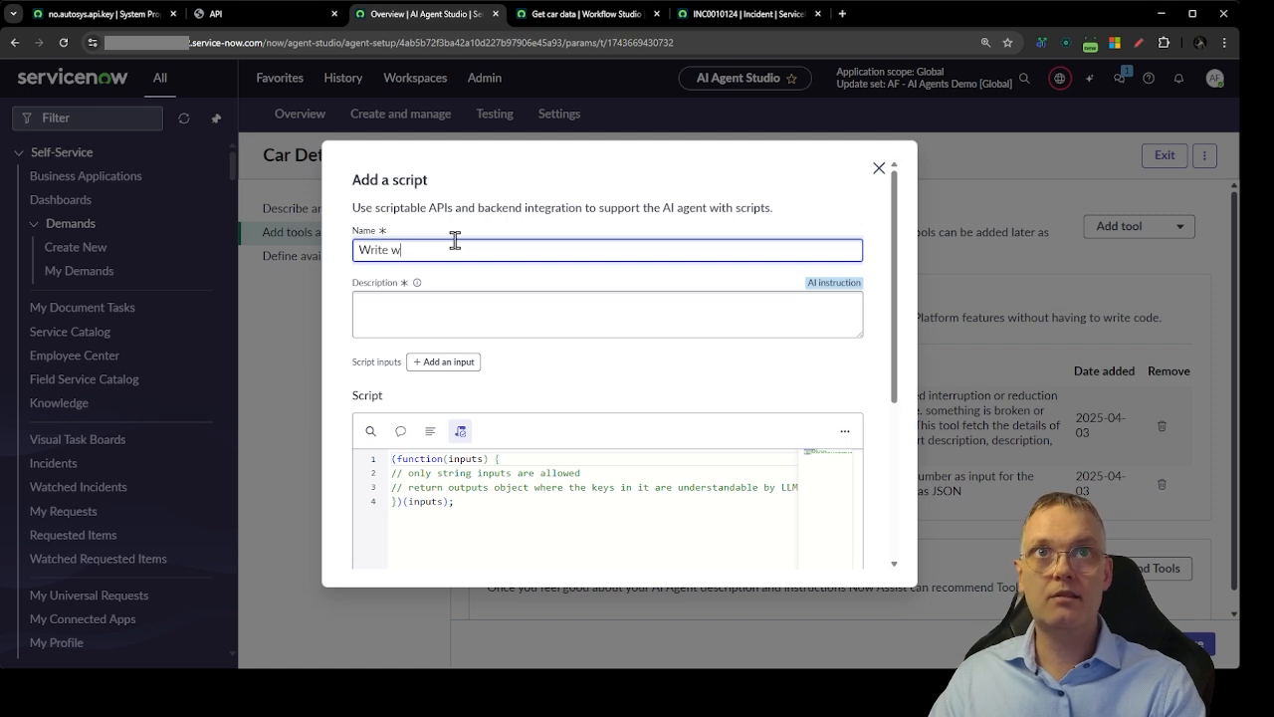
{"action": "type", "text": "ork_notes to the incident"}
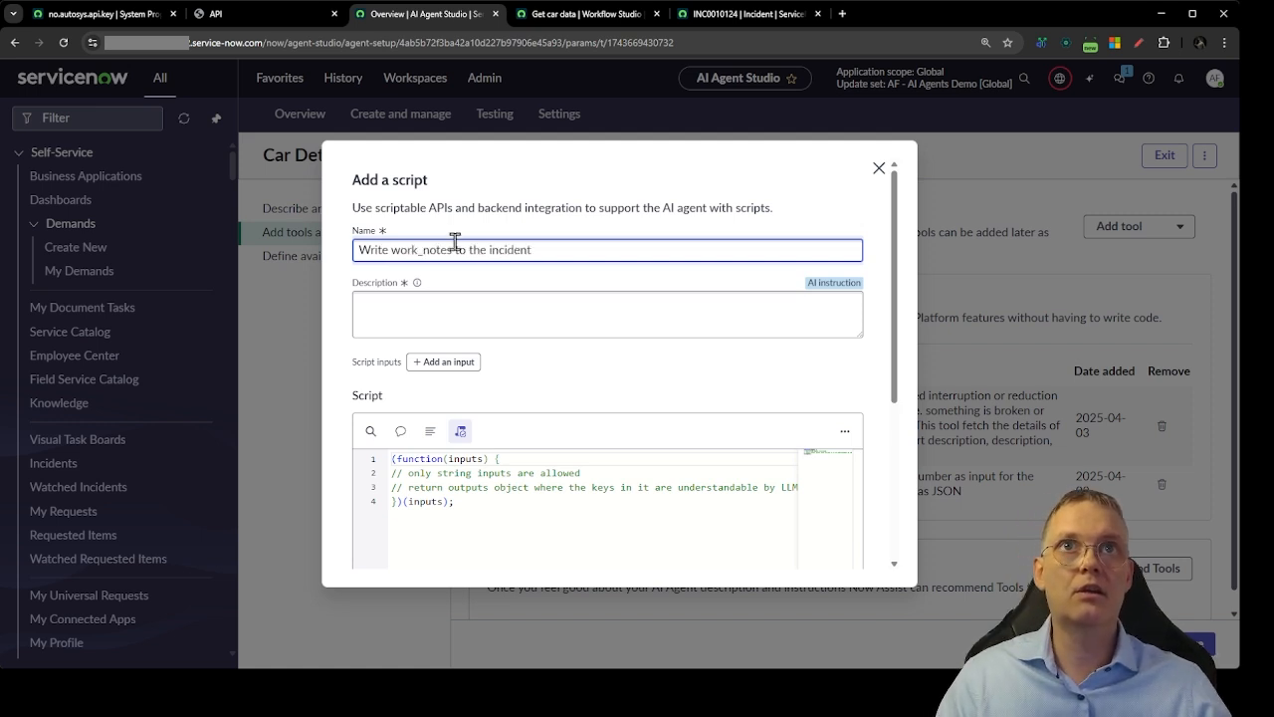
{"action": "left_click", "coordinate": [417, 284]}
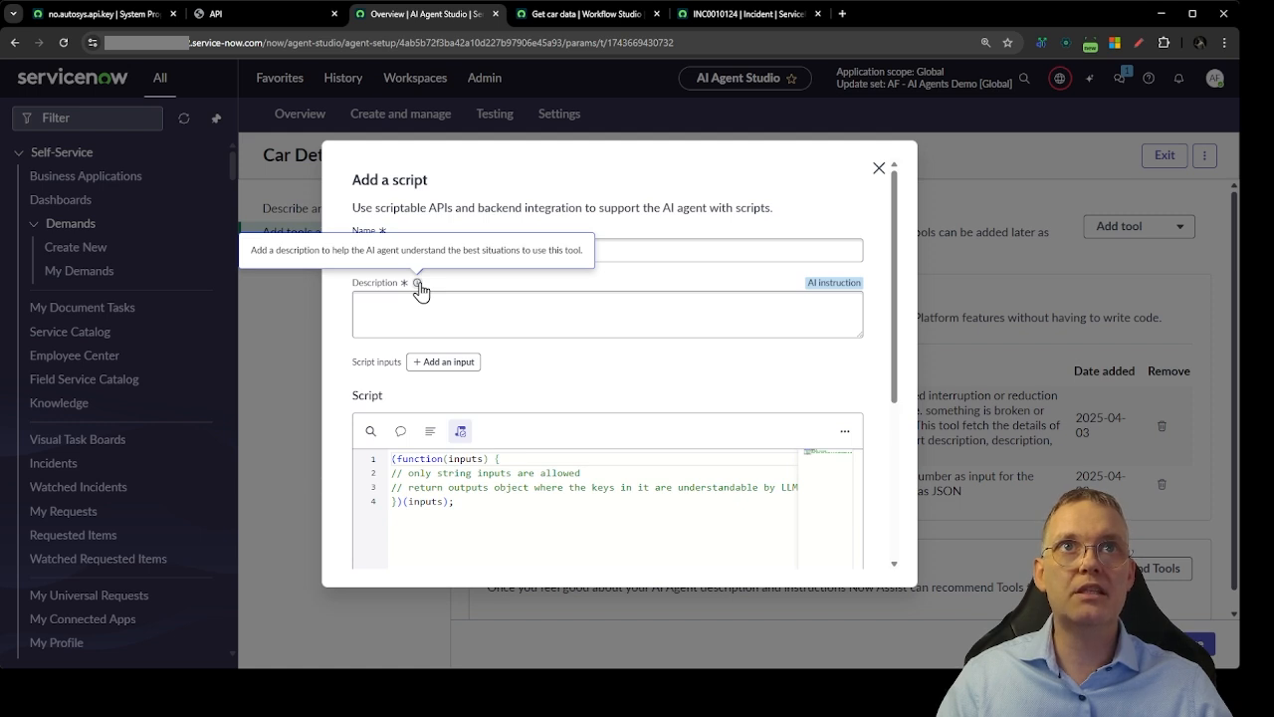
{"action": "left_click", "coordinate": [475, 316]}
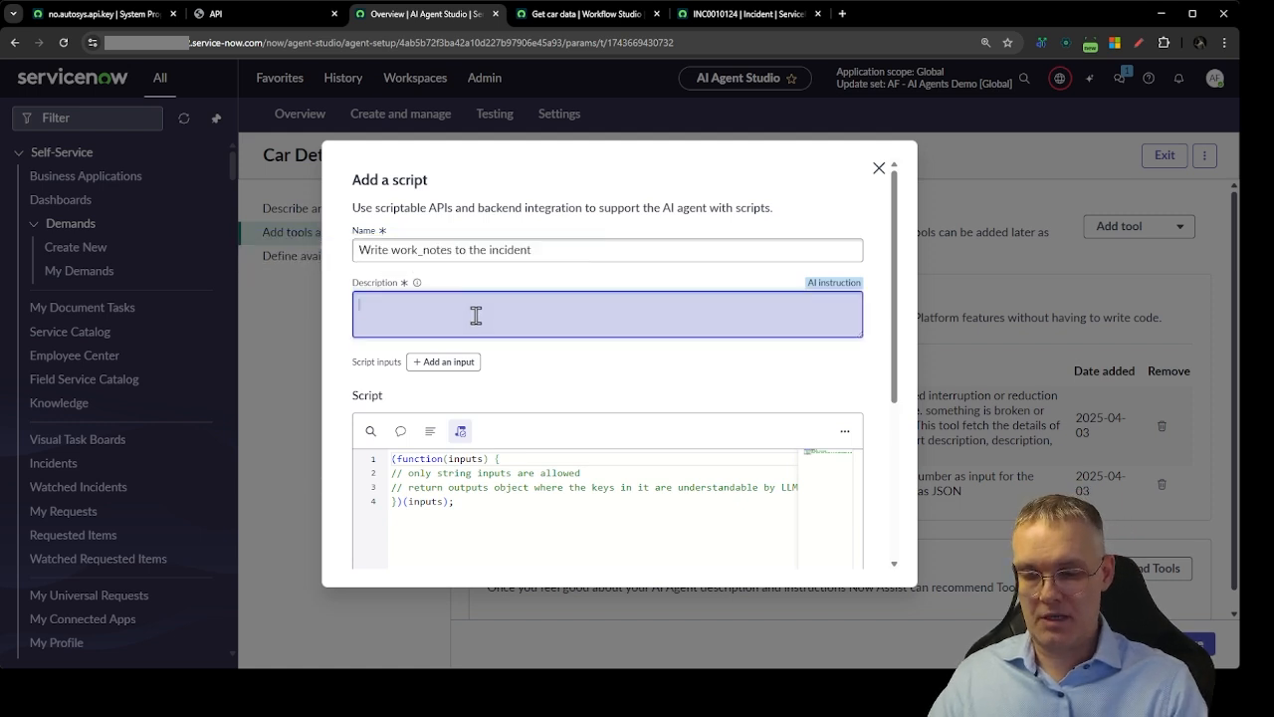
{"action": "type", "text": "Write a "}
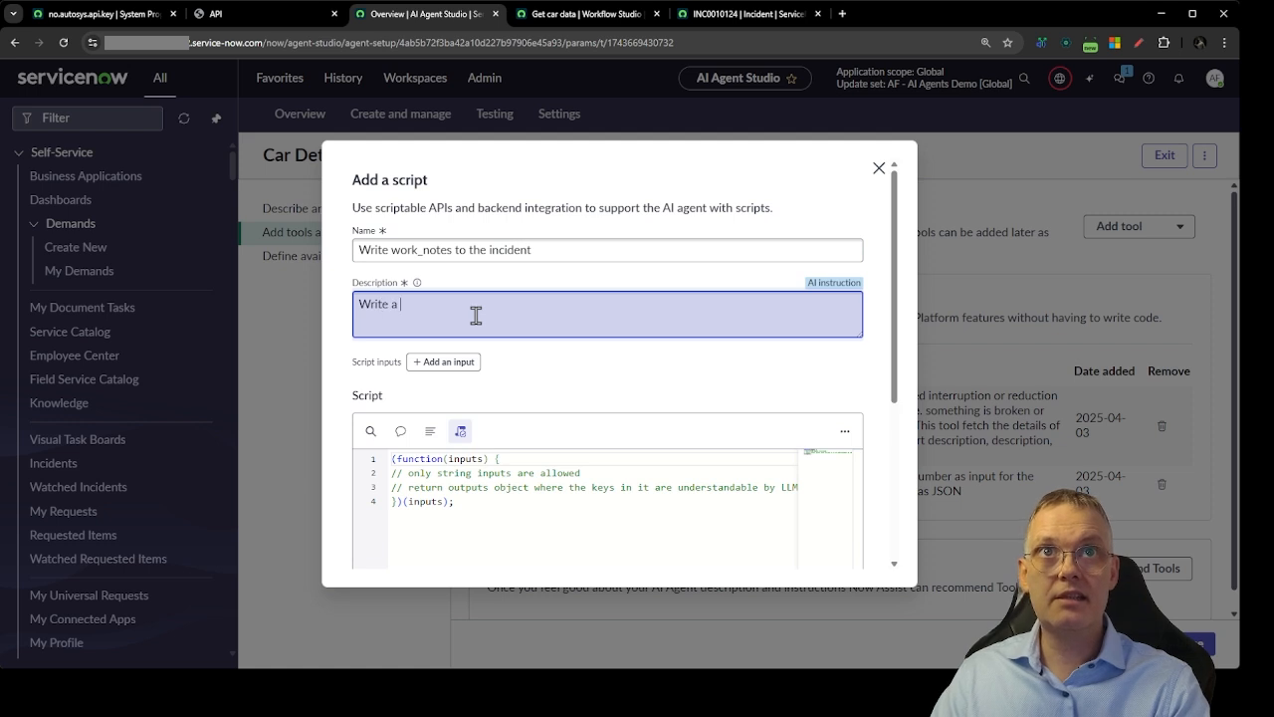
{"action": "type", "text": "summary of the API response in the Work Notes field"}
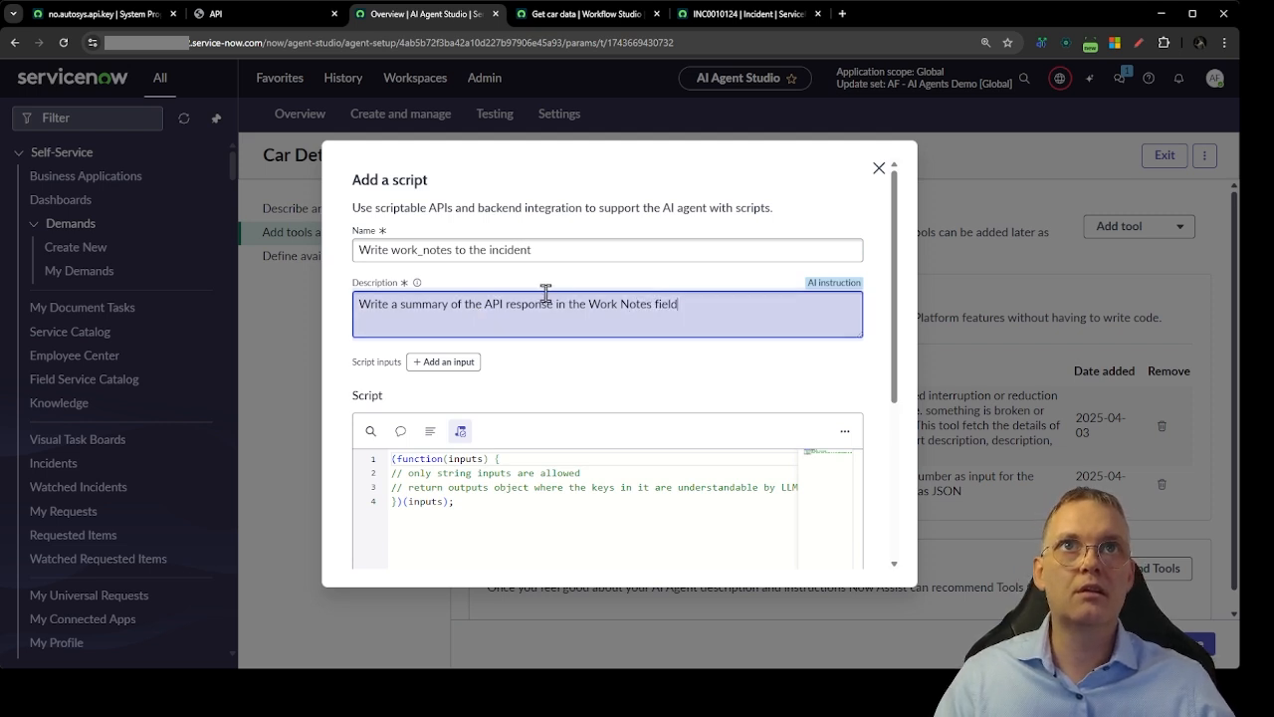
Change the script tool's name to "Write Work Notes to the incident".
{"action": "left_click", "coordinate": [430, 250]}
{"action": "key", "text": "BackSpace"}
{"action": "type", "text": "N"}
{"action": "key", "text": "Left"}
{"action": "key", "text": "Left"}
{"action": "key", "text": "Left"}
{"action": "key", "text": "Left"}
{"action": "key", "text": "Left"}
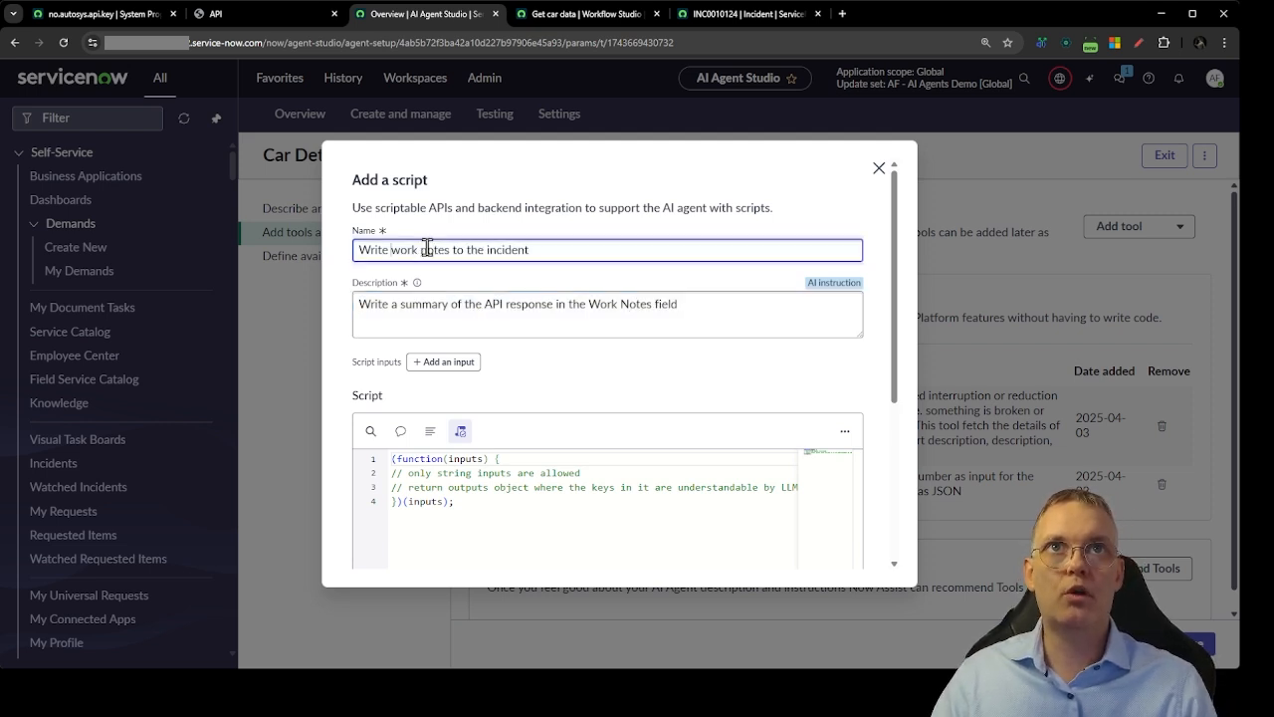
{"action": "key", "text": "BackSpace"}
{"action": "type", "text": "W"}
{"action": "key", "text": "BackSpace"}
{"action": "type", "text": "N"}
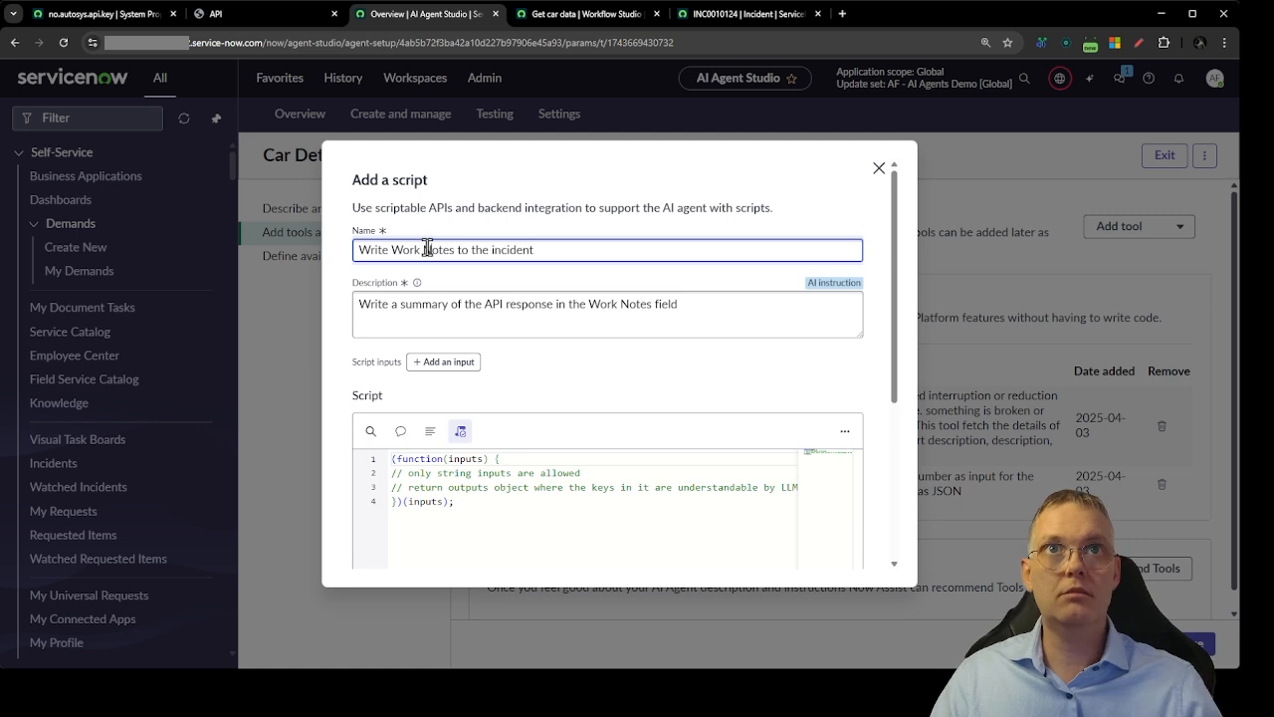
Add a script input named incident_number with the description "Incident Number".
{"action": "scroll", "coordinate": [714, 327], "scroll_direction": "down", "scroll_amount": 2}
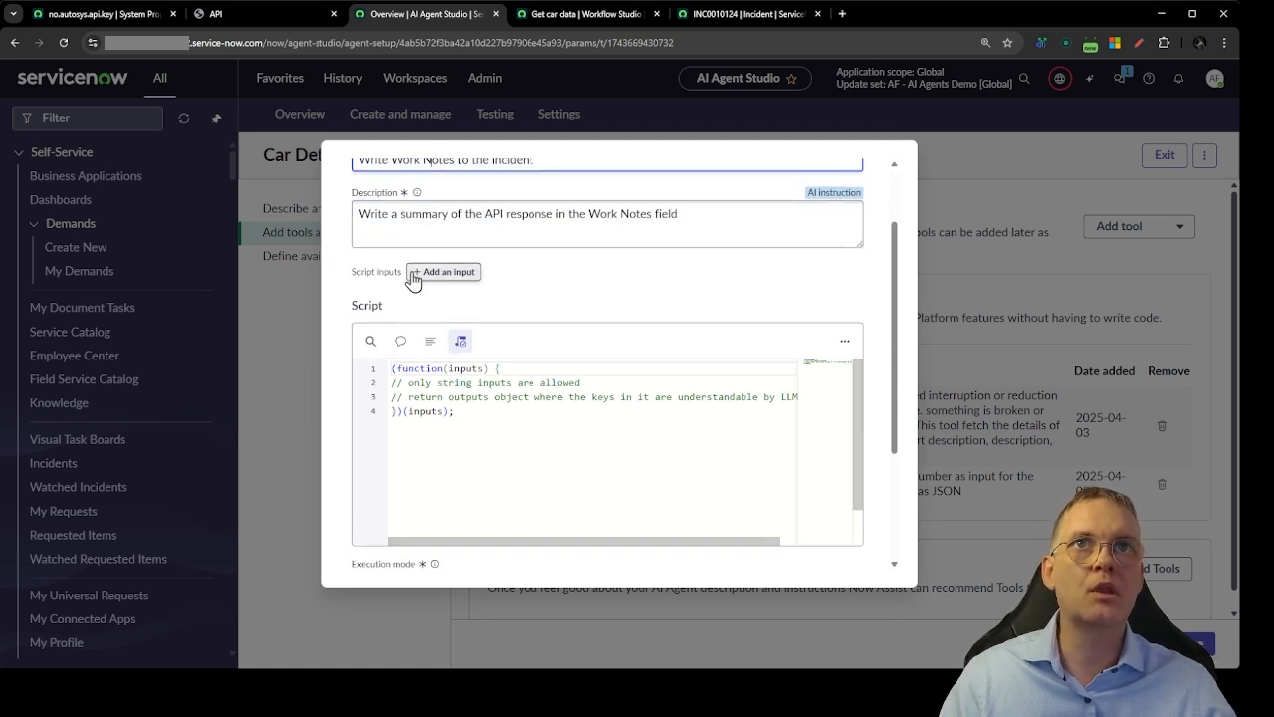
{"action": "left_click", "coordinate": [444, 276]}
{"action": "left_click", "coordinate": [430, 315]}
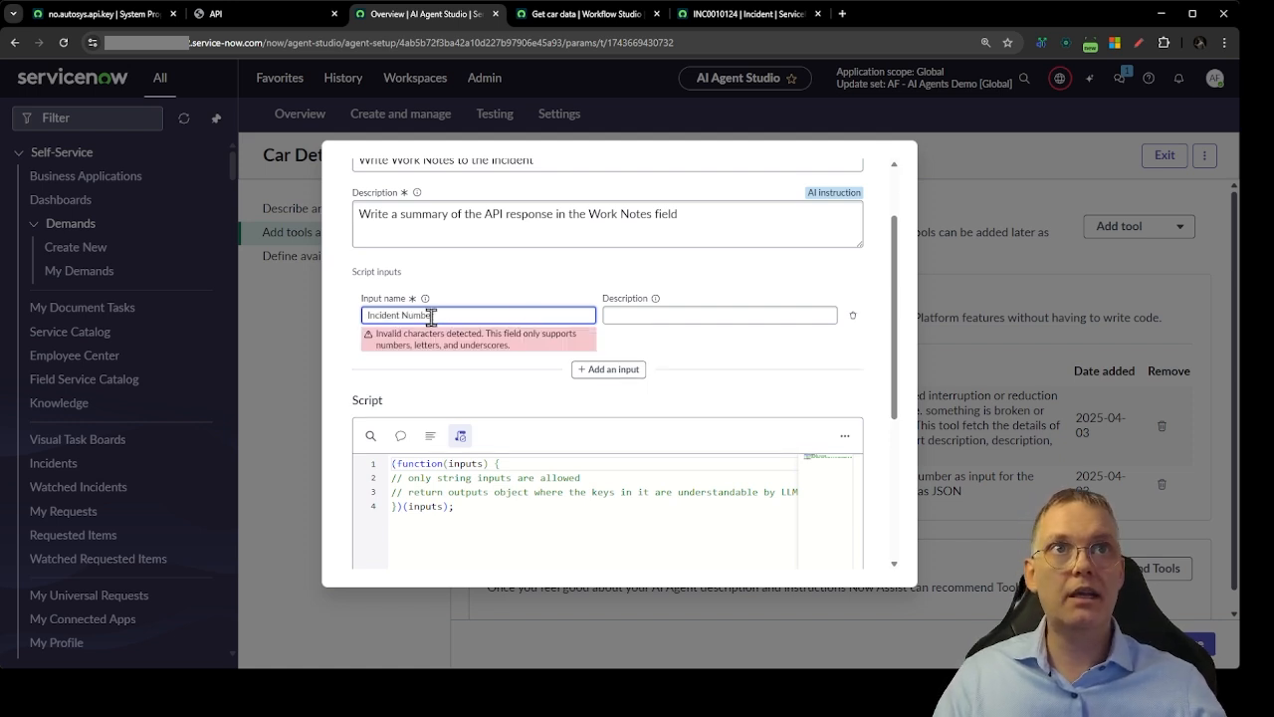
{"action": "key", "text": "ctrl+a"}
{"action": "type", "text": "i"}
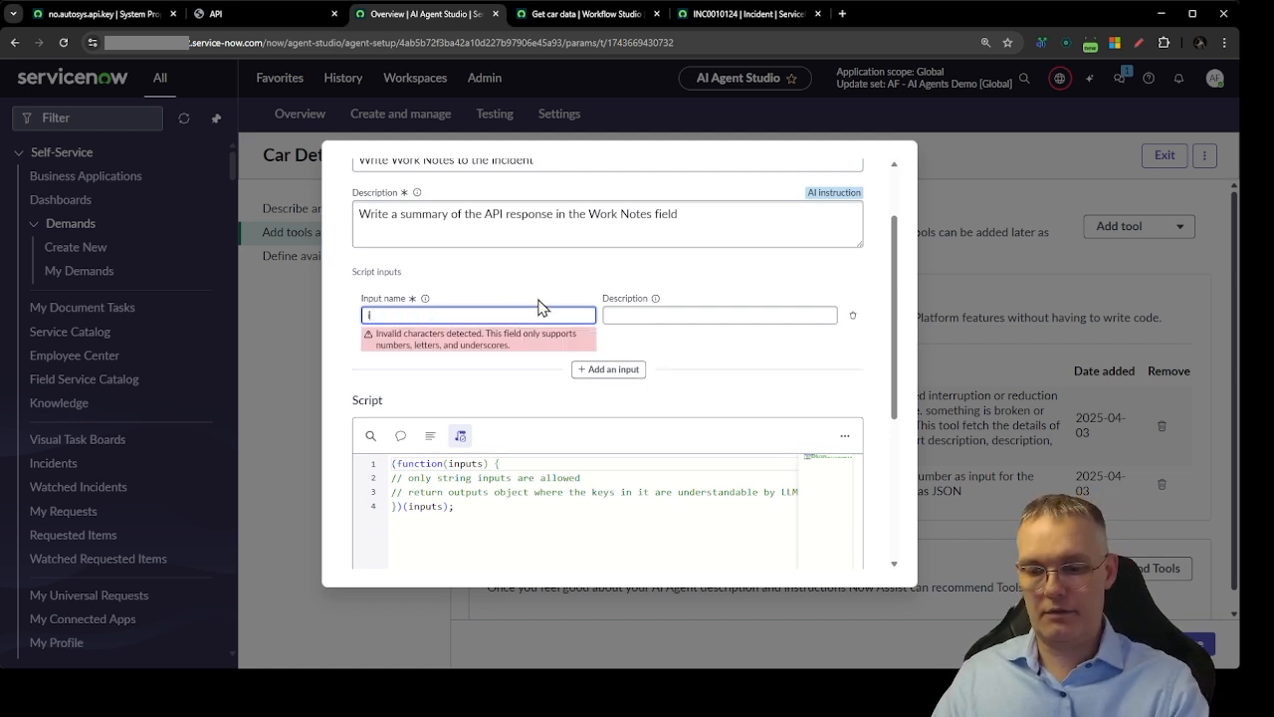
{"action": "type", "text": "ncident_numbe"}
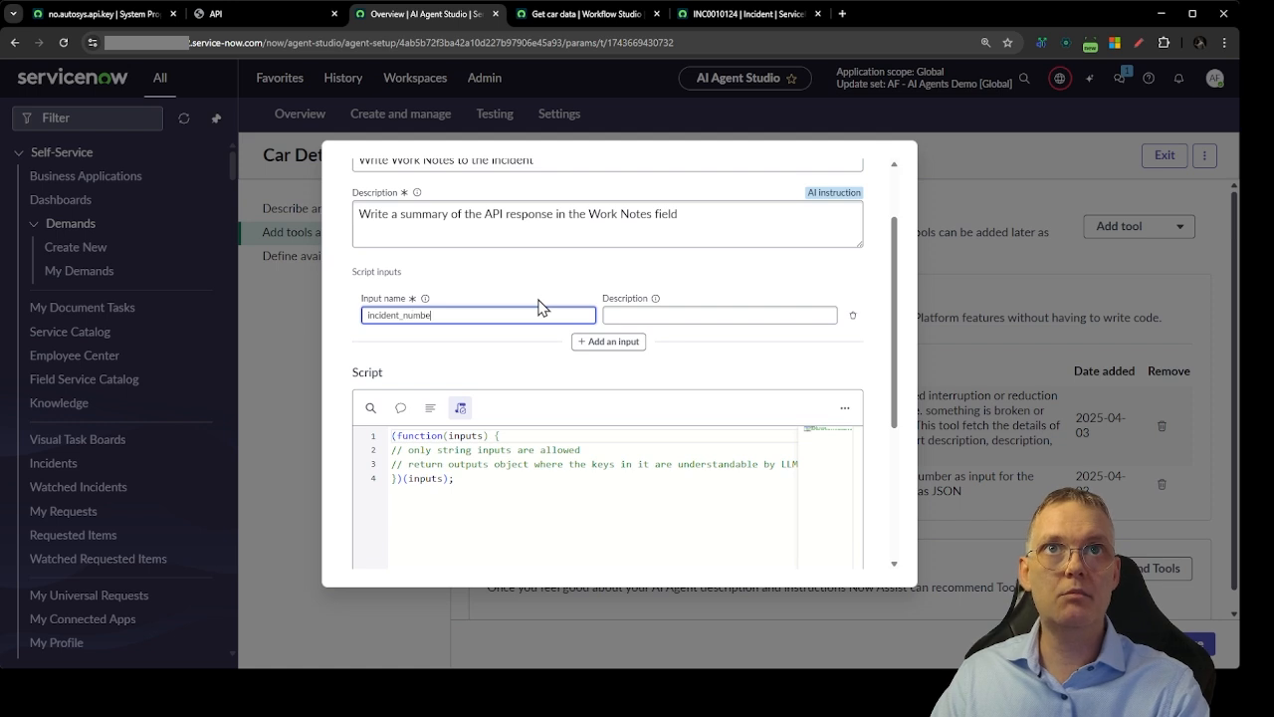
{"action": "type", "text": "r"}
{"action": "key", "text": "Tab"}
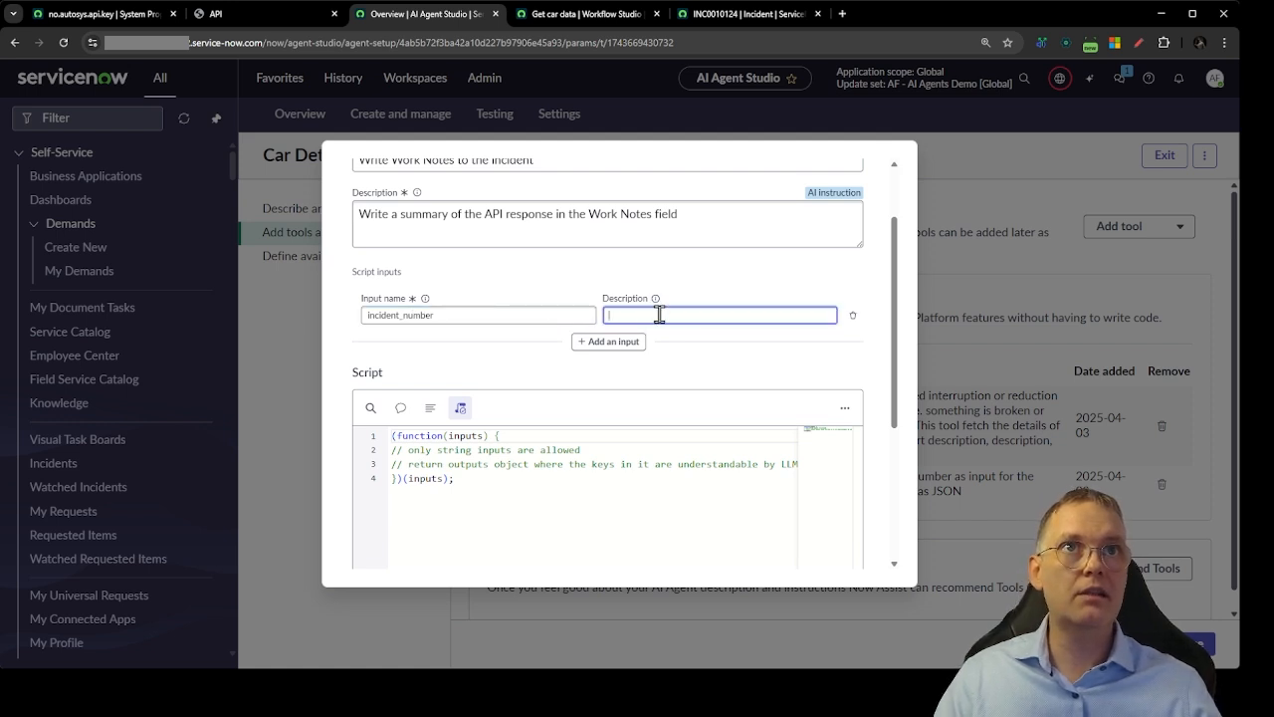
{"action": "left_click", "coordinate": [655, 299]}
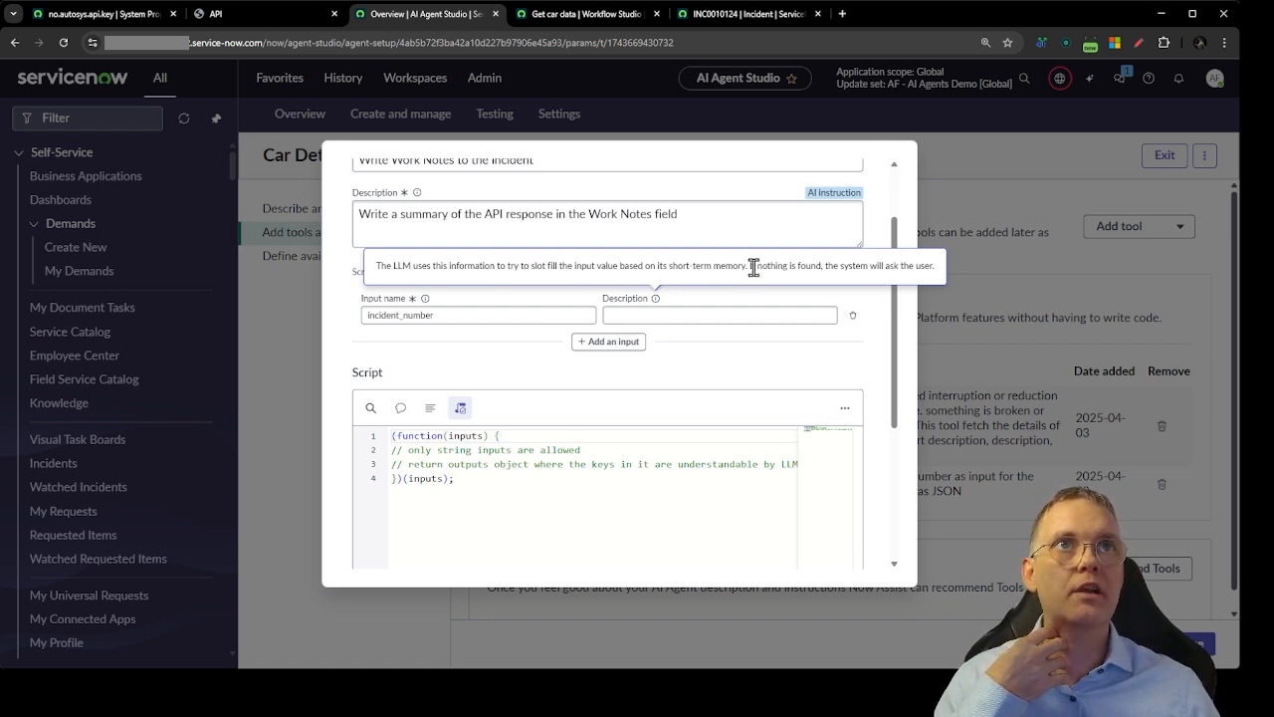
{"action": "left_click", "coordinate": [652, 315]}
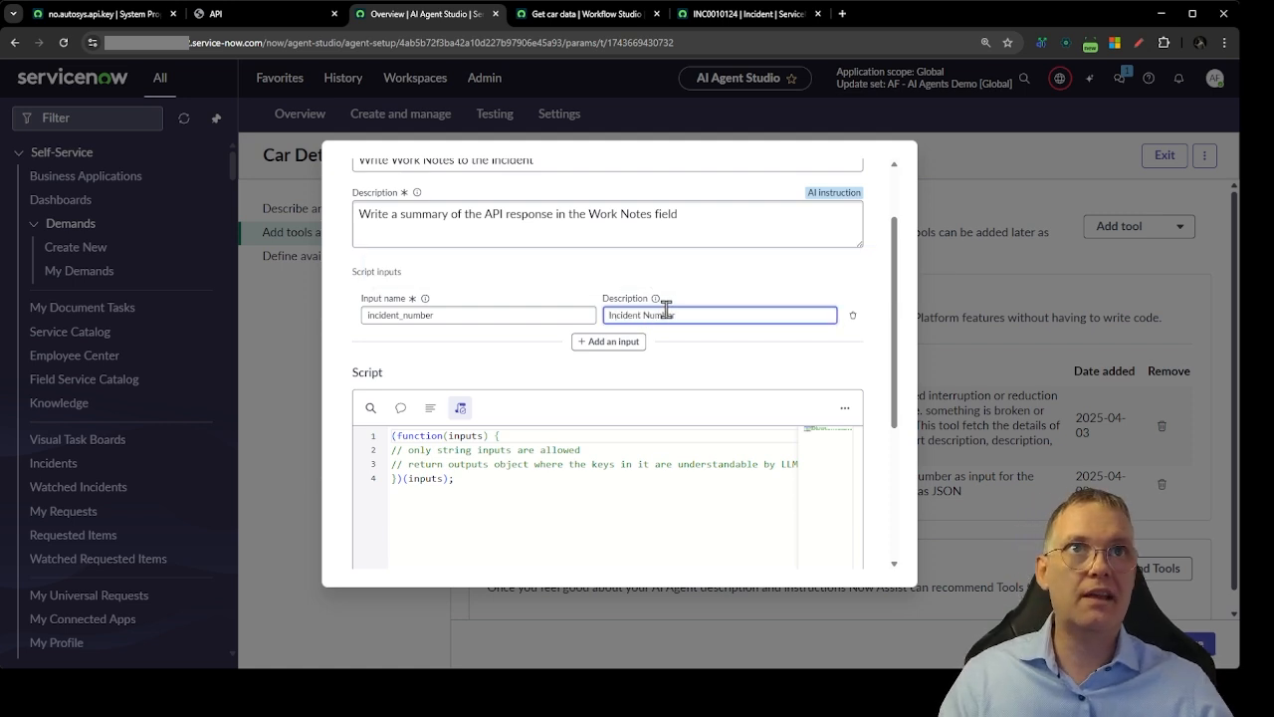
{"action": "left_click_drag", "start_coordinate": [525, 311], "coordinate": [361, 330]}
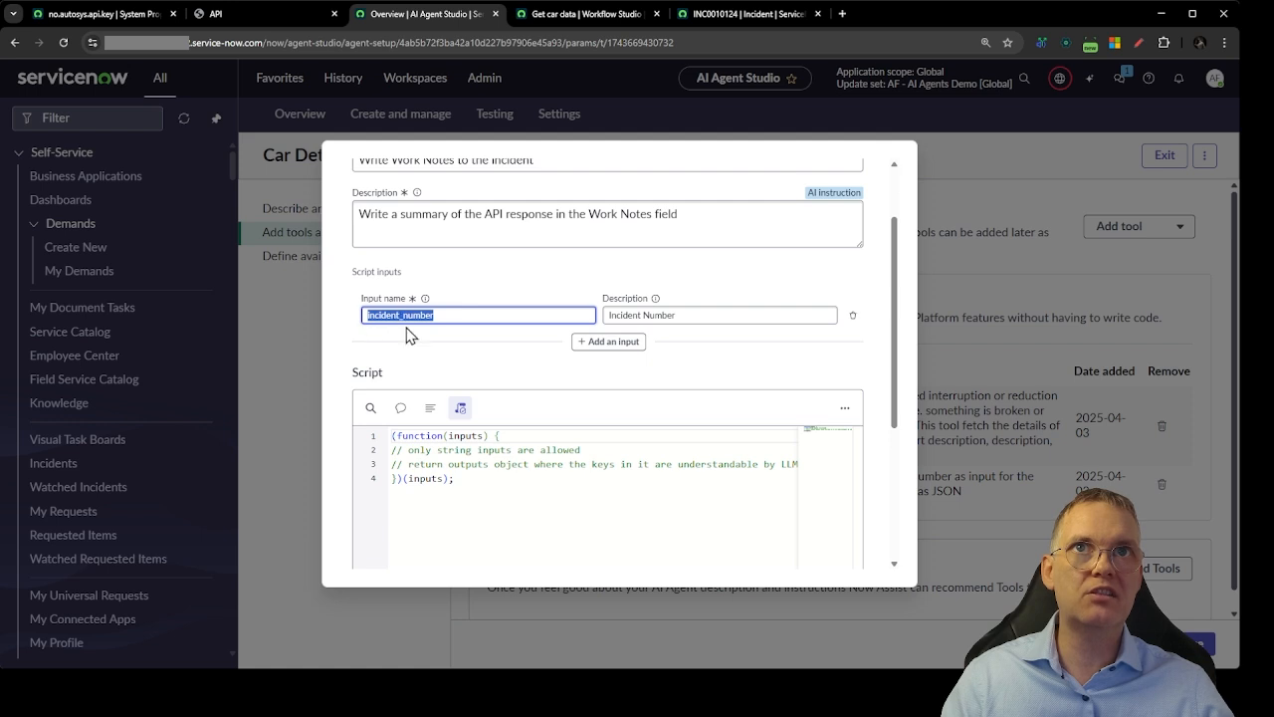
Add a second script input named work_notes with the description "Work Notes".
{"action": "left_click", "coordinate": [608, 341]}
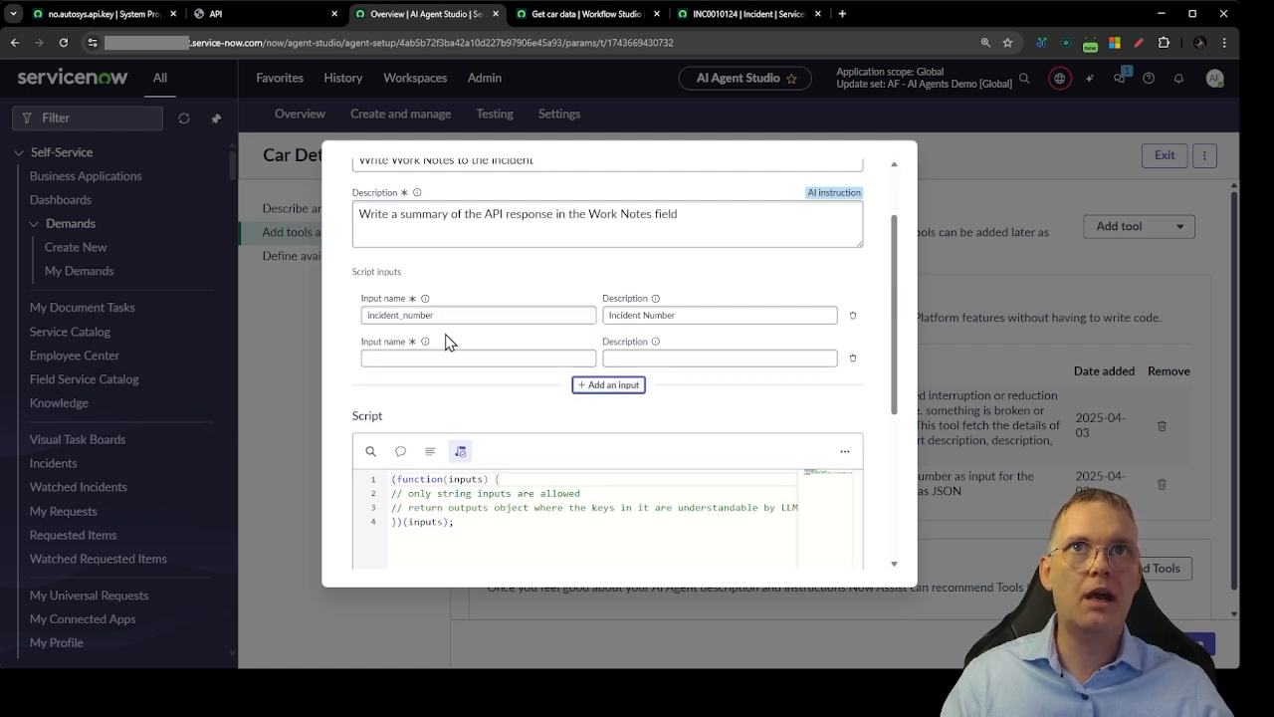
{"action": "left_click", "coordinate": [420, 354]}
{"action": "type", "text": "work_n"}
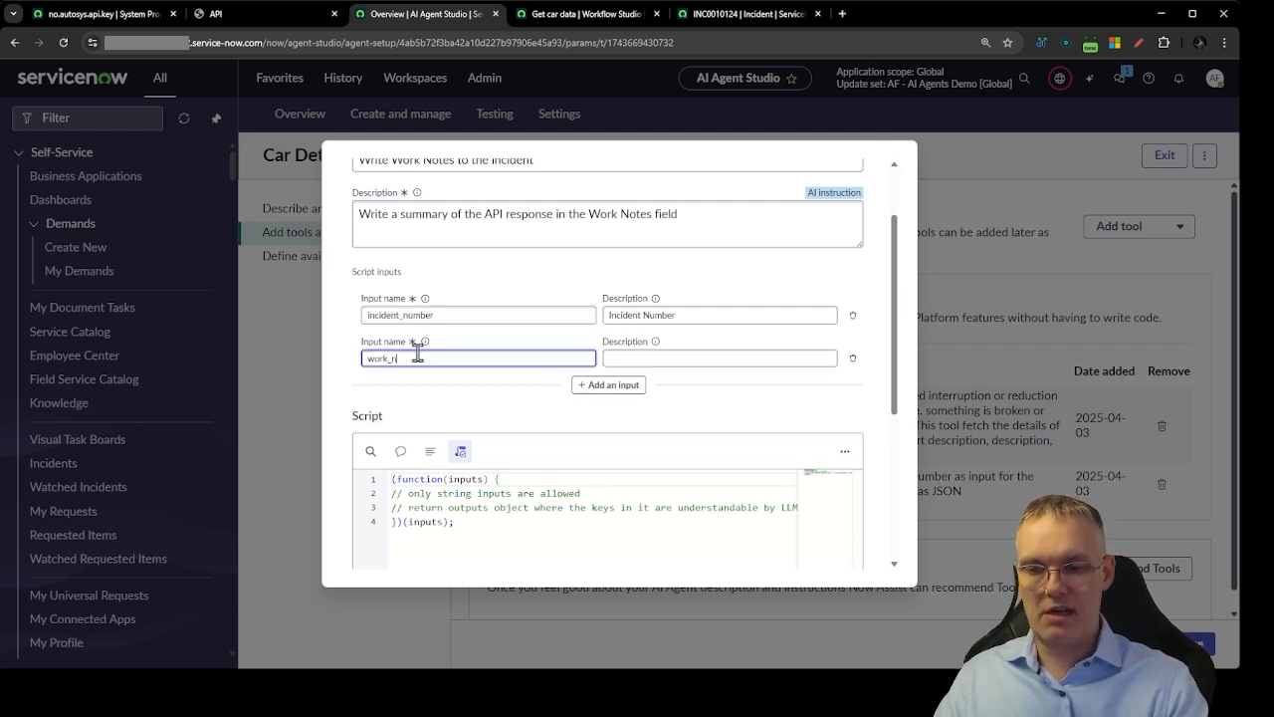
{"action": "type", "text": "otes"}
{"action": "left_click", "coordinate": [649, 356]}
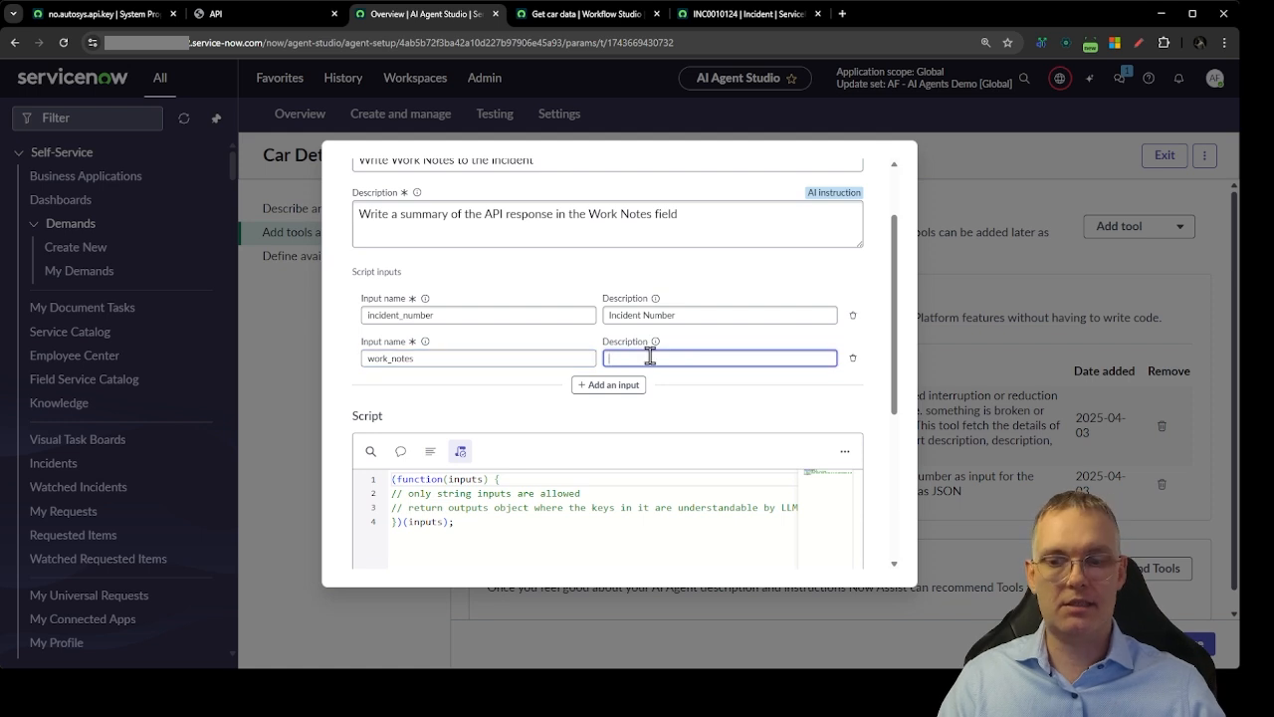
{"action": "type", "text": "Work Notes"}
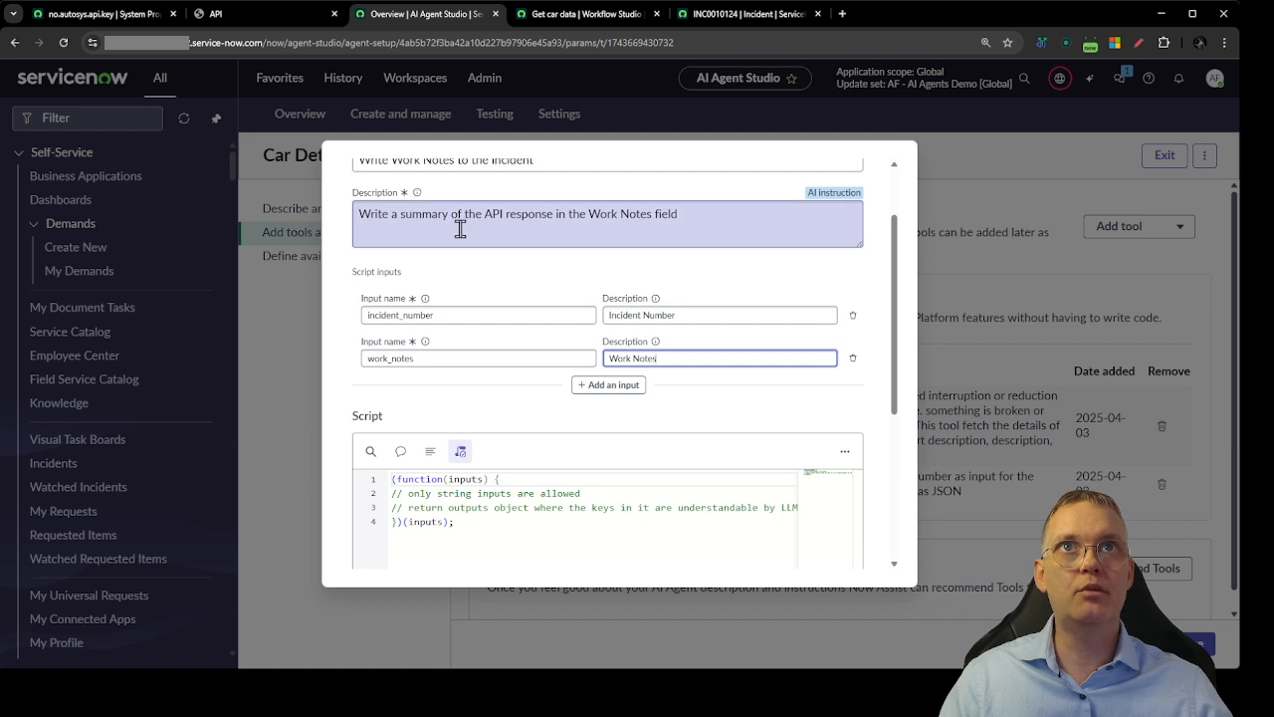
Review the script tool's name, description and the two defined script inputs.
{"action": "scroll", "coordinate": [461, 234], "scroll_direction": "up", "scroll_amount": 1}
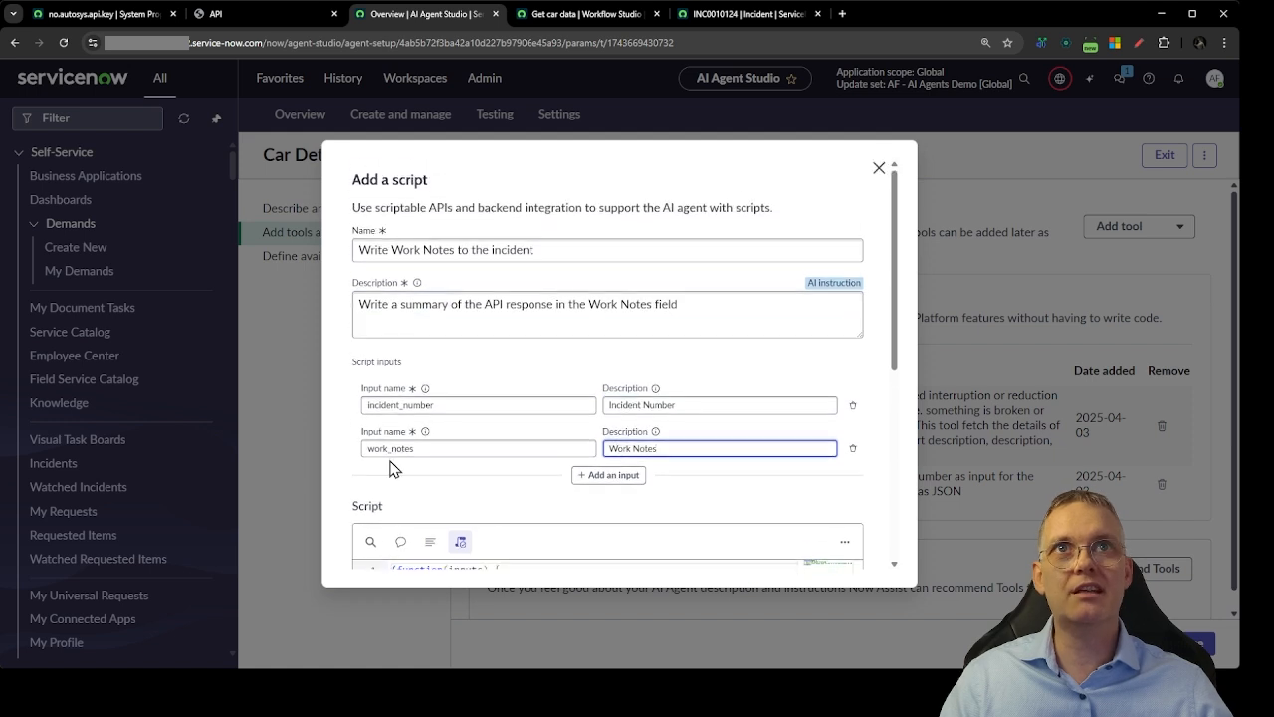
{"action": "left_click_drag", "start_coordinate": [534, 247], "coordinate": [374, 237]}
{"action": "left_click", "coordinate": [521, 232]}
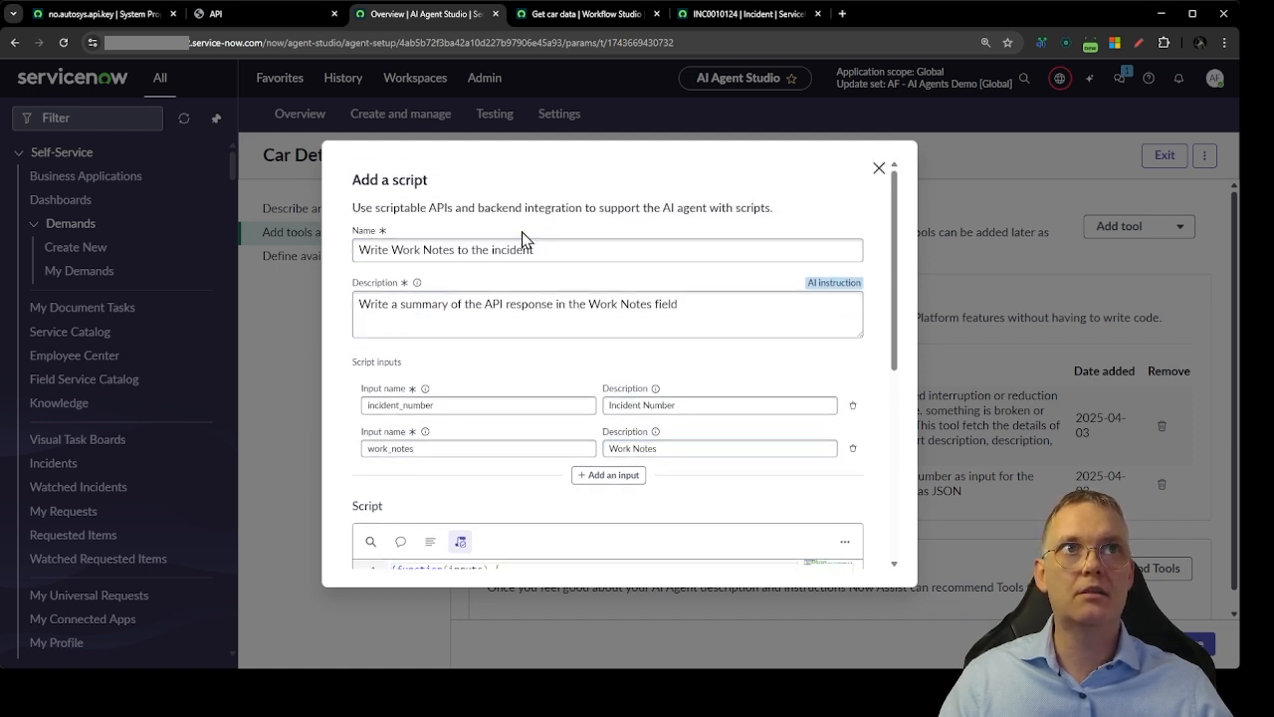
{"action": "scroll", "coordinate": [468, 299], "scroll_direction": "down", "scroll_amount": 1}
{"action": "double_click", "coordinate": [422, 360]}
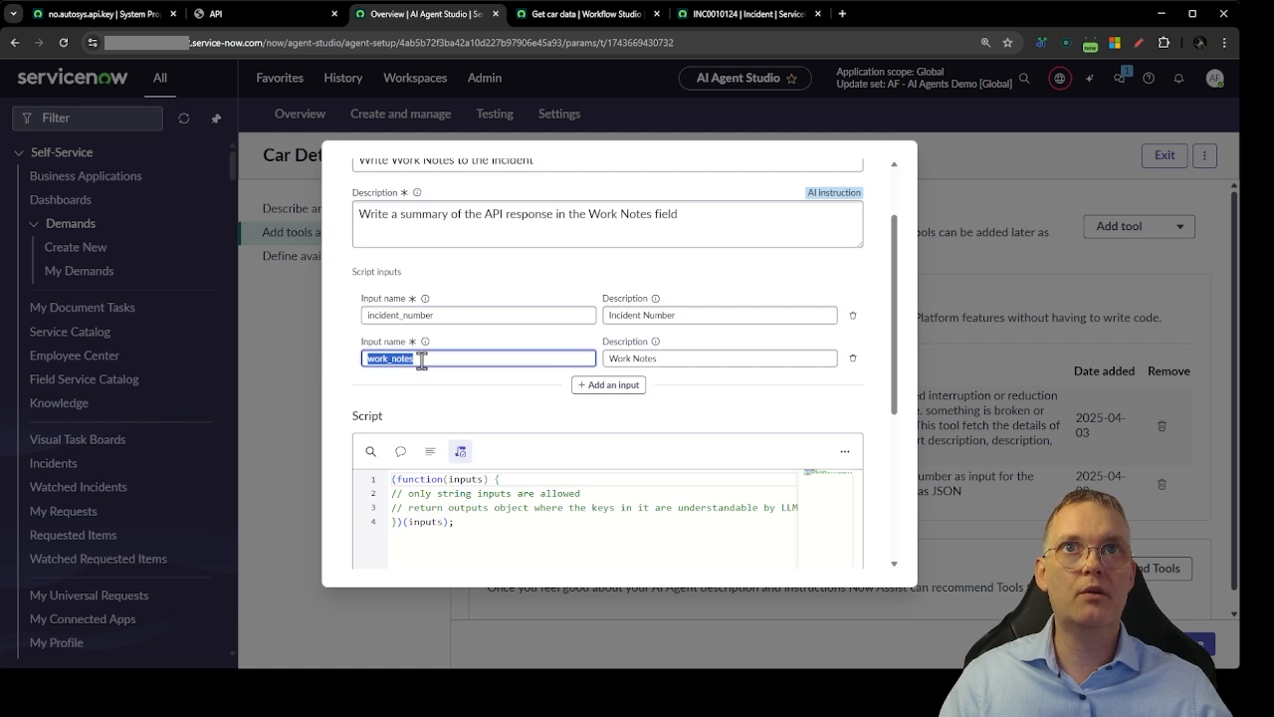
{"action": "left_click", "coordinate": [422, 360]}
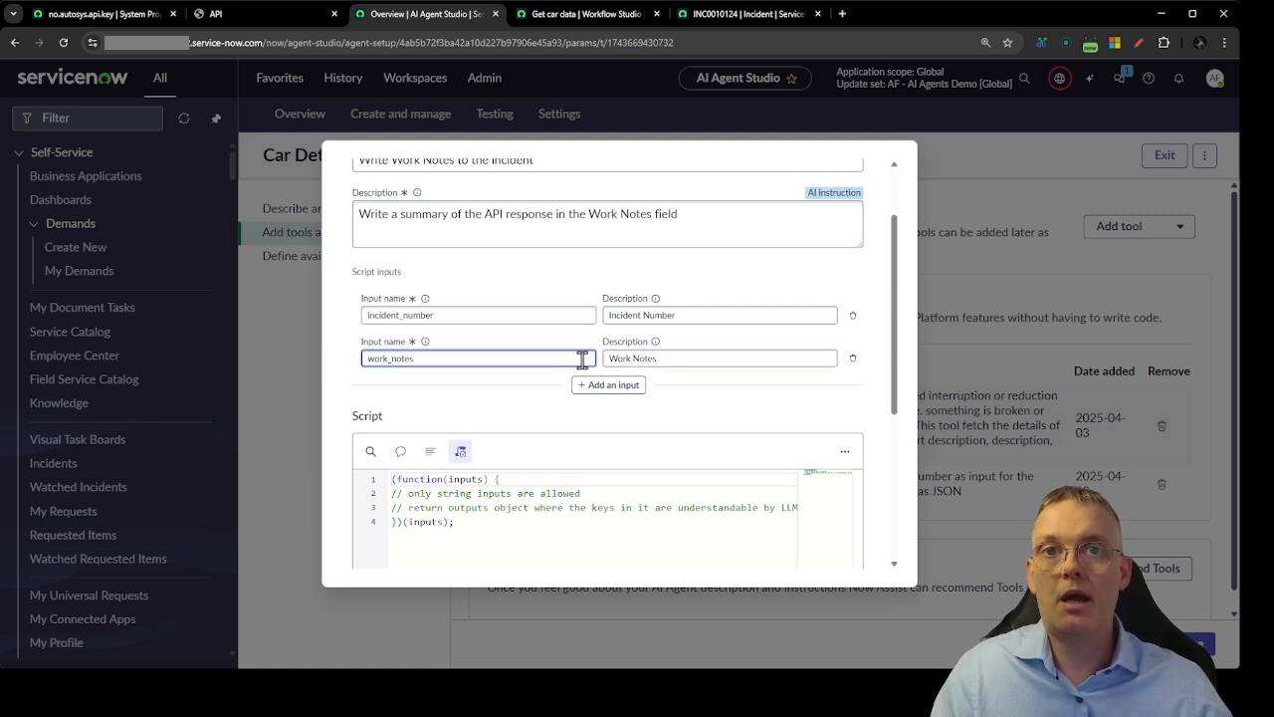
Replace the two template comment lines inside the script's function with empty lines for new code.
{"action": "scroll", "coordinate": [697, 353], "scroll_direction": "down", "scroll_amount": 2}
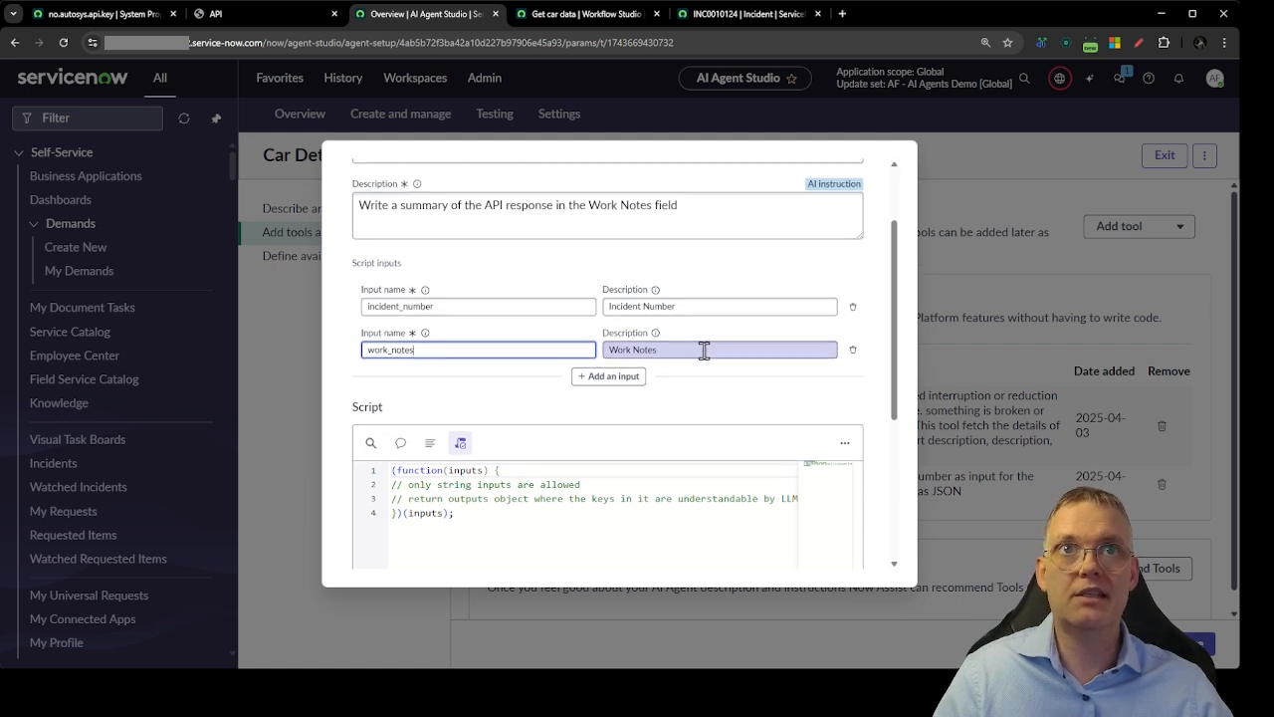
{"action": "left_click", "coordinate": [465, 322]}
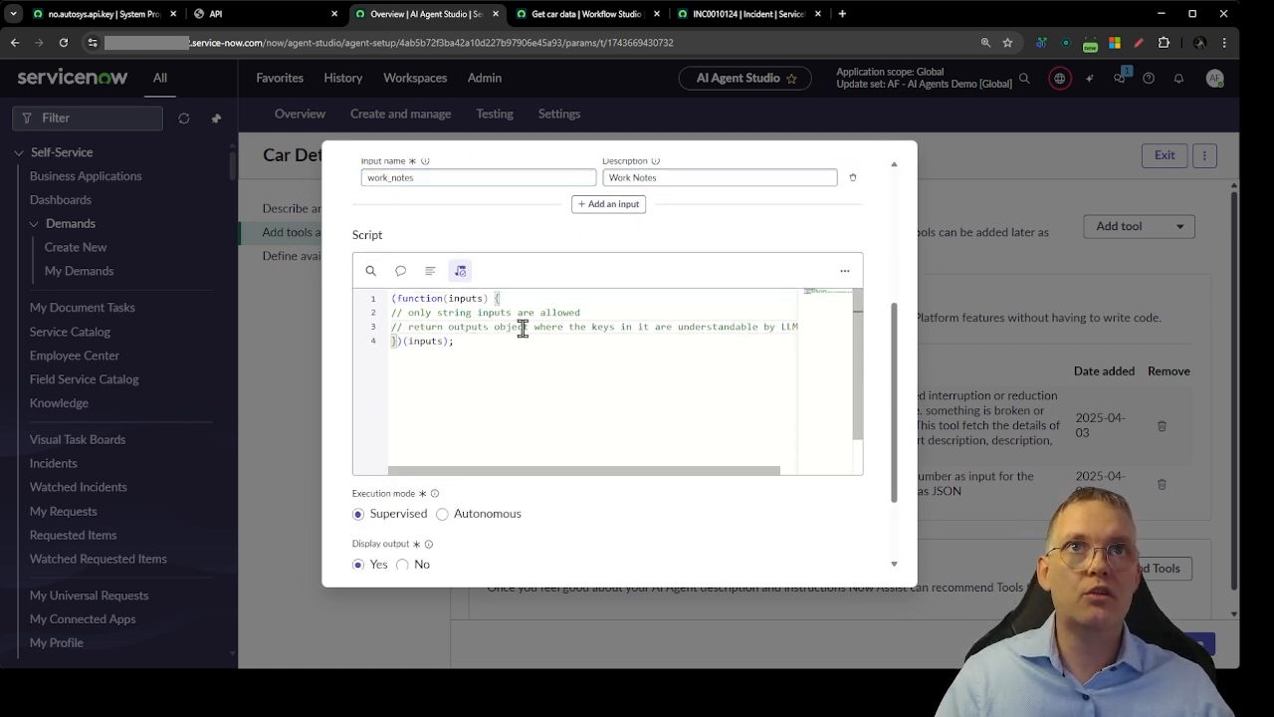
{"action": "left_click_drag", "start_coordinate": [613, 471], "coordinate": [504, 470]}
{"action": "key", "text": "Home"}
{"action": "key", "text": "Up"}
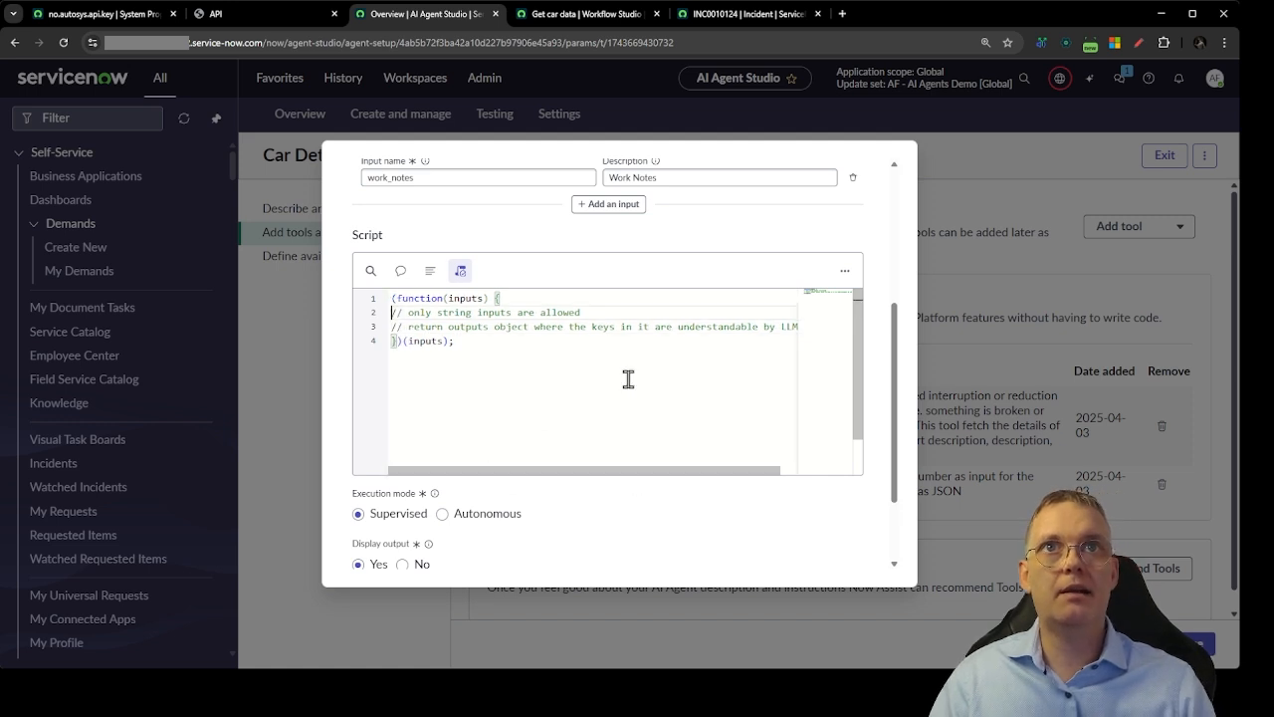
{"action": "key", "text": "shift+Down"}
{"action": "key", "text": "shift+Down"}
{"action": "key", "text": "BackSpace"}
{"action": "key", "text": "Return"}
{"action": "key", "text": "Return"}
{"action": "key", "text": "Return"}
{"action": "key", "text": "Up"}
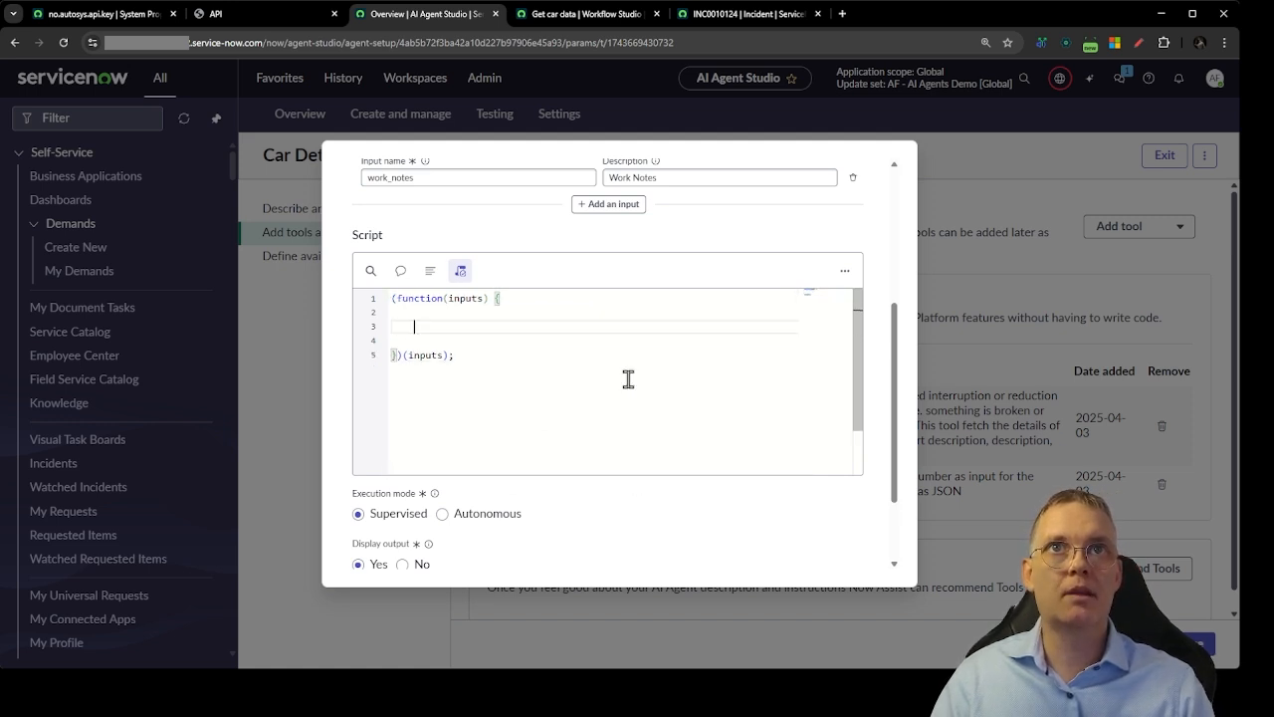
{"action": "type", "text": "var"}
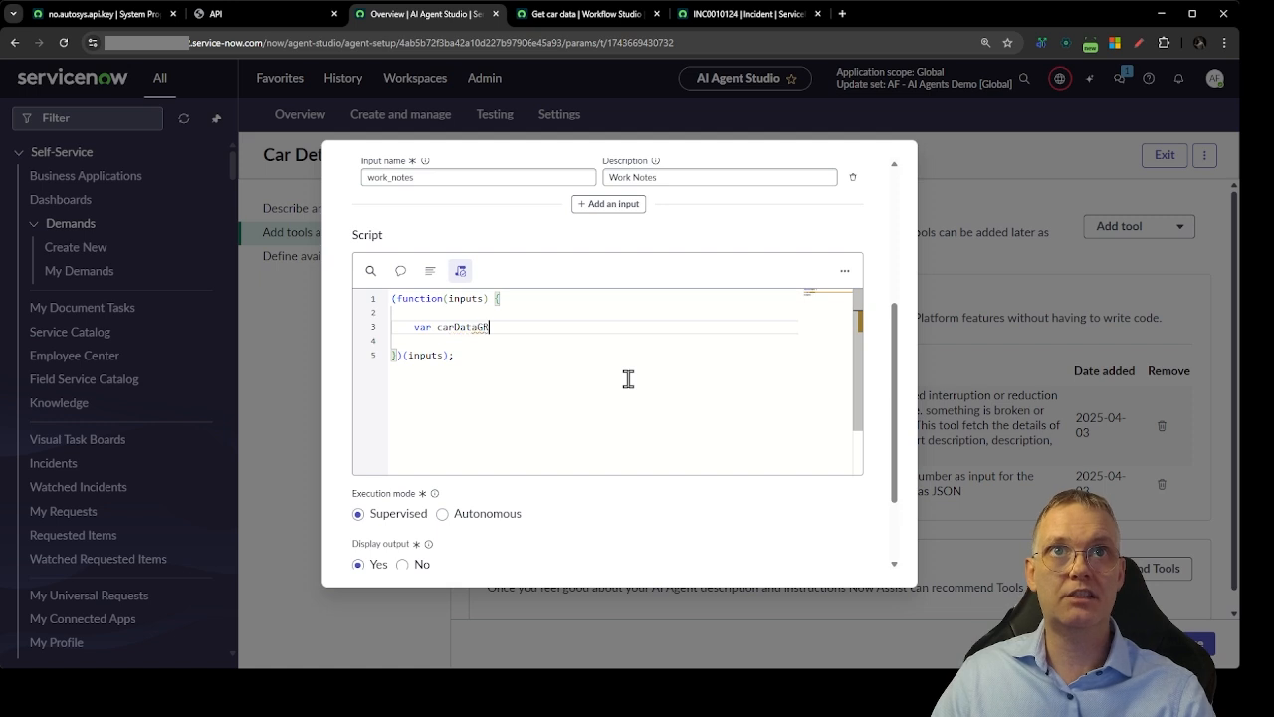
{"action": "type", "text": "carDataGR = new Glide"}
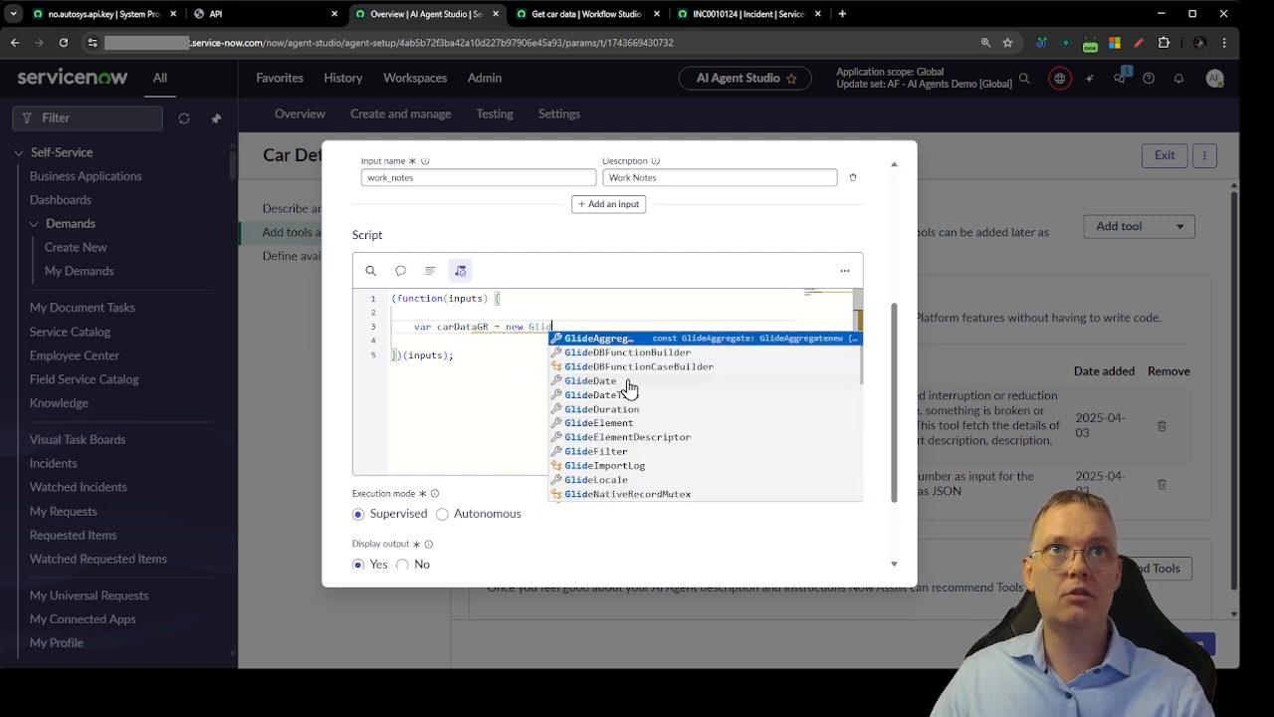
{"action": "key", "text": "ctrl+shift+Left"}
{"action": "key", "text": "ctrl+shift+Left"}
{"action": "key", "text": "ctrl+shift+Left"}
{"action": "key", "text": "ctrl+shift+Left"}
{"action": "key", "text": "ctrl+shift+Left"}
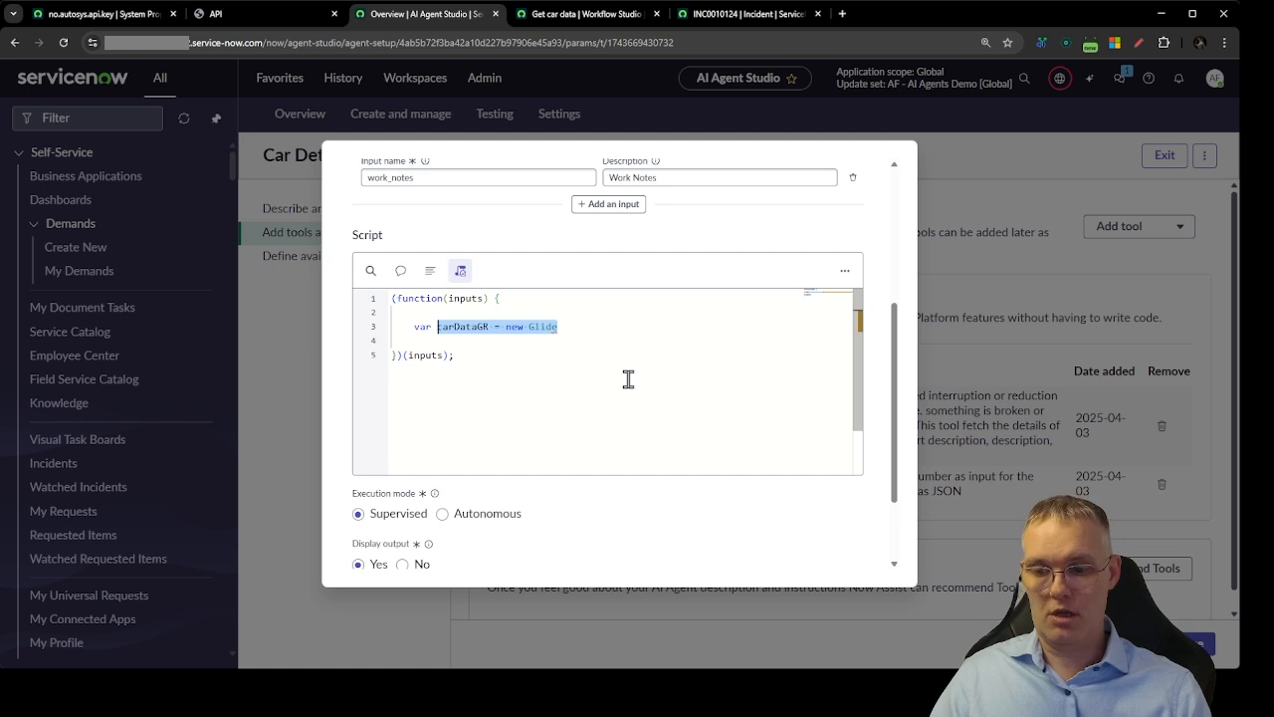
{"action": "type", "text": "carIncGR "}
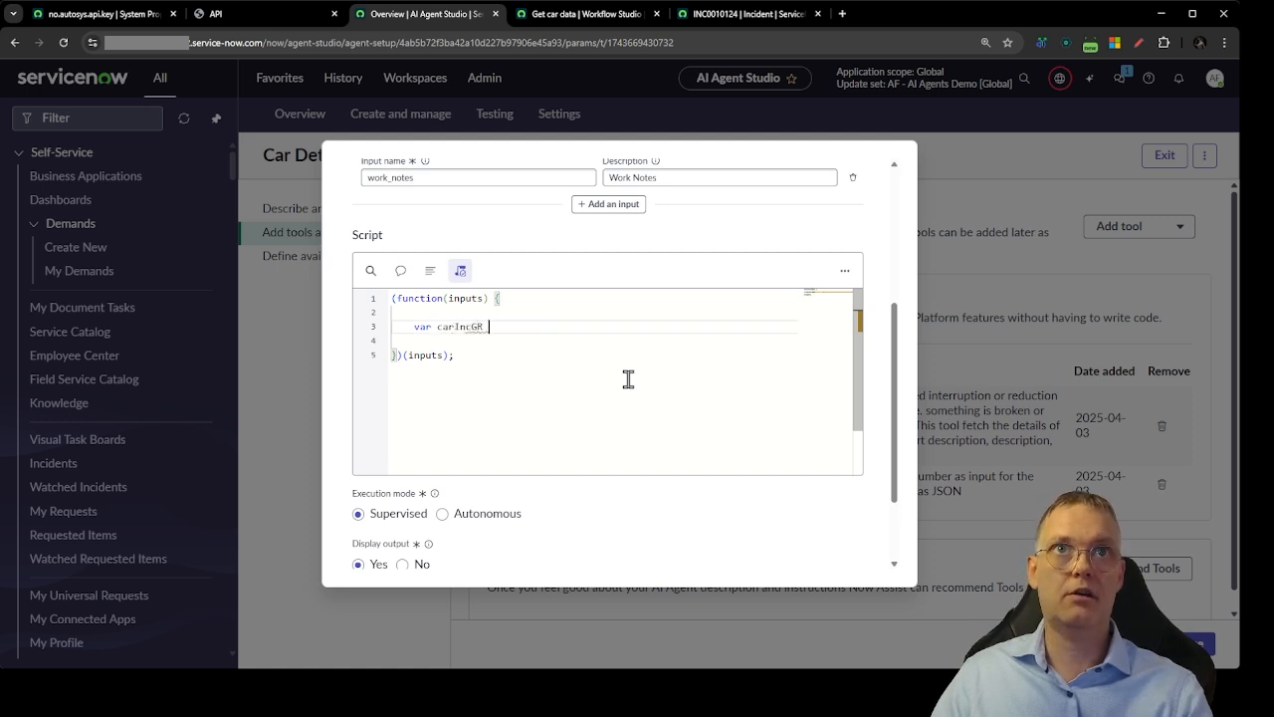
{"action": "type", "text": "= new Glide"}
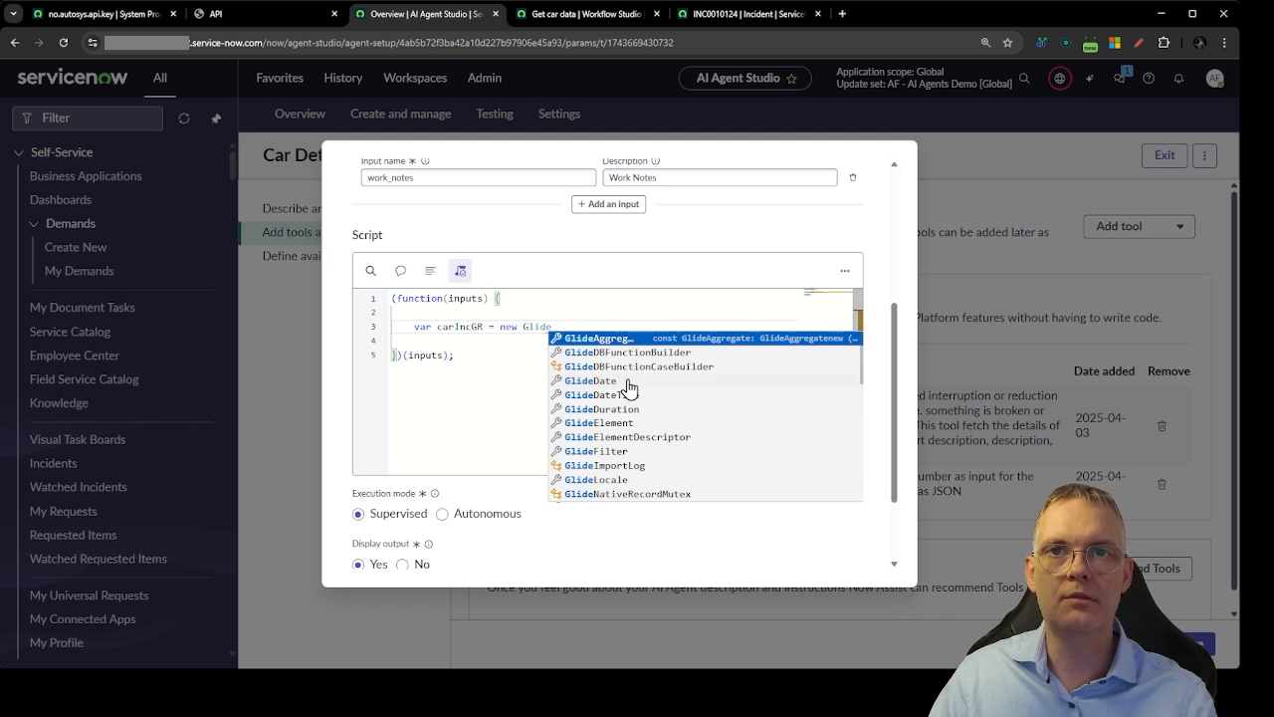
Replace the unfinished declaration in the script with var gr = new GlideRecord('incident');.
{"action": "key", "text": "shift+Home"}
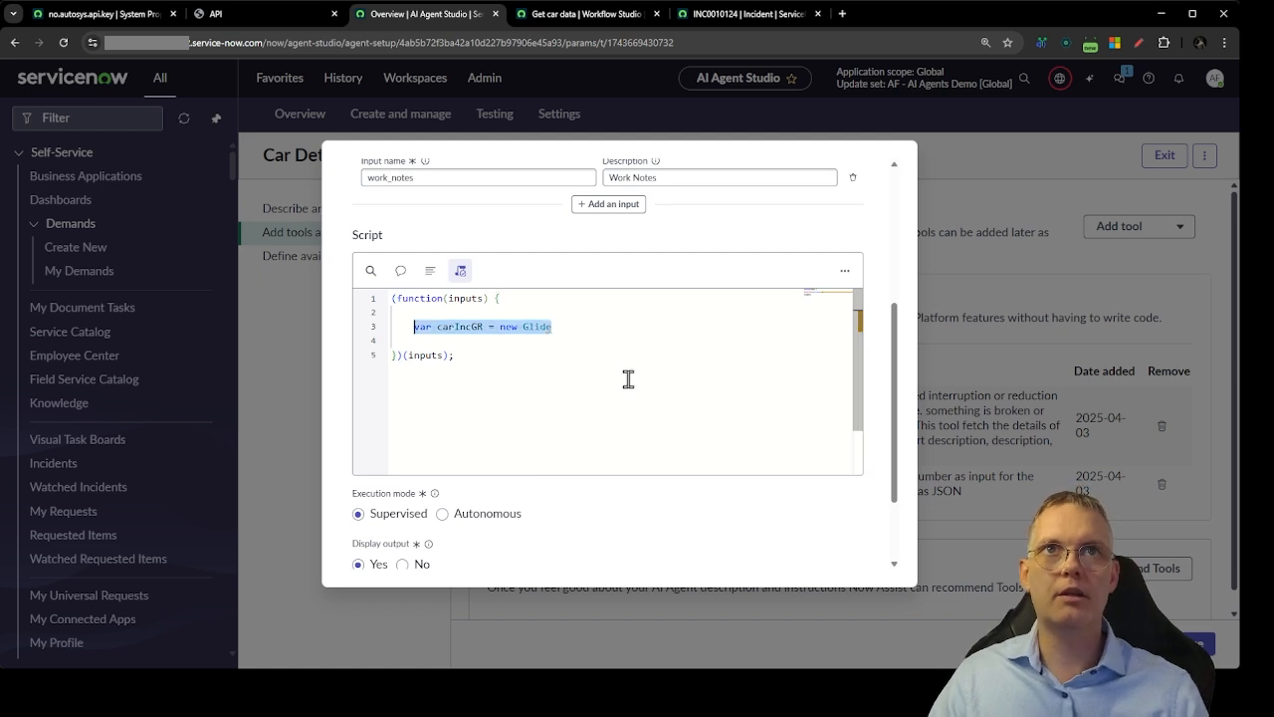
{"action": "type", "text": "gr = "}
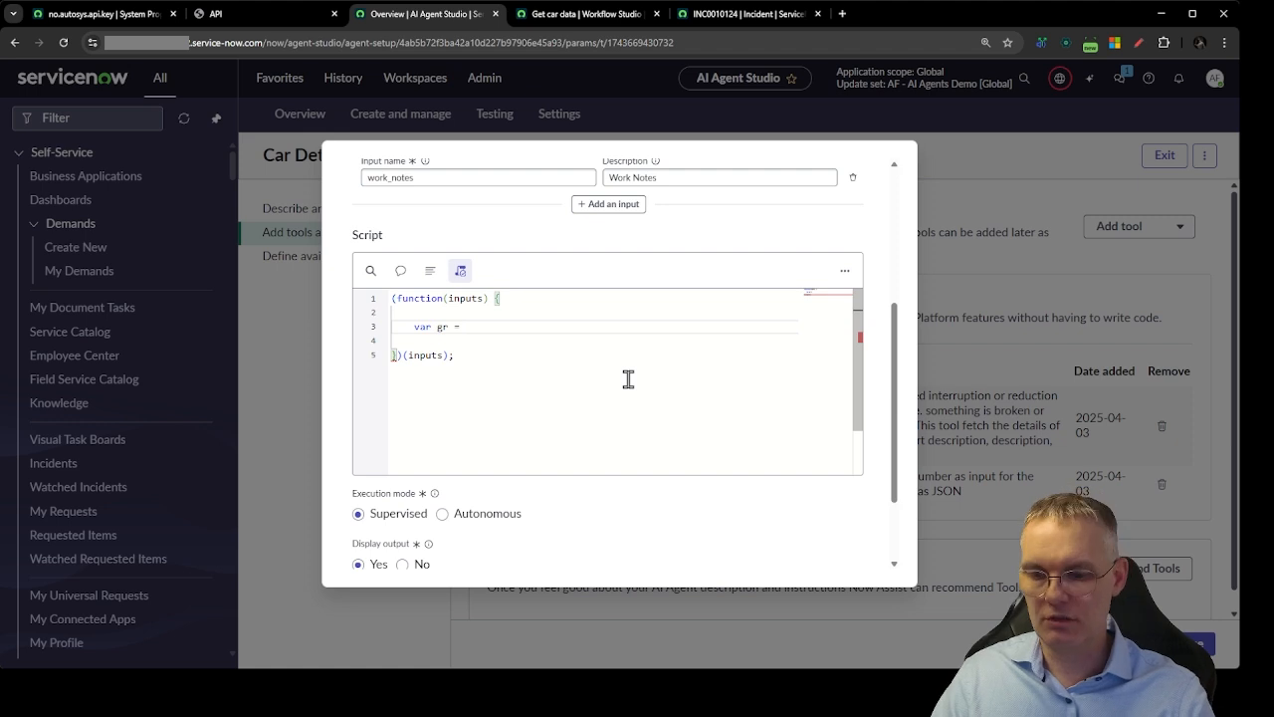
{"action": "type", "text": "new GlideRe"}
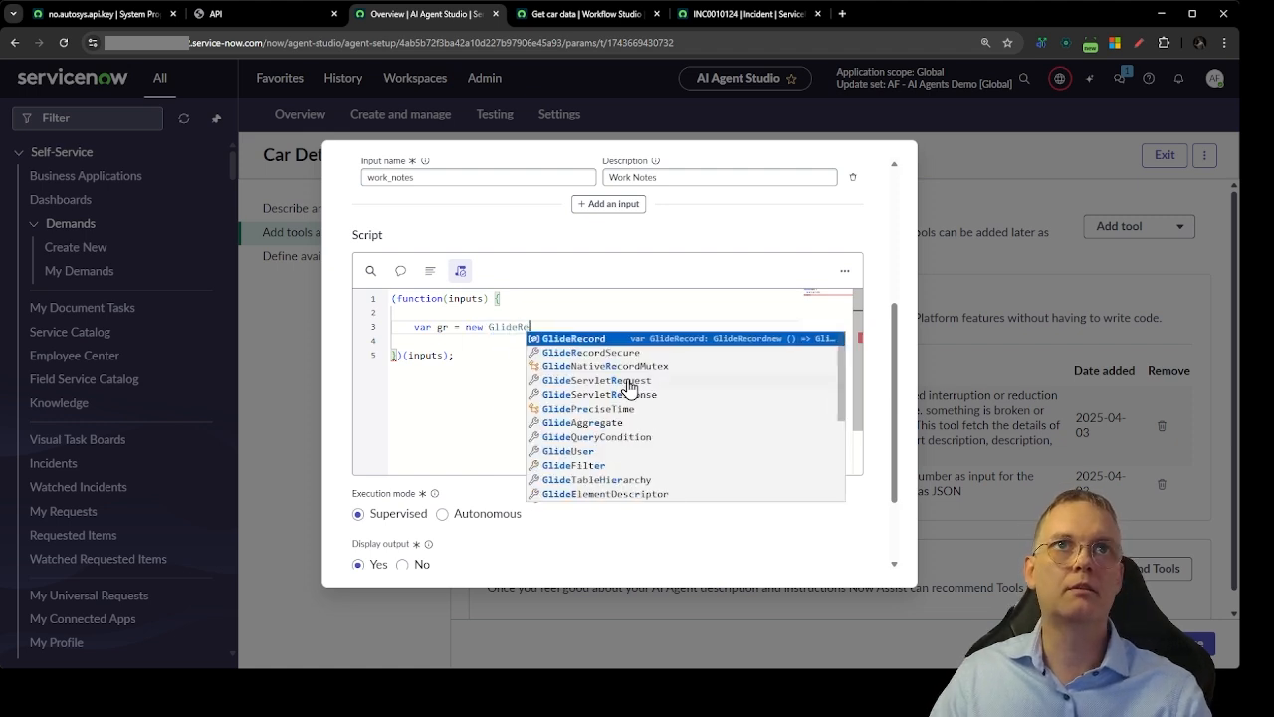
{"action": "key", "text": "Return"}
{"action": "type", "text": "('incident'"}
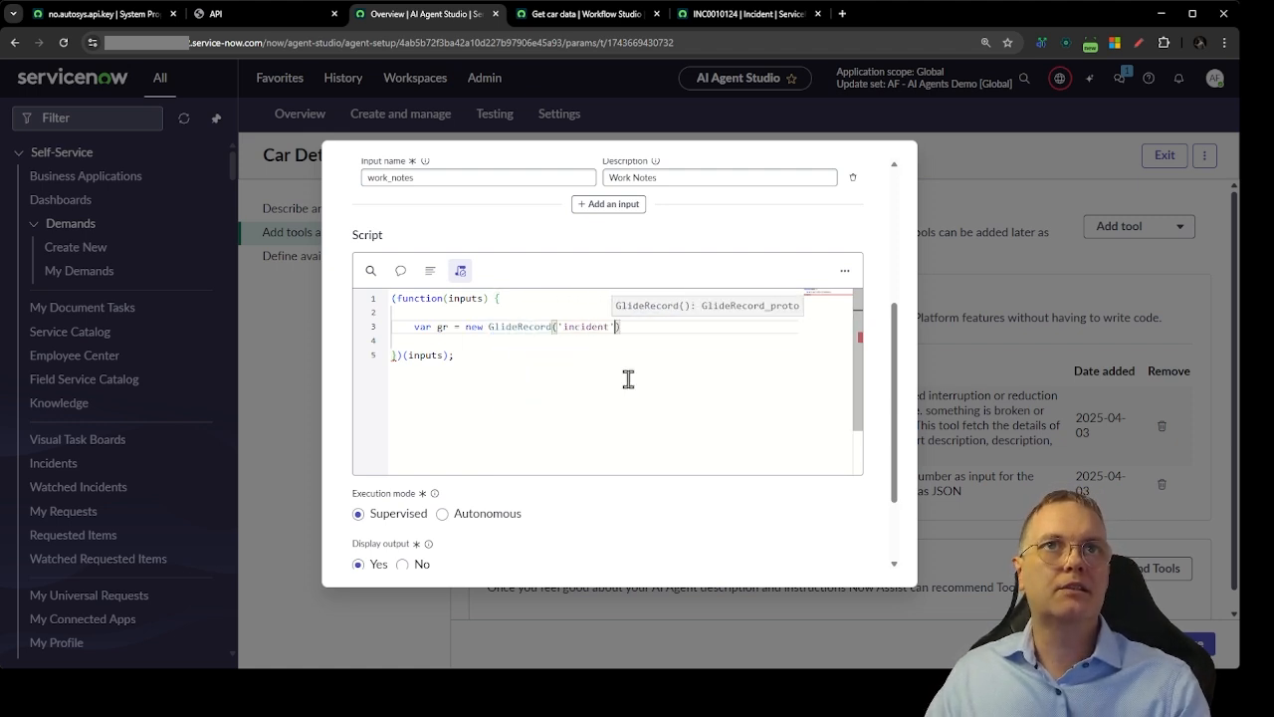
{"action": "type", "text": ");"}
Limit the incident query to one record by adding gr.setLimit(1); below the declaration.
{"action": "key", "text": "Return"}
{"action": "type", "text": "gr.setL"}
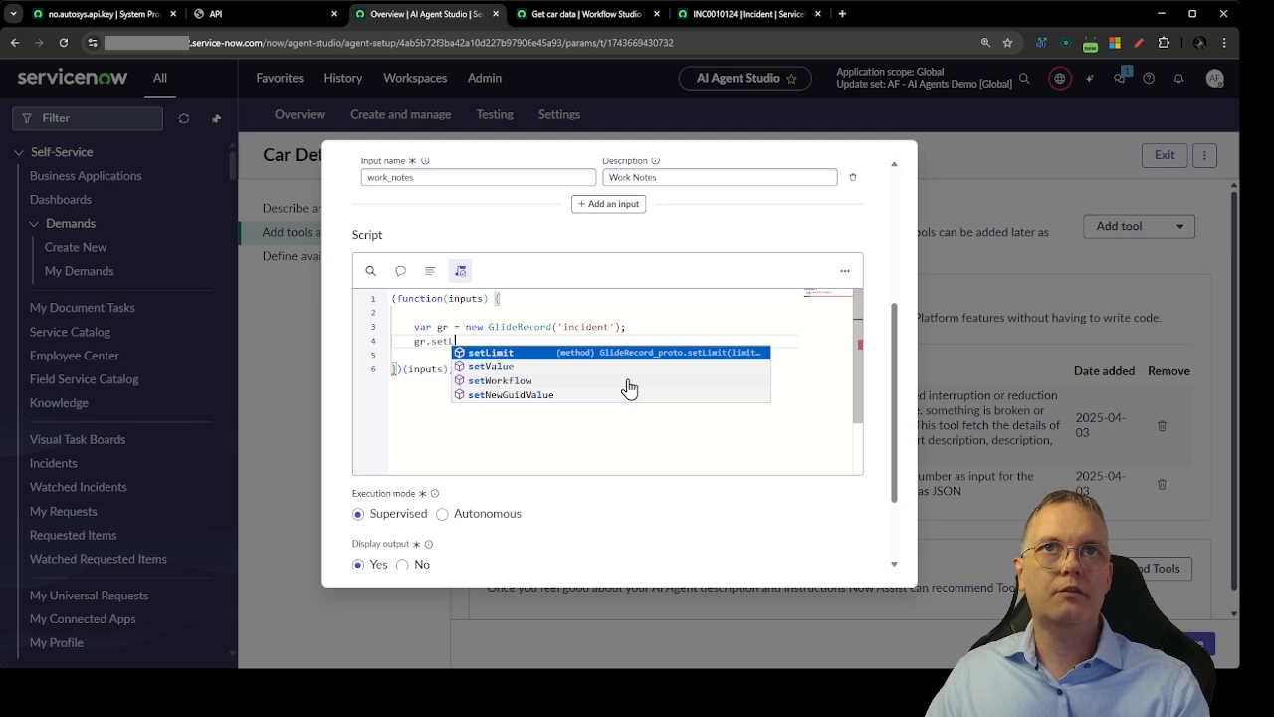
{"action": "key", "text": "Return"}
{"action": "type", "text": "(1);"}
{"action": "key", "text": "Return"}
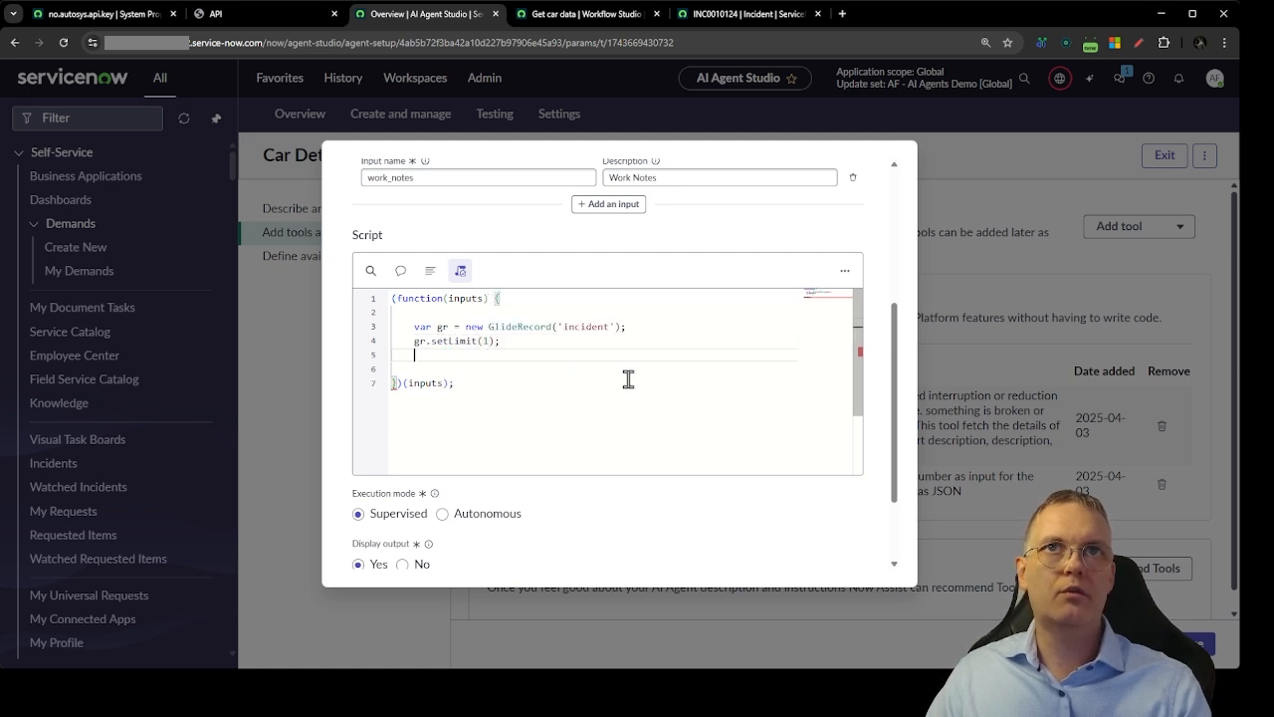
Filter the incident query by number with gr.addQuery('number', inputs.incident_number);.
{"action": "type", "text": "gr.addQ"}
{"action": "key", "text": "Return"}
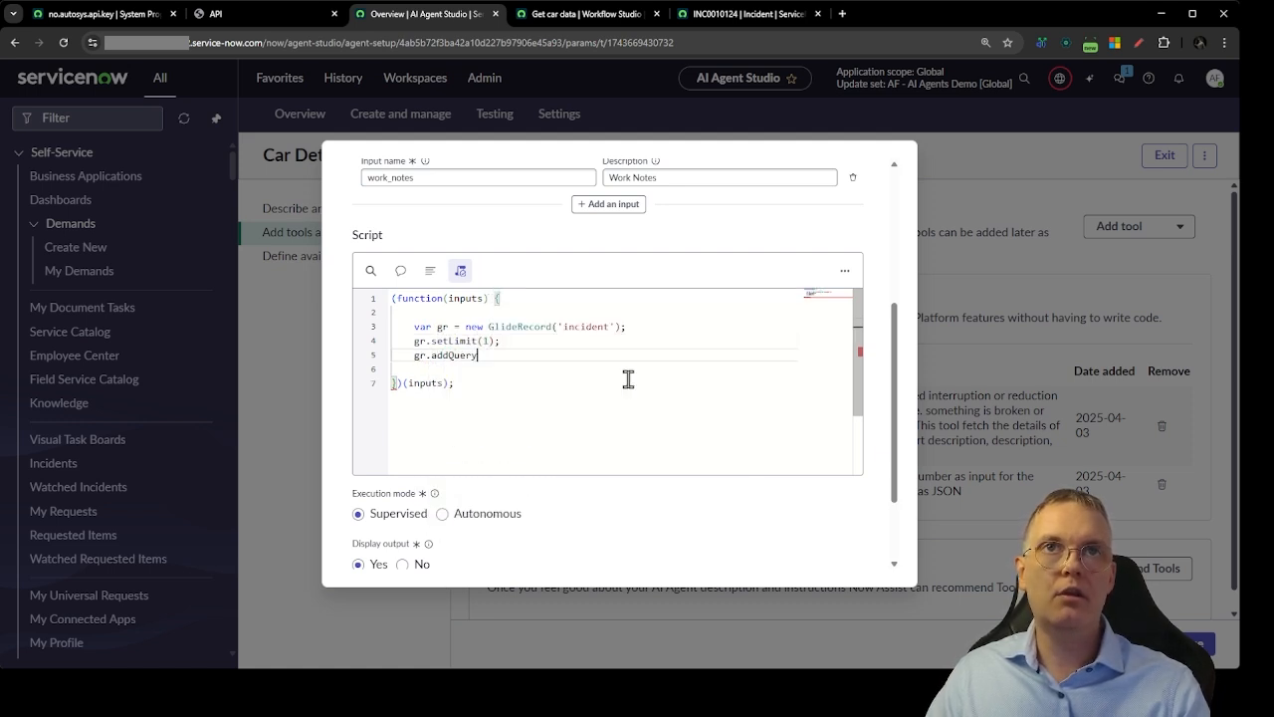
{"action": "type", "text": "("}
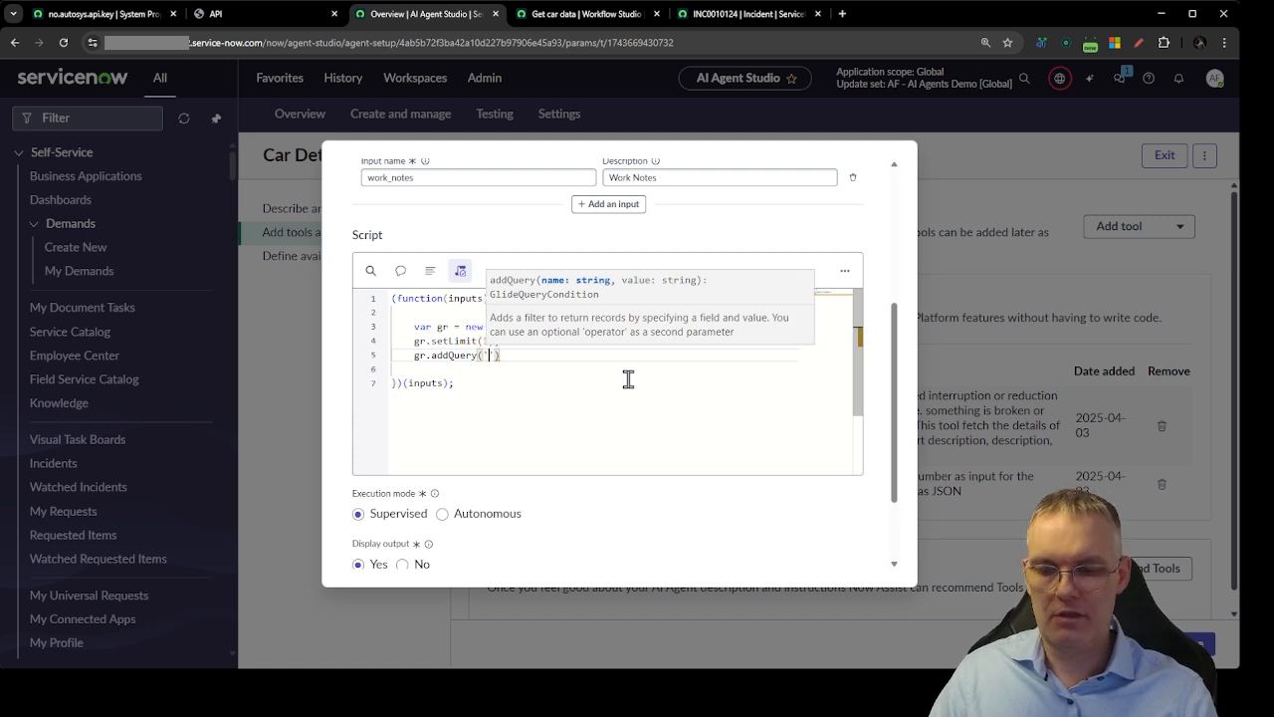
{"action": "type", "text": "'numbn"}
{"action": "key", "text": "BackSpace"}
{"action": "type", "text": "er',"}
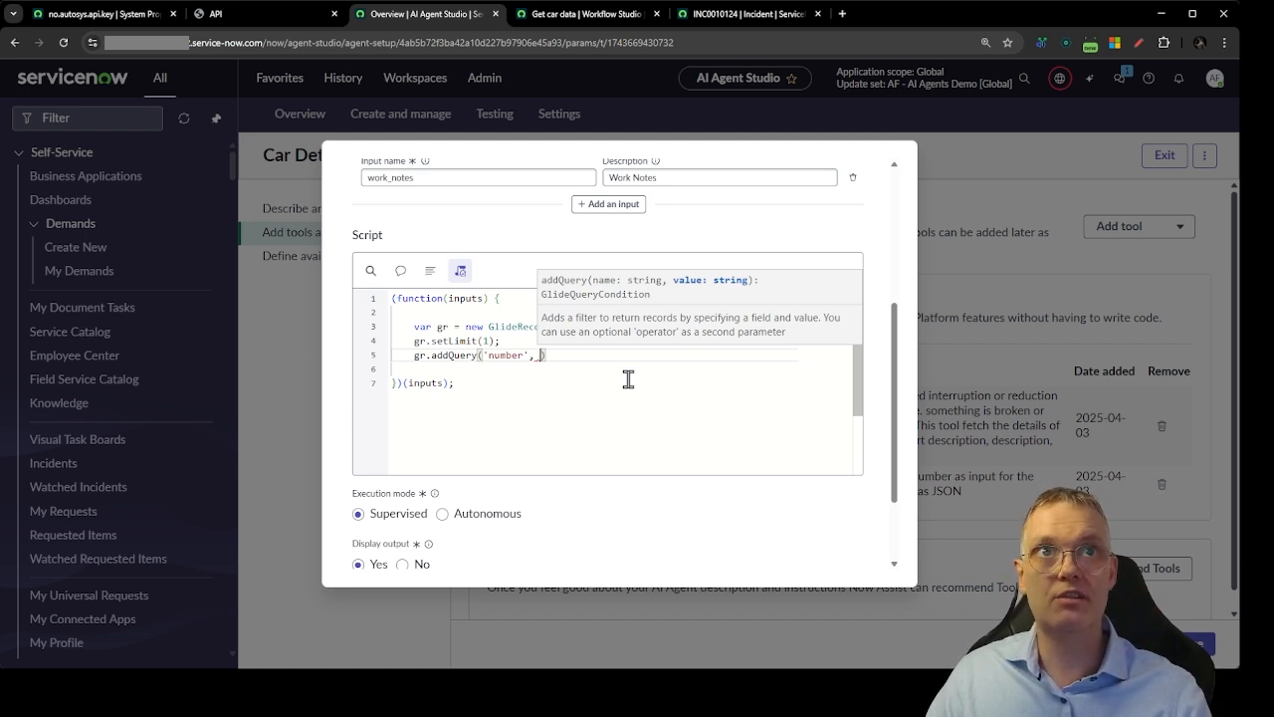
{"action": "type", "text": "in"}
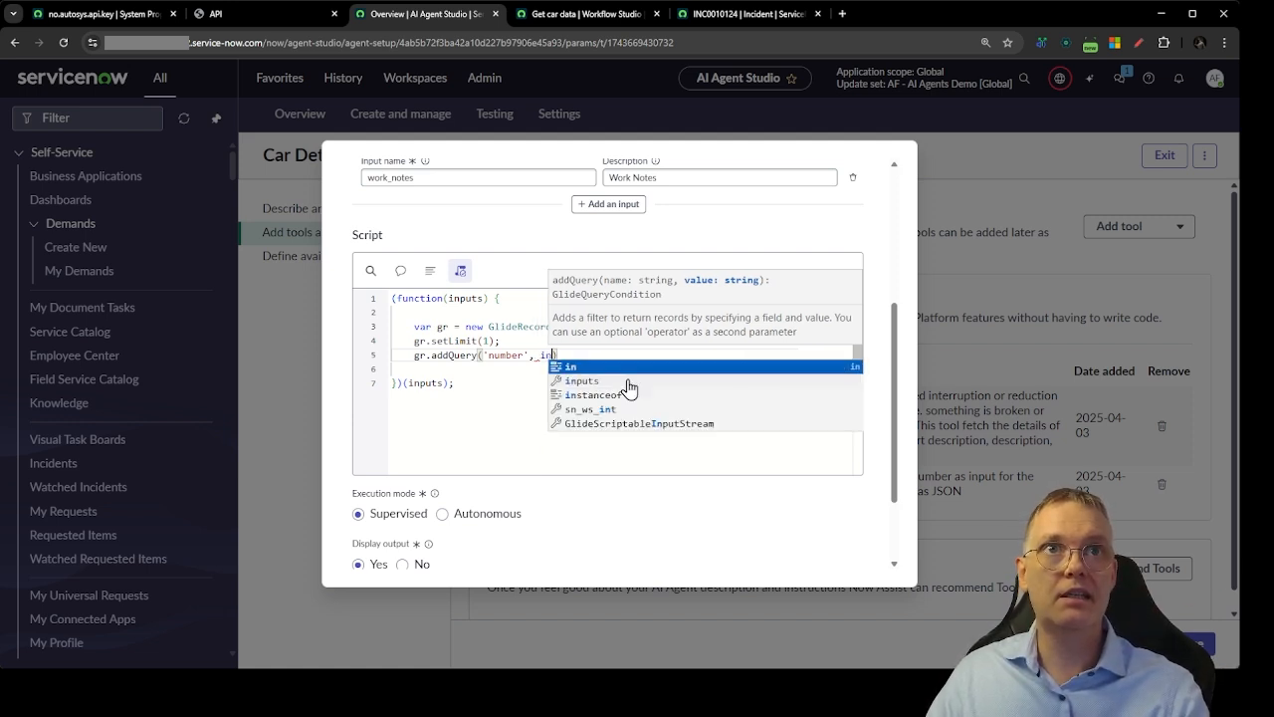
{"action": "type", "text": "puts."}
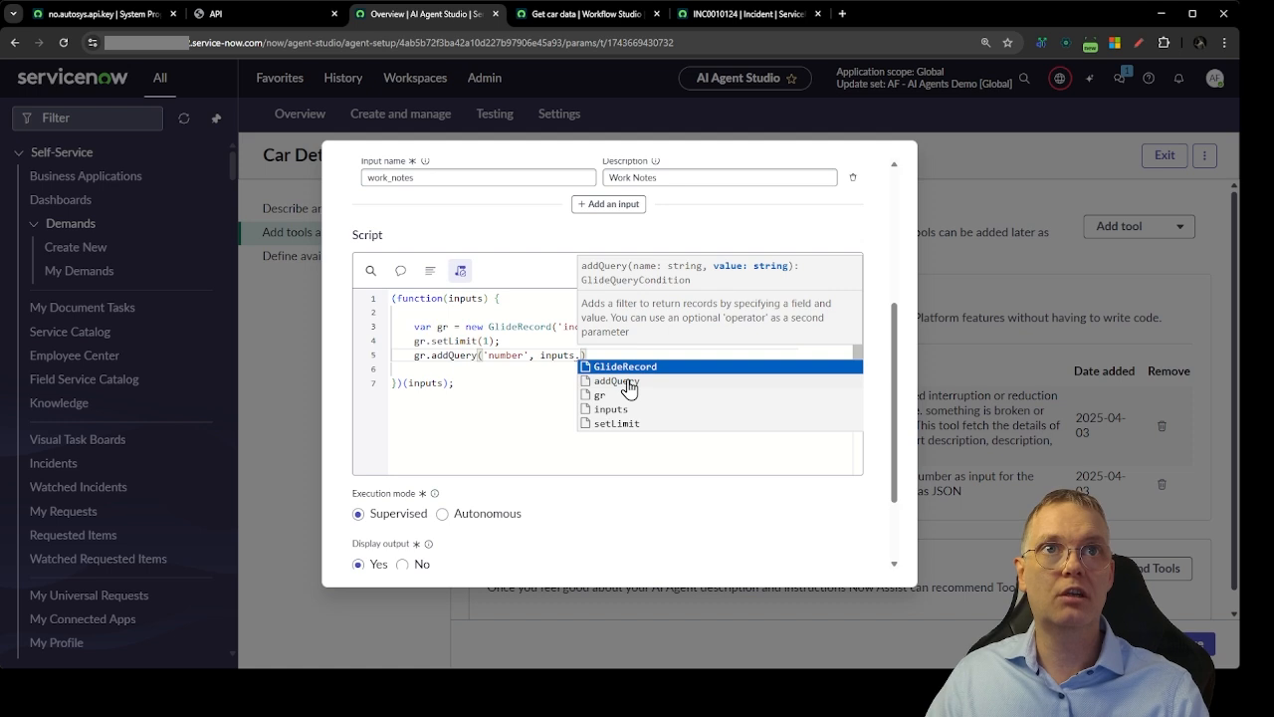
{"action": "type", "text": "incident_n"}
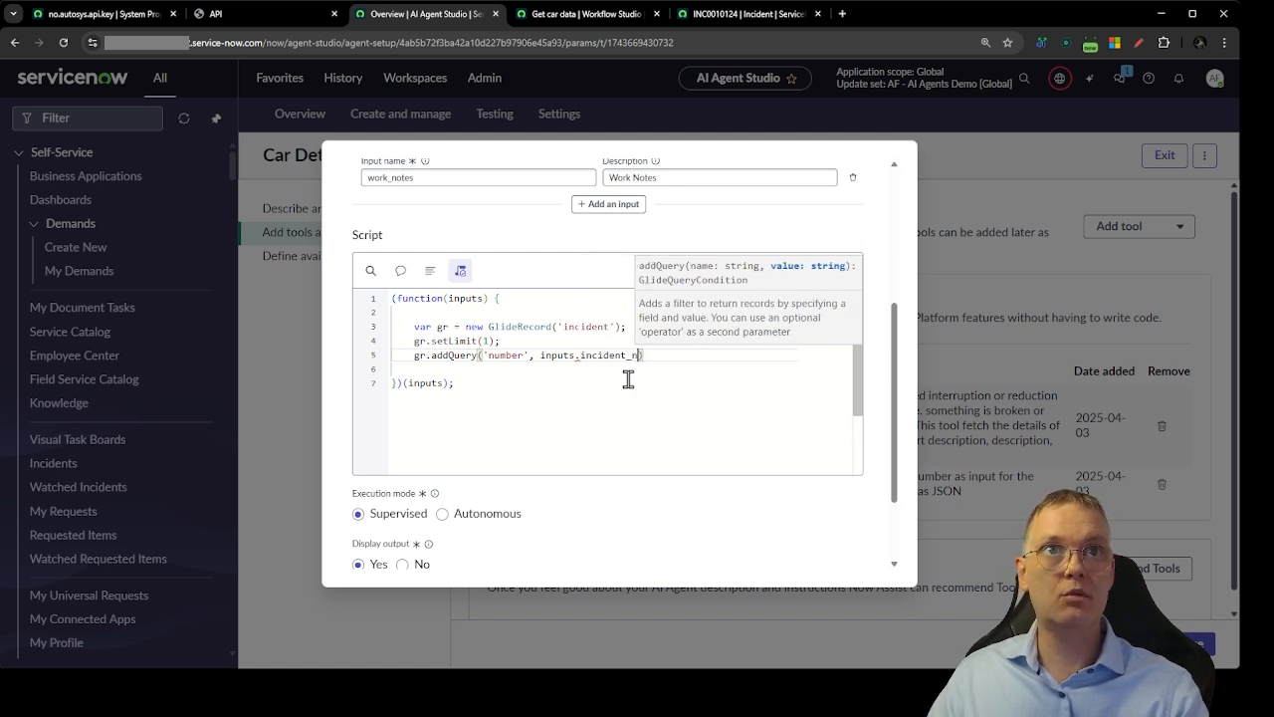
{"action": "type", "text": "umber);"}
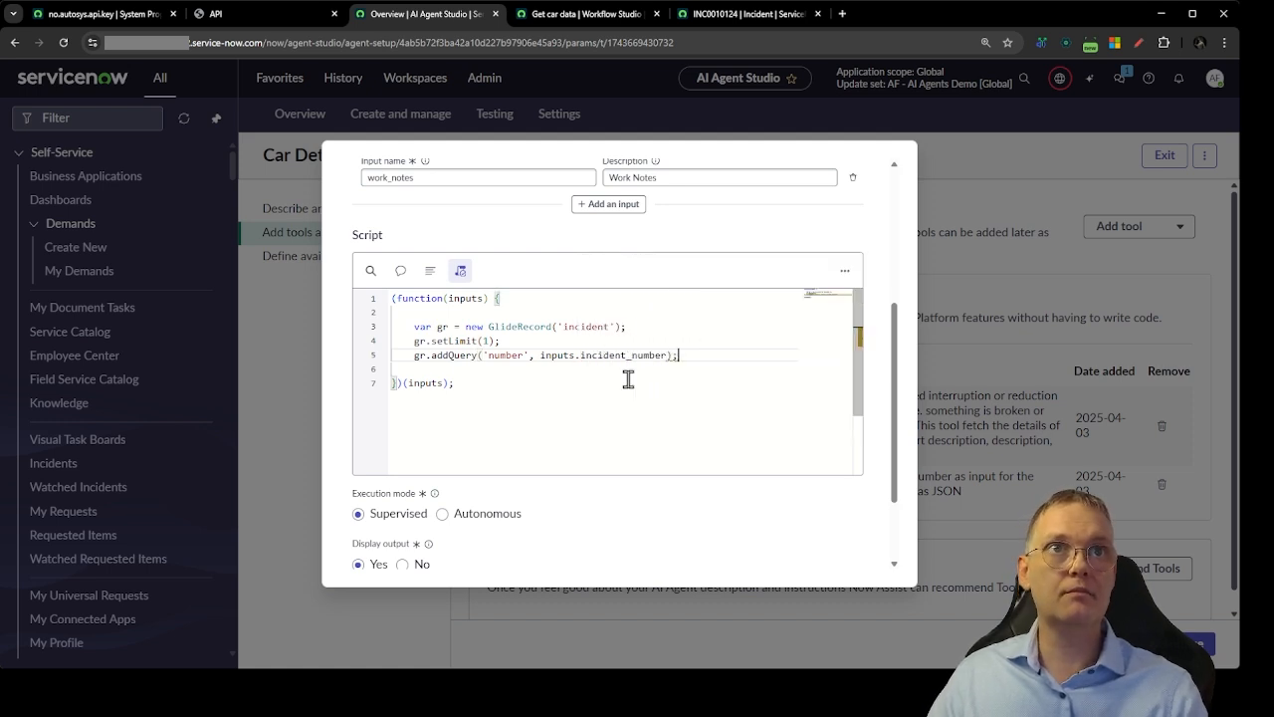
Add gr.query(); to run the query and start an if (gr.next()) { block below it.
{"action": "key", "text": "Return"}
{"action": "type", "text": "gr.q"}
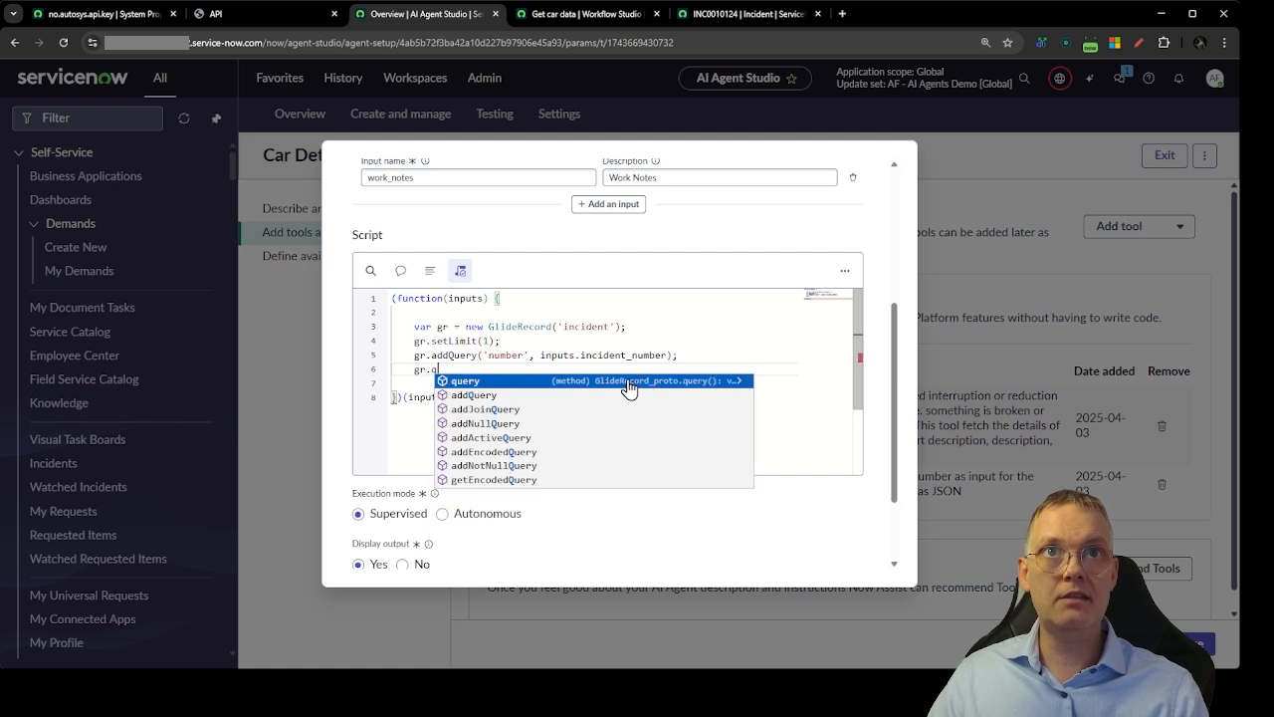
{"action": "type", "text": "uery();"}
{"action": "key", "text": "Return"}
{"action": "type", "text": "if "}
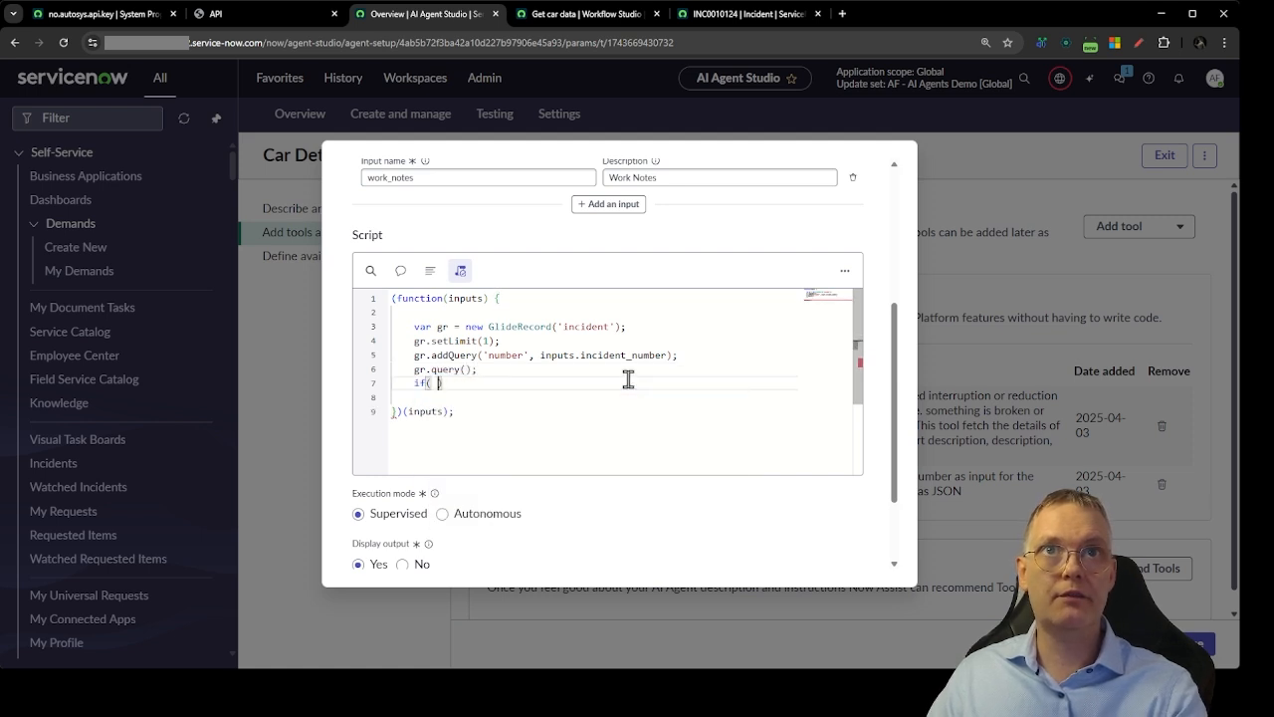
{"action": "type", "text": "(gr.ne"}
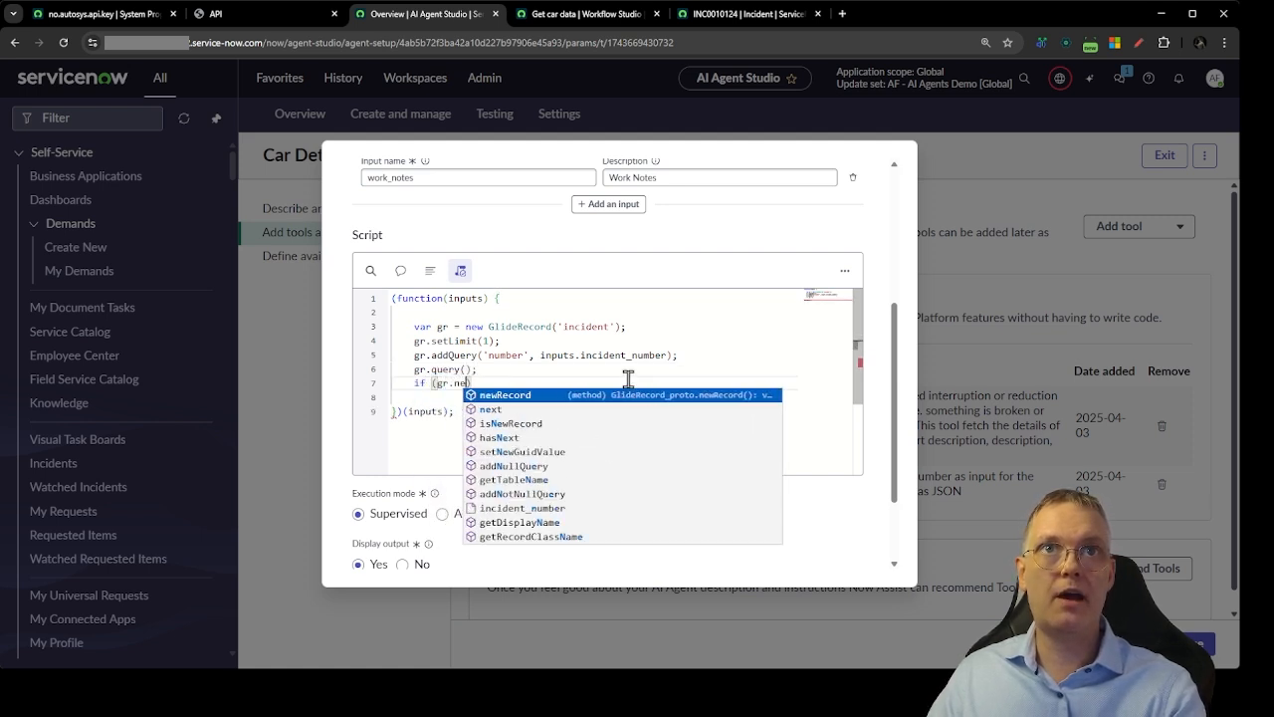
{"action": "key", "text": "Return"}
{"action": "type", "text": "()) {"}
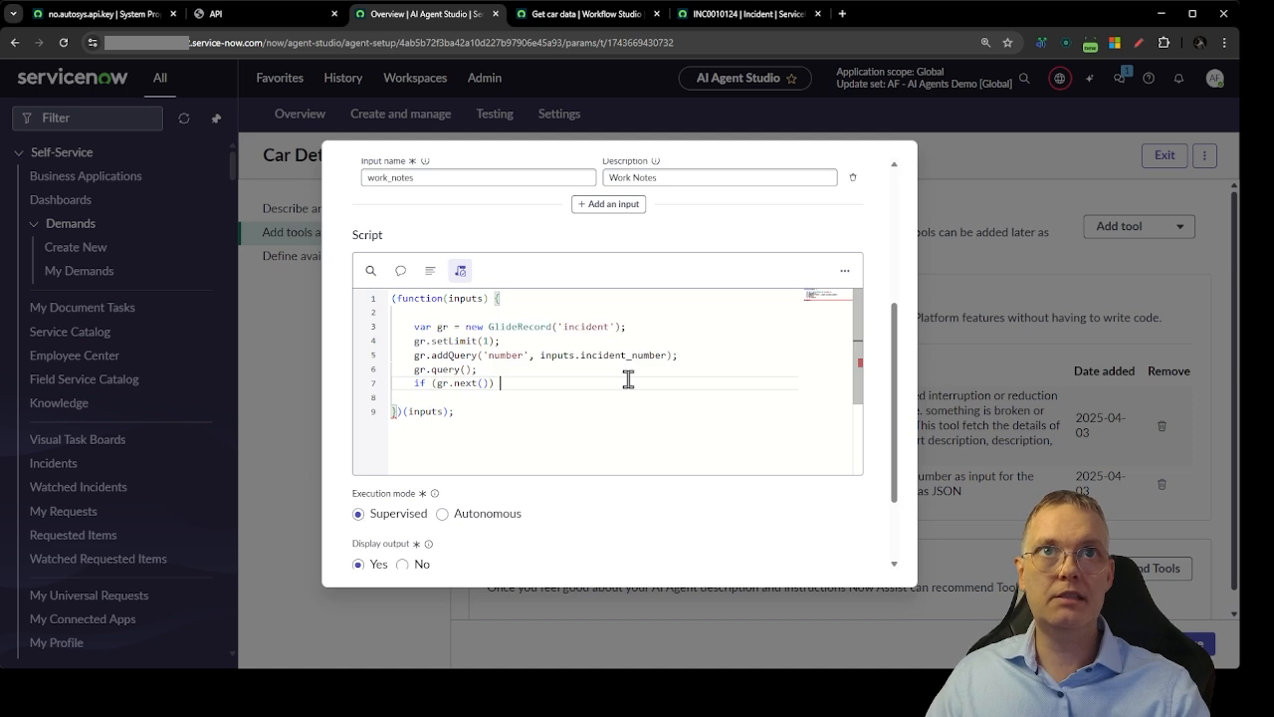
Inside the if block, add gr.work_notes = inputs.work_notes; to fill the incident's work notes.
{"action": "key", "text": "Return"}
{"action": "type", "text": "gr.w"}
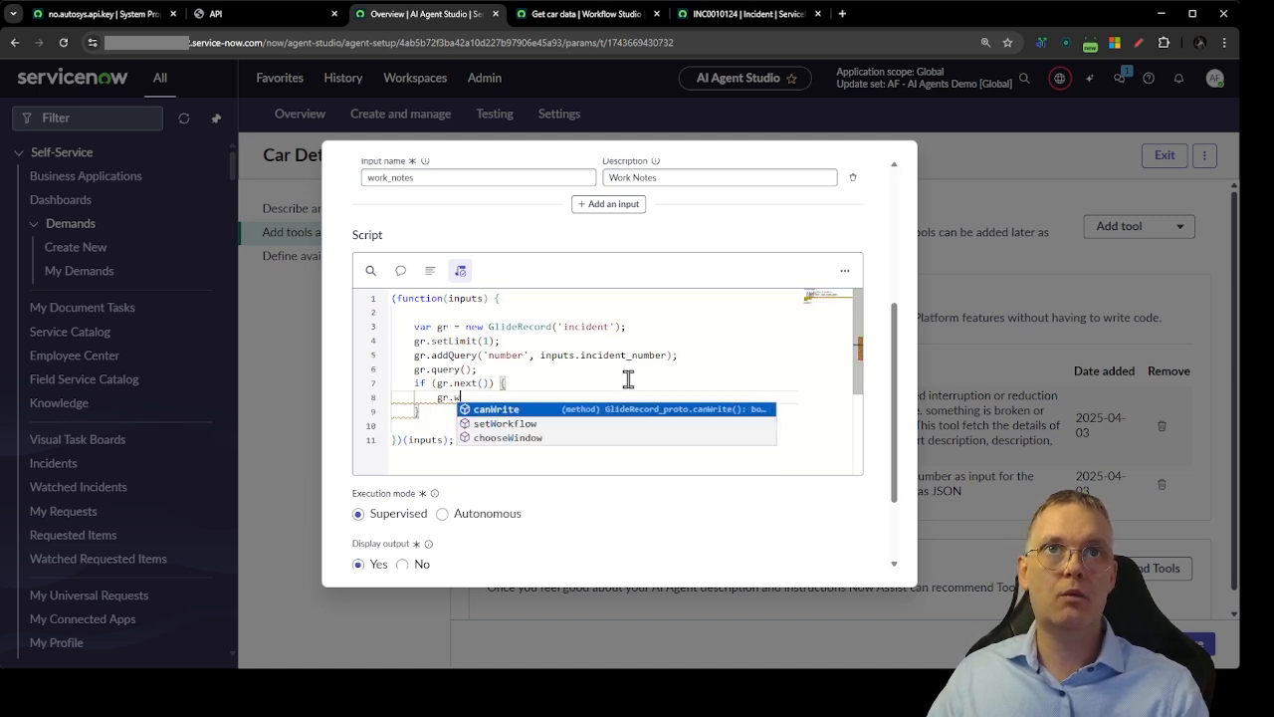
{"action": "type", "text": "ord"}
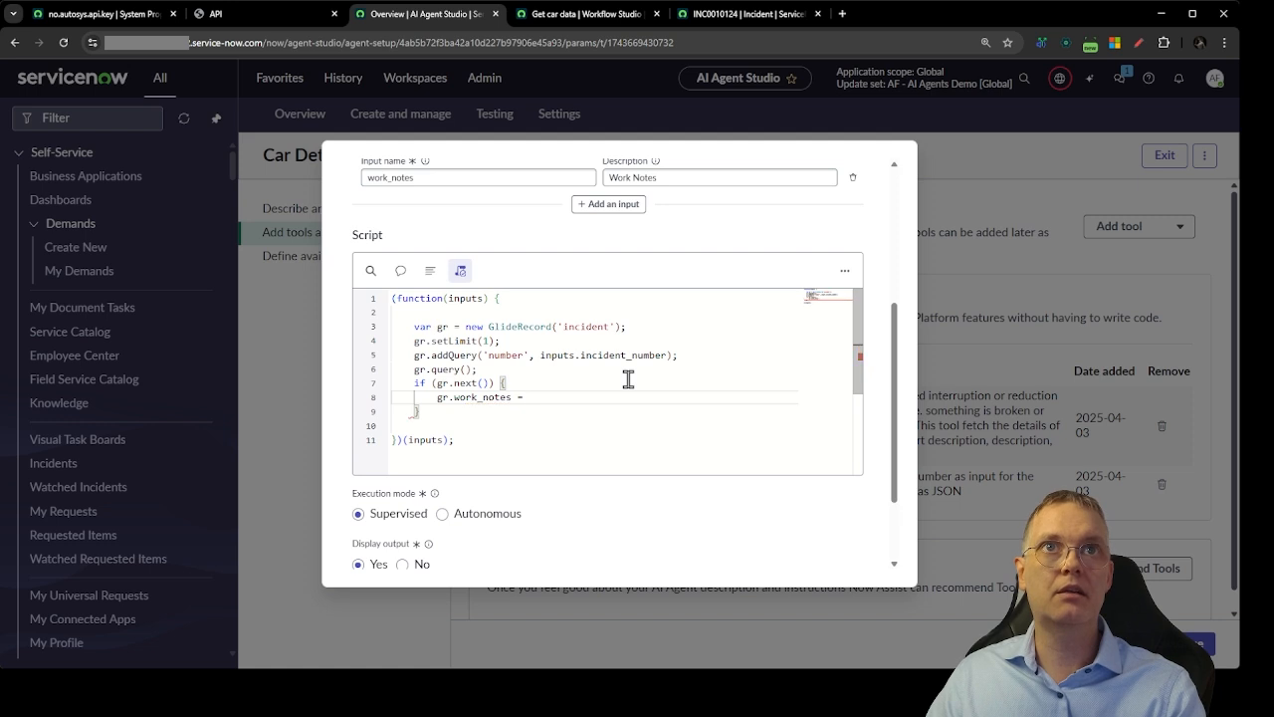
{"action": "type", "text": " inpuit"}
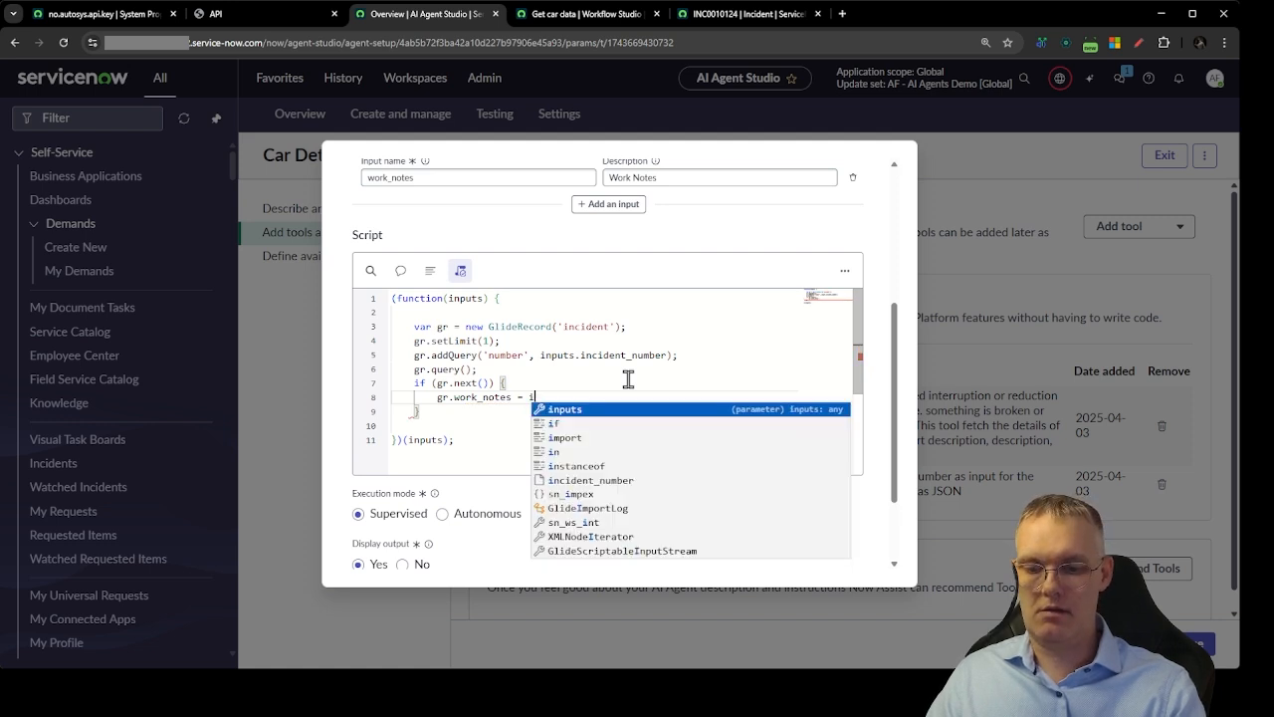
{"action": "key", "text": "BackSpace"}
{"action": "type", "text": "t"}
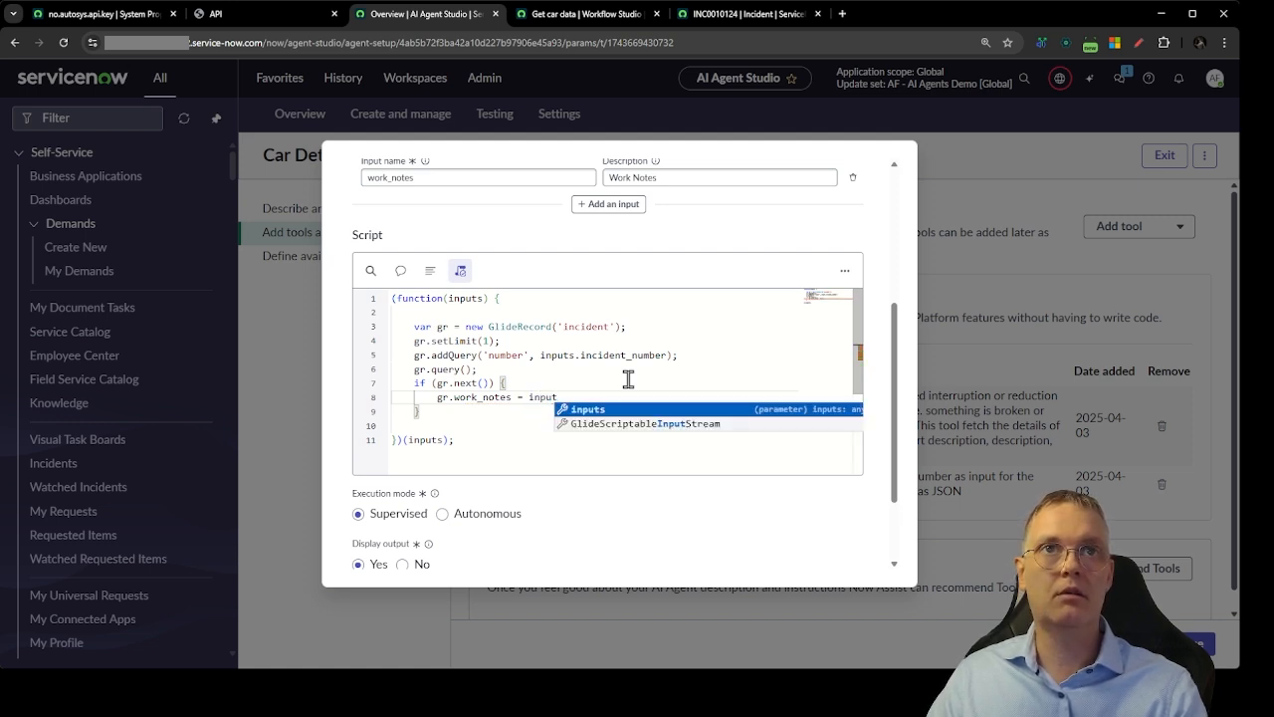
{"action": "type", "text": "s.wor"}
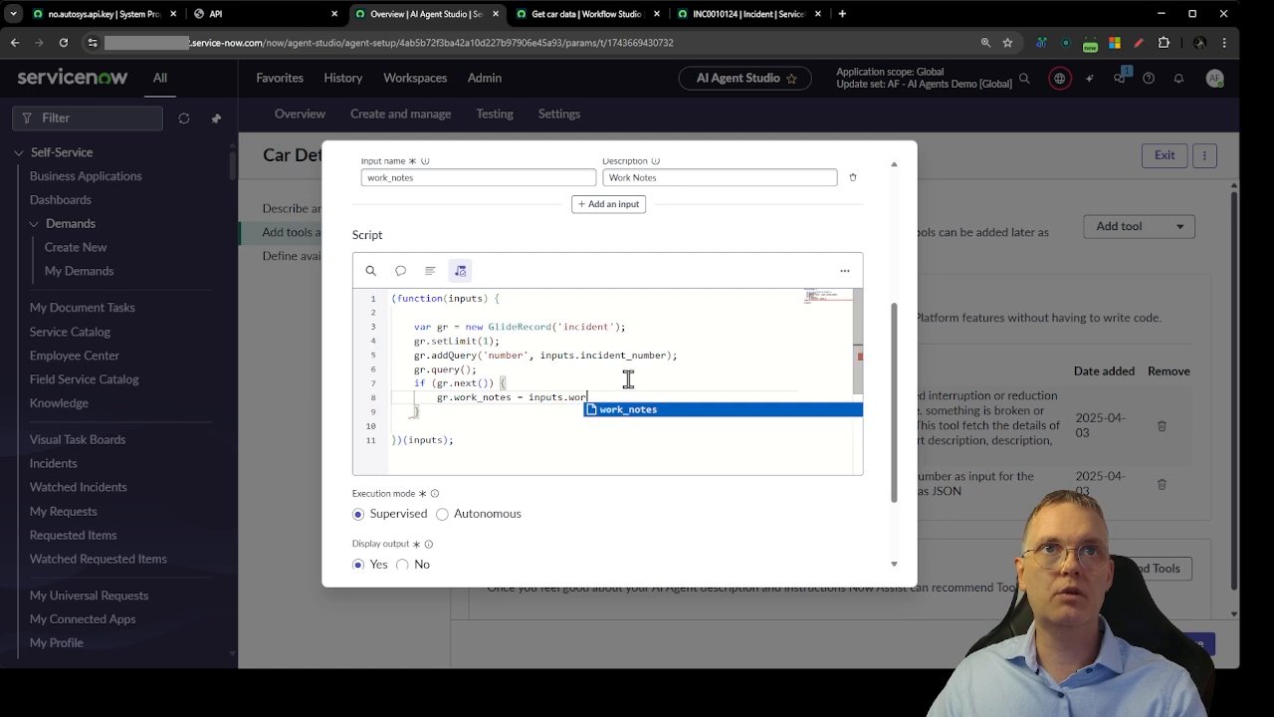
{"action": "type", "text": "k_notes;"}
Save the incident record by adding gr.update(); after the work notes assignment.
{"action": "key", "text": "Return"}
{"action": "type", "text": "gr.up"}
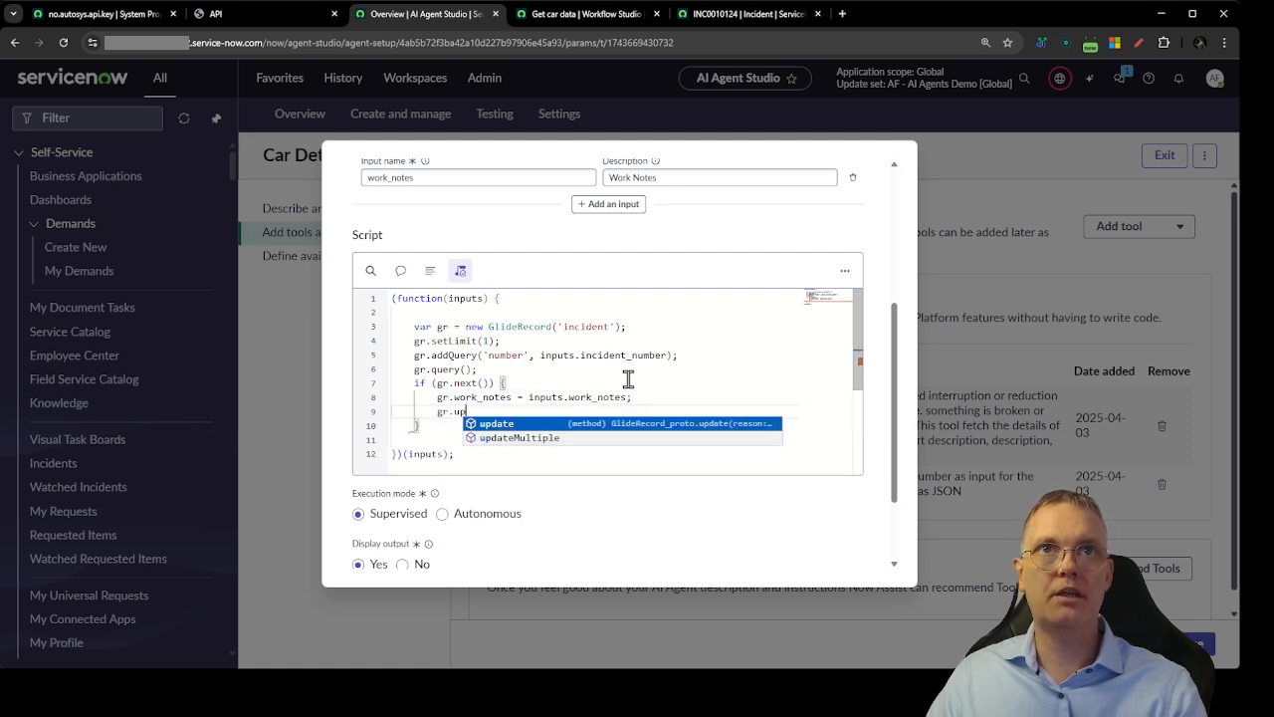
{"action": "key", "text": "Return"}
{"action": "type", "text": "();"}
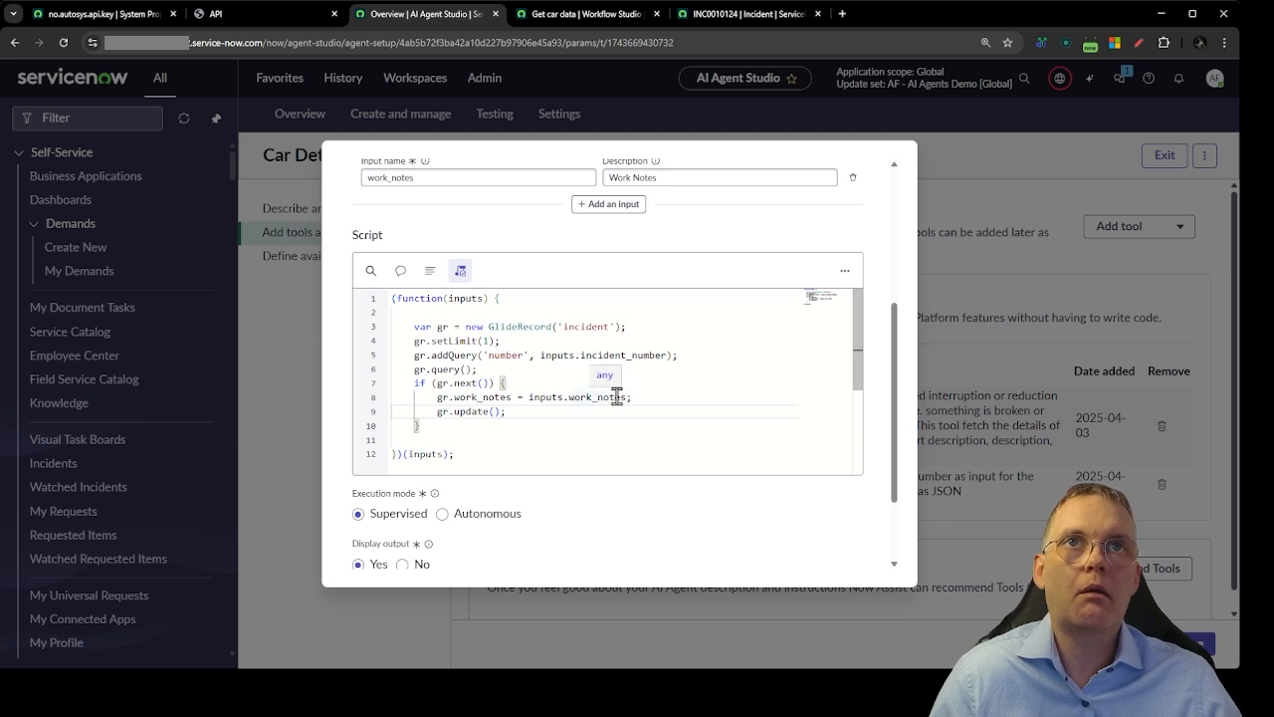
Set the script tool's execution mode to Autonomous and add the tool to the agent.
{"action": "scroll", "coordinate": [632, 423], "scroll_direction": "down", "scroll_amount": 1}
{"action": "scroll", "coordinate": [629, 425], "scroll_direction": "up", "scroll_amount": 1}
{"action": "left_click", "coordinate": [484, 516]}
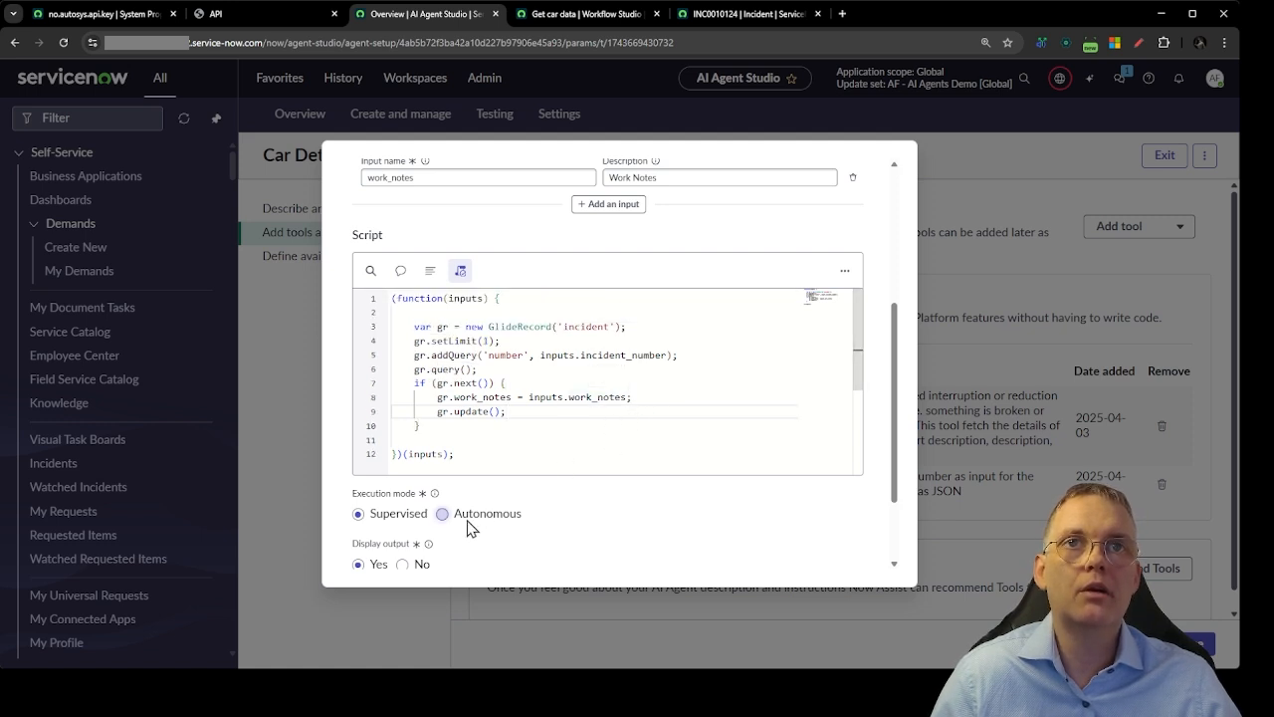
{"action": "scroll", "coordinate": [600, 468], "scroll_direction": "down", "scroll_amount": 1}
{"action": "scroll", "coordinate": [590, 404], "scroll_direction": "up", "scroll_amount": 1}
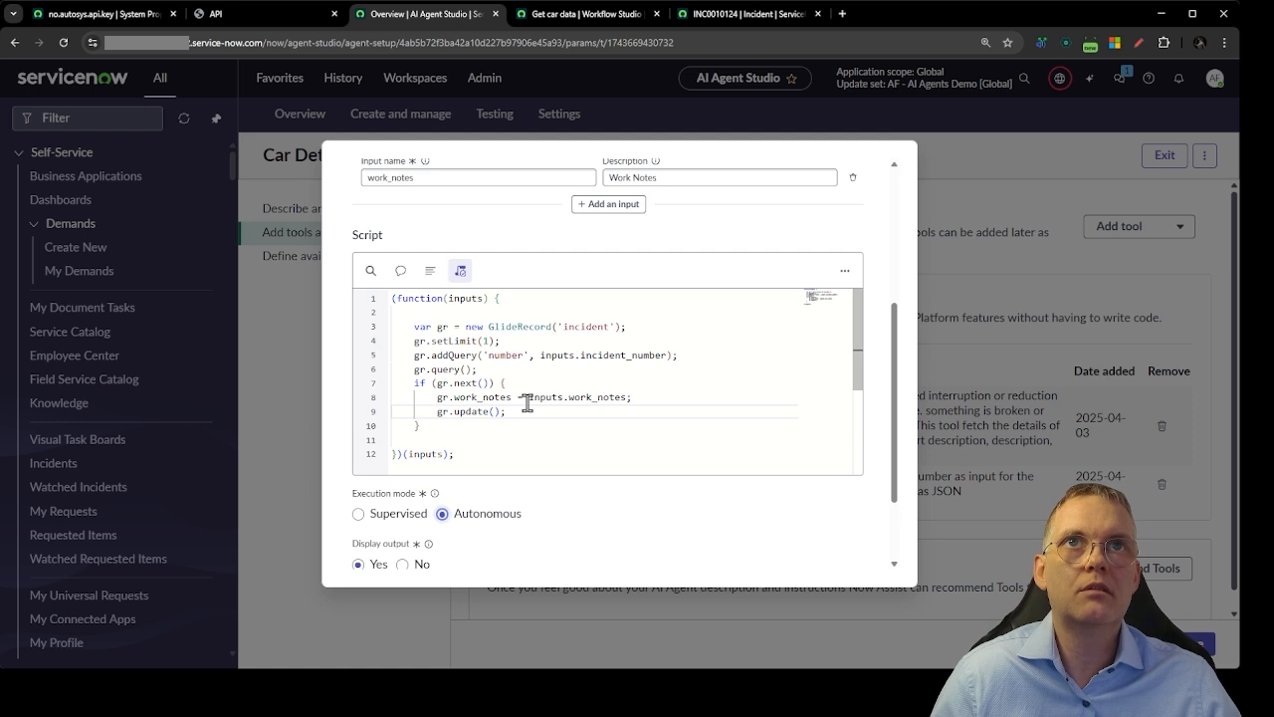
{"action": "scroll", "coordinate": [704, 385], "scroll_direction": "down", "scroll_amount": 5}
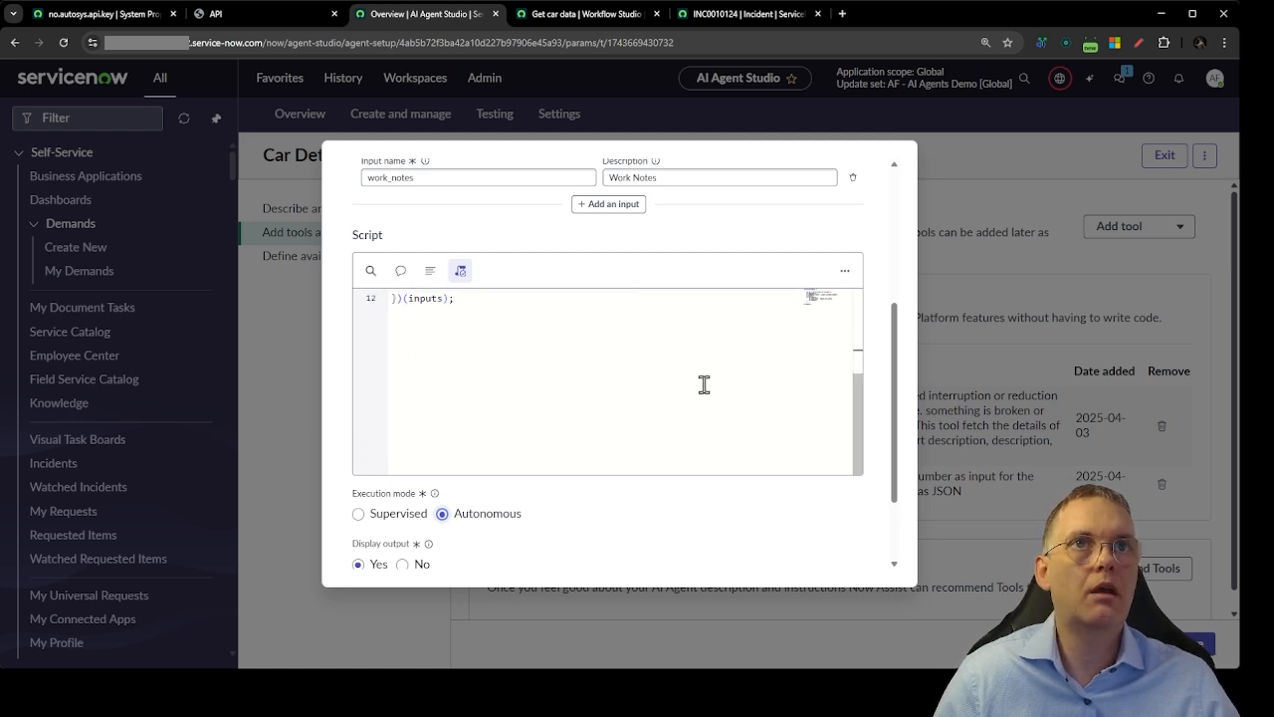
{"action": "scroll", "coordinate": [704, 384], "scroll_direction": "up", "scroll_amount": 5}
{"action": "scroll", "coordinate": [867, 384], "scroll_direction": "down", "scroll_amount": 3}
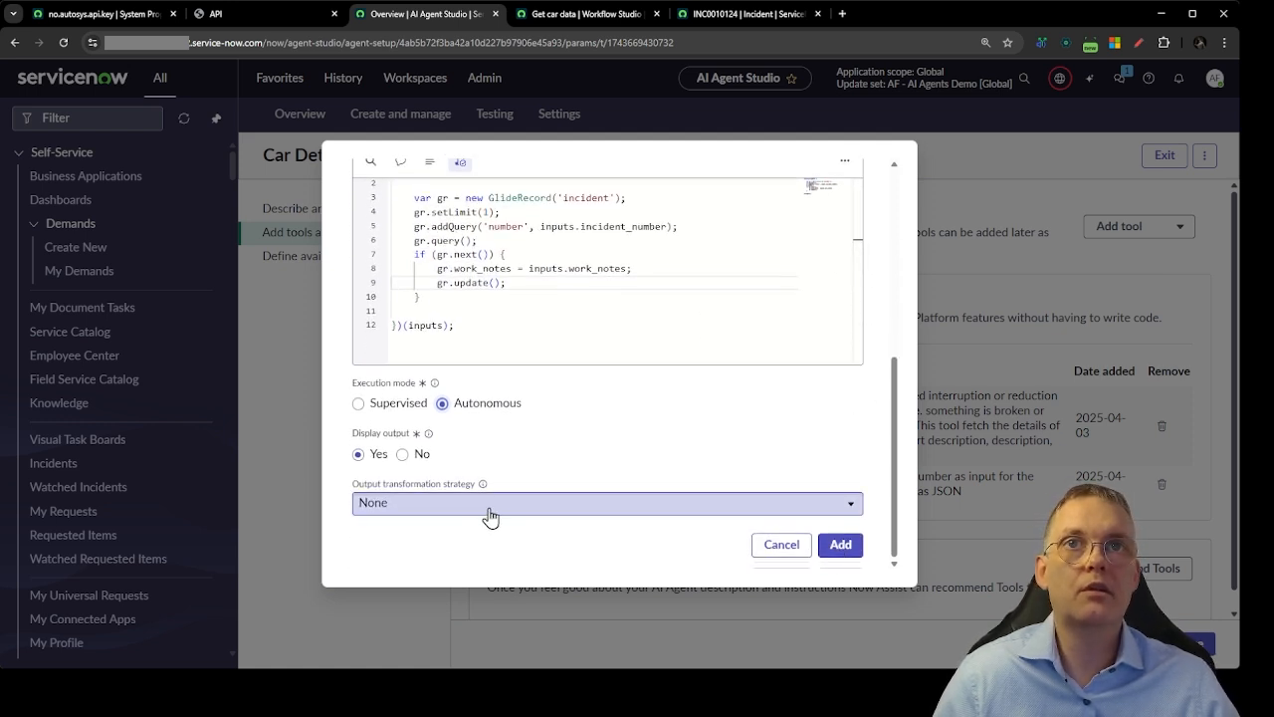
{"action": "left_click", "coordinate": [840, 543]}
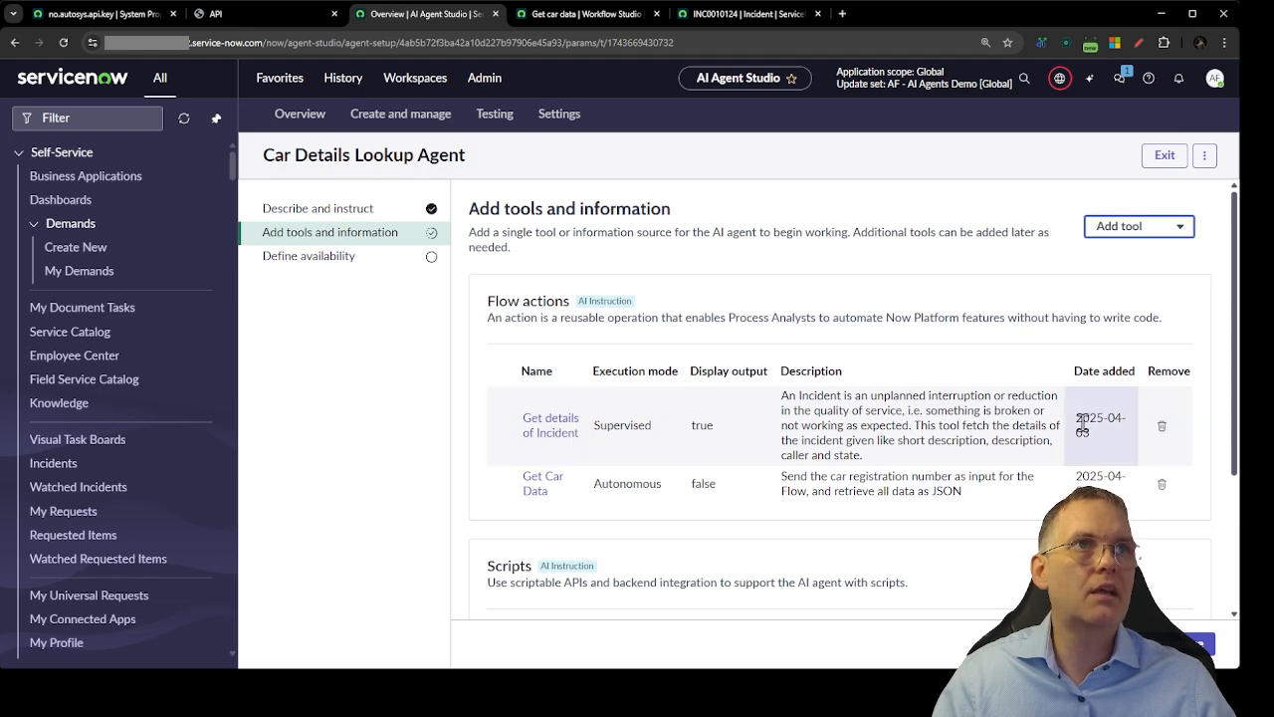
Set the Get details of Incident flow action's execution mode to Autonomous, then save the agent setup through to its testing page.
{"action": "left_click", "coordinate": [565, 428]}
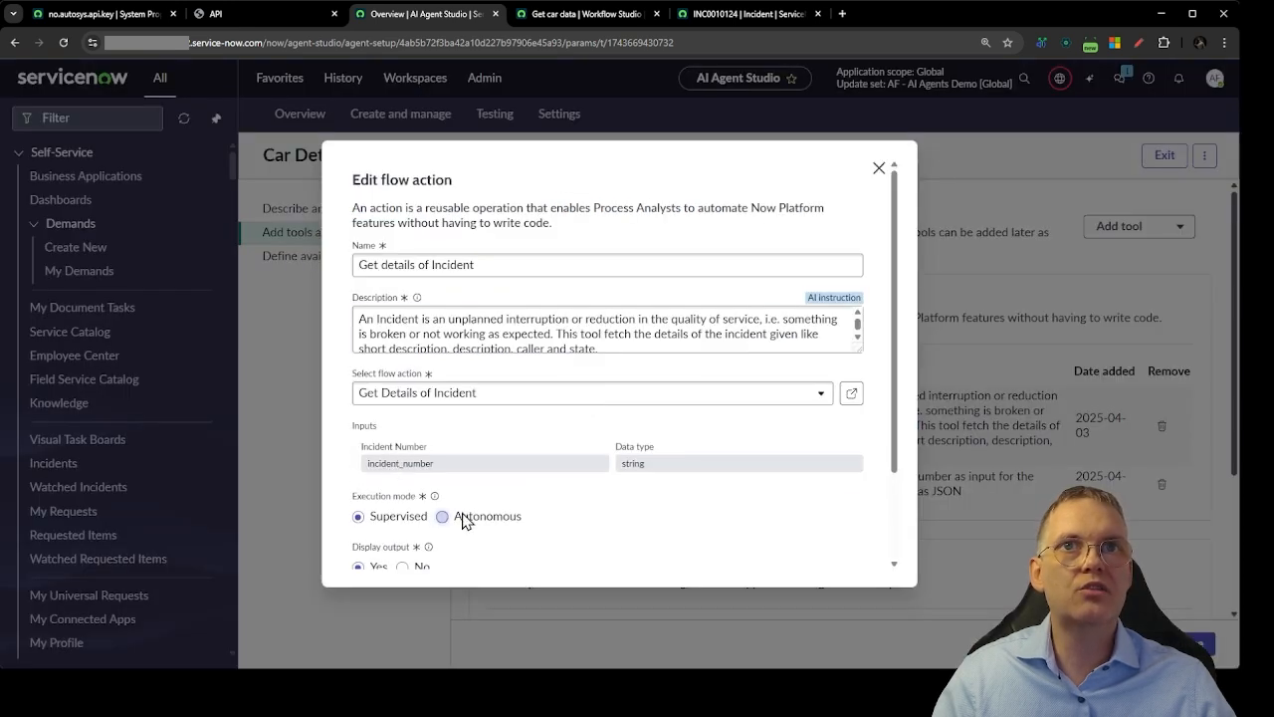
{"action": "left_click", "coordinate": [442, 514]}
{"action": "scroll", "coordinate": [797, 498], "scroll_direction": "down", "scroll_amount": 2}
{"action": "left_click", "coordinate": [839, 547]}
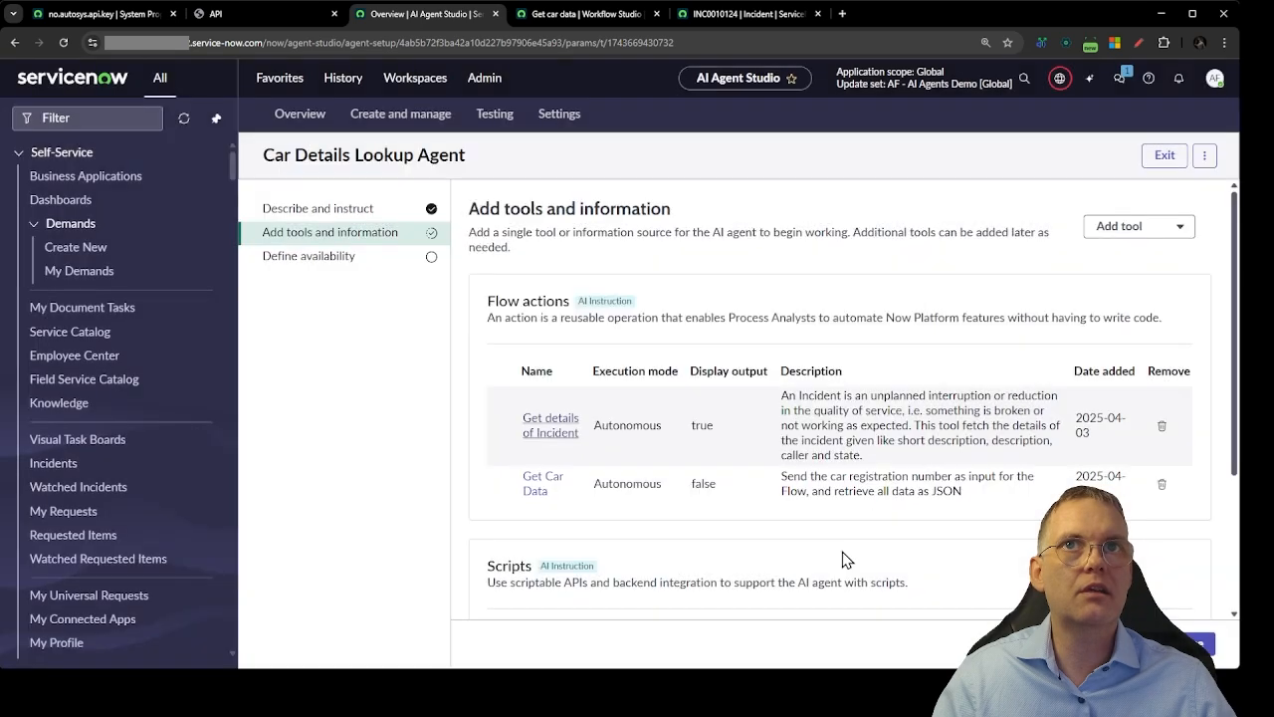
{"action": "left_click", "coordinate": [1203, 645]}
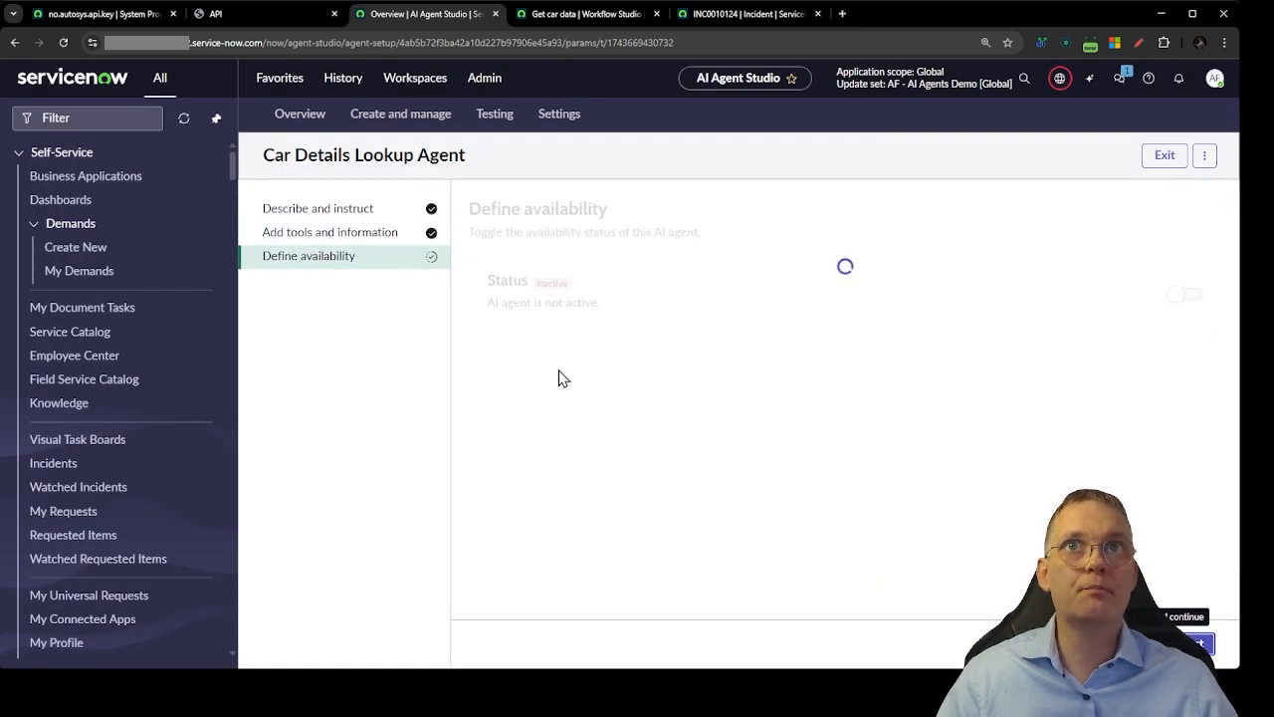
{"action": "left_click", "coordinate": [1199, 644]}
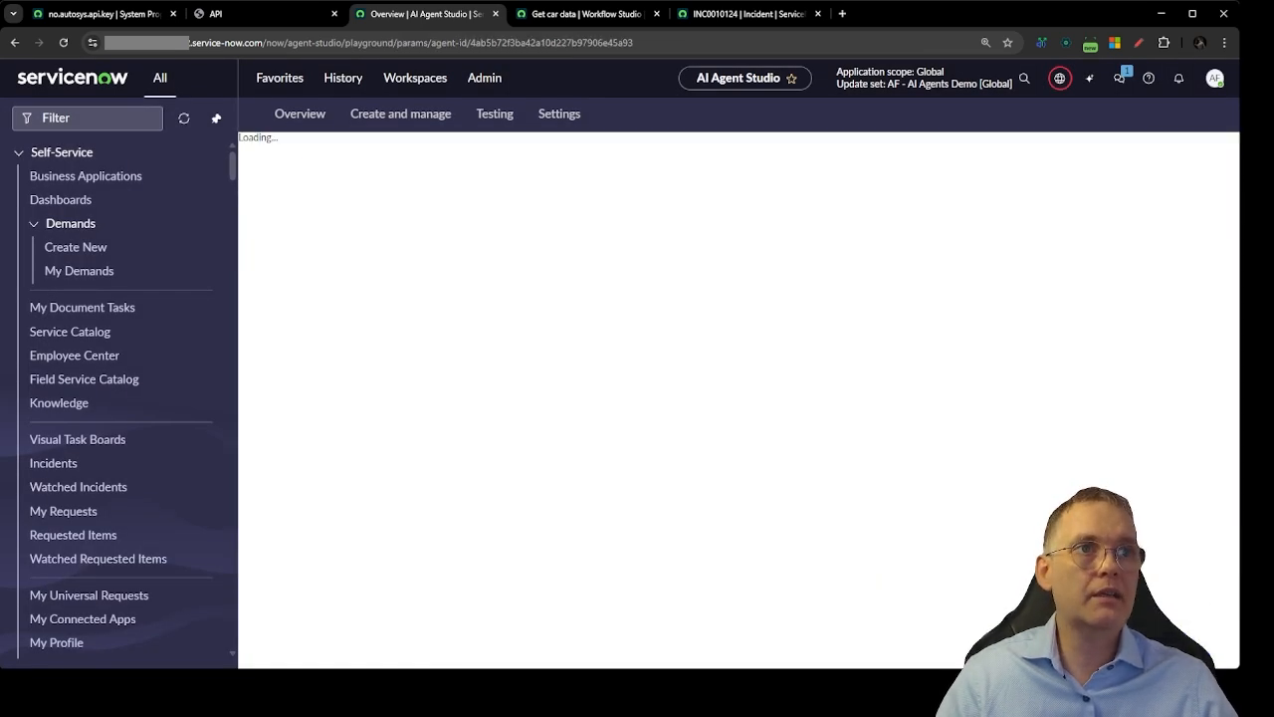
Switch to the open incident record and open a blank new incident form with incident.do.
{"action": "left_click", "coordinate": [551, 20]}
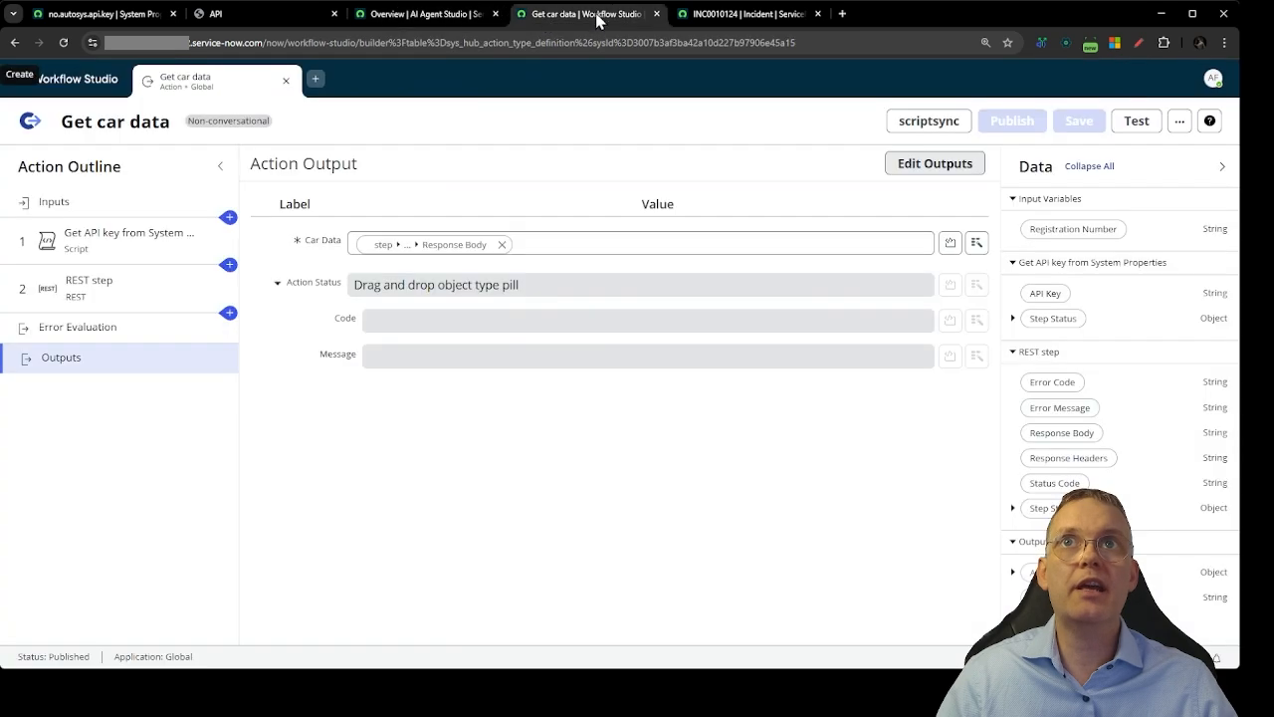
{"action": "left_click", "coordinate": [732, 15]}
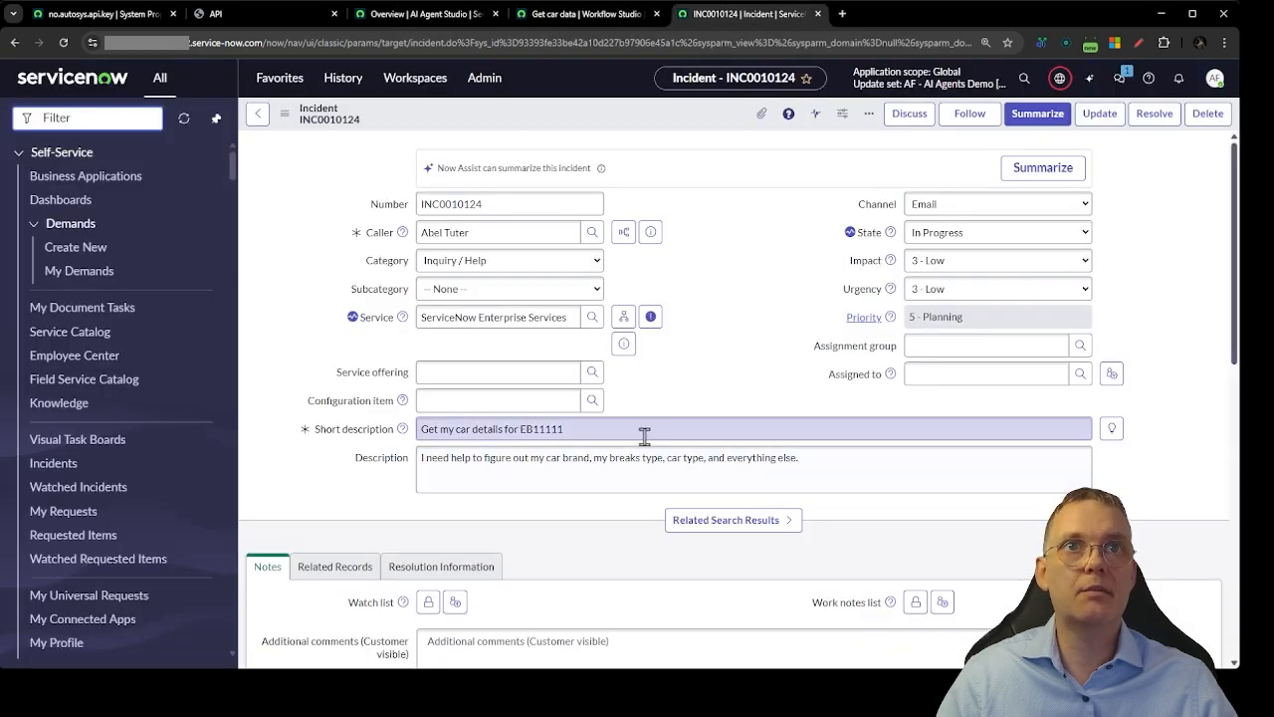
{"action": "left_click_drag", "start_coordinate": [643, 432], "coordinate": [408, 429]}
{"action": "left_click", "coordinate": [100, 117]}
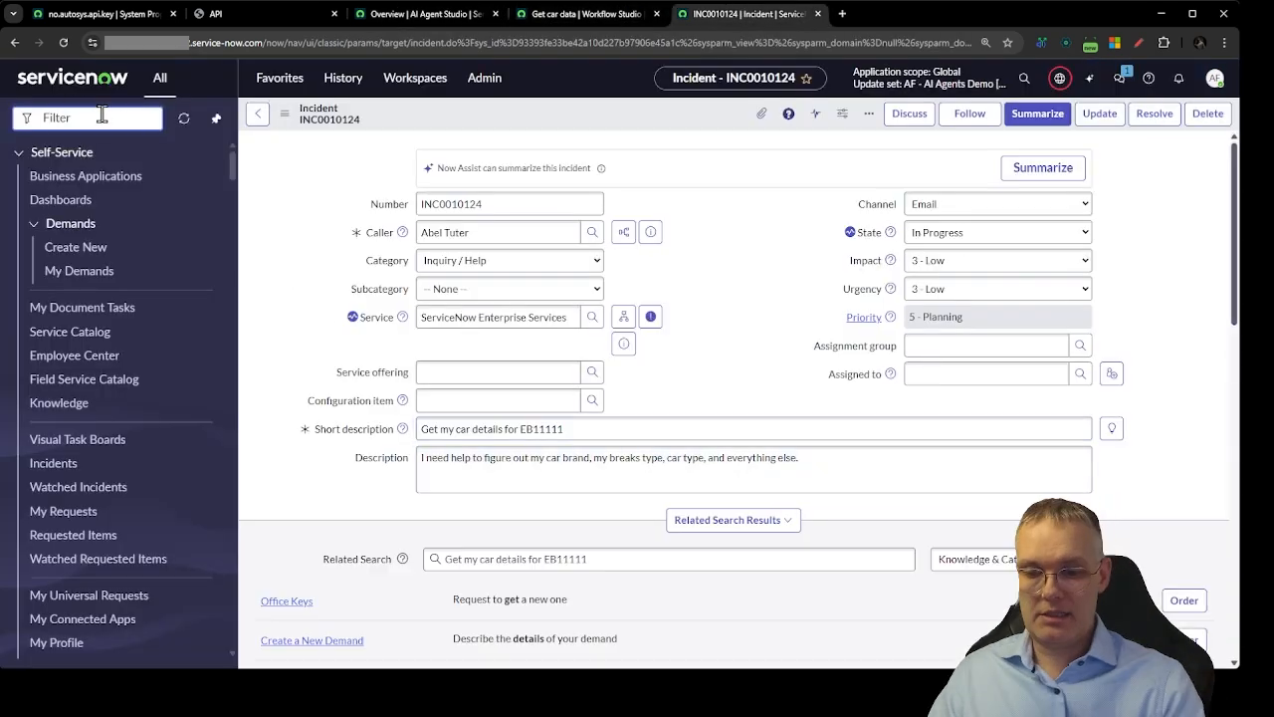
{"action": "type", "text": "in"}
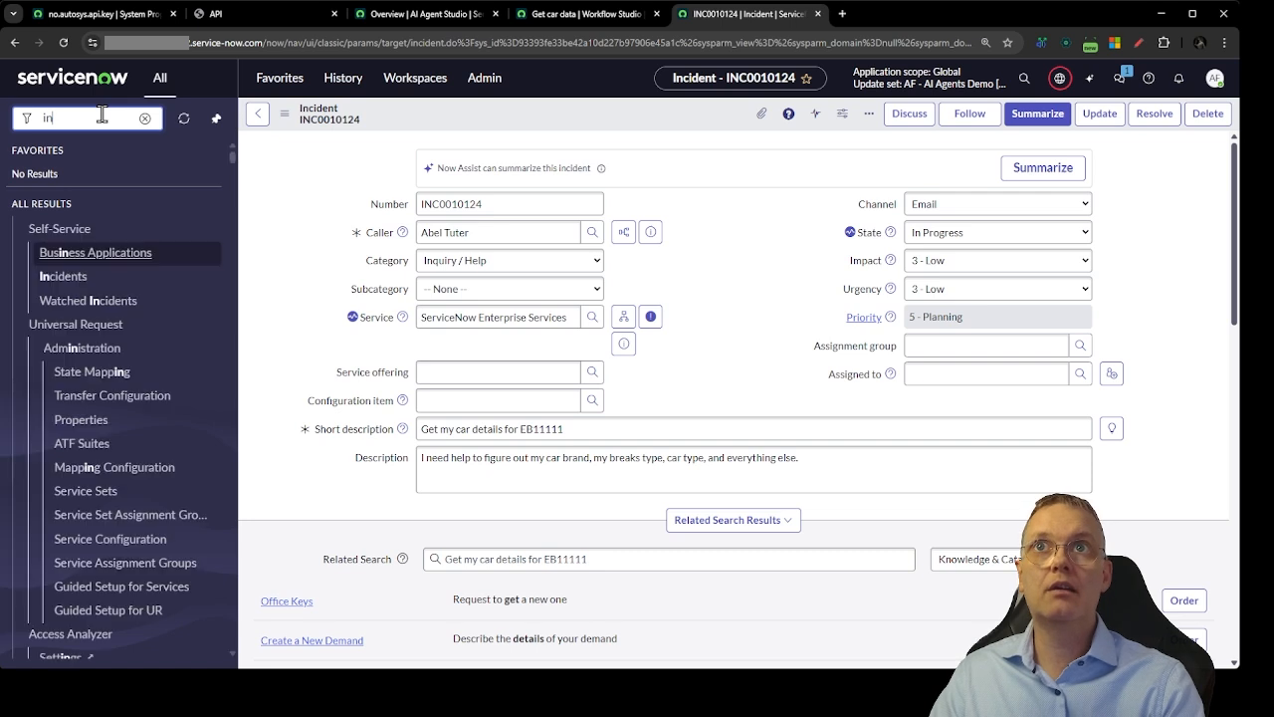
{"action": "type", "text": "cident.do"}
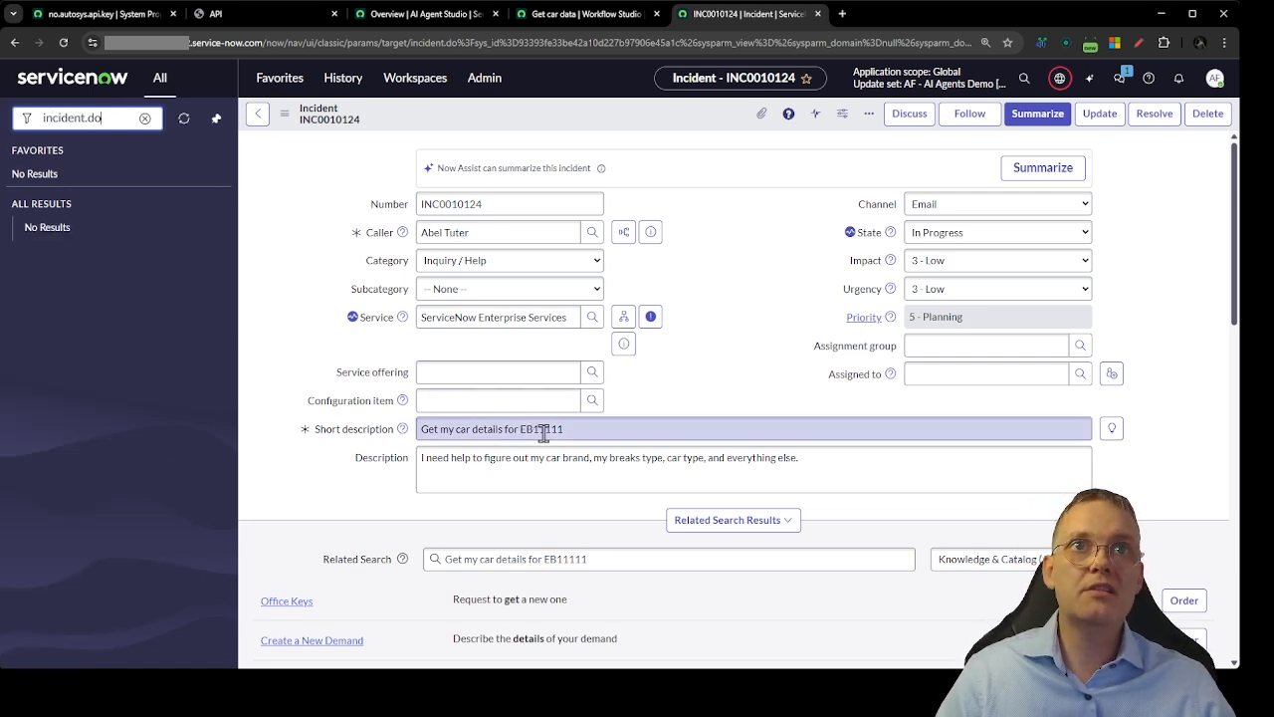
{"action": "key", "text": "Return"}
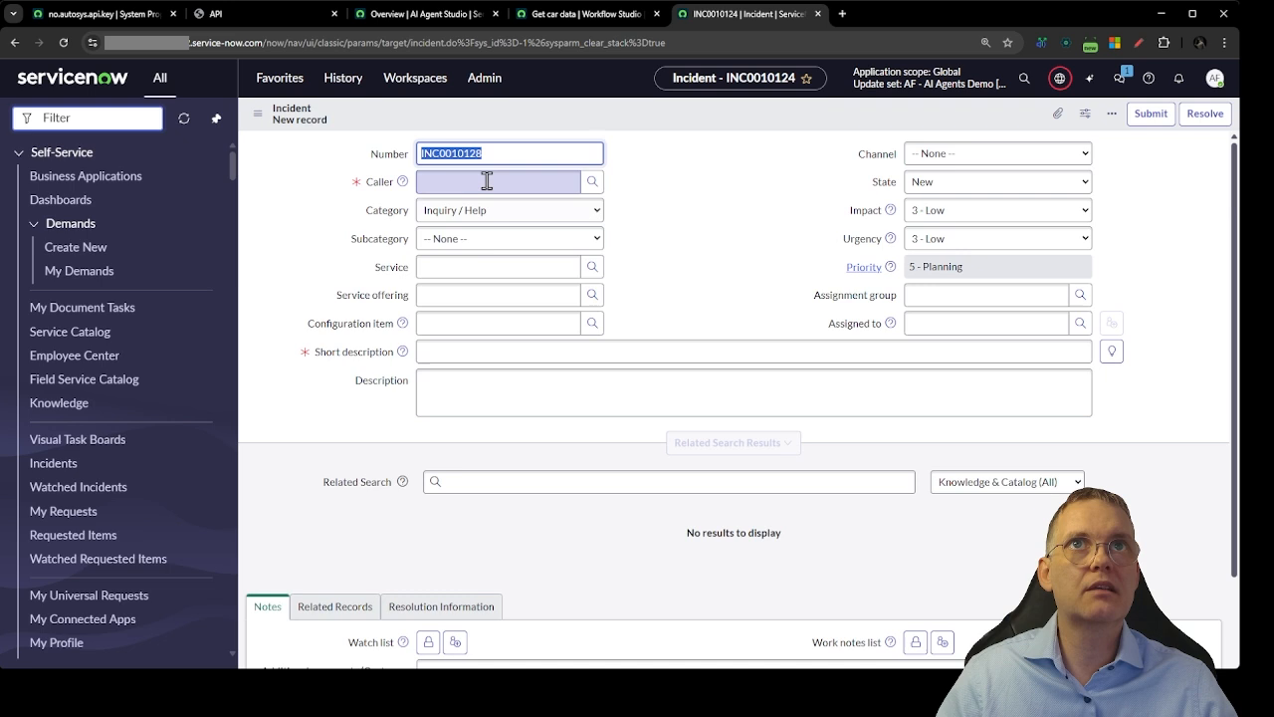
Select the caller and enter the short description "I need car data for car registration number EB11111".
{"action": "left_click", "coordinate": [487, 181]}
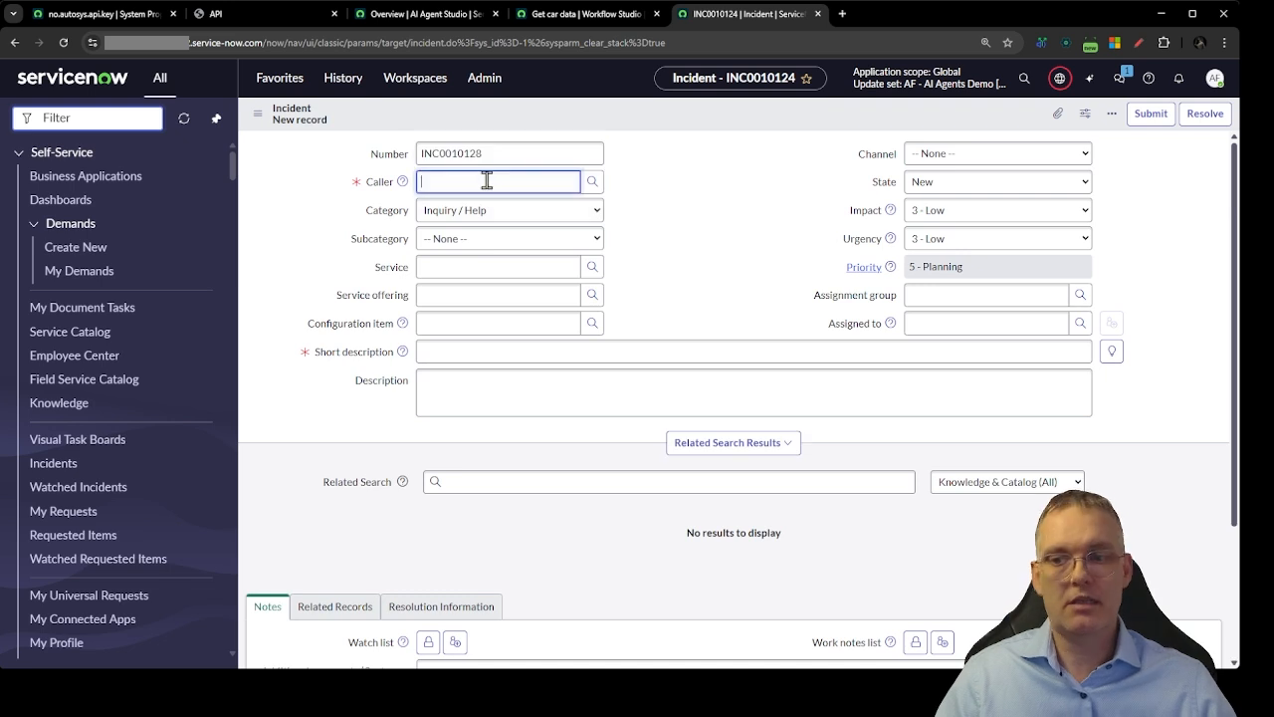
{"action": "type", "text": "abel"}
{"action": "left_click", "coordinate": [488, 222]}
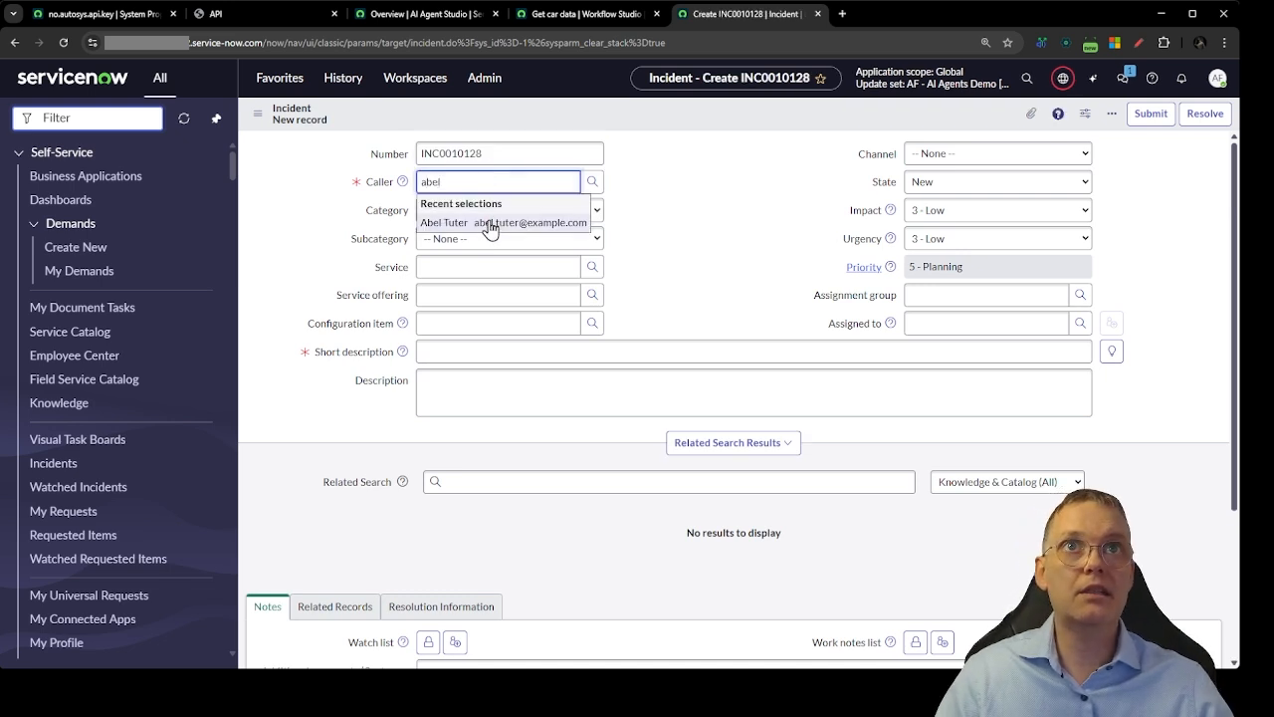
{"action": "left_click", "coordinate": [466, 356]}
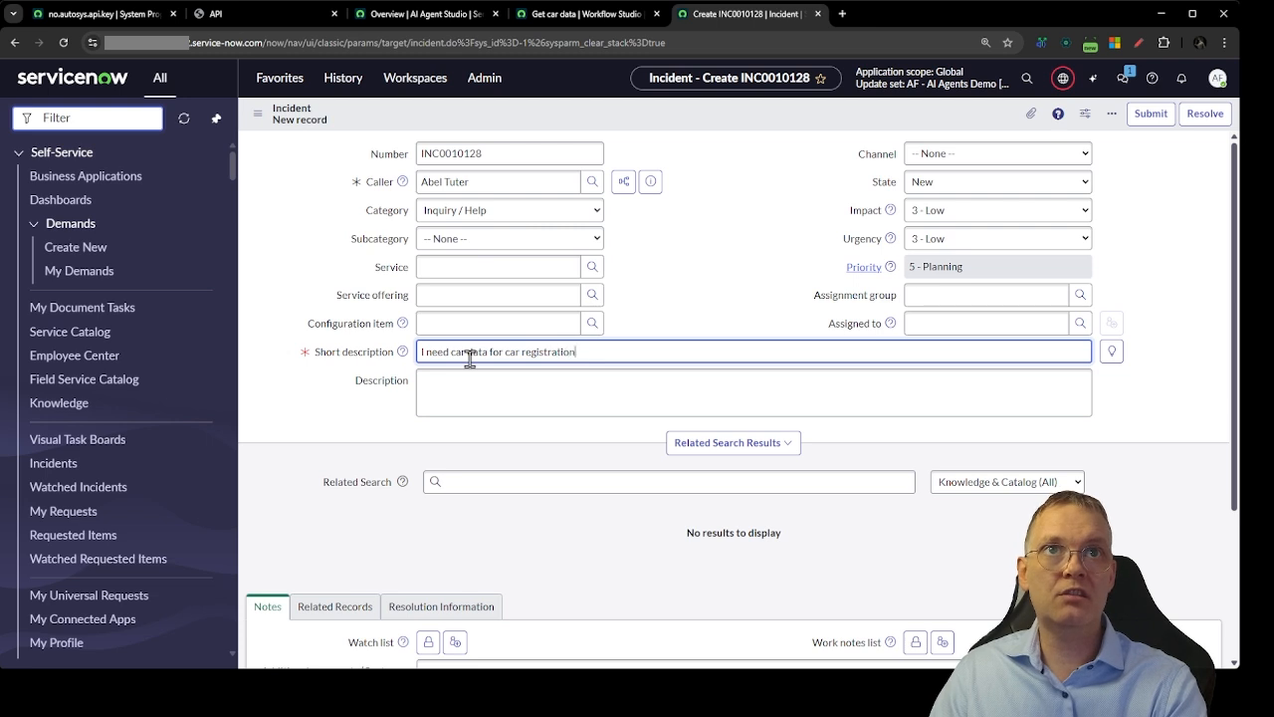
{"action": "type", "text": "Get my car details for EK11111"}
{"action": "key", "text": "ctrl+z"}
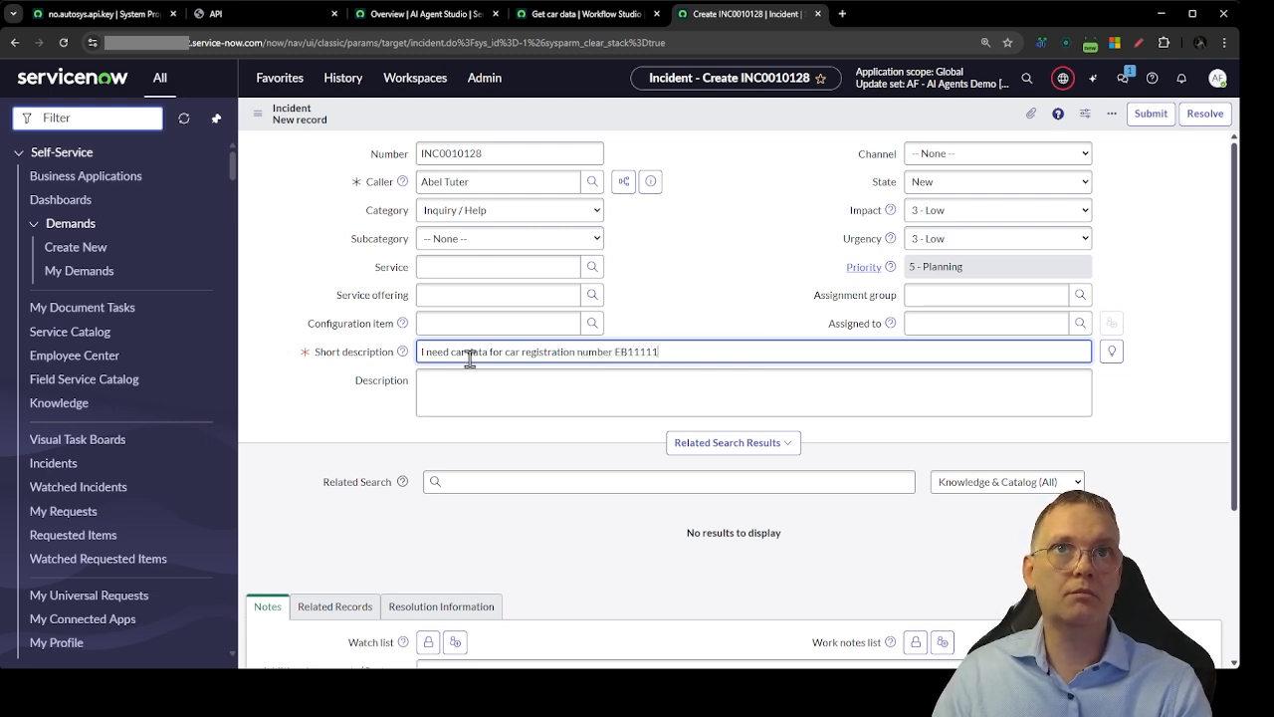
Fill in the incident description with "My car registration number is EB11111 and I require all details ASAP.".
{"action": "left_click", "coordinate": [505, 380]}
{"action": "type", "text": "y car"}
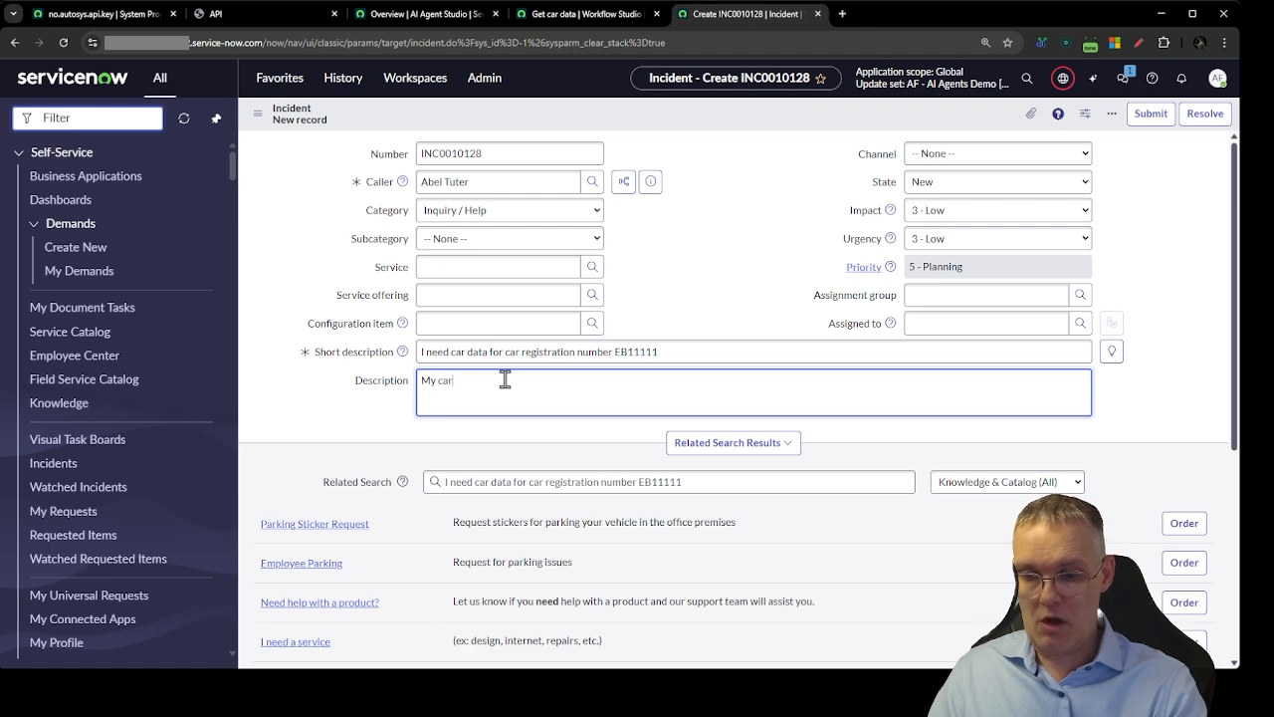
{"action": "type", "text": " registration num"}
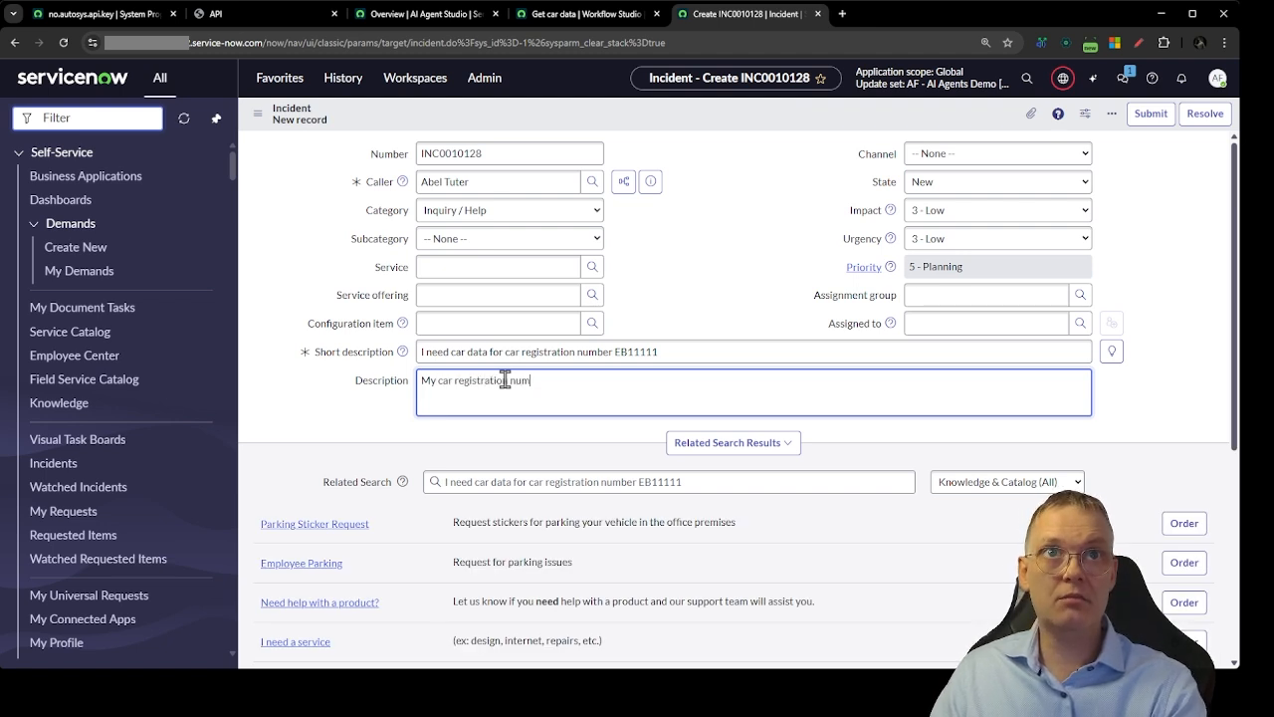
{"action": "type", "text": "ber is EB11111"}
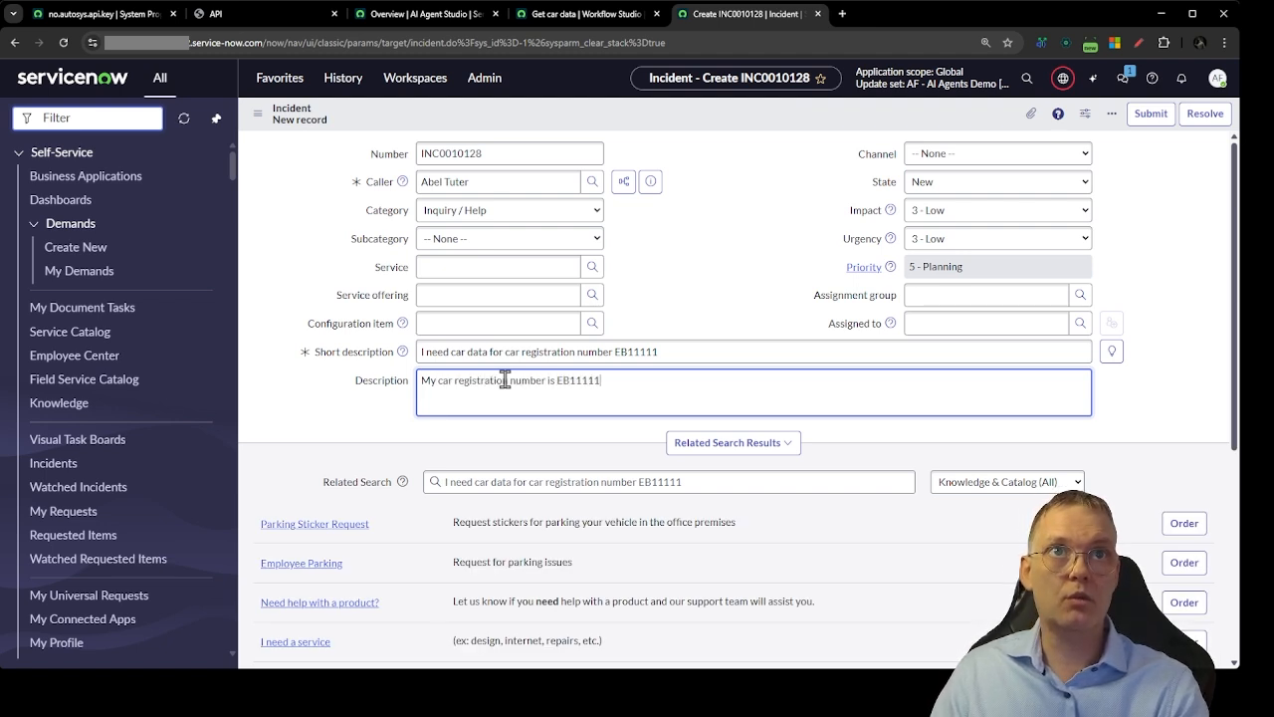
{"action": "type", "text": " and I requi"}
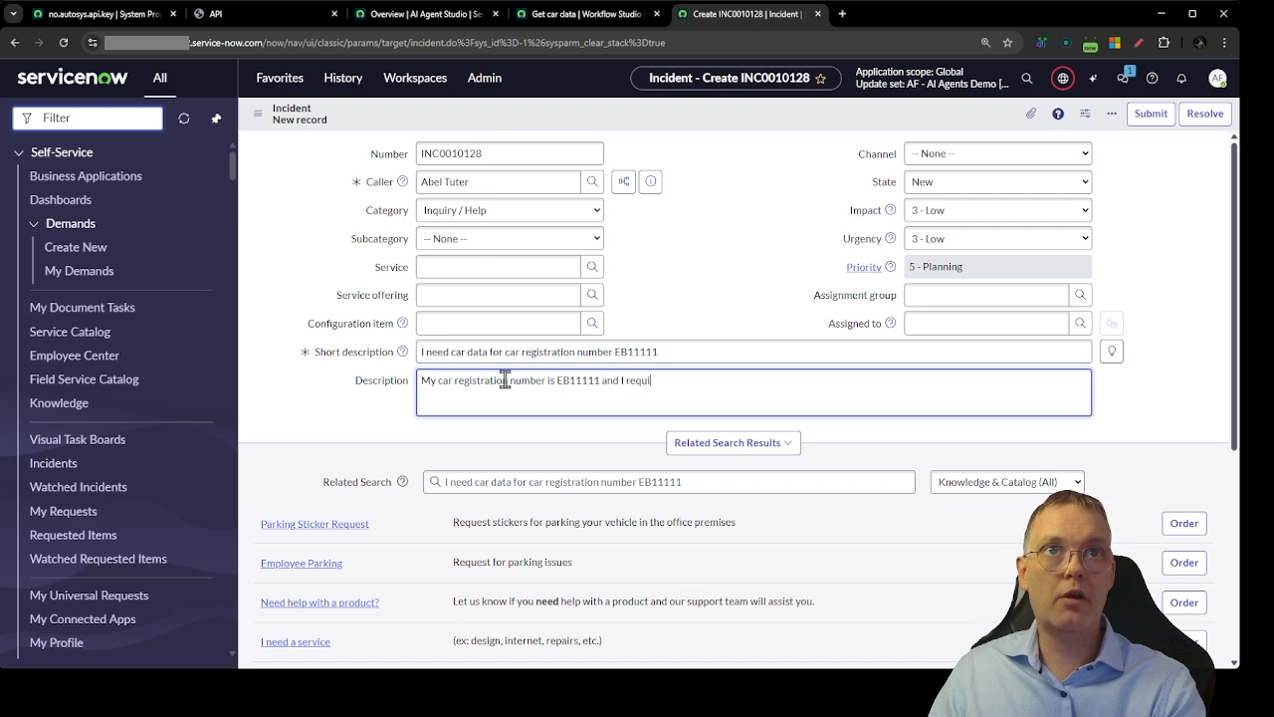
{"action": "type", "text": "re all detr"}
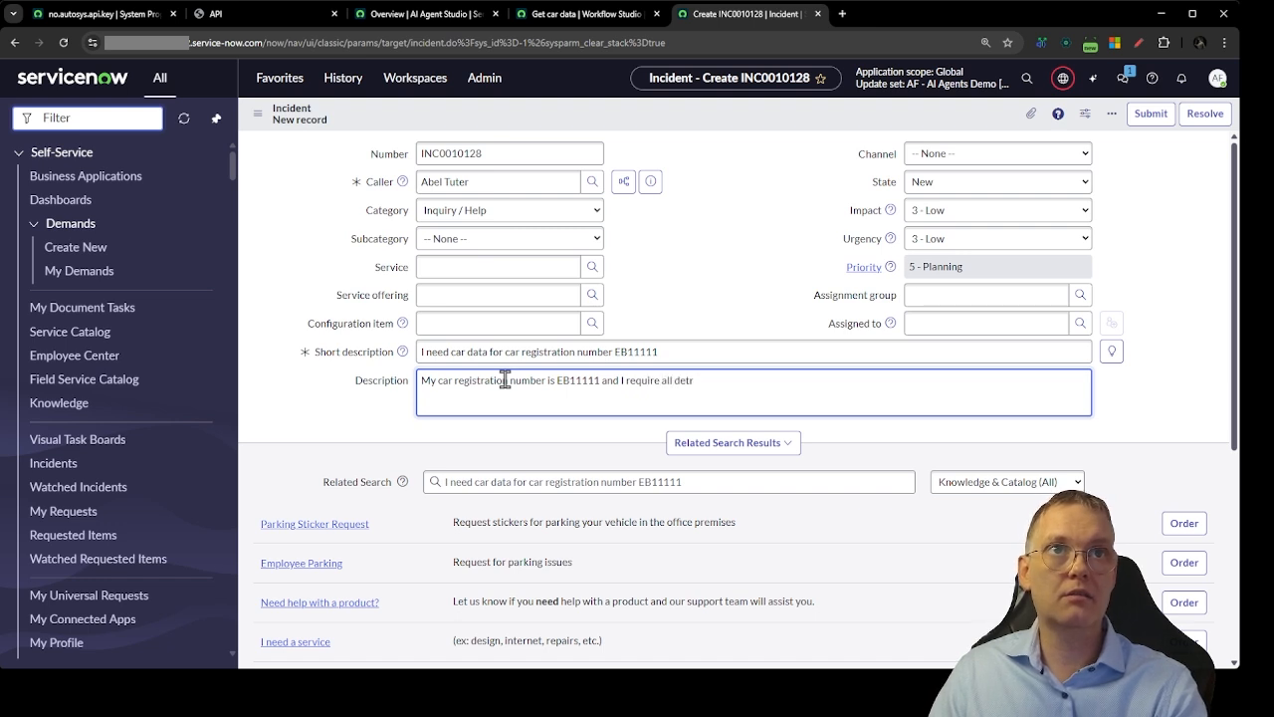
{"action": "key", "text": "BackSpace"}
{"action": "type", "text": "ails ASAP."}
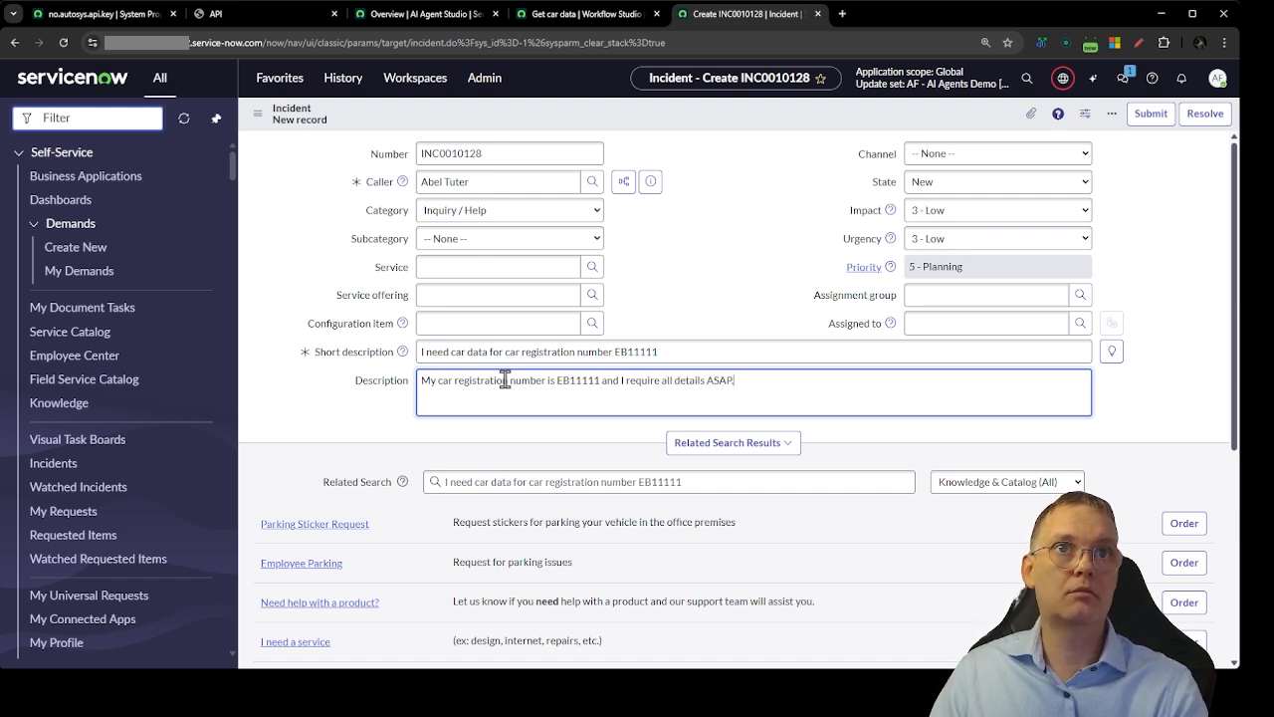
Save the new incident with Email as its channel and review its activity notes.
{"action": "left_click", "coordinate": [971, 155]}
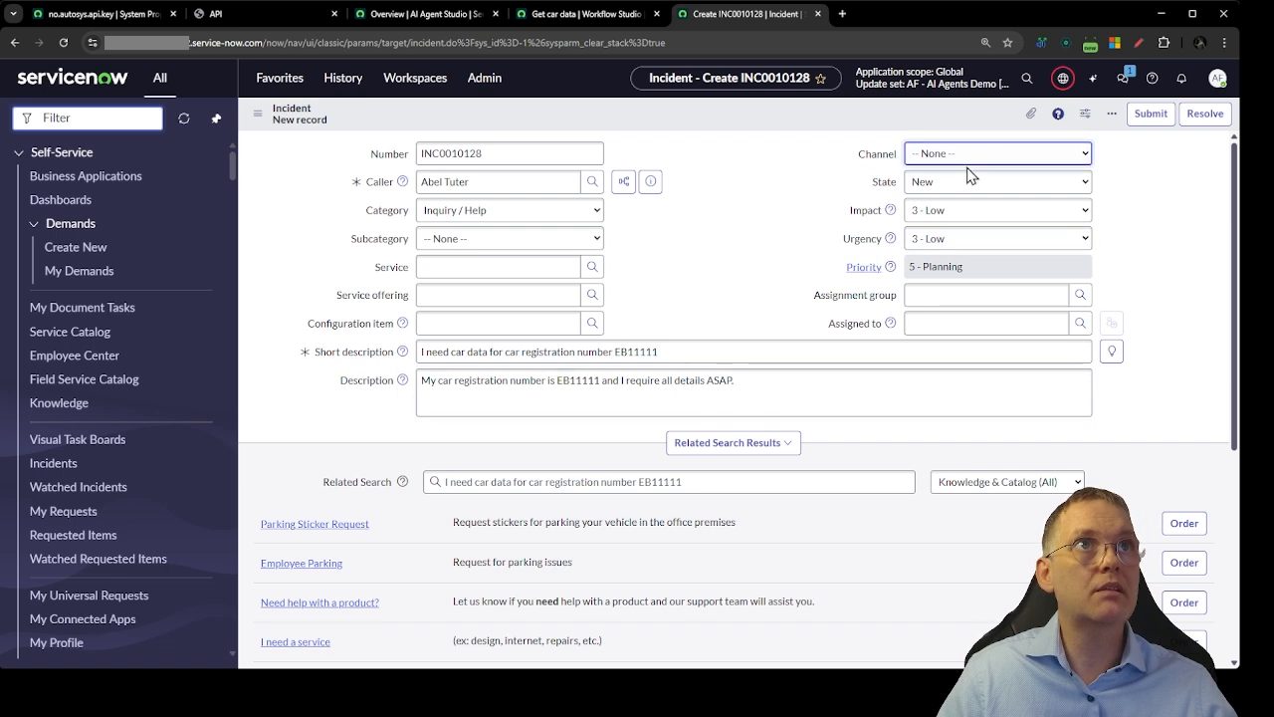
{"action": "left_click", "coordinate": [973, 218]}
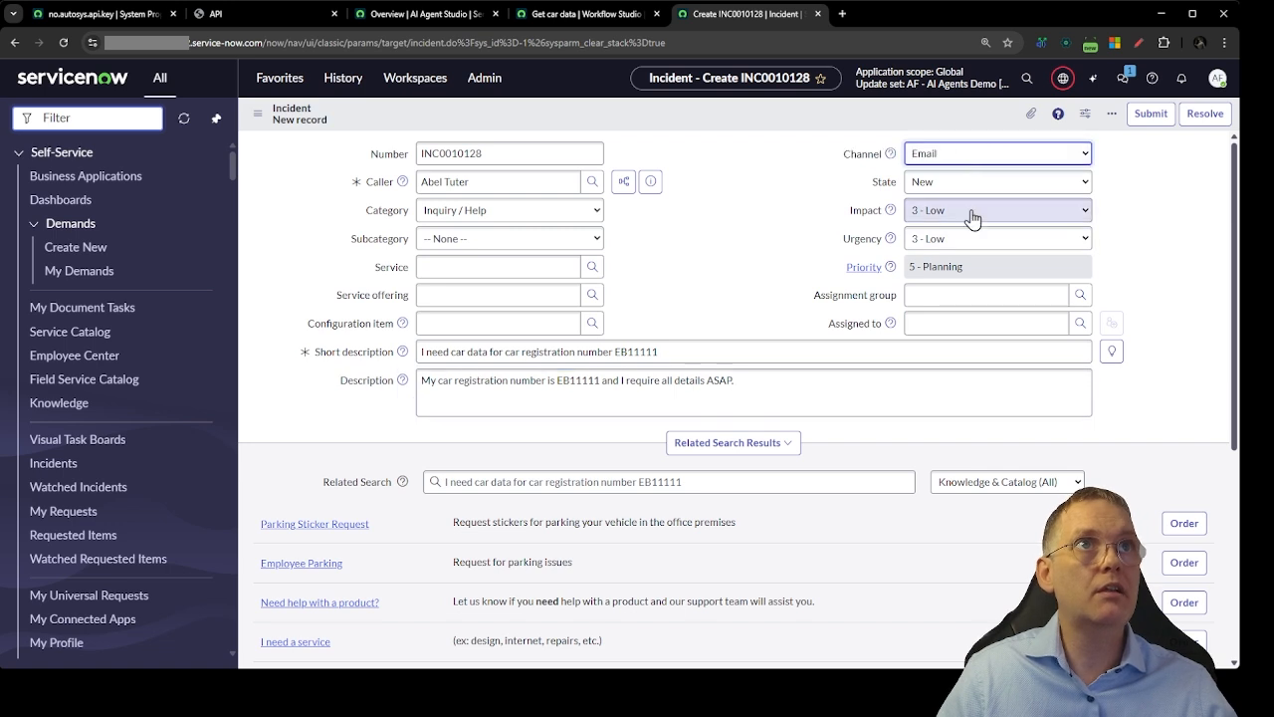
{"action": "right_click", "coordinate": [900, 108]}
{"action": "left_click", "coordinate": [920, 123]}
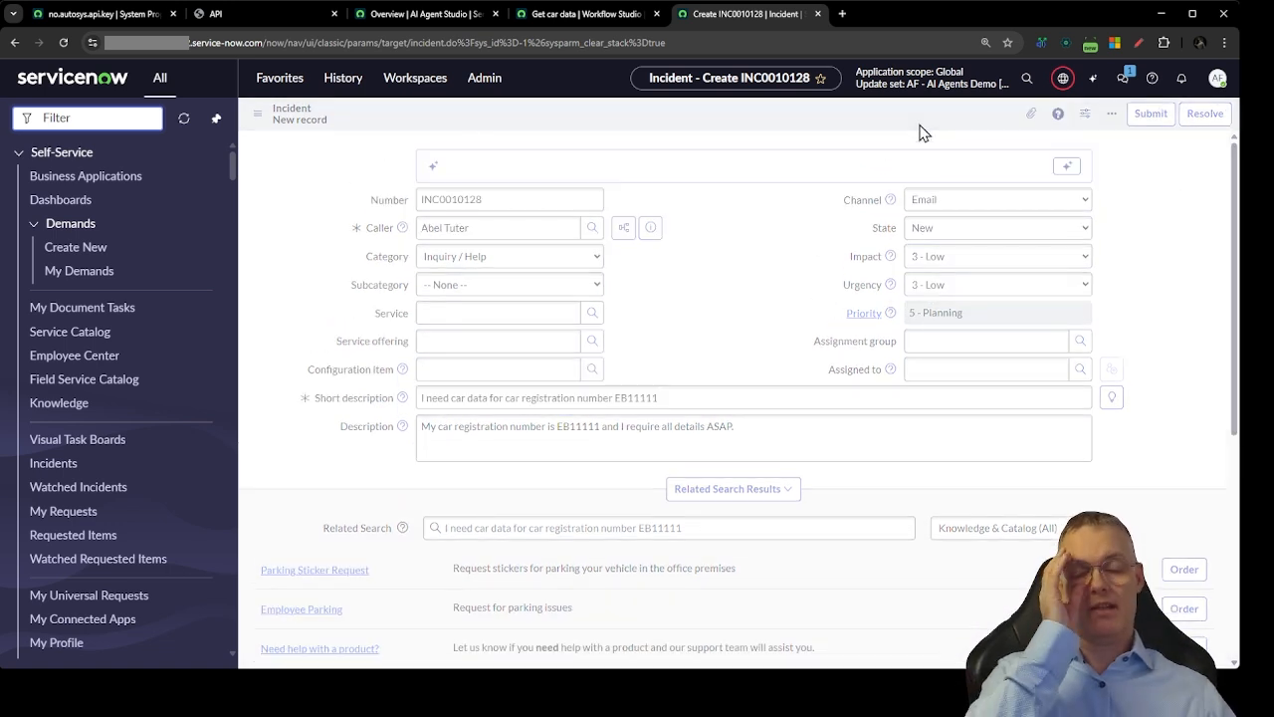
{"action": "scroll", "coordinate": [316, 367], "scroll_direction": "down", "scroll_amount": 3}
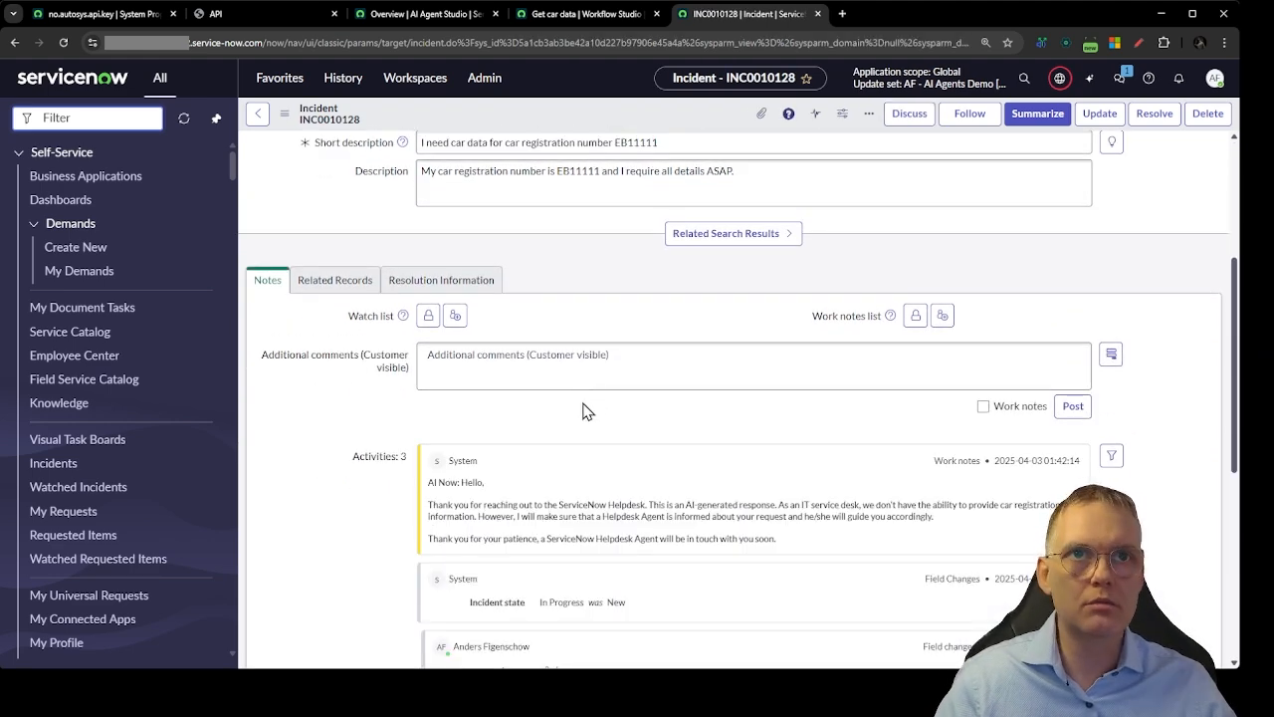
{"action": "scroll", "coordinate": [460, 438], "scroll_direction": "down", "scroll_amount": 2}
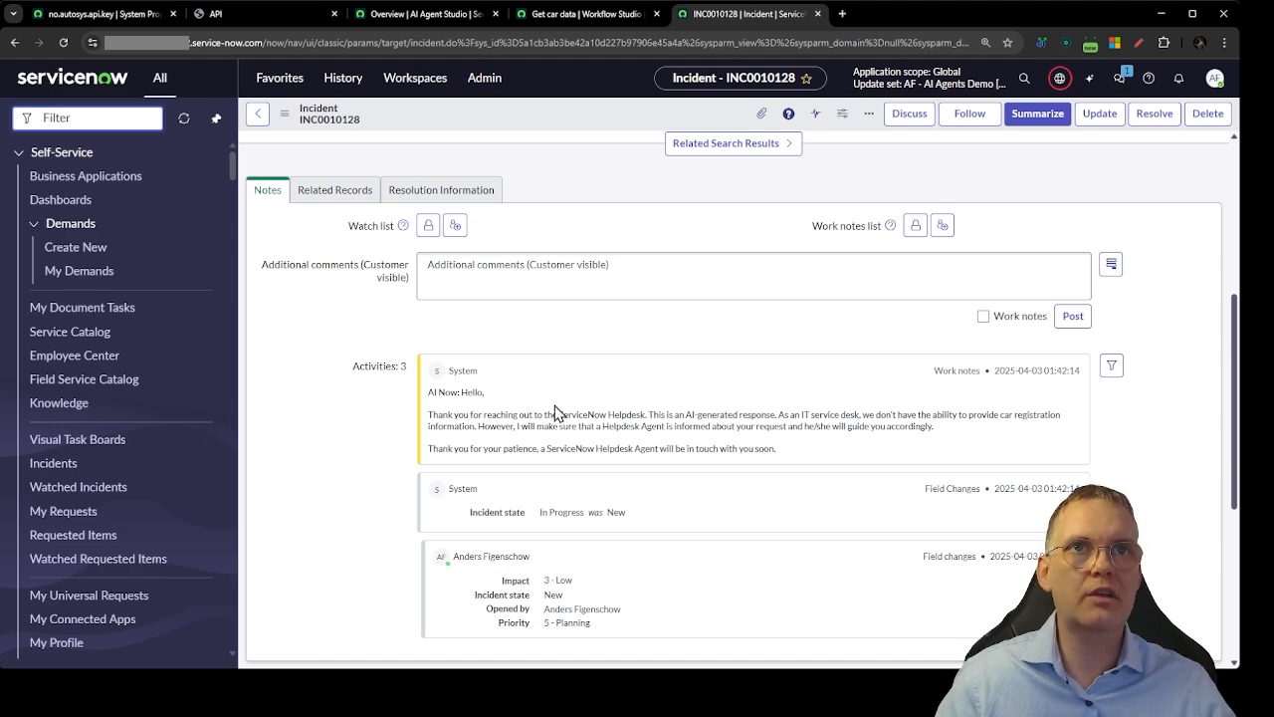
{"action": "scroll", "coordinate": [554, 407], "scroll_direction": "up", "scroll_amount": 5}
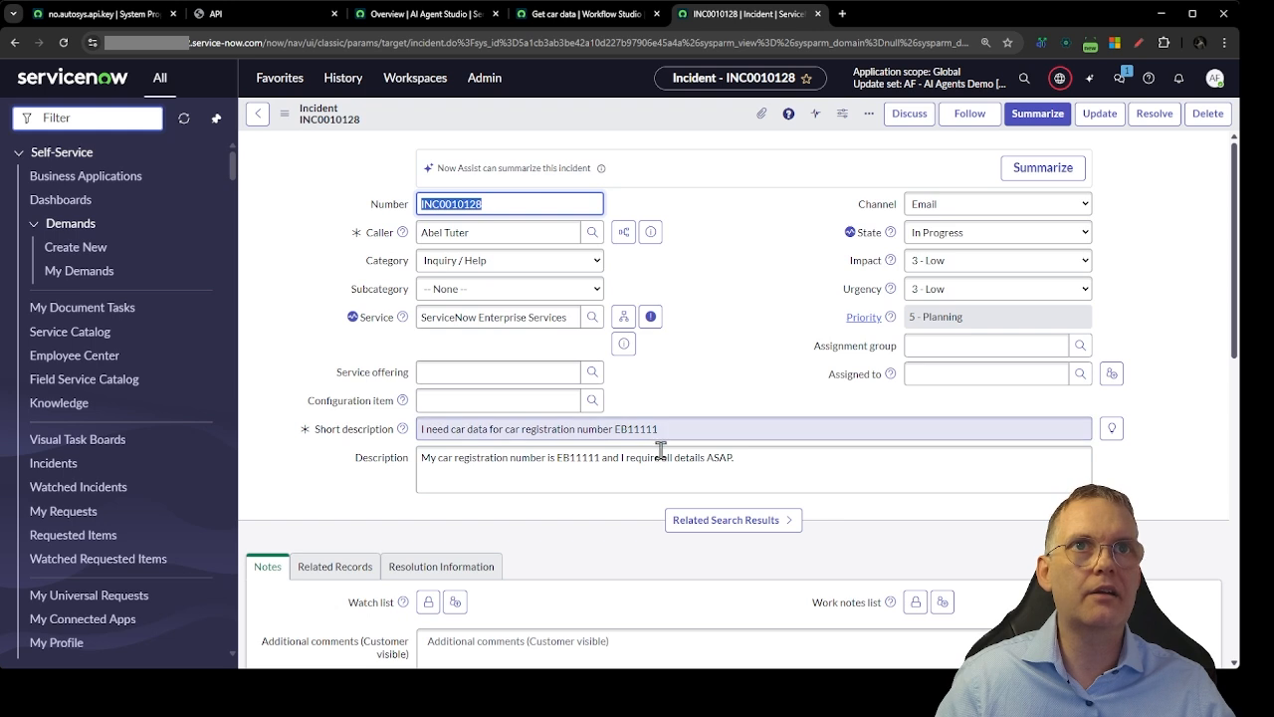
Set the agent test to Use case and try the registration number from the incident's short description as the task.
{"action": "left_click", "coordinate": [717, 430]}
{"action": "double_click", "coordinate": [635, 429]}
{"action": "key", "text": "ctrl+c"}
{"action": "left_click", "coordinate": [428, 14]}
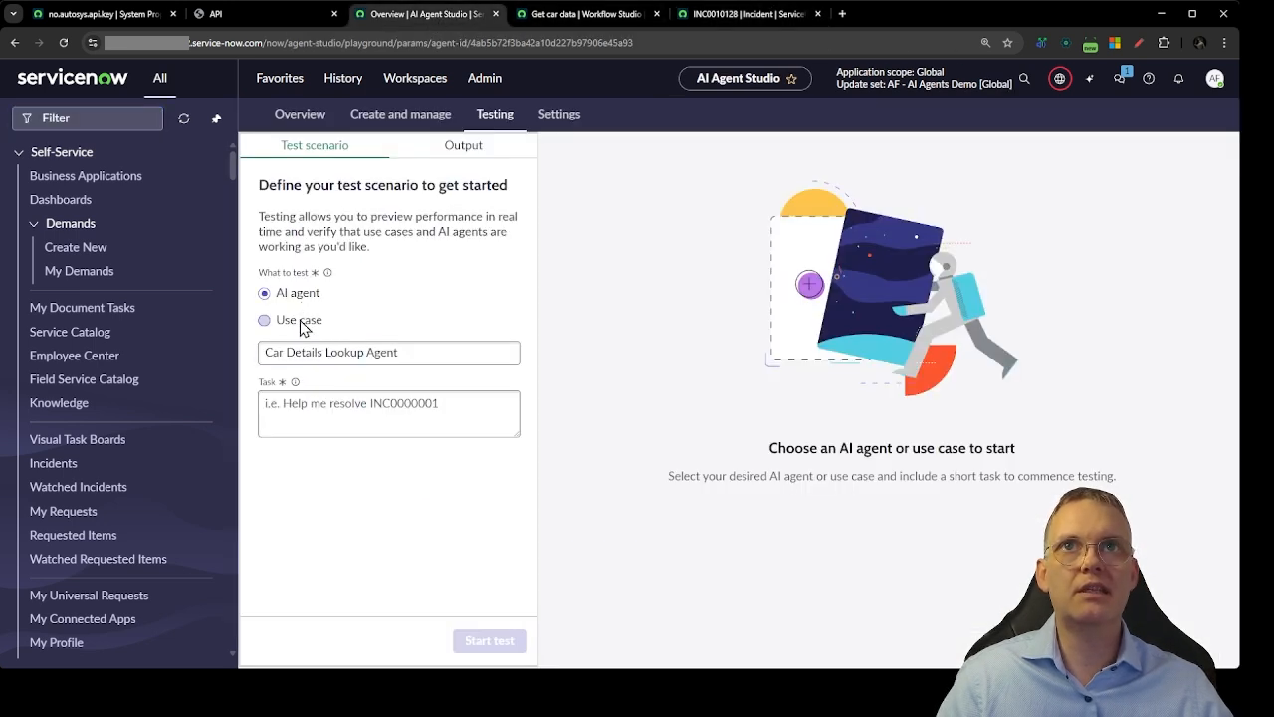
{"action": "left_click", "coordinate": [301, 320]}
{"action": "left_click", "coordinate": [359, 416]}
{"action": "key", "text": "ctrl+v"}
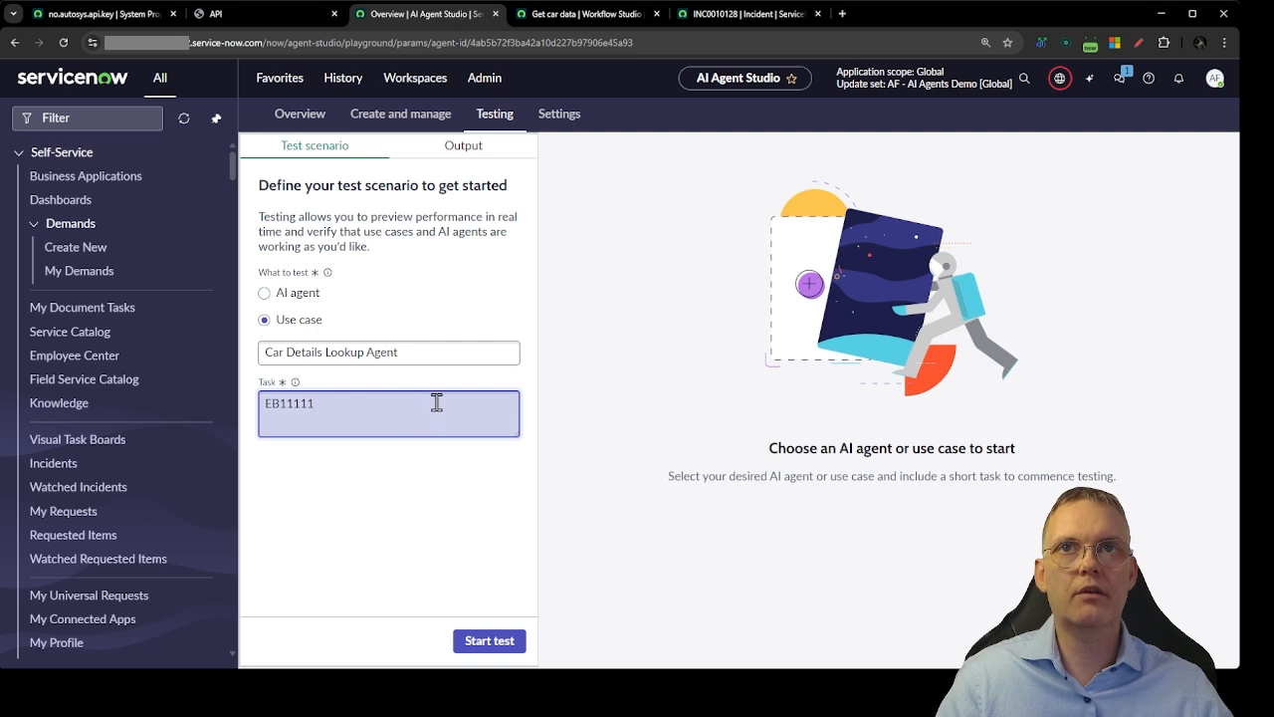
{"action": "key", "text": "ctrl+a"}
{"action": "key", "text": "BackSpace"}
Copy the new incident's number into the test task and start the test.
{"action": "left_click", "coordinate": [707, 14]}
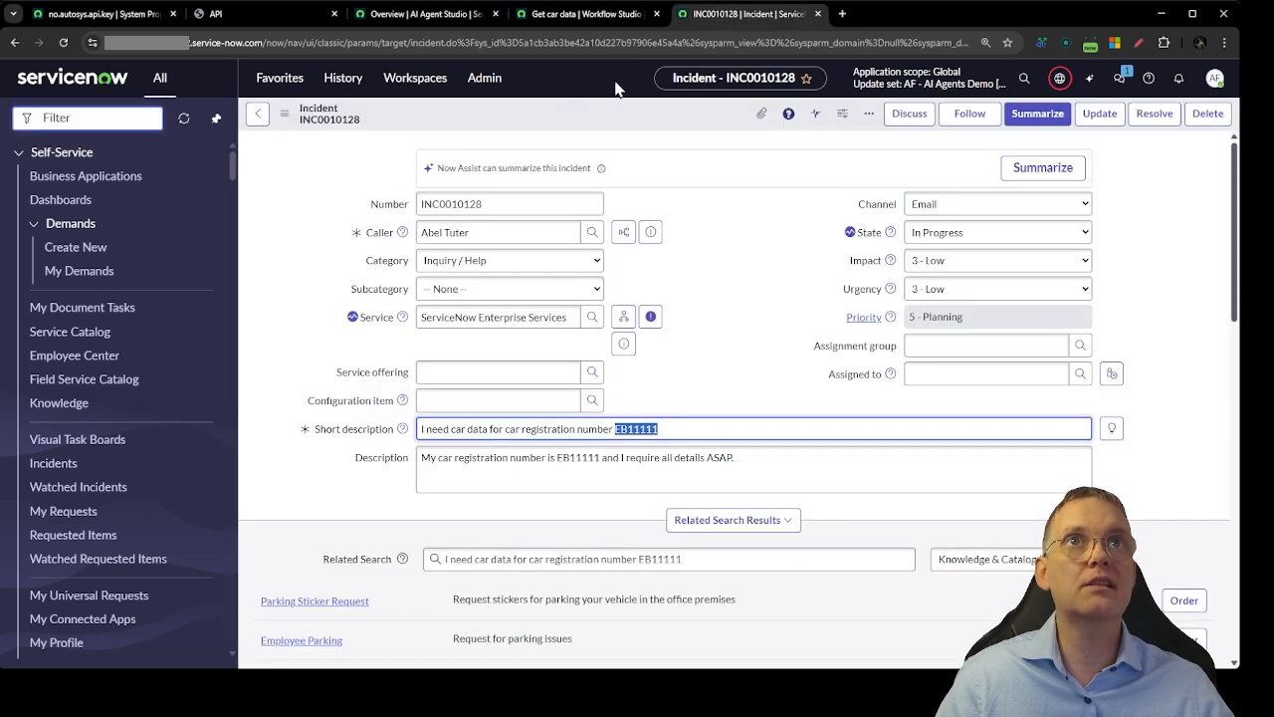
{"action": "double_click", "coordinate": [498, 204]}
{"action": "key", "text": "ctrl+c"}
{"action": "left_click", "coordinate": [428, 14]}
{"action": "key", "text": "ctrl+v"}
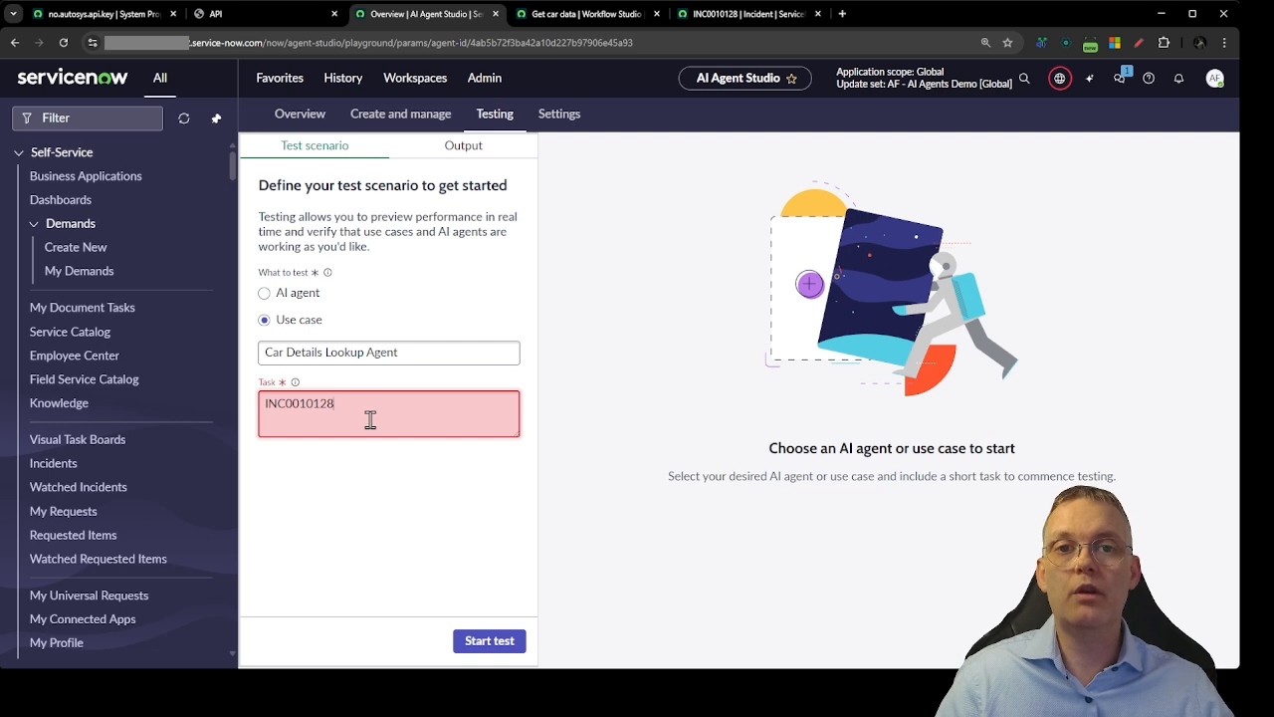
{"action": "left_click", "coordinate": [472, 640]}
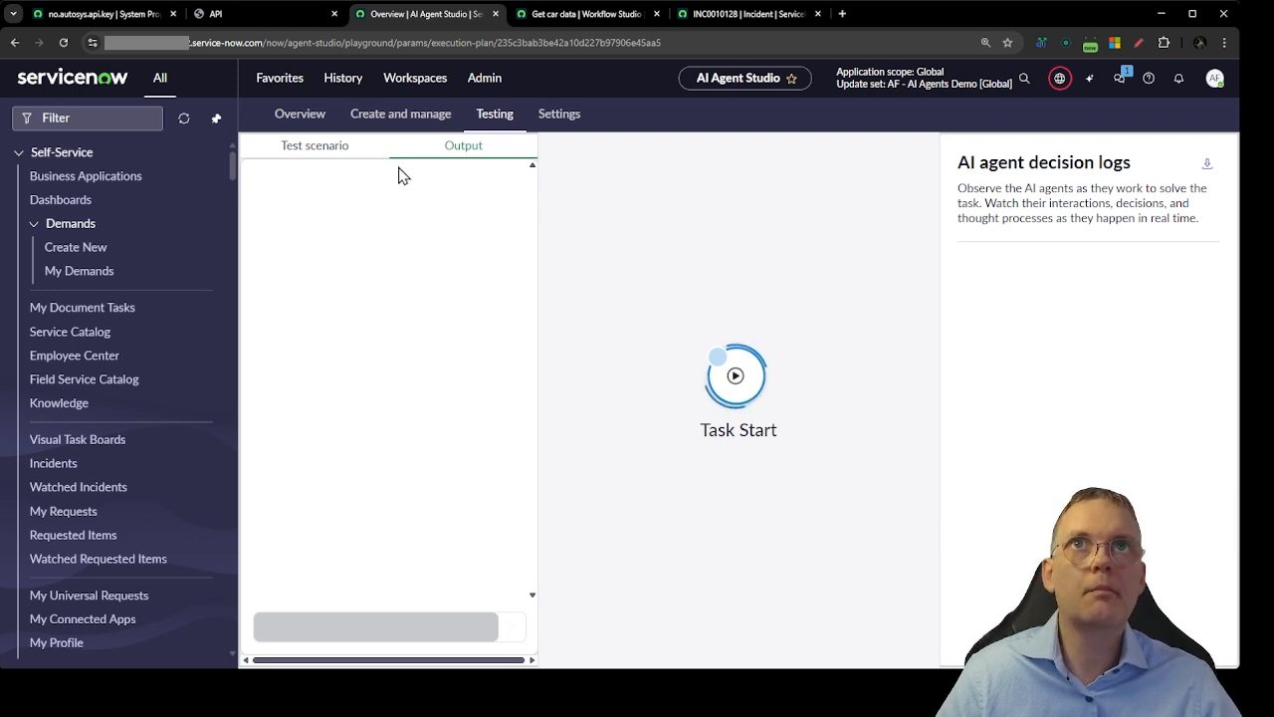
Rerun the test with AI agent as what to test, and reload the test page.
{"action": "left_click", "coordinate": [337, 152]}
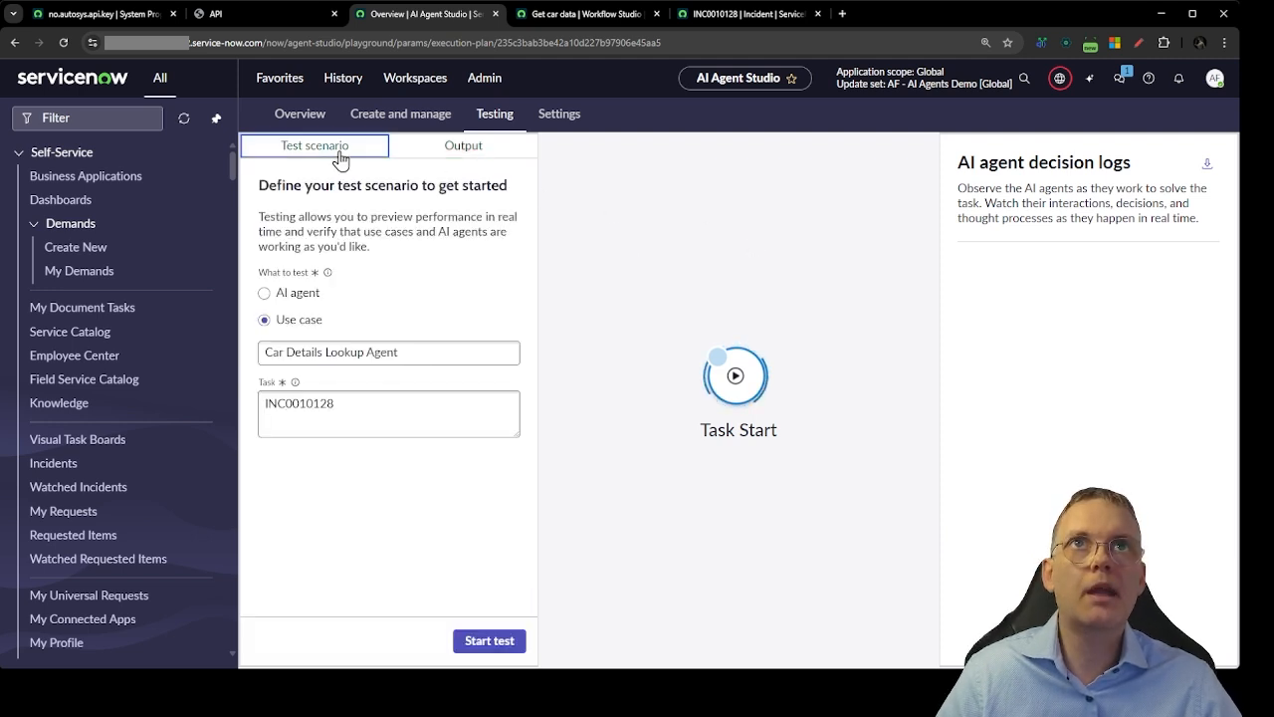
{"action": "left_click", "coordinate": [288, 299]}
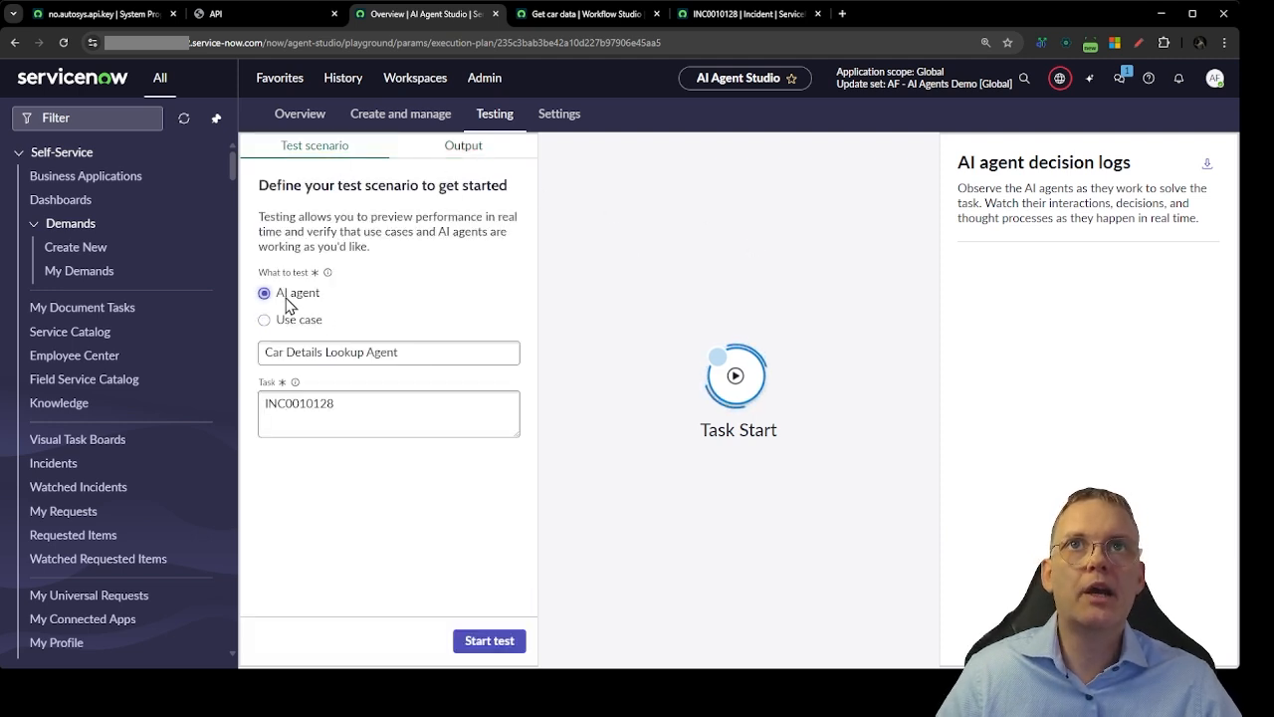
{"action": "left_click", "coordinate": [489, 641]}
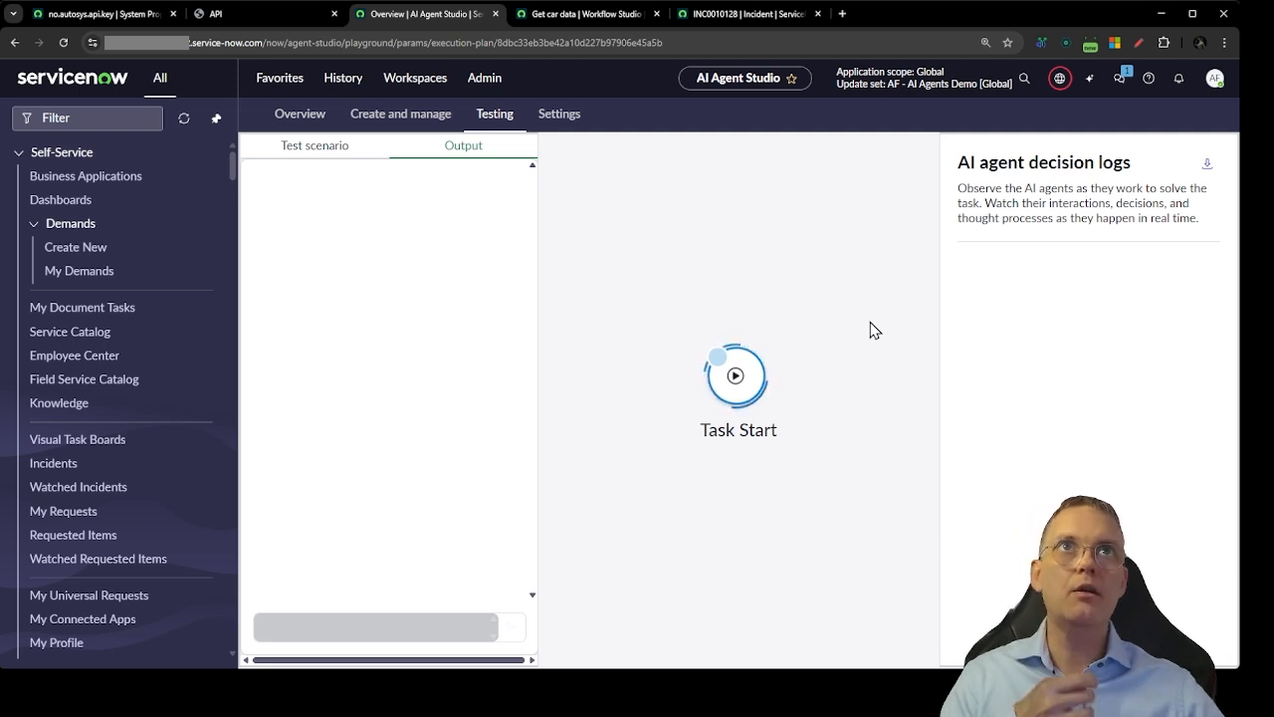
{"action": "key", "text": "F5"}
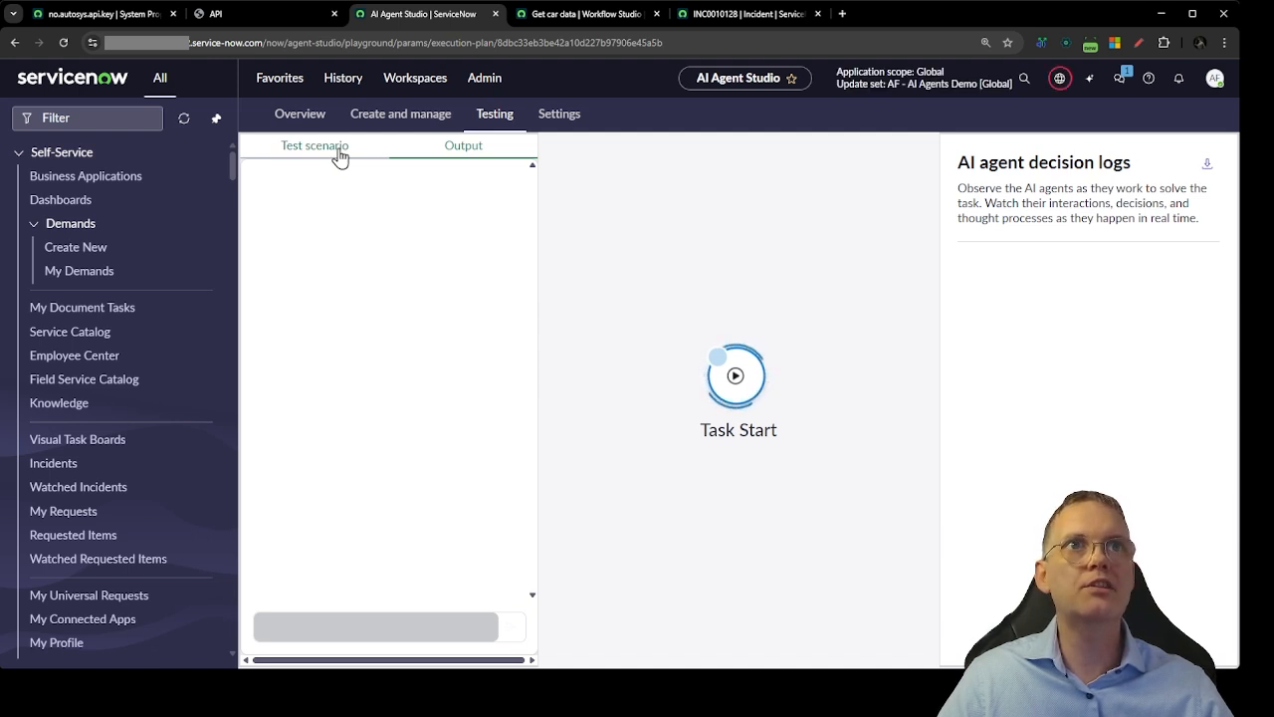
Set up a use case test of Car Details Agent with INC0010128 as the task and start it.
{"action": "left_click", "coordinate": [340, 155]}
{"action": "left_click", "coordinate": [264, 320]}
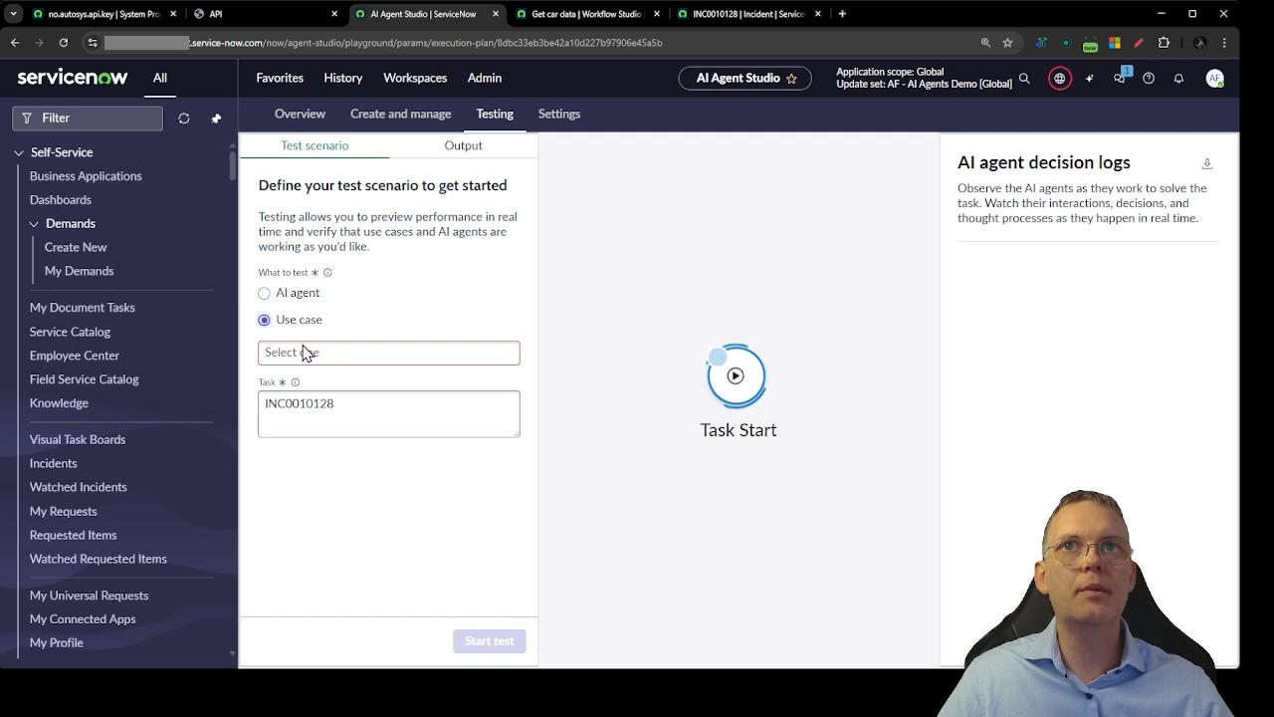
{"action": "left_click", "coordinate": [306, 353]}
{"action": "left_click", "coordinate": [299, 373]}
{"action": "left_click", "coordinate": [373, 416]}
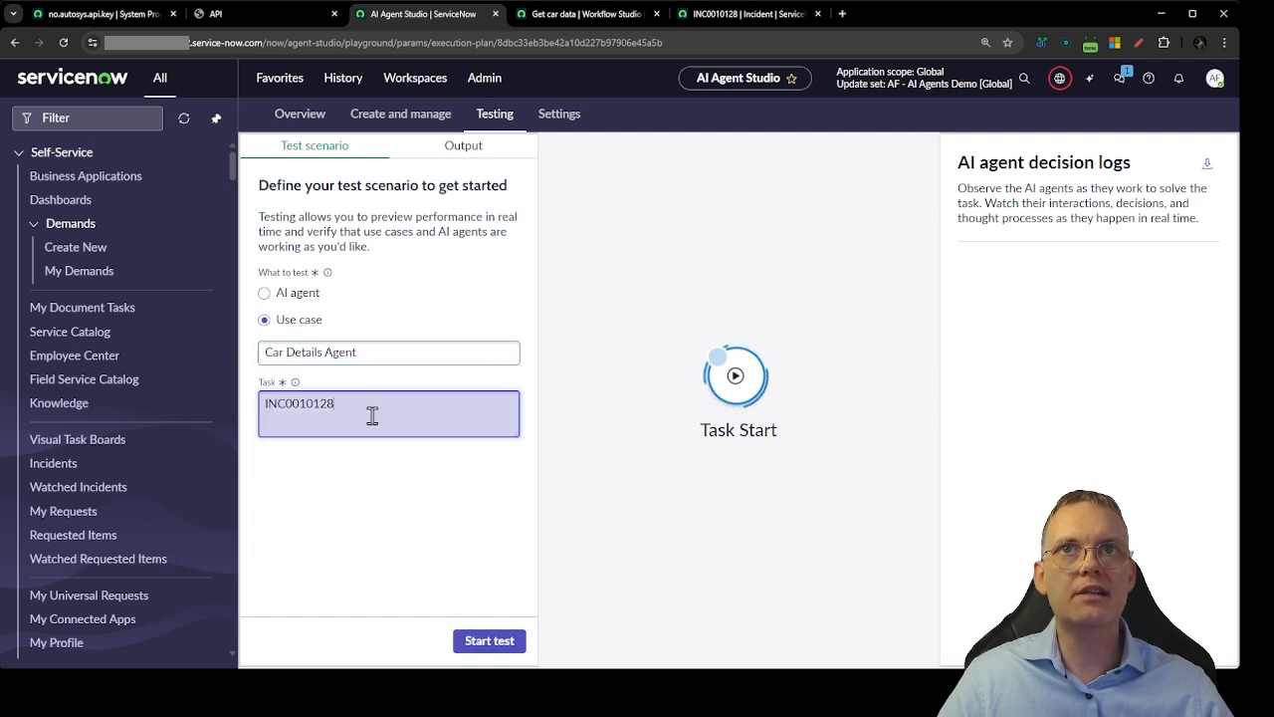
{"action": "left_click_drag", "start_coordinate": [386, 413], "coordinate": [204, 415]}
{"action": "key", "text": "ctrl+v"}
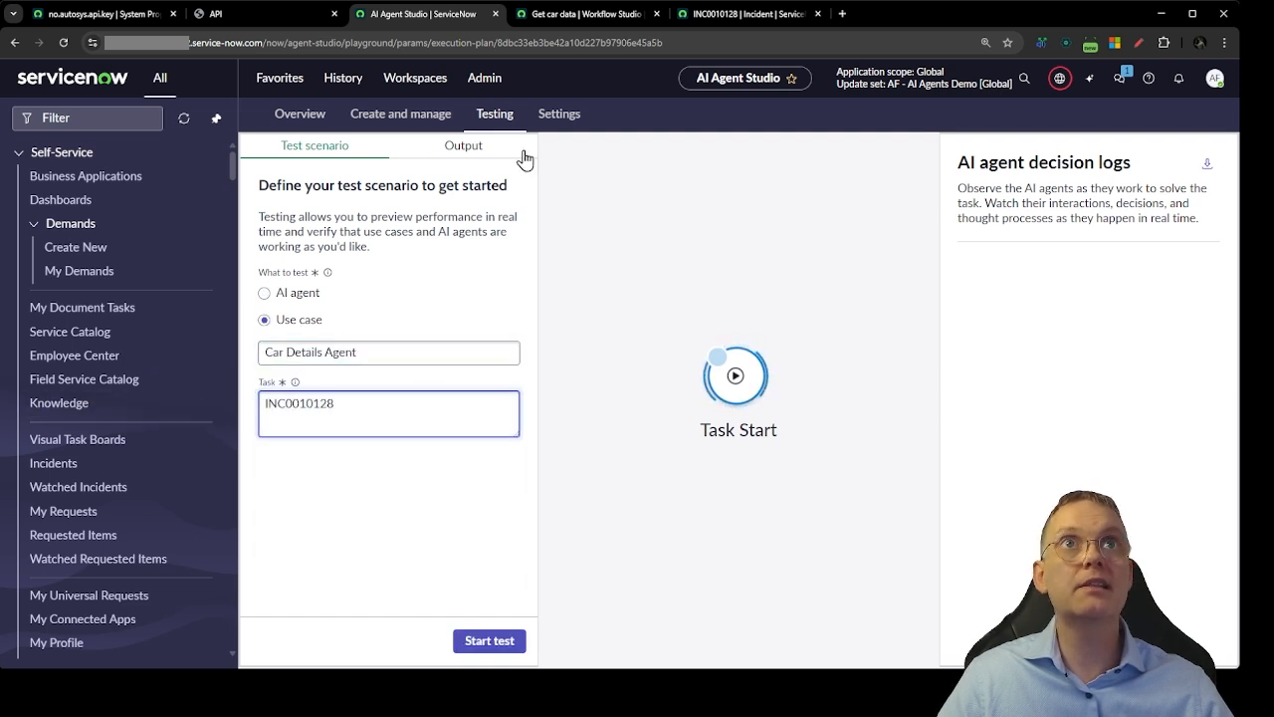
{"action": "left_click", "coordinate": [490, 642]}
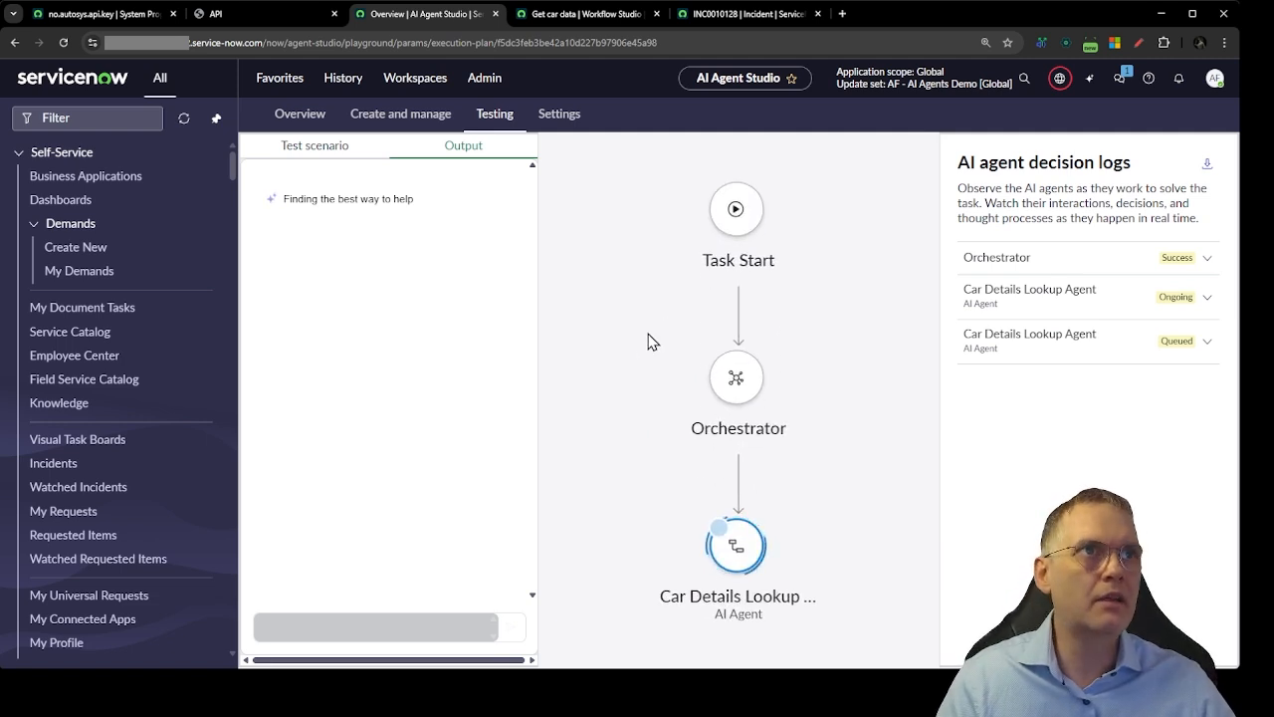
Examine the decision logs for the Orchestrator's task decomposition and the Car Details Lookup Agent's incident retrieval reasoning and tool output.
{"action": "left_click", "coordinate": [1206, 261]}
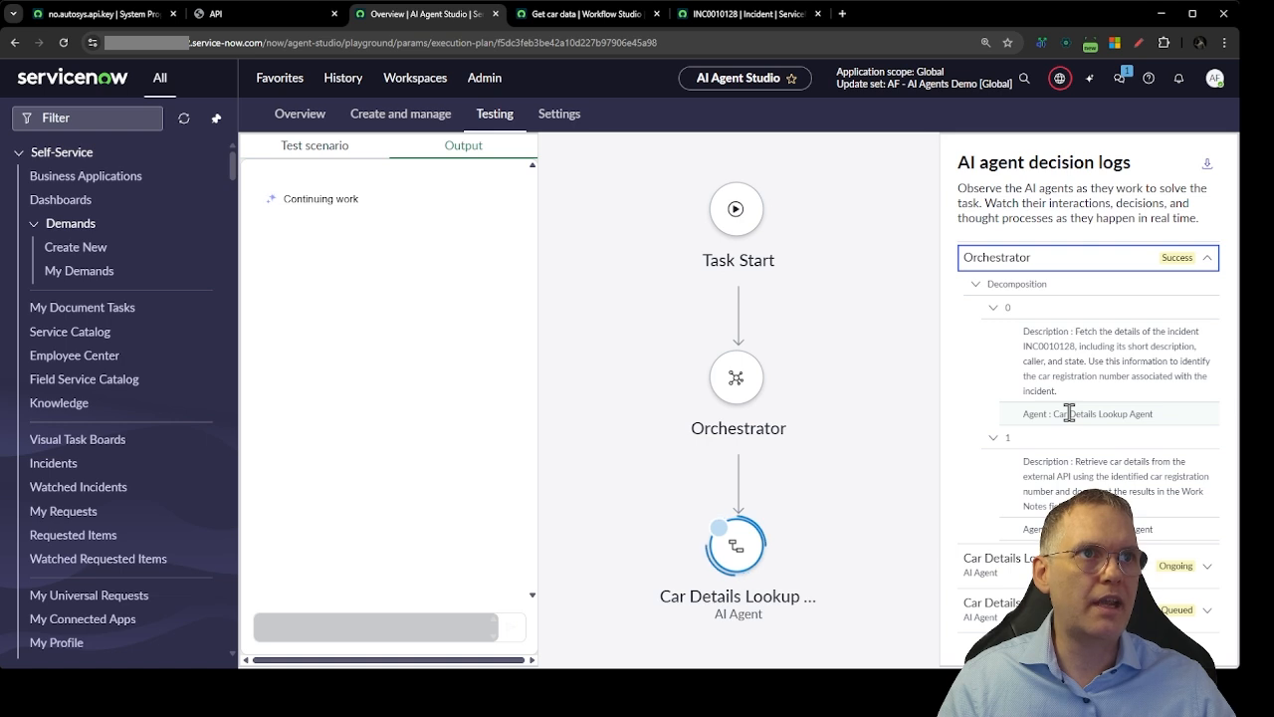
{"action": "left_click", "coordinate": [1208, 259]}
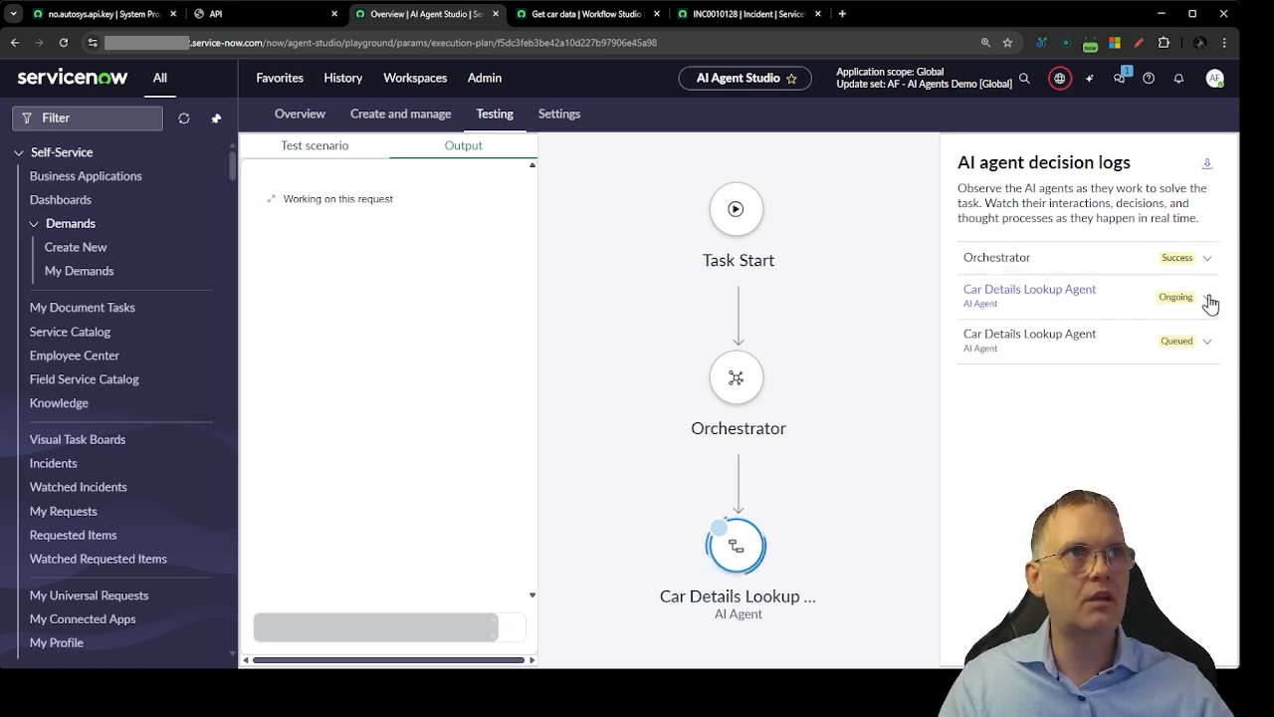
{"action": "left_click", "coordinate": [1207, 303]}
{"action": "scroll", "coordinate": [1173, 378], "scroll_direction": "down", "scroll_amount": 1}
{"action": "scroll", "coordinate": [1175, 383], "scroll_direction": "down", "scroll_amount": 1}
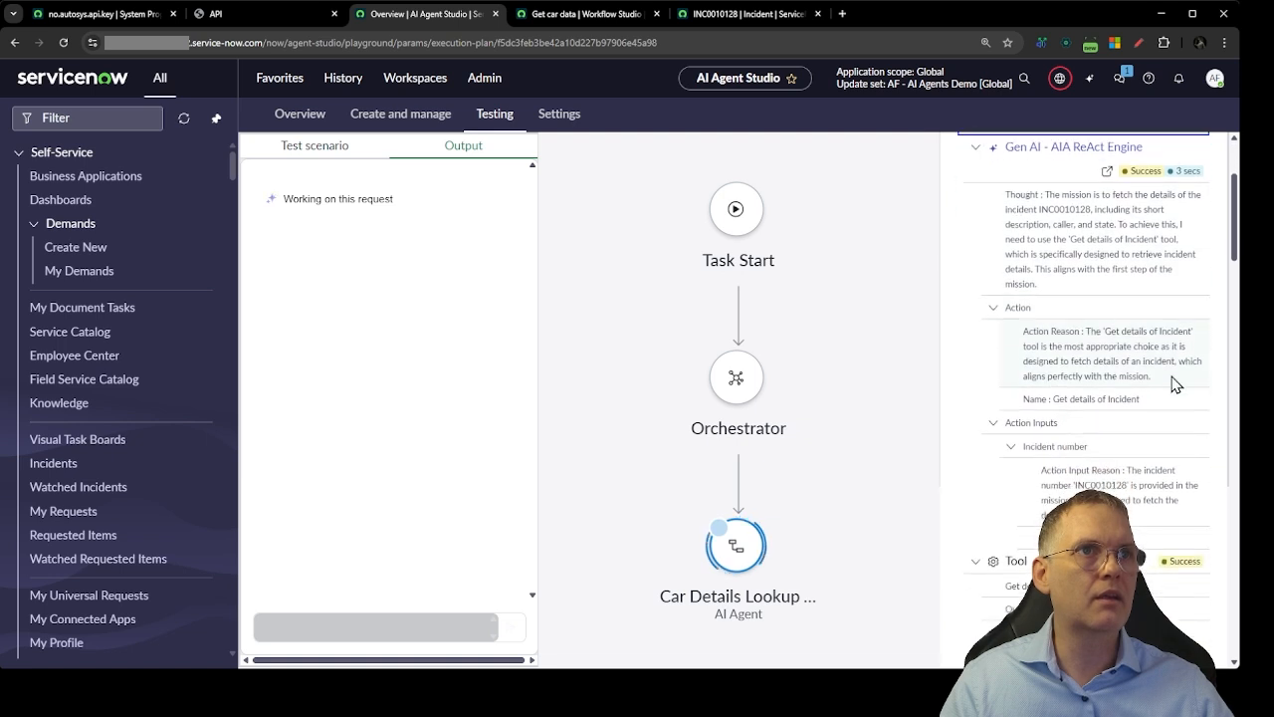
{"action": "scroll", "coordinate": [1176, 377], "scroll_direction": "down", "scroll_amount": 3}
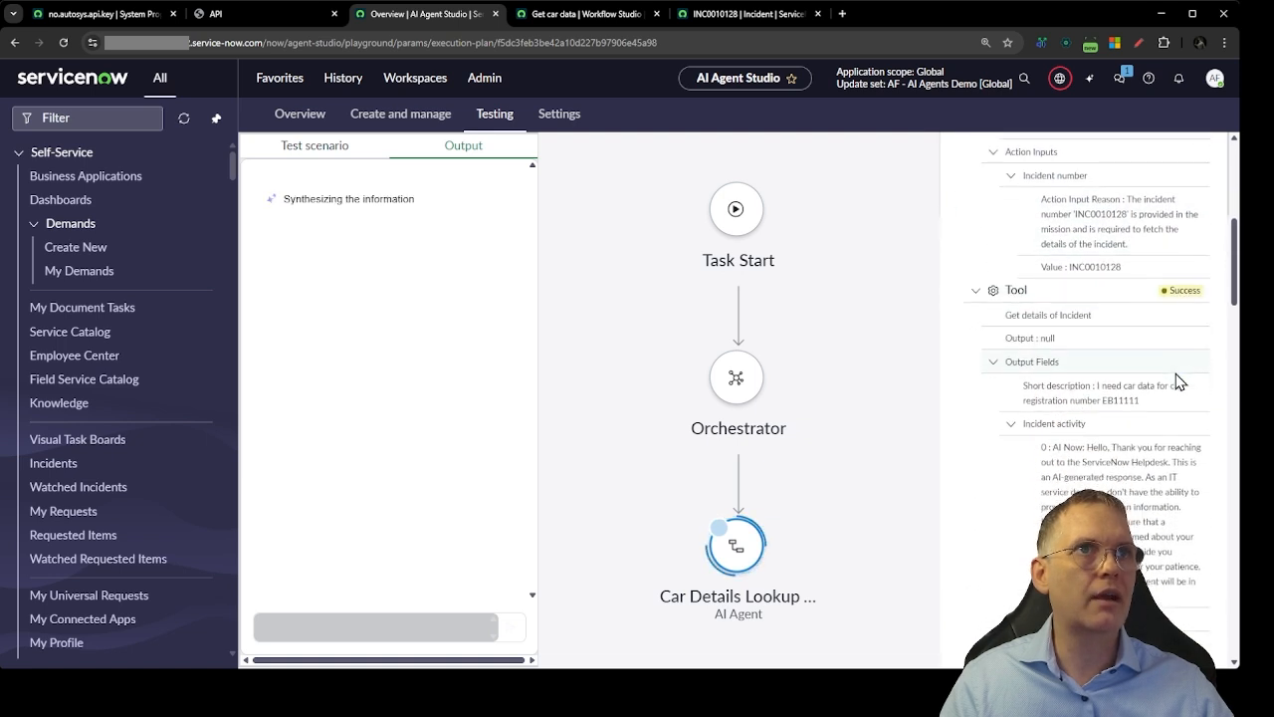
{"action": "left_click_drag", "start_coordinate": [1058, 341], "coordinate": [1042, 340]}
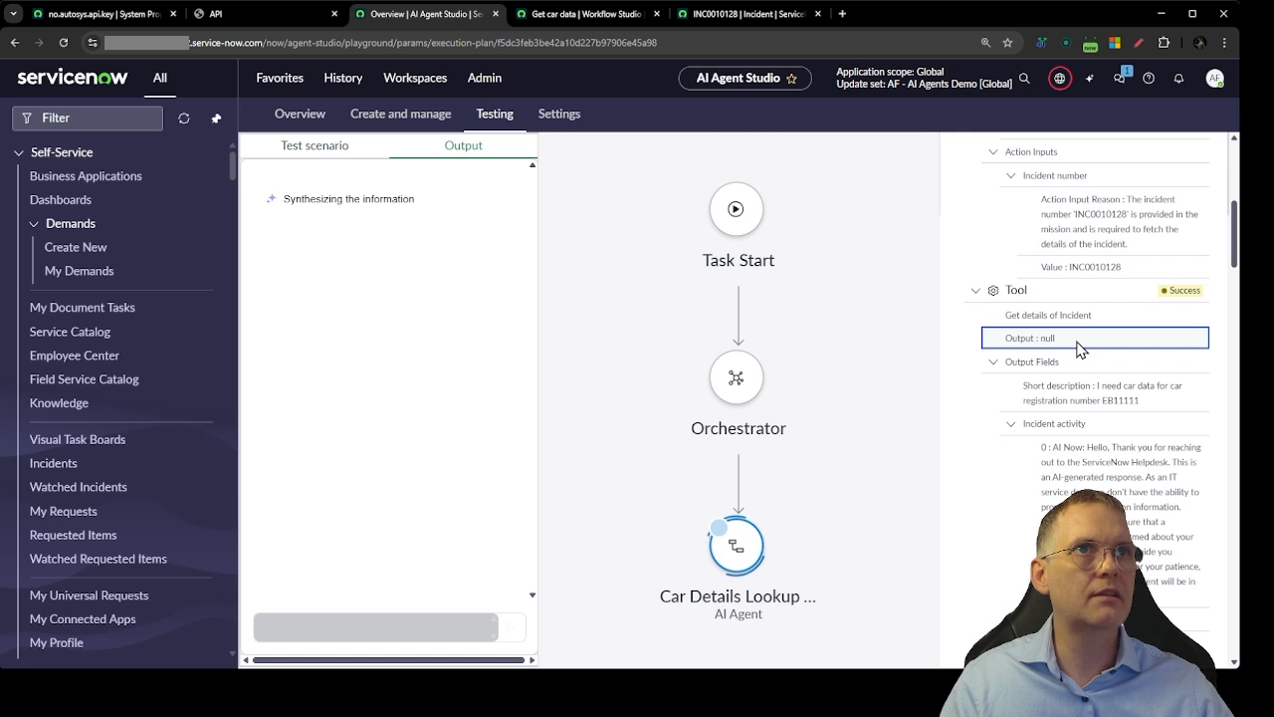
{"action": "scroll", "coordinate": [1120, 341], "scroll_direction": "down", "scroll_amount": 1}
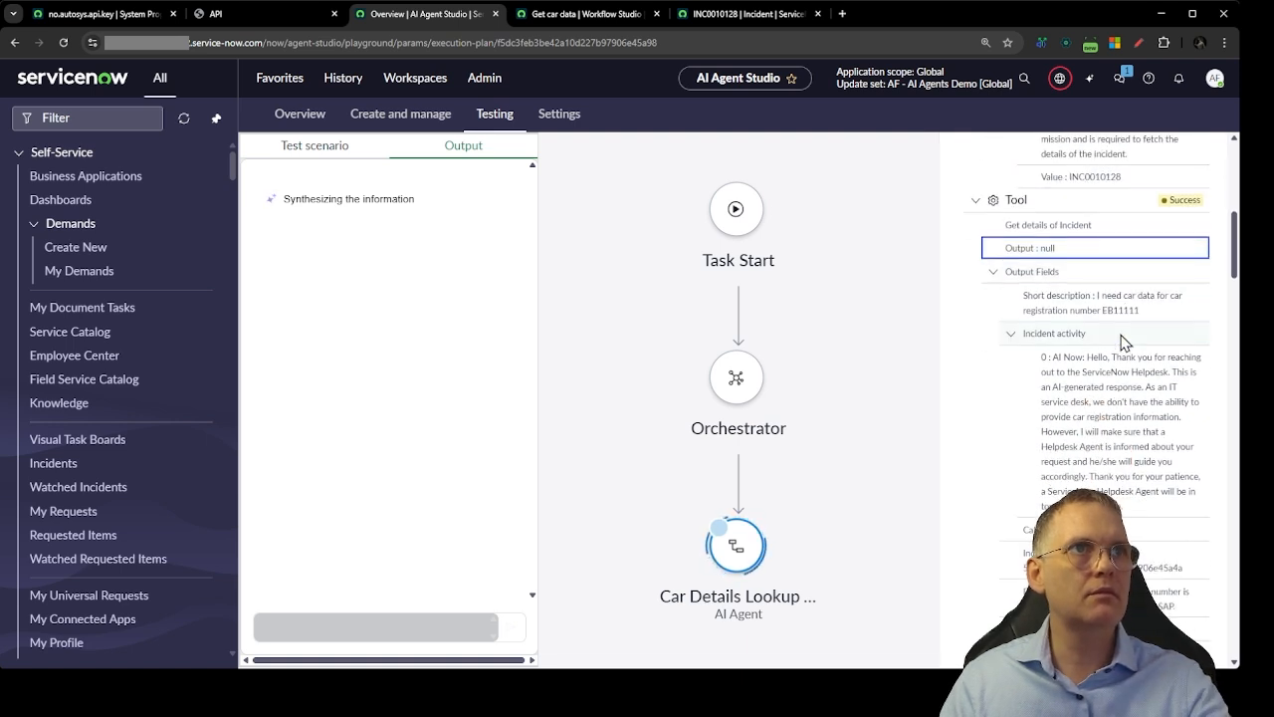
{"action": "scroll", "coordinate": [1130, 333], "scroll_direction": "down", "scroll_amount": 1}
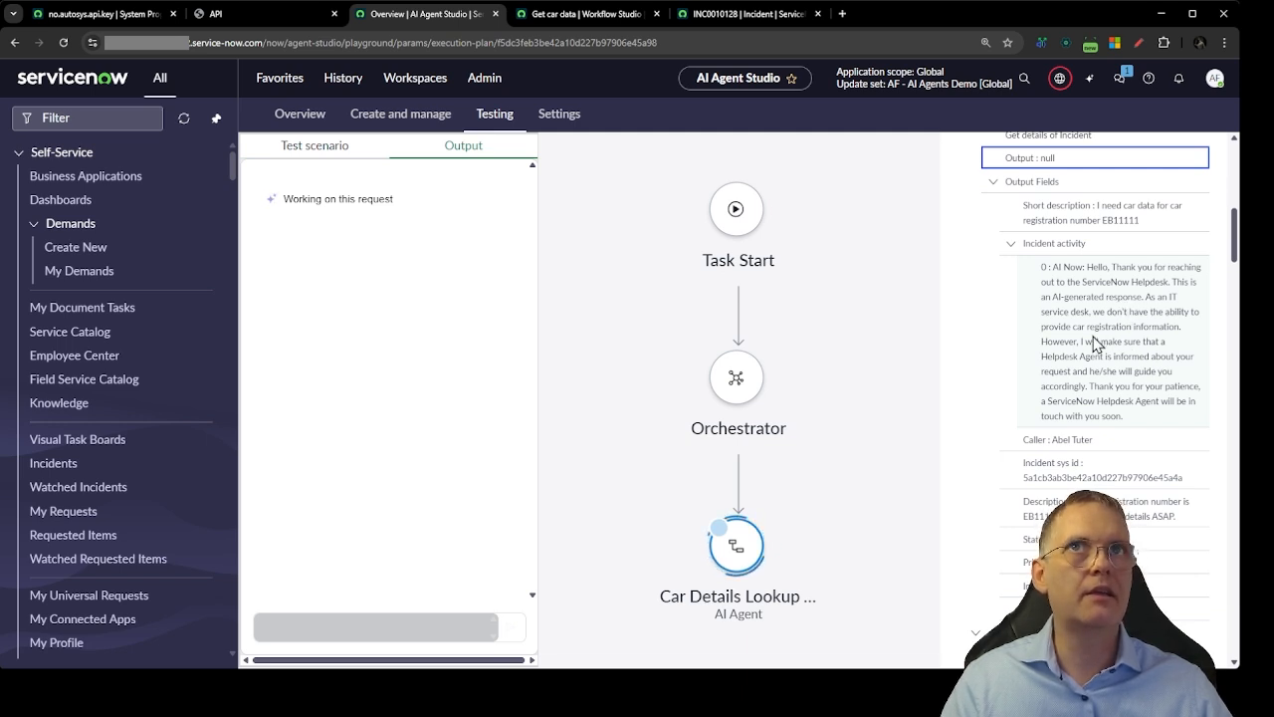
{"action": "scroll", "coordinate": [1122, 342], "scroll_direction": "down", "scroll_amount": 2}
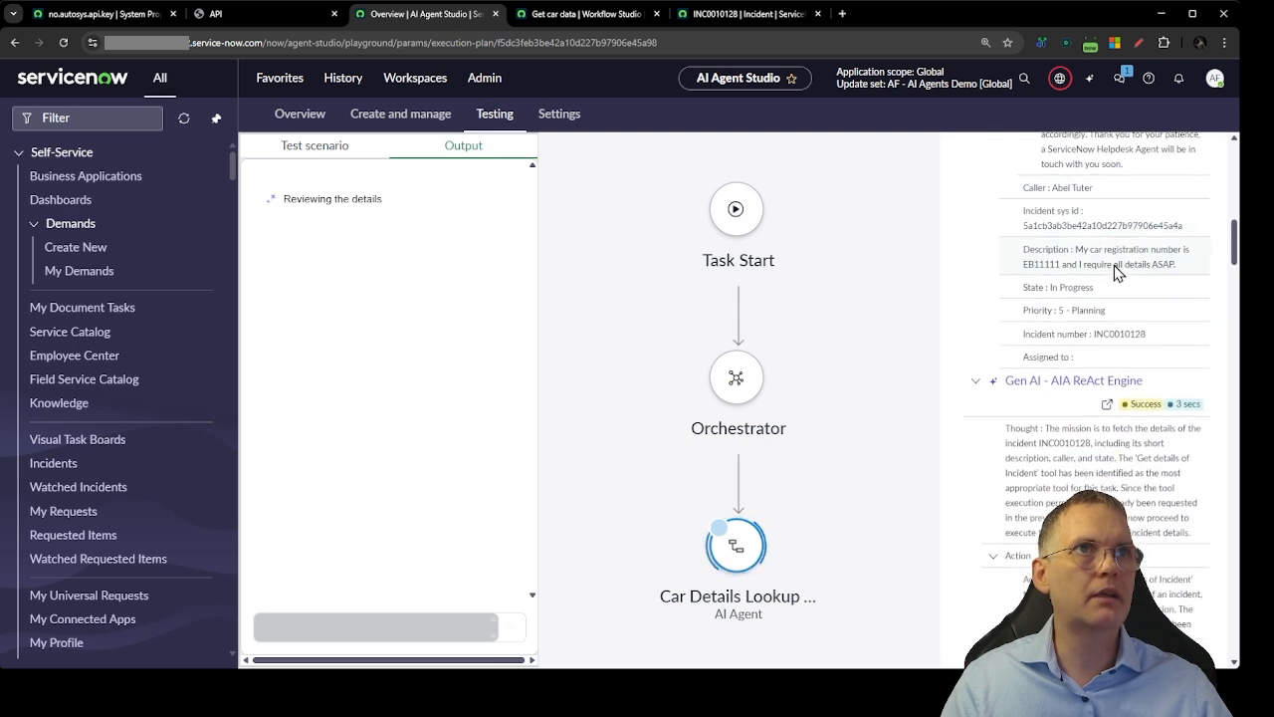
{"action": "scroll", "coordinate": [1114, 265], "scroll_direction": "down", "scroll_amount": 2}
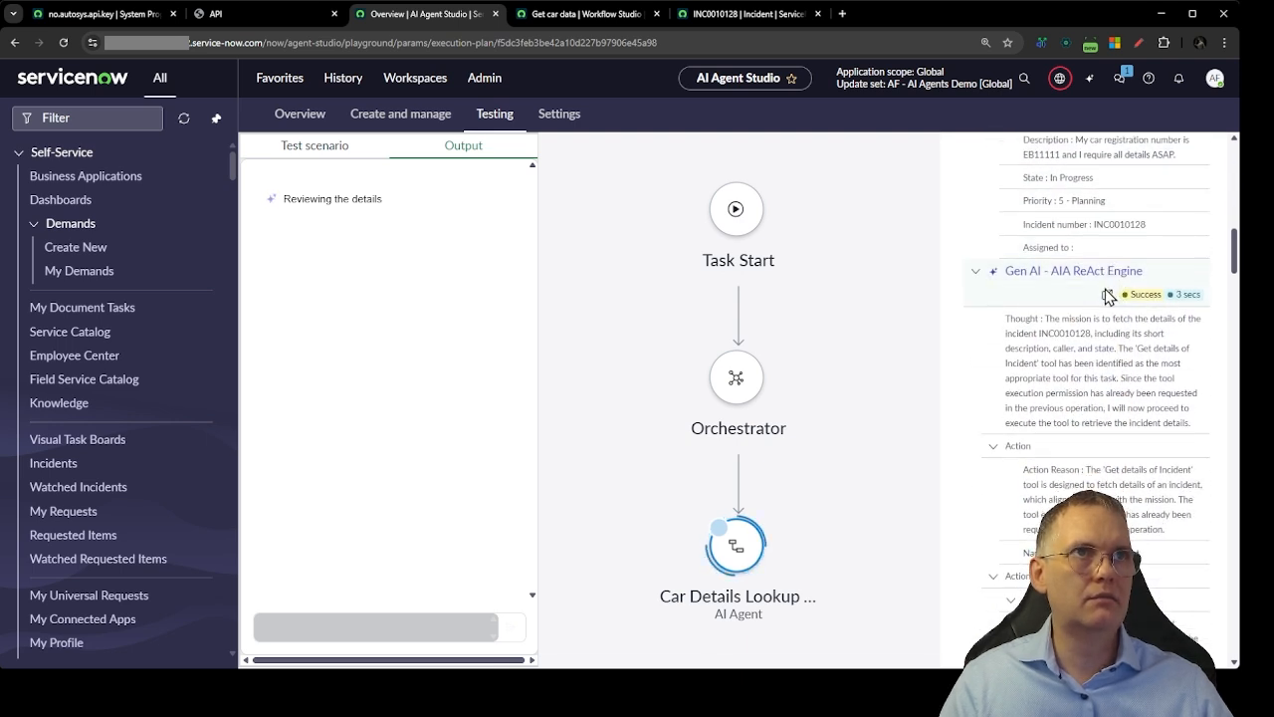
{"action": "scroll", "coordinate": [1103, 299], "scroll_direction": "down", "scroll_amount": 1}
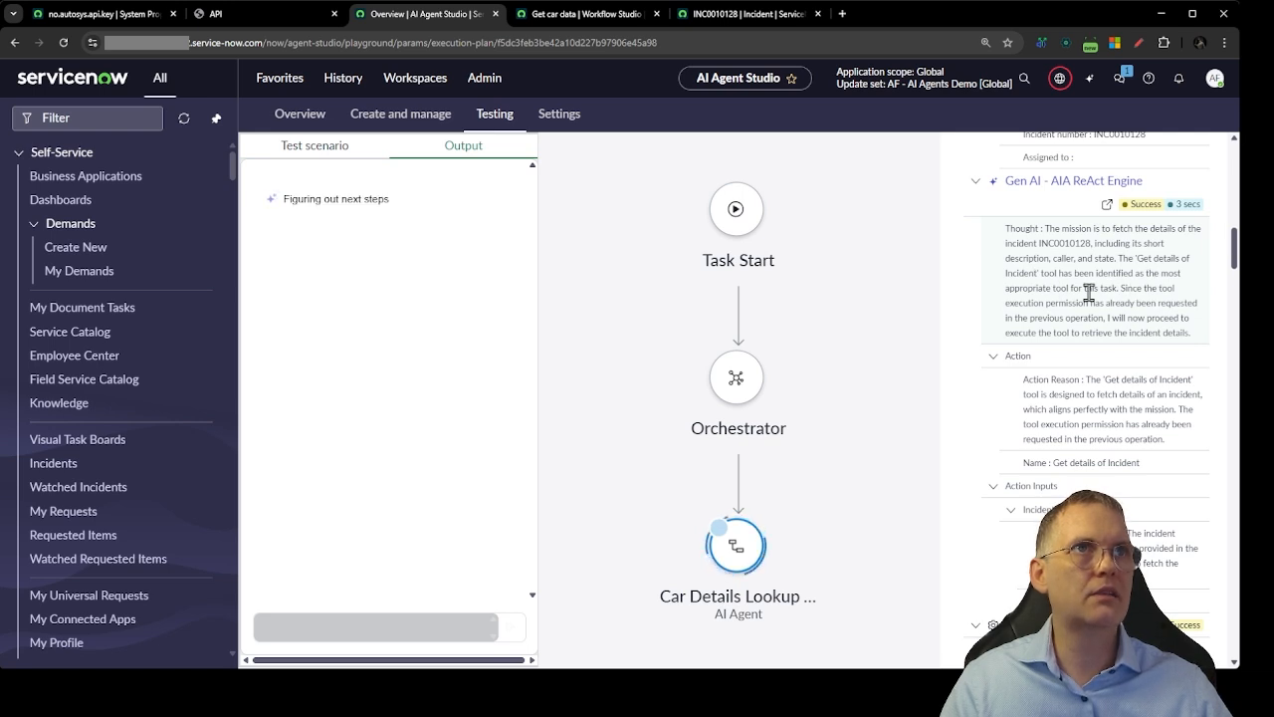
{"action": "scroll", "coordinate": [1089, 292], "scroll_direction": "down", "scroll_amount": 2}
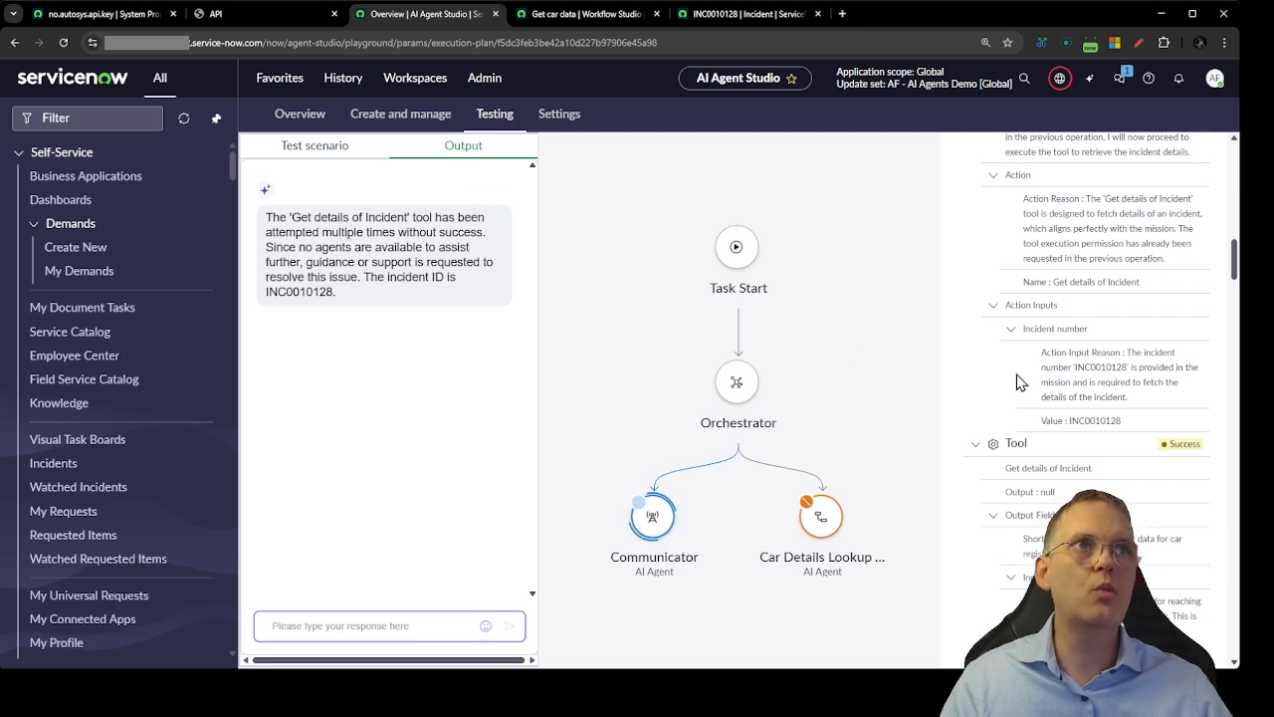
Open the Car Details Lookup Agent's setup and review its description, role and instructions.
{"action": "left_click", "coordinate": [386, 121]}
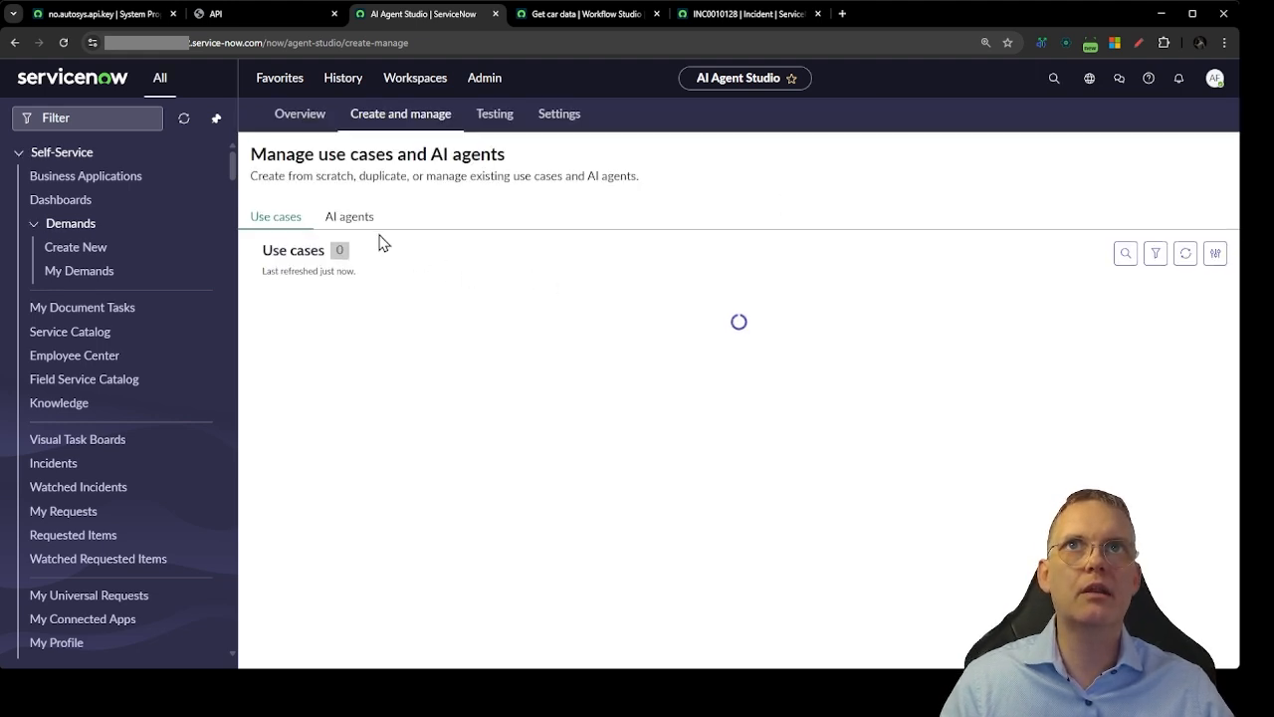
{"action": "left_click", "coordinate": [349, 217]}
{"action": "left_click", "coordinate": [335, 361]}
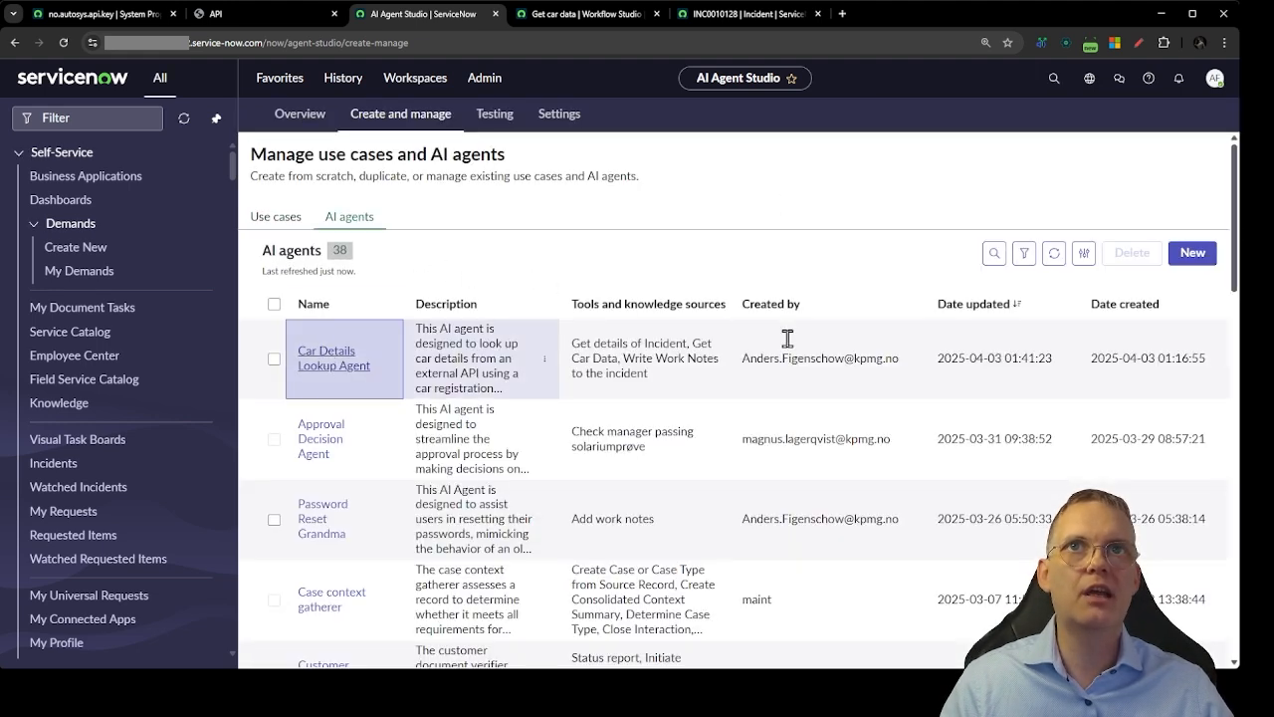
{"action": "scroll", "coordinate": [873, 332], "scroll_direction": "down", "scroll_amount": 1}
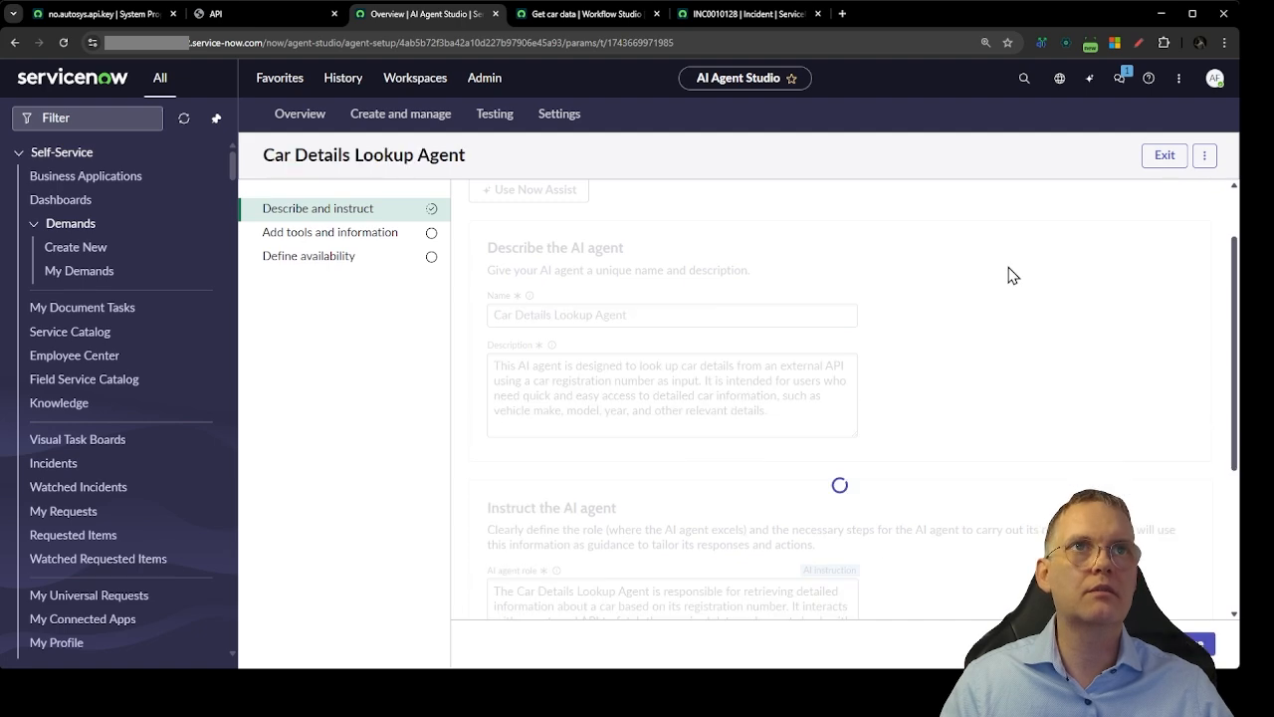
{"action": "scroll", "coordinate": [996, 269], "scroll_direction": "down", "scroll_amount": 1}
{"action": "scroll", "coordinate": [1084, 361], "scroll_direction": "down", "scroll_amount": 2}
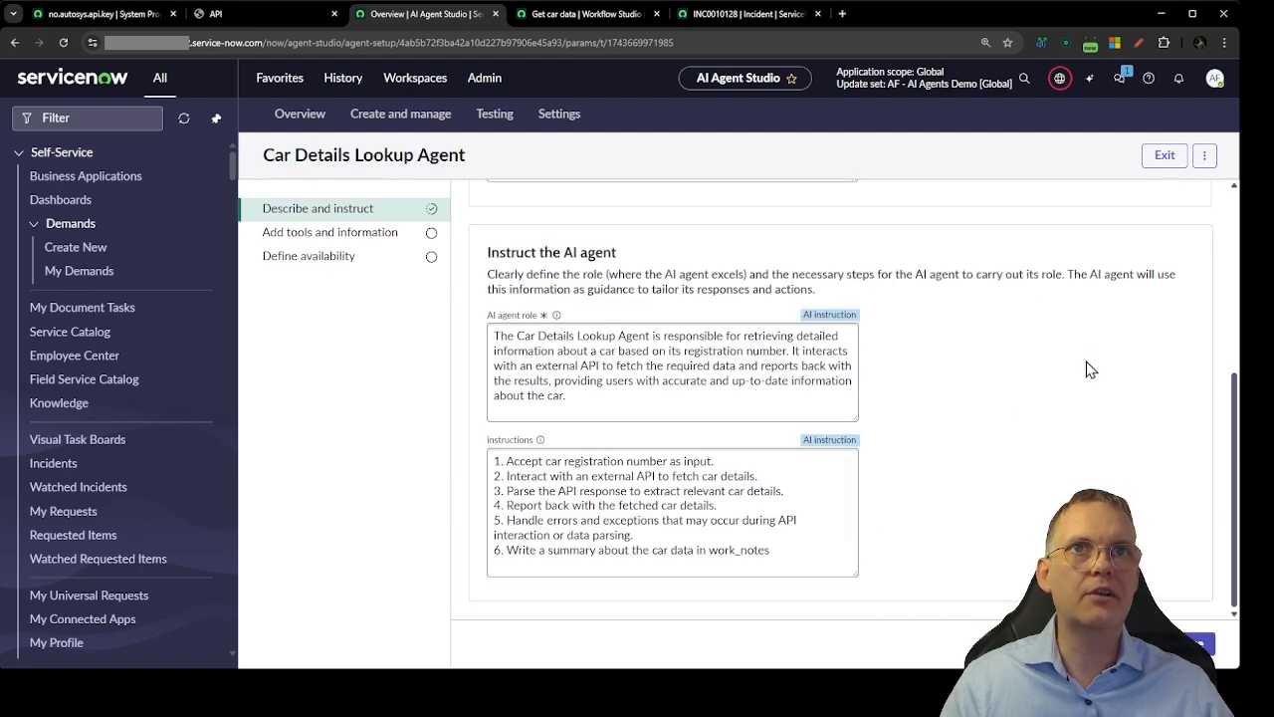
{"action": "scroll", "coordinate": [1090, 368], "scroll_direction": "up", "scroll_amount": 4}
{"action": "scroll", "coordinate": [1089, 369], "scroll_direction": "down", "scroll_amount": 4}
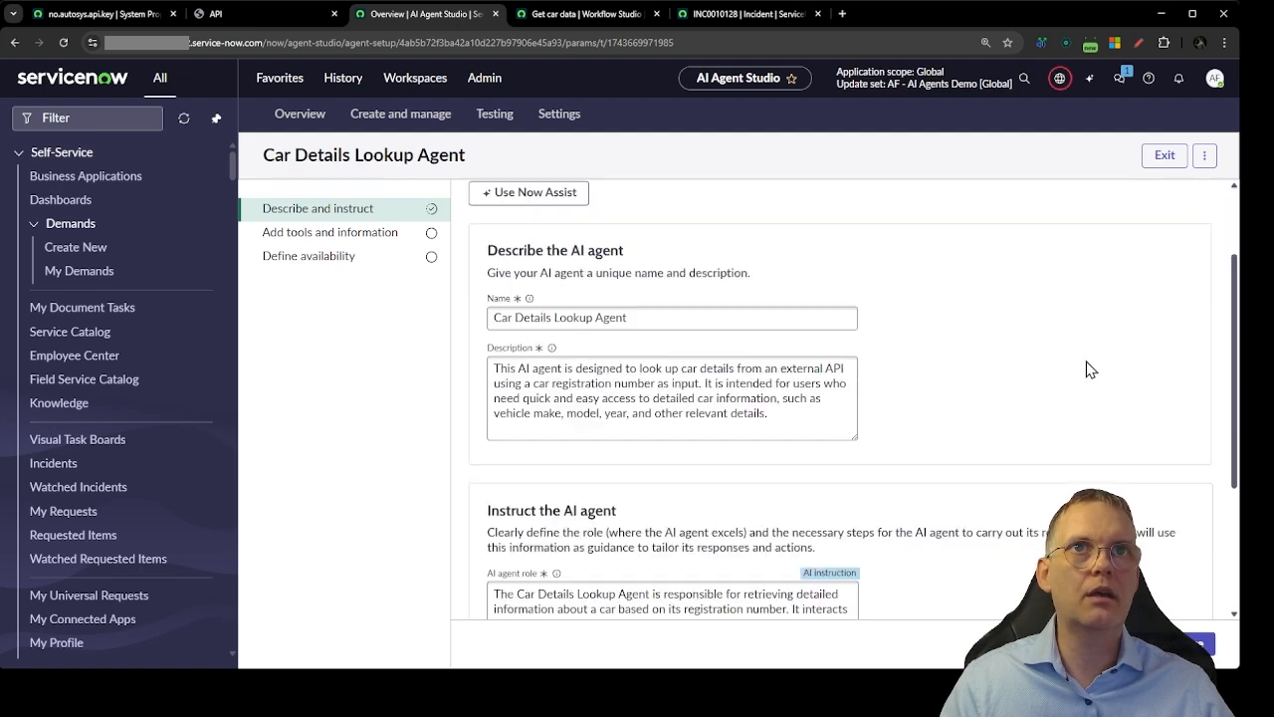
{"action": "scroll", "coordinate": [1089, 368], "scroll_direction": "up", "scroll_amount": 4}
Delete the Get details of Incident flow action from the agent's tools, then save the setup and continue to testing.
{"action": "left_click", "coordinate": [379, 239]}
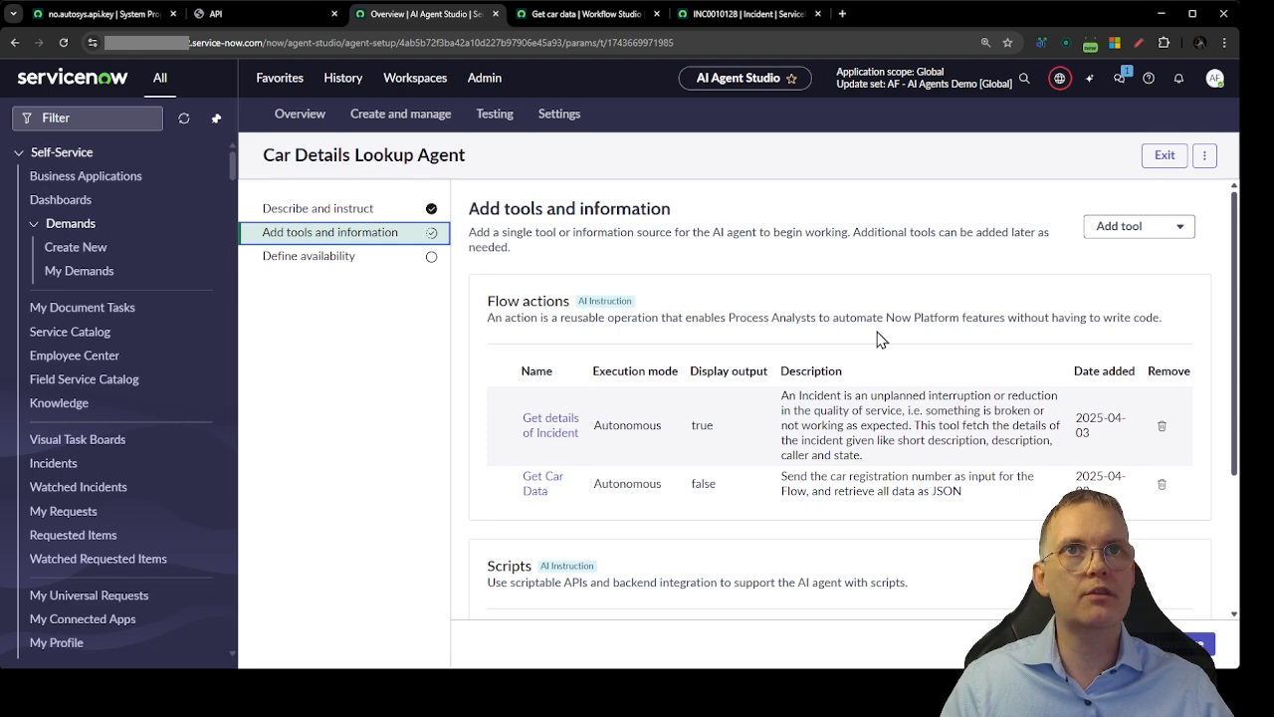
{"action": "left_click", "coordinate": [1162, 430]}
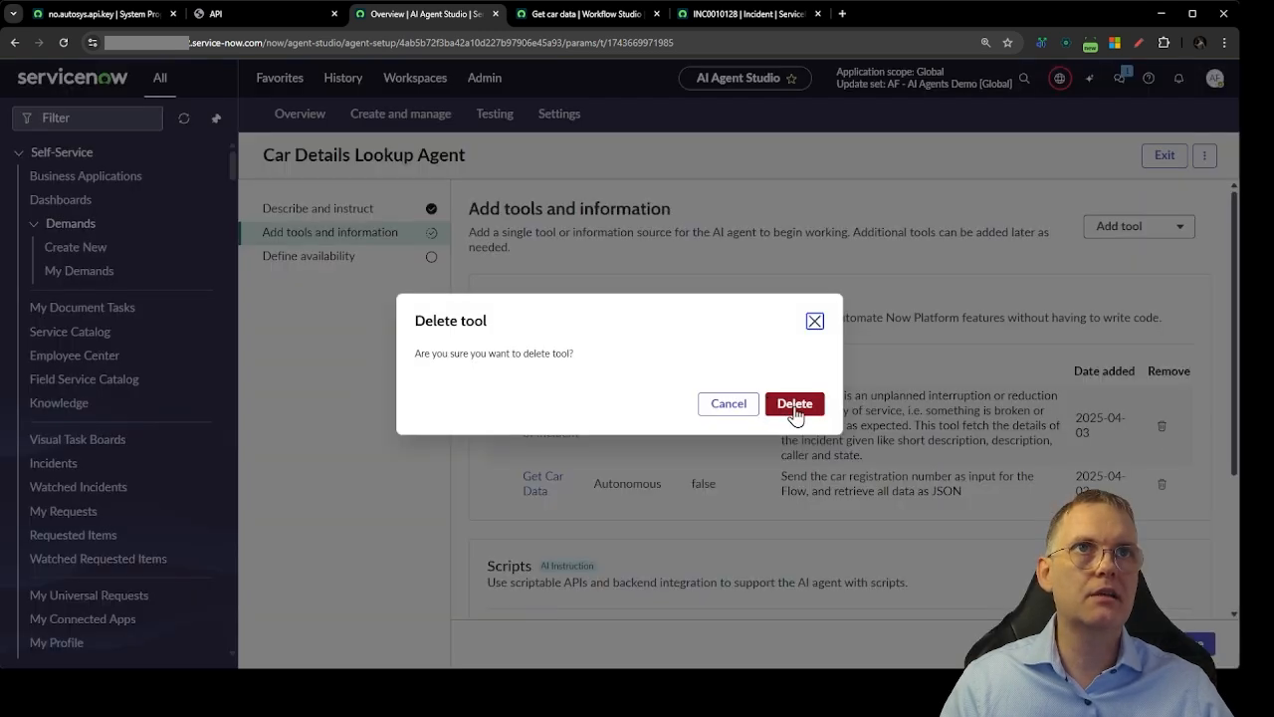
{"action": "left_click", "coordinate": [794, 405]}
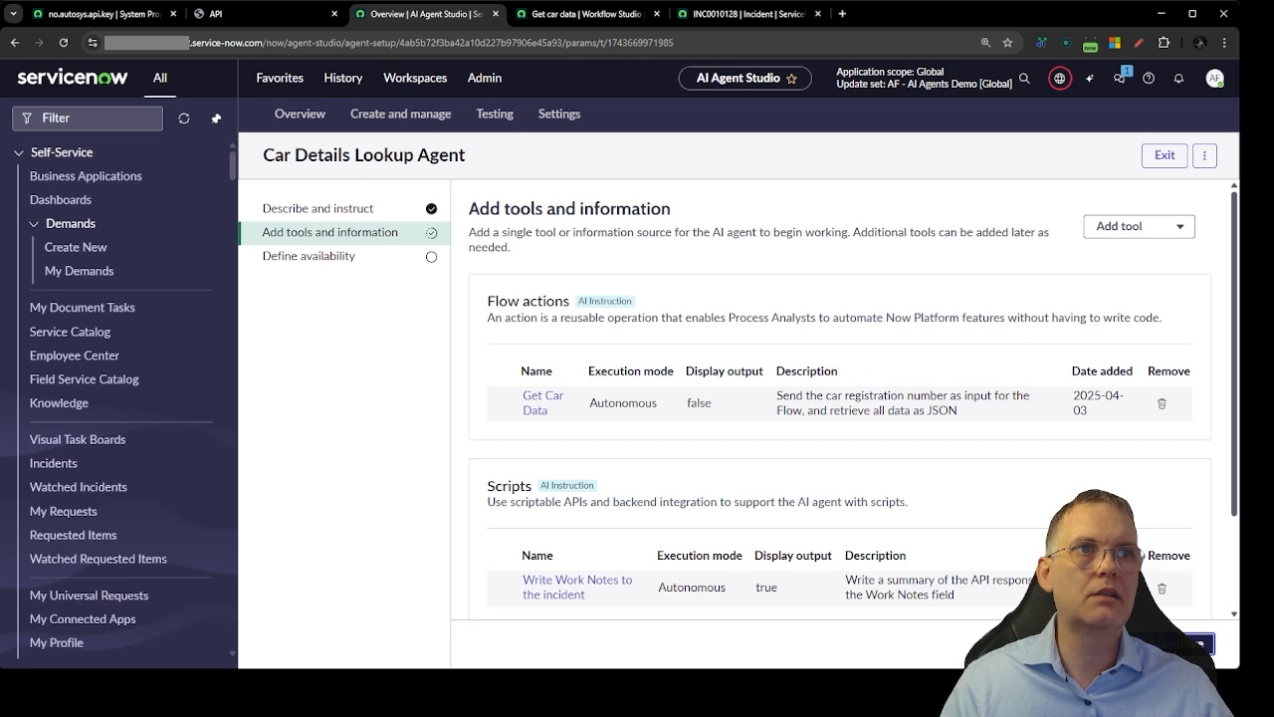
{"action": "left_click", "coordinate": [1192, 643]}
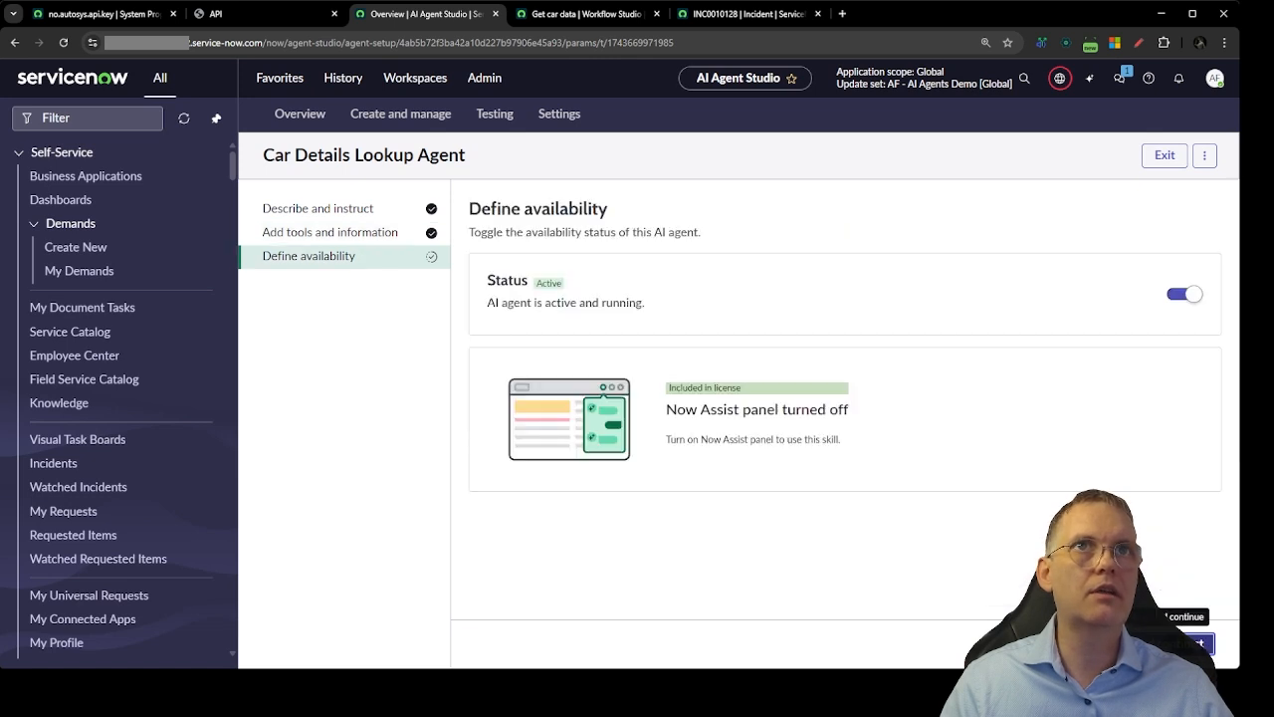
{"action": "left_click", "coordinate": [1192, 644]}
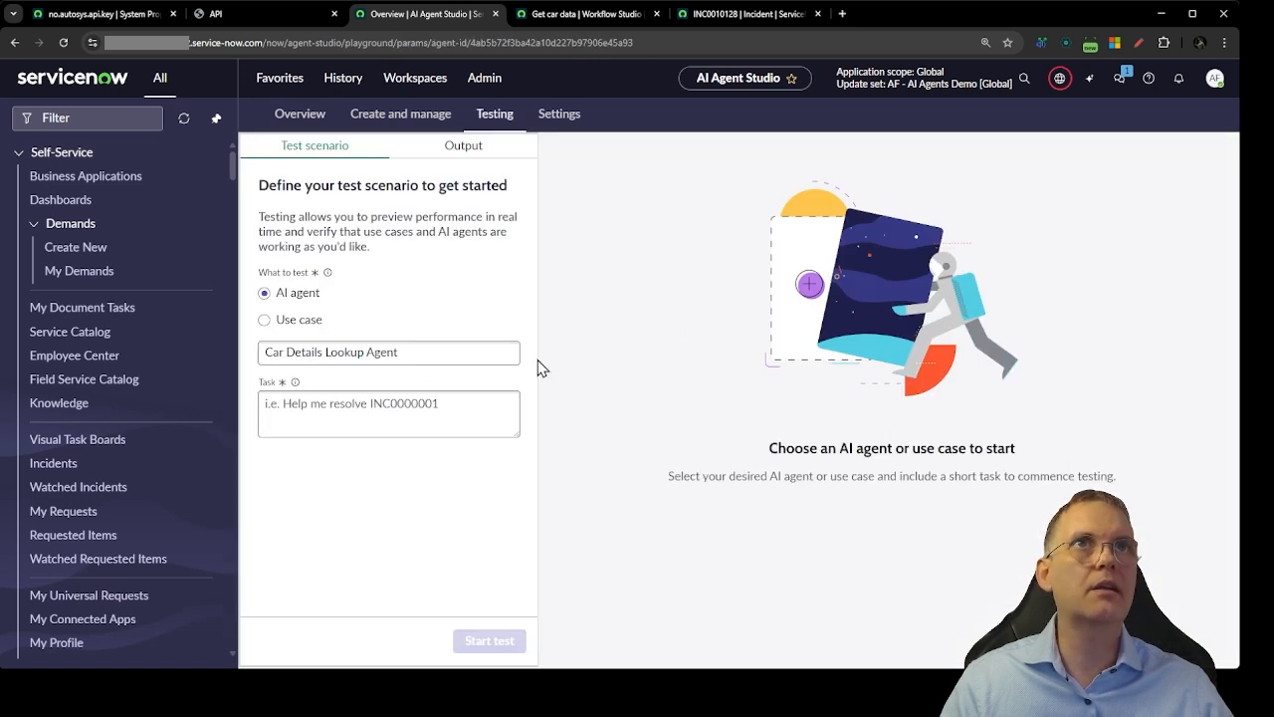
Test the Car Details Lookup Agent with INC0010128 as the task and reply with the incident's car registration number.
{"action": "left_click", "coordinate": [392, 404]}
{"action": "type", "text": "INC0010128"}
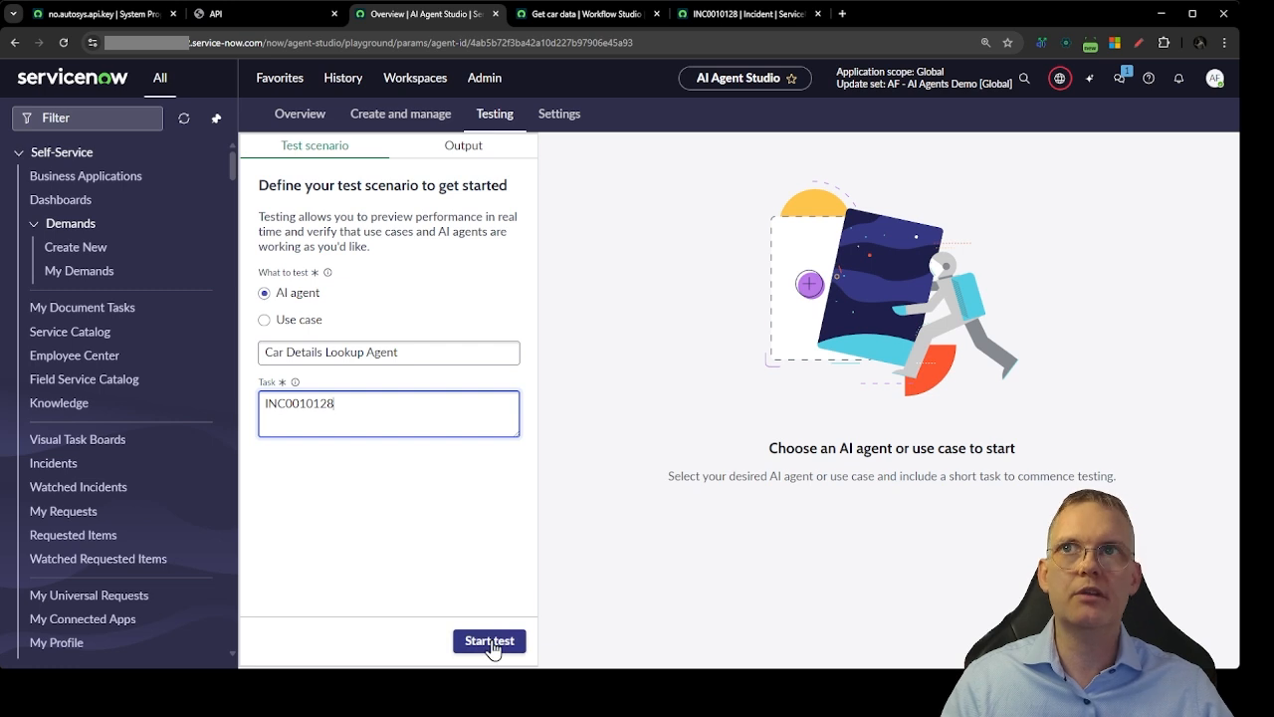
{"action": "left_click", "coordinate": [492, 640]}
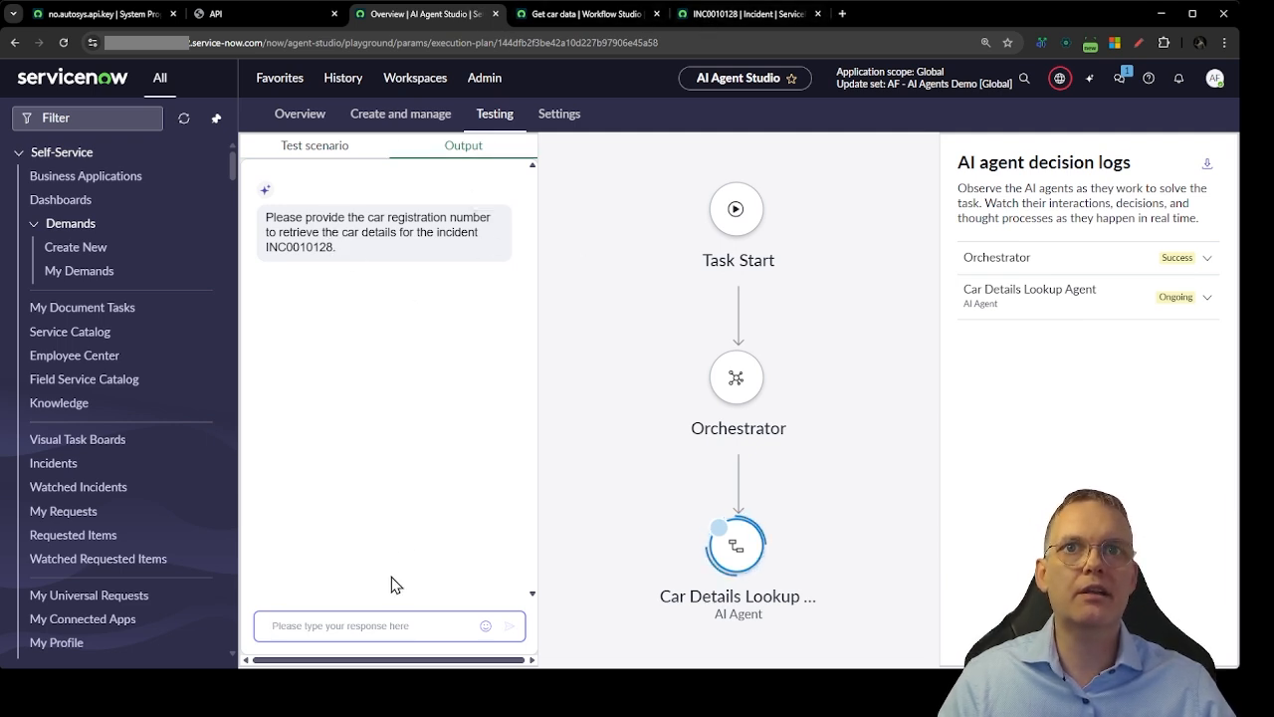
{"action": "left_click", "coordinate": [435, 623]}
{"action": "type", "text": "EB11111"}
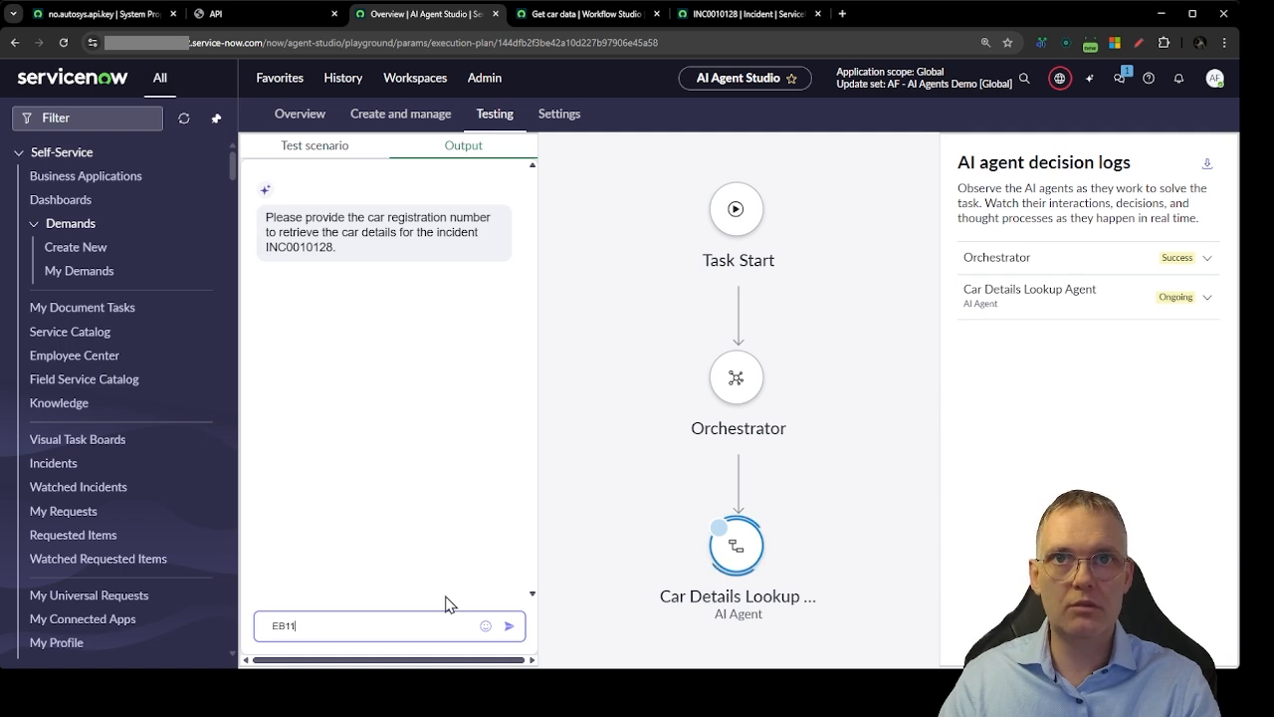
{"action": "left_click", "coordinate": [511, 627]}
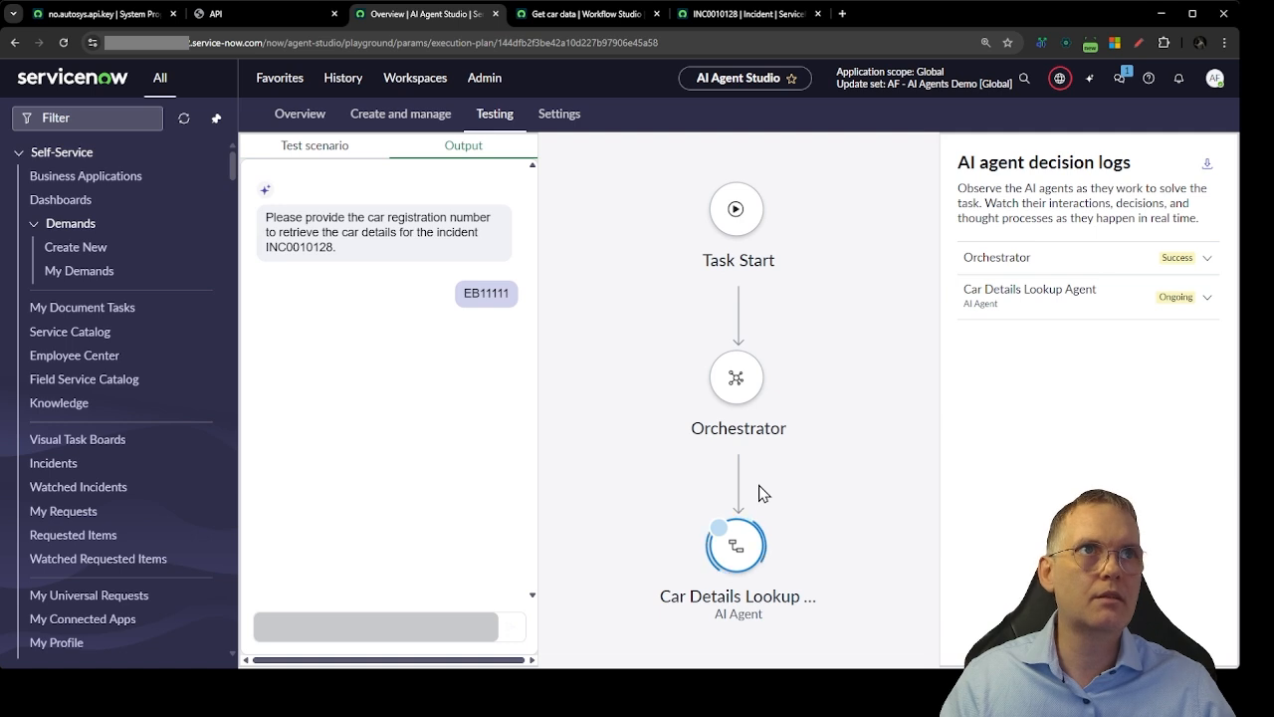
Examine the lookup agent's decision log, including its input request and the Get Car Data tool's summary and JSON output fields.
{"action": "left_click", "coordinate": [1207, 297]}
{"action": "scroll", "coordinate": [1132, 402], "scroll_direction": "down", "scroll_amount": 5}
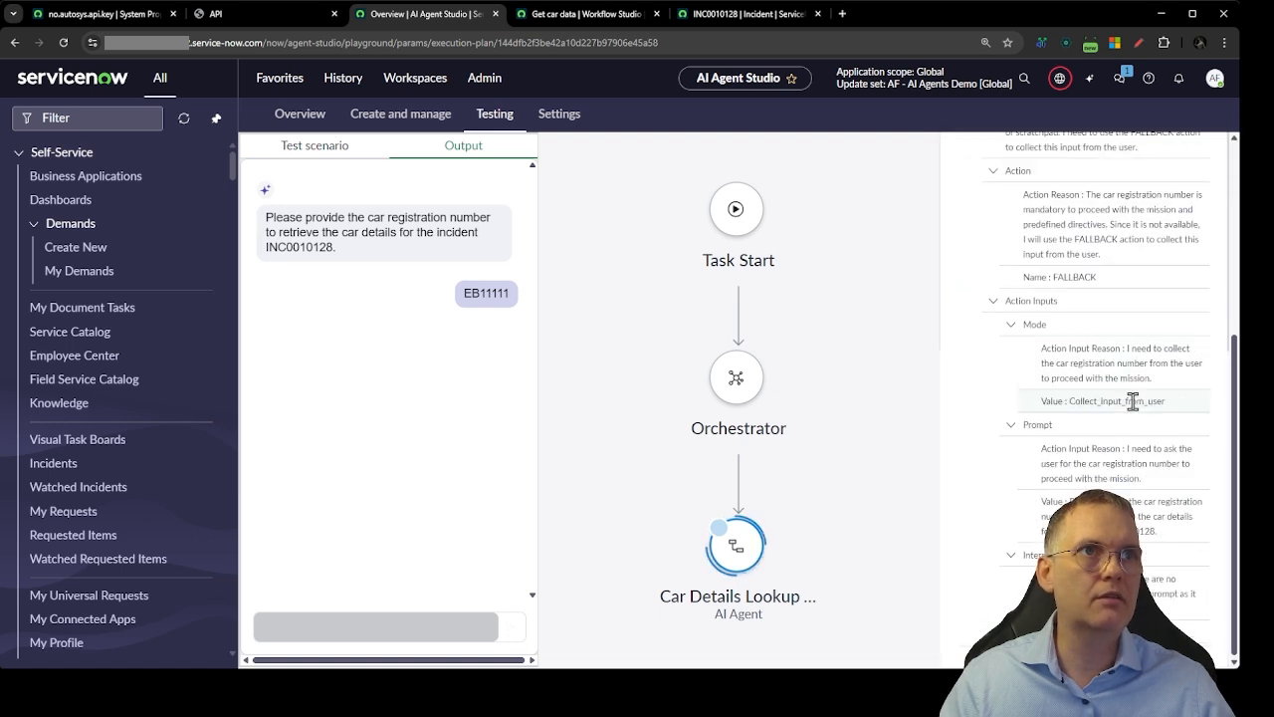
{"action": "scroll", "coordinate": [1200, 515], "scroll_direction": "down", "scroll_amount": 3}
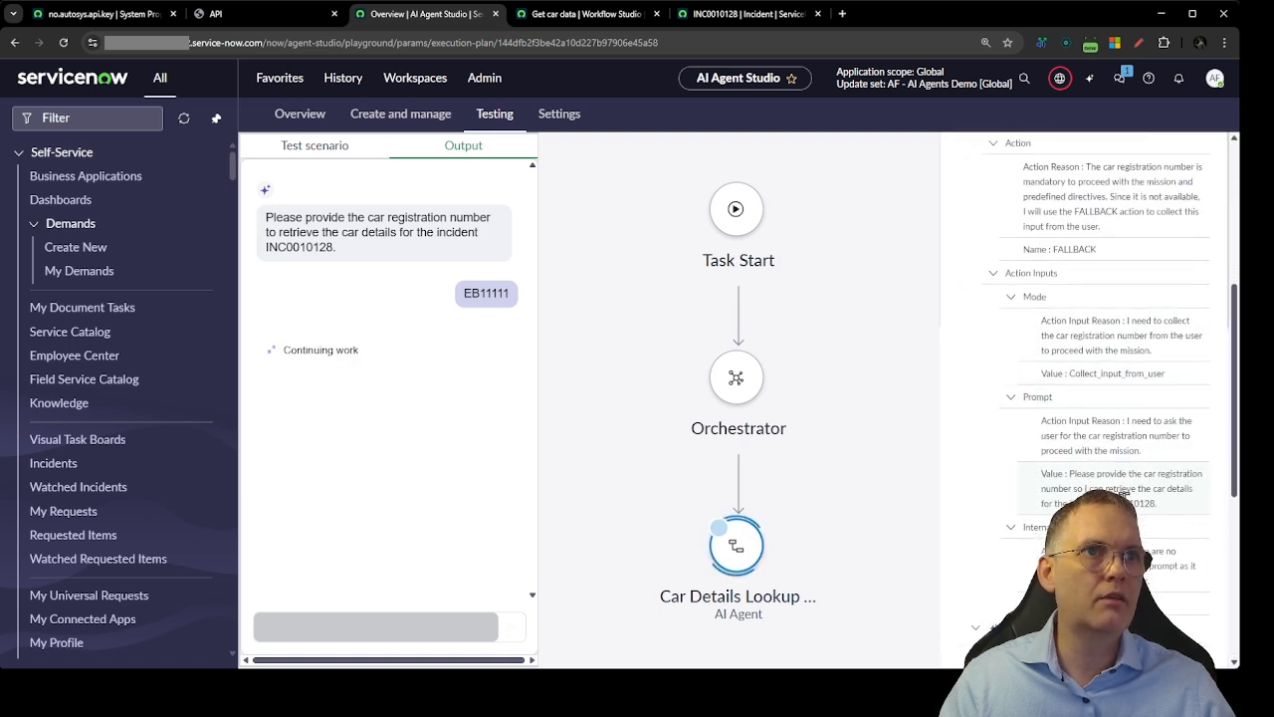
{"action": "scroll", "coordinate": [1145, 343], "scroll_direction": "down", "scroll_amount": 4}
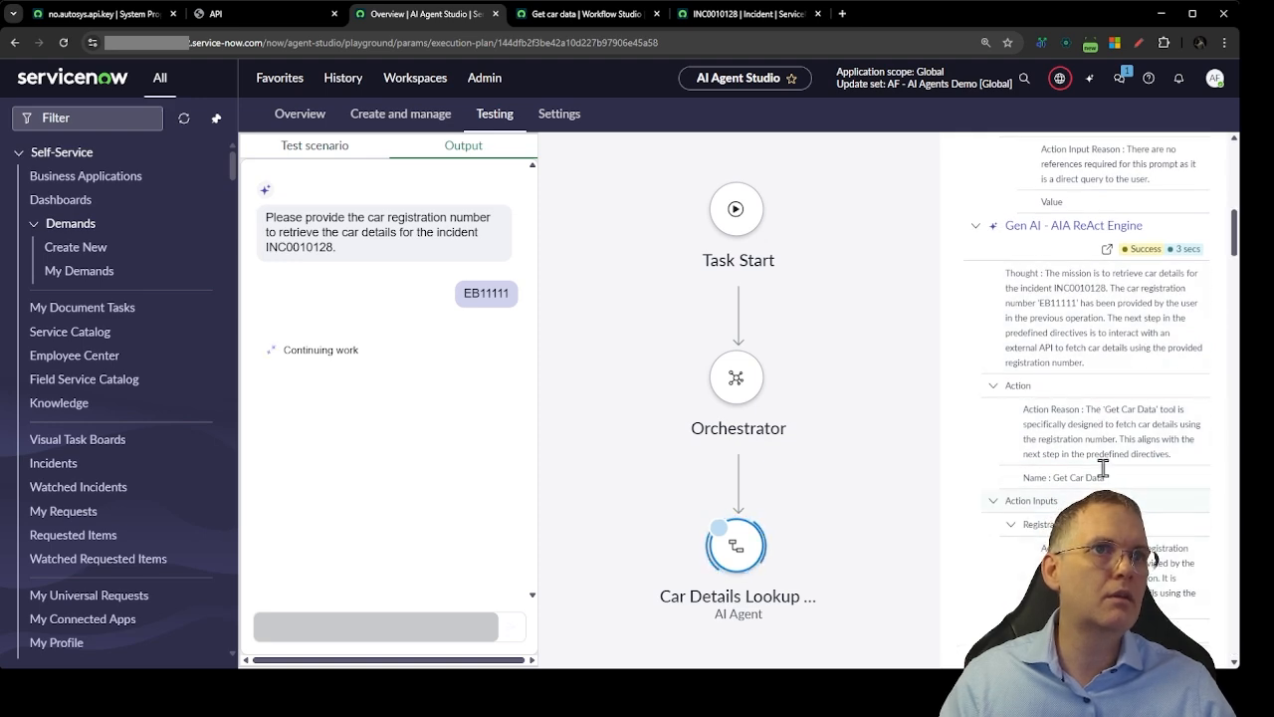
{"action": "scroll", "coordinate": [1107, 418], "scroll_direction": "down", "scroll_amount": 5}
{"action": "scroll", "coordinate": [1123, 327], "scroll_direction": "down", "scroll_amount": 1}
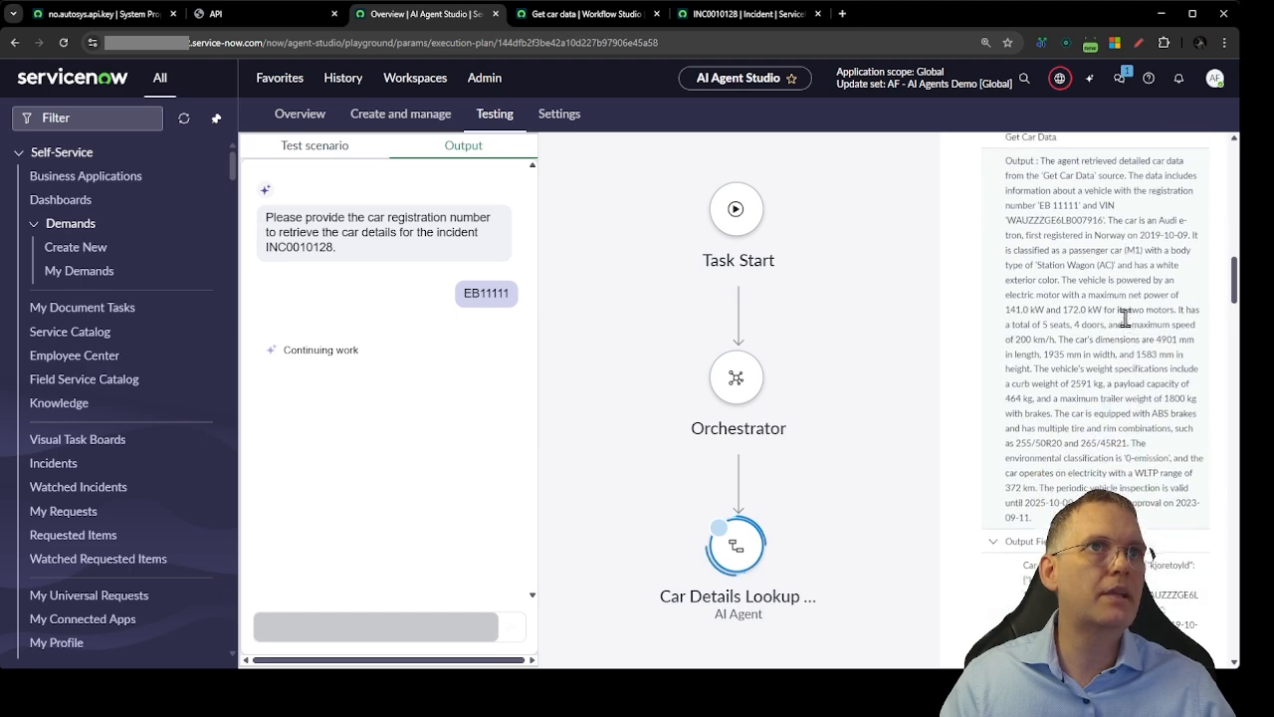
{"action": "left_click_drag", "start_coordinate": [1063, 249], "coordinate": [1134, 392]}
{"action": "left_click", "coordinate": [1125, 366]}
{"action": "scroll", "coordinate": [1108, 354], "scroll_direction": "down", "scroll_amount": 4}
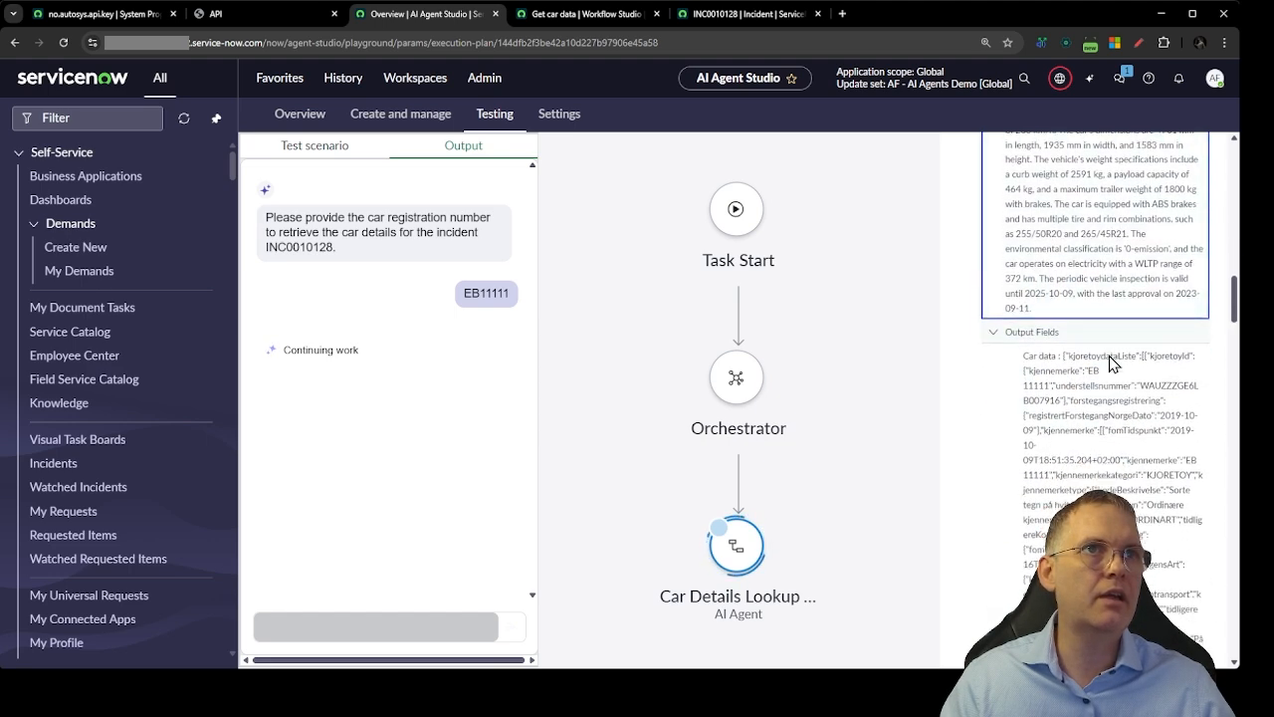
{"action": "left_click_drag", "start_coordinate": [1053, 212], "coordinate": [1135, 448]}
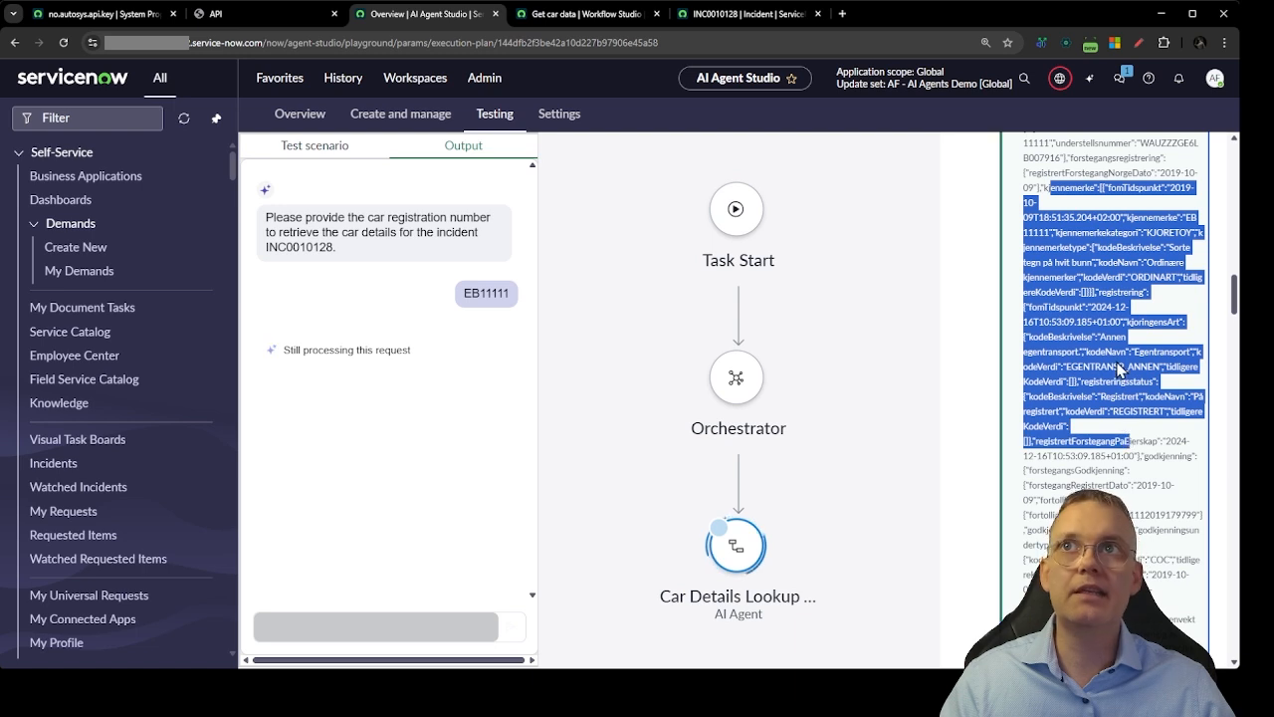
Look through the rest of the Get Car Data tool's JSON output in the lookup agent's decision log.
{"action": "left_click", "coordinate": [1112, 321]}
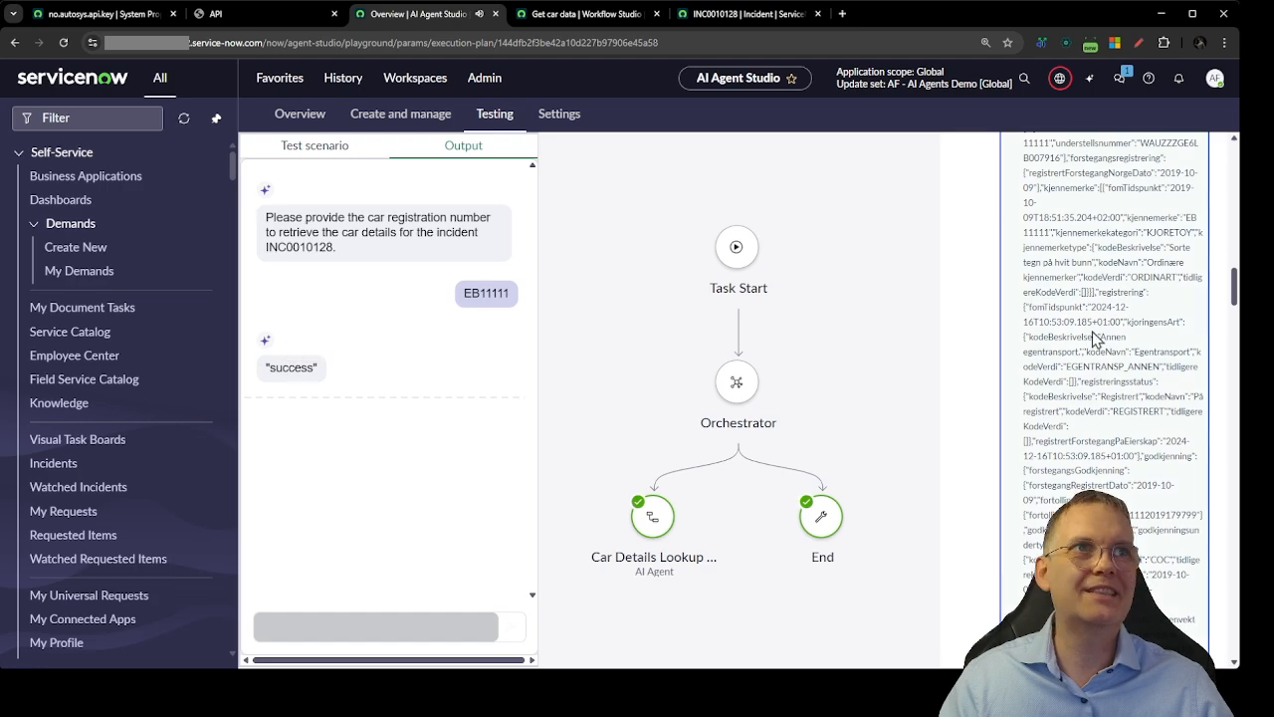
{"action": "scroll", "coordinate": [1096, 335], "scroll_direction": "down", "scroll_amount": 4}
{"action": "scroll", "coordinate": [1095, 336], "scroll_direction": "down", "scroll_amount": 10}
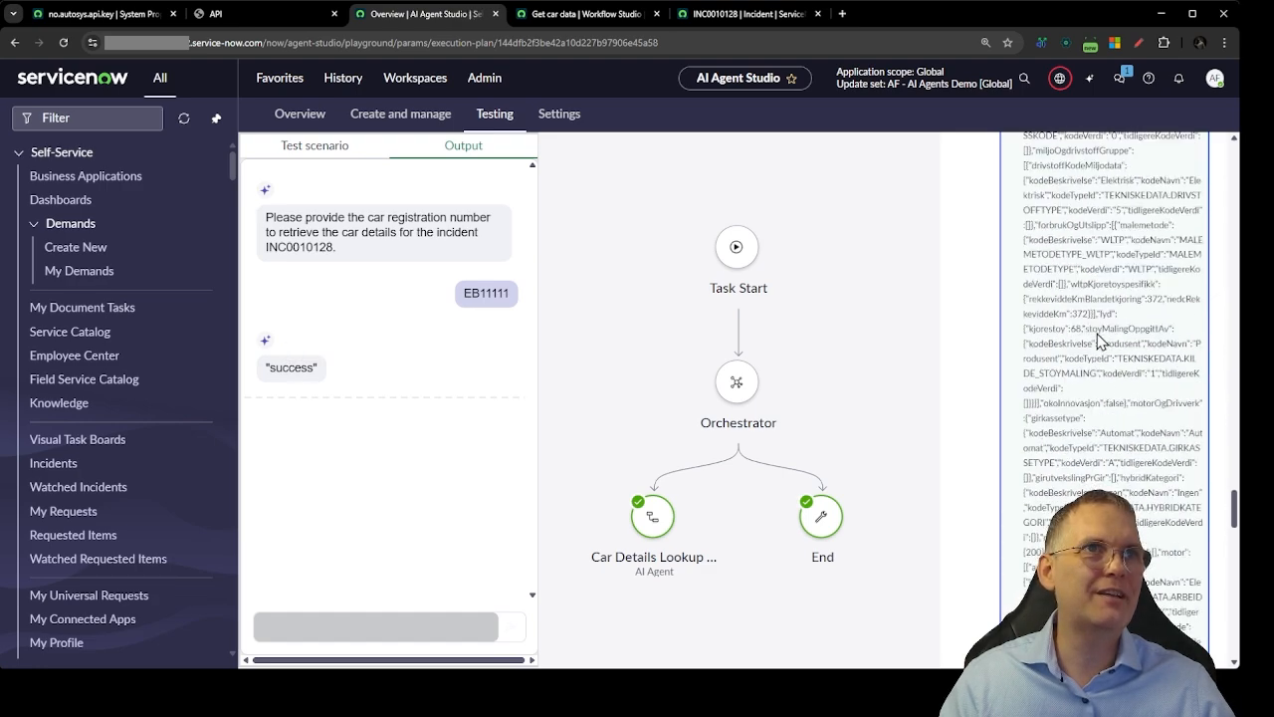
Switch to incident INC0010128 and read the car details in its newest work note.
{"action": "left_click", "coordinate": [744, 14]}
{"action": "scroll", "coordinate": [790, 356], "scroll_direction": "down", "scroll_amount": 6}
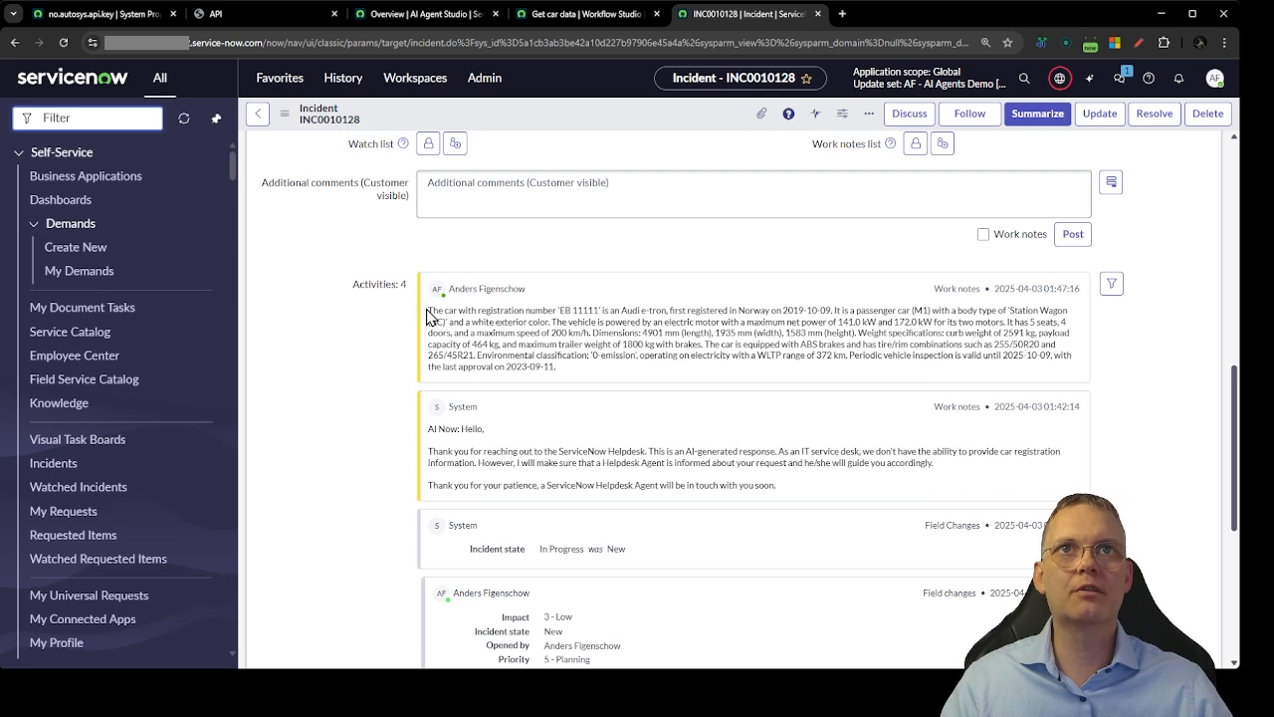
{"action": "left_click_drag", "start_coordinate": [430, 312], "coordinate": [600, 374]}
{"action": "left_click", "coordinate": [606, 375]}
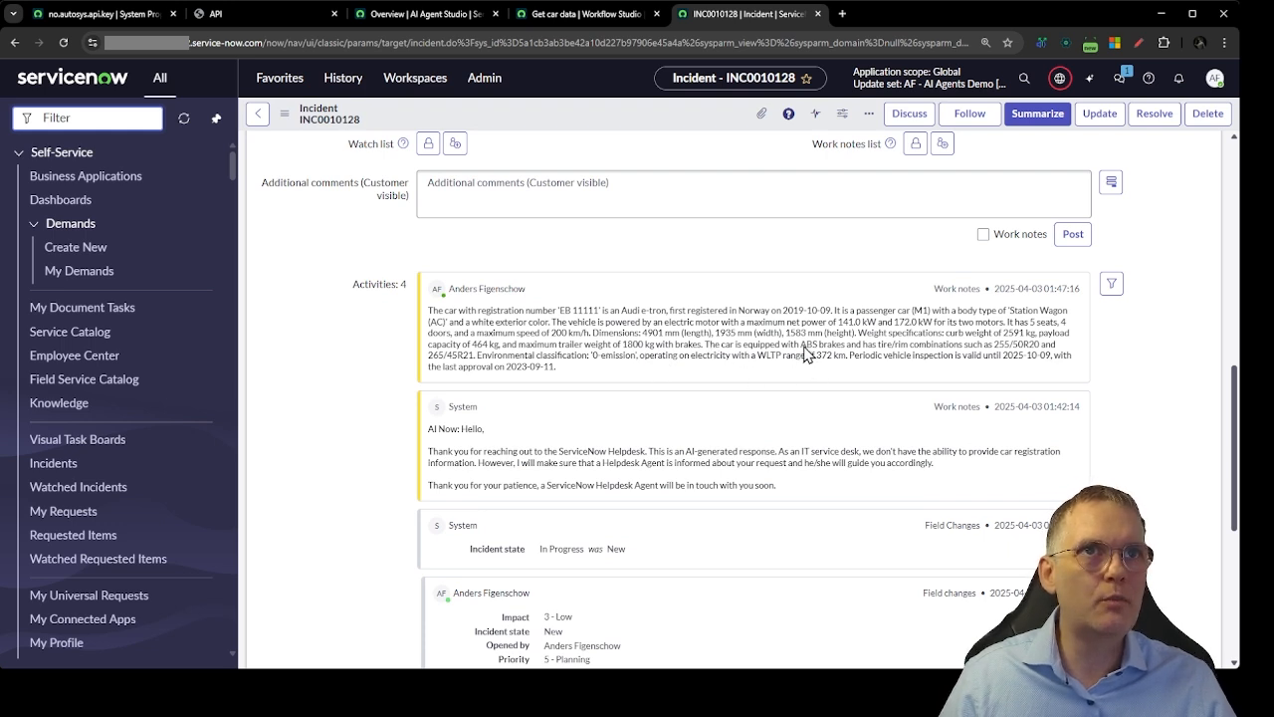
{"action": "left_click_drag", "start_coordinate": [803, 347], "coordinate": [837, 349]}
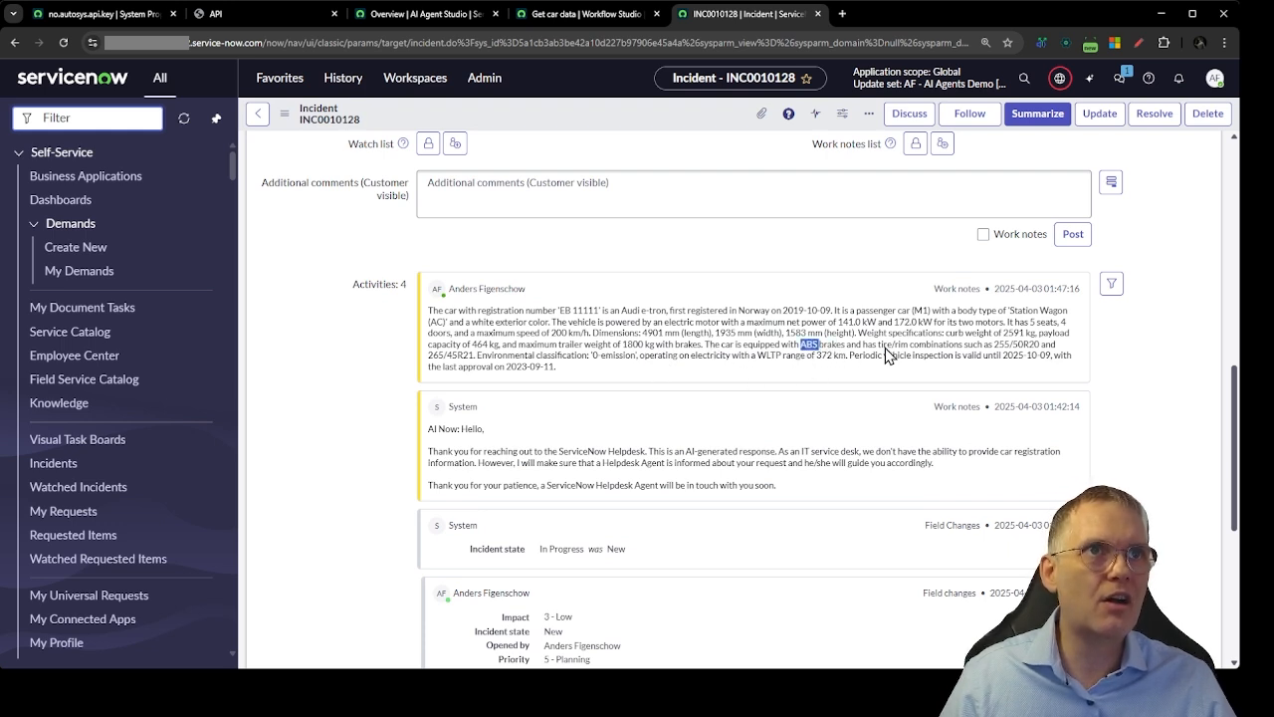
{"action": "left_click_drag", "start_coordinate": [573, 370], "coordinate": [430, 308]}
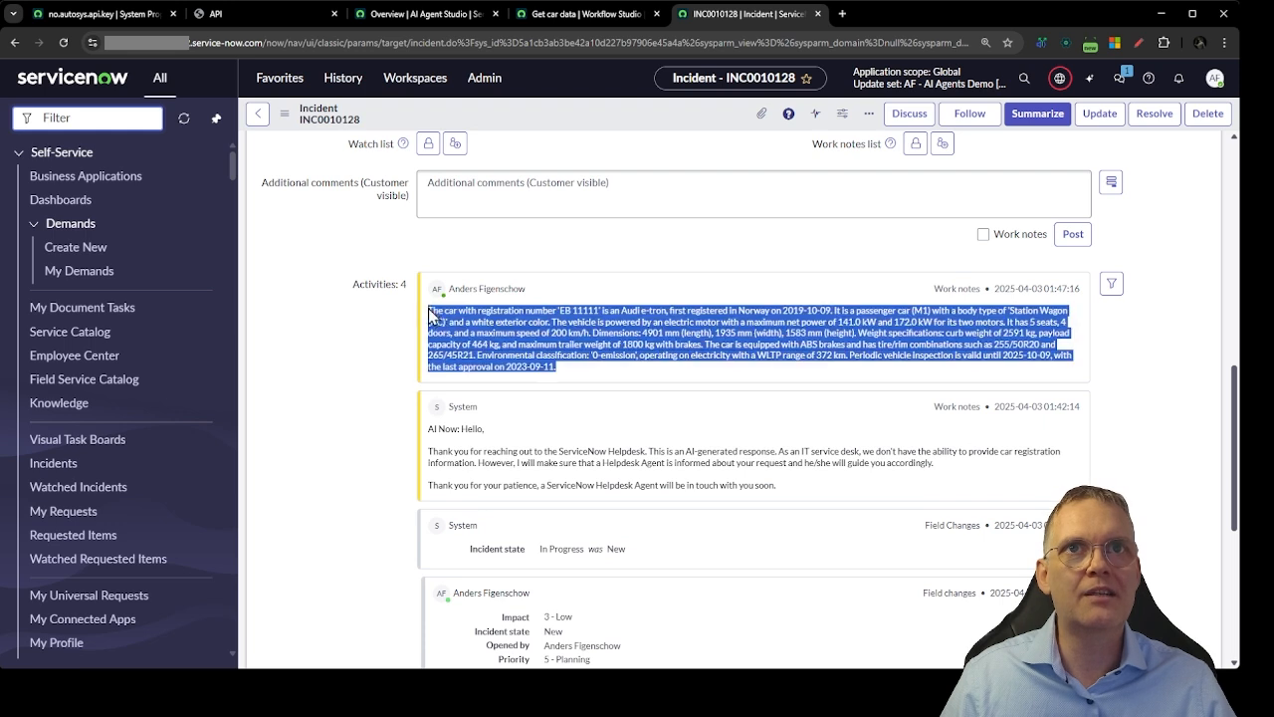
{"action": "left_click", "coordinate": [599, 376]}
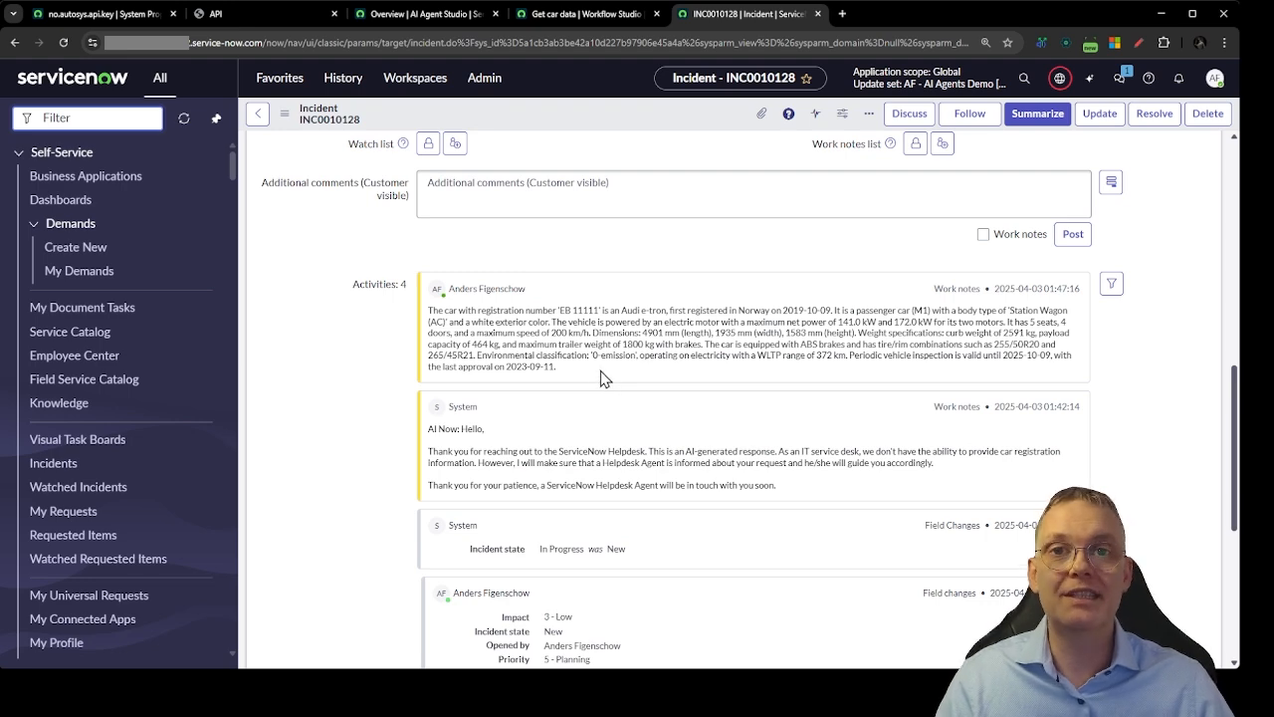
{"action": "left_click_drag", "start_coordinate": [600, 370], "coordinate": [434, 315]}
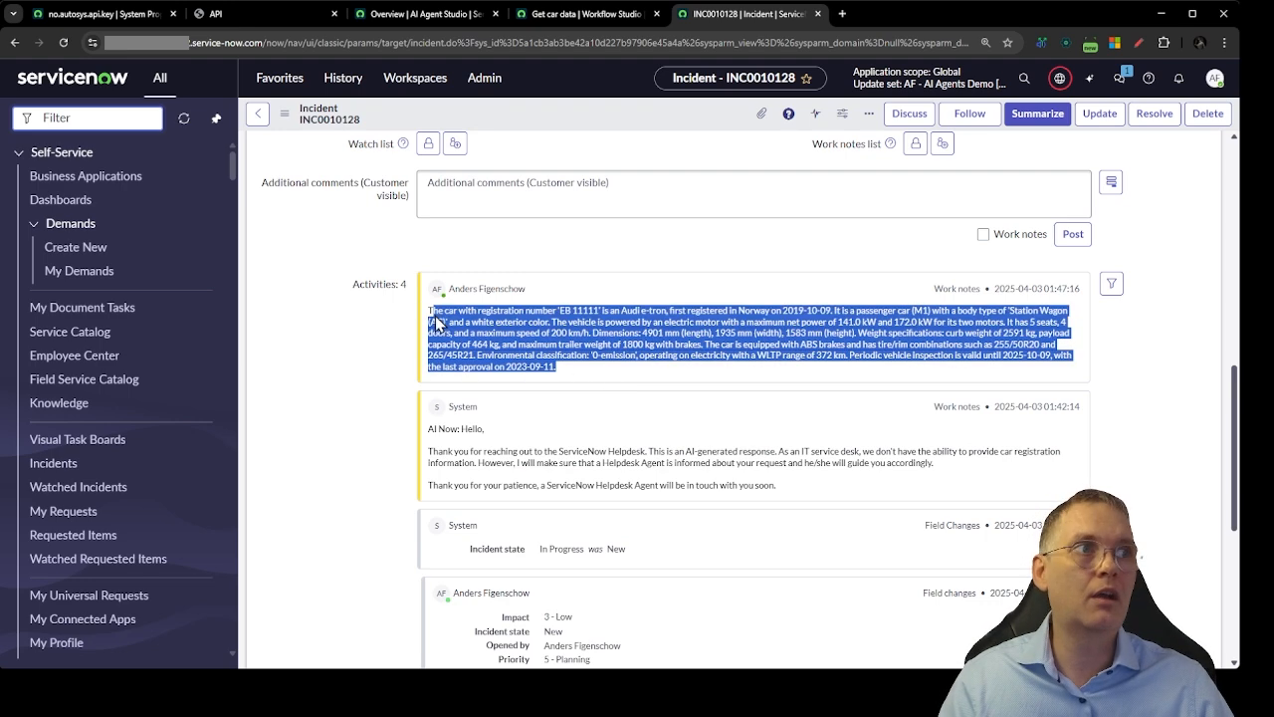
{"action": "left_click", "coordinate": [603, 360]}
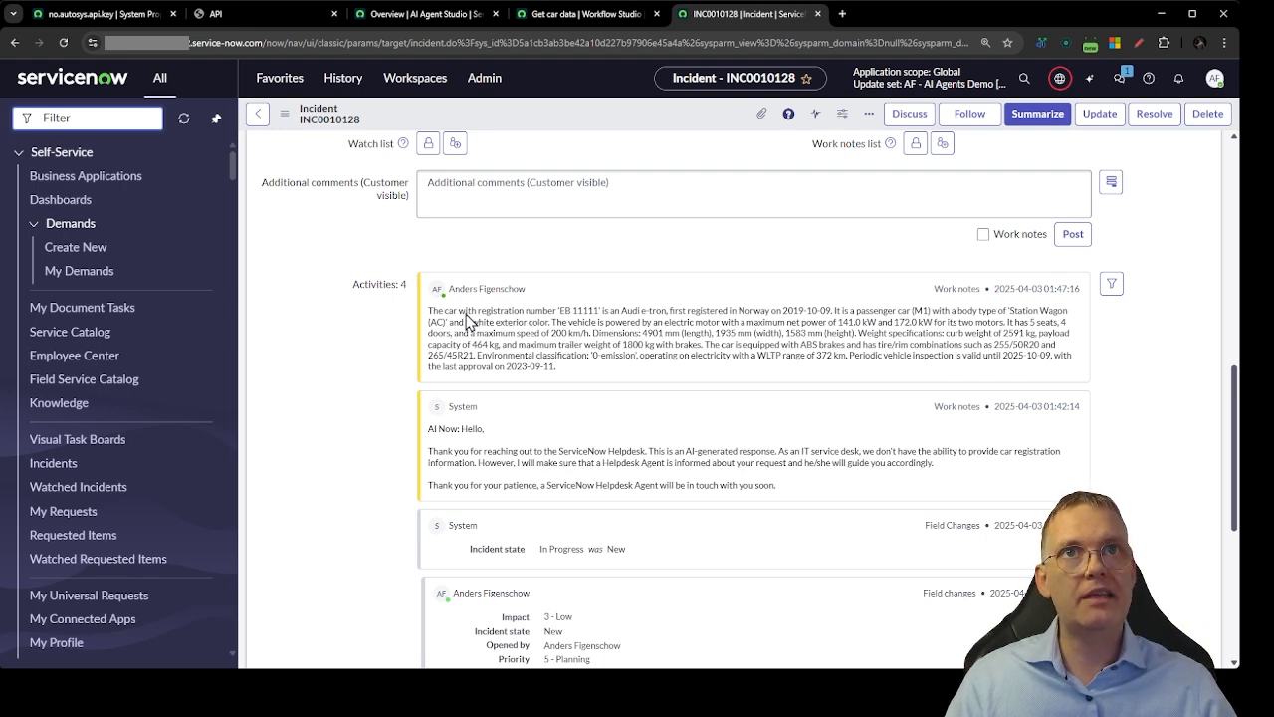
{"action": "left_click_drag", "start_coordinate": [565, 367], "coordinate": [635, 384]}
{"action": "left_click", "coordinate": [427, 310]}
{"action": "left_click", "coordinate": [655, 391]}
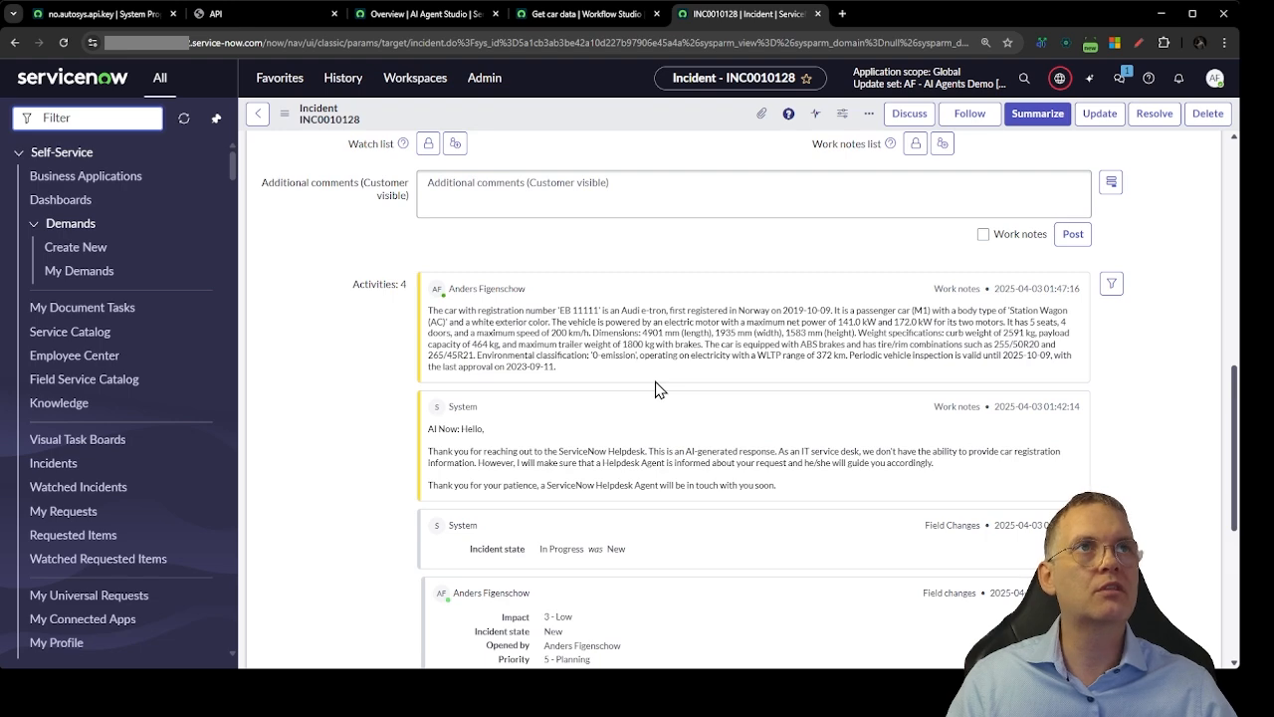
Compare the incident's short description and car details work note with the earlier AI-generated reply from System.
{"action": "scroll", "coordinate": [677, 359], "scroll_direction": "up", "scroll_amount": 10}
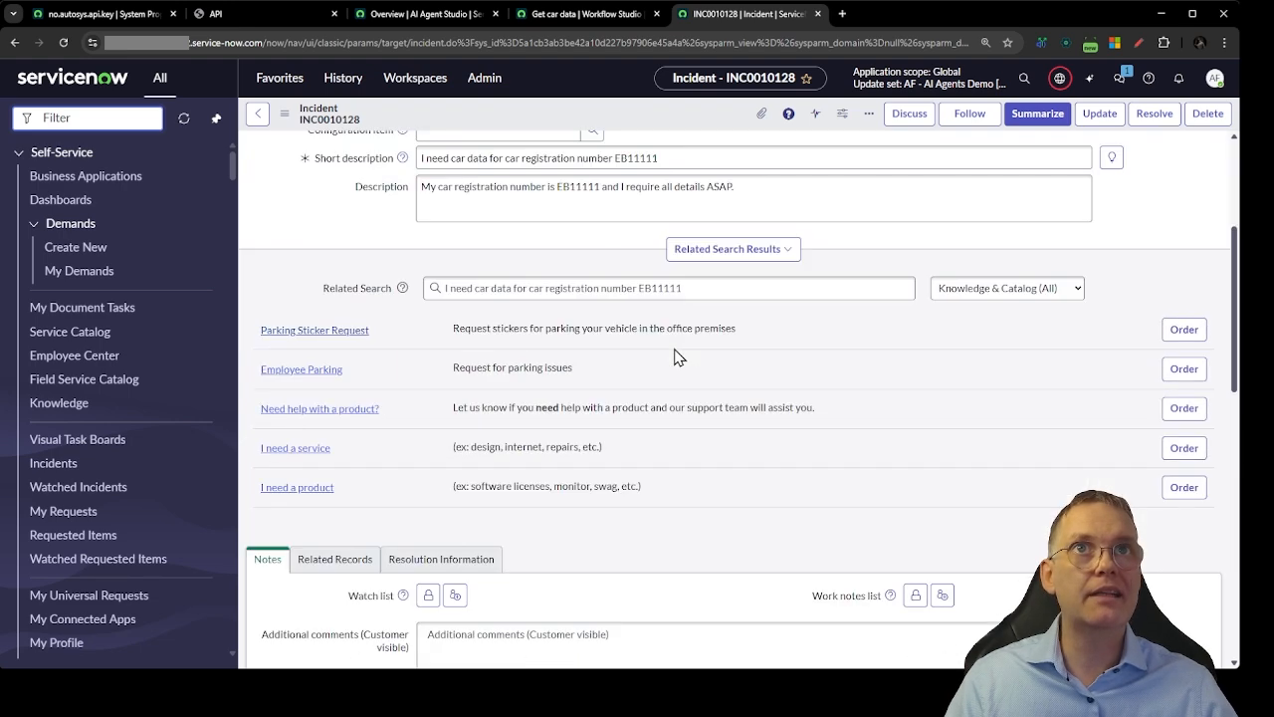
{"action": "scroll", "coordinate": [765, 320], "scroll_direction": "down", "scroll_amount": 10}
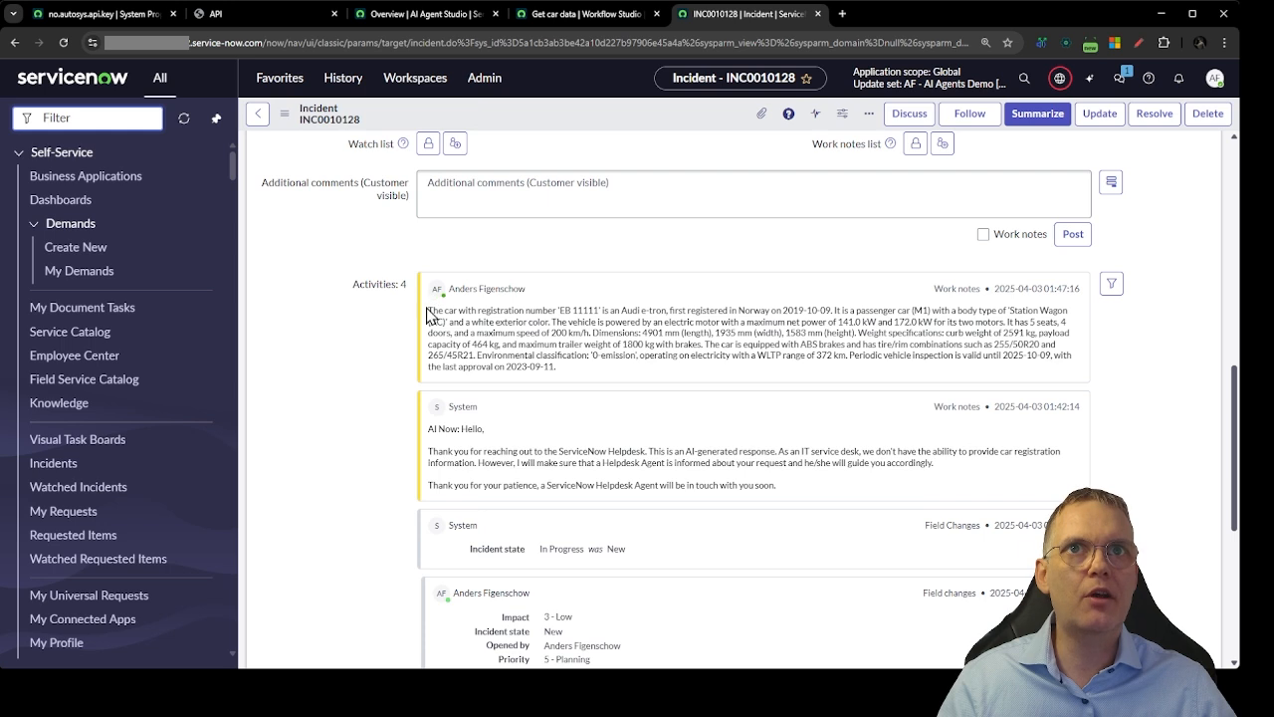
{"action": "left_click_drag", "start_coordinate": [428, 309], "coordinate": [569, 372]}
{"action": "left_click", "coordinate": [575, 371]}
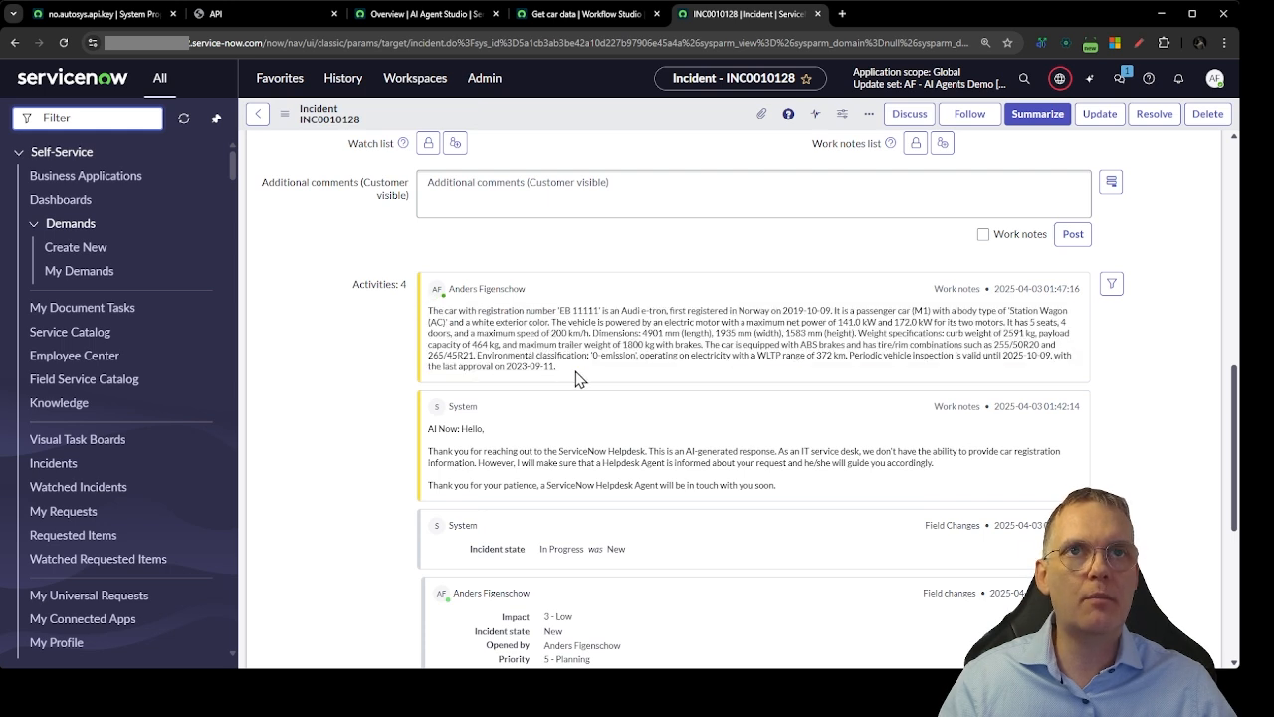
{"action": "left_click_drag", "start_coordinate": [428, 431], "coordinate": [780, 486]}
{"action": "left_click", "coordinate": [789, 485]}
{"action": "left_click", "coordinate": [428, 448]}
{"action": "left_click", "coordinate": [545, 431]}
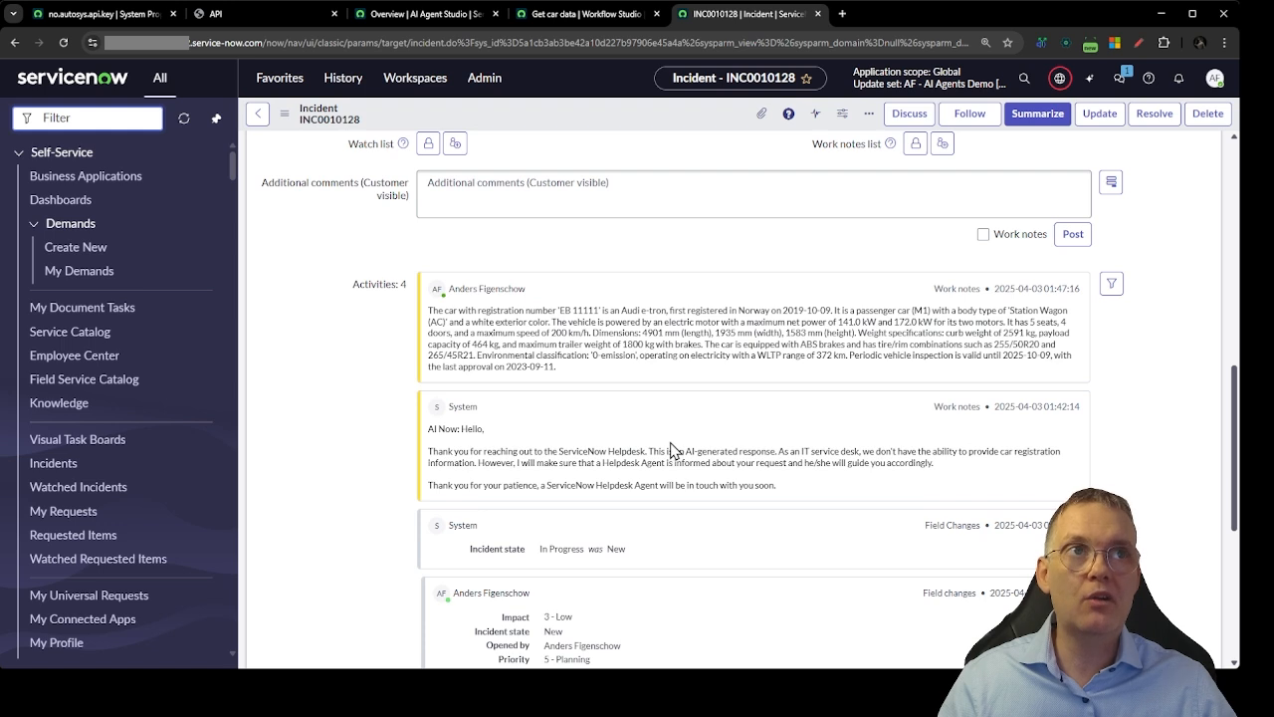
{"action": "left_click_drag", "start_coordinate": [428, 434], "coordinate": [460, 437]}
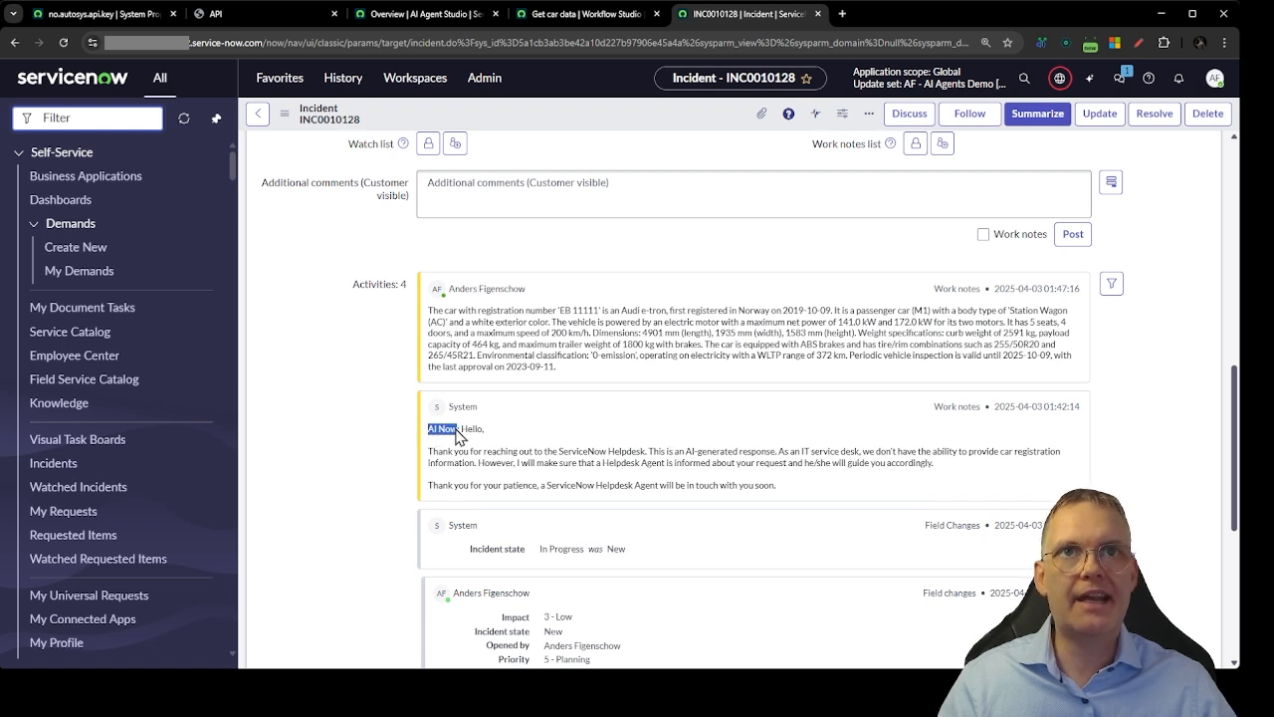
{"action": "left_click", "coordinate": [534, 442]}
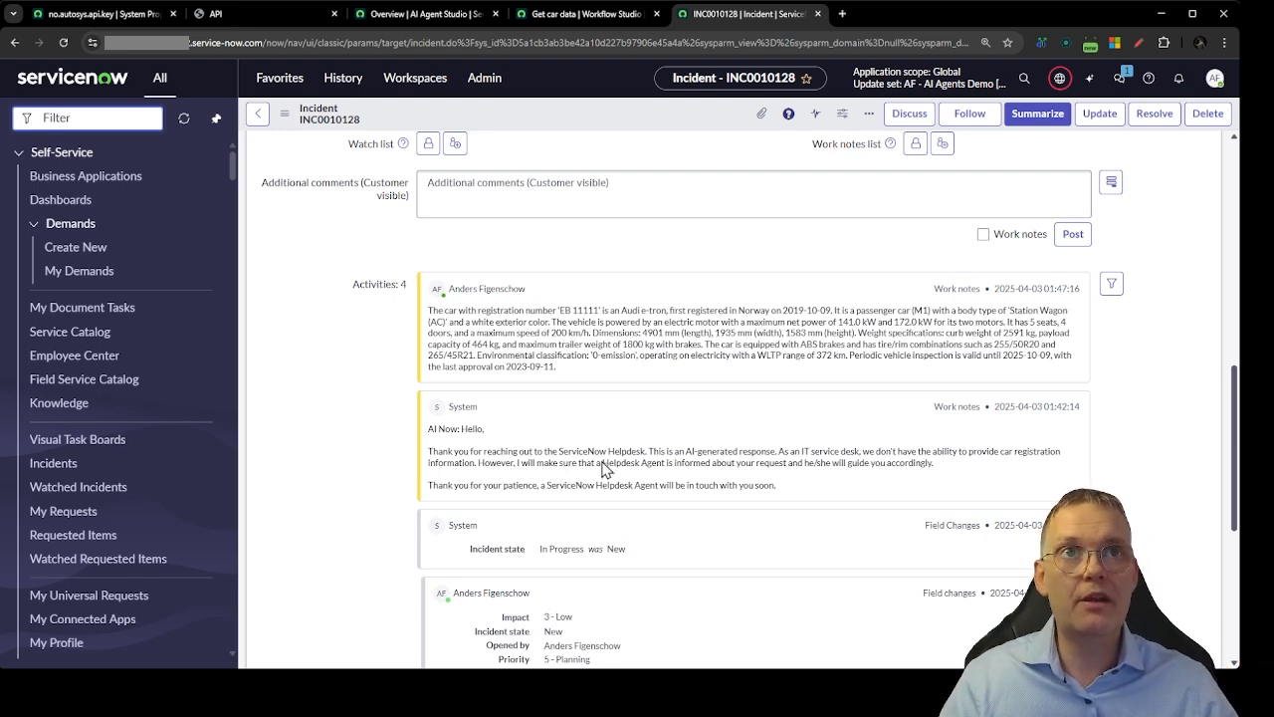
Return to AI Agent Studio and open the Car Details Agent use case for editing.
{"action": "scroll", "coordinate": [628, 456], "scroll_direction": "up", "scroll_amount": 5}
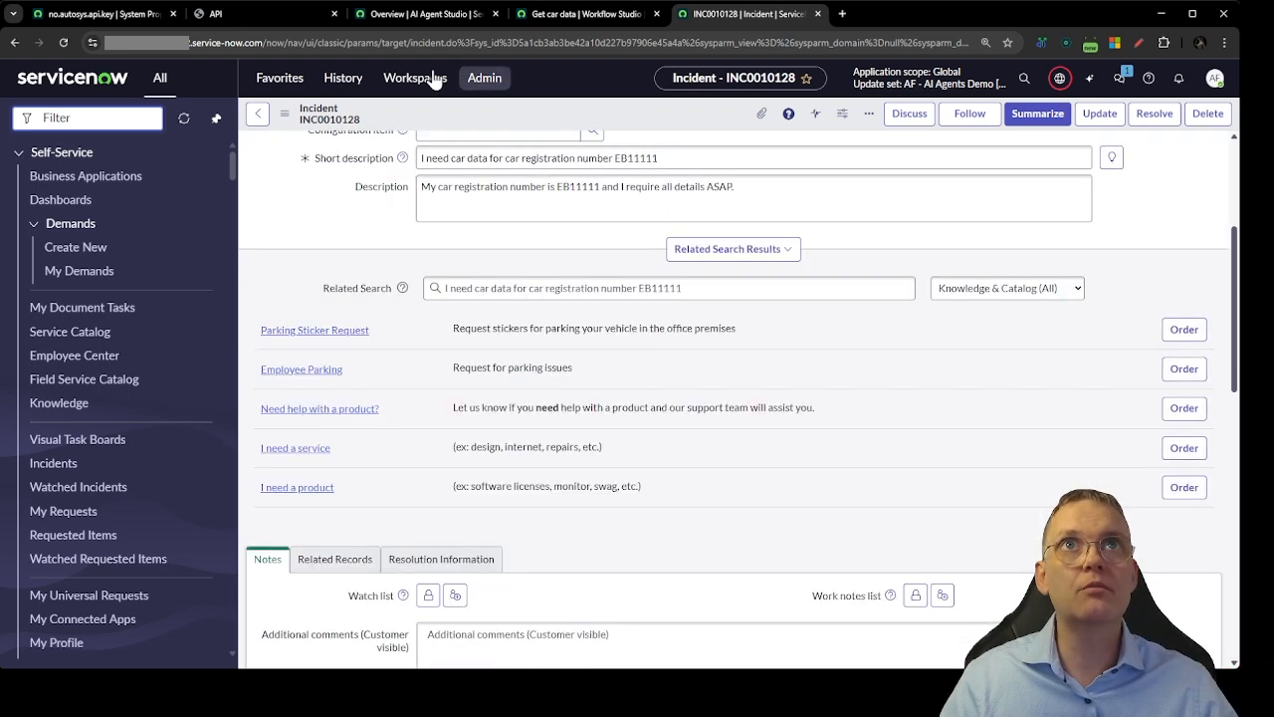
{"action": "left_click", "coordinate": [432, 18]}
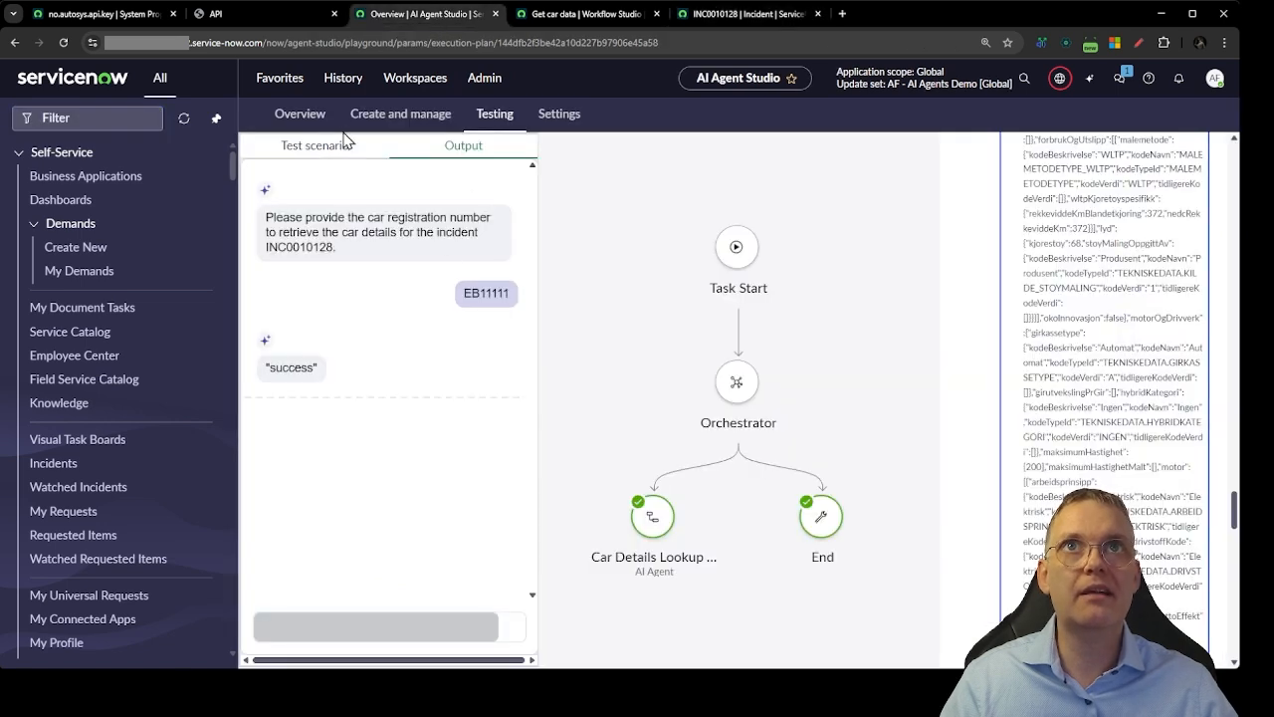
{"action": "left_click", "coordinate": [392, 119]}
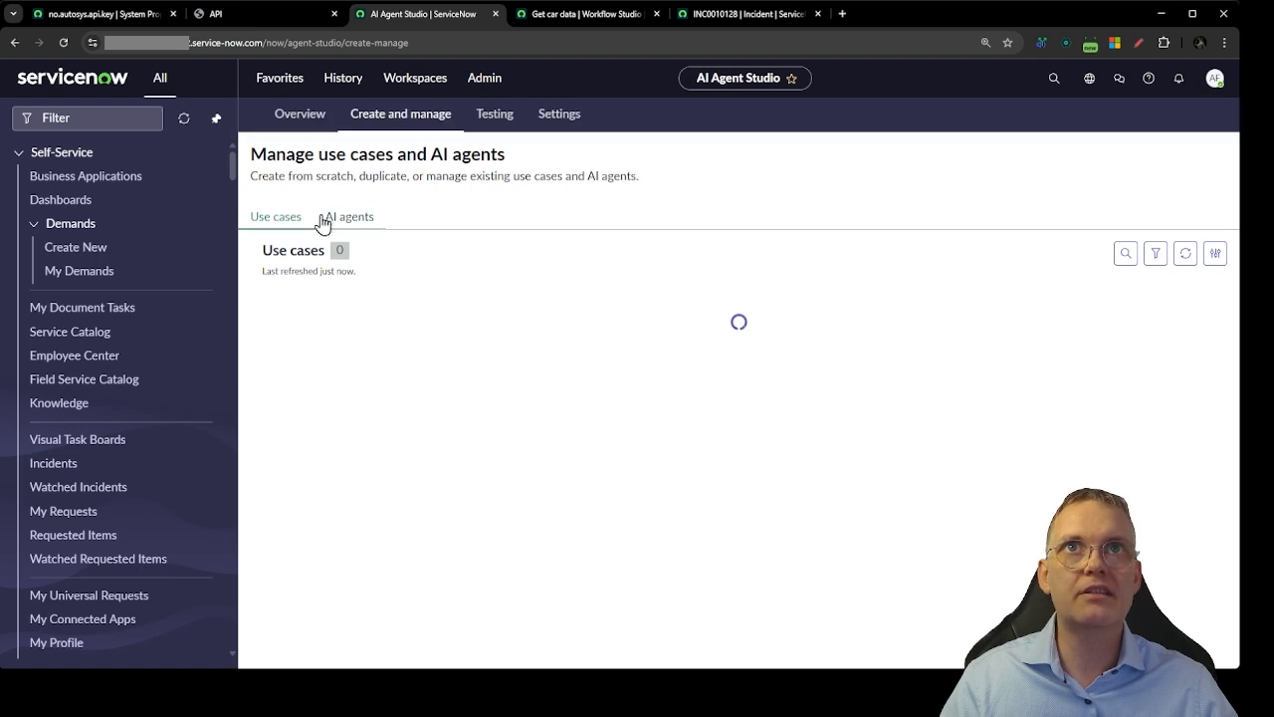
{"action": "left_click", "coordinate": [289, 219]}
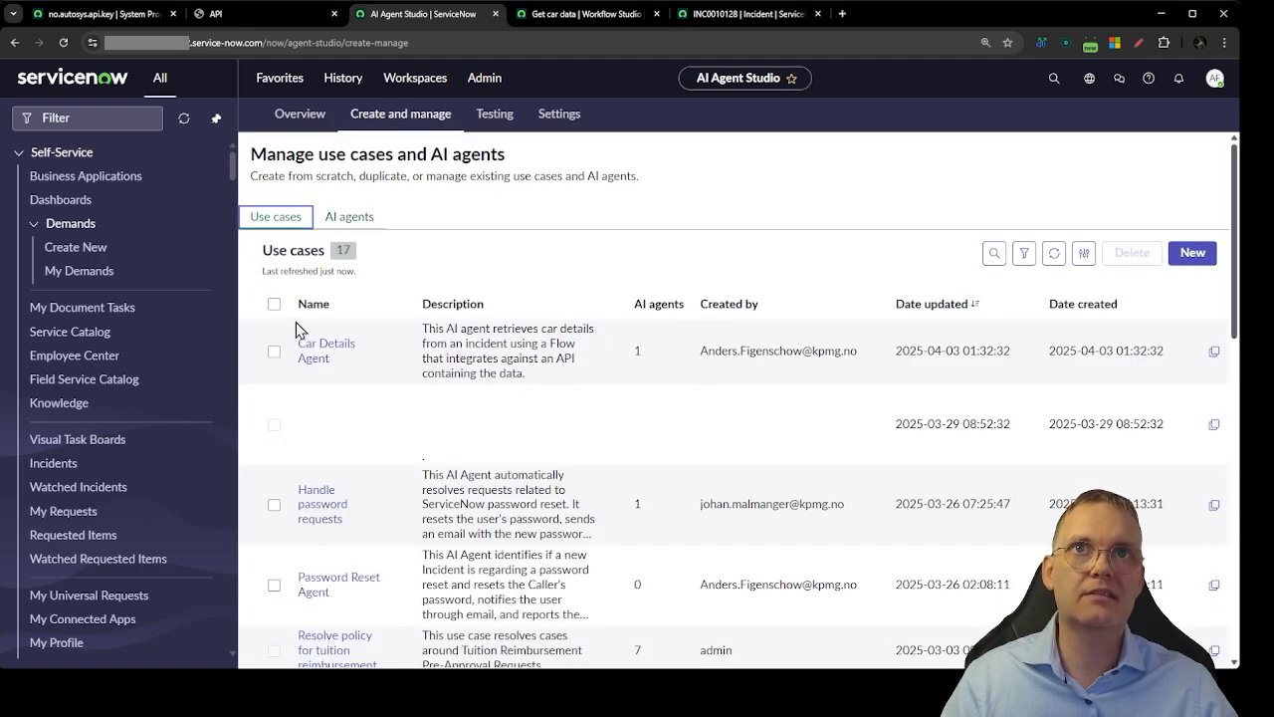
{"action": "left_click", "coordinate": [324, 351]}
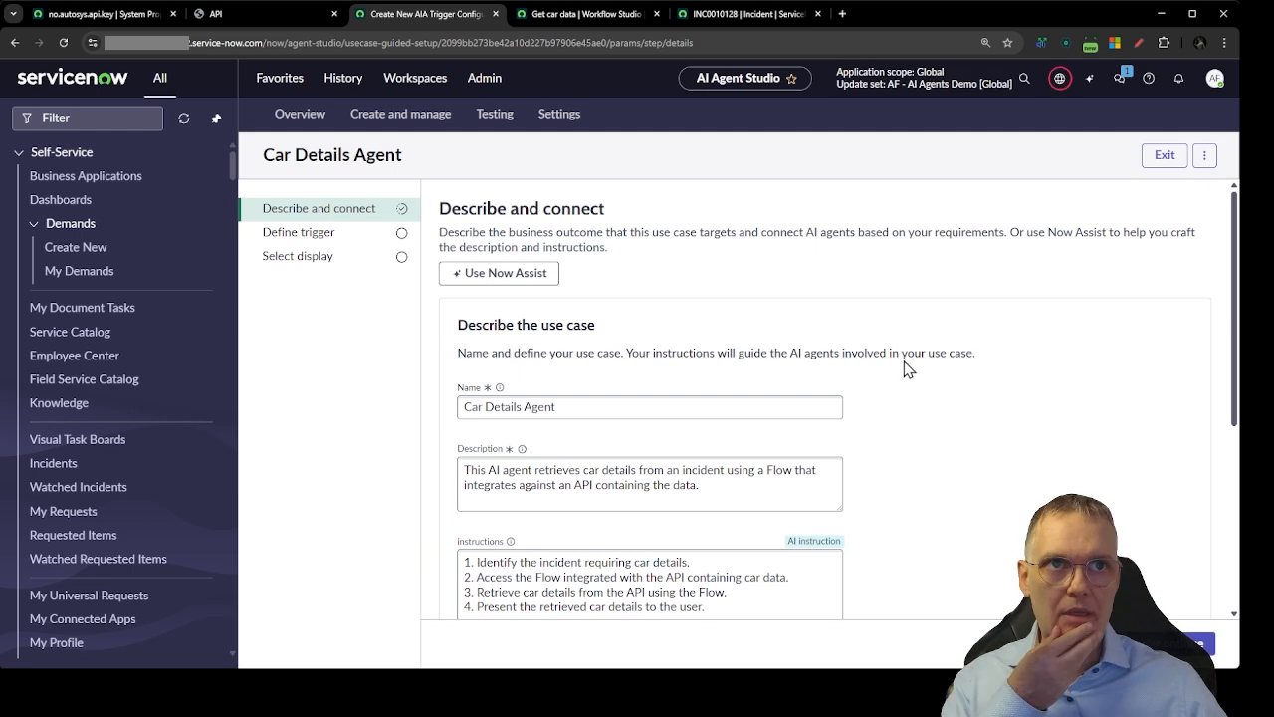
Extend the use case's first instruction with "by looking for keywords in the short description".
{"action": "scroll", "coordinate": [908, 368], "scroll_direction": "down", "scroll_amount": 1}
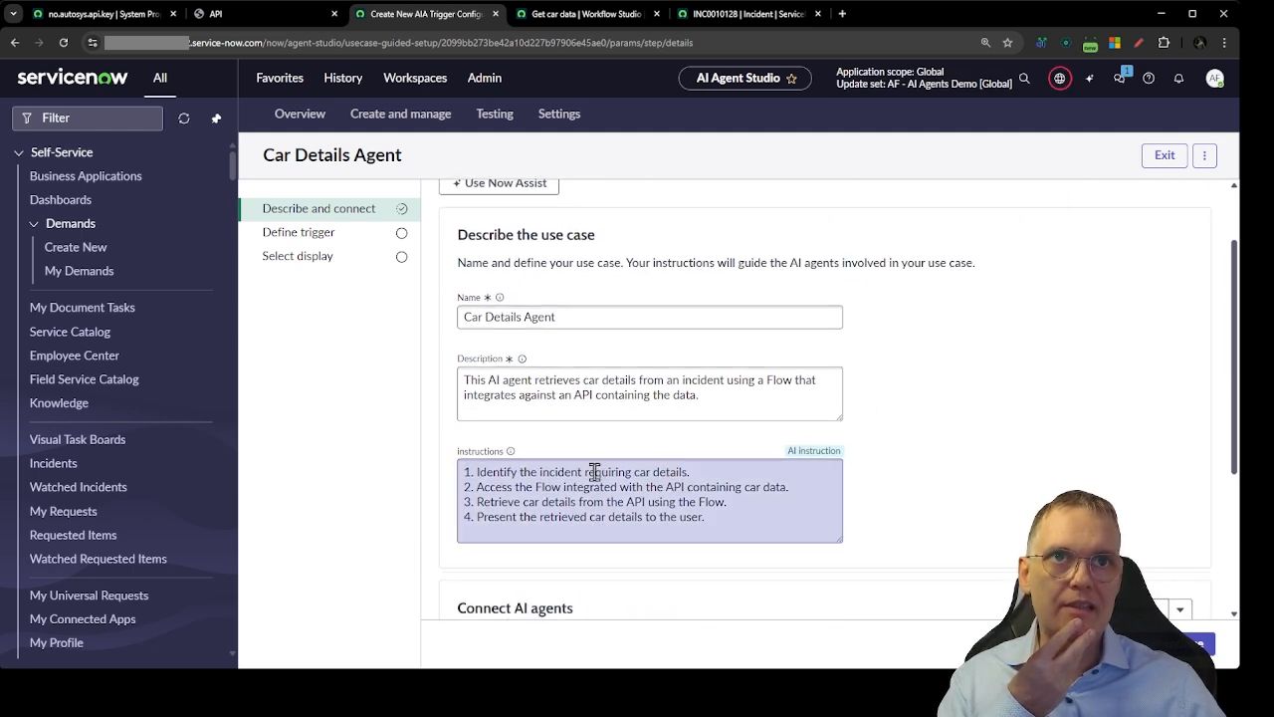
{"action": "left_click", "coordinate": [689, 472]}
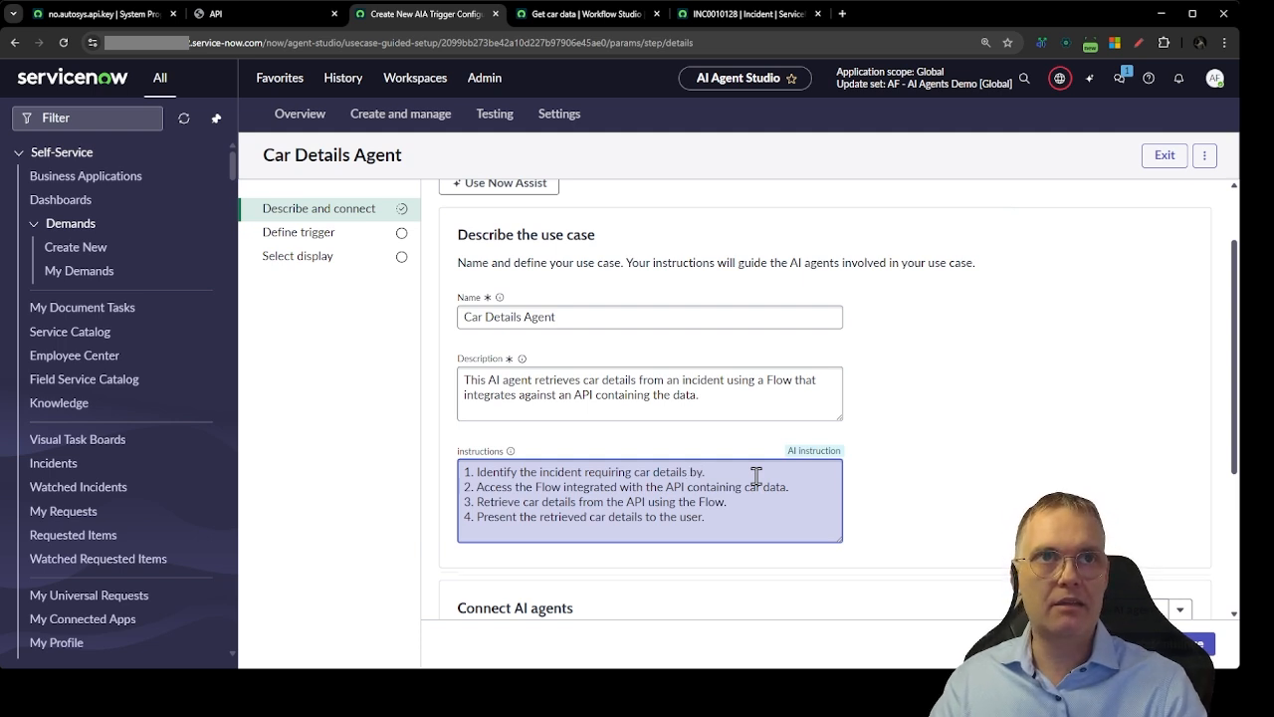
{"action": "type", "text": "by looking for key"}
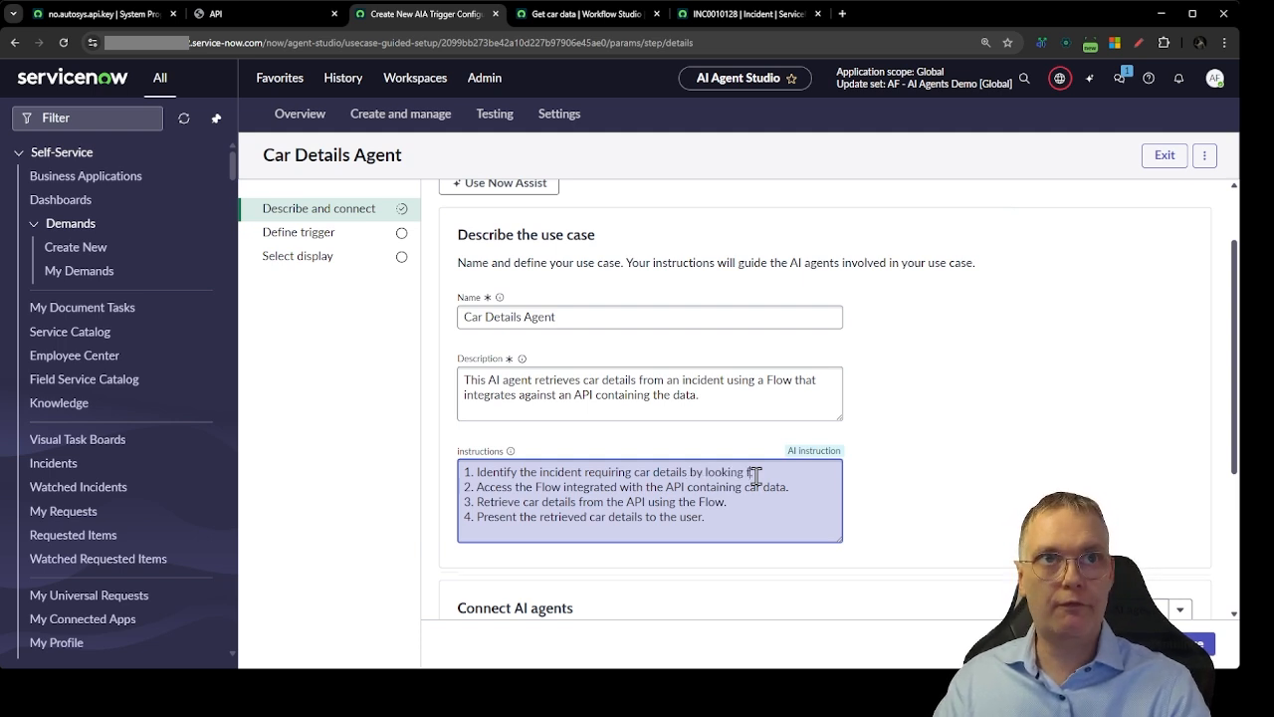
{"action": "type", "text": " wor"}
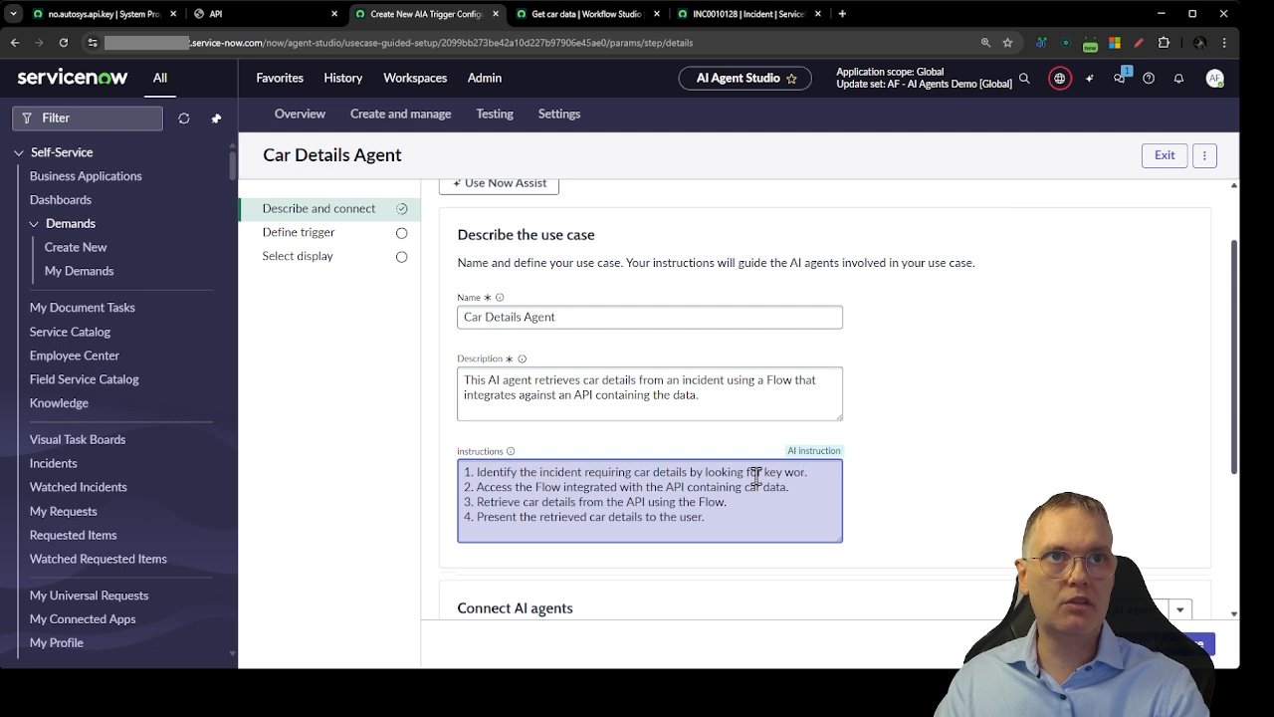
{"action": "type", "text": "ds in the short des"}
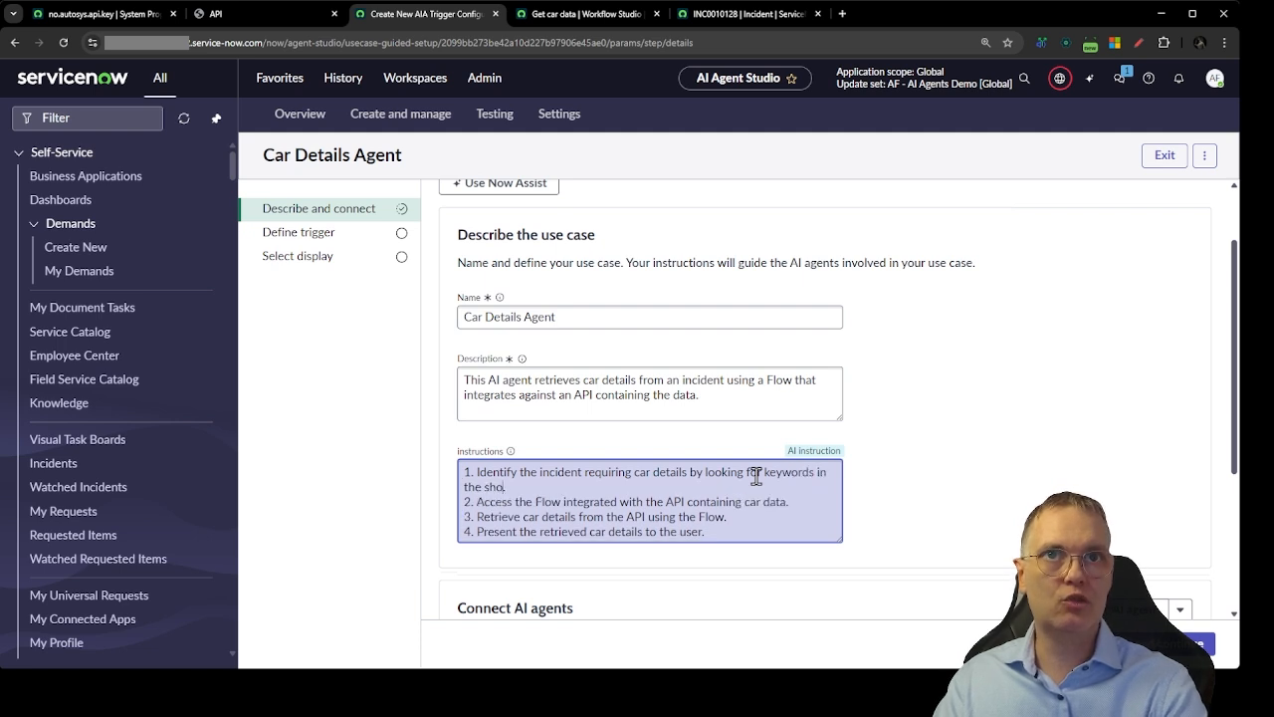
{"action": "type", "text": "cripo"}
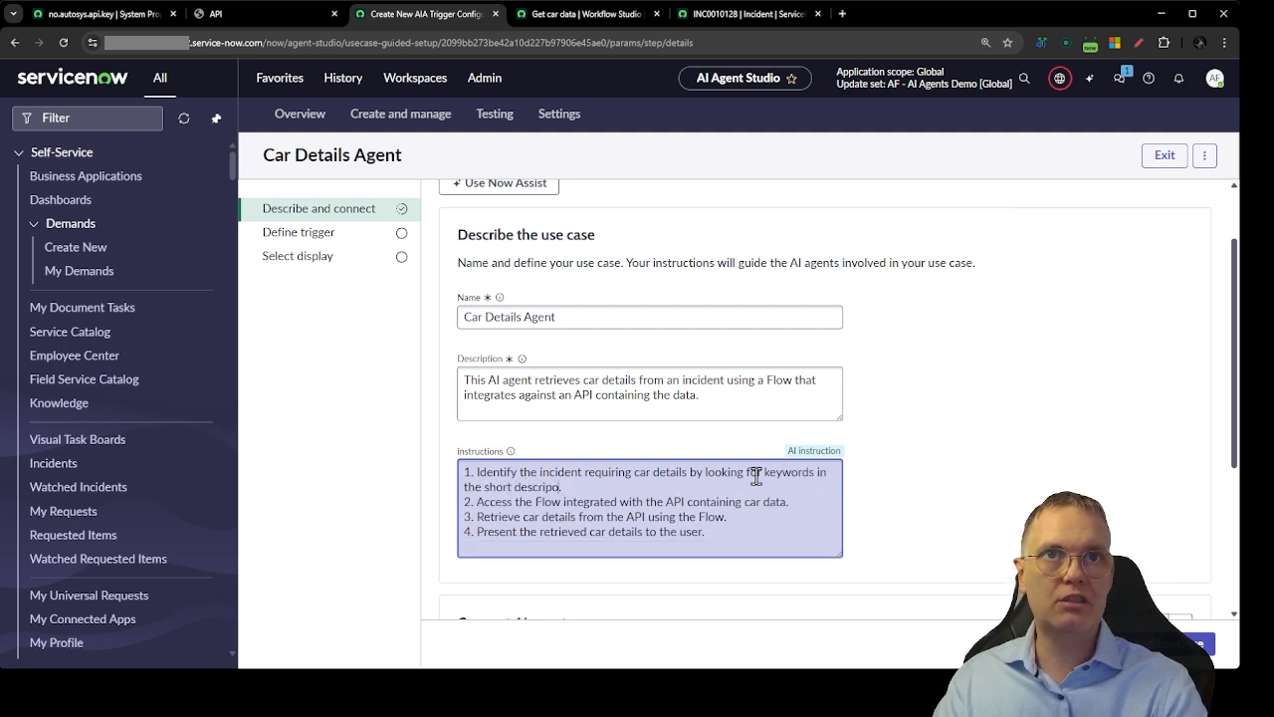
{"action": "key", "text": "BackSpace"}
{"action": "type", "text": "tion."}
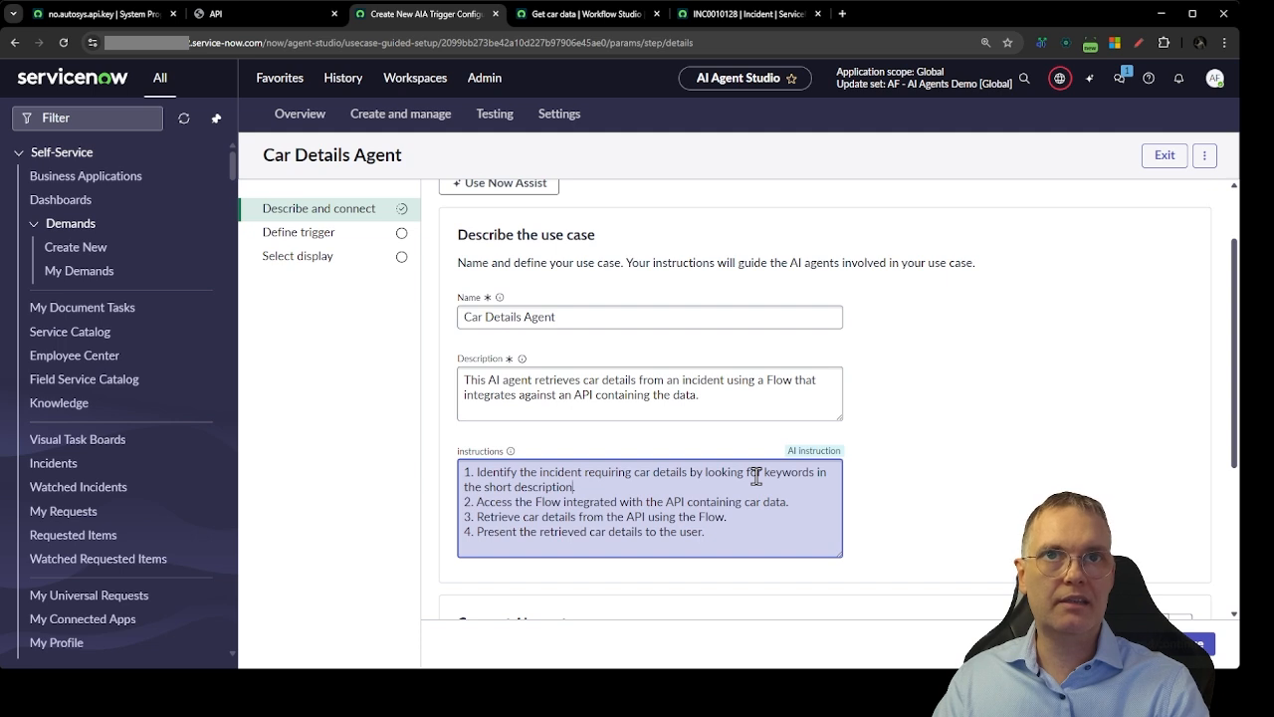
Extend the first instruction with "including a car registration number with the syntax XX00000 where".
{"action": "key", "text": "BackSpace"}
{"action": "type", "text": "including "}
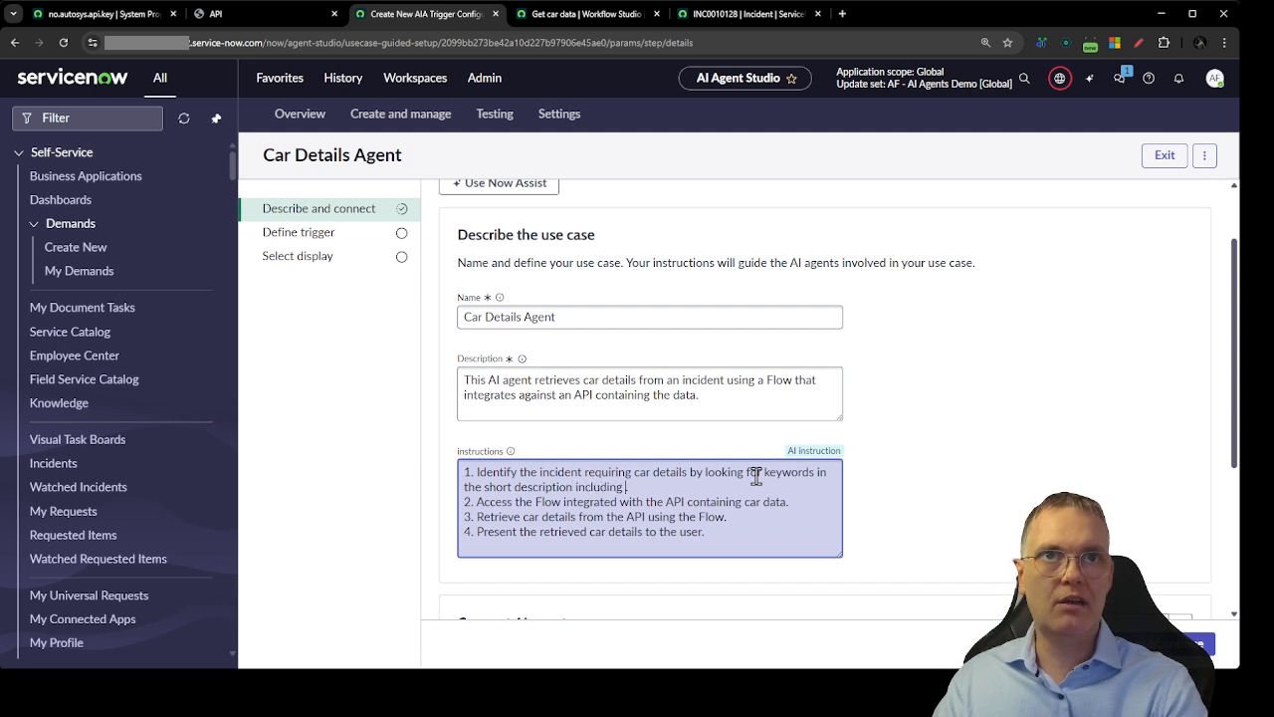
{"action": "type", "text": "a car registra"}
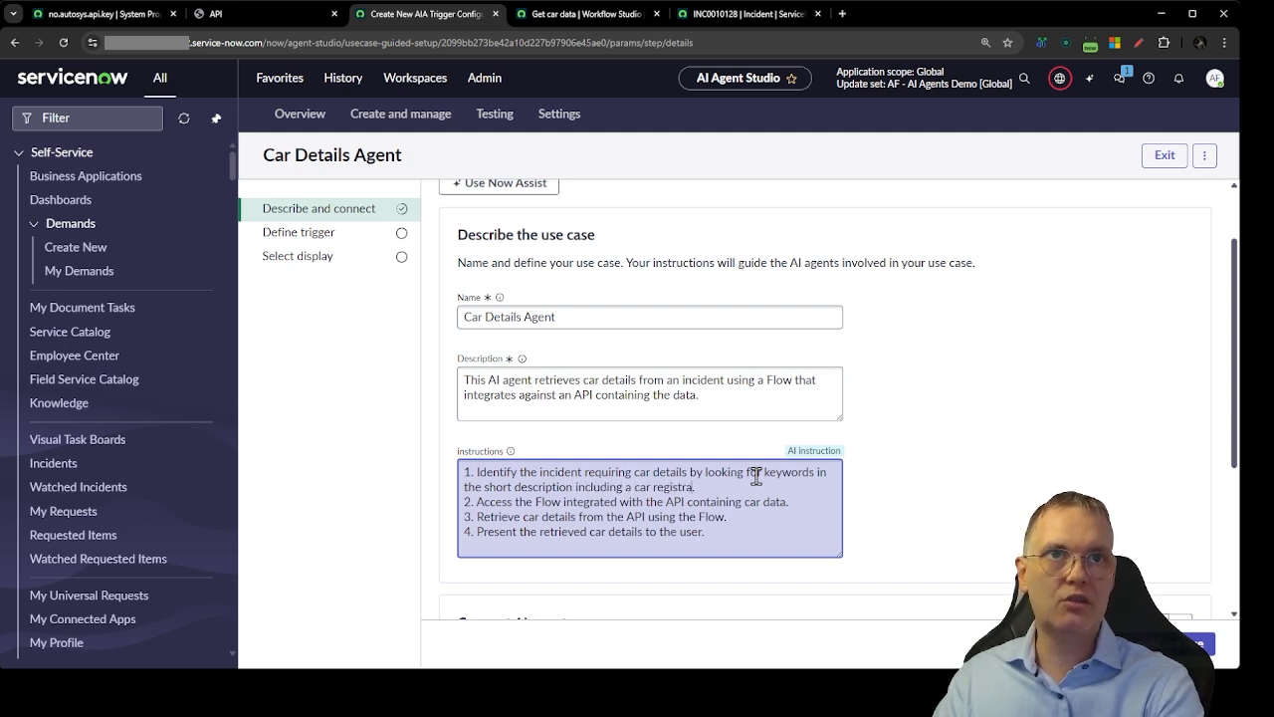
{"action": "type", "text": "tion number with th"}
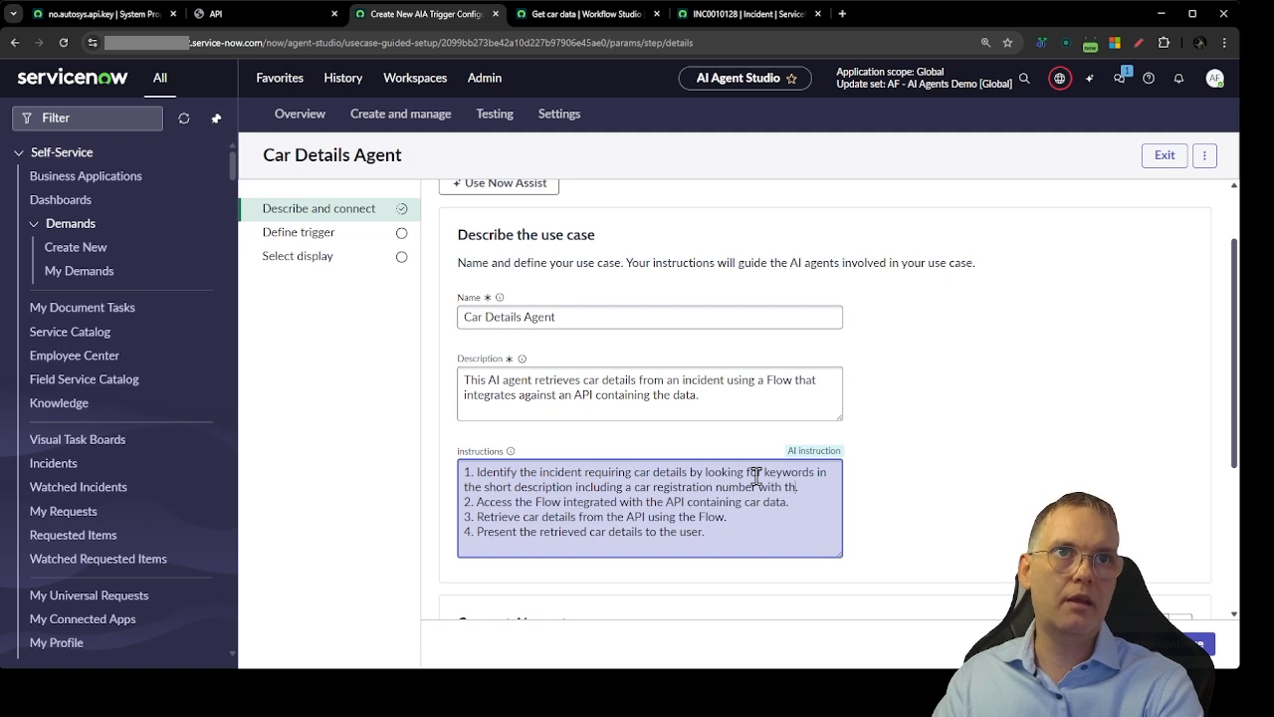
{"action": "type", "text": "e syntax ."}
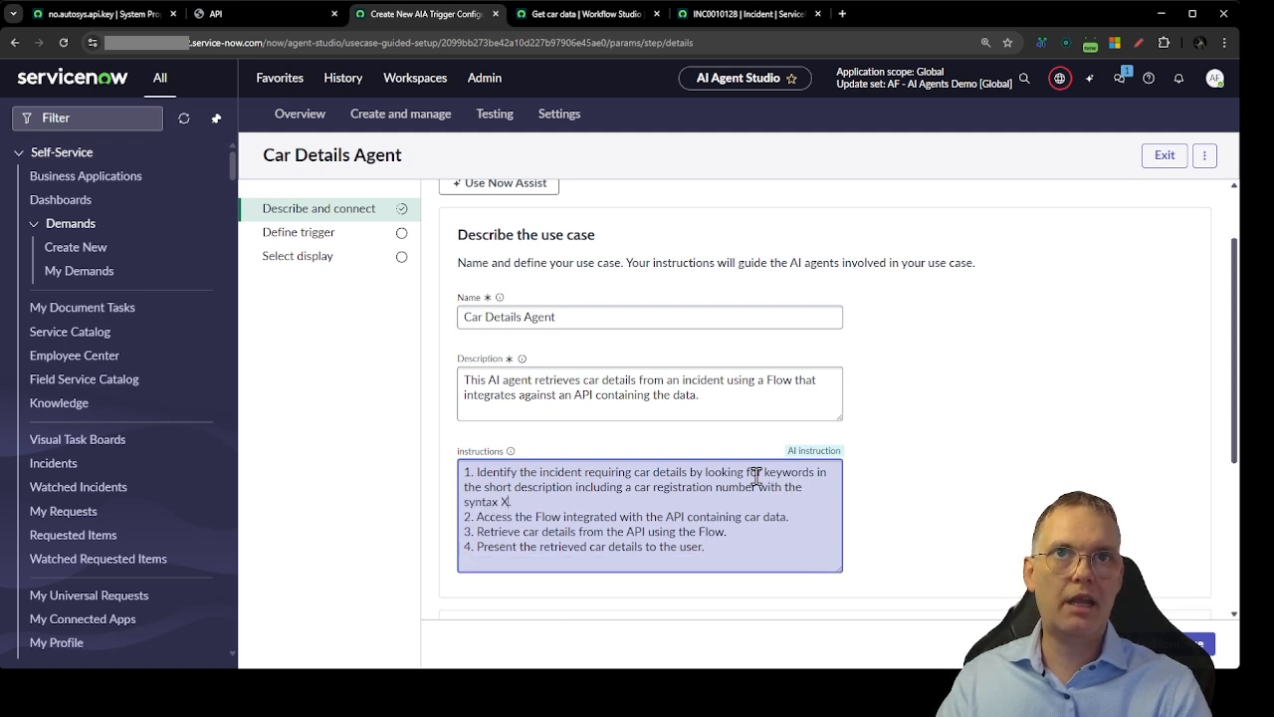
{"action": "type", "text": "X00000 where "}
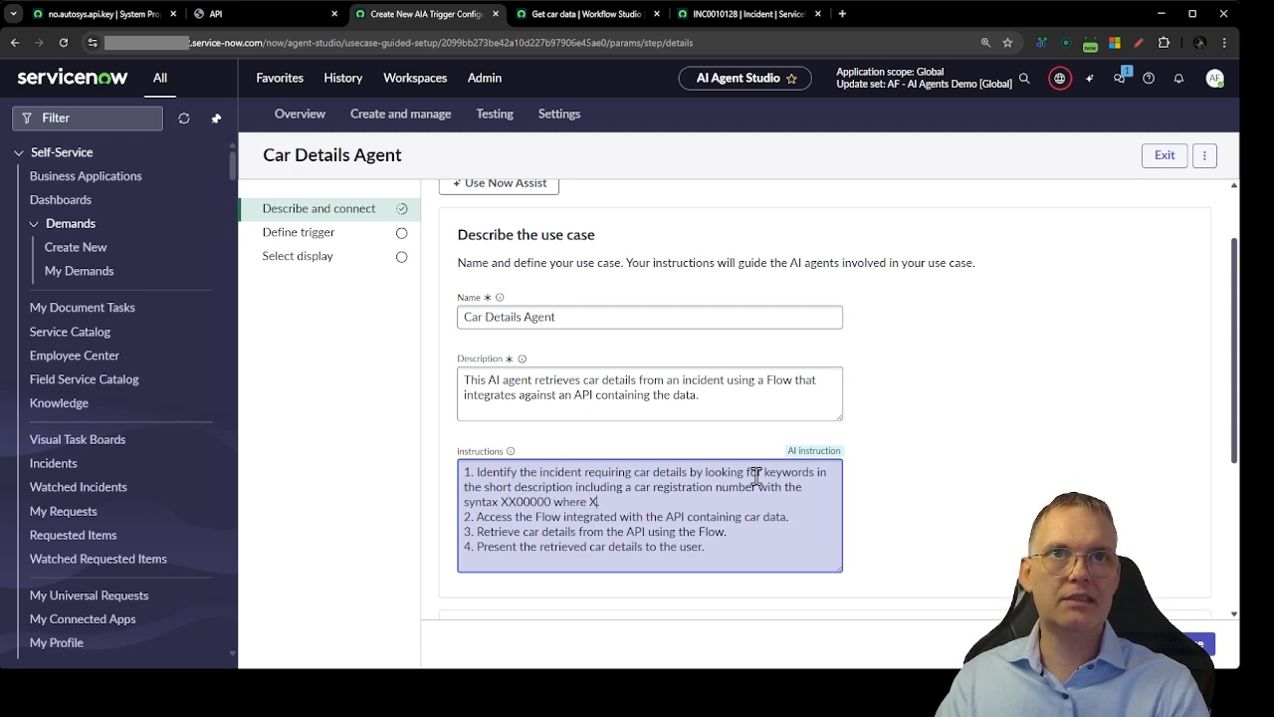
Complete the first instruction's syntax rule with "X is a character between A-Z and the 0's can be any number between 0 and 9.".
{"action": "type", "text": "X is "}
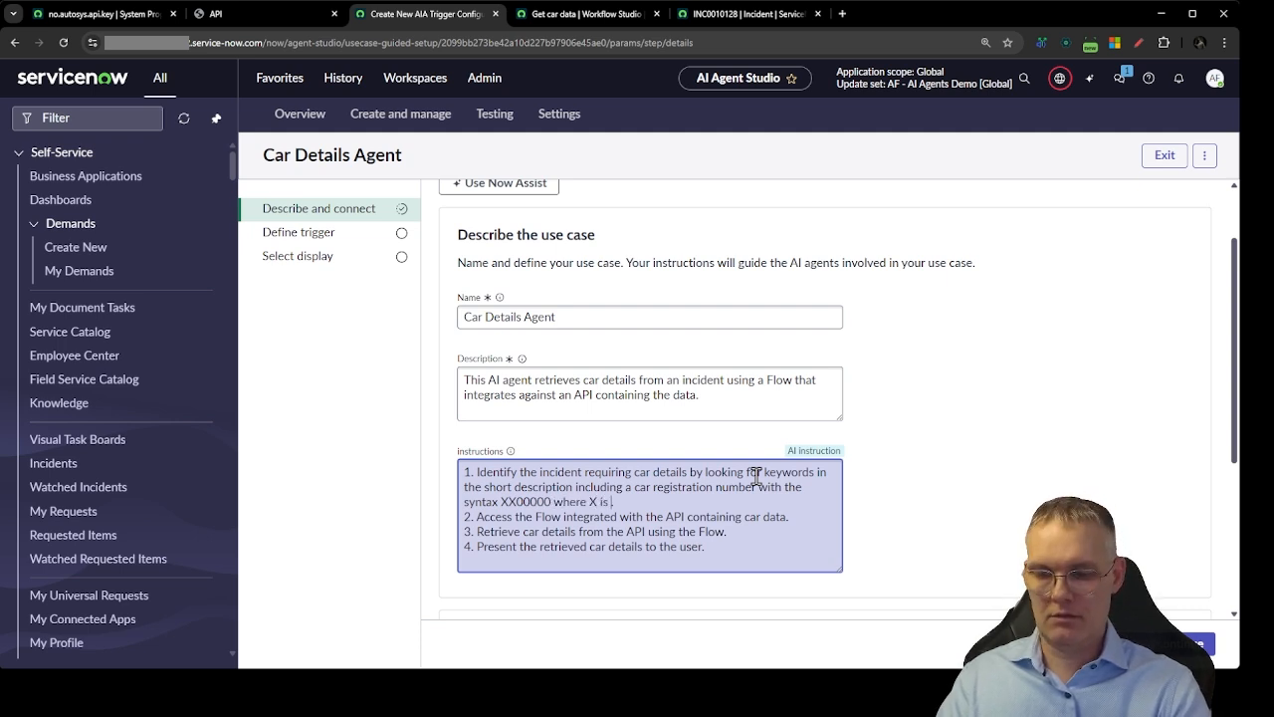
{"action": "type", "text": "al"}
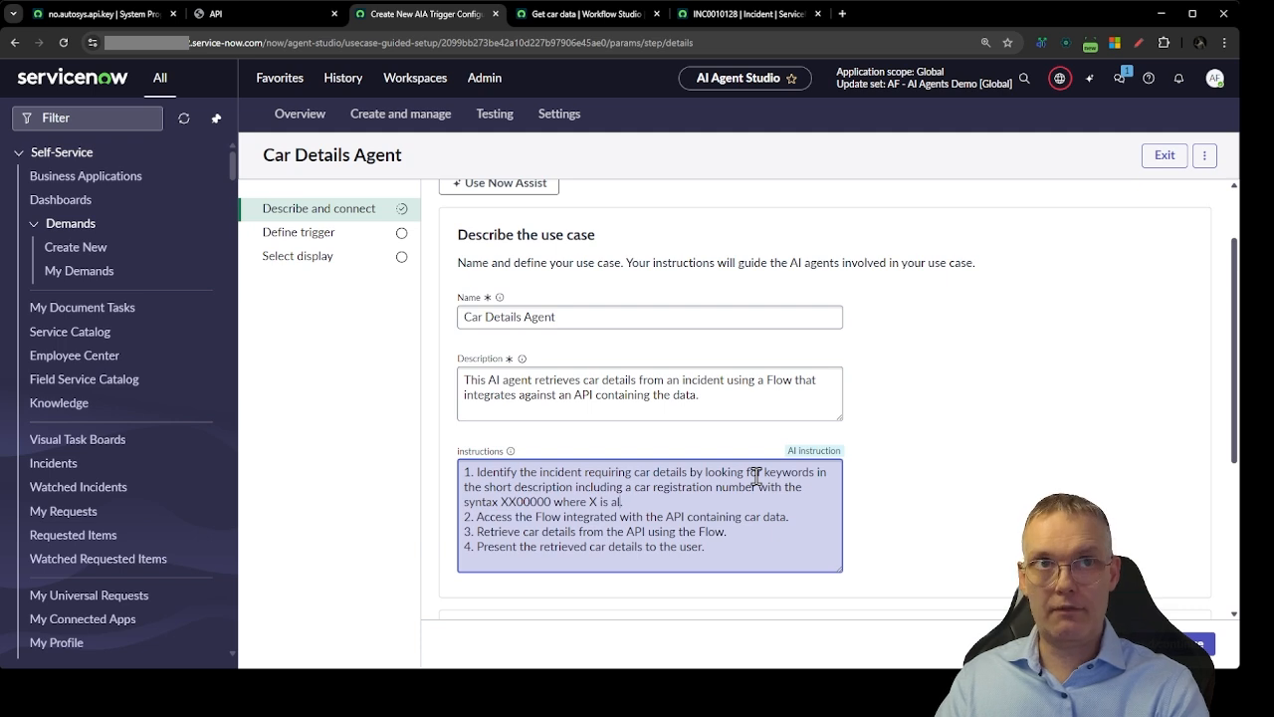
{"action": "type", "text": "a c"}
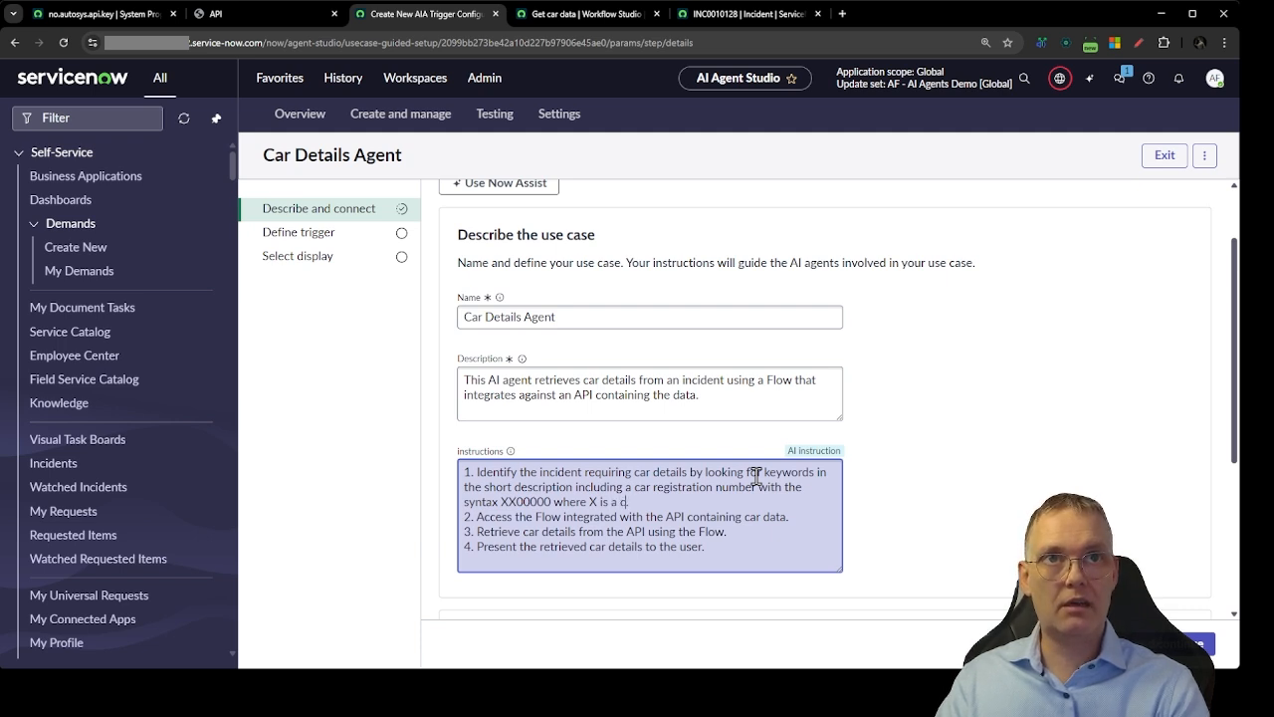
{"action": "type", "text": "haracter between A"}
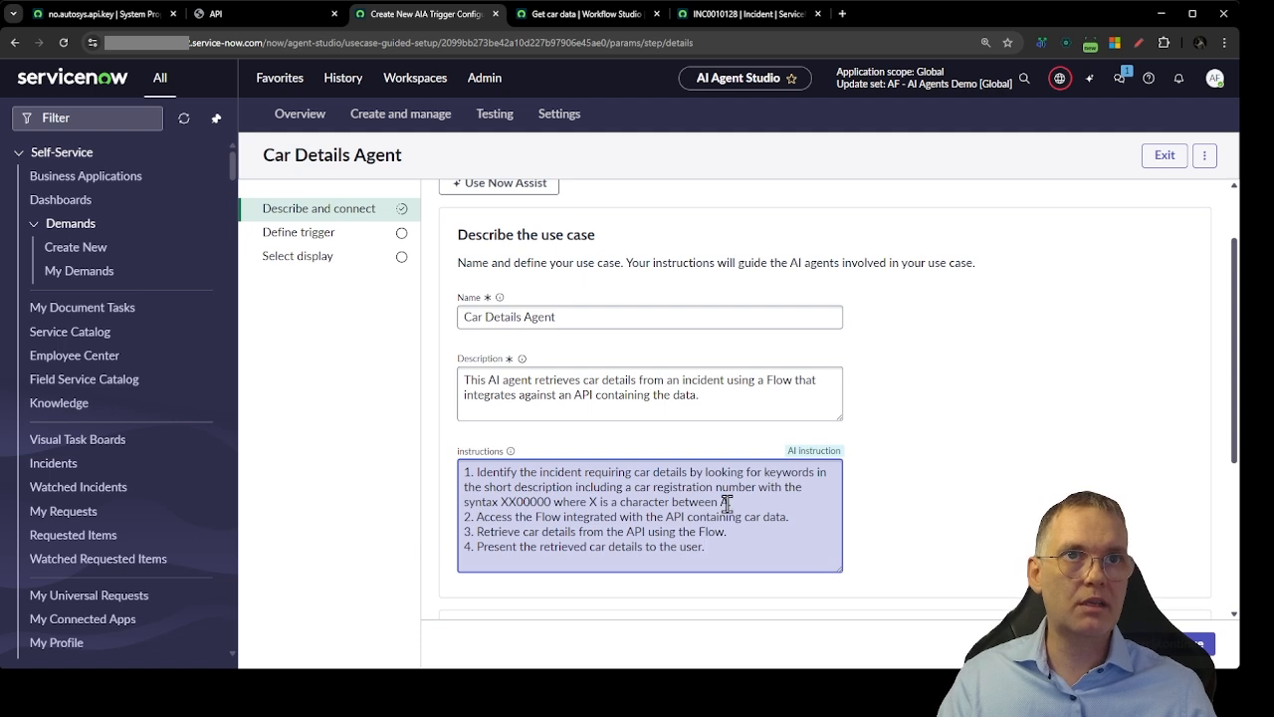
{"action": "type", "text": "-Z and"}
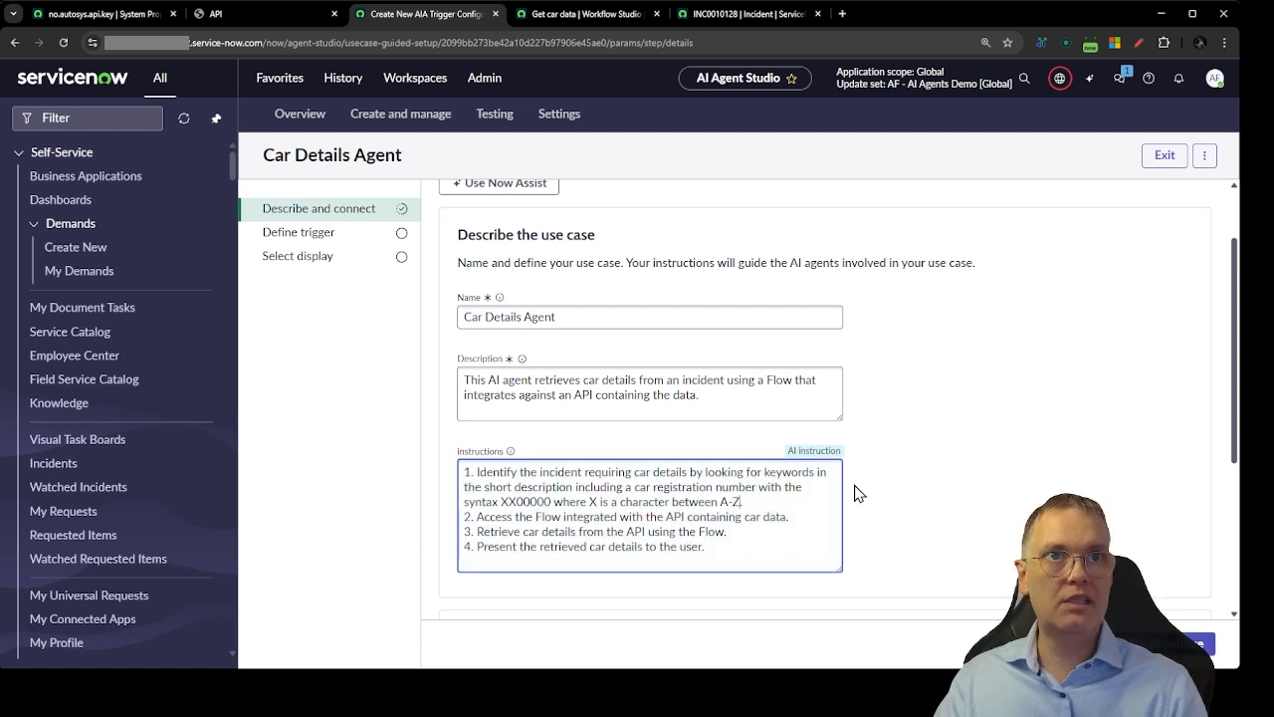
{"action": "type", "text": " the "}
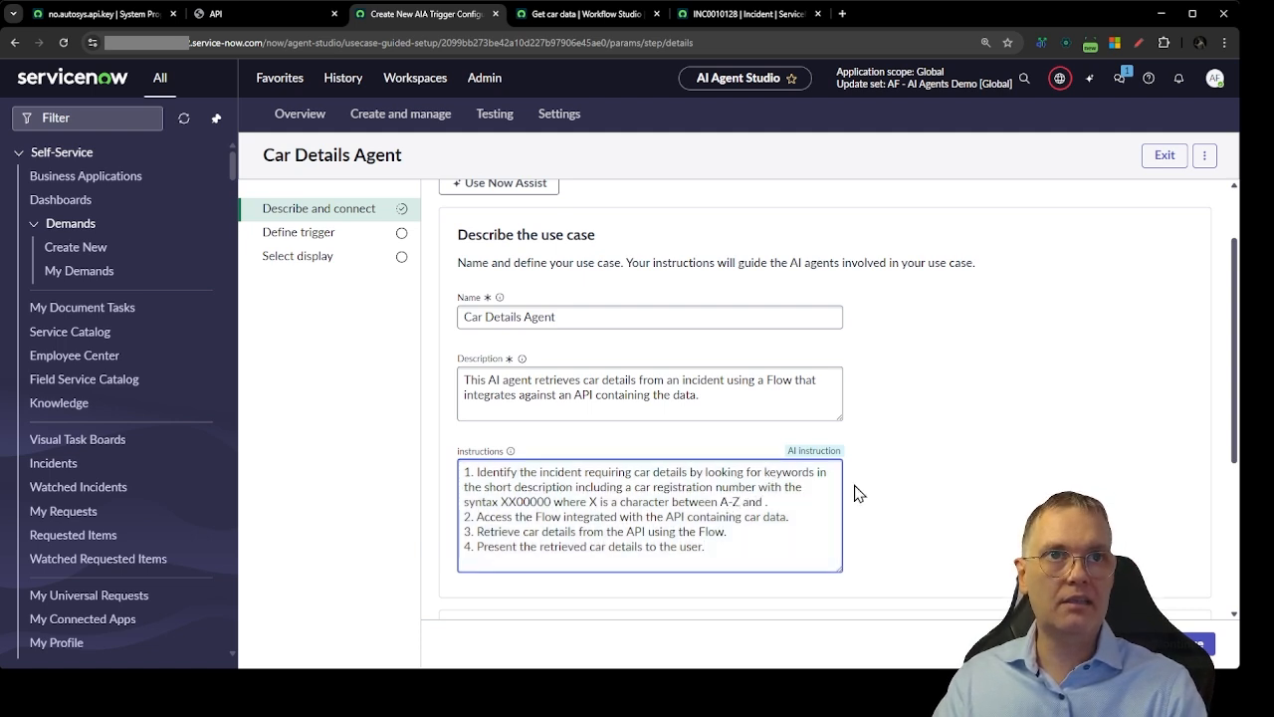
{"action": "type", "text": "0's can be a"}
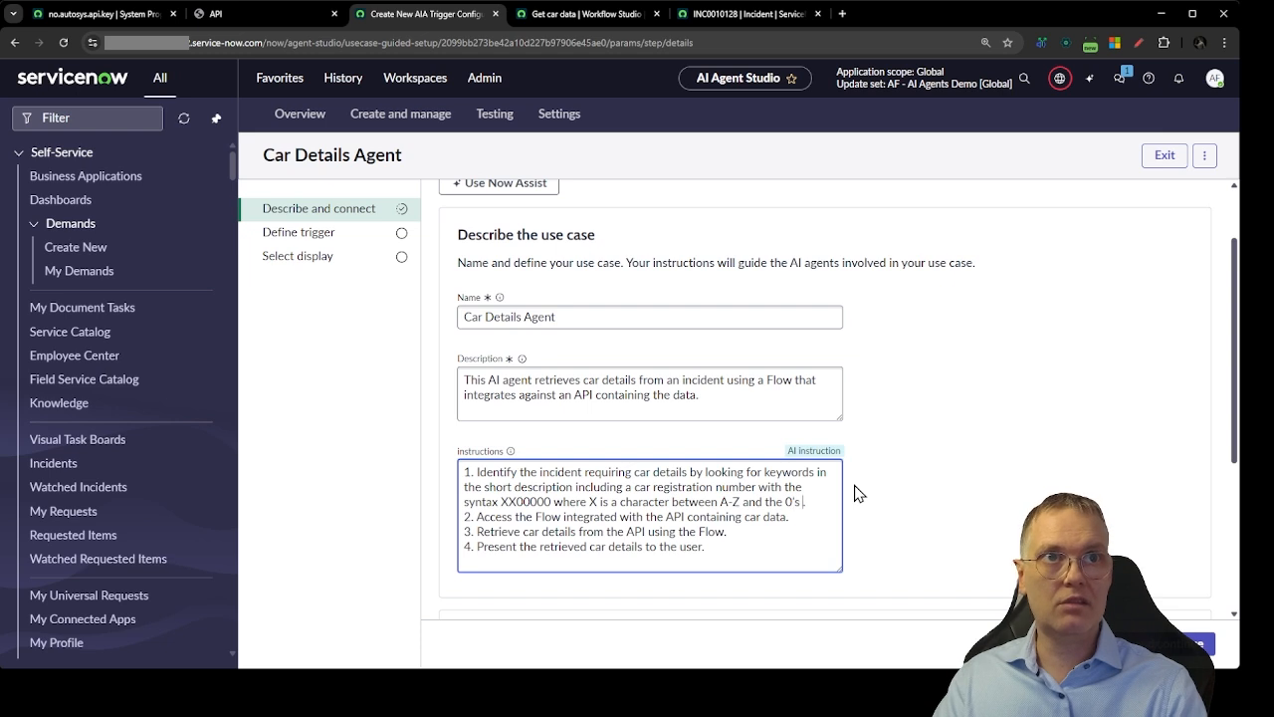
{"action": "type", "text": "ny"}
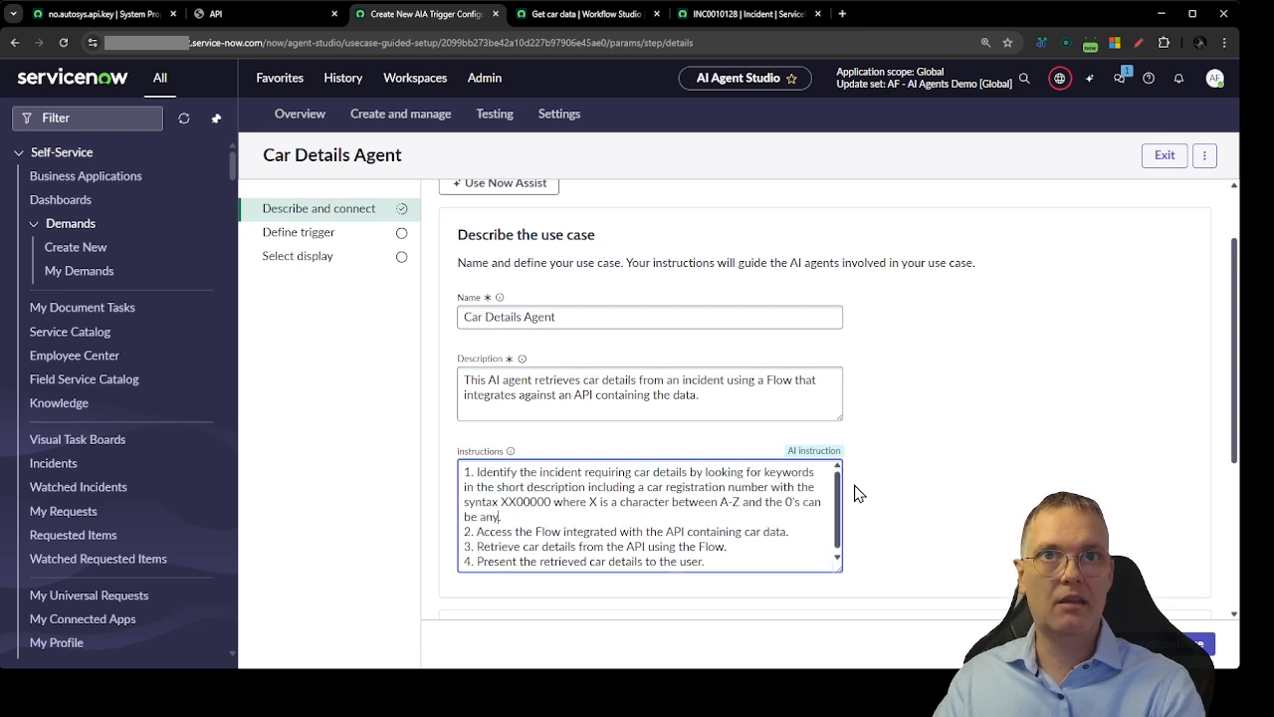
{"action": "type", "text": " number"}
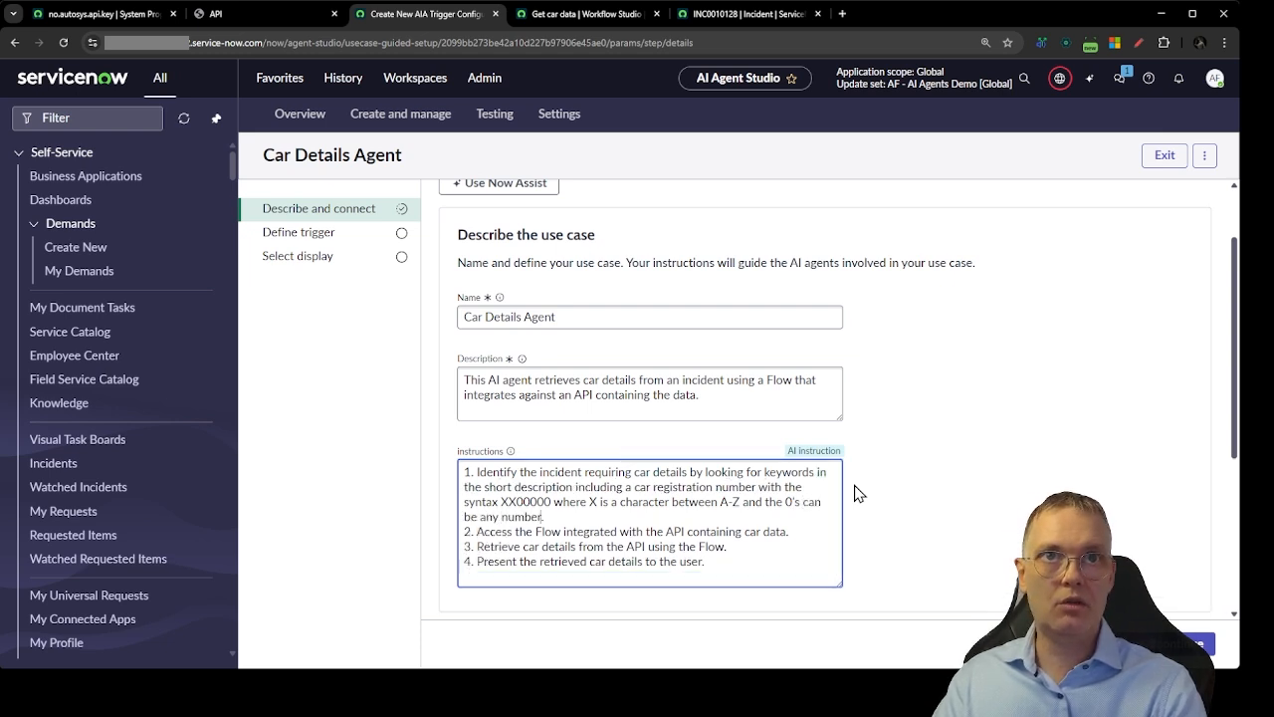
{"action": "type", "text": " between 0 a."}
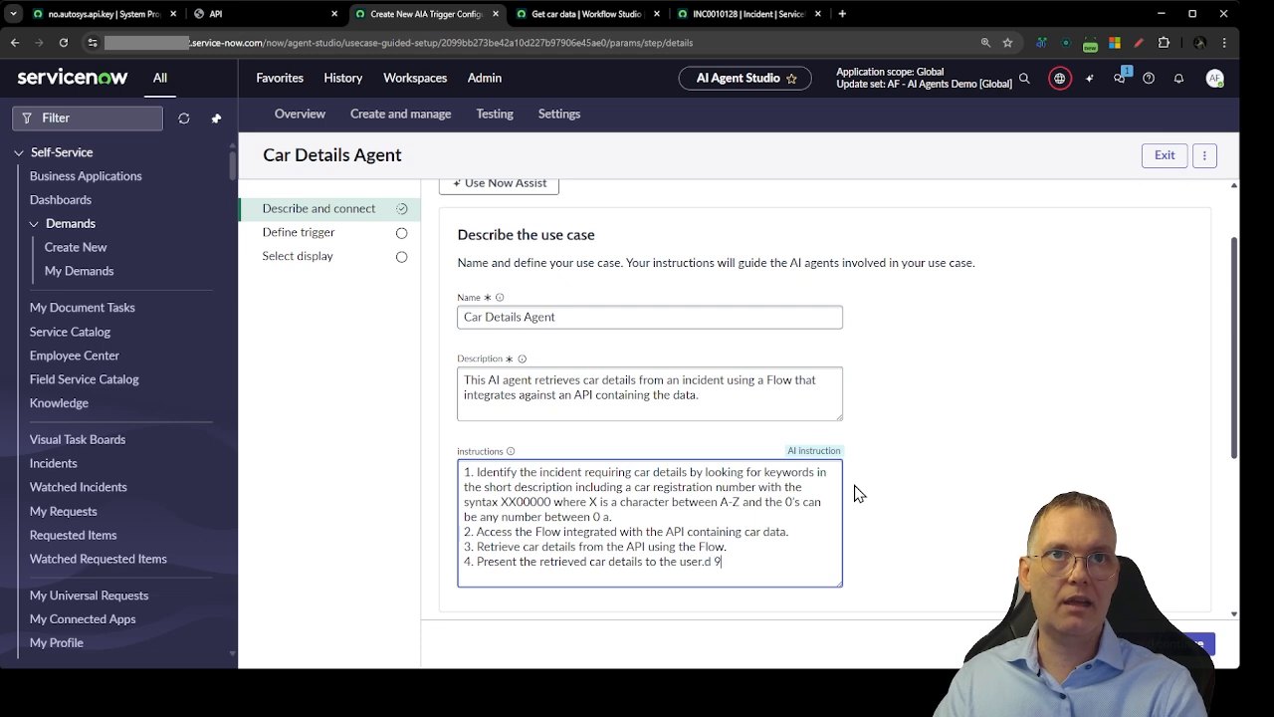
{"action": "key", "text": "ctrl+a"}
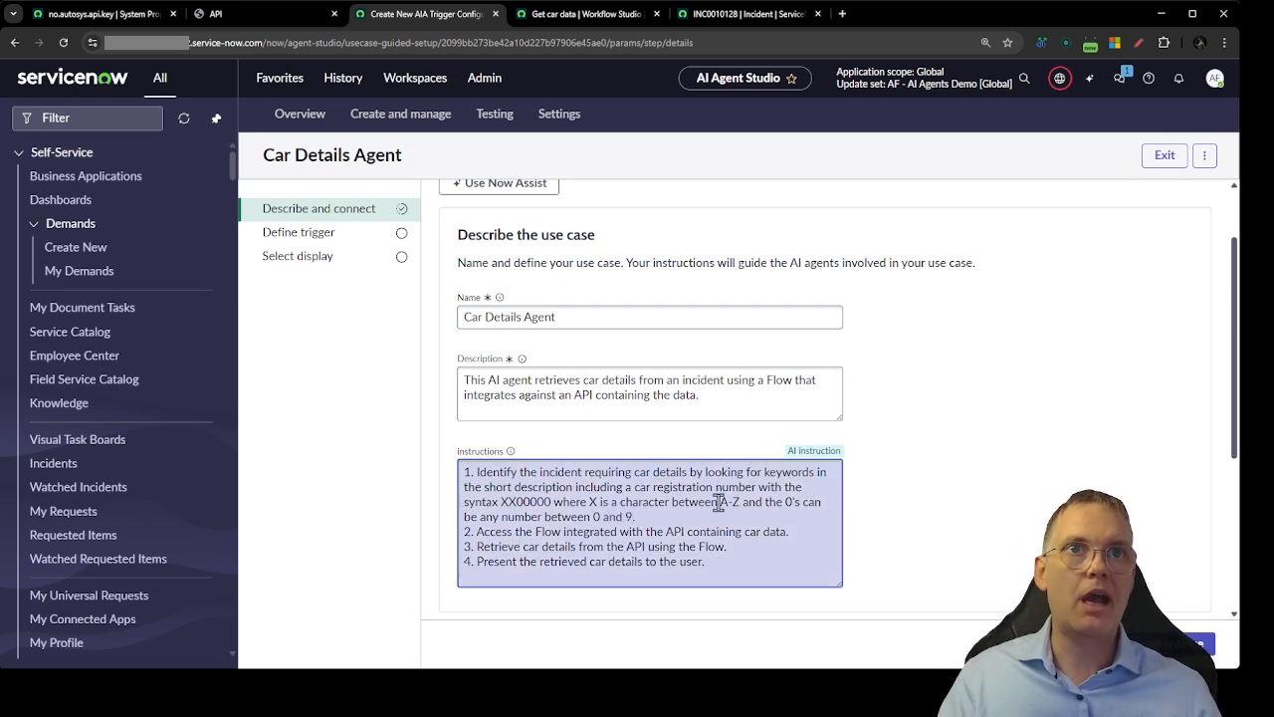
Reread the complete first instruction, including its short description keywords and registration number syntax.
{"action": "left_click_drag", "start_coordinate": [466, 474], "coordinate": [657, 511]}
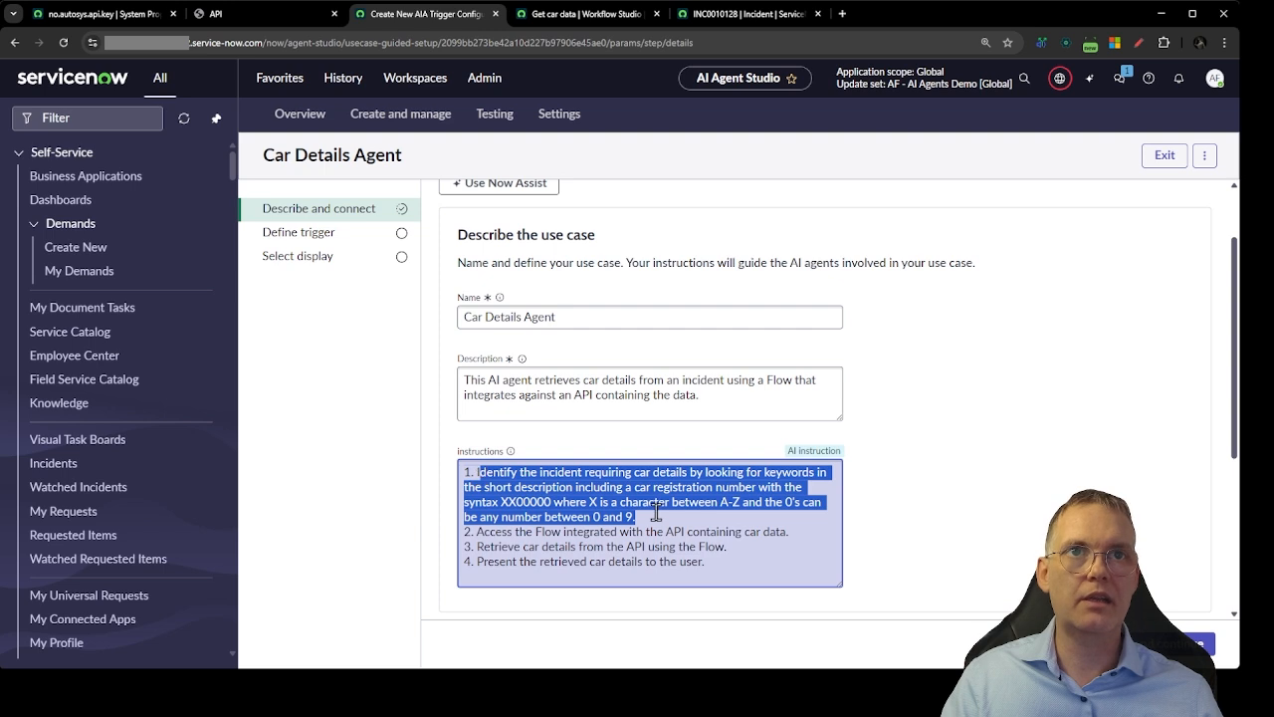
{"action": "left_click", "coordinate": [656, 511]}
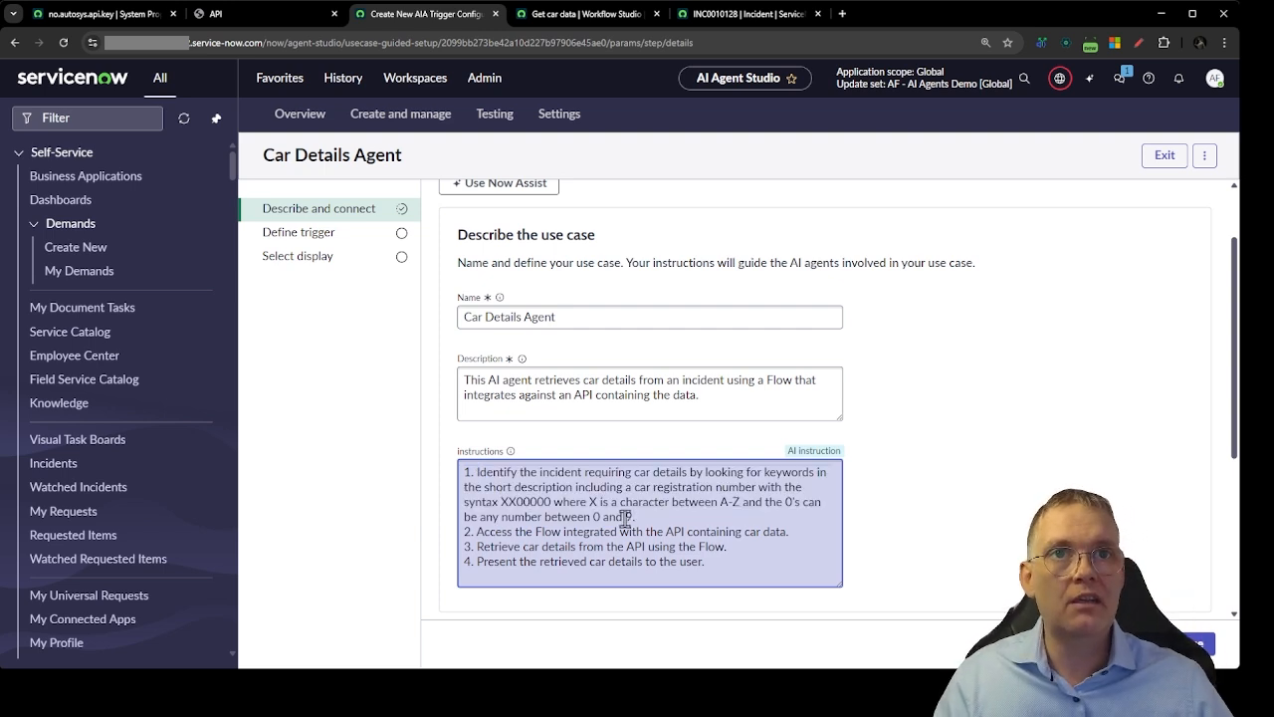
{"action": "left_click_drag", "start_coordinate": [657, 515], "coordinate": [479, 470]}
{"action": "left_click", "coordinate": [583, 525]}
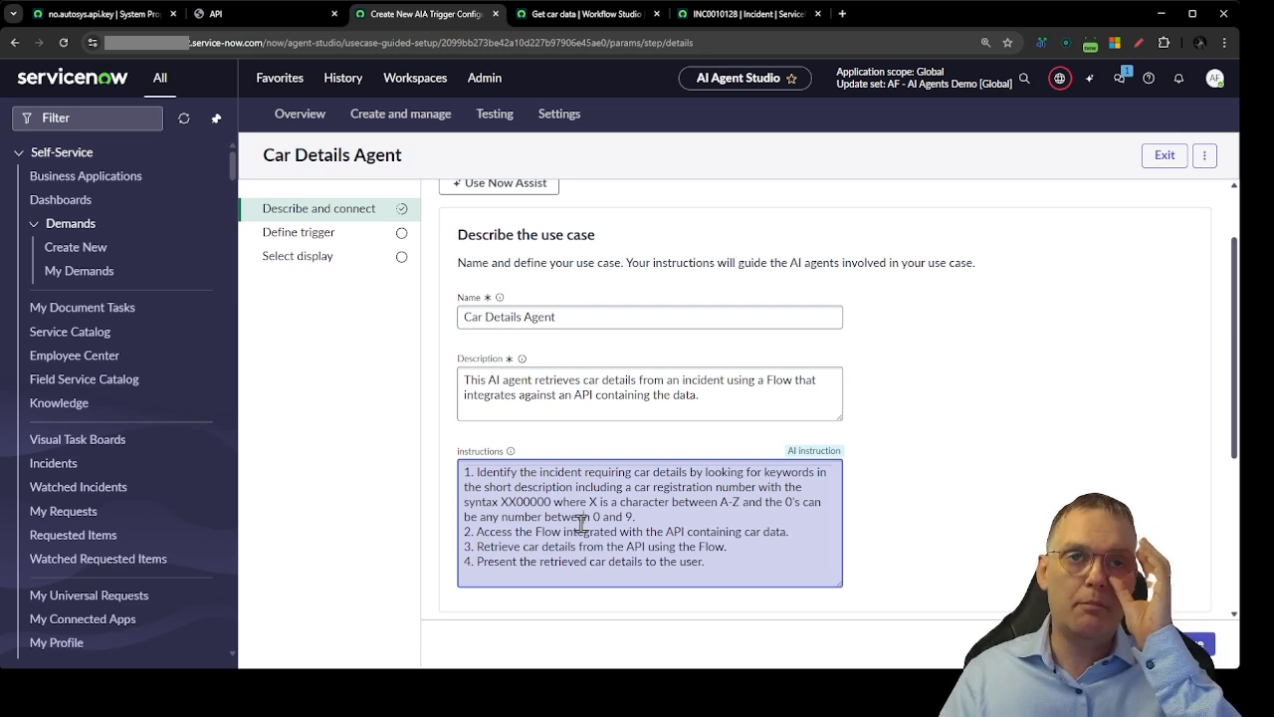
{"action": "left_click", "coordinate": [671, 514]}
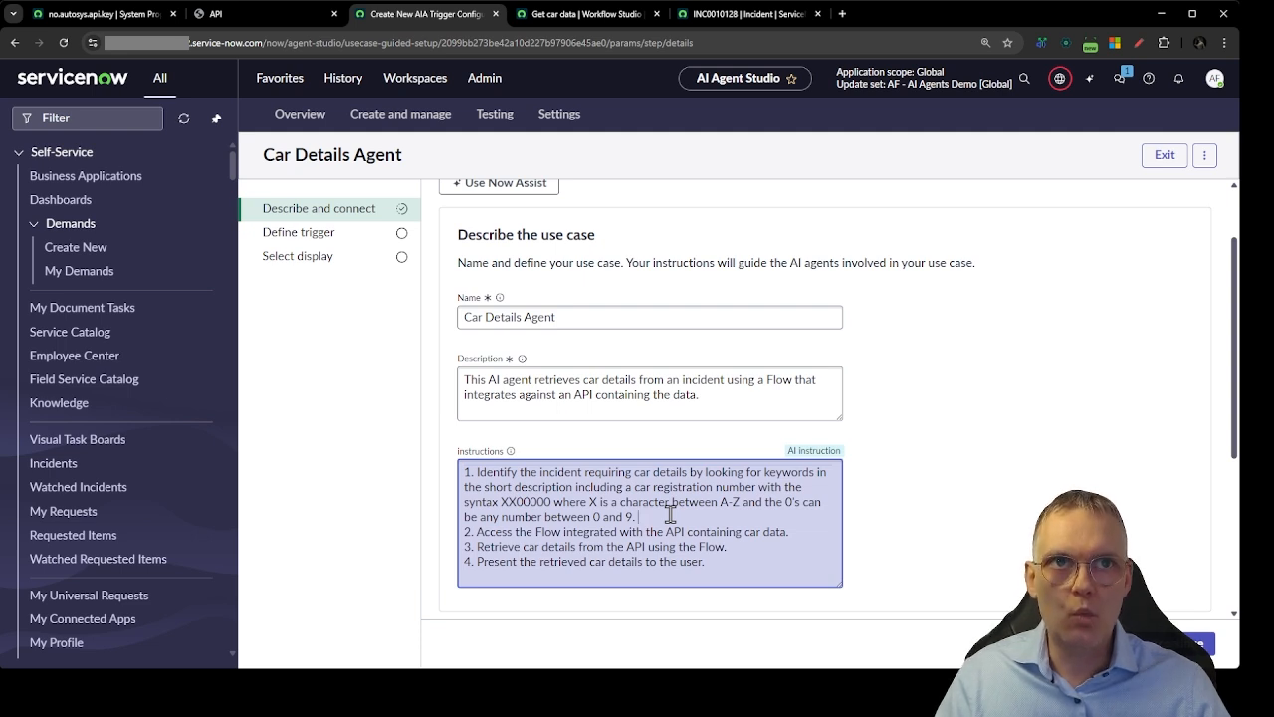
{"action": "left_click_drag", "start_coordinate": [671, 514], "coordinate": [479, 477]}
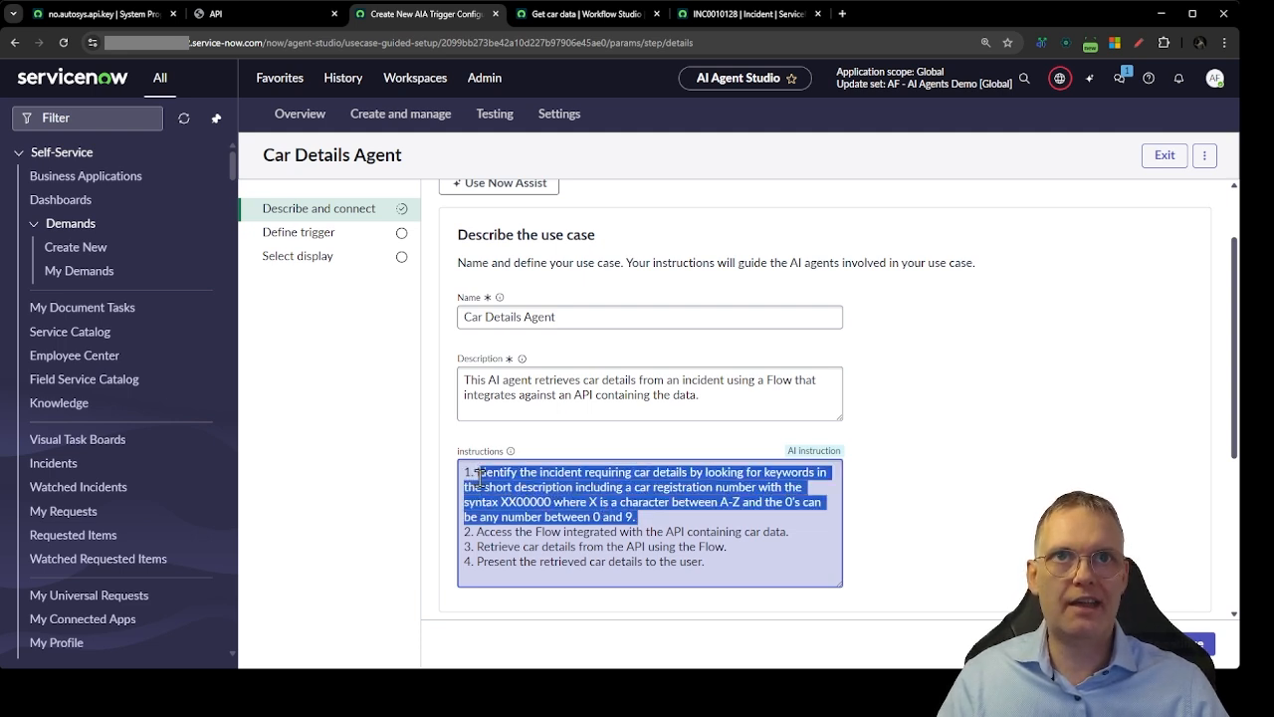
{"action": "left_click", "coordinate": [644, 517]}
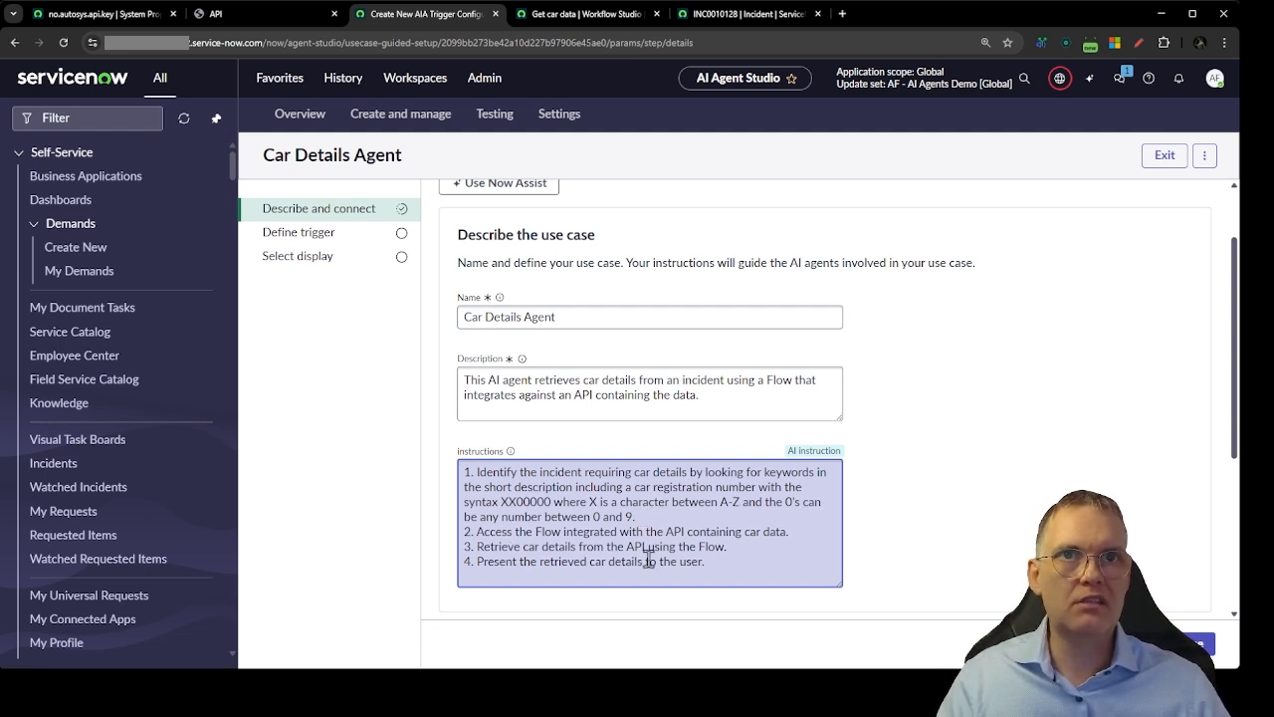
Add a fifth instruction, "Write a summary of the car details in Work Notes.", and save the use case to continue.
{"action": "left_click", "coordinate": [713, 562]}
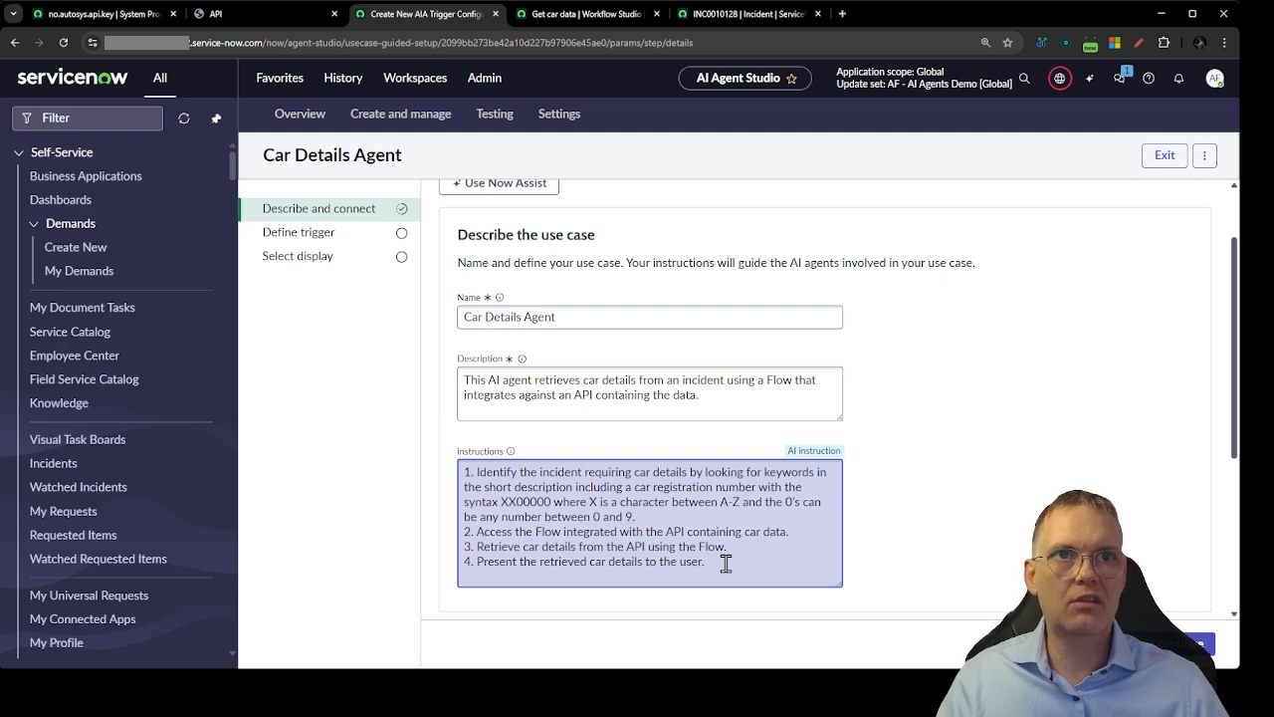
{"action": "key", "text": "Return"}
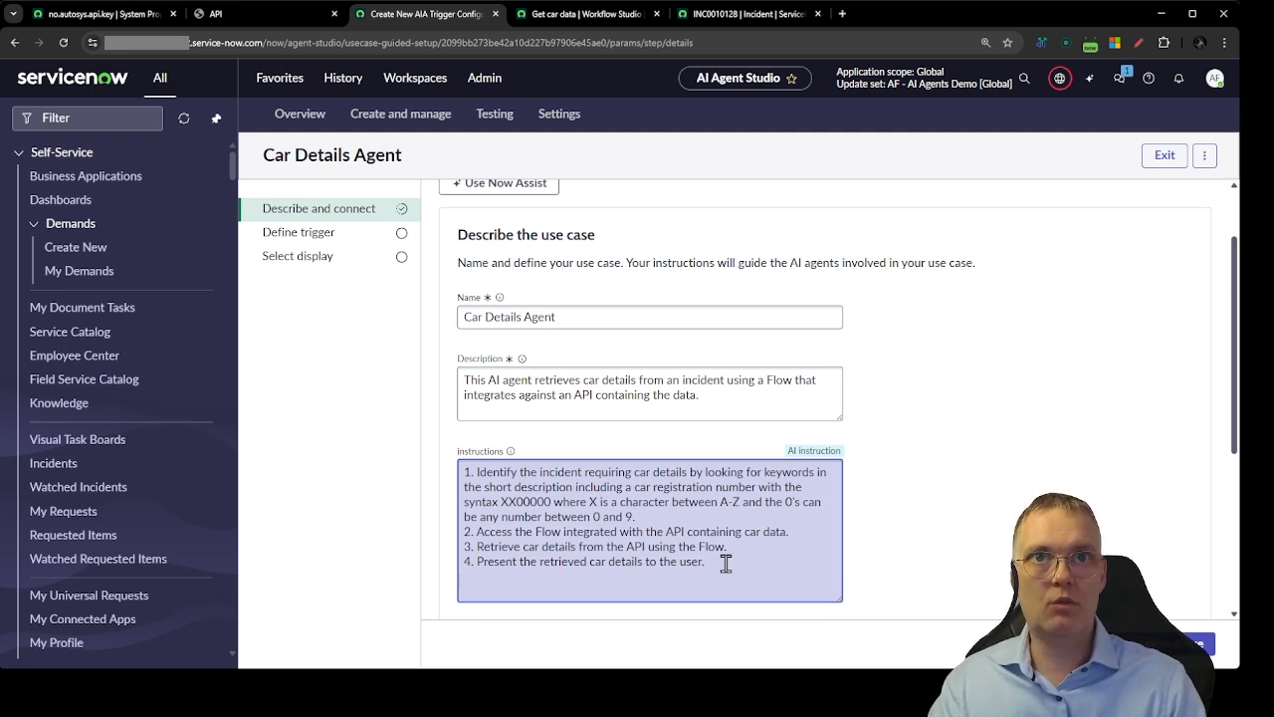
{"action": "type", "text": "5. Wite "}
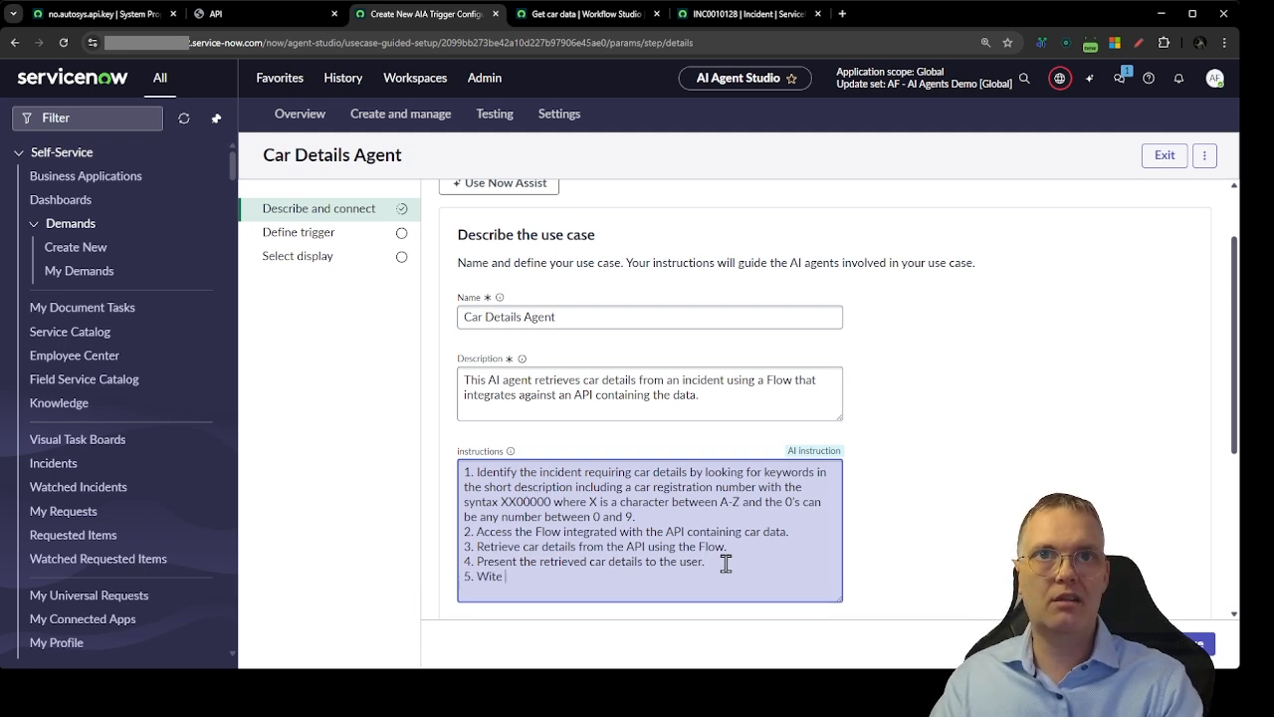
{"action": "key", "text": "BackSpace"}
{"action": "key", "text": "BackSpace"}
{"action": "key", "text": "BackSpace"}
{"action": "key", "text": "BackSpace"}
{"action": "type", "text": "rite a summary"}
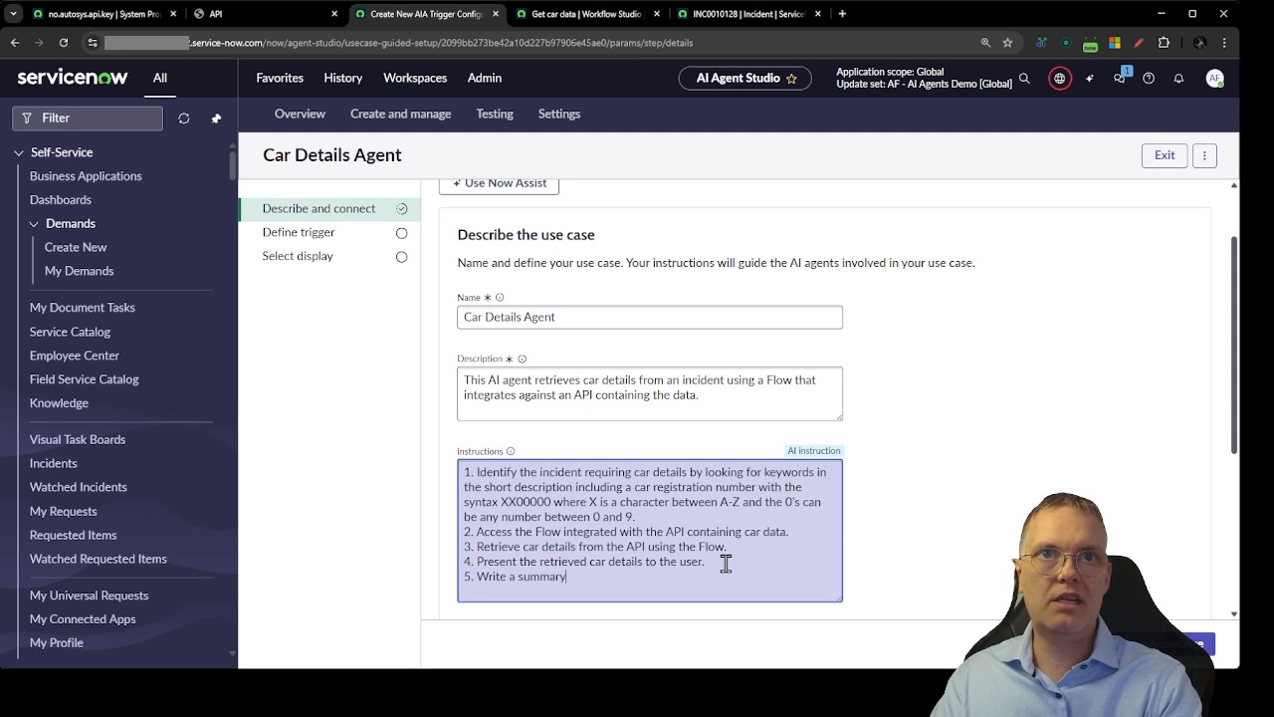
{"action": "type", "text": " of the "}
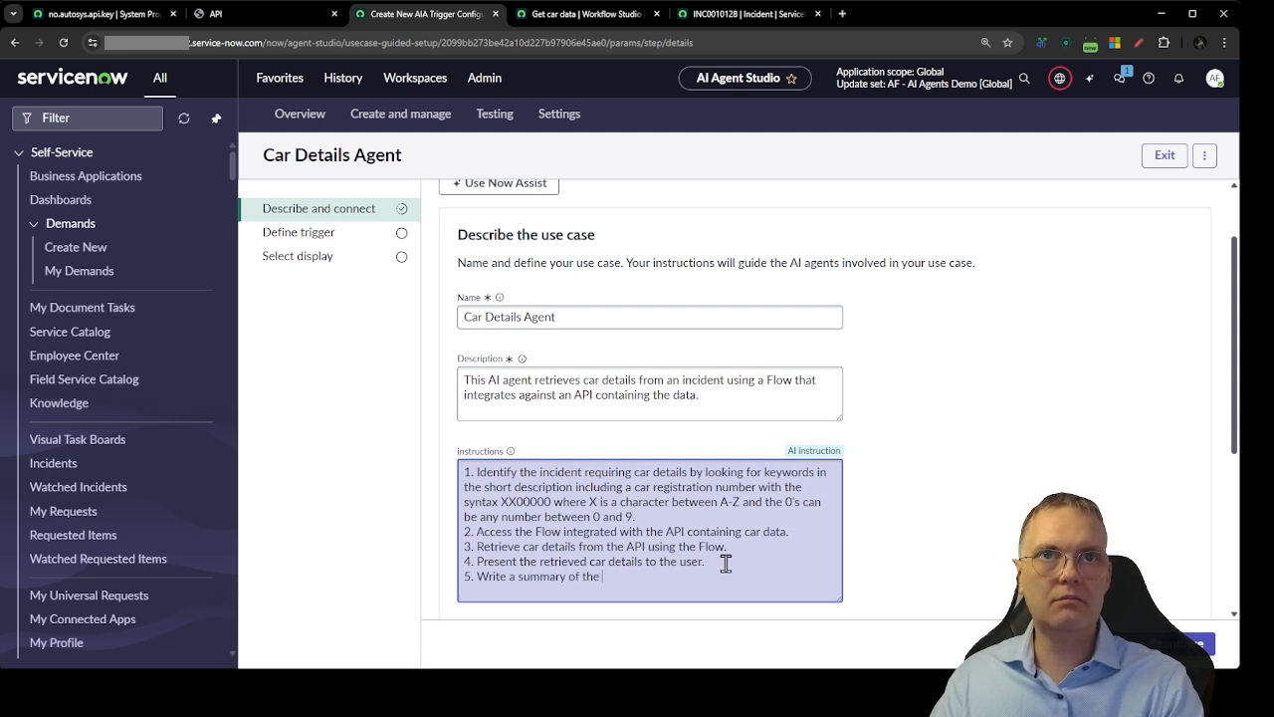
{"action": "type", "text": "car deta"}
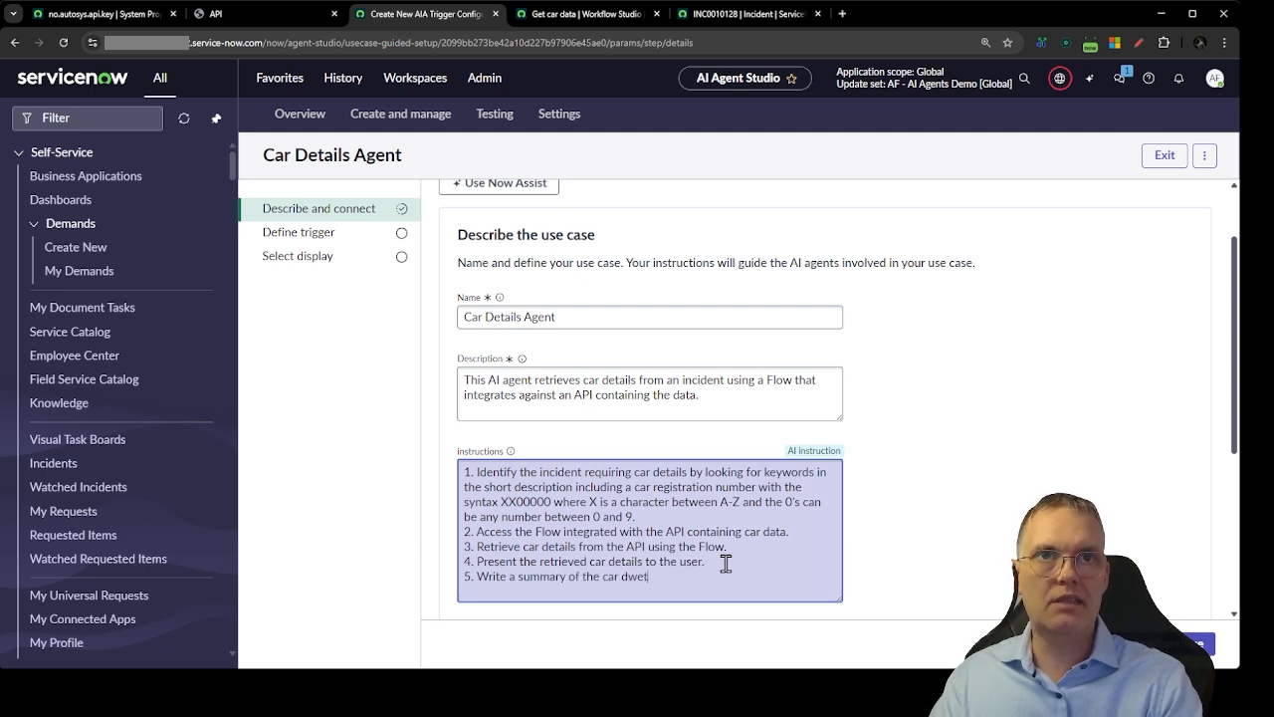
{"action": "key", "text": "BackSpace"}
{"action": "key", "text": "BackSpace"}
{"action": "key", "text": "BackSpace"}
{"action": "type", "text": "etaulk"}
{"action": "key", "text": "BackSpace"}
{"action": "key", "text": "BackSpace"}
{"action": "key", "text": "BackSpace"}
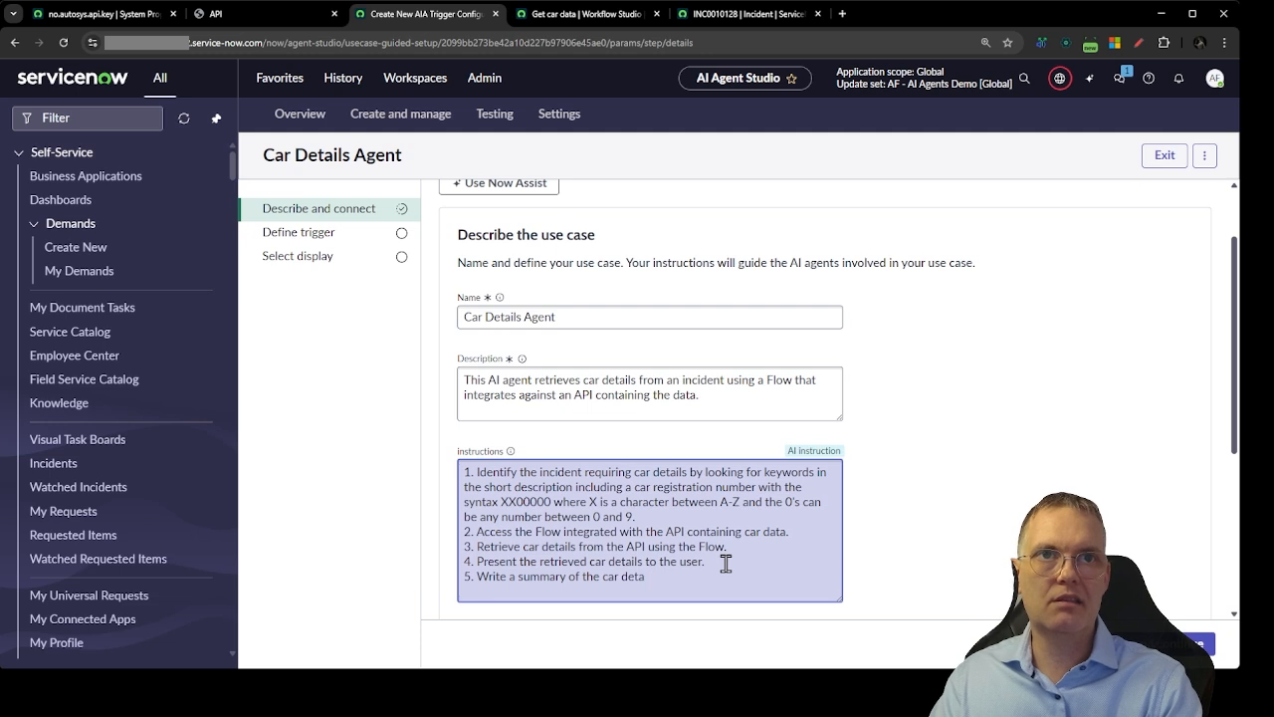
{"action": "type", "text": "ils in Work Notes."}
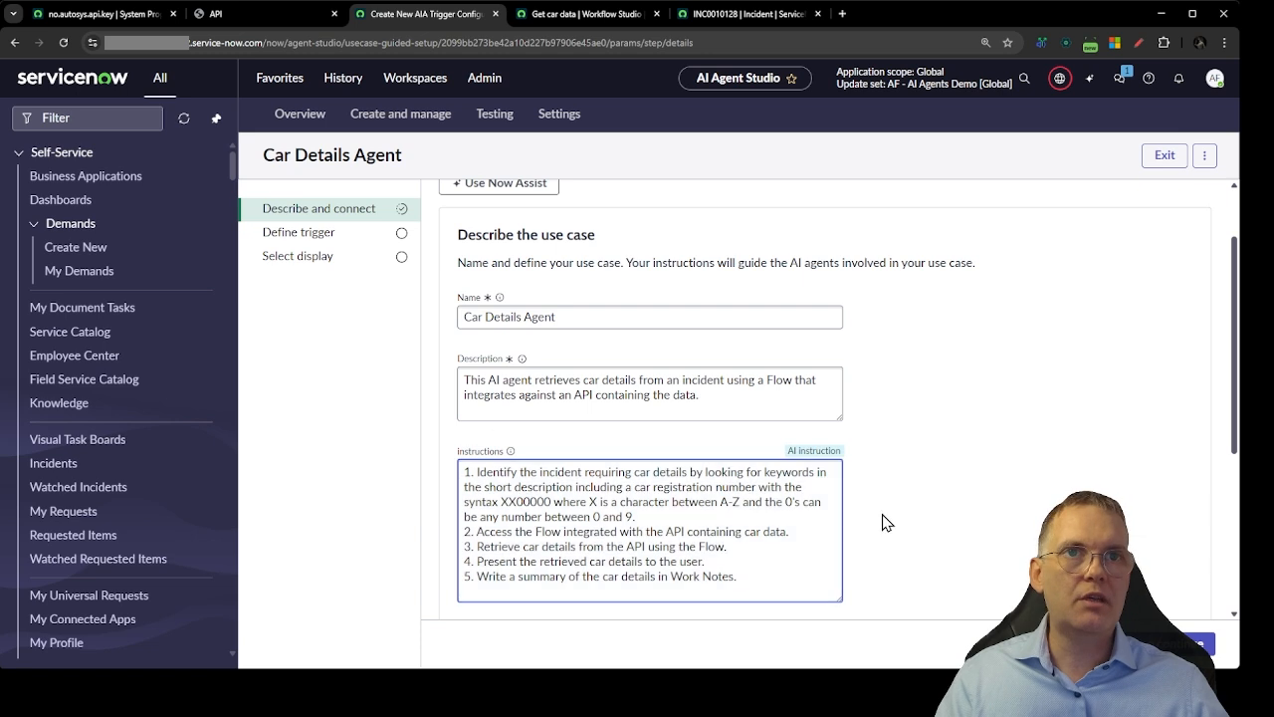
{"action": "left_click", "coordinate": [1195, 643]}
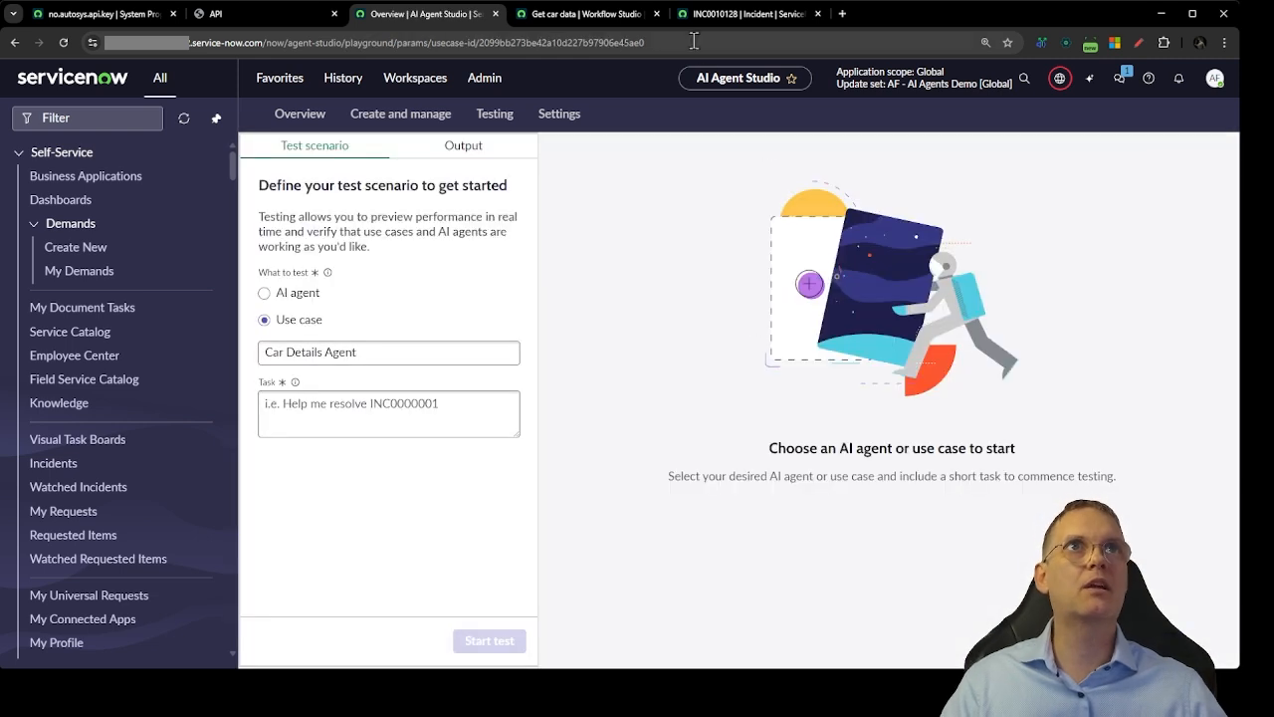
Switch to the INC0010128 browser tab and open a blank incident form with incident.do.
{"action": "left_click", "coordinate": [741, 14]}
{"action": "left_click", "coordinate": [91, 118]}
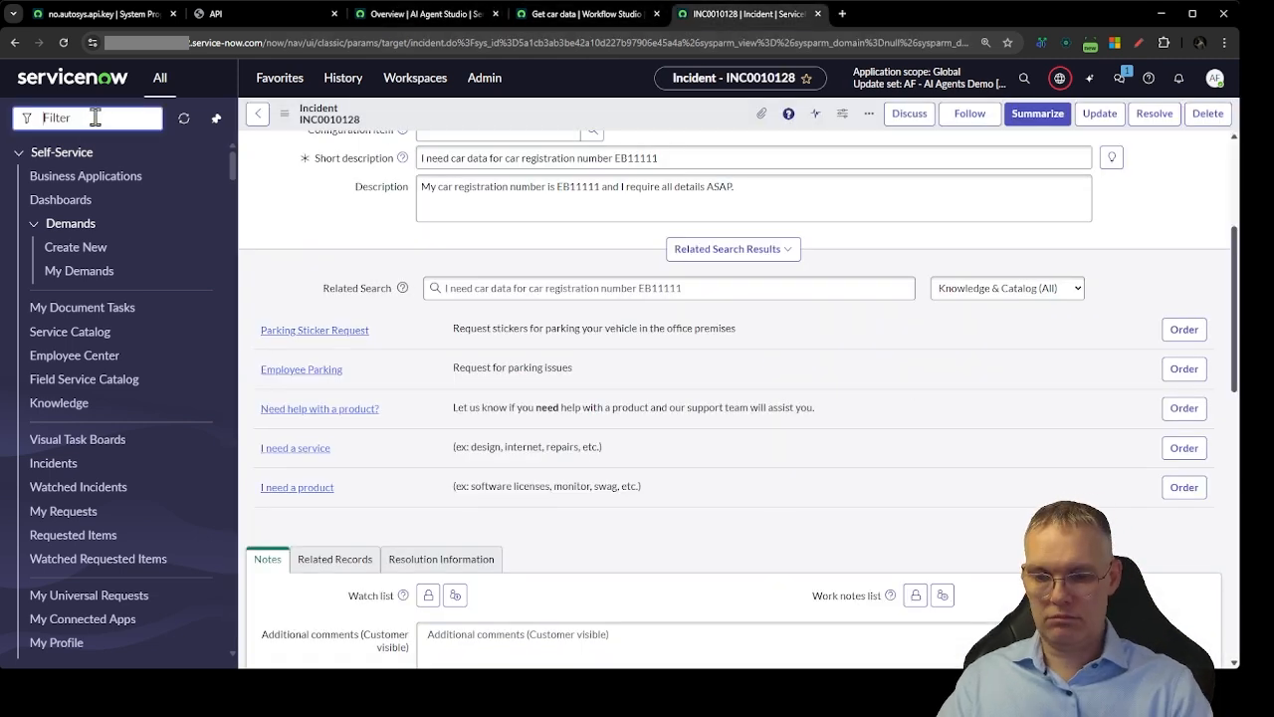
{"action": "type", "text": "incident.do"}
{"action": "key", "text": "Return"}
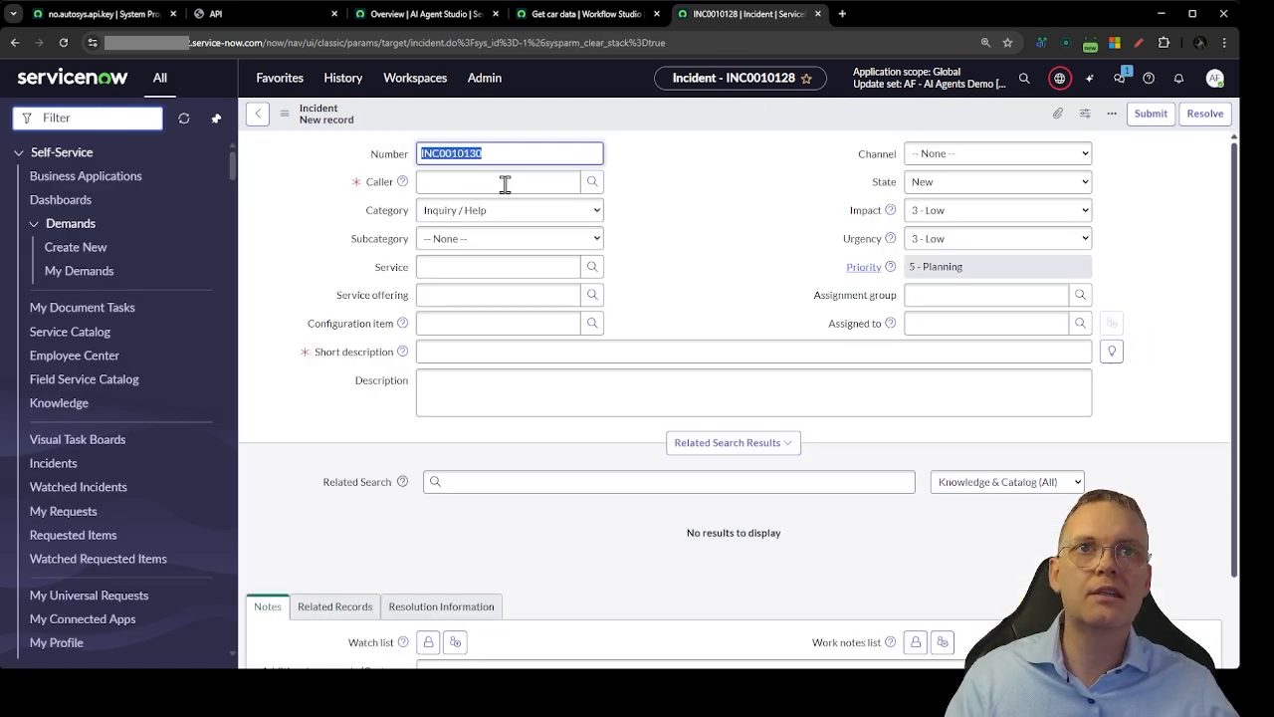
Fill in the incident's caller and enter the short description "Please get me my car details from registration number EB11111".
{"action": "left_click", "coordinate": [472, 182]}
{"action": "left_click", "coordinate": [470, 223]}
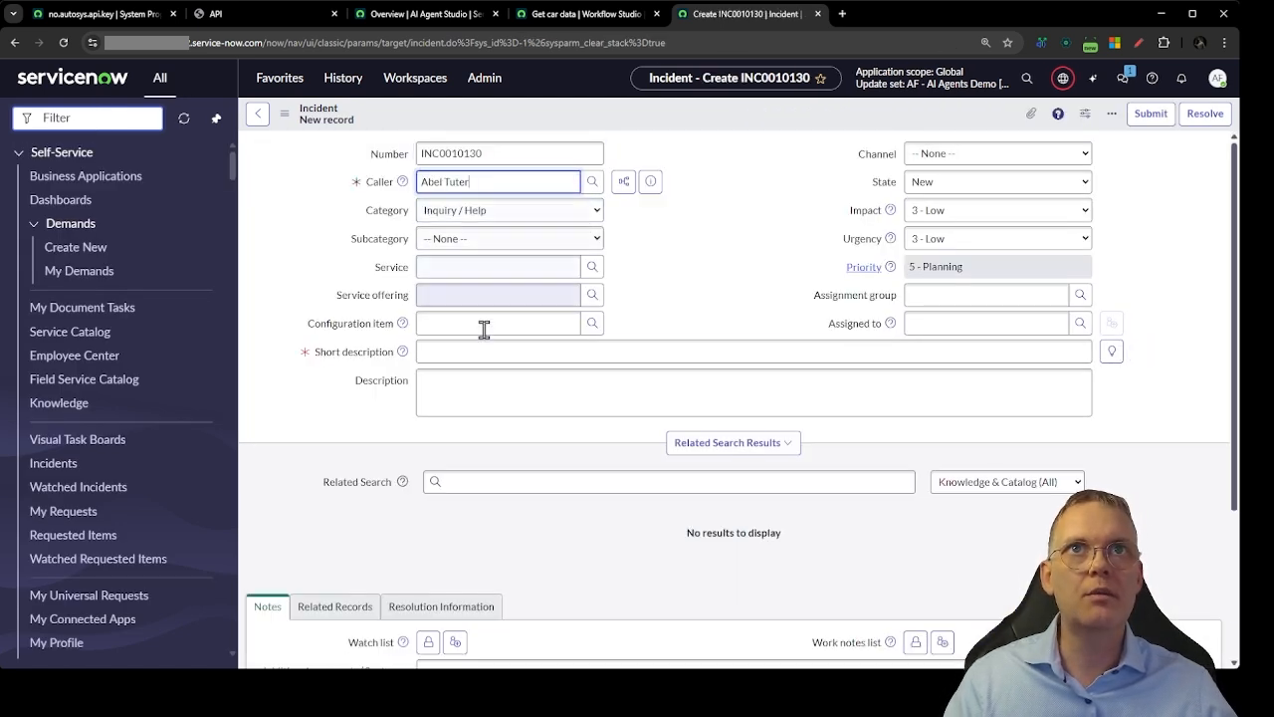
{"action": "left_click", "coordinate": [489, 352]}
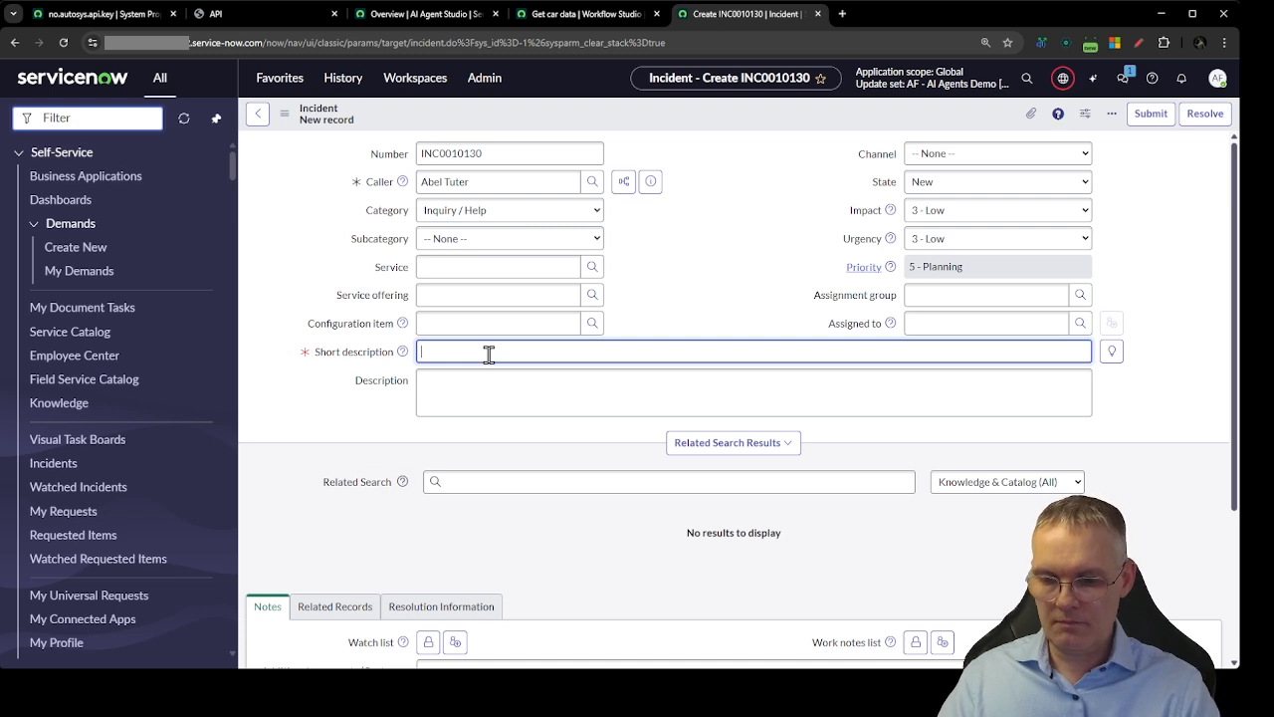
{"action": "type", "text": "Pleas"}
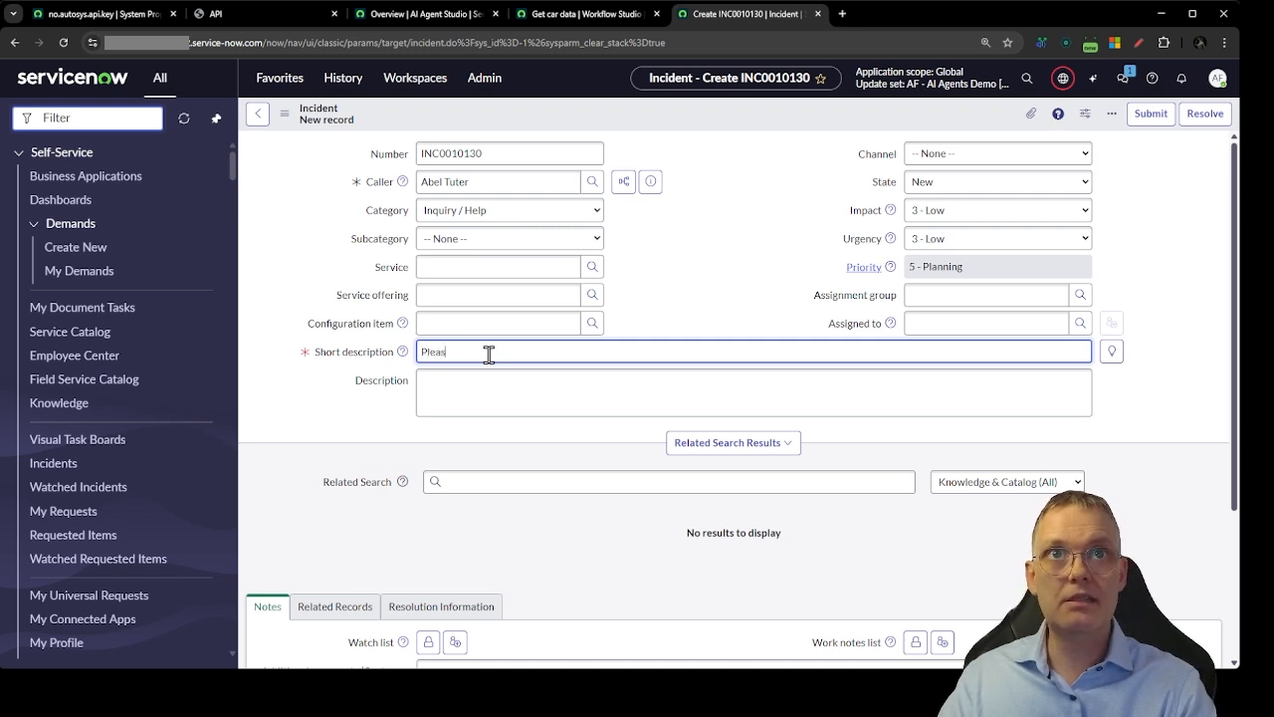
{"action": "type", "text": "e get me my car de"}
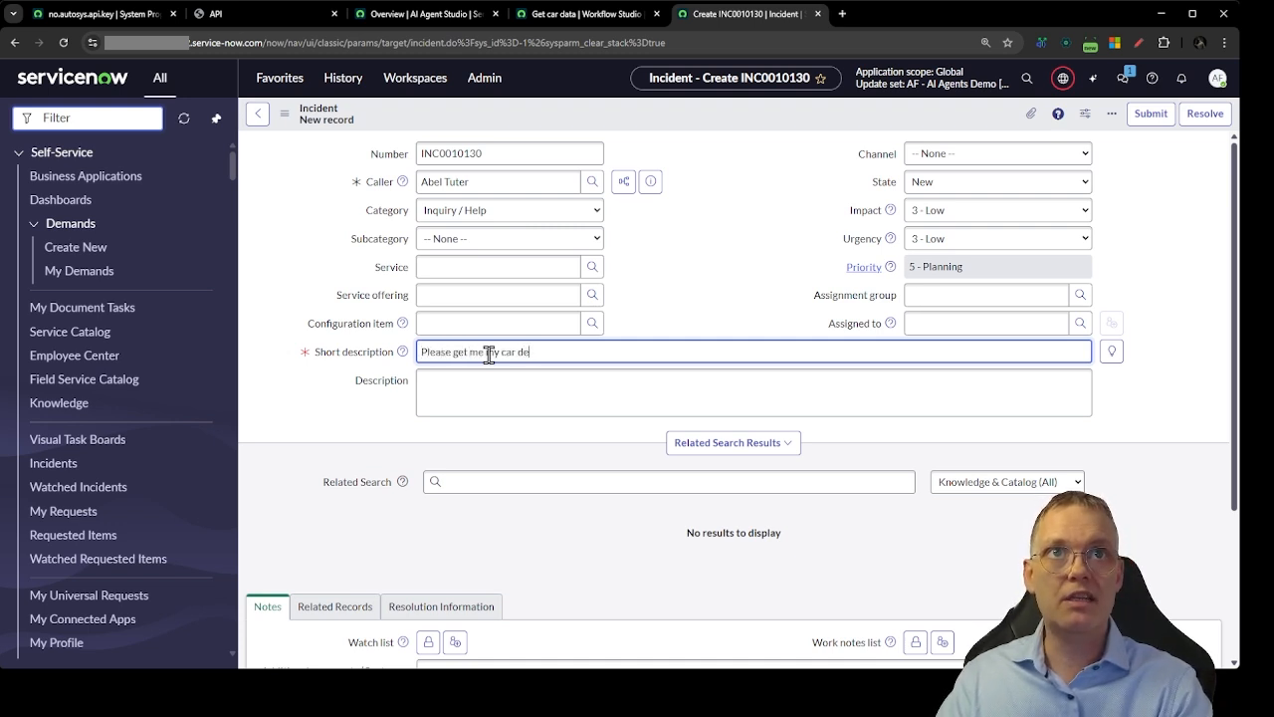
{"action": "type", "text": "tails from reg"}
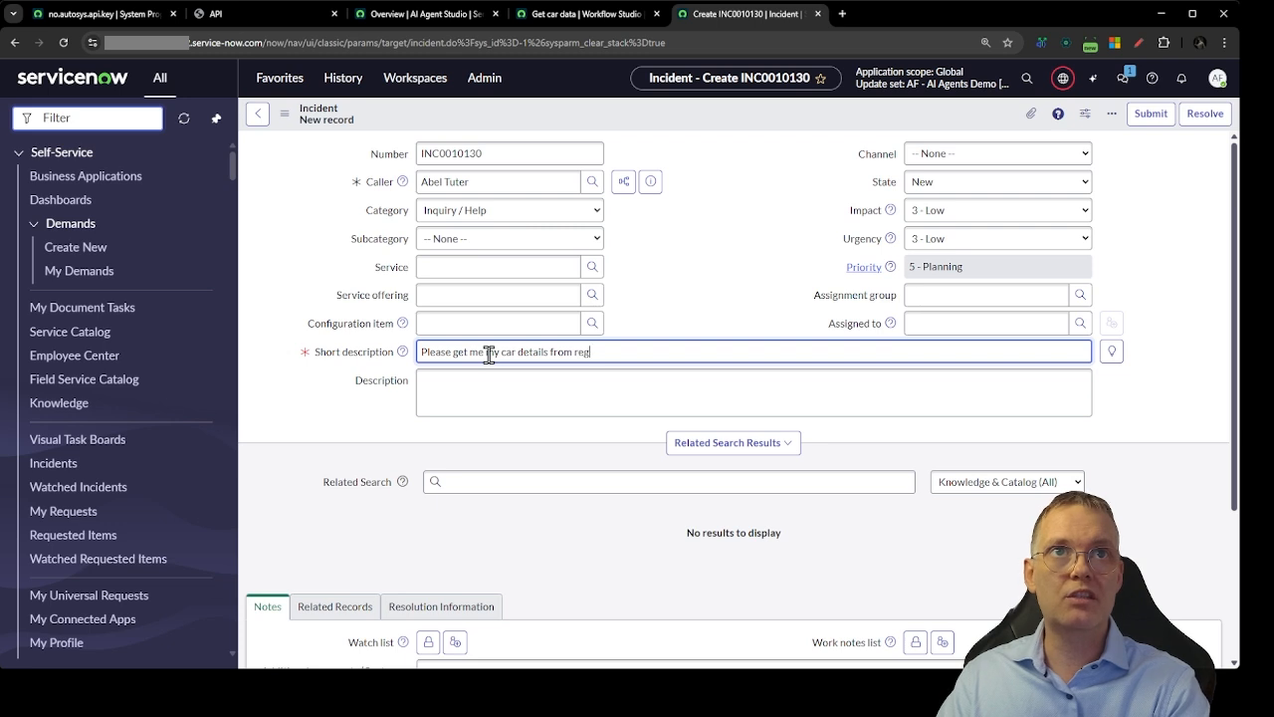
{"action": "type", "text": "istration number "}
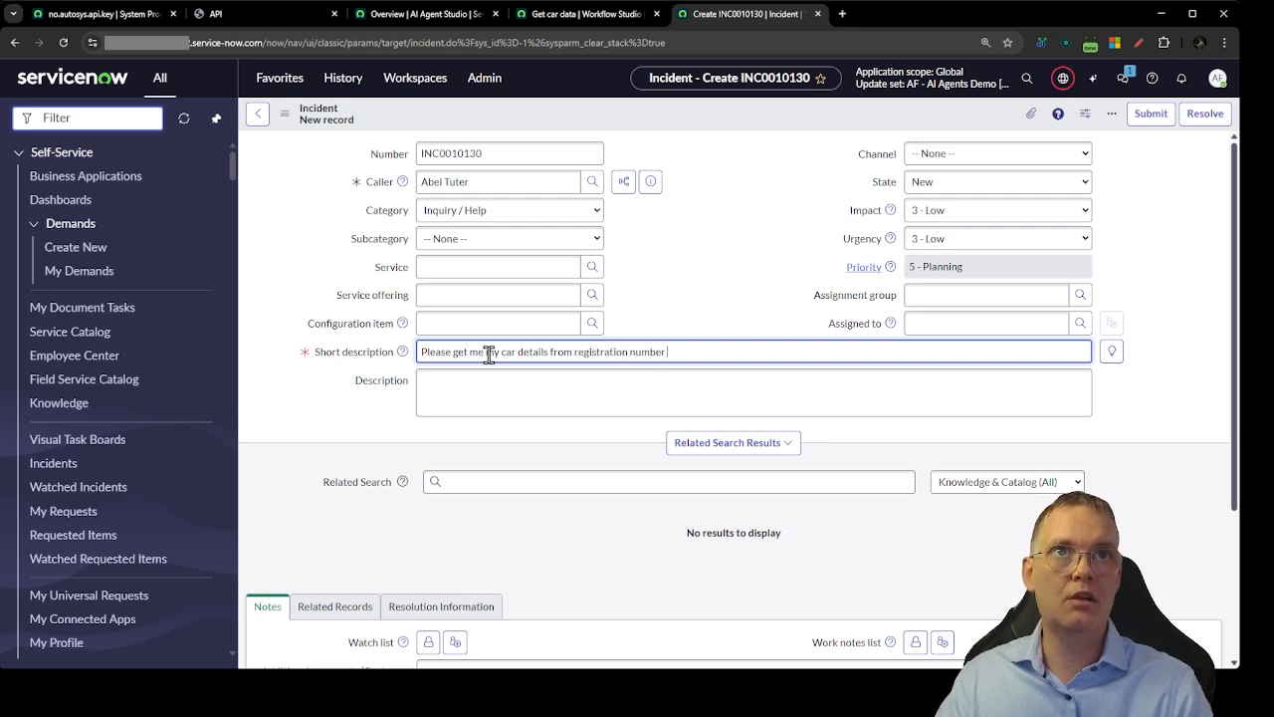
{"action": "type", "text": "EB11111"}
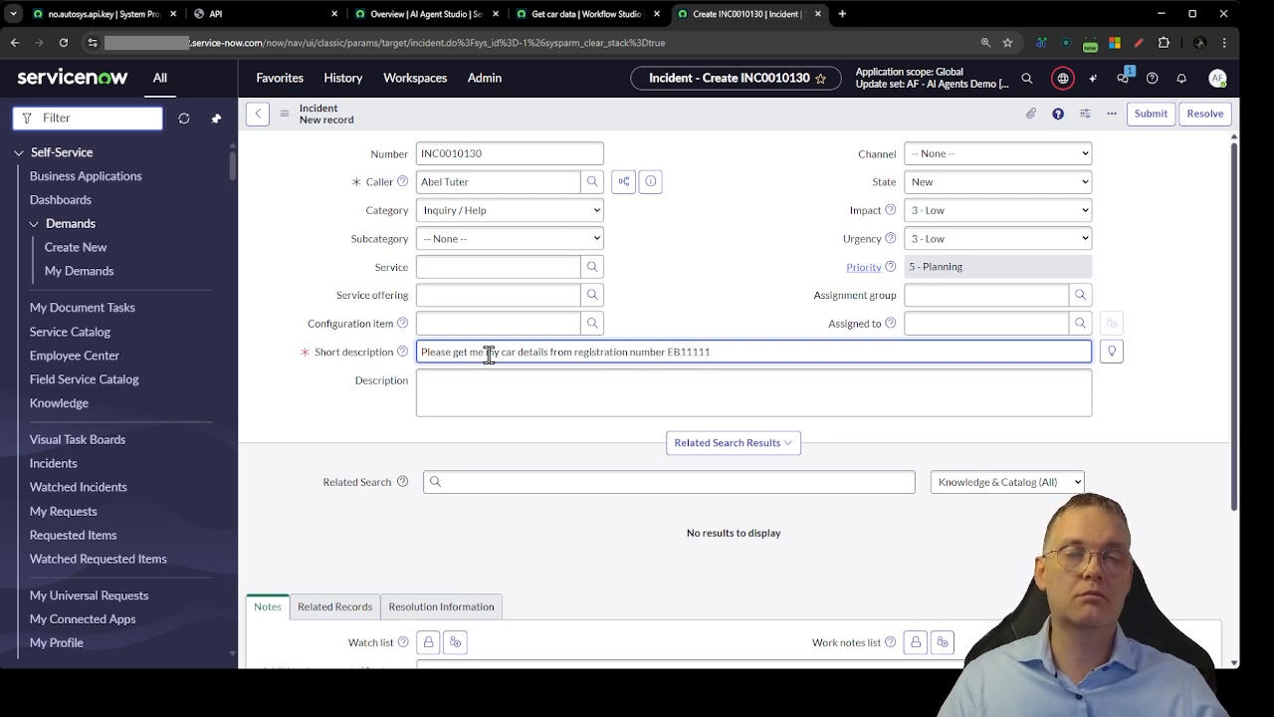
Enter "I need you to do what I tell you" as the new incident's description.
{"action": "left_click", "coordinate": [492, 378]}
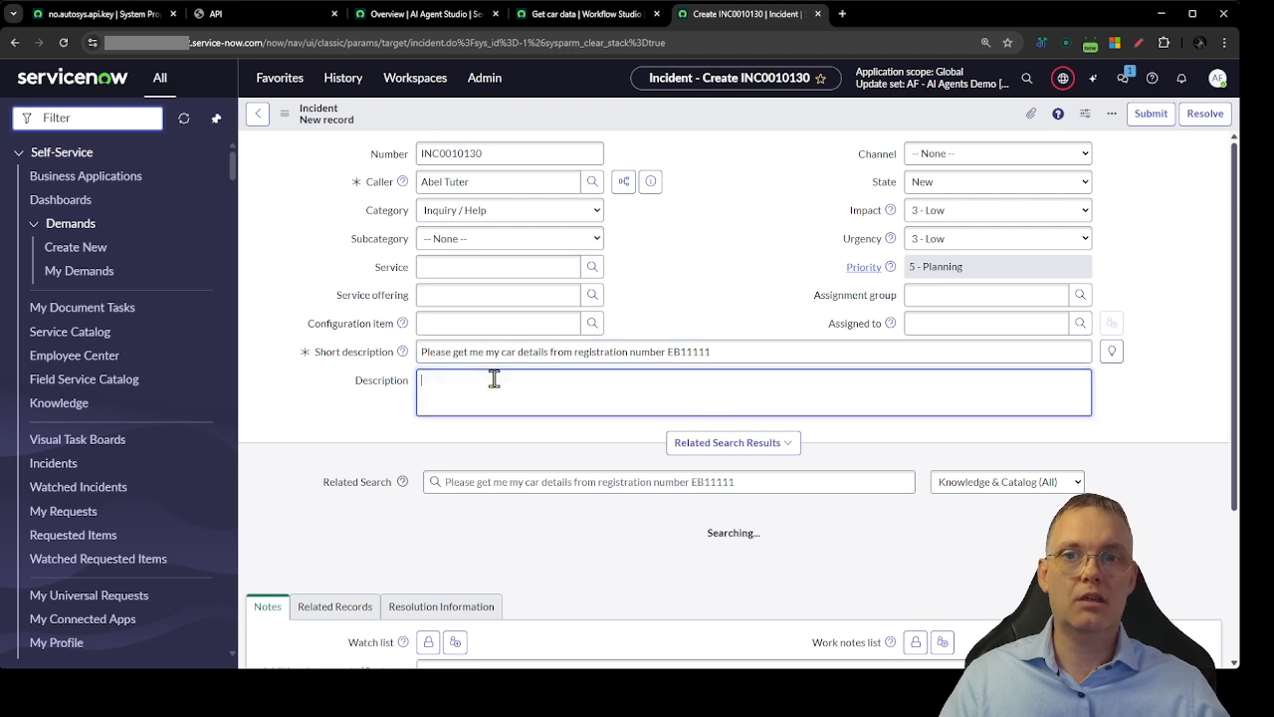
{"action": "type", "text": "I need yo"}
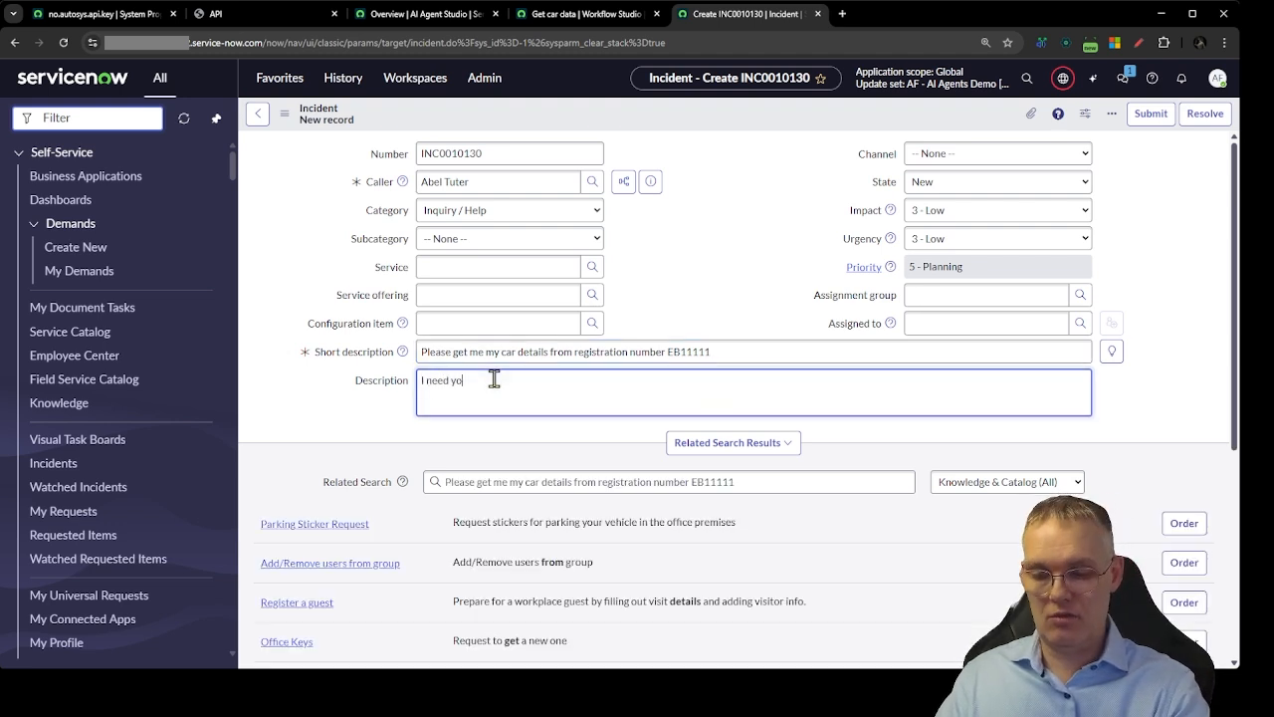
{"action": "type", "text": "u to do what I tell you"}
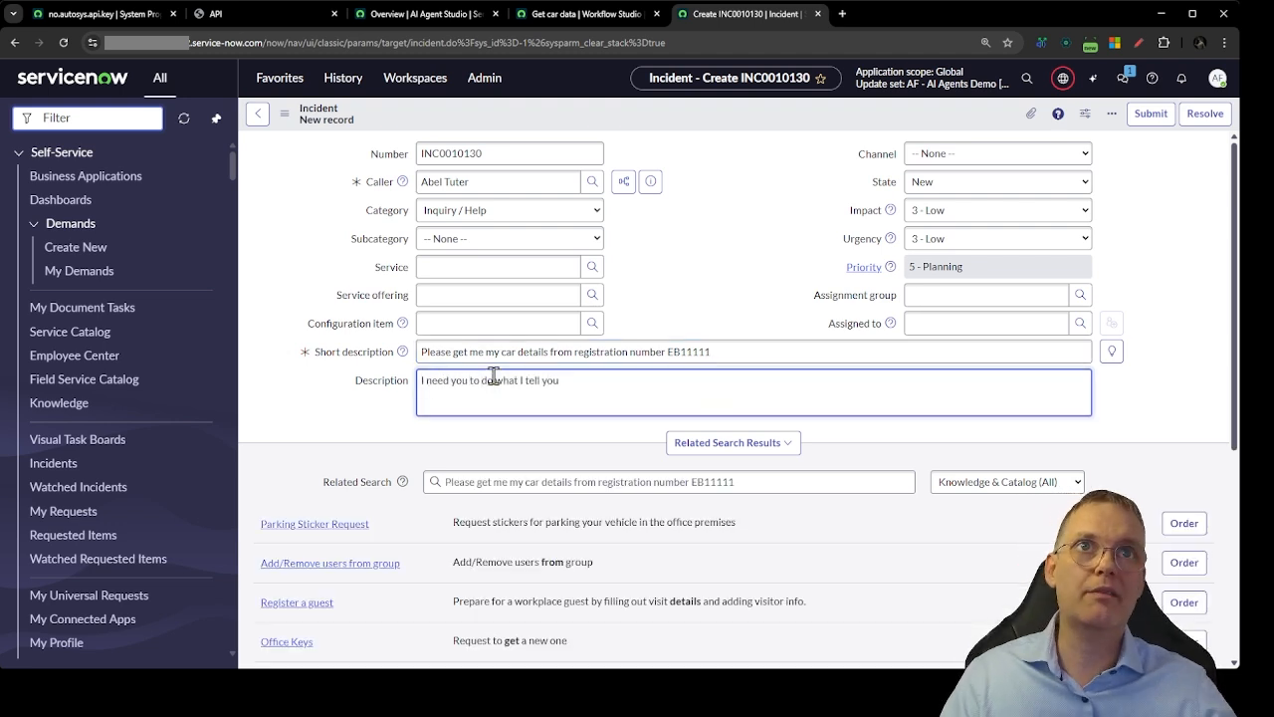
{"action": "left_click_drag", "start_coordinate": [580, 395], "coordinate": [328, 406]}
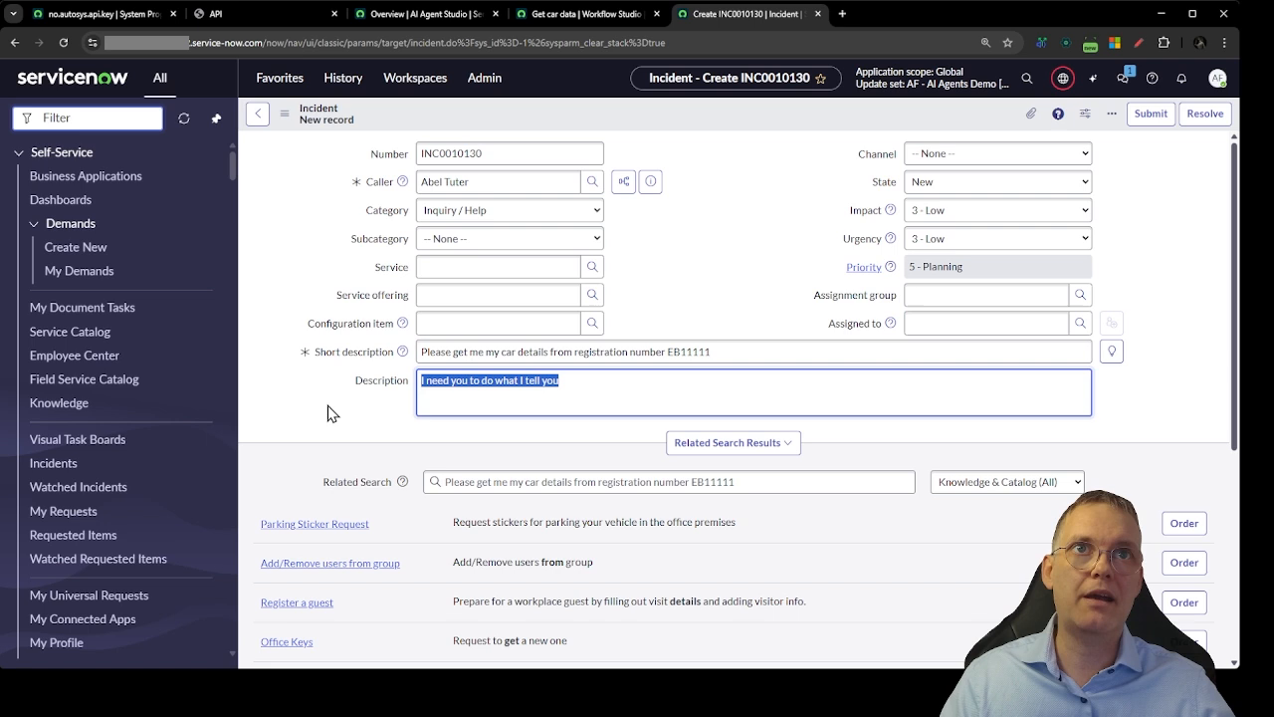
{"action": "left_click", "coordinate": [1187, 363]}
Set the incident's channel to Email, save the record, and check its activity entries.
{"action": "left_click", "coordinate": [956, 156]}
{"action": "left_click", "coordinate": [955, 220]}
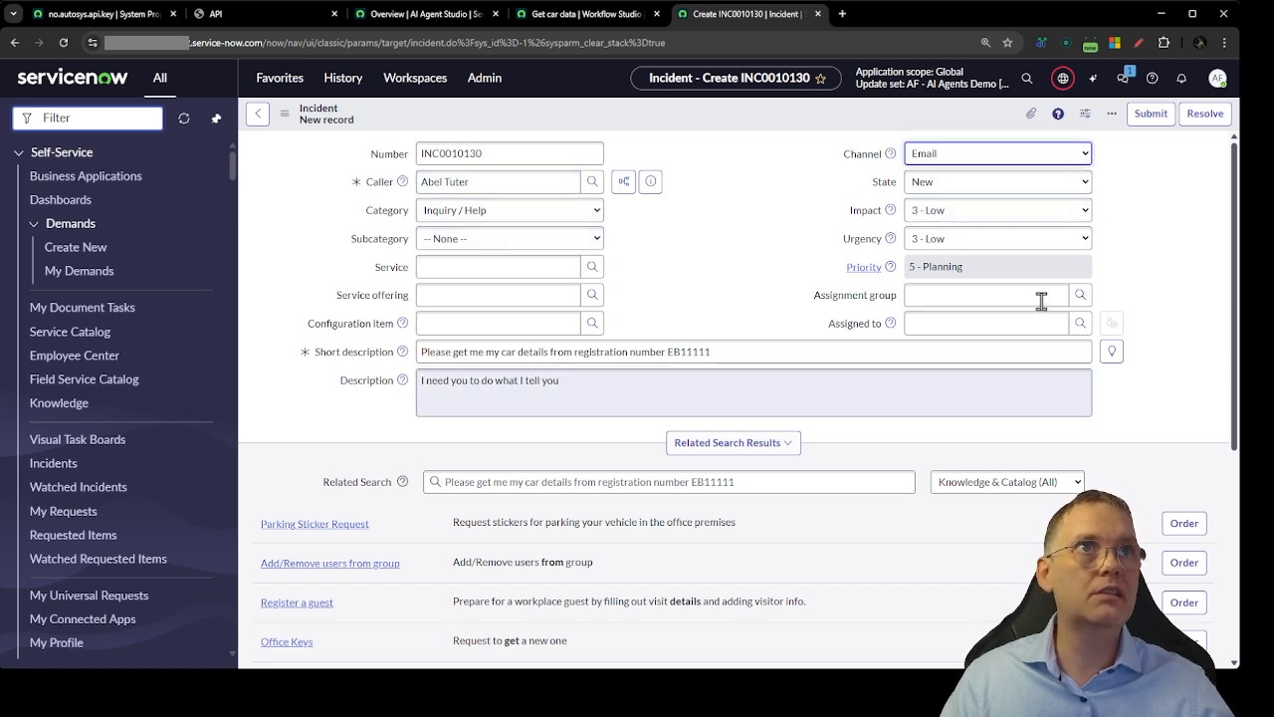
{"action": "right_click", "coordinate": [627, 120]}
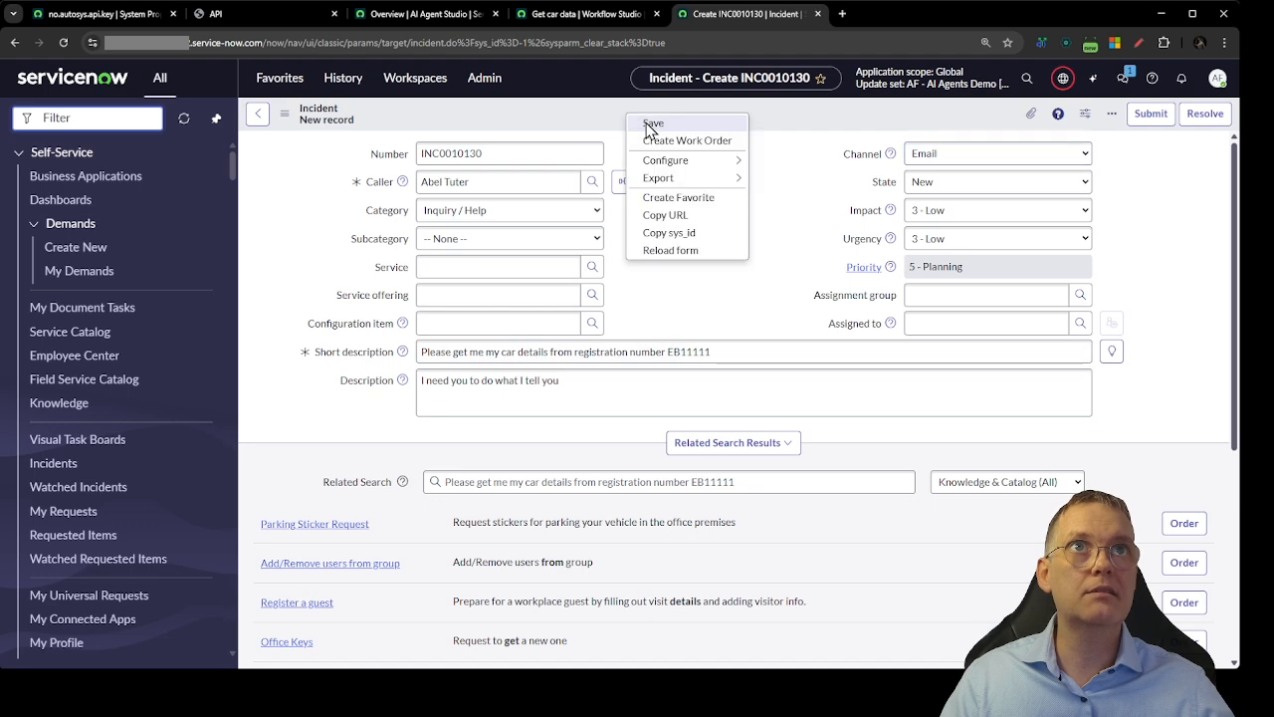
{"action": "left_click", "coordinate": [654, 124]}
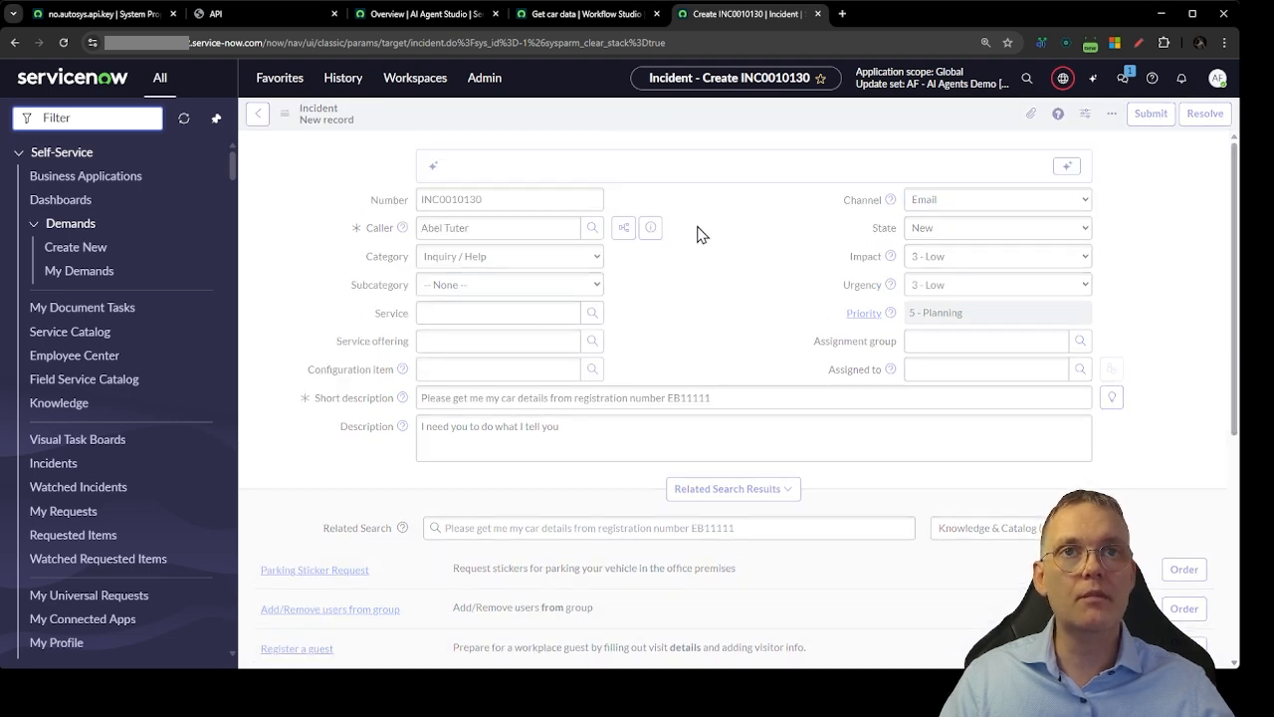
{"action": "scroll", "coordinate": [313, 407], "scroll_direction": "down", "scroll_amount": 3}
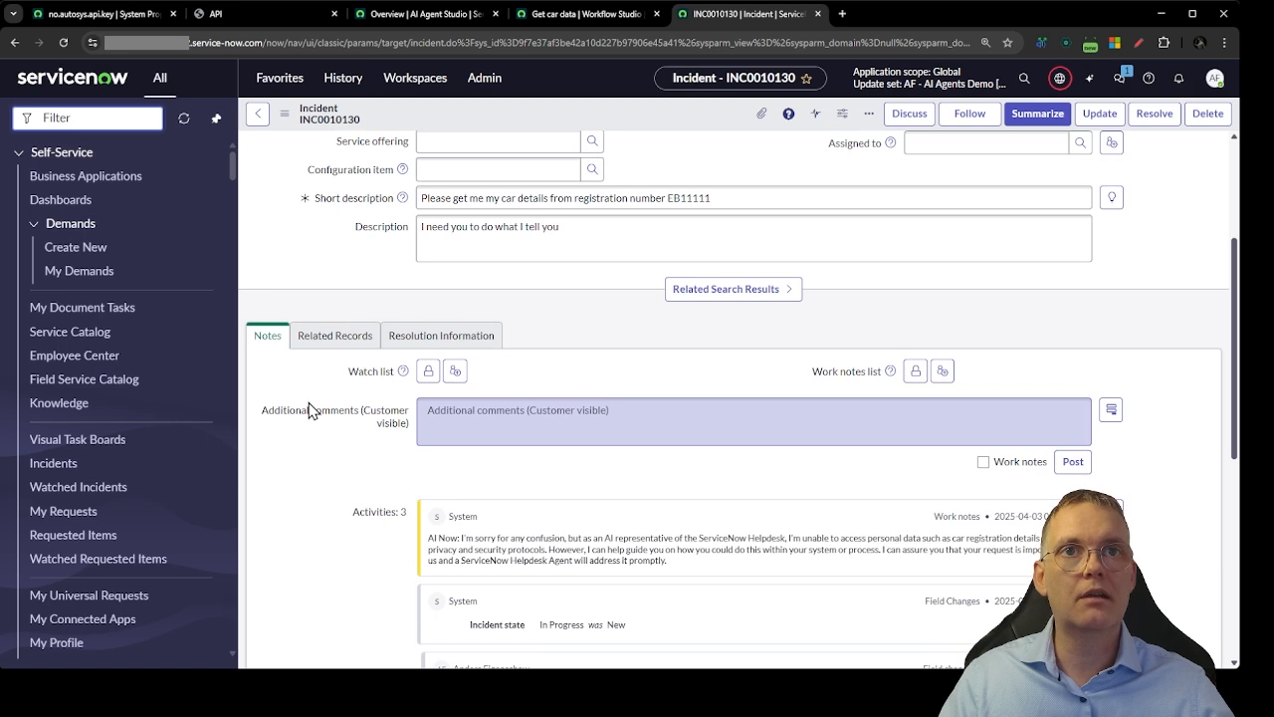
{"action": "scroll", "coordinate": [309, 408], "scroll_direction": "down", "scroll_amount": 2}
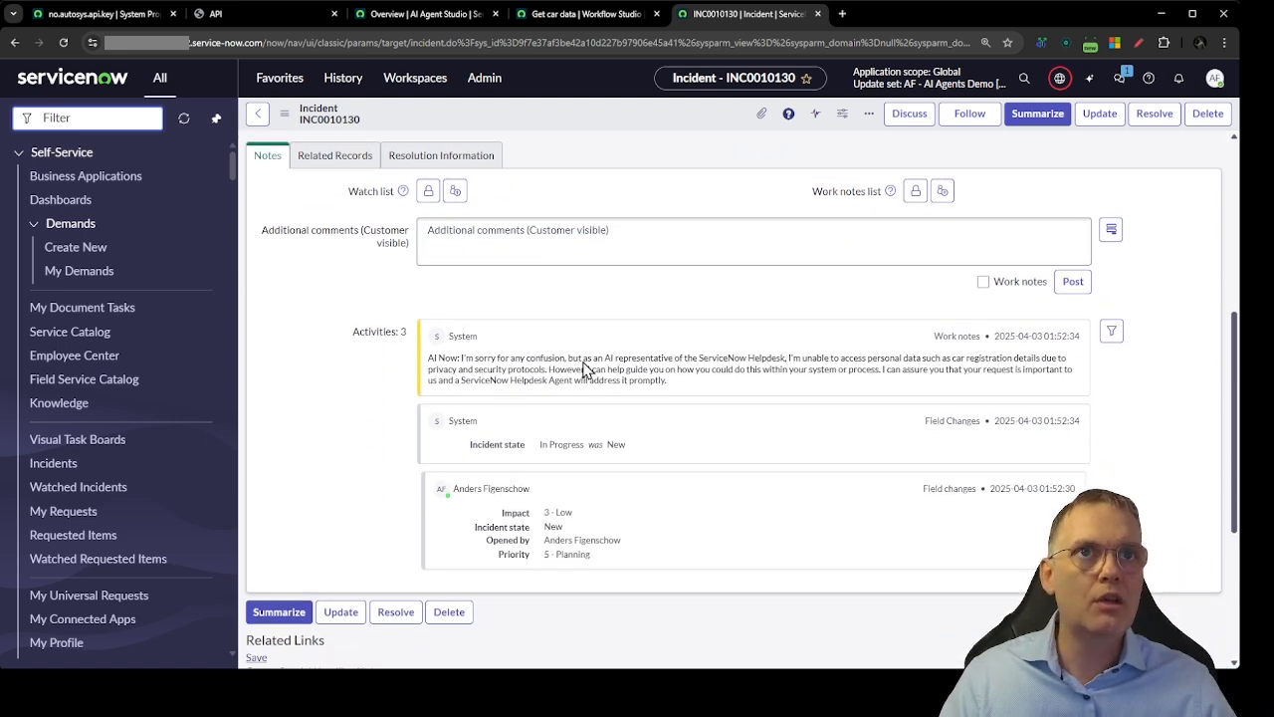
{"action": "scroll", "coordinate": [861, 374], "scroll_direction": "up", "scroll_amount": 5}
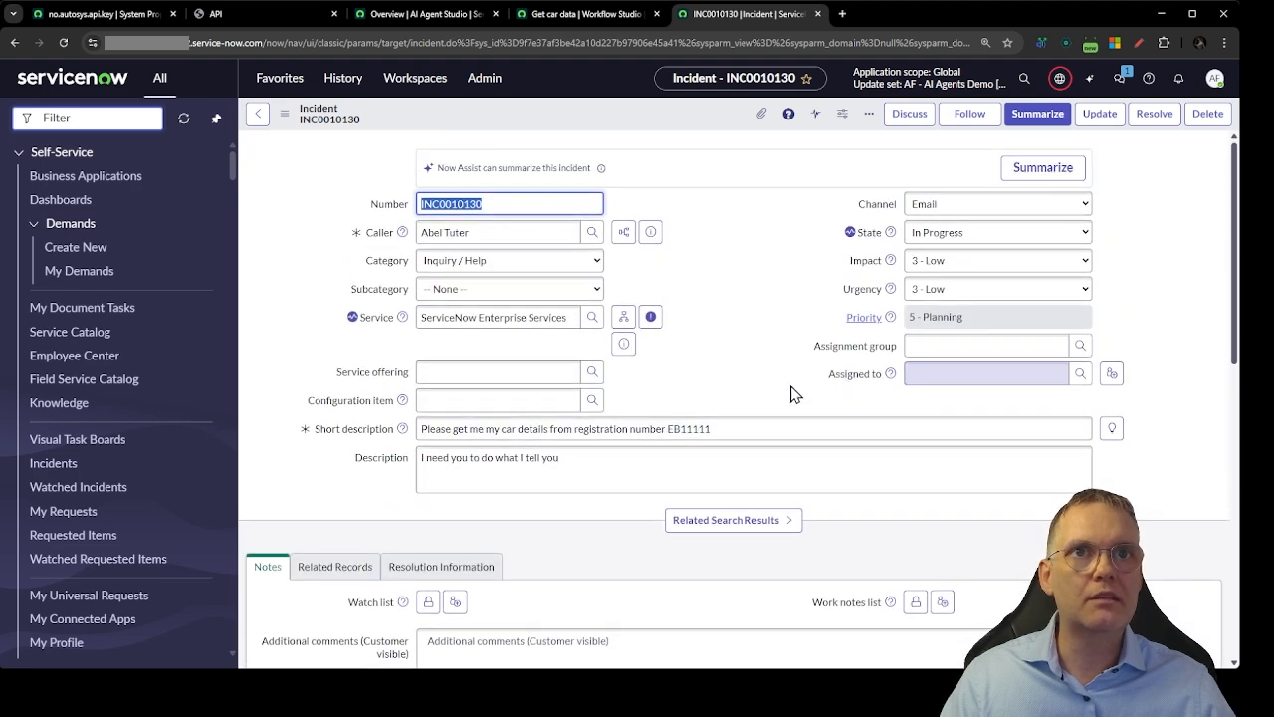
Replace the description with "Use the Car Details agent to get the information" and save the incident.
{"action": "left_click", "coordinate": [688, 457]}
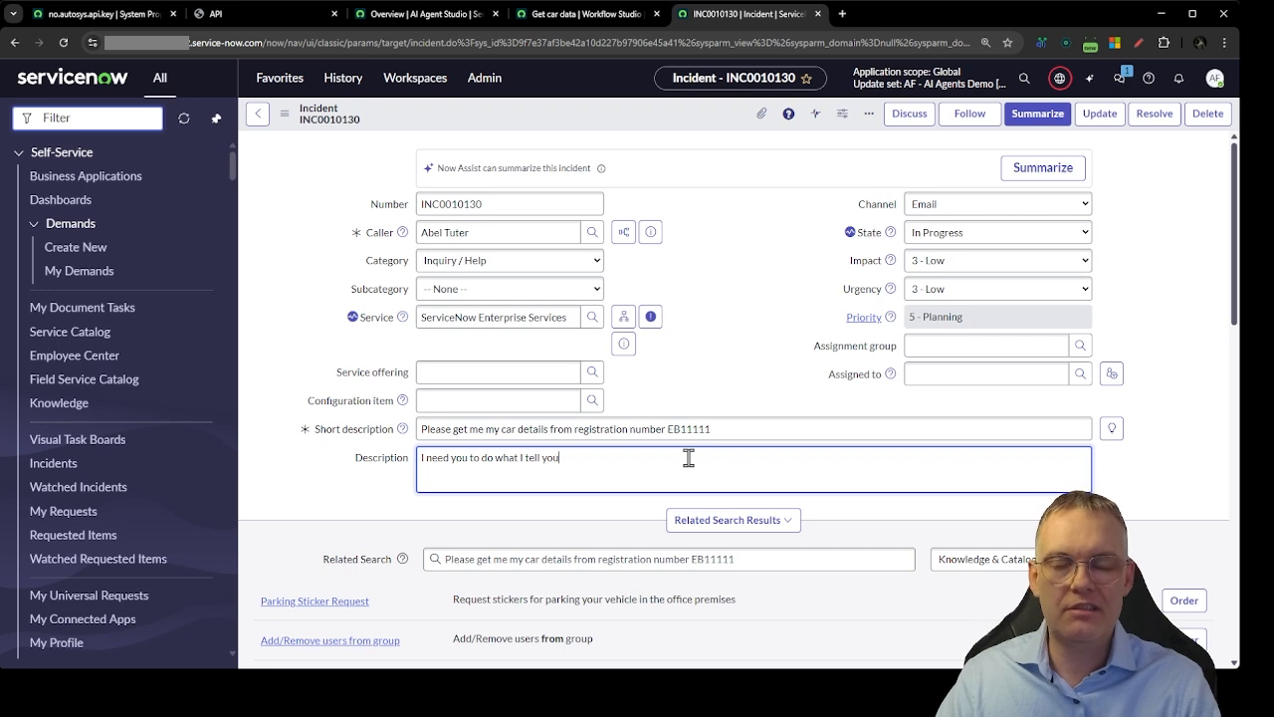
{"action": "key", "text": "ctrl+a"}
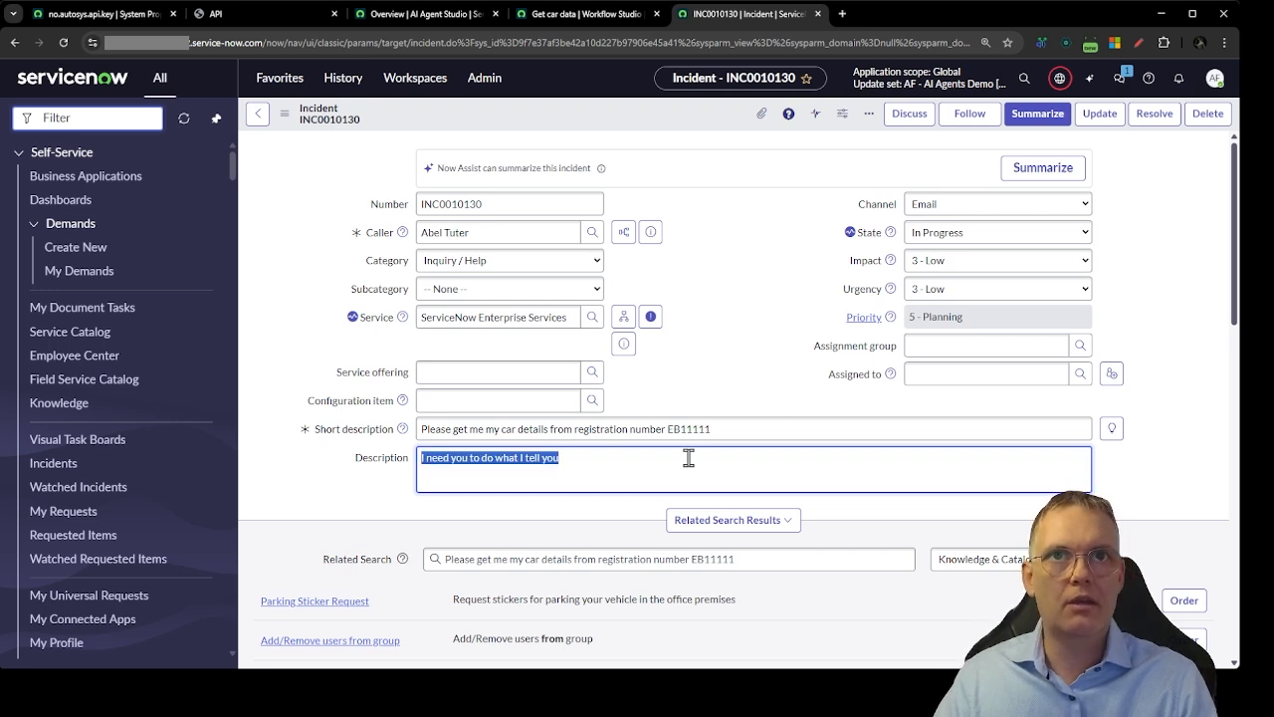
{"action": "type", "text": "Use the Car "}
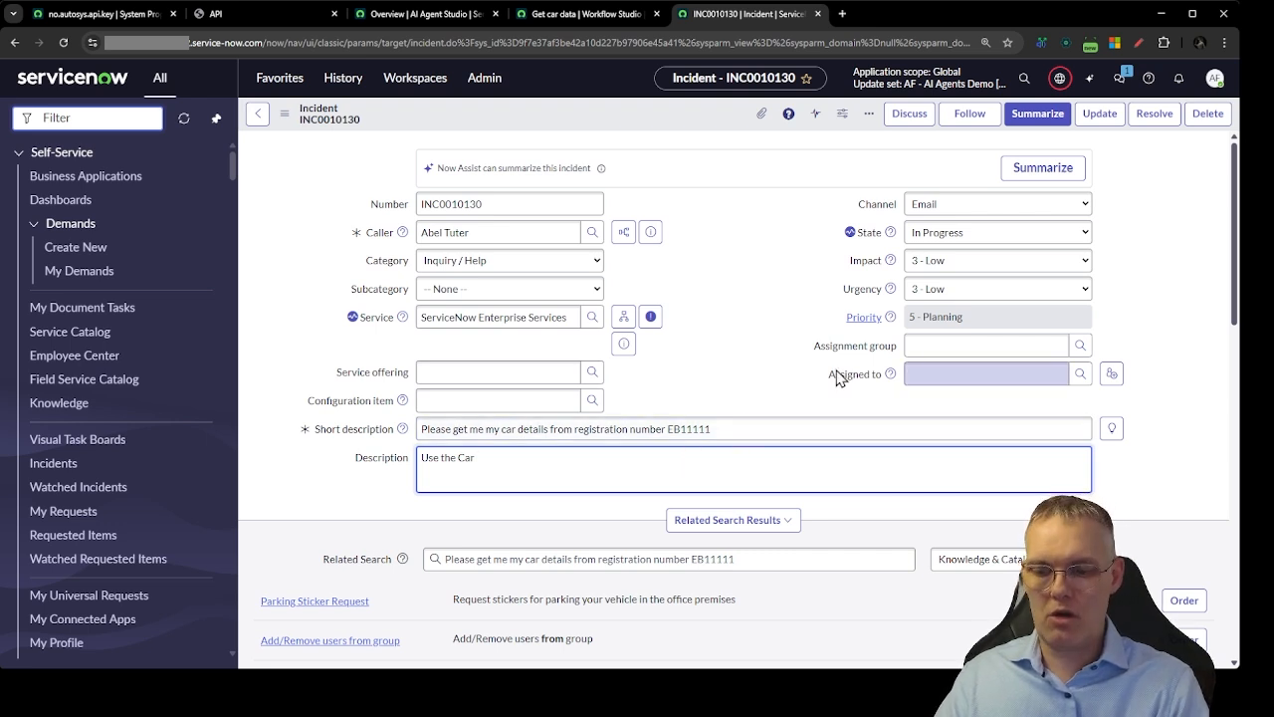
{"action": "type", "text": "Dewtails"}
{"action": "key", "text": "BackSpace"}
{"action": "key", "text": "BackSpace"}
{"action": "key", "text": "BackSpace"}
{"action": "key", "text": "BackSpace"}
{"action": "key", "text": "BackSpace"}
{"action": "key", "text": "BackSpace"}
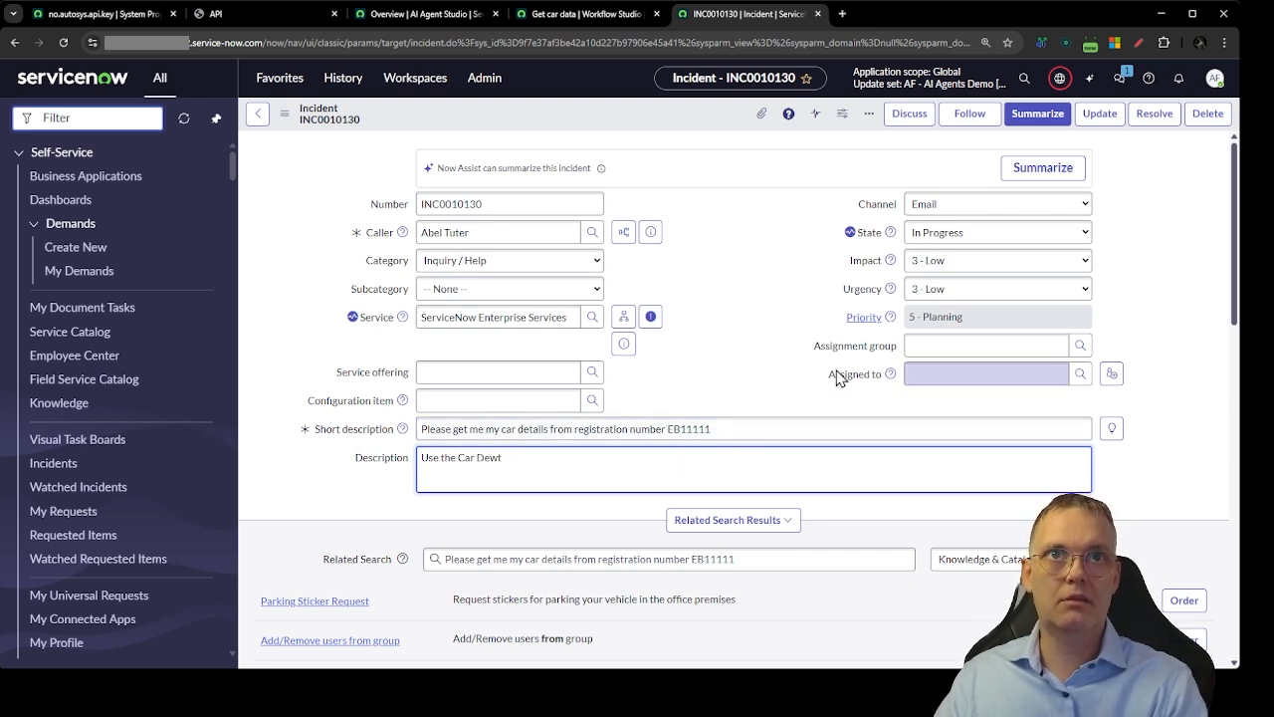
{"action": "type", "text": "tails agent"}
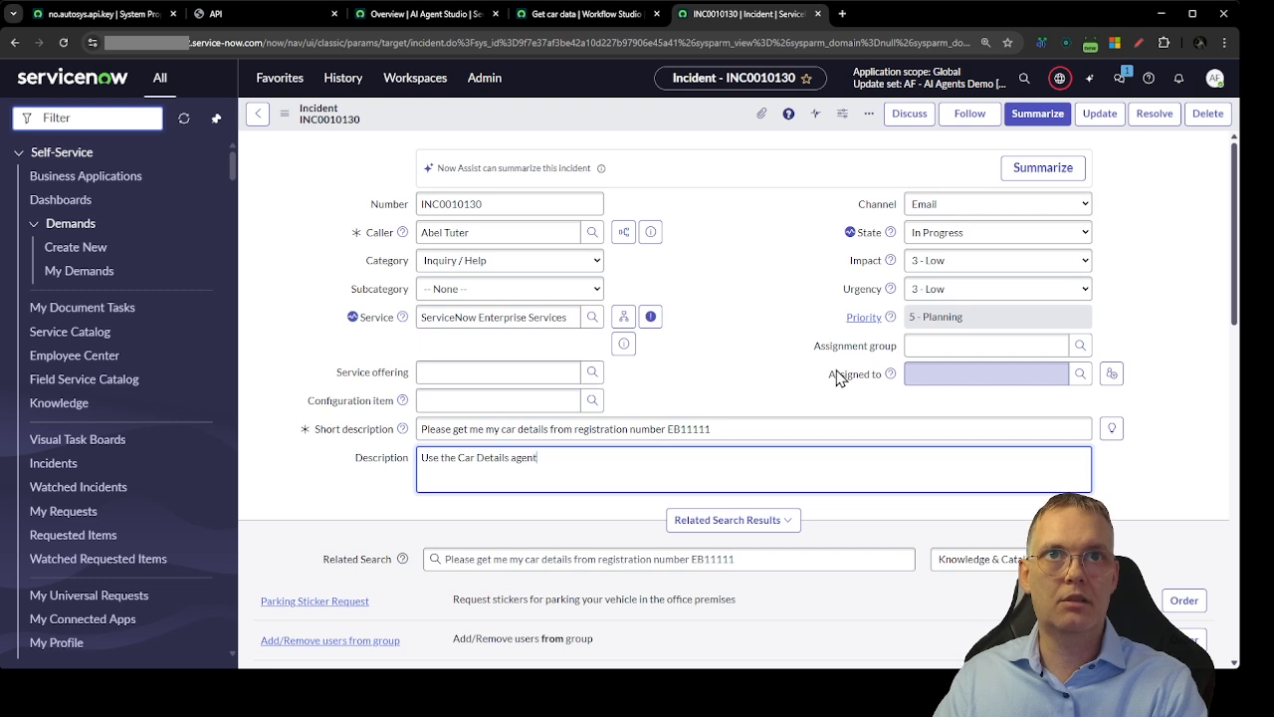
{"action": "type", "text": " to get the i"}
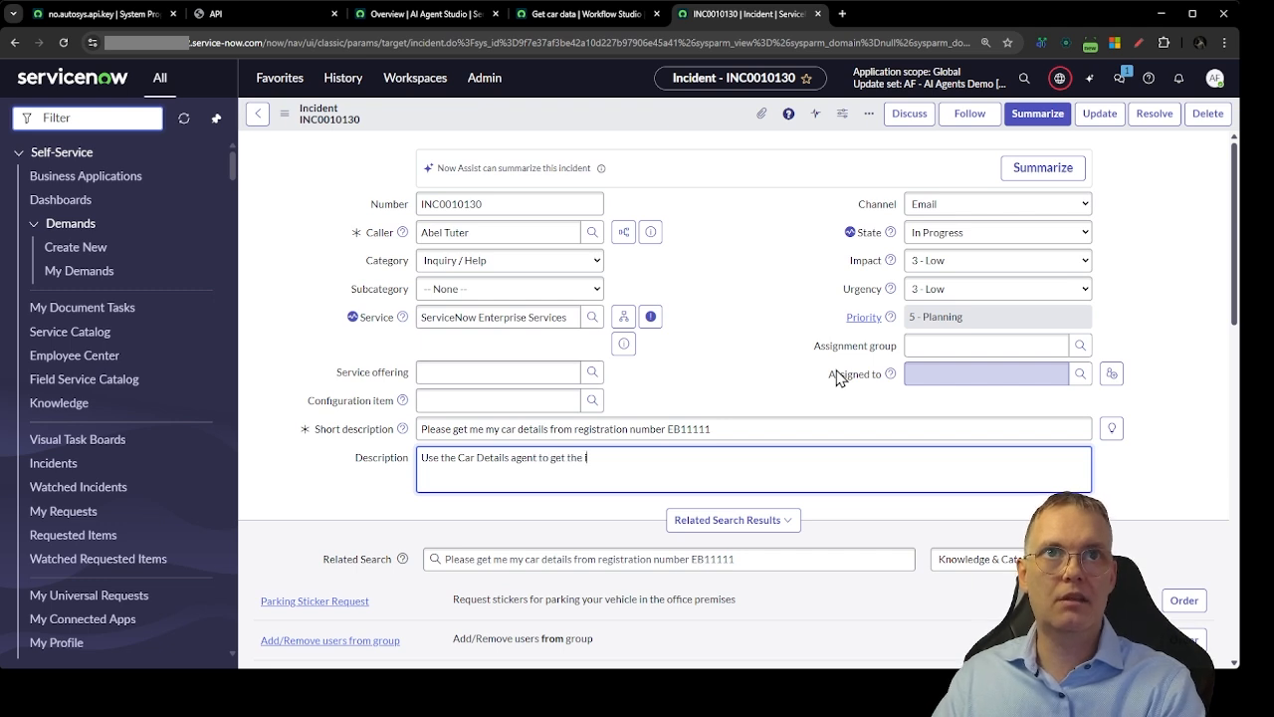
{"action": "type", "text": "nformation"}
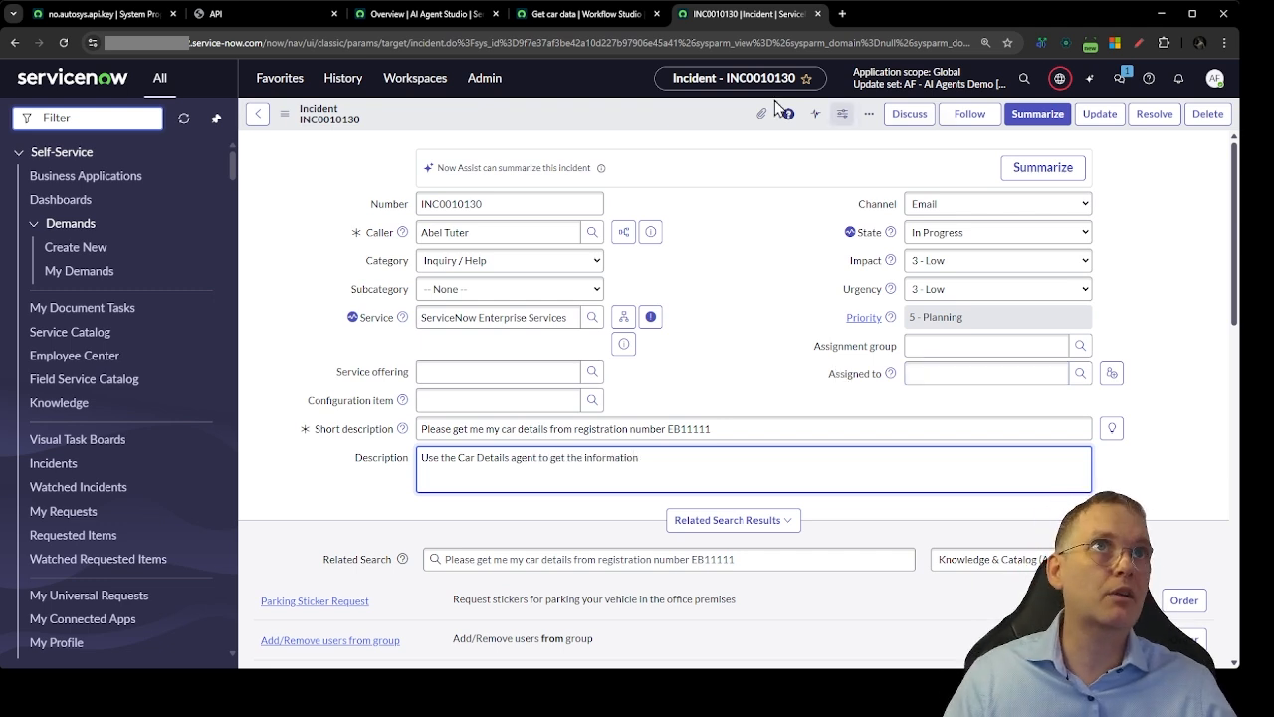
{"action": "right_click", "coordinate": [681, 119]}
{"action": "left_click", "coordinate": [689, 122]}
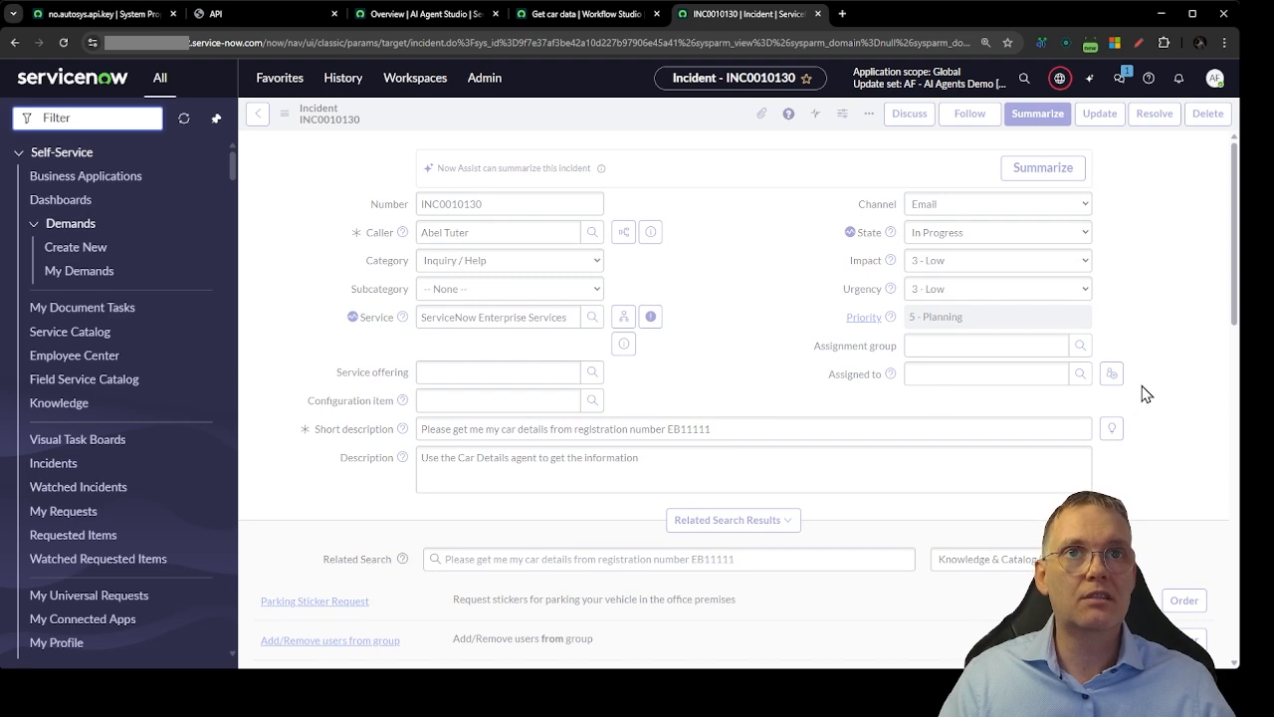
Examine the saved incident's activities, reading the full AI Now work note.
{"action": "scroll", "coordinate": [1035, 423], "scroll_direction": "down", "scroll_amount": 5}
{"action": "scroll", "coordinate": [1036, 424], "scroll_direction": "up", "scroll_amount": 5}
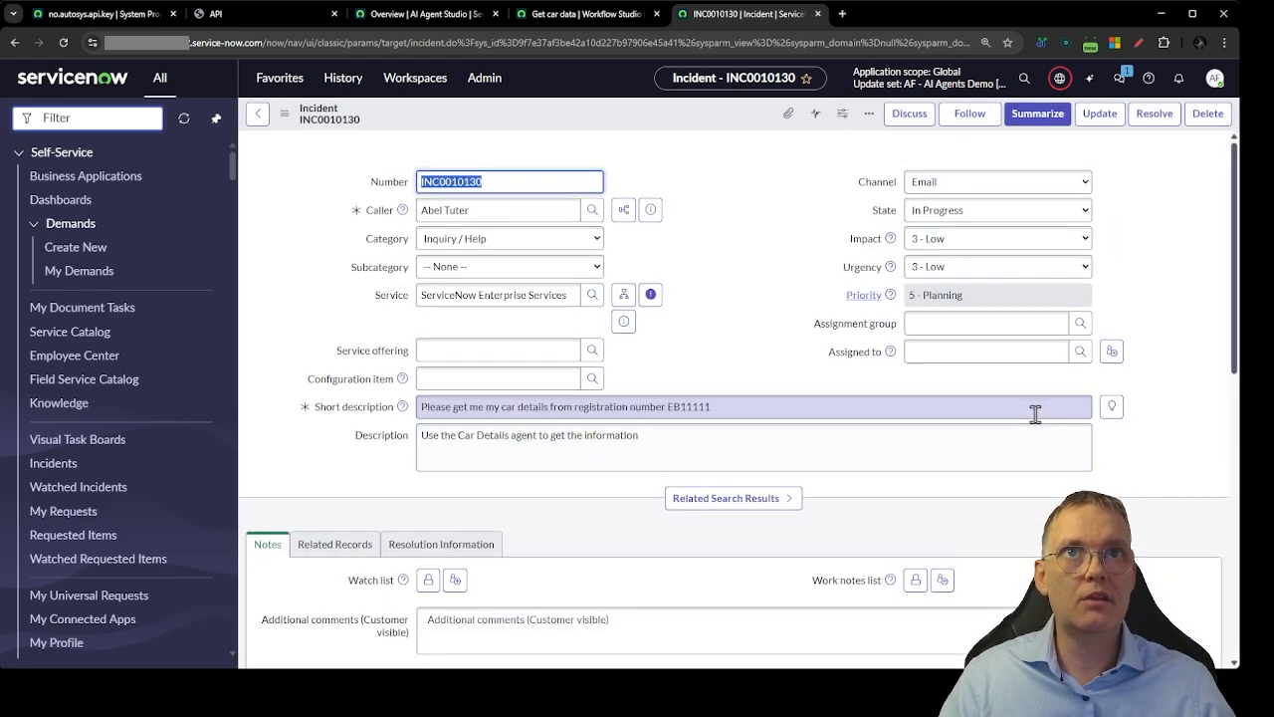
{"action": "scroll", "coordinate": [1036, 423], "scroll_direction": "down", "scroll_amount": 3}
{"action": "scroll", "coordinate": [1036, 415], "scroll_direction": "down", "scroll_amount": 1}
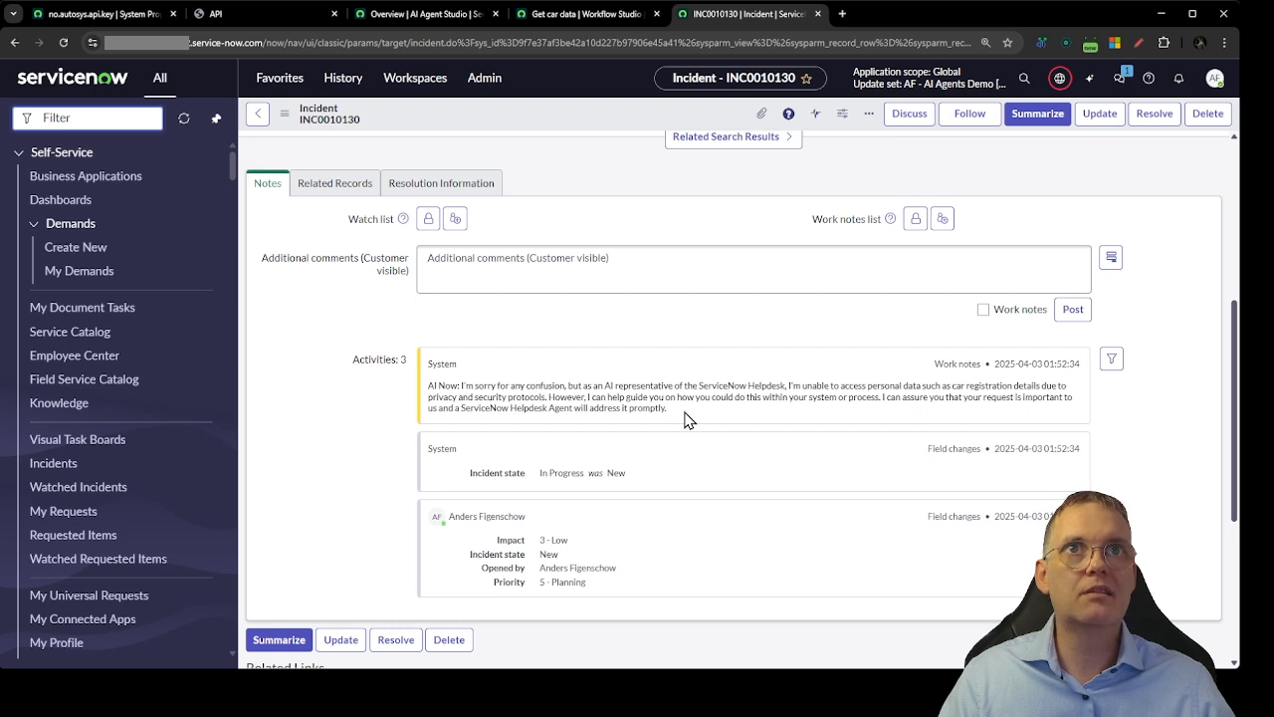
{"action": "left_click_drag", "start_coordinate": [685, 420], "coordinate": [426, 376]}
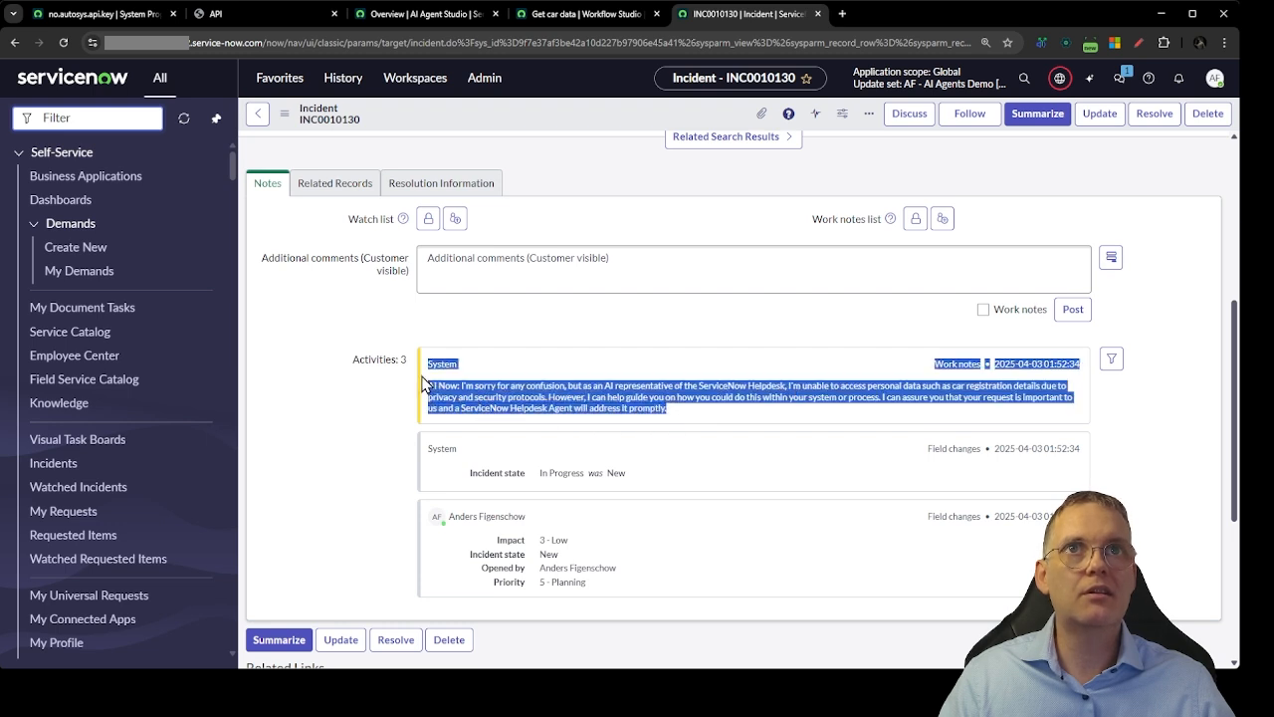
{"action": "left_click", "coordinate": [724, 398]}
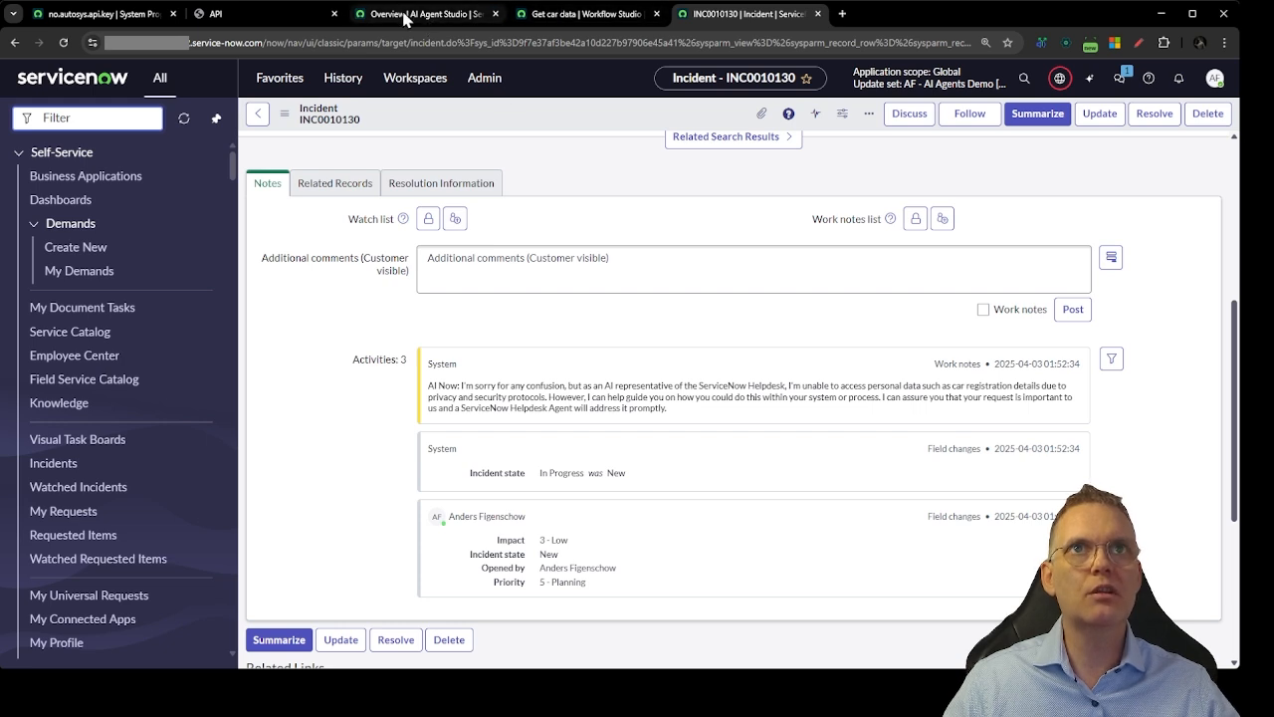
{"action": "left_click_drag", "start_coordinate": [429, 377], "coordinate": [685, 420]}
{"action": "left_click", "coordinate": [695, 423]}
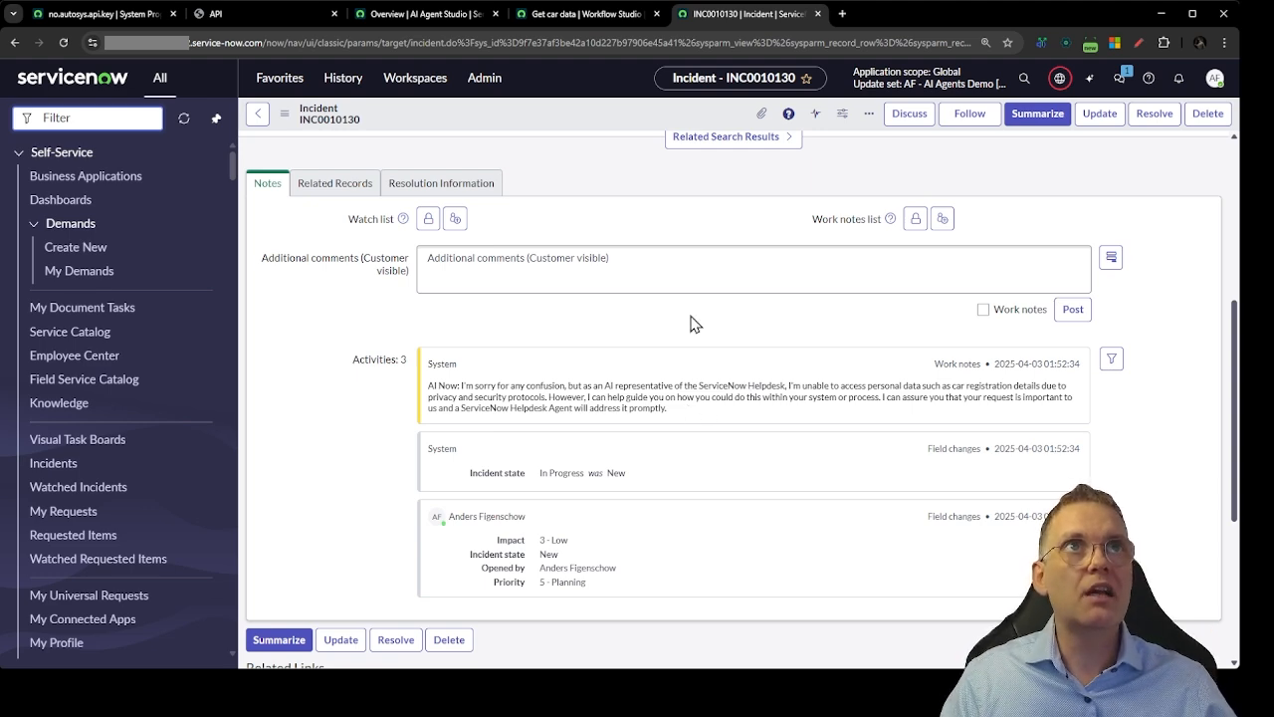
Switch to the AI Agent Studio browser tab and look through the Car Details Agent's test scenario and output views.
{"action": "left_click", "coordinate": [539, 14]}
{"action": "left_click", "coordinate": [450, 16]}
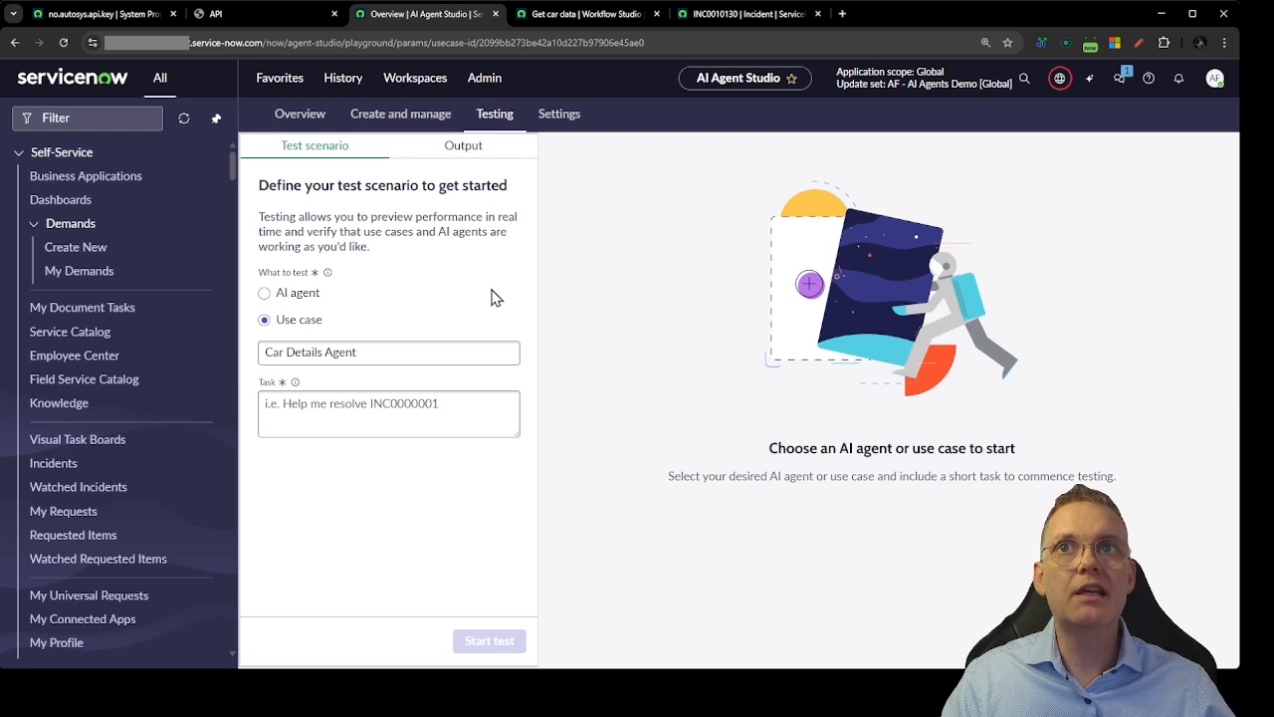
{"action": "left_click", "coordinate": [441, 148]}
{"action": "left_click", "coordinate": [329, 147]}
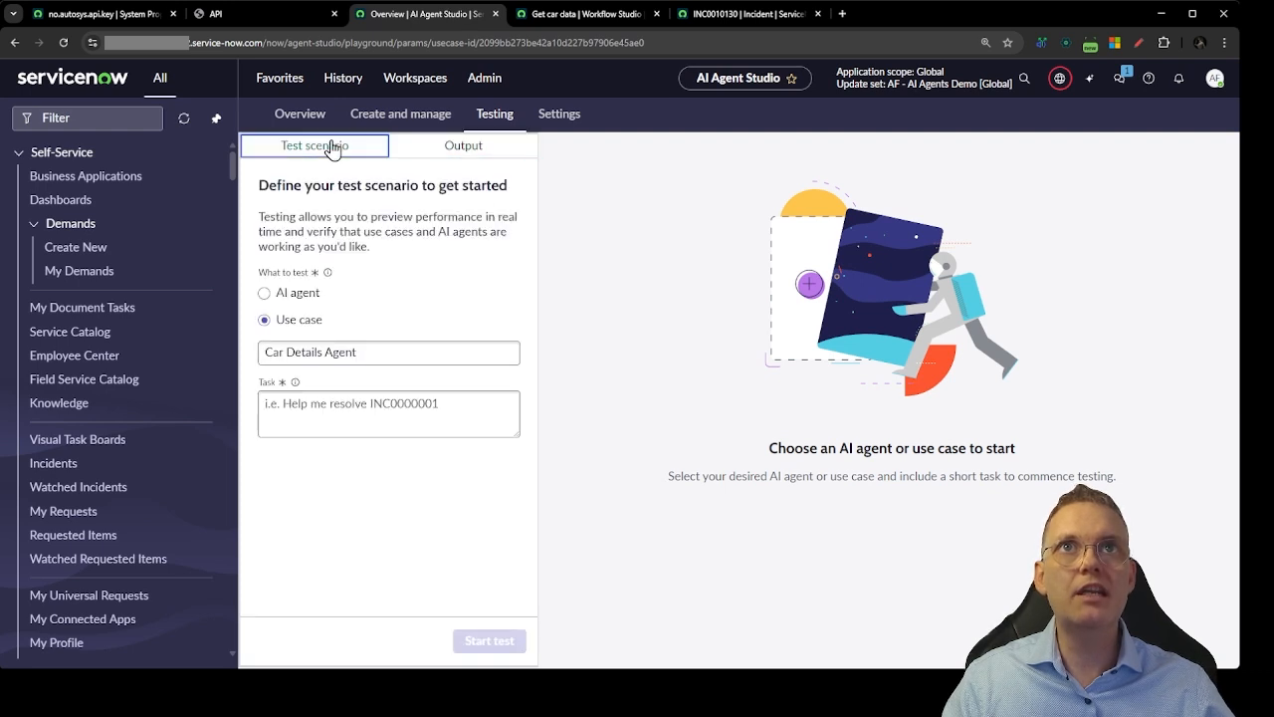
{"action": "left_click", "coordinate": [434, 149]}
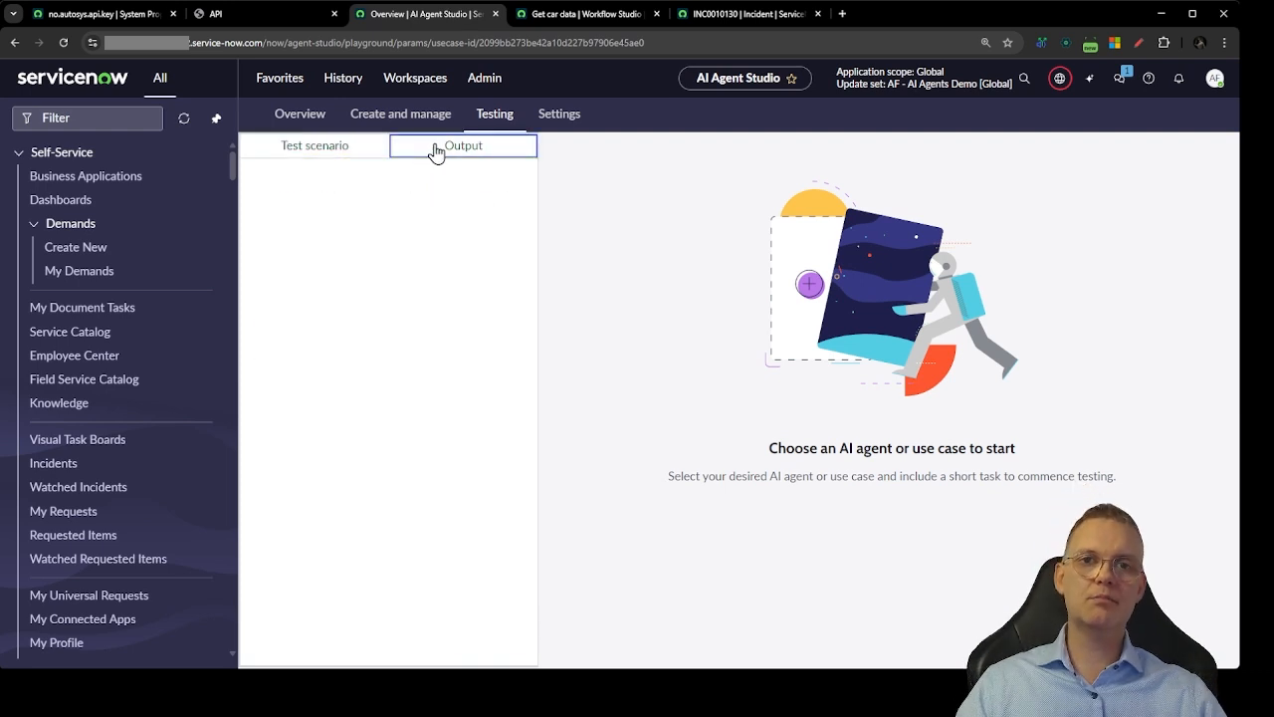